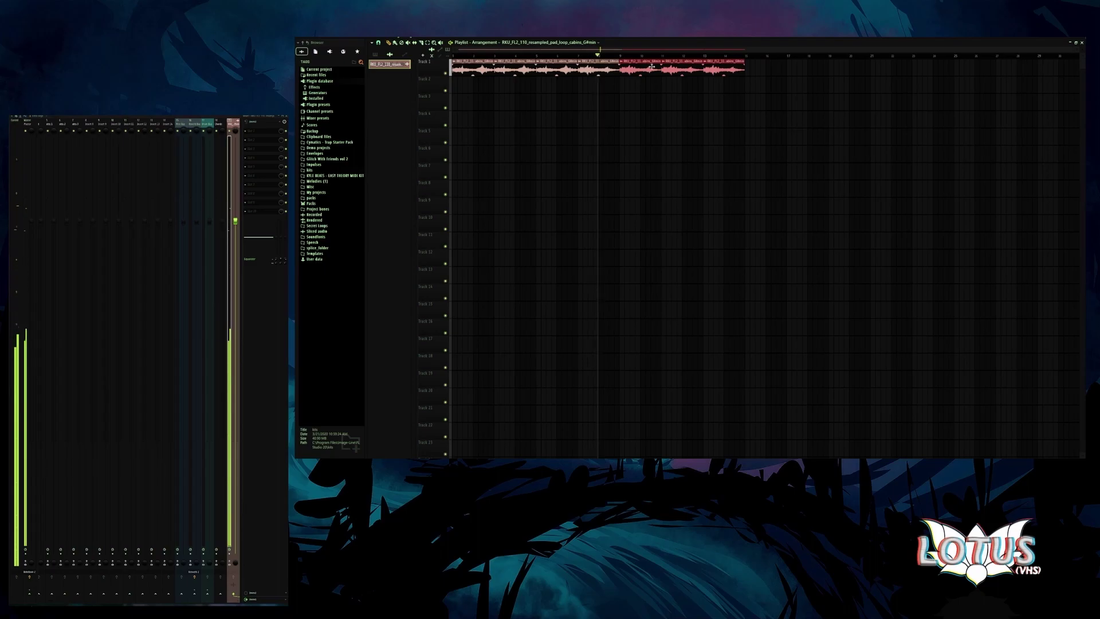
- Duplicate the pad loop clips along Track 1 and extend the end of the last clip
{"action": "key", "text": "ctrl+a"}
{"action": "key", "text": "ctrl+b"}
{"action": "scroll", "coordinate": [664, 117], "scroll_direction": "down", "scroll_amount": 1}
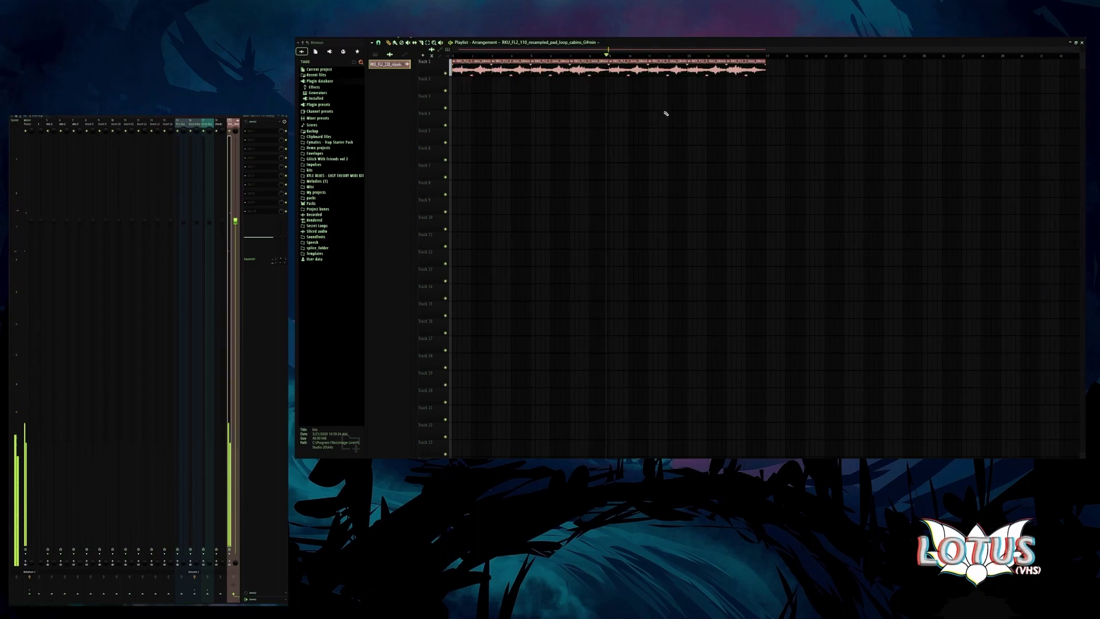
{"action": "mouse_move", "coordinate": [765, 72]}
{"action": "left_mouse_down"}
{"action": "mouse_move", "coordinate": [871, 77]}
{"action": "mouse_move", "coordinate": [844, 87]}
{"action": "mouse_move", "coordinate": [830, 71]}
{"action": "left_mouse_up"}
{"action": "scroll", "coordinate": [847, 80], "scroll_direction": "up", "scroll_amount": 2}
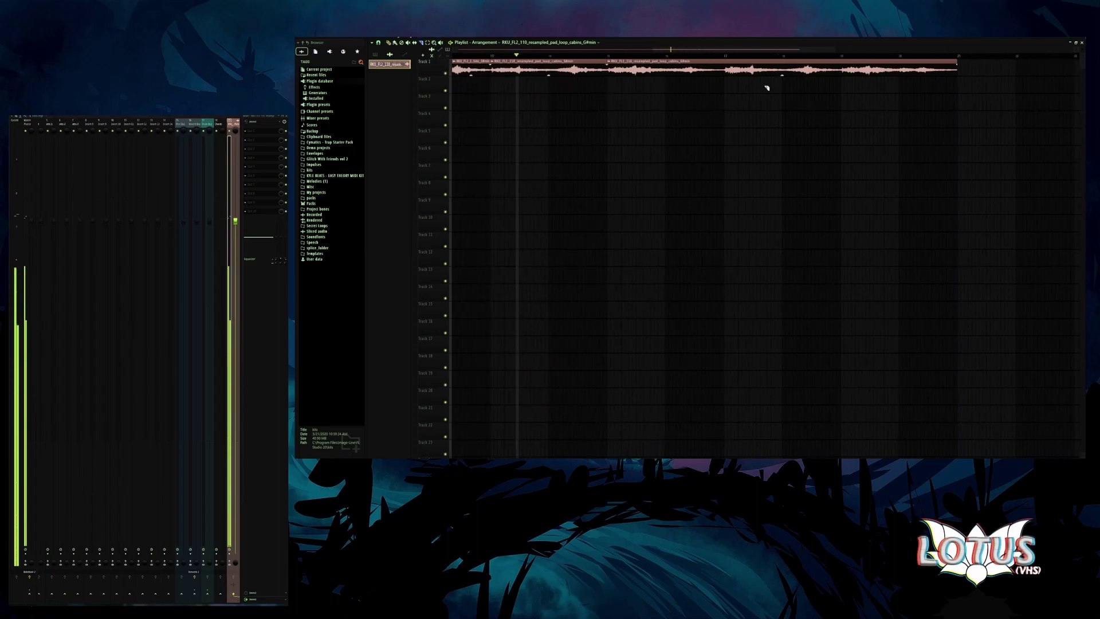
{"action": "scroll", "coordinate": [787, 72], "scroll_direction": "down", "scroll_amount": 3}
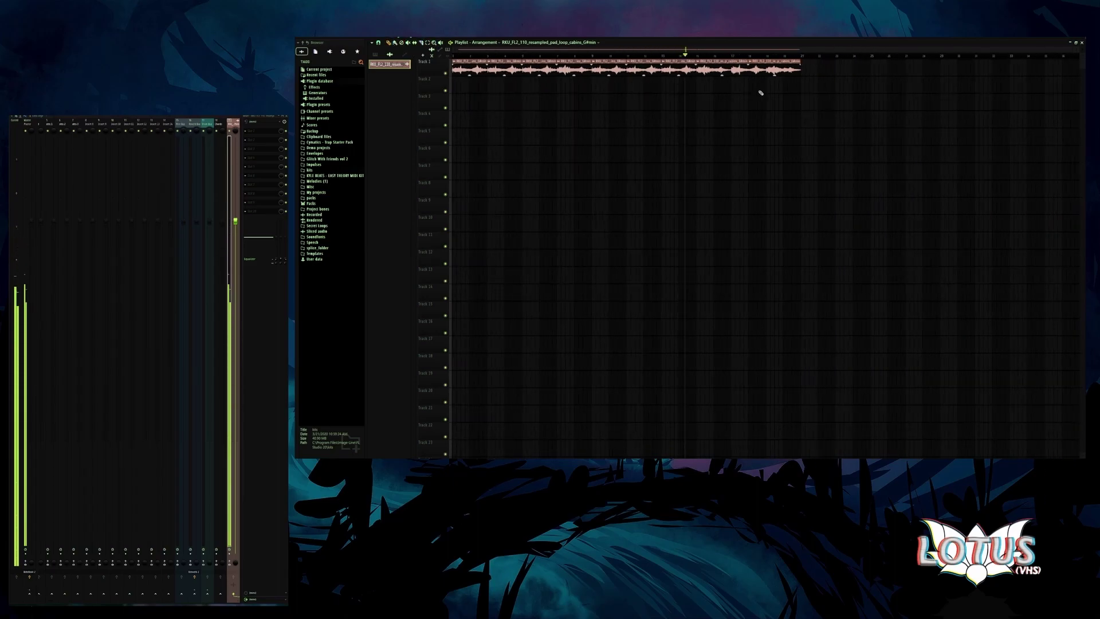
- Move the last pad clip further along Track 1 and lengthen the clip before it
{"action": "left_click_drag", "start_coordinate": [770, 68], "coordinate": [938, 68]}
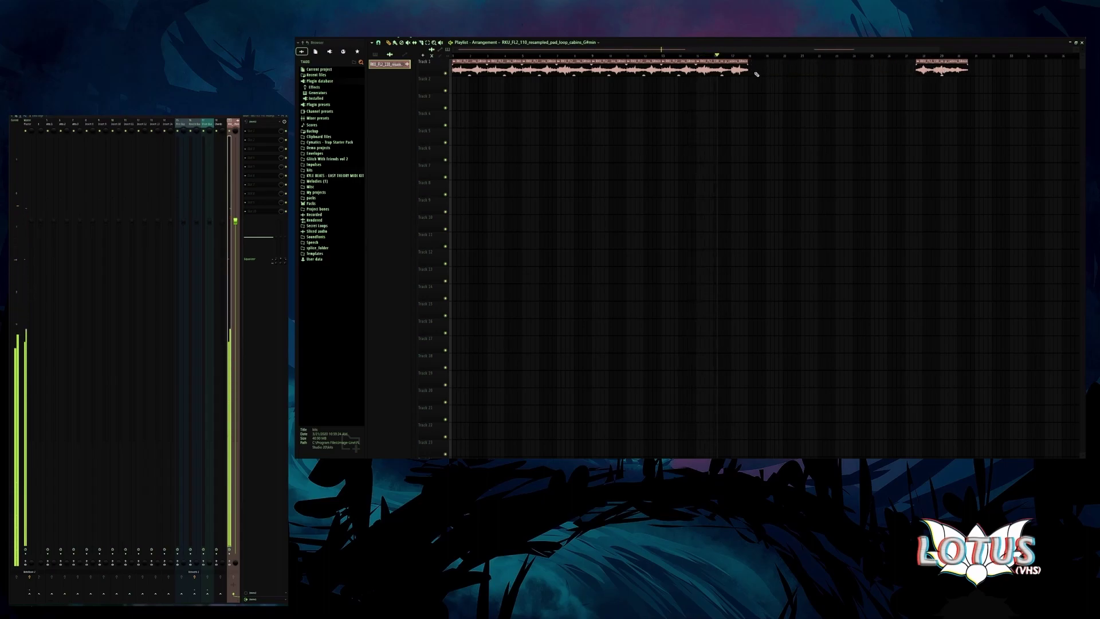
{"action": "left_click_drag", "start_coordinate": [746, 74], "coordinate": [767, 76]}
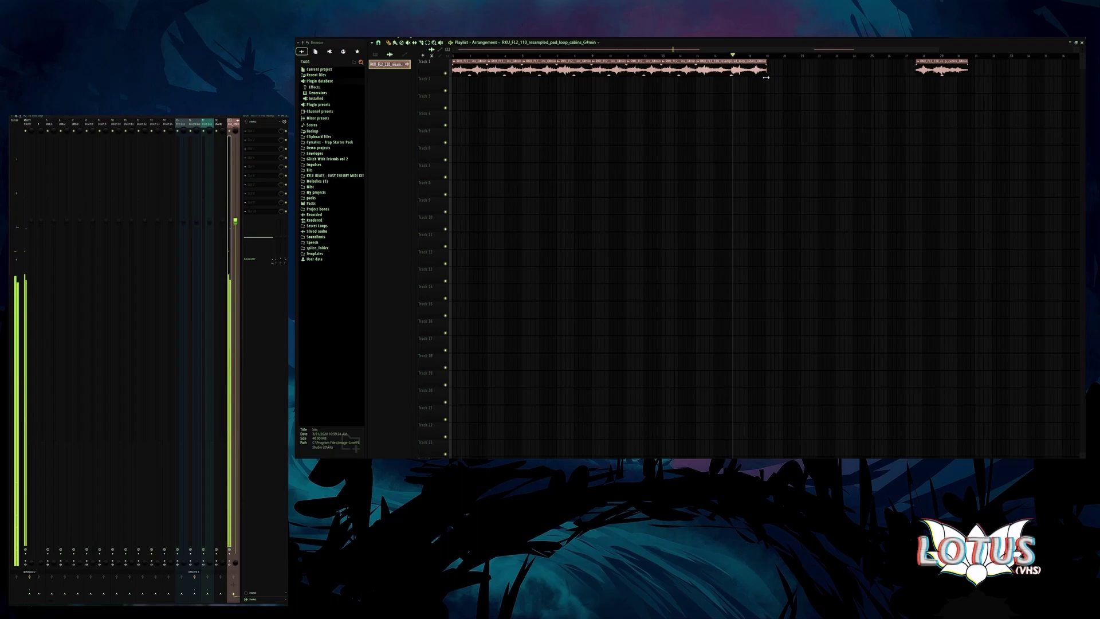
{"action": "scroll", "coordinate": [768, 80], "scroll_direction": "up", "scroll_amount": 4}
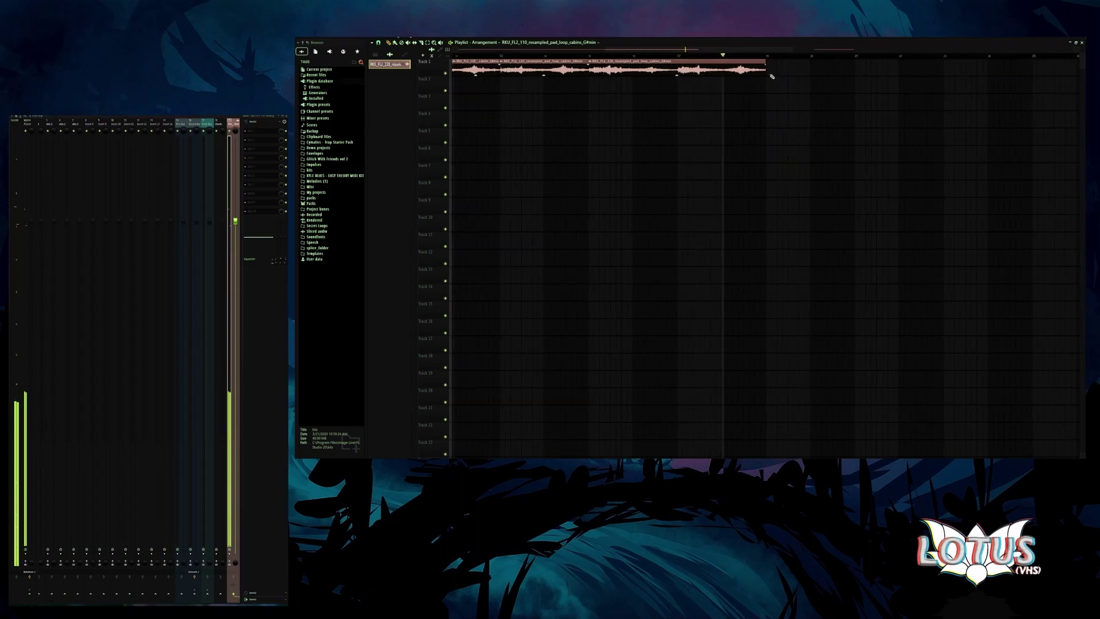
- Repeat the last attached pad clip to continue the loop on Track 1 toward the separated clip
{"action": "left_click", "coordinate": [682, 73]}
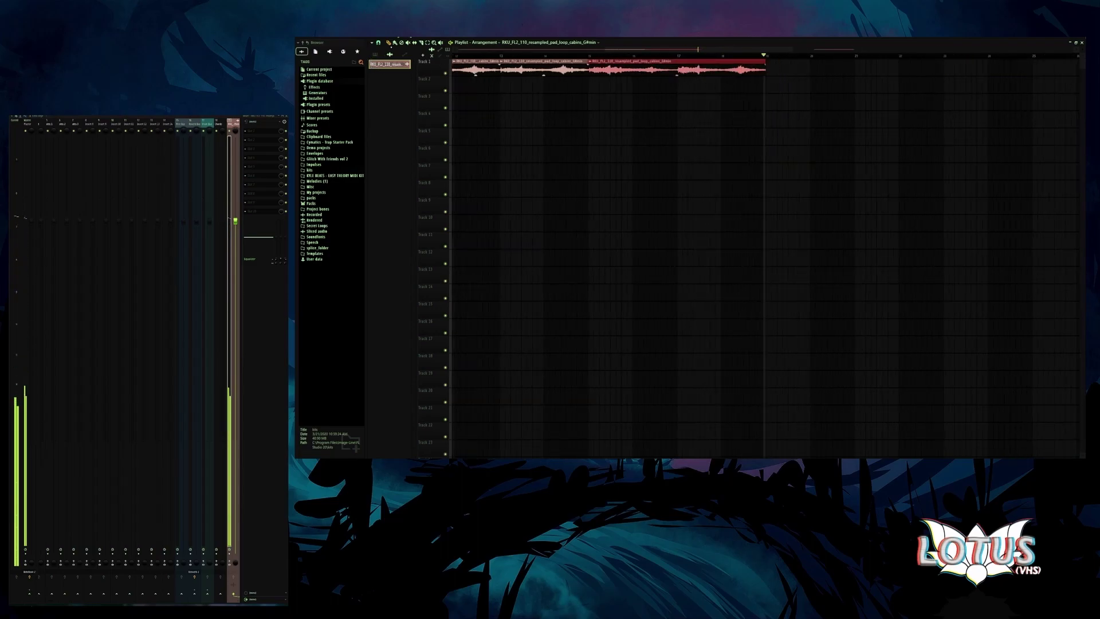
{"action": "scroll", "coordinate": [705, 71], "scroll_direction": "up", "scroll_amount": 3}
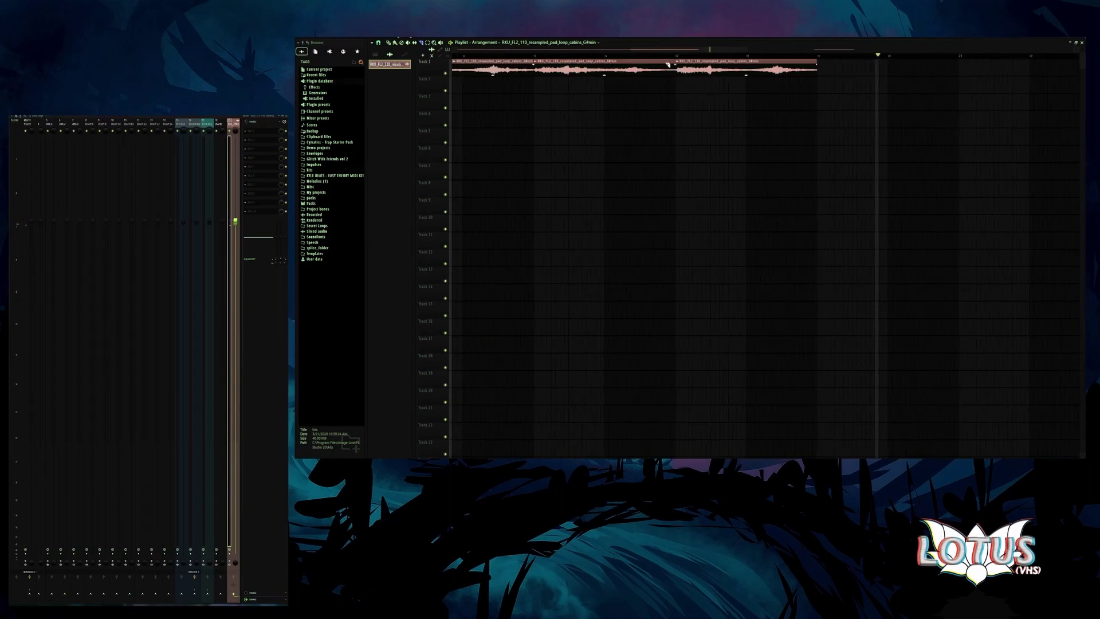
{"action": "scroll", "coordinate": [776, 83], "scroll_direction": "down", "scroll_amount": 3}
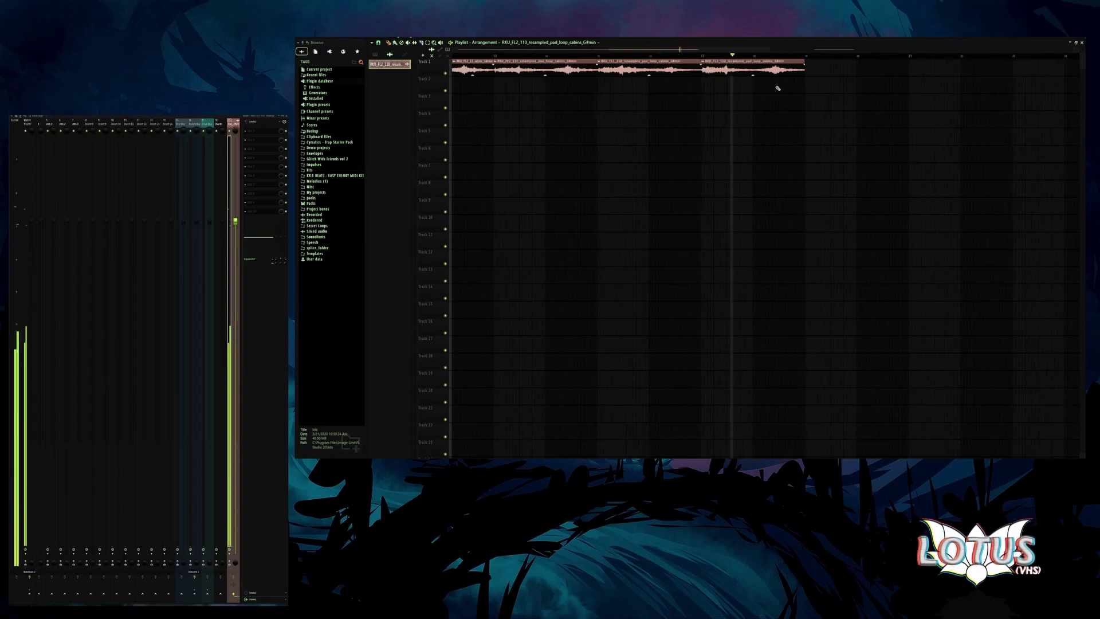
{"action": "scroll", "coordinate": [768, 96], "scroll_direction": "down", "scroll_amount": 3}
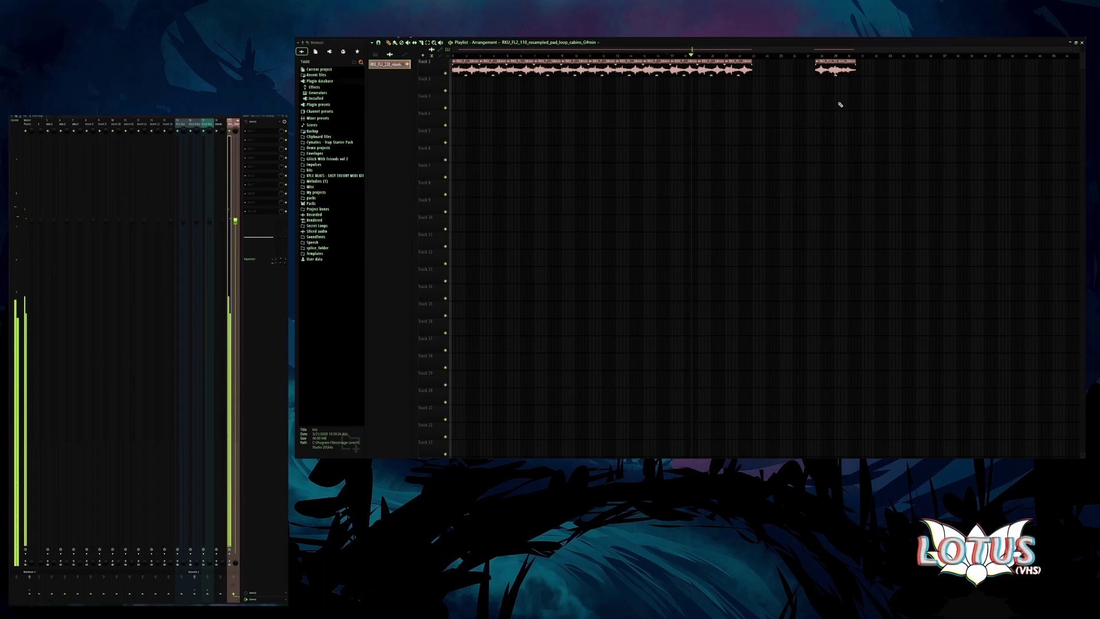
- Remove the separated pad clip on Track 1 and continue the loop without a gap
{"action": "left_click_drag", "start_coordinate": [817, 66], "coordinate": [765, 64]}
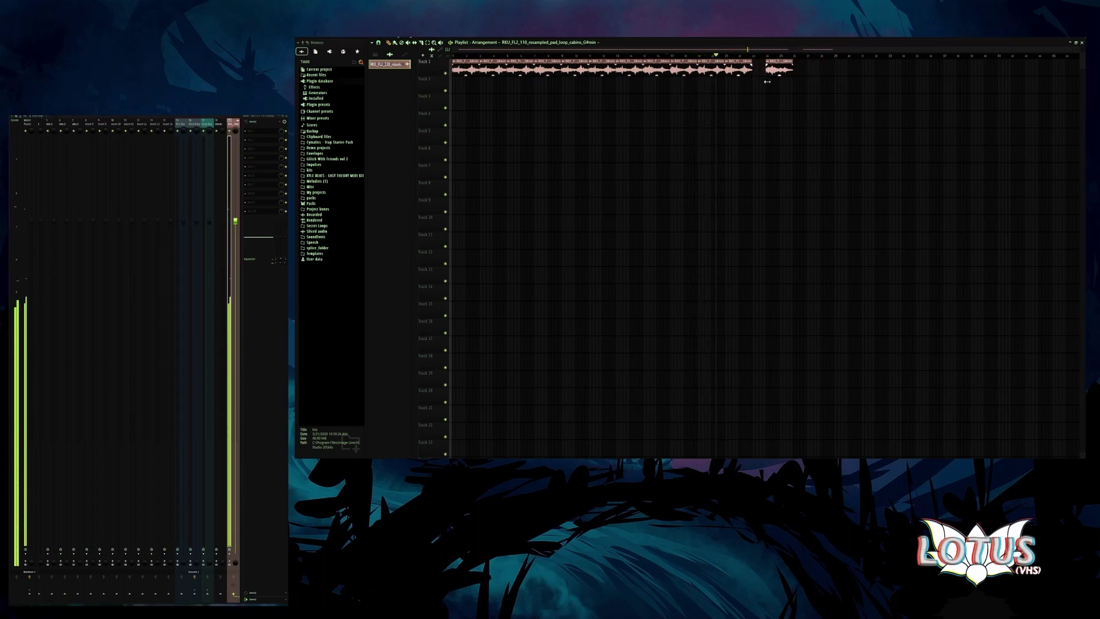
{"action": "right_click", "coordinate": [778, 69]}
{"action": "scroll", "coordinate": [784, 92], "scroll_direction": "up", "scroll_amount": 2}
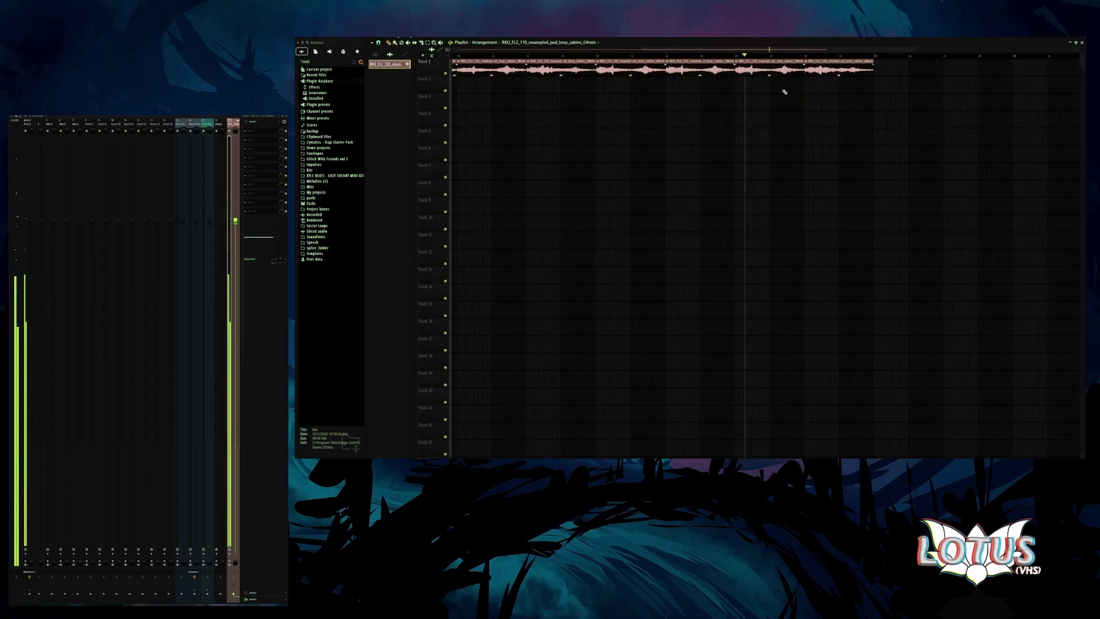
{"action": "scroll", "coordinate": [893, 83], "scroll_direction": "down", "scroll_amount": 1}
{"action": "scroll", "coordinate": [917, 93], "scroll_direction": "down", "scroll_amount": 1}
{"action": "left_click_drag", "start_coordinate": [948, 93], "coordinate": [755, 60]}
{"action": "key", "text": "ctrl+b"}
{"action": "scroll", "coordinate": [840, 167], "scroll_direction": "down", "scroll_amount": 2}
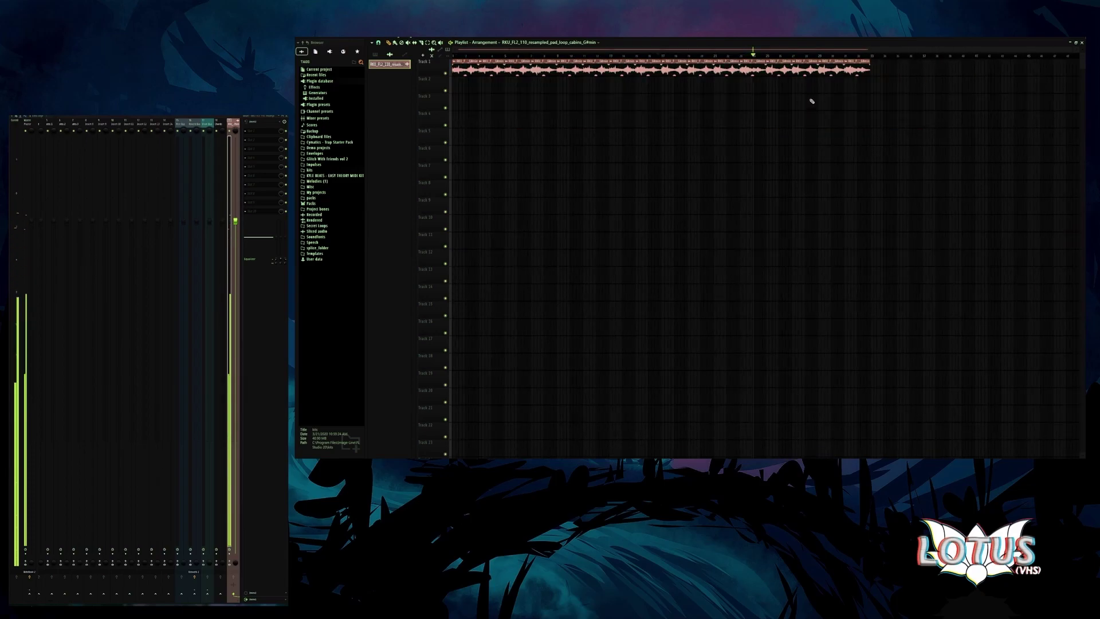
{"action": "key", "text": "Delete"}
{"action": "left_click_drag", "start_coordinate": [847, 109], "coordinate": [350, 40]}
{"action": "left_click_drag", "start_coordinate": [823, 128], "coordinate": [628, 81]}
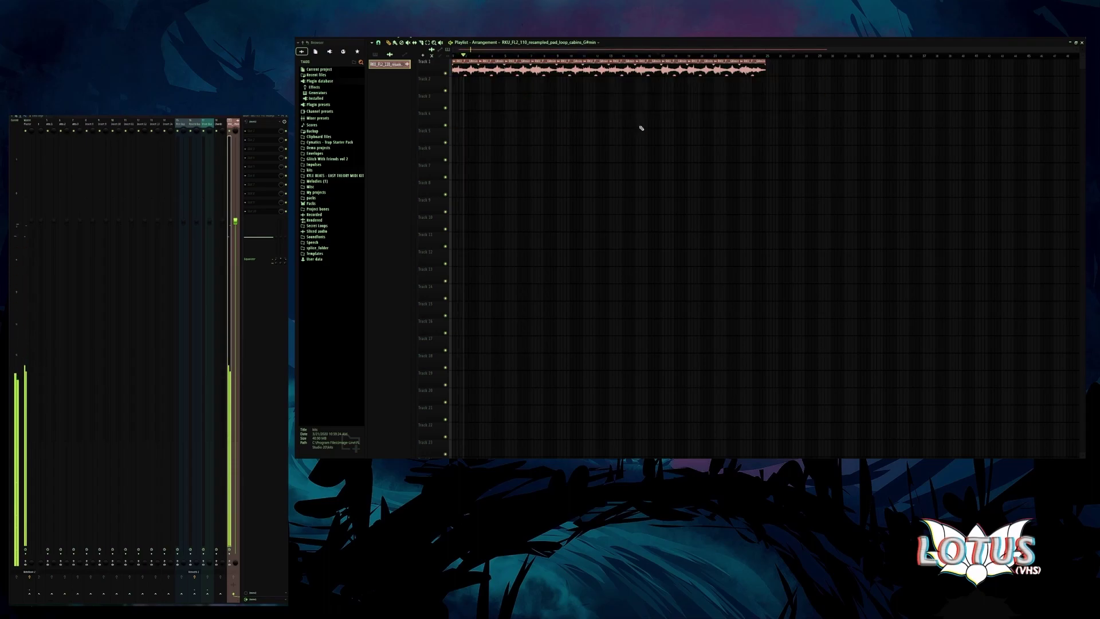
{"action": "left_click_drag", "start_coordinate": [810, 109], "coordinate": [707, 61]}
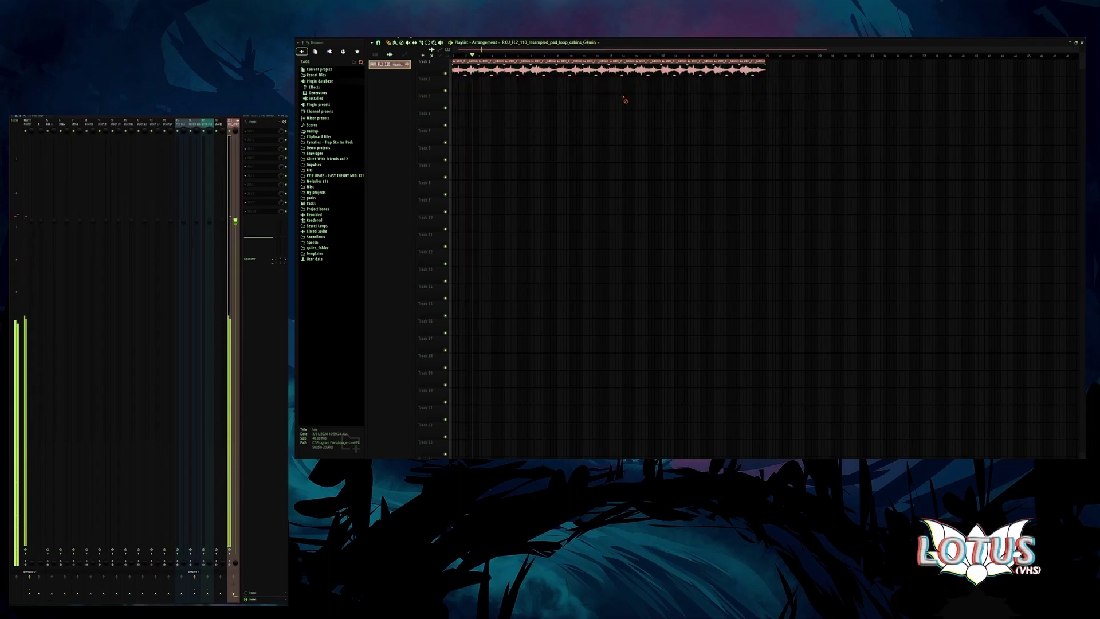
- Load Fruity Love Philter into the first effect slot of the pad loop's mixer track
{"action": "double_click", "coordinate": [463, 68]}
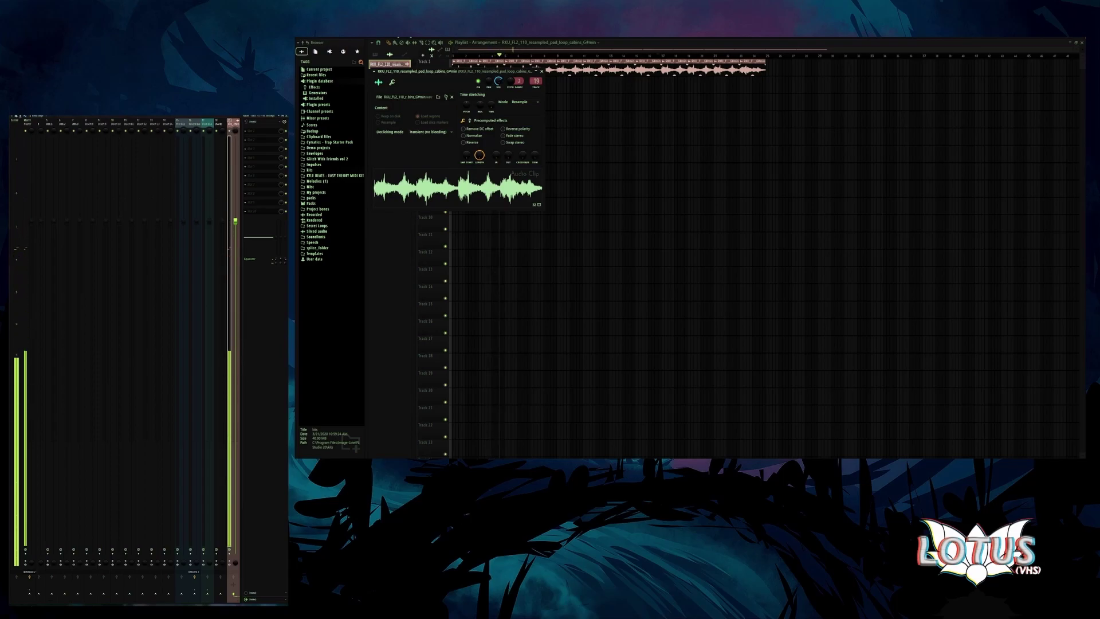
{"action": "left_click", "coordinate": [246, 130]}
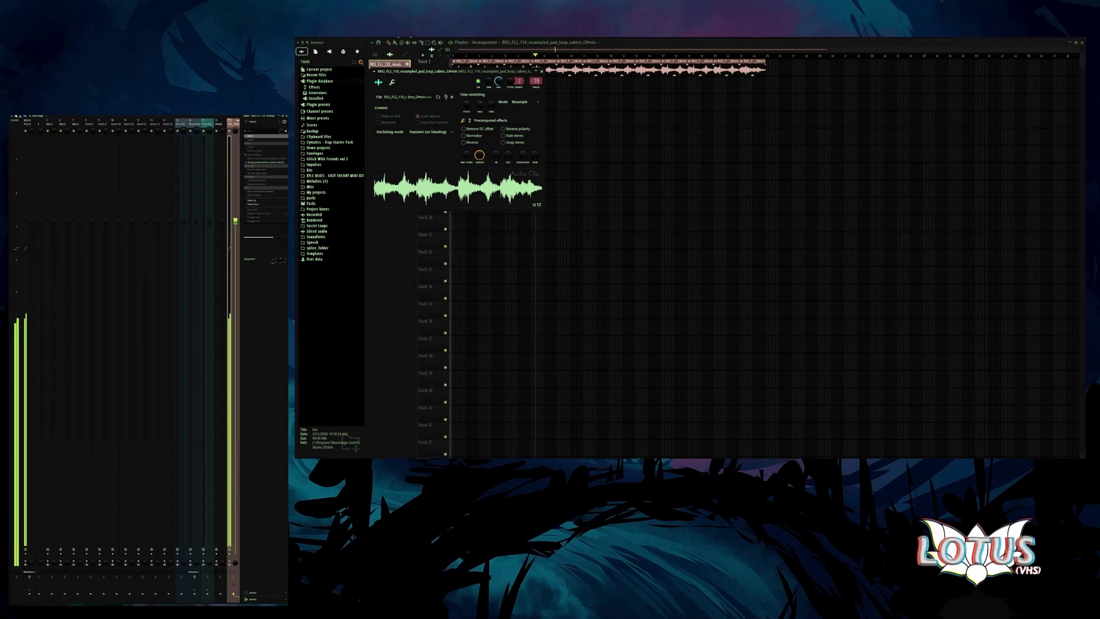
{"action": "left_click", "coordinate": [255, 138]}
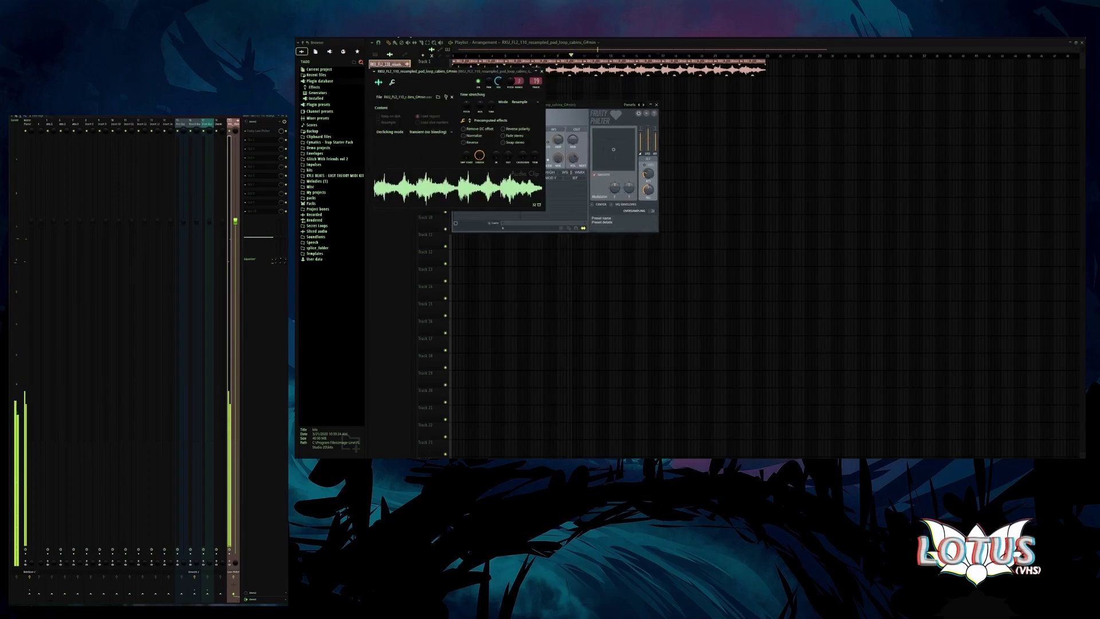
{"action": "left_click", "coordinate": [656, 105]}
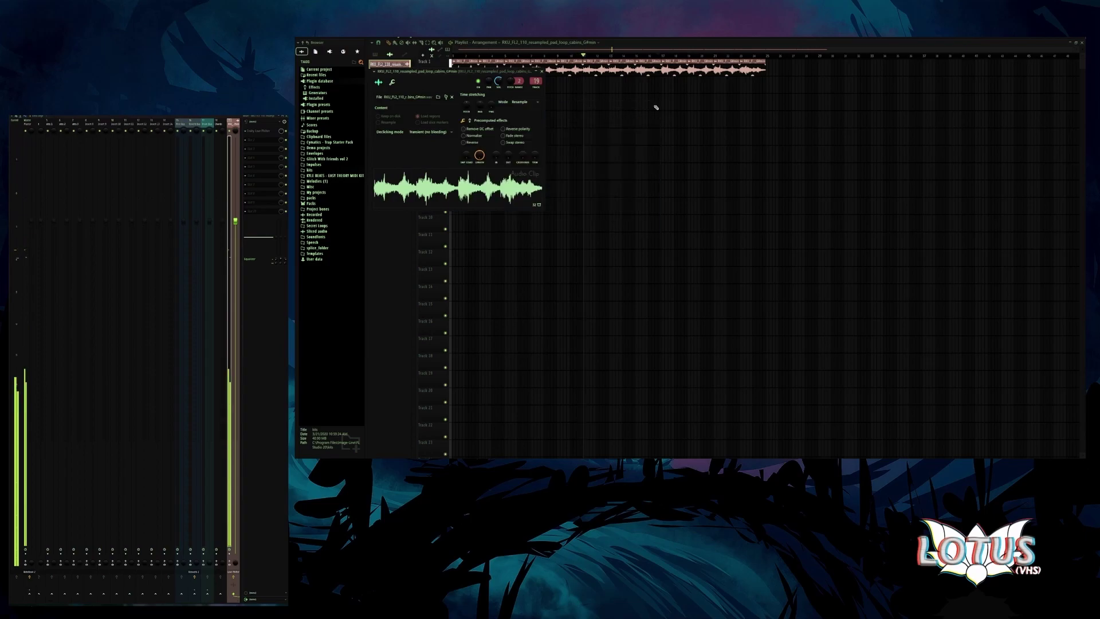
{"action": "key", "text": "Escape"}
{"action": "scroll", "coordinate": [599, 194], "scroll_direction": "up", "scroll_amount": 1}
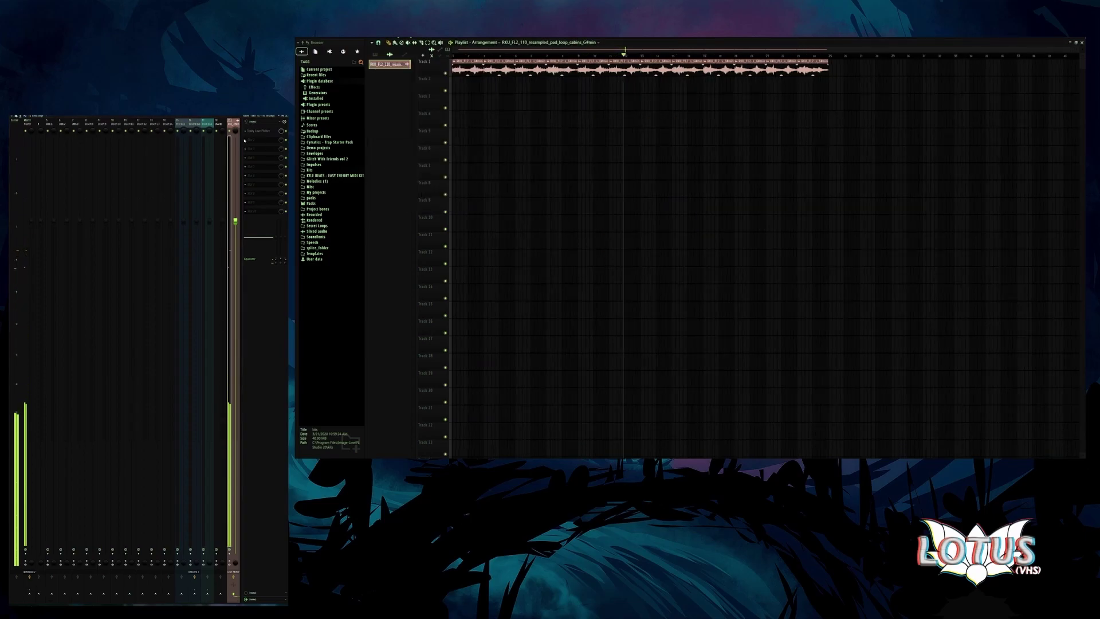
- Load the Wider plugin into the second effect slot of the pad loop's mixer track
{"action": "left_click", "coordinate": [245, 140]}
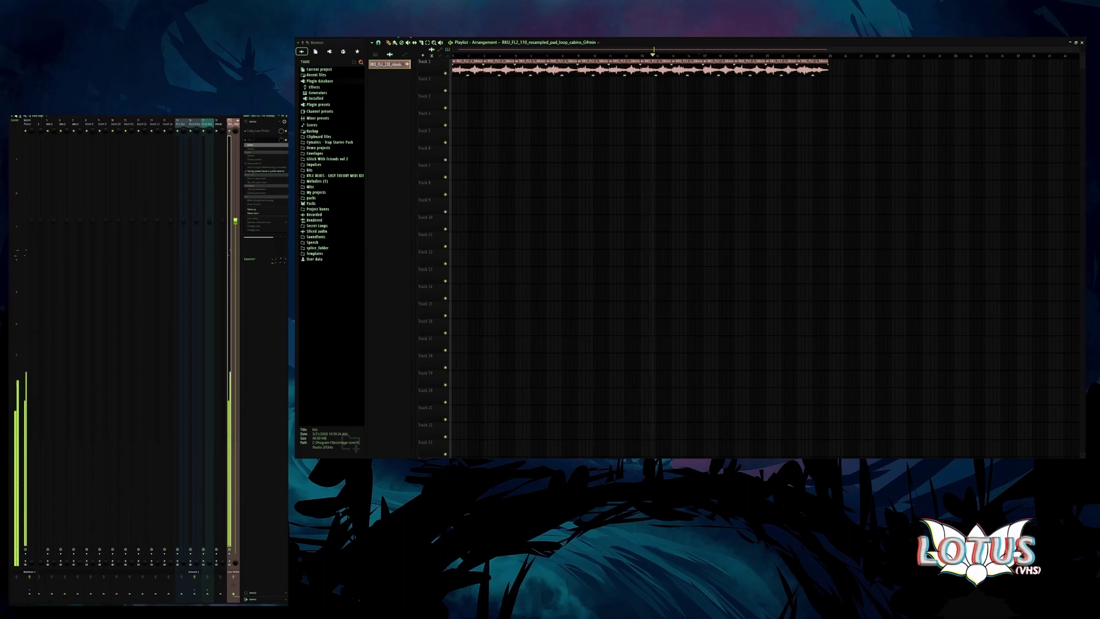
{"action": "left_click", "coordinate": [489, 157]}
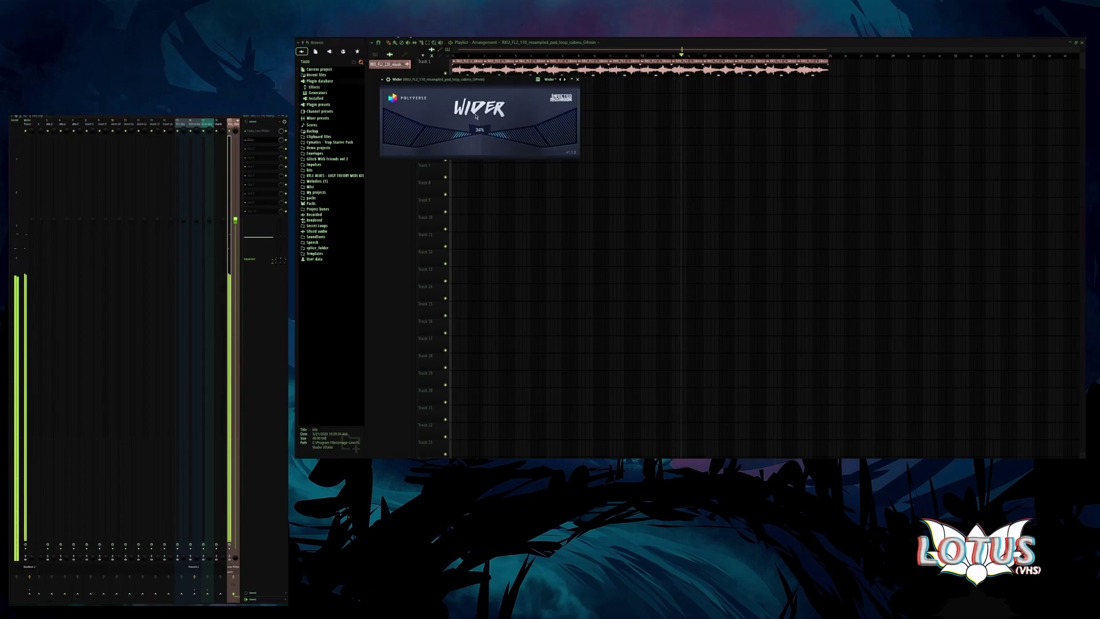
{"action": "left_click", "coordinate": [577, 79]}
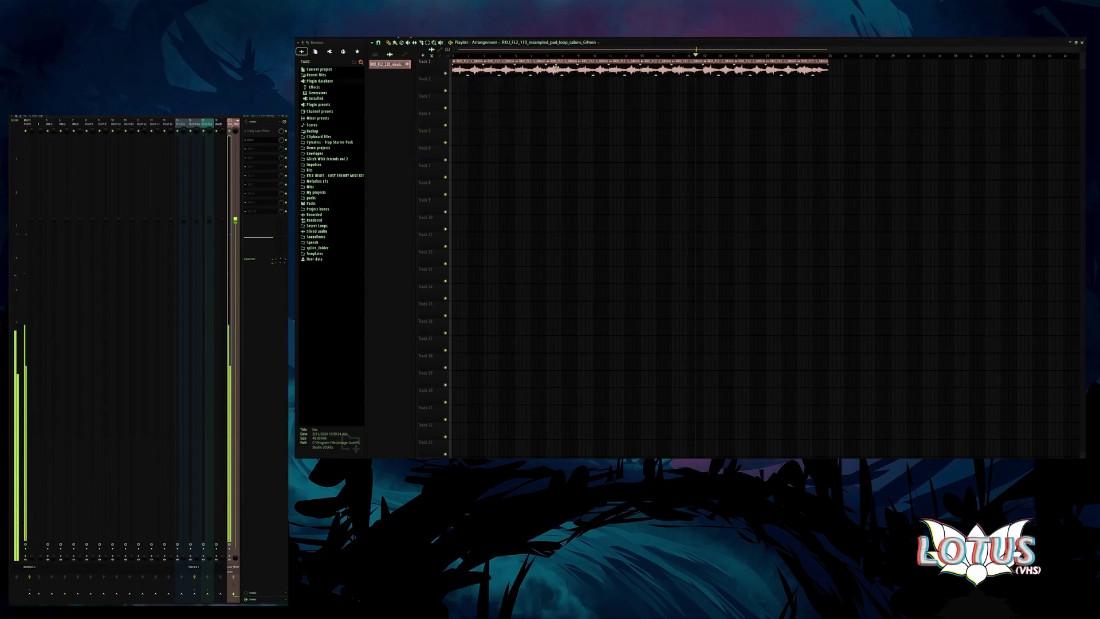
- Examine the pad clip's audio clip settings
{"action": "double_click", "coordinate": [517, 66]}
{"action": "key", "text": "Escape"}
{"action": "double_click", "coordinate": [528, 72]}
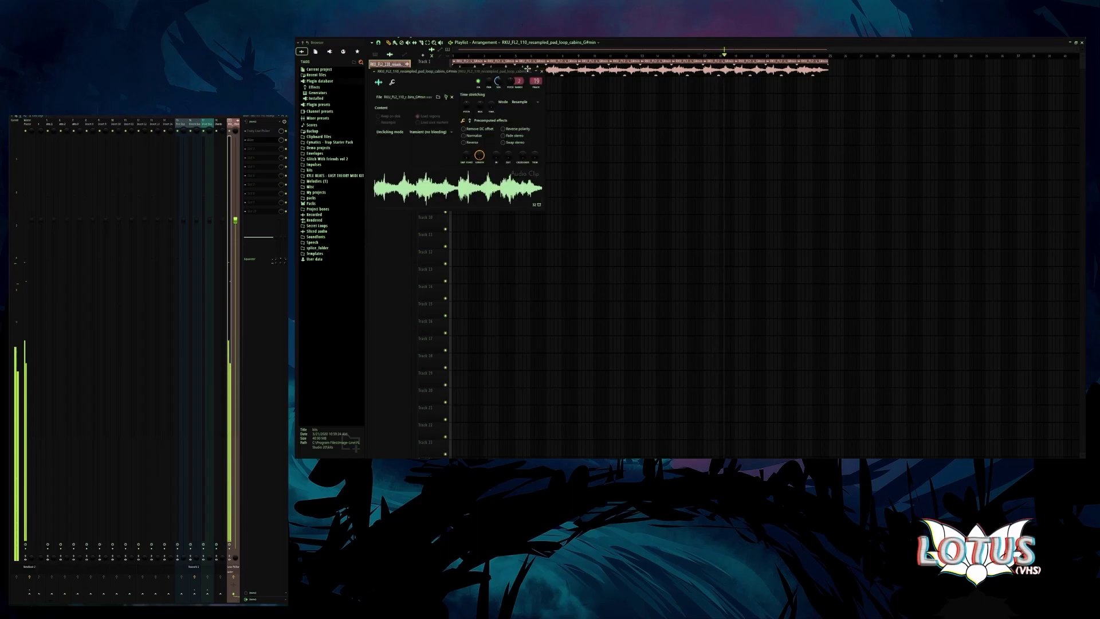
{"action": "key", "text": "Escape"}
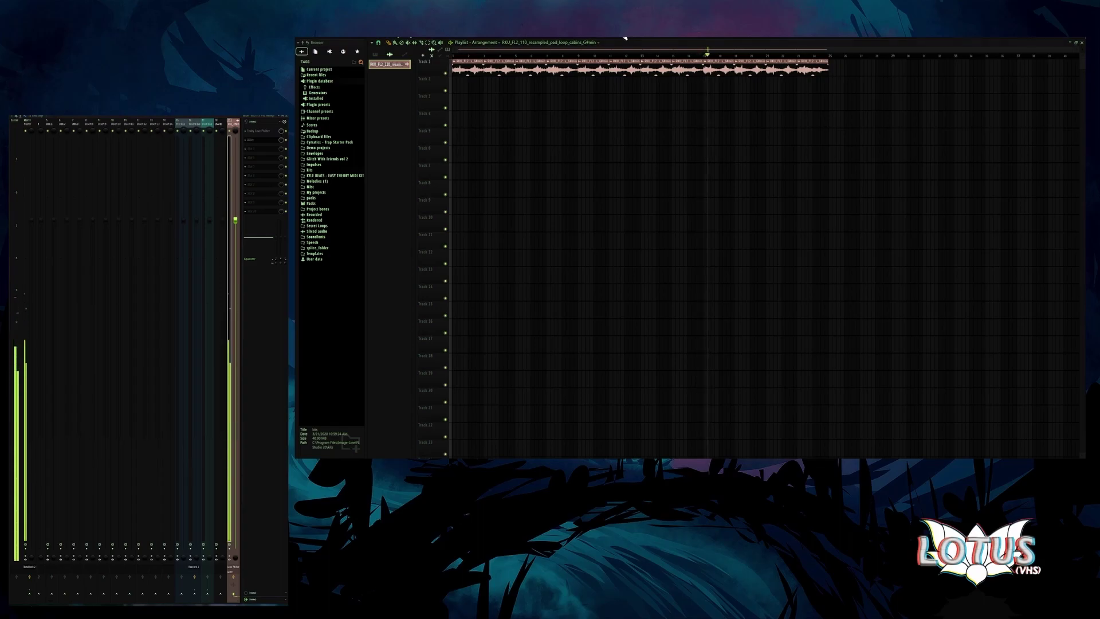
- Add the Wash Wurli Clean sample at the start of Track 2 and route it to mixer track 20
{"action": "key", "text": "F6"}
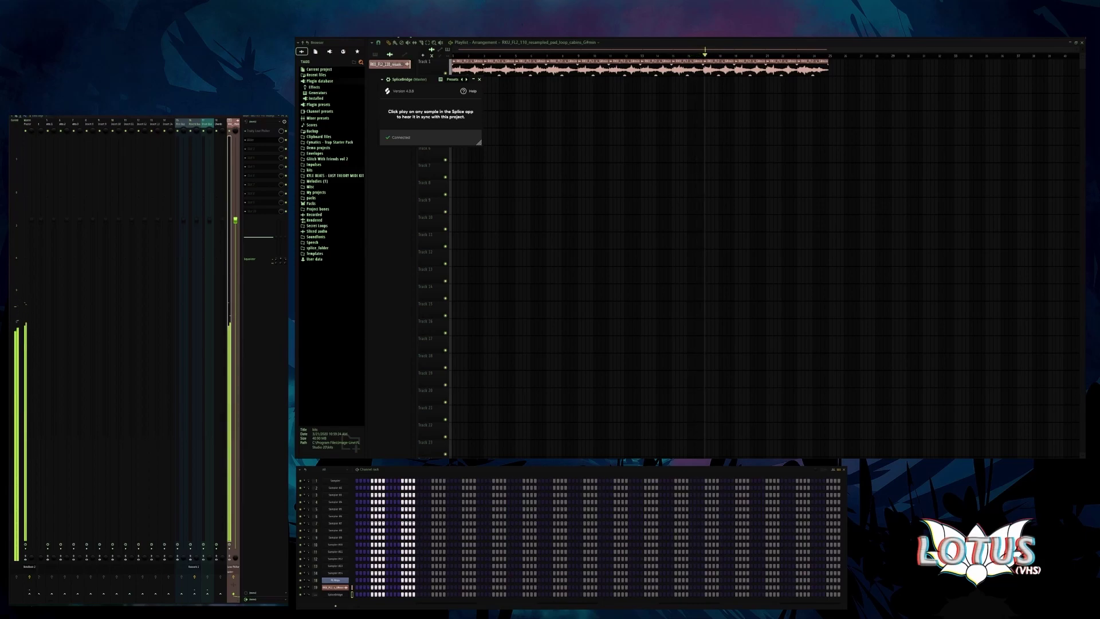
{"action": "left_click_drag", "start_coordinate": [1097, 114], "coordinate": [458, 86]}
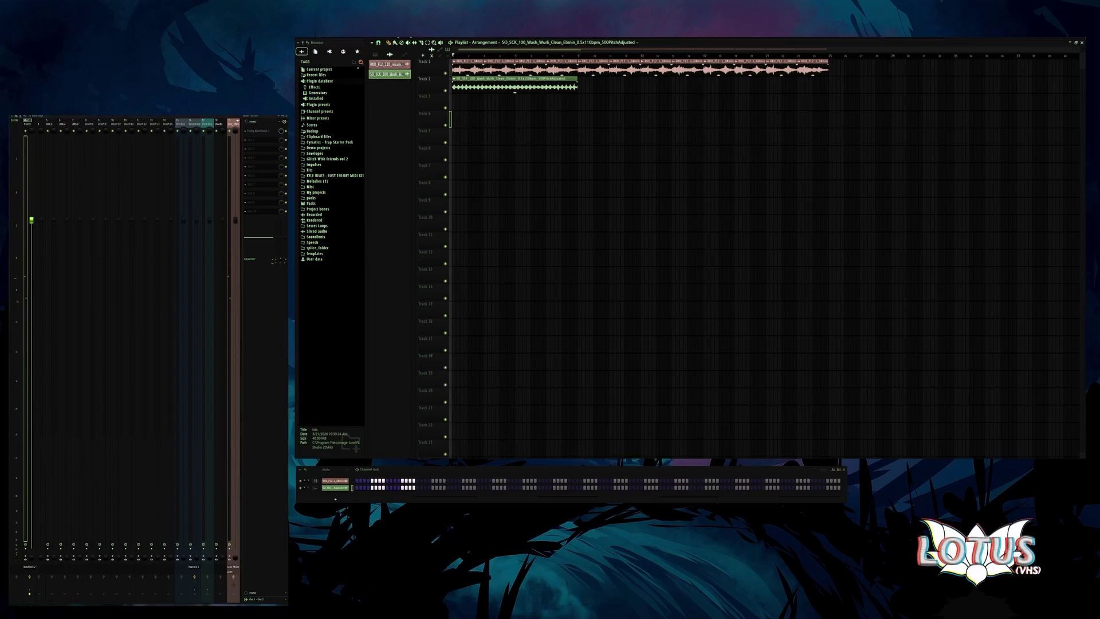
{"action": "double_click", "coordinate": [514, 89]}
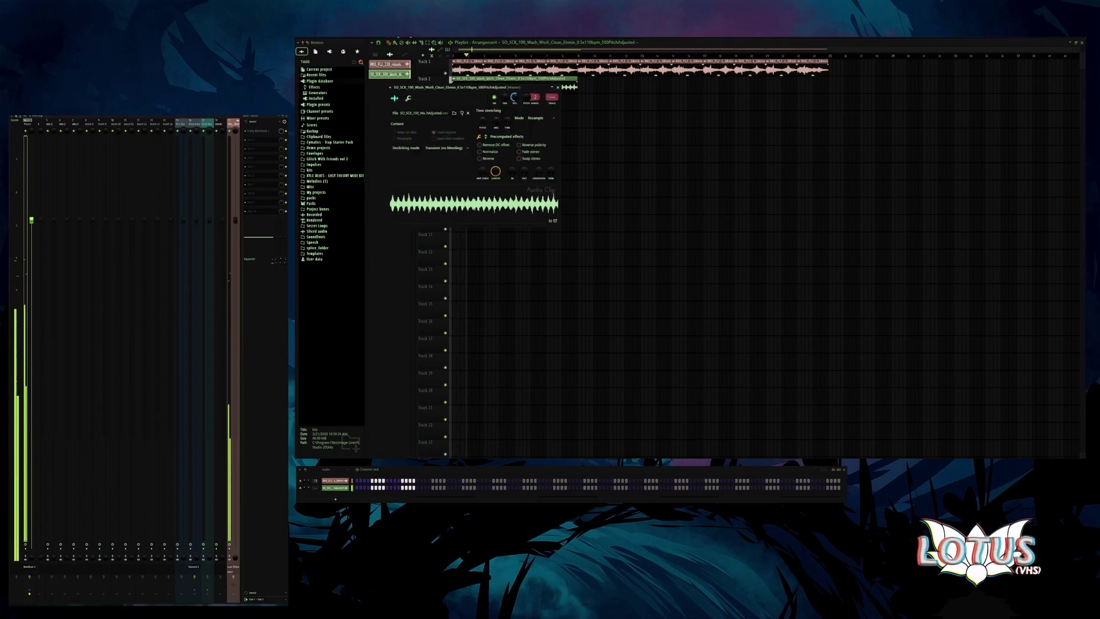
{"action": "key", "text": "ctrl+l"}
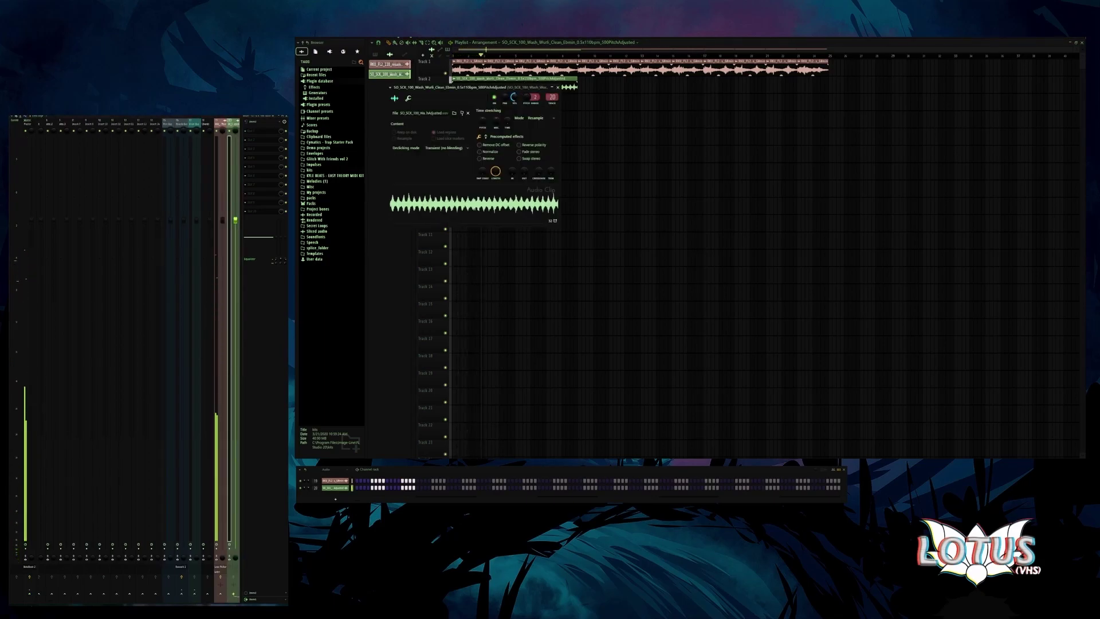
{"action": "key", "text": "Escape"}
- Duplicate the Wash Wurli clip twice on Track 2 to match the full length of the pad loop
{"action": "left_click_drag", "start_coordinate": [633, 108], "coordinate": [458, 80]}
{"action": "key", "text": "ctrl+b"}
{"action": "key", "text": "ctrl+b"}
{"action": "left_click", "coordinate": [833, 100]}
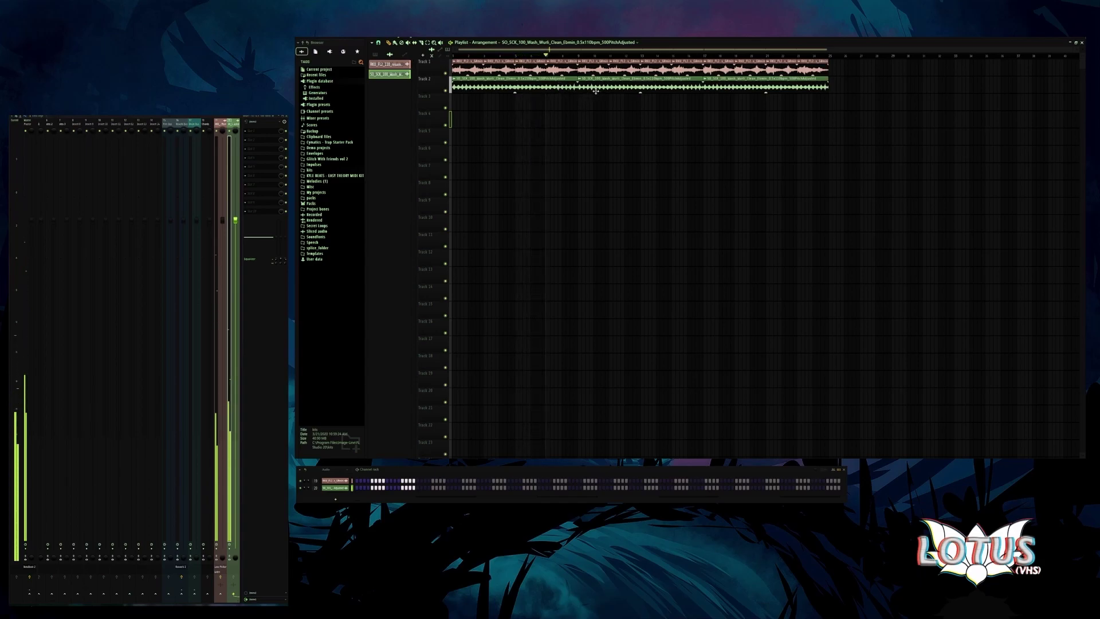
{"action": "left_click_drag", "start_coordinate": [875, 91], "coordinate": [454, 110]}
{"action": "left_click", "coordinate": [608, 113]}
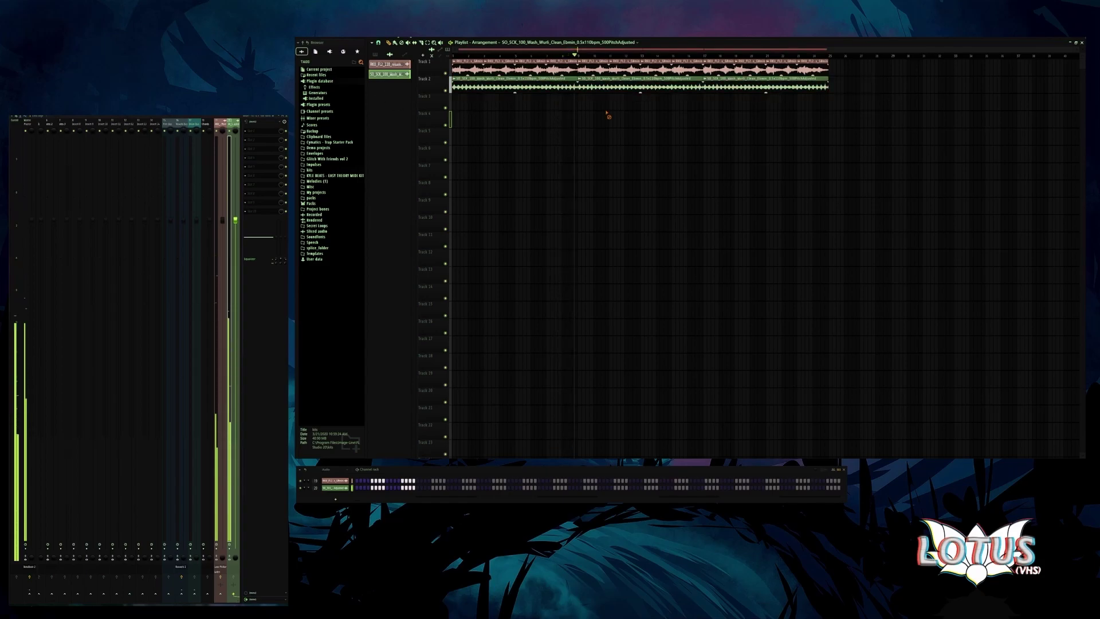
- Examine the Wash Wurli clip's audio clip settings
{"action": "double_click", "coordinate": [596, 84]}
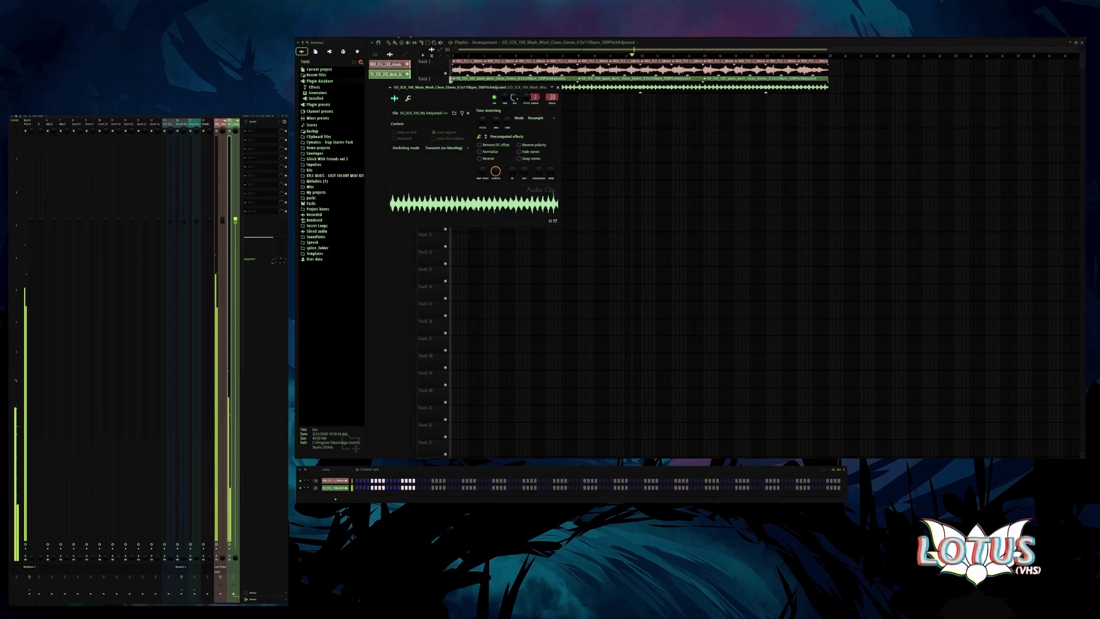
{"action": "key", "text": "Escape"}
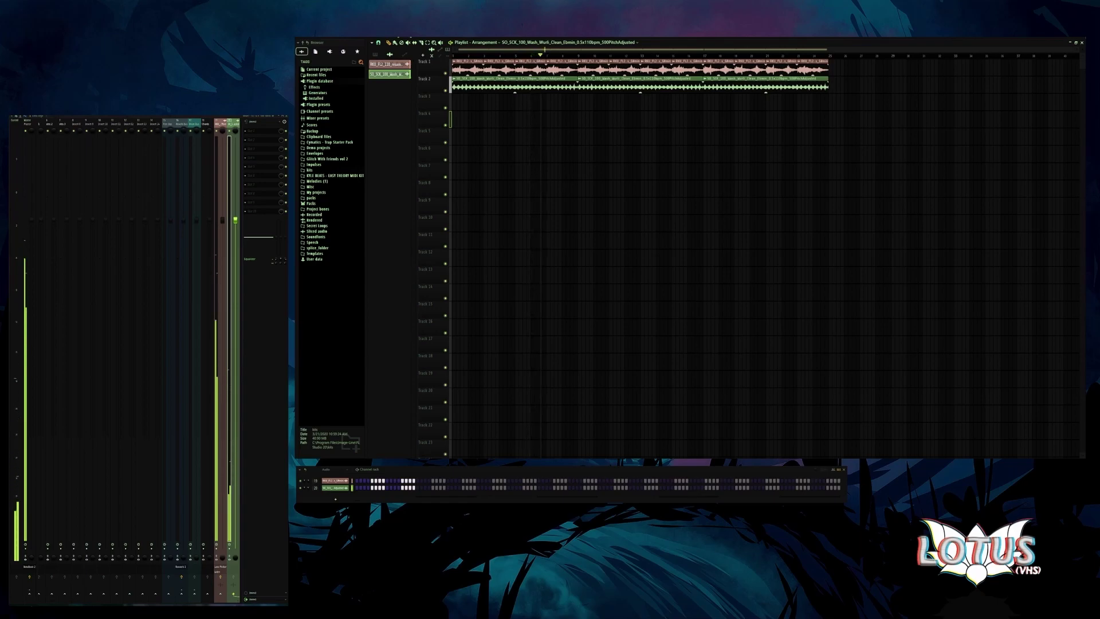
- Add the Synth Melody Octopus sample at the start of Track 3 and trim it to the length of one pad clip
{"action": "left_click_drag", "start_coordinate": [1097, 122], "coordinate": [462, 105]}
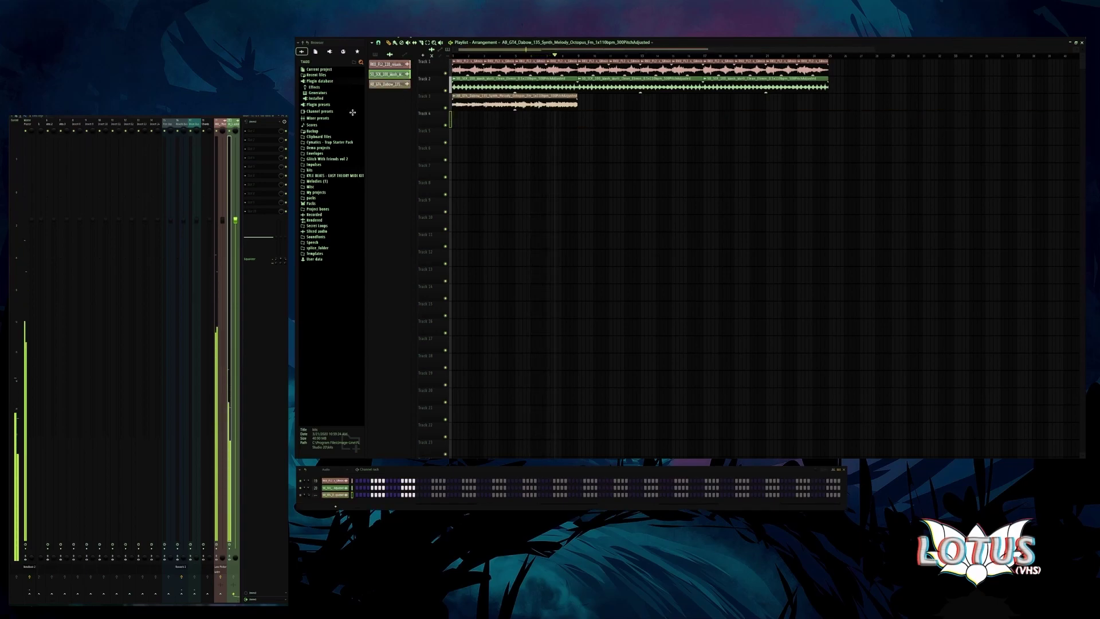
{"action": "left_click_drag", "start_coordinate": [580, 106], "coordinate": [480, 113]}
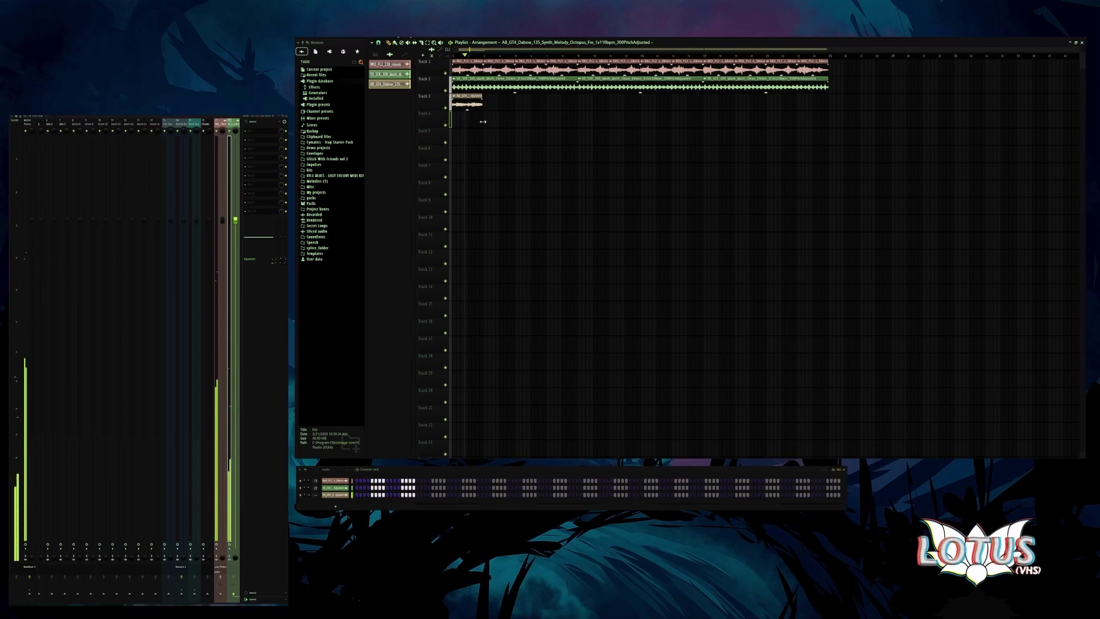
- Extend the Synth Melody Octopus loop on Track 3 to one pad clip past the start of the second Wash Wurli clip
{"action": "scroll", "coordinate": [483, 116], "scroll_direction": "up", "scroll_amount": 3}
{"action": "key", "text": "space"}
{"action": "left_click", "coordinate": [487, 102]}
{"action": "scroll", "coordinate": [573, 110], "scroll_direction": "down", "scroll_amount": 3}
{"action": "left_click_drag", "start_coordinate": [565, 109], "coordinate": [630, 107]}
{"action": "scroll", "coordinate": [593, 108], "scroll_direction": "up", "scroll_amount": 2}
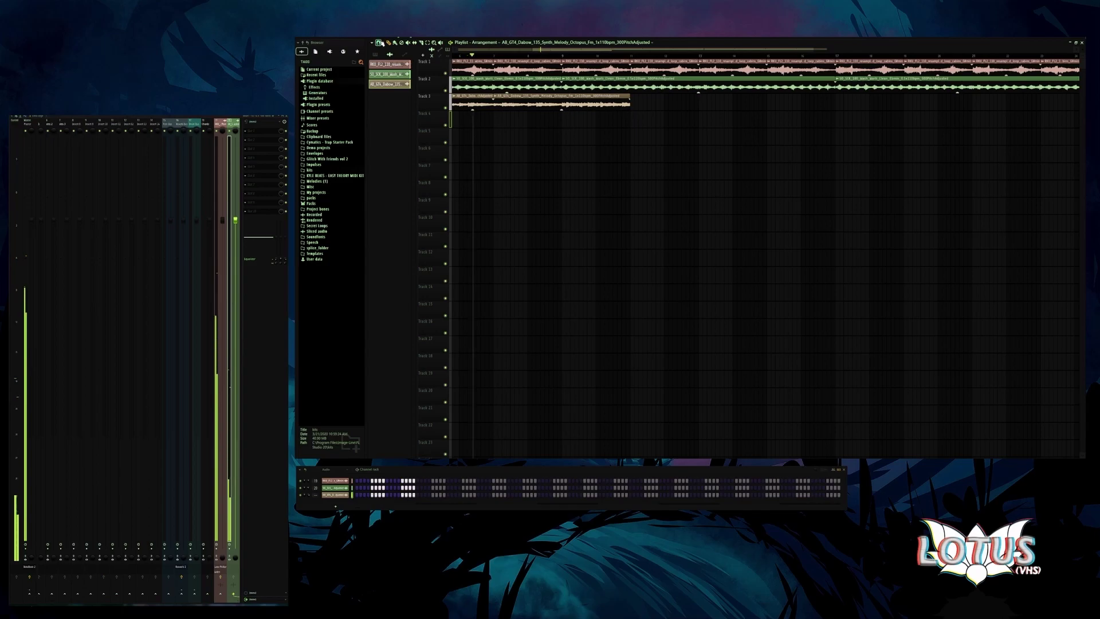
{"action": "left_click", "coordinate": [565, 105]}
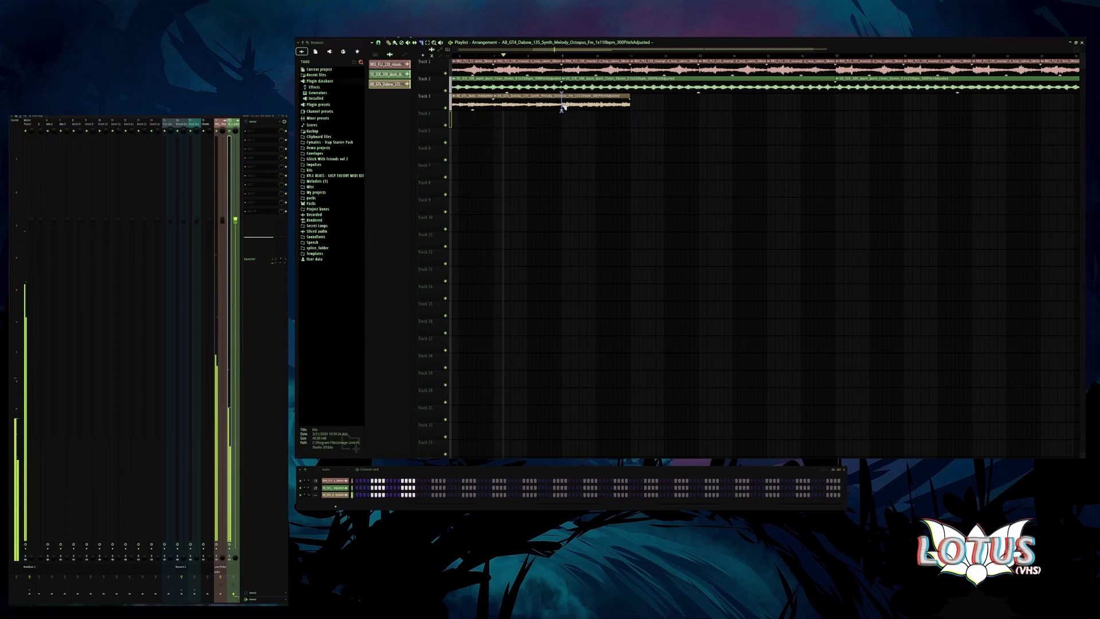
- Duplicate the last short melody clip on Track 3 until the melody reaches the end of the second Wash Wurli clip
{"action": "left_click", "coordinate": [389, 43]}
{"action": "left_click", "coordinate": [599, 97], "text": "ctrl"}
{"action": "scroll", "coordinate": [630, 115], "scroll_direction": "down", "scroll_amount": 2}
{"action": "key", "text": "ctrl+b"}
{"action": "key", "text": "ctrl+b"}
{"action": "key", "text": "ctrl+b"}
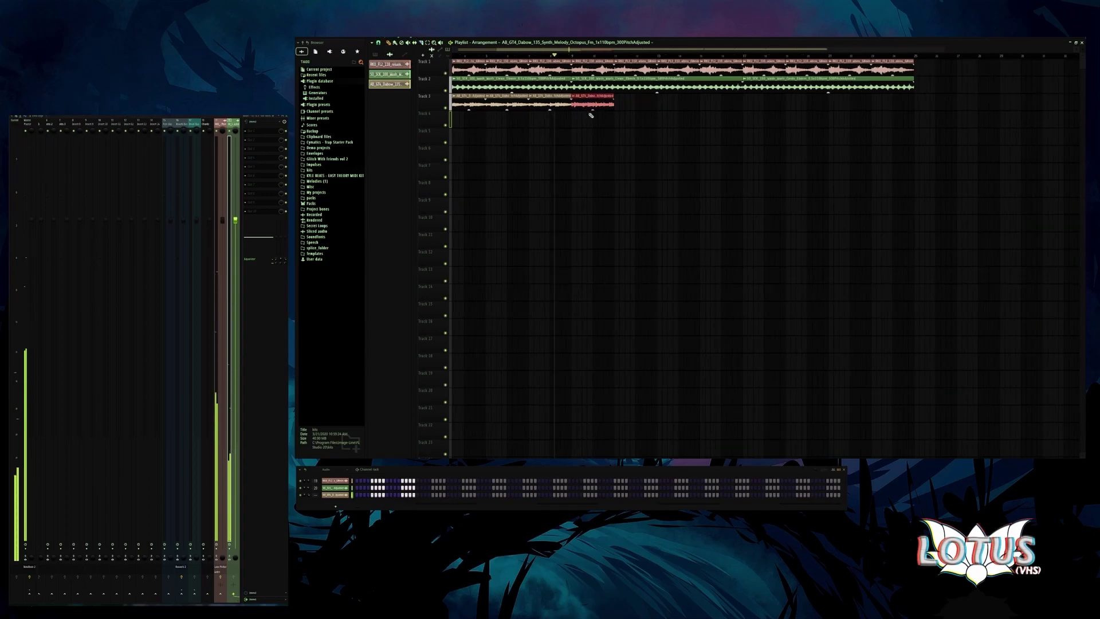
{"action": "key", "text": "ctrl+b"}
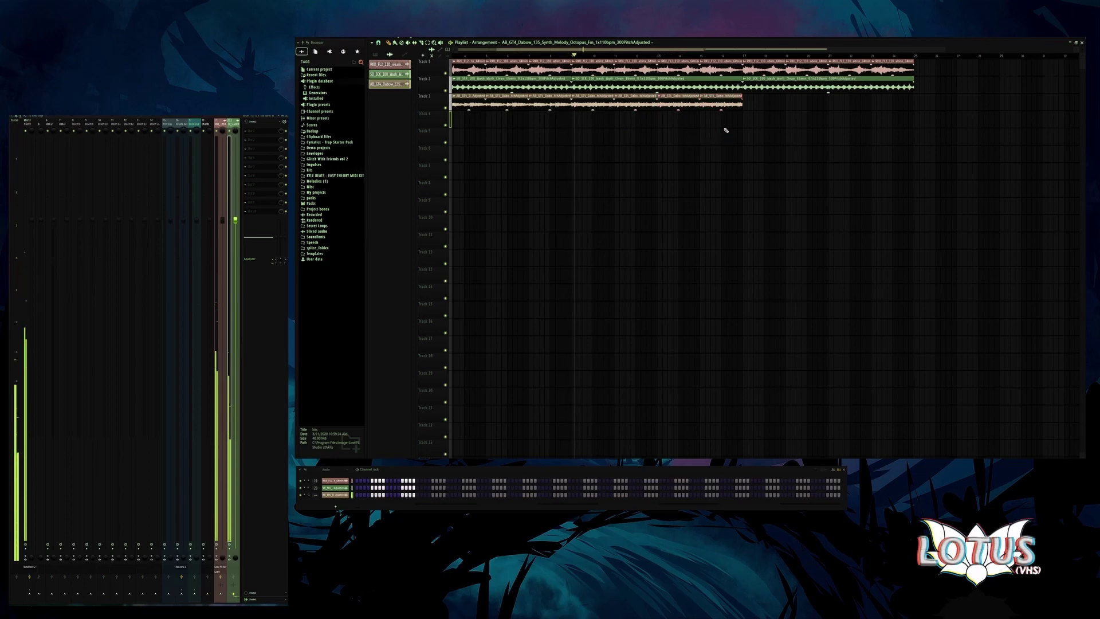
- Continue the melody clips on Track 3 through the last third so they match the full length of the pad loop
{"action": "left_click_drag", "start_coordinate": [748, 105], "coordinate": [829, 115]}
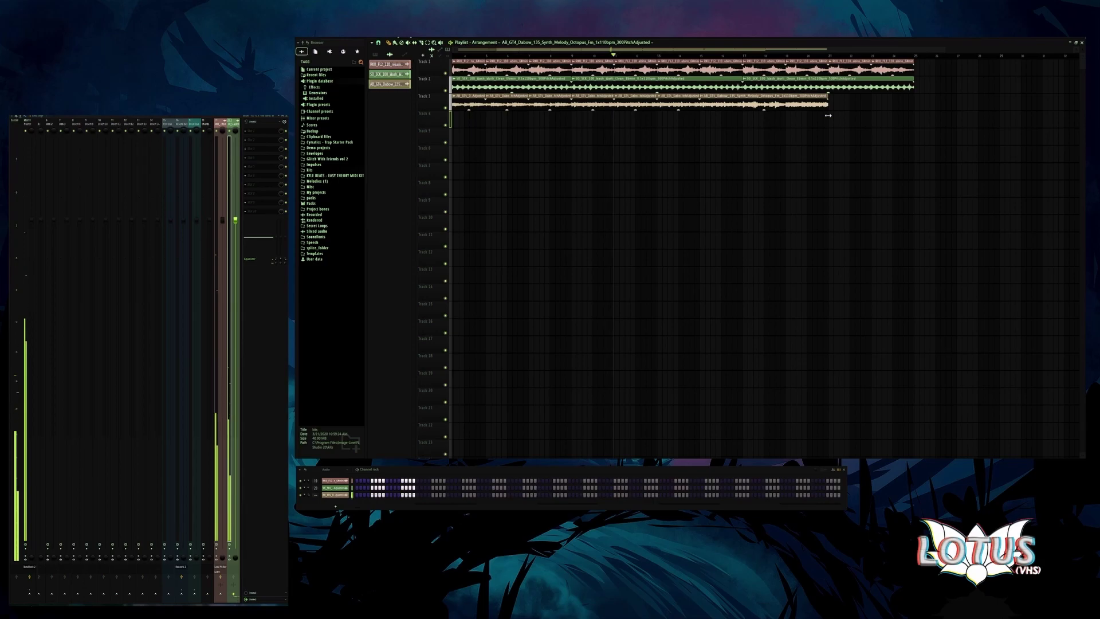
{"action": "scroll", "coordinate": [764, 97], "scroll_direction": "up", "scroll_amount": 1}
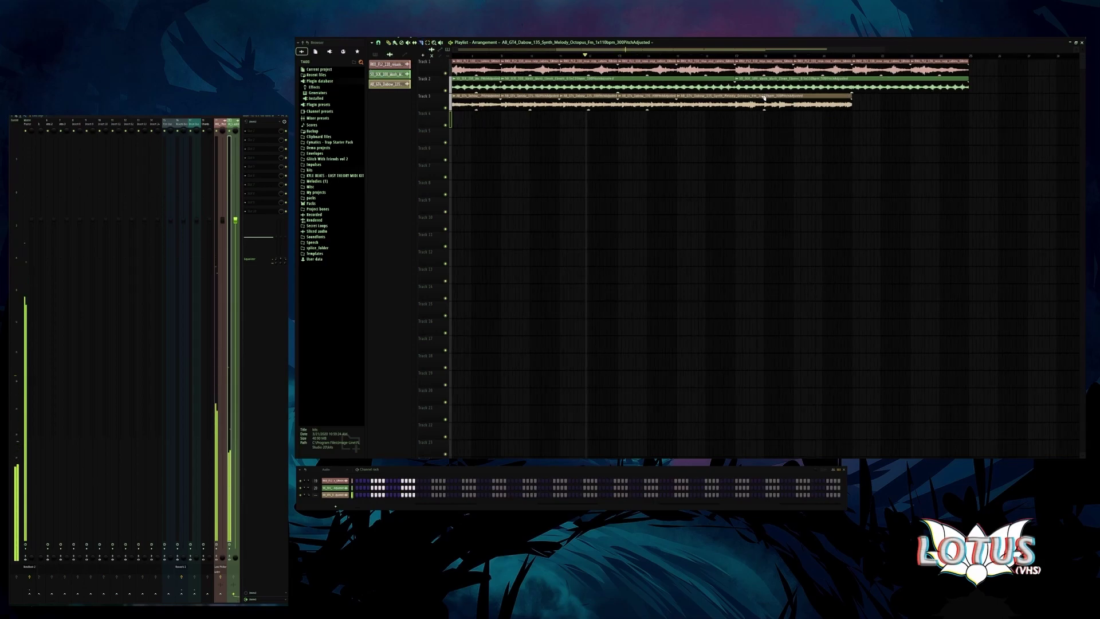
{"action": "scroll", "coordinate": [765, 98], "scroll_direction": "up", "scroll_amount": 1}
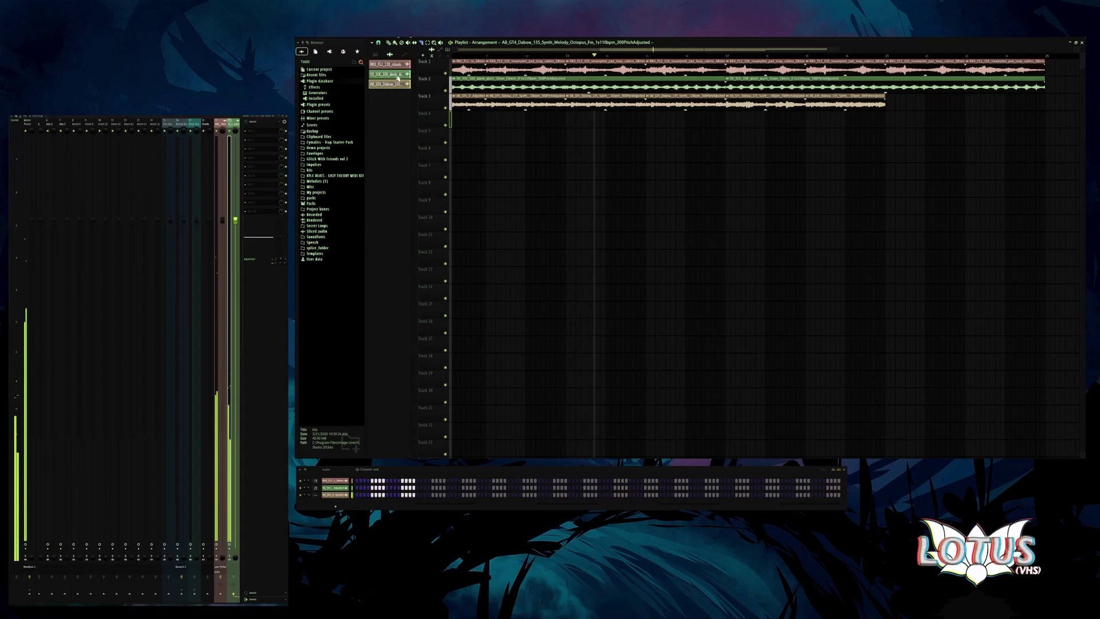
{"action": "left_click", "coordinate": [894, 102]}
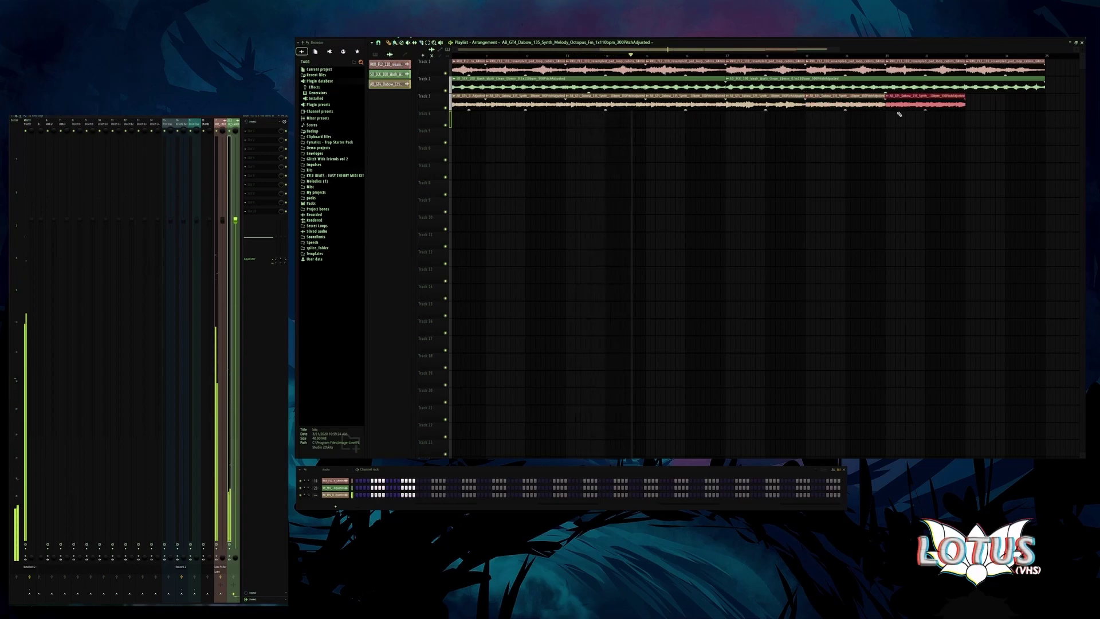
{"action": "scroll", "coordinate": [749, 128], "scroll_direction": "down", "scroll_amount": 1}
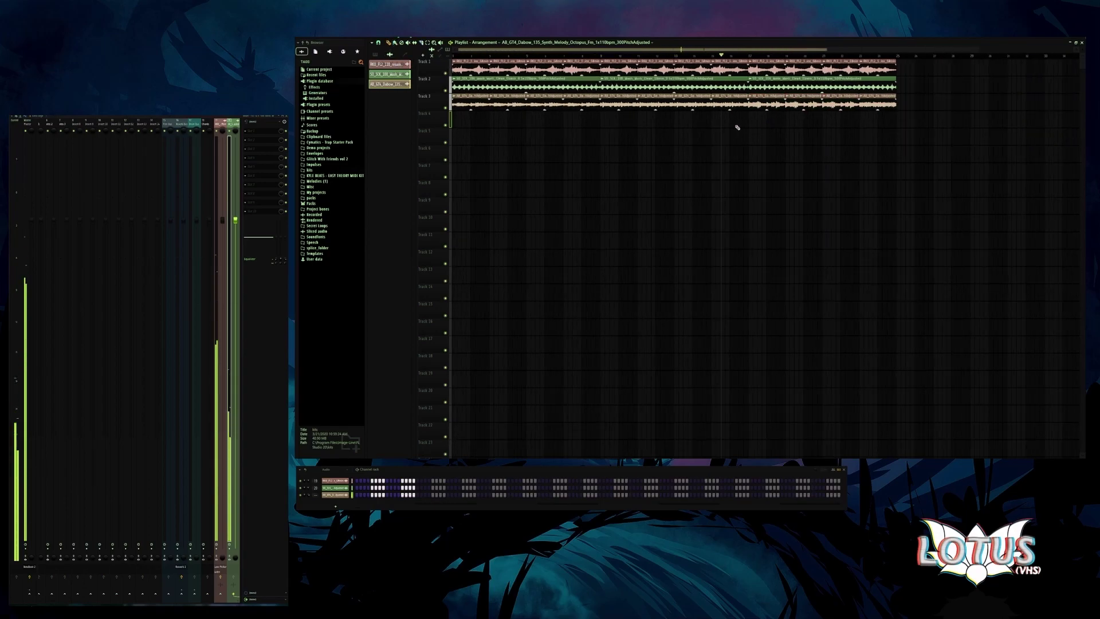
{"action": "scroll", "coordinate": [573, 105], "scroll_direction": "down", "scroll_amount": 1}
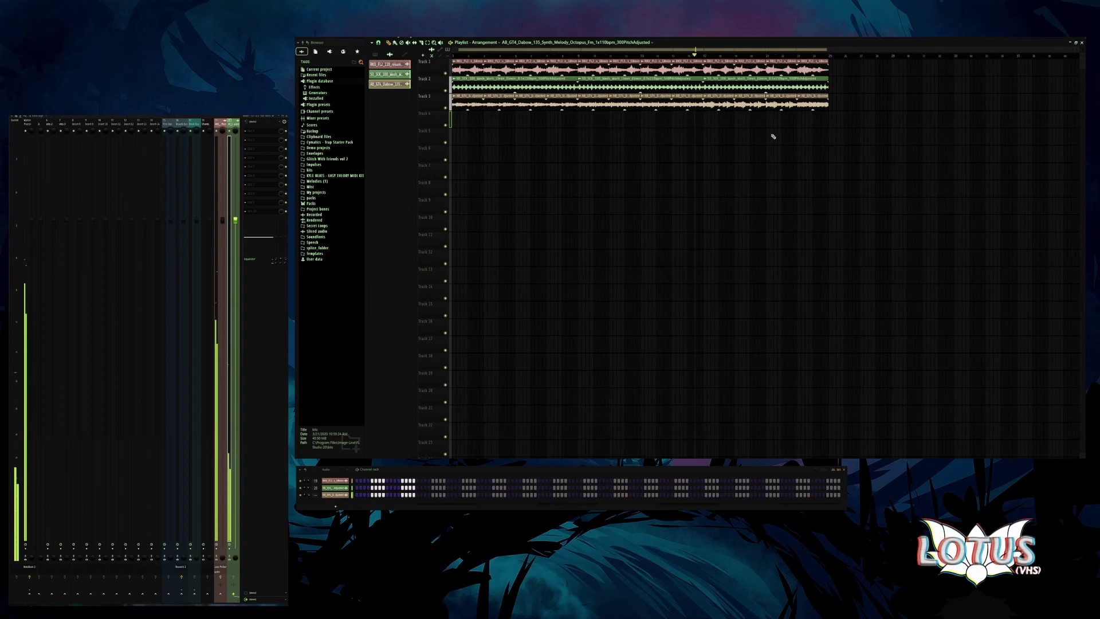
- Route the Synth Melody Octopus channel to free mixer track 21 and close its audio clip settings
{"action": "double_click", "coordinate": [731, 96]}
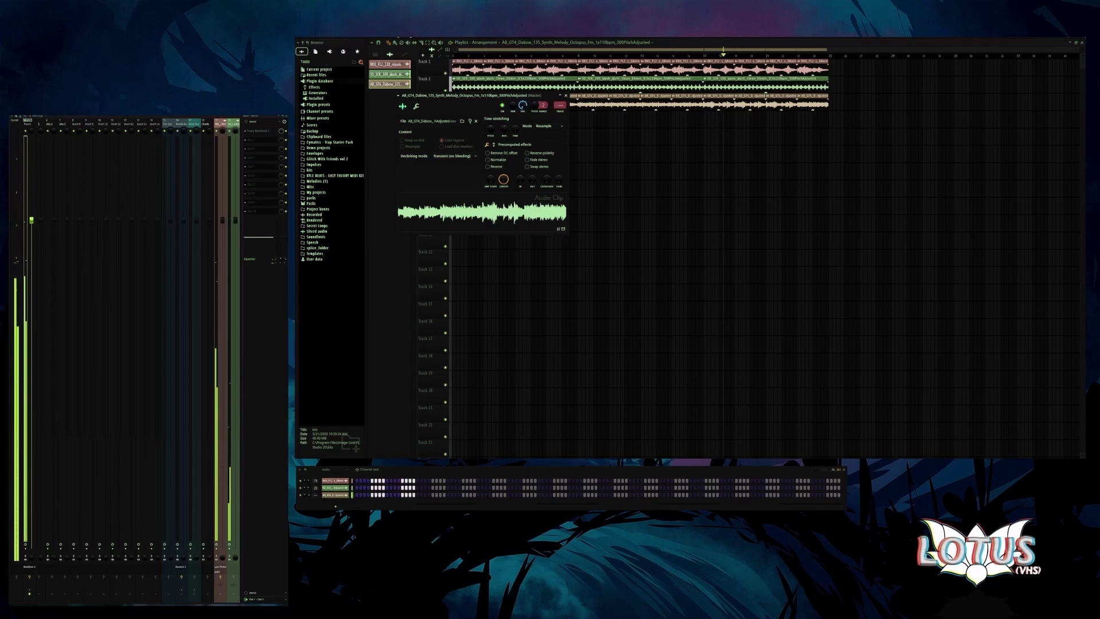
{"action": "key", "text": "ctrl+l"}
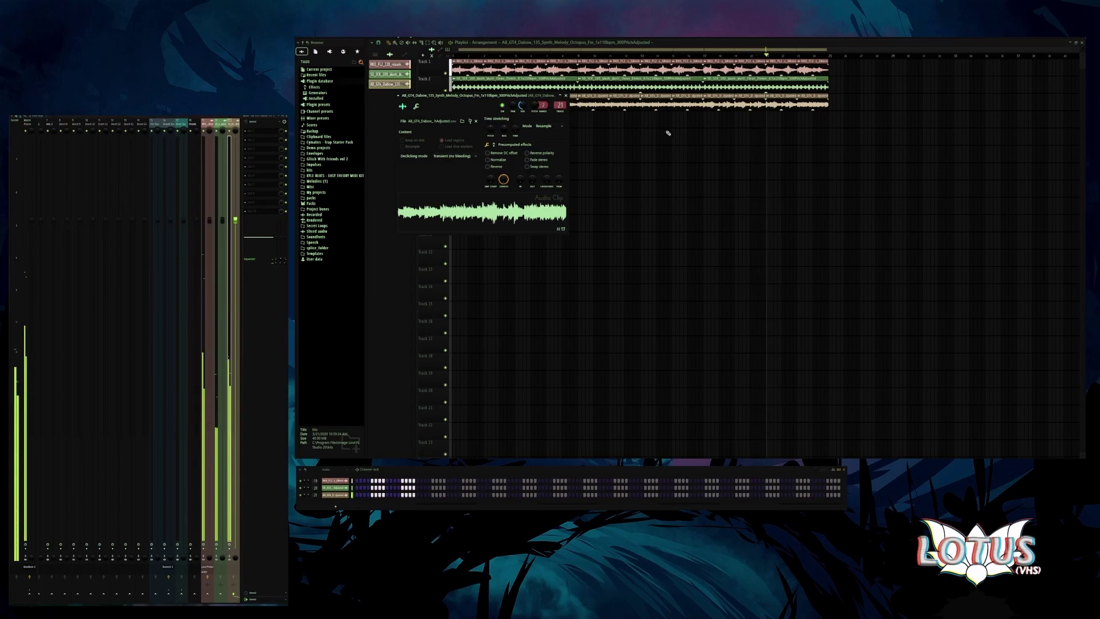
{"action": "key", "text": "Escape"}
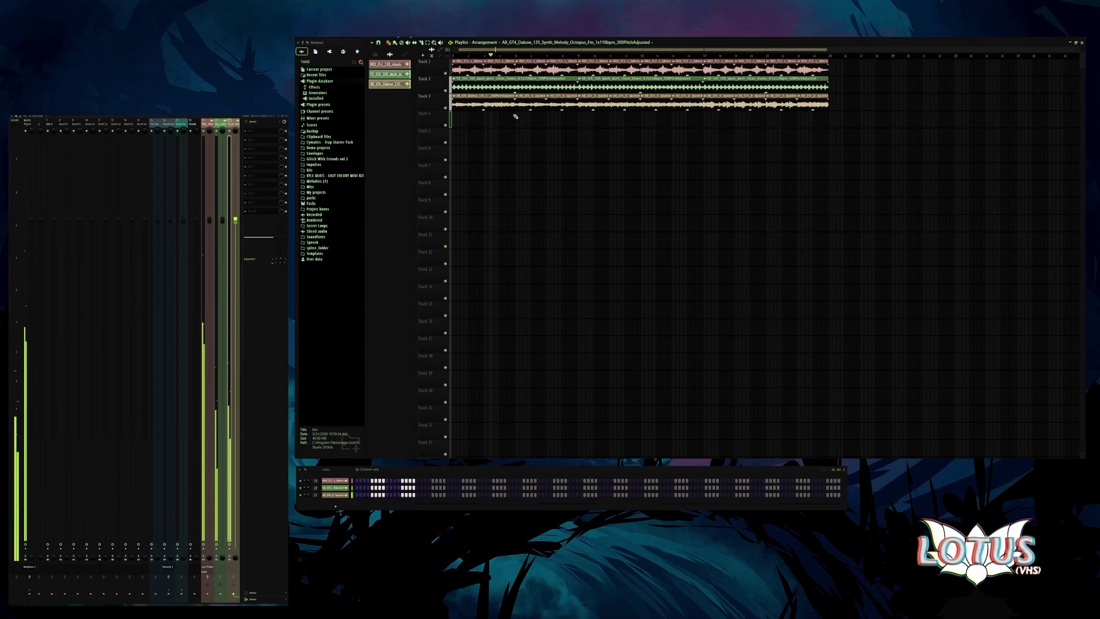
- Delete alternate short melody clips in the first half of Track 3 and lengthen the preceding clips over the gaps
{"action": "right_click", "coordinate": [560, 104]}
{"action": "left_click", "coordinate": [549, 103]}
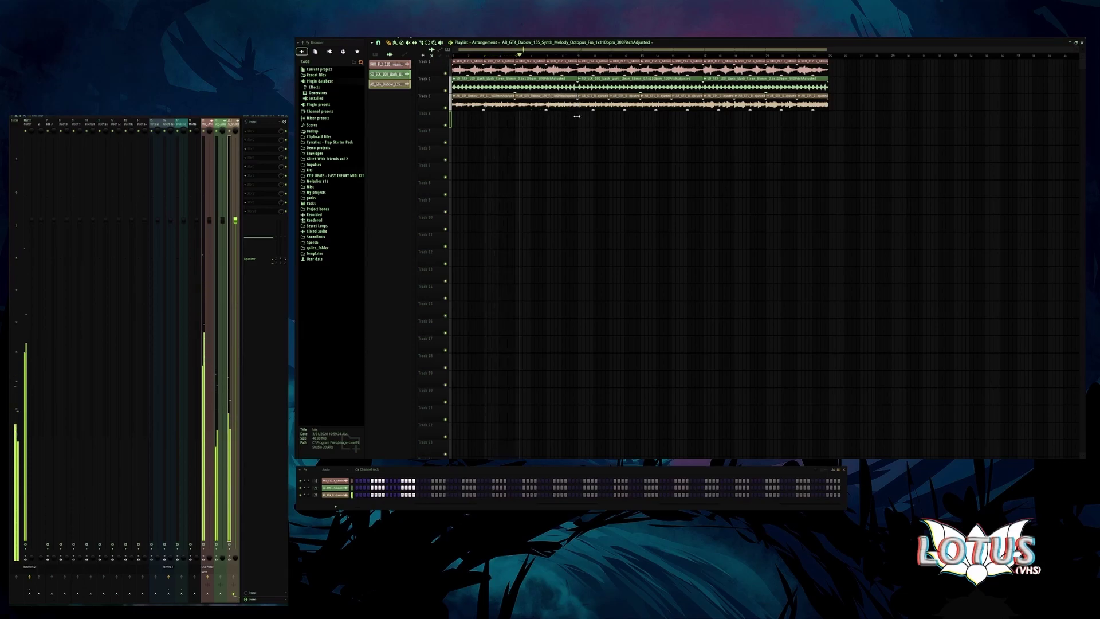
{"action": "right_click", "coordinate": [619, 105]}
{"action": "left_click_drag", "start_coordinate": [612, 104], "coordinate": [640, 104]}
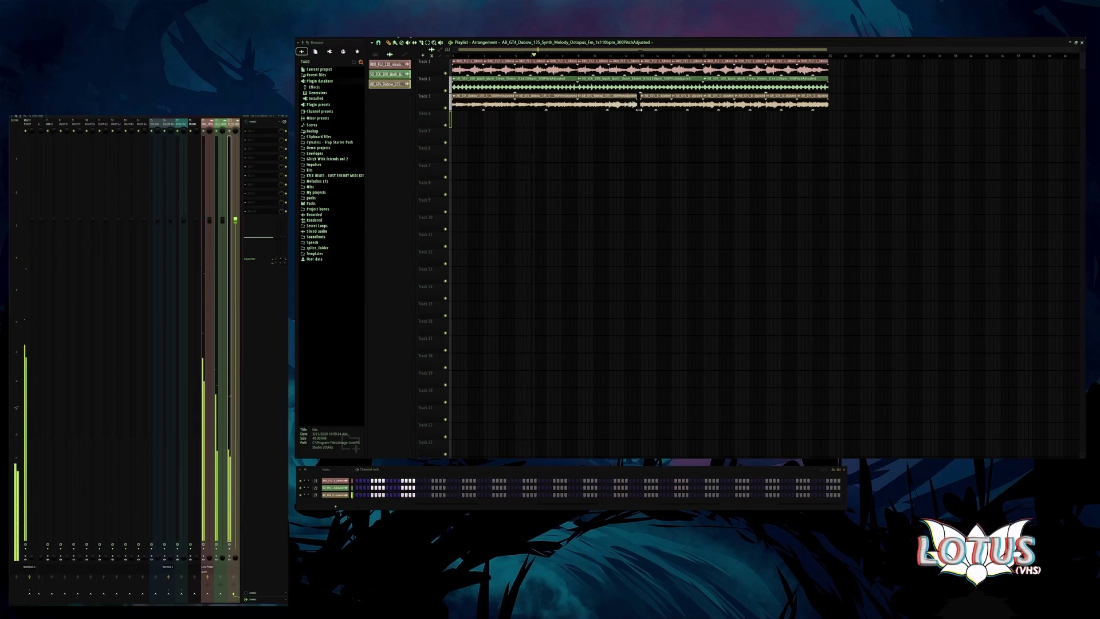
- Replace the short melody clips between Track 3's midpoint and its last third with a longer clip
{"action": "right_click", "coordinate": [670, 104]}
{"action": "left_click_drag", "start_coordinate": [705, 94], "coordinate": [735, 146]}
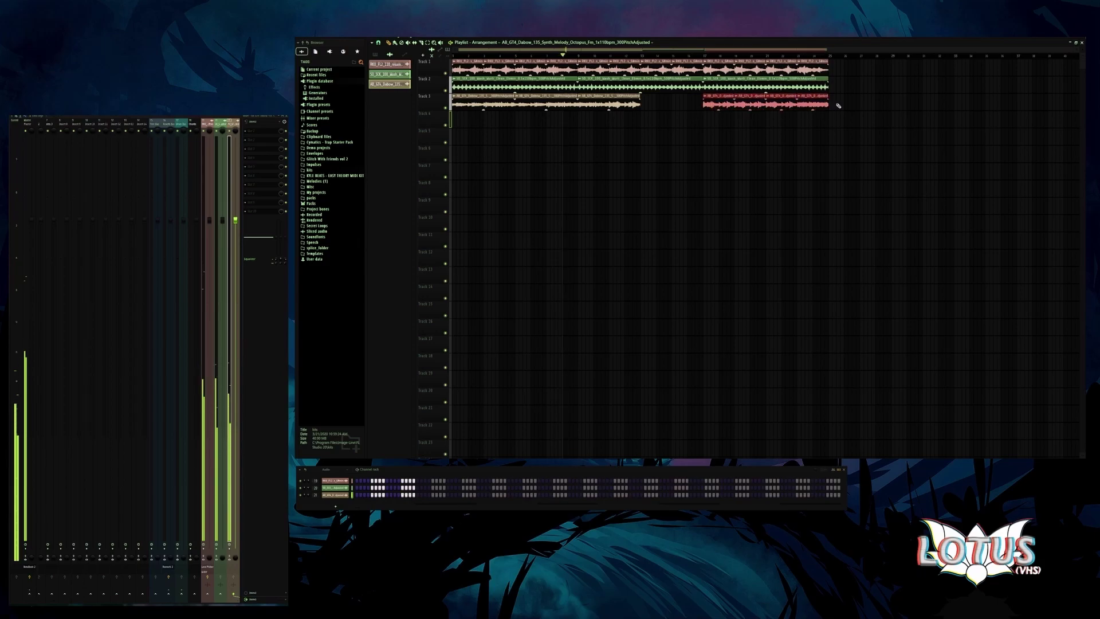
{"action": "left_click", "coordinate": [735, 145]}
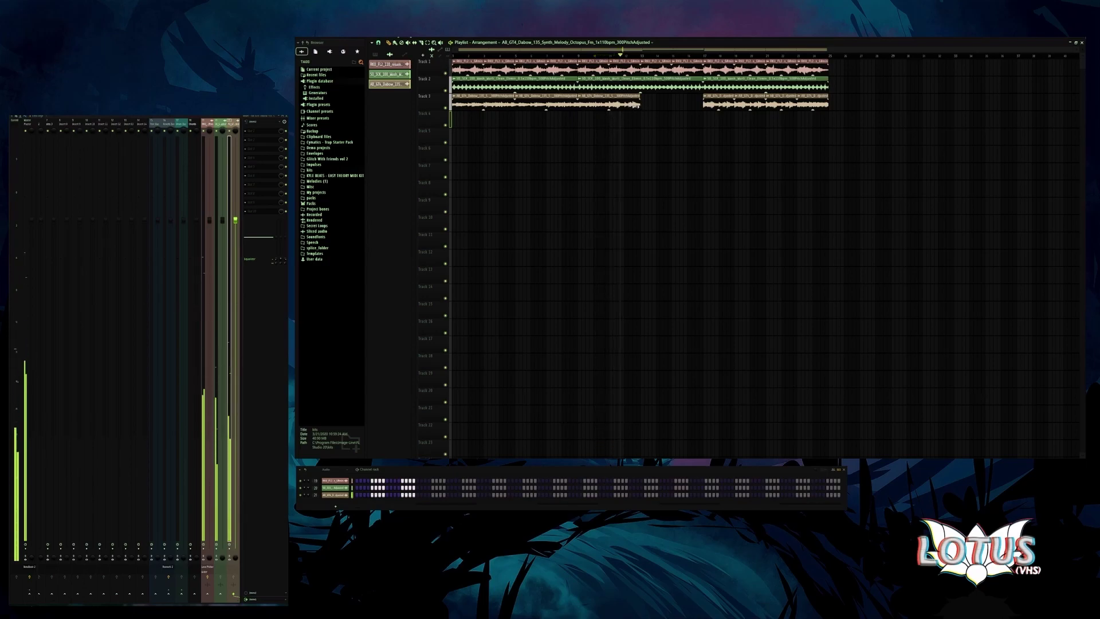
{"action": "left_click_drag", "start_coordinate": [717, 103], "coordinate": [780, 106]}
{"action": "scroll", "coordinate": [653, 104], "scroll_direction": "up", "scroll_amount": 2, "text": "ctrl"}
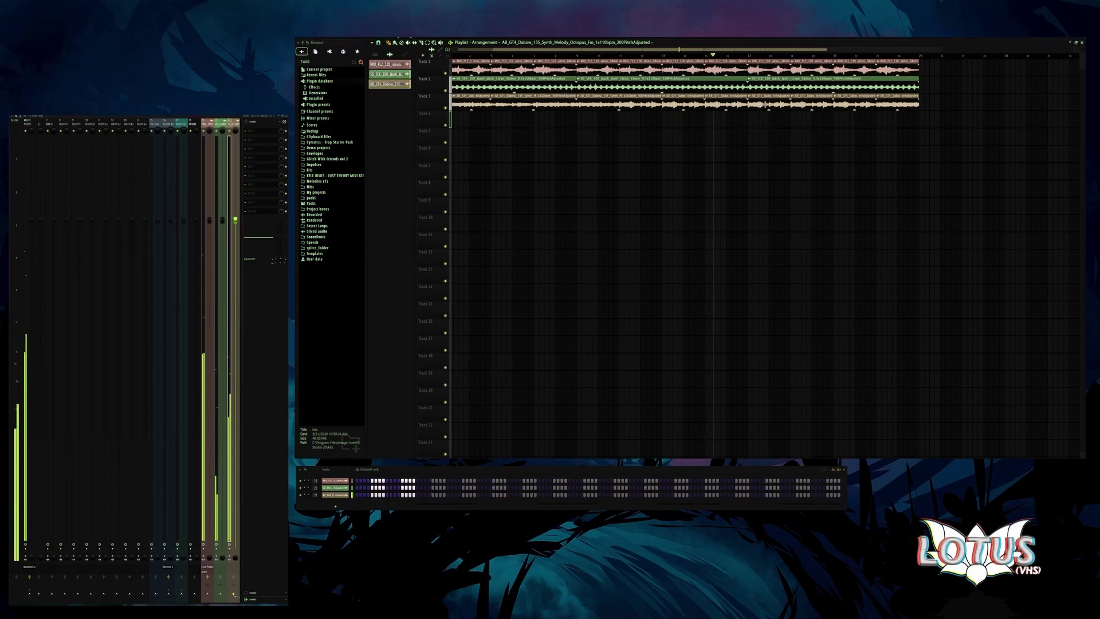
- Delete alternate short melody clips in the last third of Track 3 and lengthen the remaining ones to the pad loop's end
{"action": "right_click", "coordinate": [768, 106]}
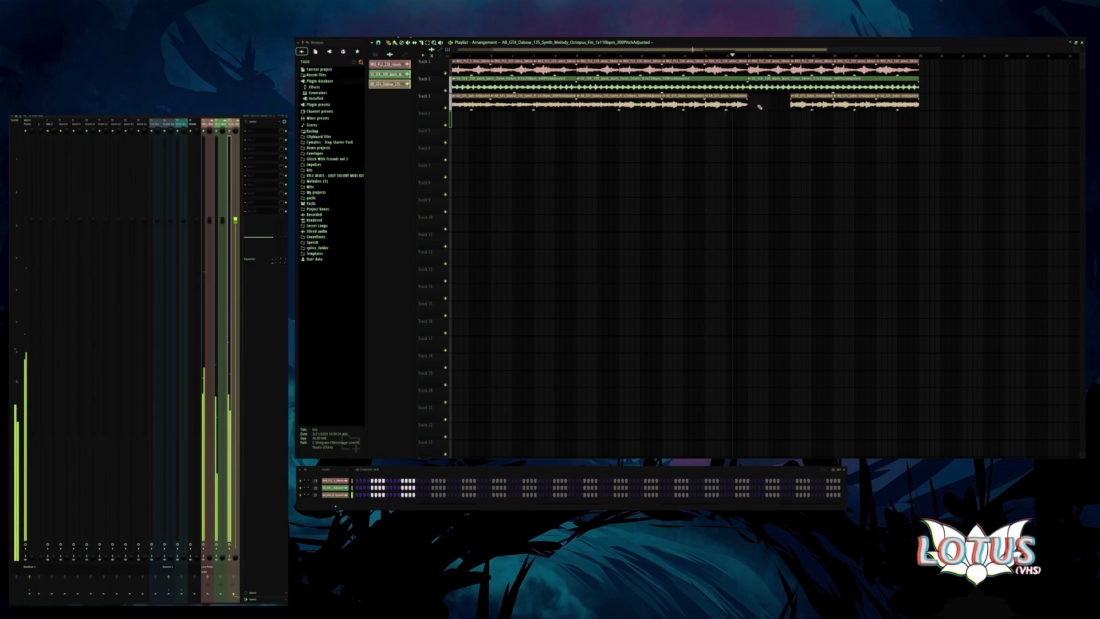
{"action": "key", "text": "ctrl+z"}
{"action": "right_click", "coordinate": [811, 106]}
{"action": "left_click_drag", "start_coordinate": [827, 113], "coordinate": [833, 116]}
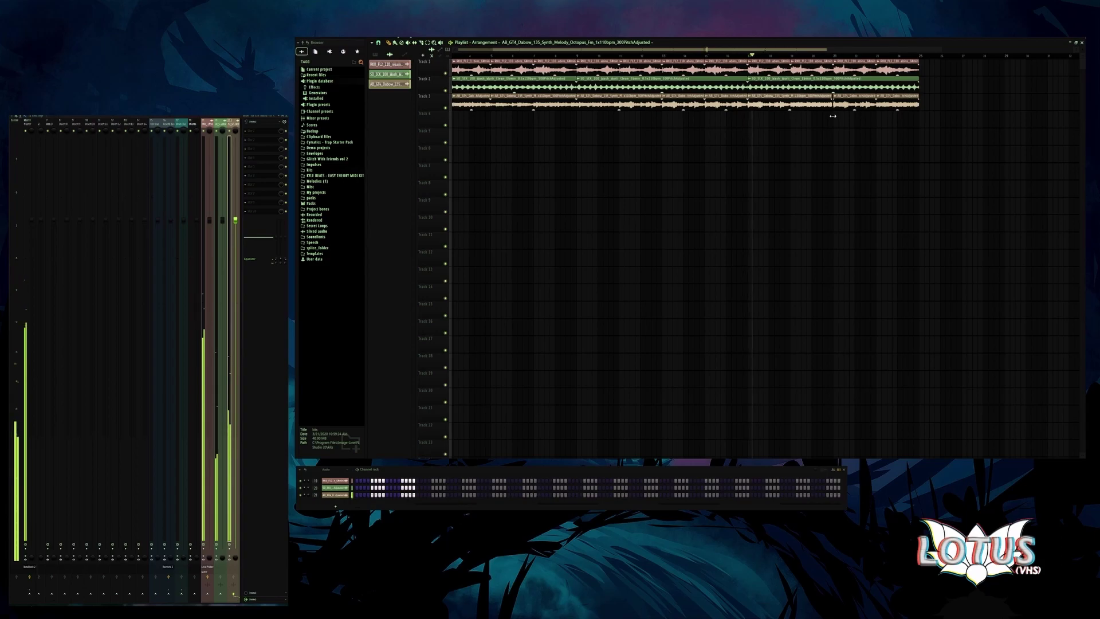
{"action": "mouse_move", "coordinate": [747, 107]}
{"action": "left_mouse_down"}
{"action": "mouse_move", "coordinate": [703, 108]}
{"action": "mouse_move", "coordinate": [746, 116]}
{"action": "left_mouse_up"}
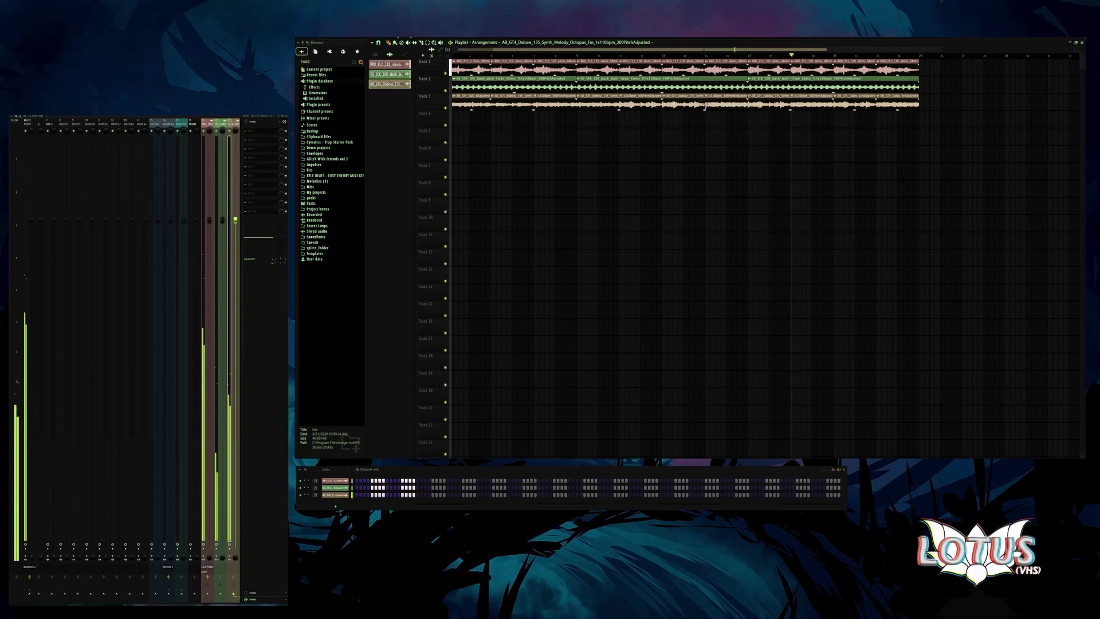
{"action": "mouse_move", "coordinate": [917, 105]}
{"action": "left_mouse_down"}
{"action": "mouse_move", "coordinate": [884, 105]}
{"action": "mouse_move", "coordinate": [918, 117]}
{"action": "left_mouse_up"}
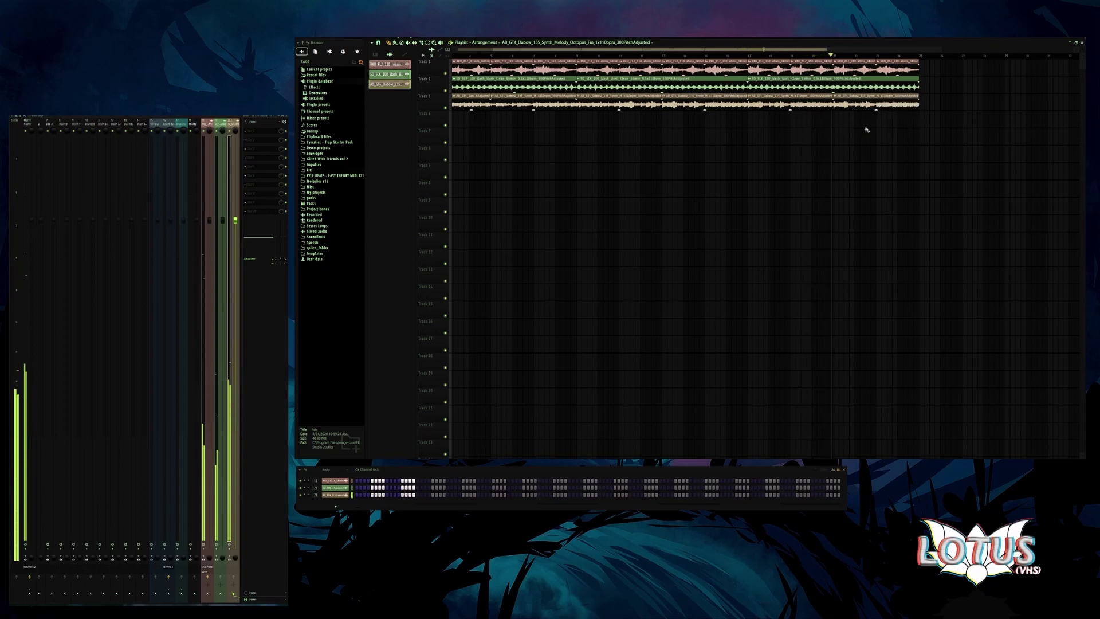
- Play the arrangement from the start to review the lengthened melody clips together with the pad and Wurli
{"action": "scroll", "coordinate": [864, 128], "scroll_direction": "down", "scroll_amount": 2}
{"action": "left_click_drag", "start_coordinate": [716, 151], "coordinate": [697, 137]}
{"action": "right_click", "coordinate": [745, 138]}
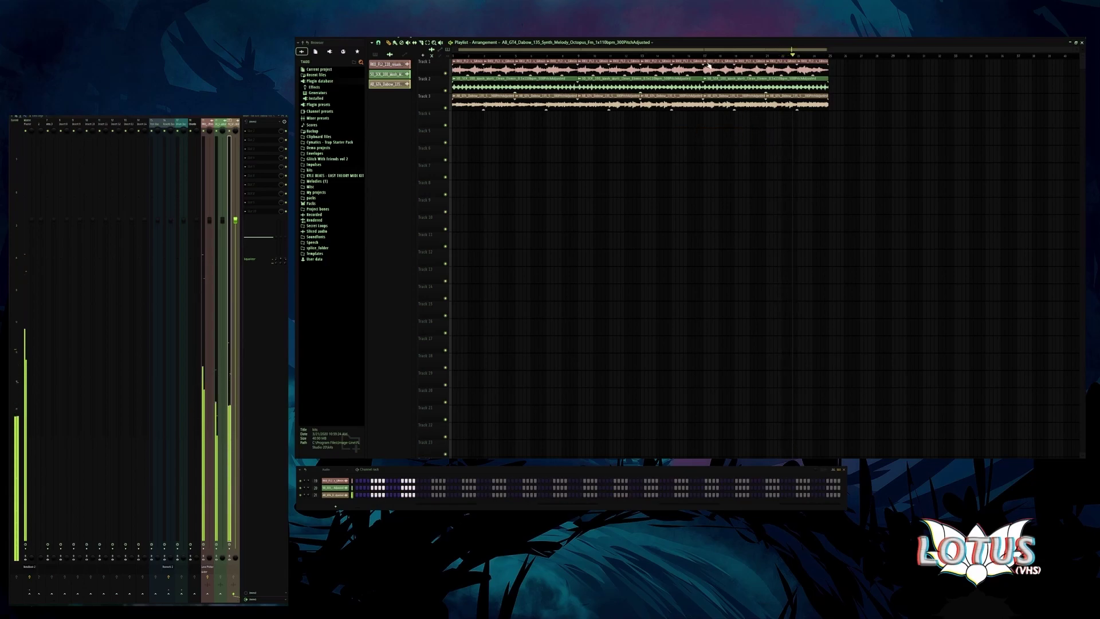
{"action": "key", "text": "space"}
{"action": "key", "text": "space"}
{"action": "left_click_drag", "start_coordinate": [547, 122], "coordinate": [458, 96]}
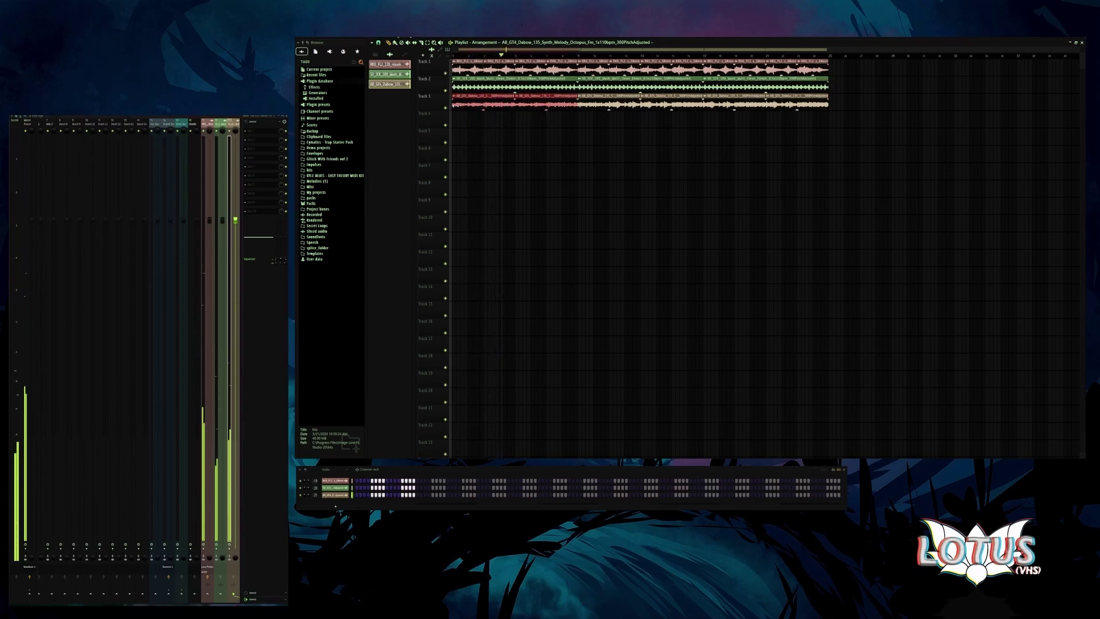
{"action": "key", "text": "space"}
{"action": "key", "text": "space"}
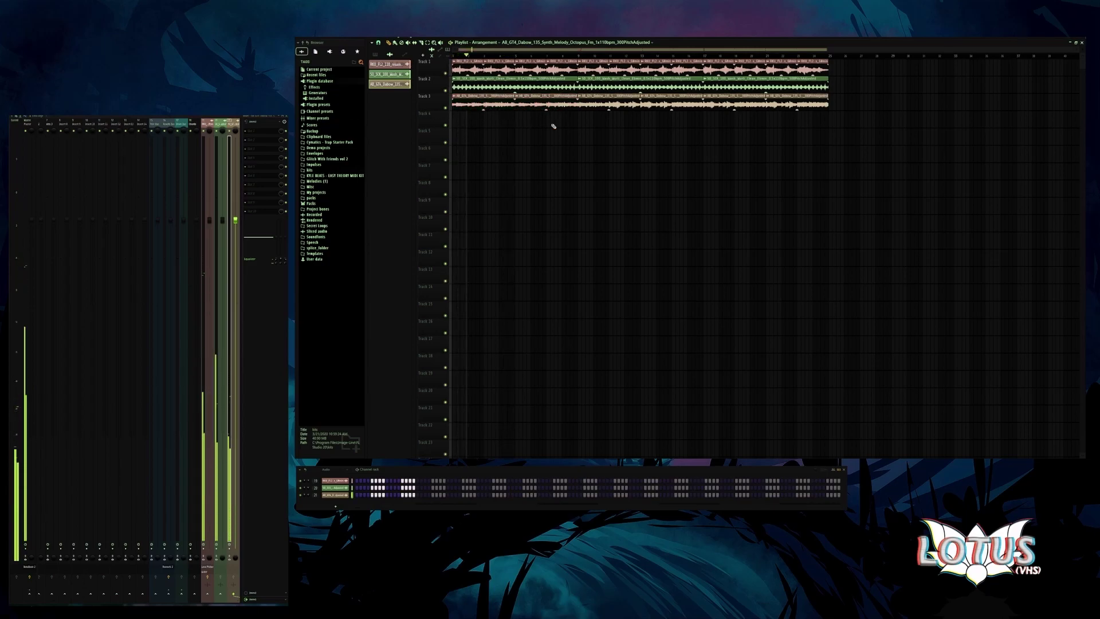
{"action": "left_click_drag", "start_coordinate": [548, 131], "coordinate": [428, 113]}
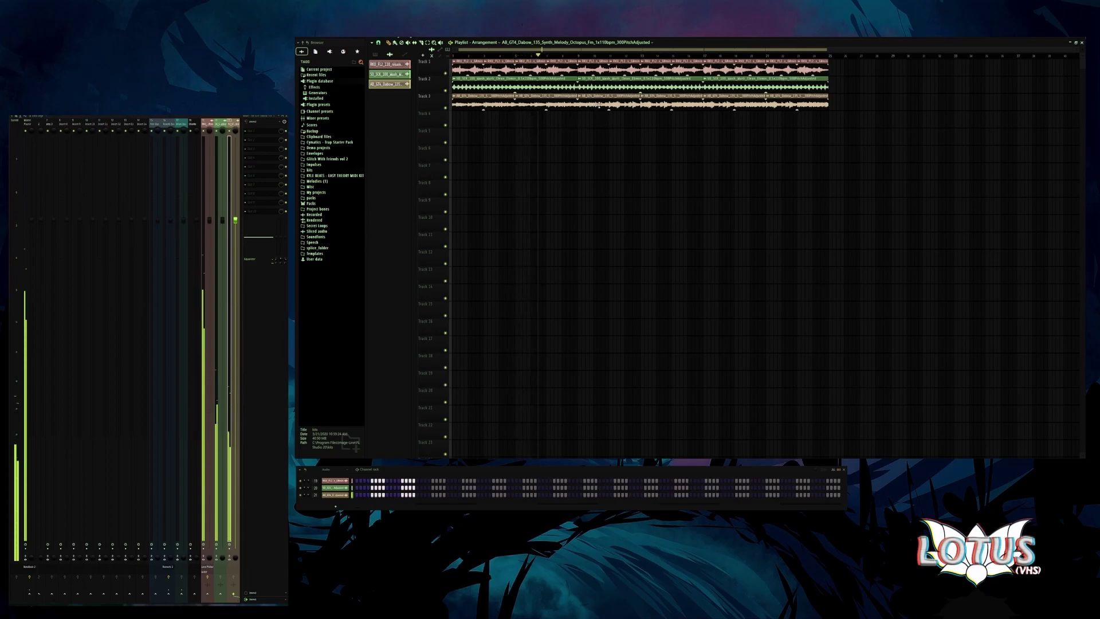
- Delete the melody clips in the middle third of Track 3
{"action": "right_click", "coordinate": [602, 103]}
{"action": "right_click", "coordinate": [661, 106]}
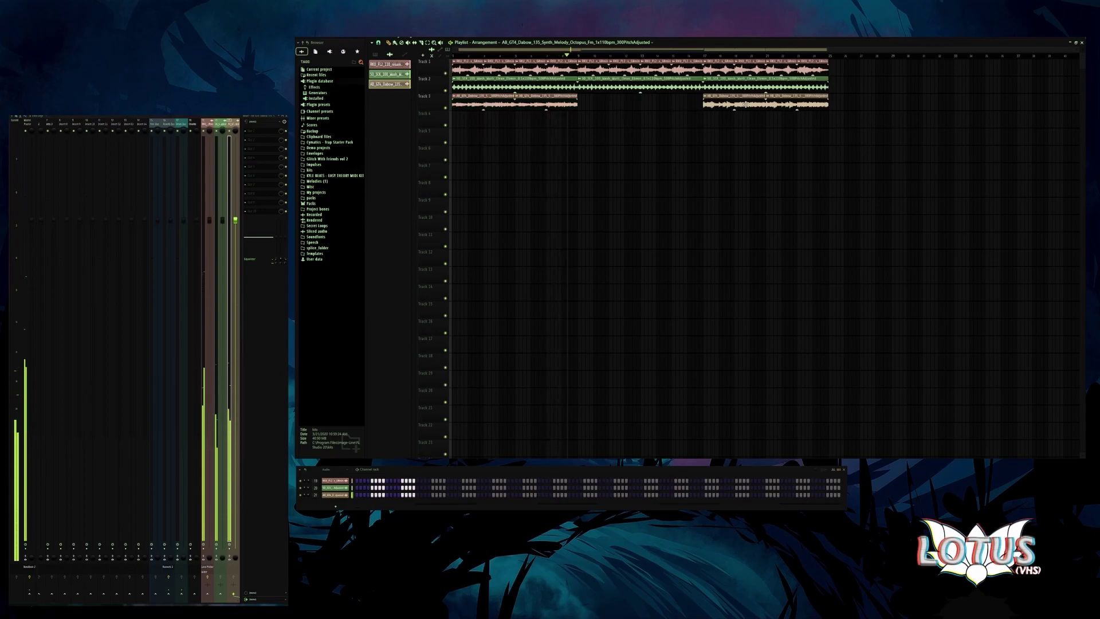
{"action": "left_click_drag", "start_coordinate": [836, 110], "coordinate": [725, 127], "text": "ctrl"}
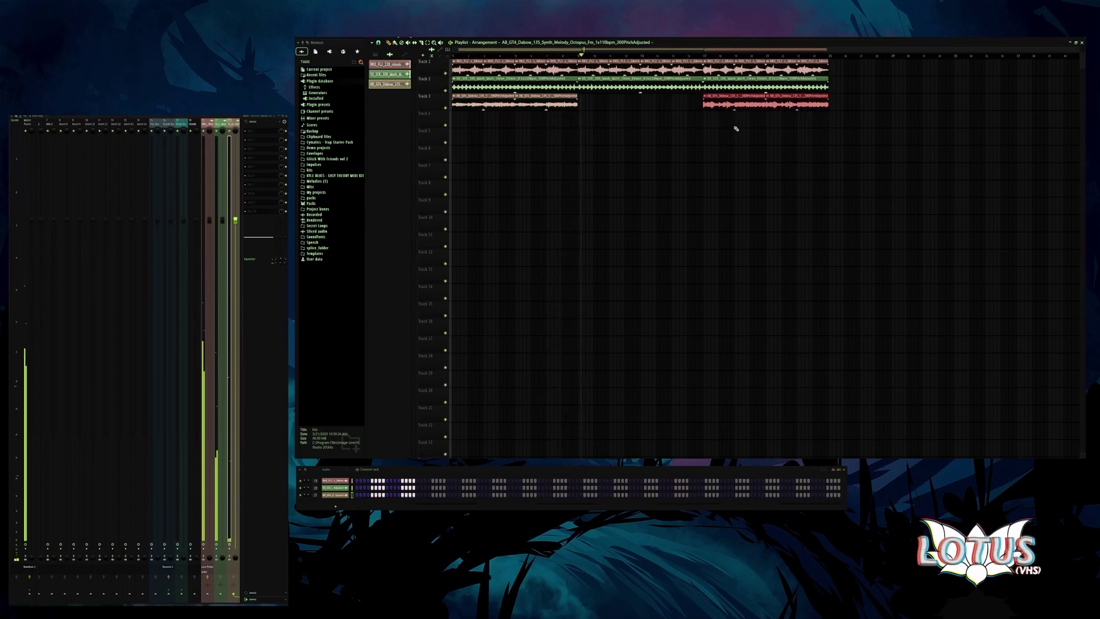
{"action": "left_click_drag", "start_coordinate": [688, 77], "coordinate": [872, 128]}
{"action": "right_click", "coordinate": [820, 106]}
{"action": "key", "text": "ctrl+z"}
- Duplicate the last third of the pad clips on Track 1 directly after the end of the loop
{"action": "left_click_drag", "start_coordinate": [689, 59], "coordinate": [847, 72]}
{"action": "scroll", "coordinate": [847, 72], "scroll_direction": "up", "scroll_amount": 3}
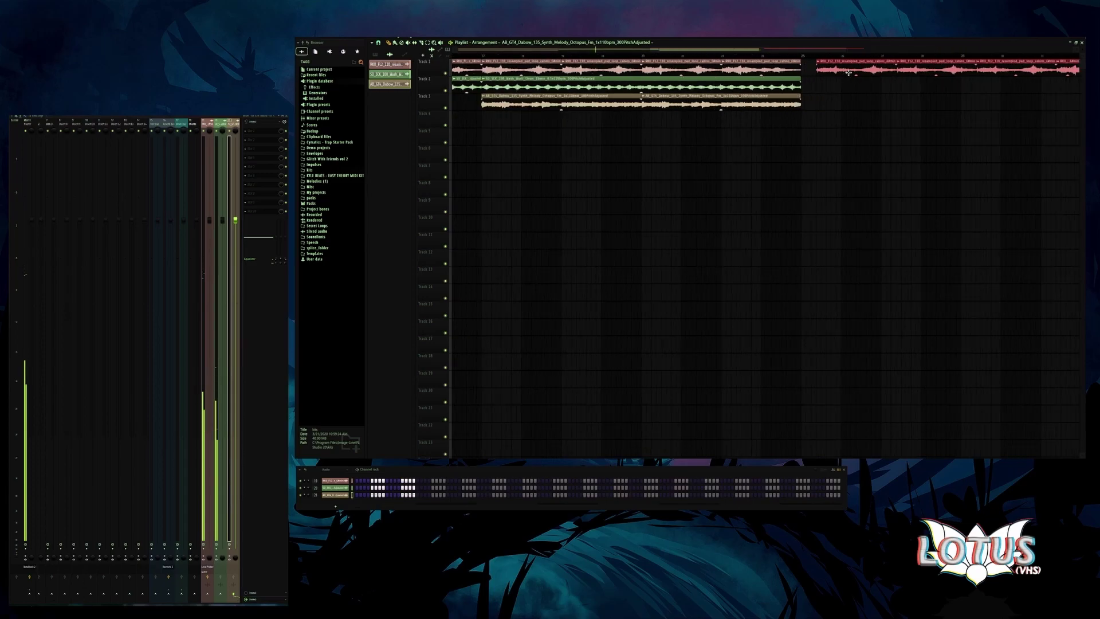
{"action": "scroll", "coordinate": [848, 73], "scroll_direction": "down", "scroll_amount": 3}
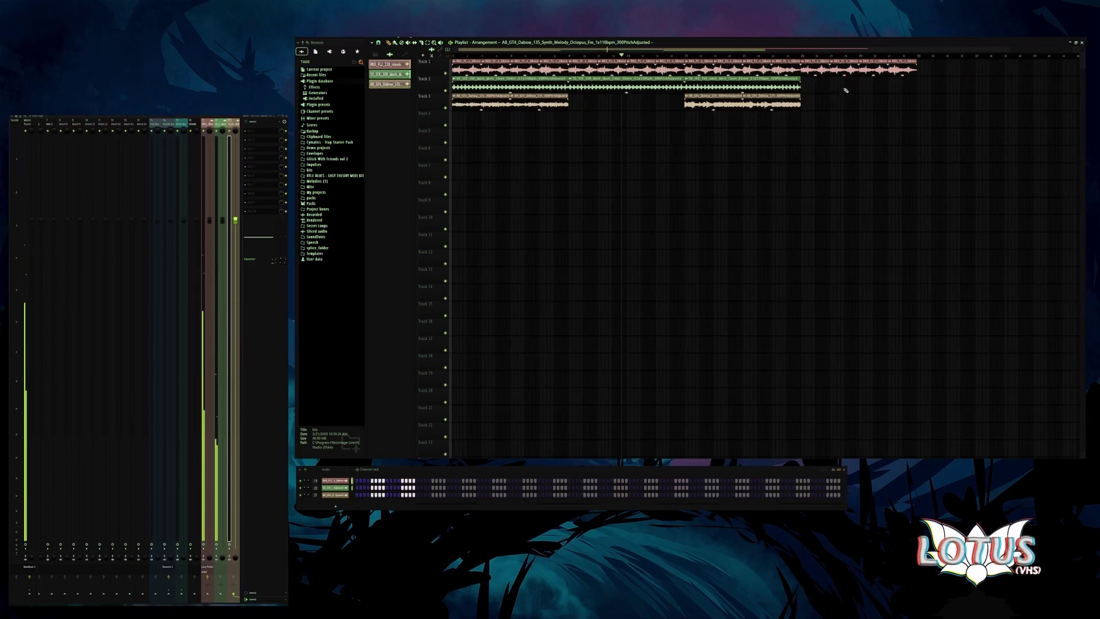
{"action": "left_click", "coordinate": [900, 73]}
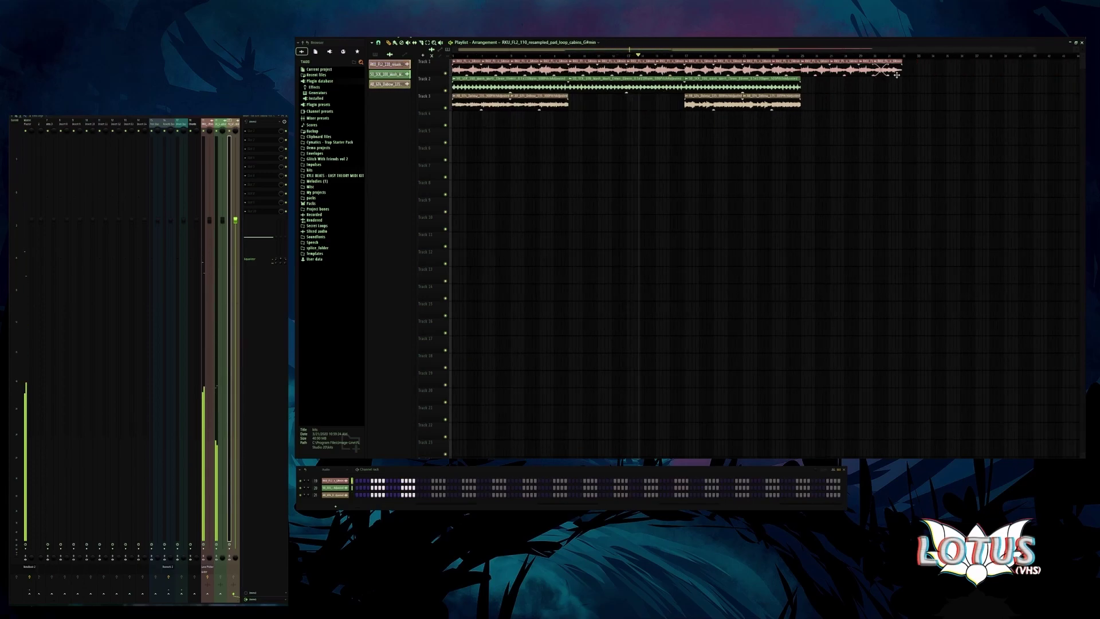
{"action": "scroll", "coordinate": [901, 71], "scroll_direction": "up", "scroll_amount": 3}
{"action": "scroll", "coordinate": [795, 111], "scroll_direction": "down", "scroll_amount": 3}
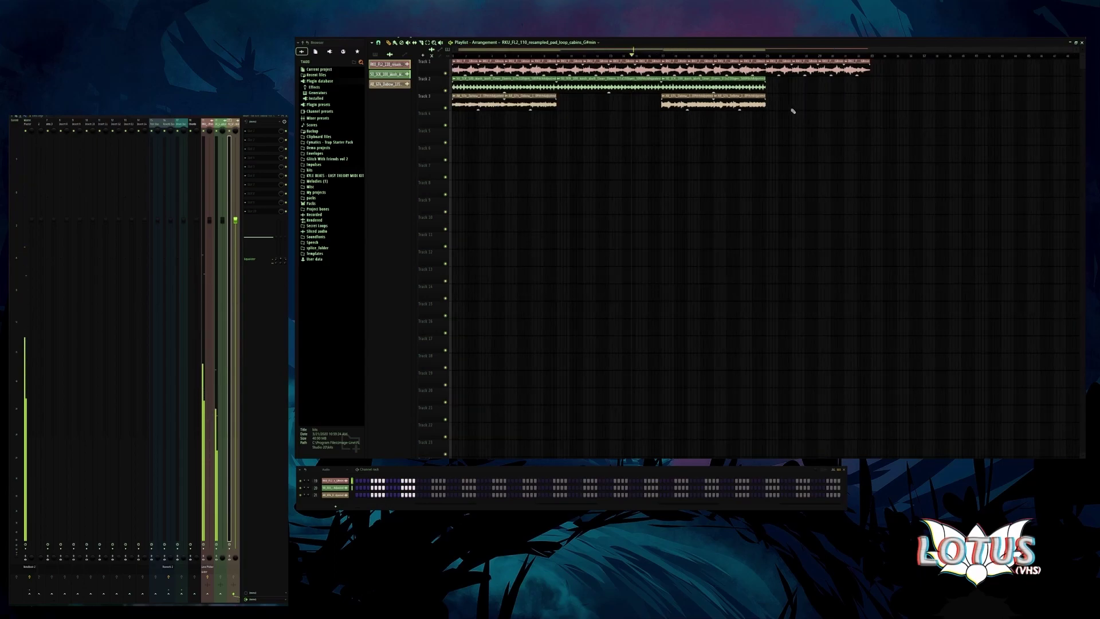
- Duplicate the last-third melody clips on Track 3 so they reach the end of the extended pad track
{"action": "left_click_drag", "start_coordinate": [919, 144], "coordinate": [362, 66]}
{"action": "left_click", "coordinate": [717, 118]}
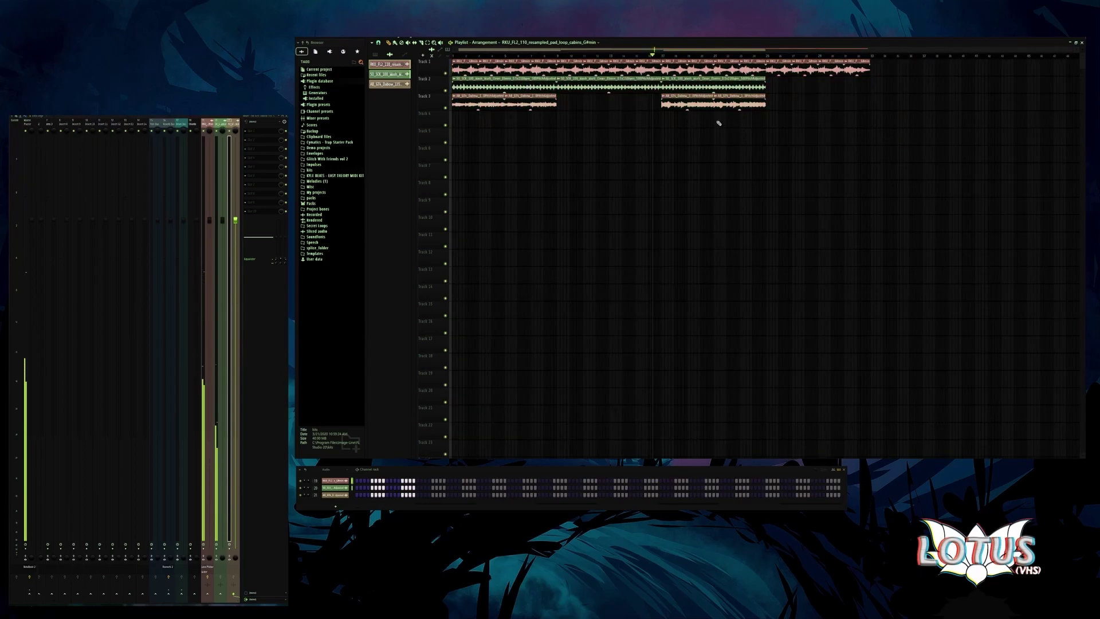
{"action": "left_click", "coordinate": [669, 106], "text": "ctrl"}
{"action": "key", "text": "ctrl+b"}
{"action": "key", "text": "ctrl+d"}
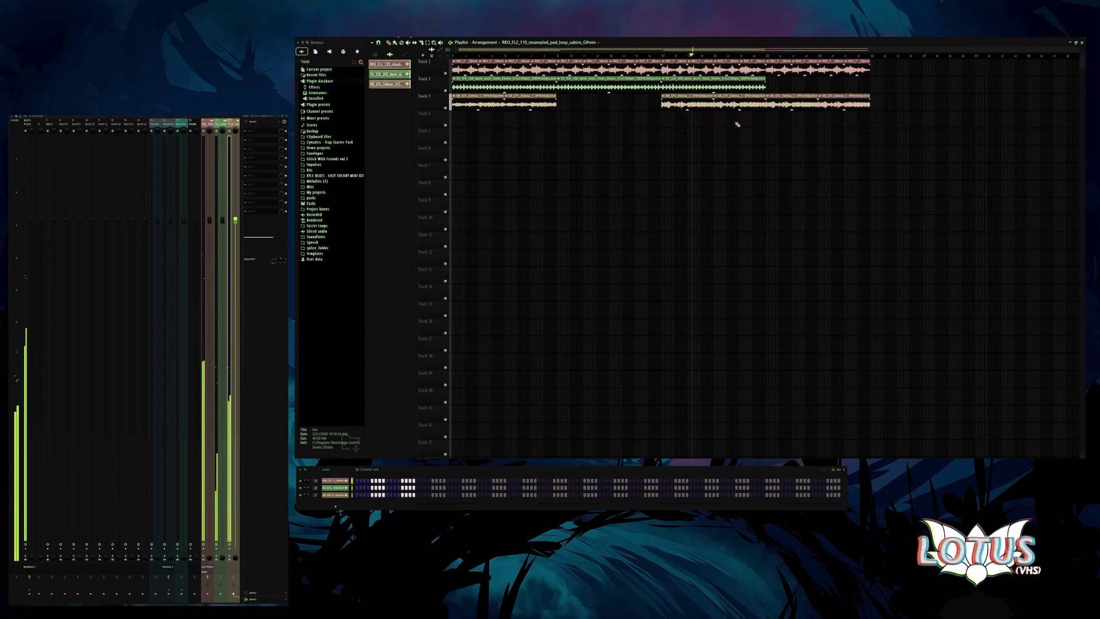
{"action": "scroll", "coordinate": [687, 112], "scroll_direction": "up", "scroll_amount": 3}
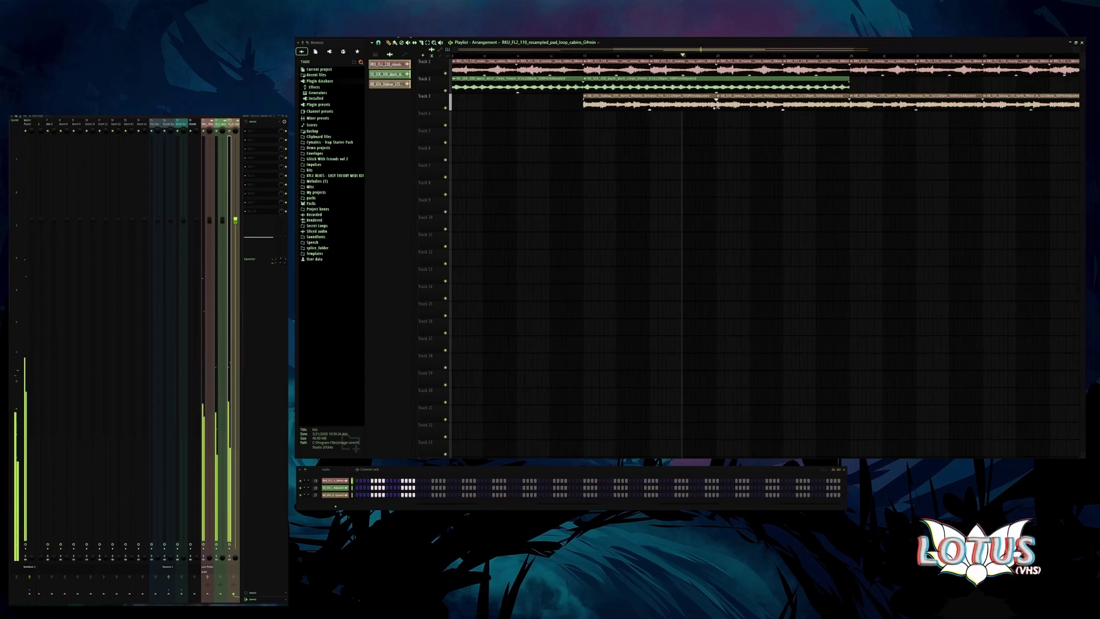
- Trim the two long melody clips above the last Wurli section on Track 3 to half length and duplicate each half to fill its gap
{"action": "right_click", "coordinate": [654, 109]}
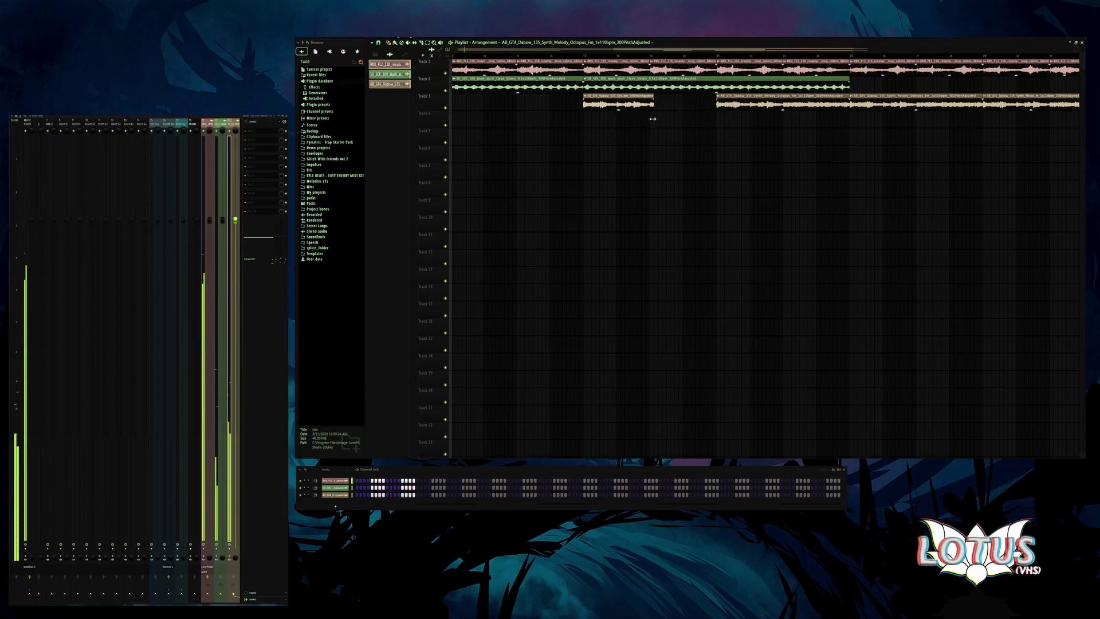
{"action": "left_click", "coordinate": [648, 105], "text": "ctrl"}
{"action": "key", "text": "ctrl+b"}
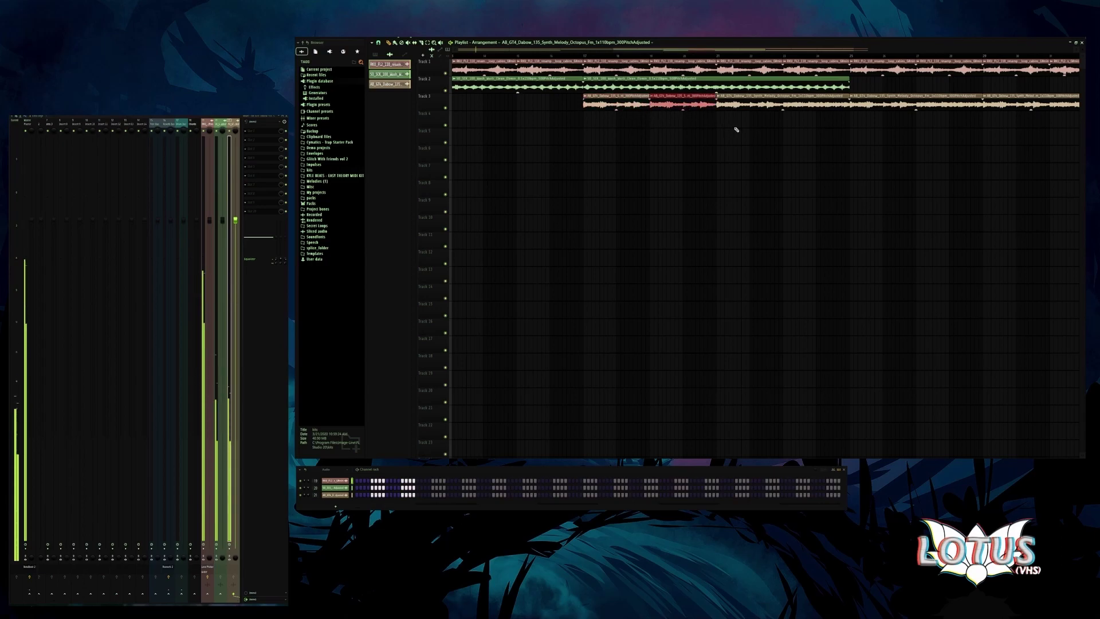
{"action": "left_click_drag", "start_coordinate": [849, 109], "coordinate": [781, 116]}
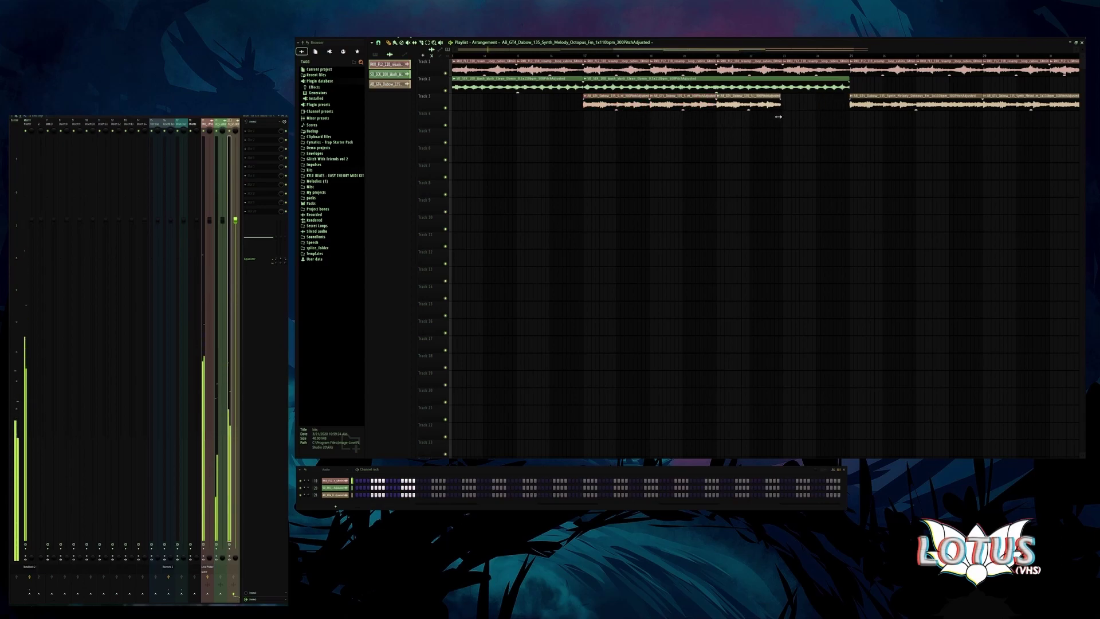
{"action": "left_click", "coordinate": [758, 105], "text": "ctrl"}
{"action": "key", "text": "ctrl+b"}
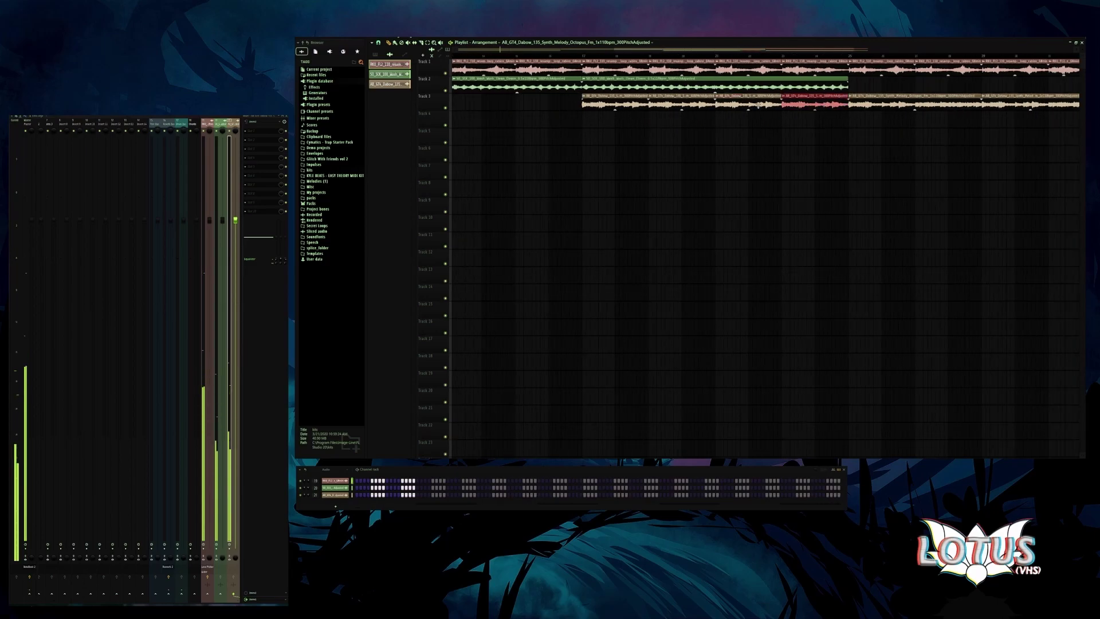
- Shorten the melody clips in the section past the end of the Wurli on Track 3 and refill that section with the shortened clips
{"action": "scroll", "coordinate": [831, 118], "scroll_direction": "down", "scroll_amount": 3}
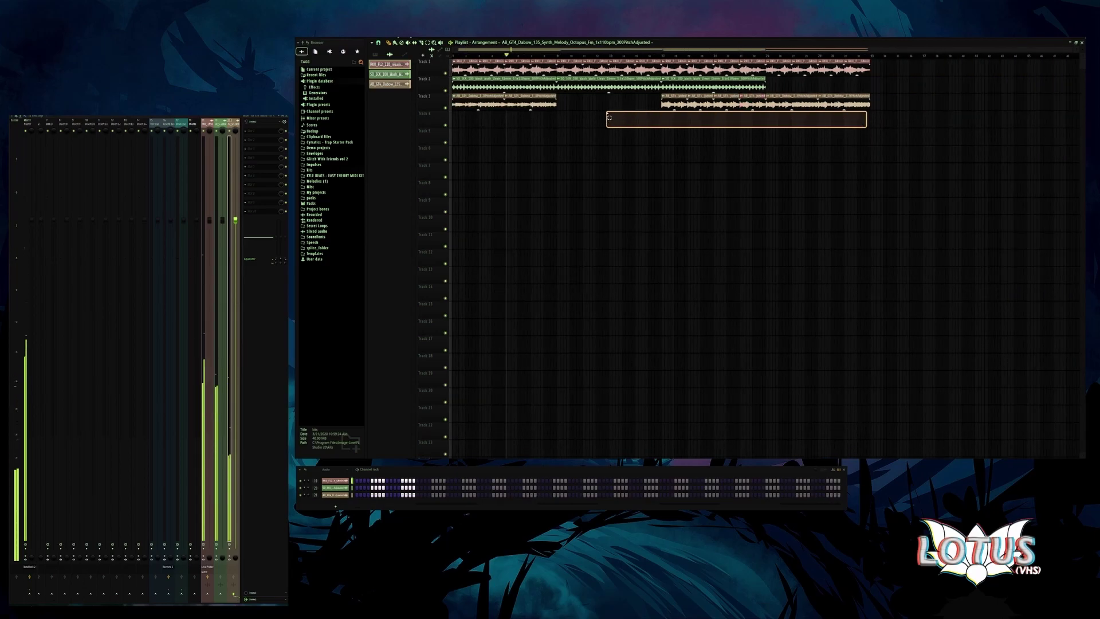
{"action": "left_click_drag", "start_coordinate": [766, 109], "coordinate": [793, 115]}
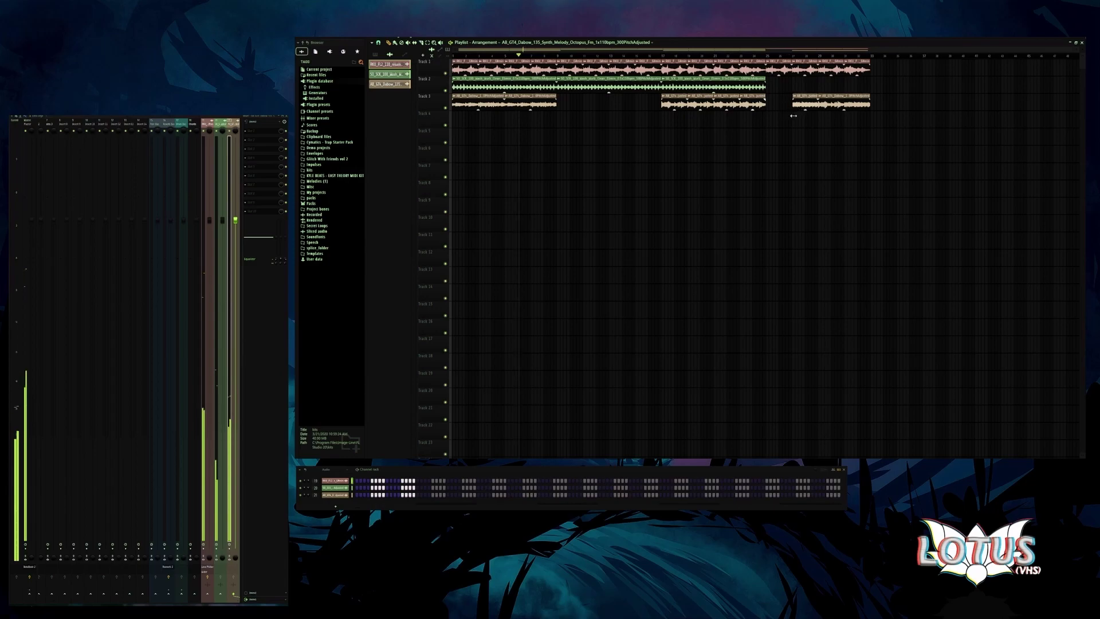
{"action": "left_click", "coordinate": [849, 106]}
{"action": "left_click_drag", "start_coordinate": [819, 106], "coordinate": [767, 122]}
{"action": "scroll", "coordinate": [845, 122], "scroll_direction": "up", "scroll_amount": 3}
{"action": "left_click", "coordinate": [634, 132]}
{"action": "scroll", "coordinate": [604, 137], "scroll_direction": "down", "scroll_amount": 3}
{"action": "left_click", "coordinate": [727, 121]}
{"action": "scroll", "coordinate": [728, 121], "scroll_direction": "up", "scroll_amount": 2}
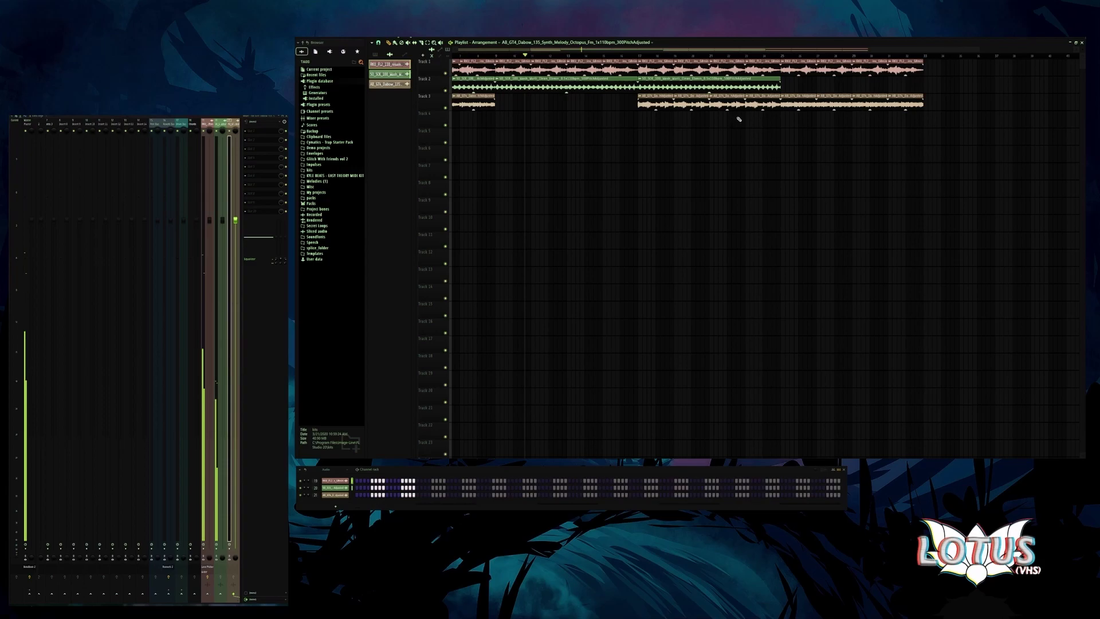
{"action": "left_click_drag", "start_coordinate": [650, 95], "coordinate": [771, 127]}
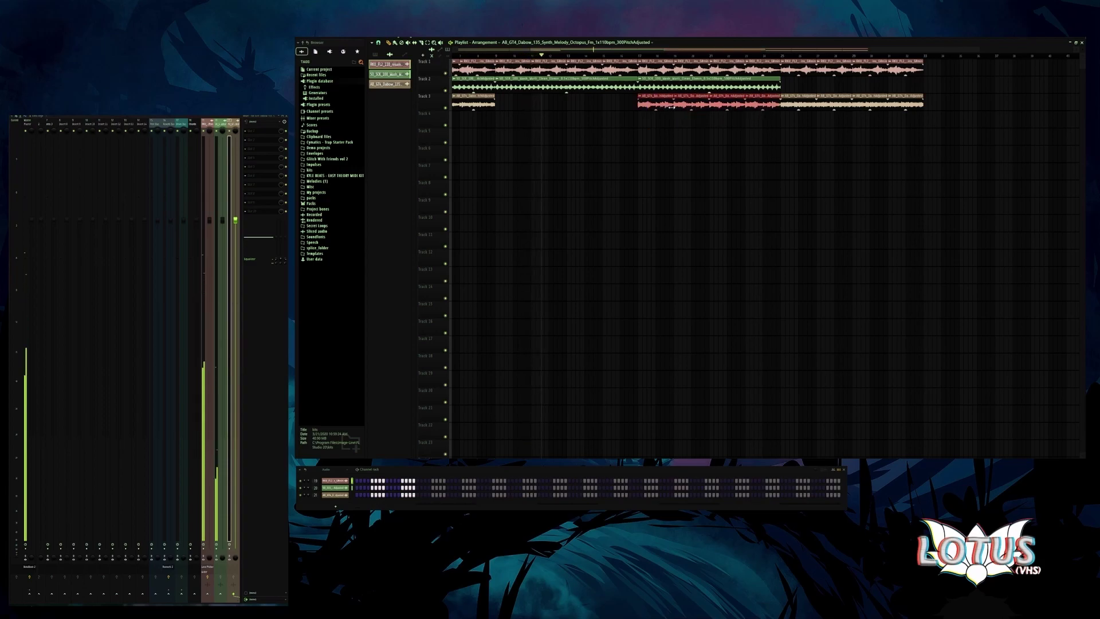
{"action": "key", "text": "ctrl+z"}
{"action": "scroll", "coordinate": [654, 123], "scroll_direction": "down", "scroll_amount": 1}
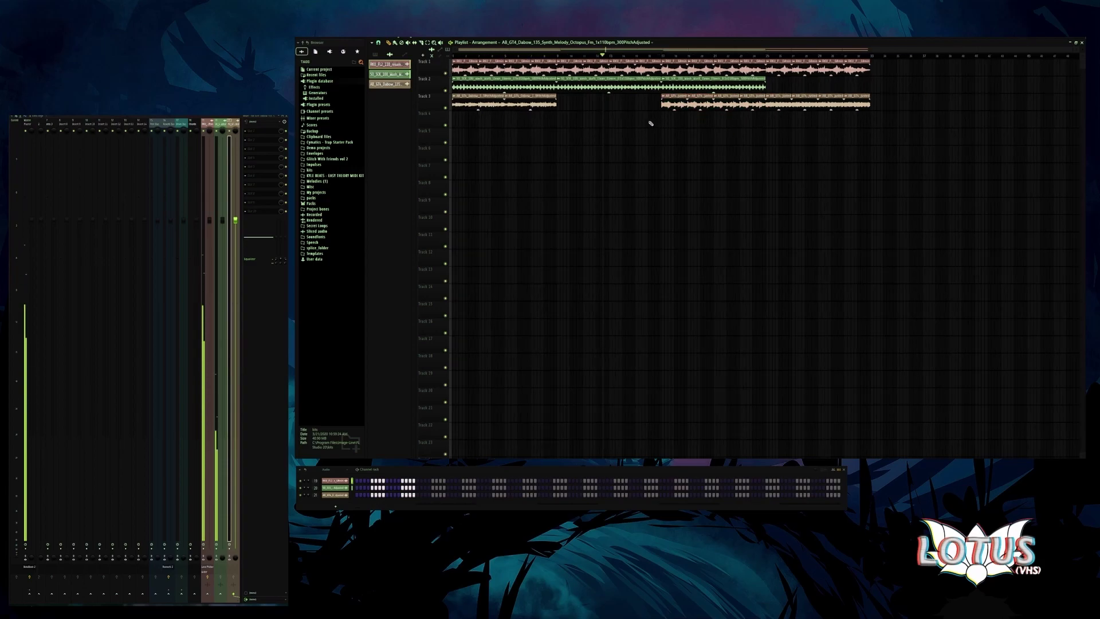
{"action": "mouse_move", "coordinate": [661, 90]}
{"action": "left_mouse_down"}
{"action": "mouse_move", "coordinate": [596, 88]}
{"action": "mouse_move", "coordinate": [661, 90]}
{"action": "left_mouse_up"}
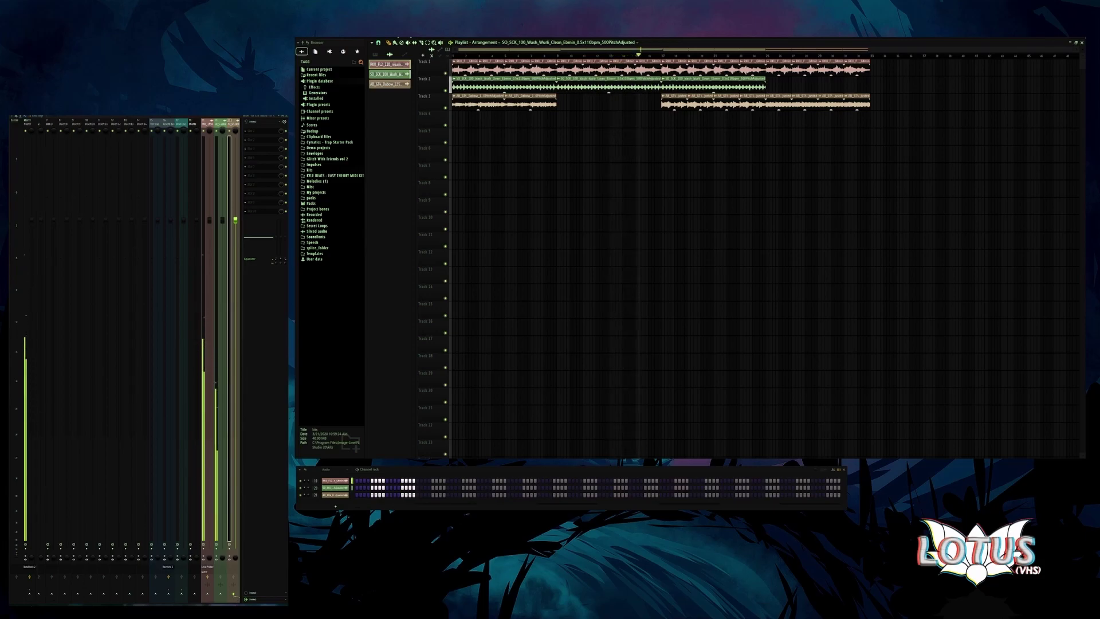
{"action": "left_click", "coordinate": [785, 96]}
{"action": "left_click", "coordinate": [785, 96]}
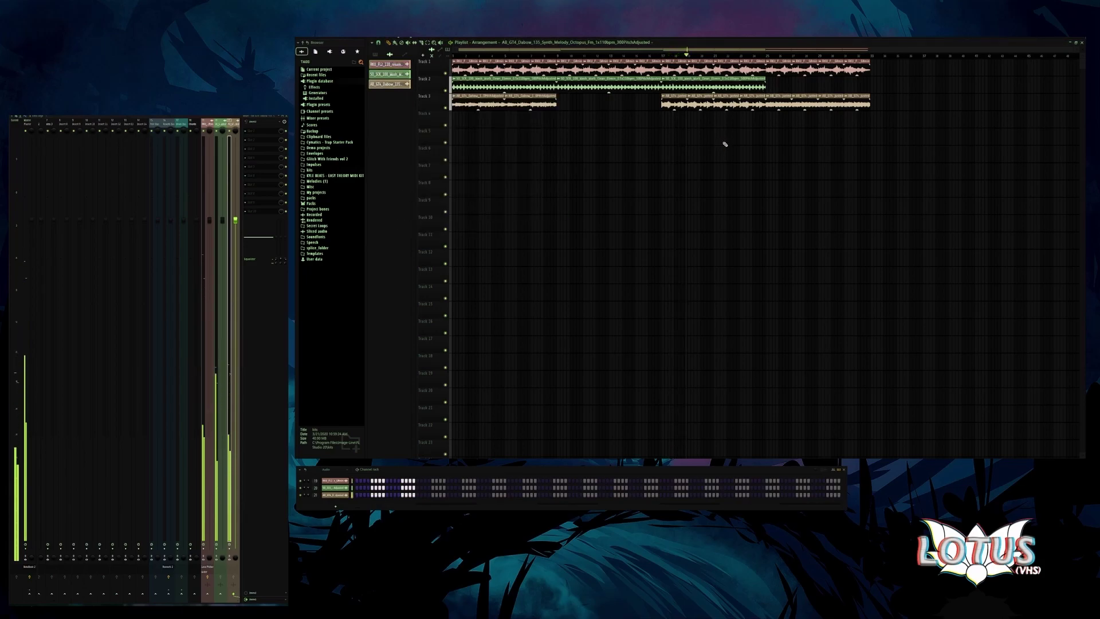
- Add Fruity Love Philter to the melody's mixer track and close its window
{"action": "left_click", "coordinate": [246, 139]}
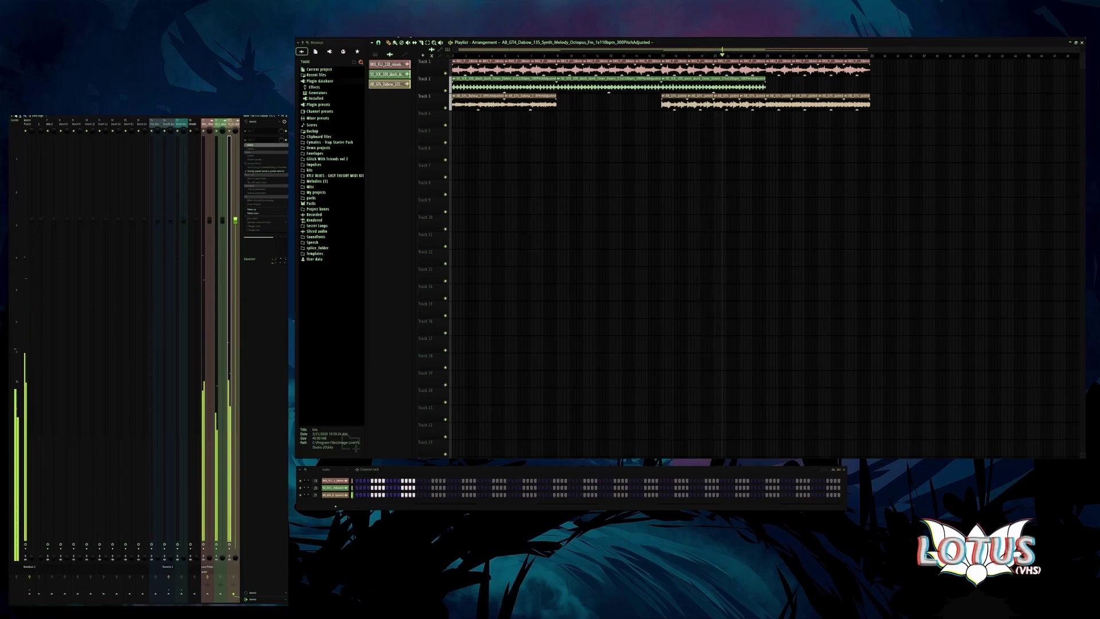
{"action": "left_click", "coordinate": [265, 170]}
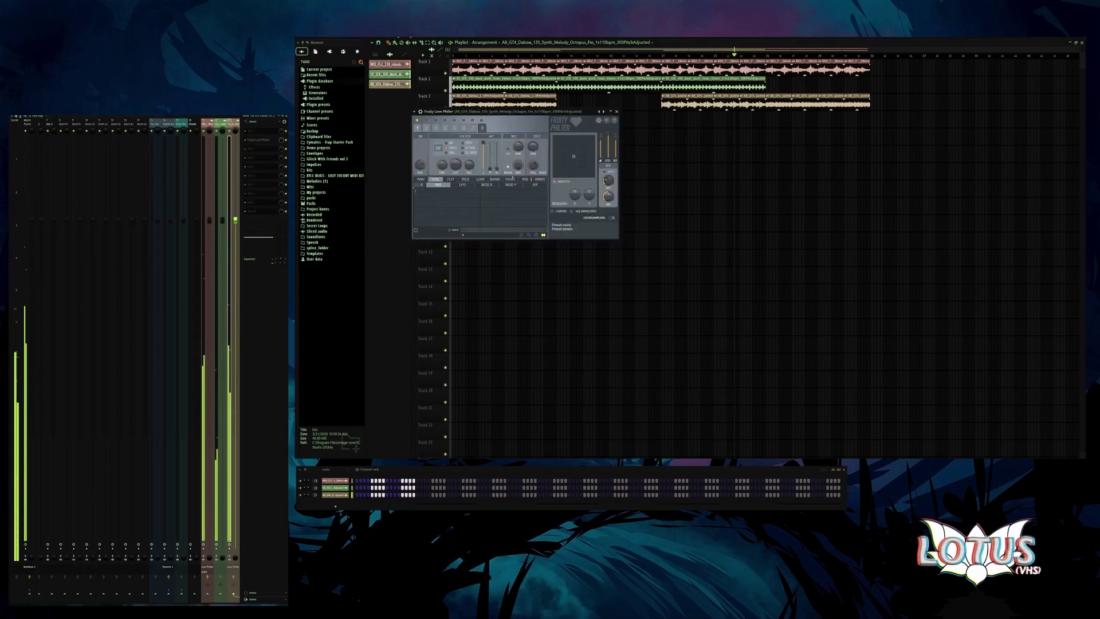
{"action": "left_click", "coordinate": [616, 112]}
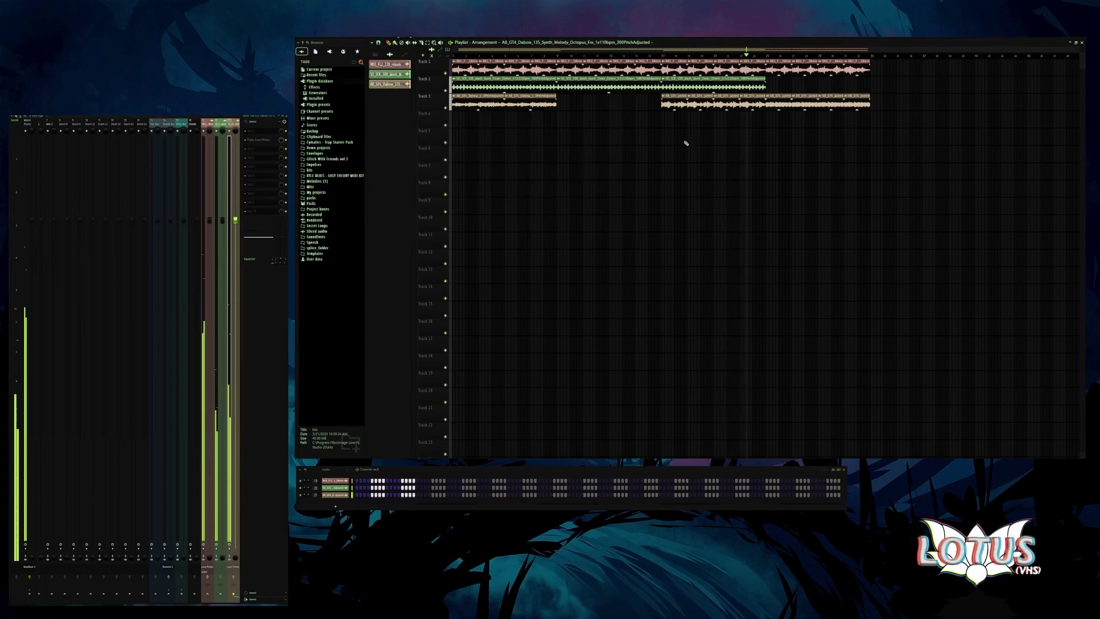
{"action": "double_click", "coordinate": [678, 108]}
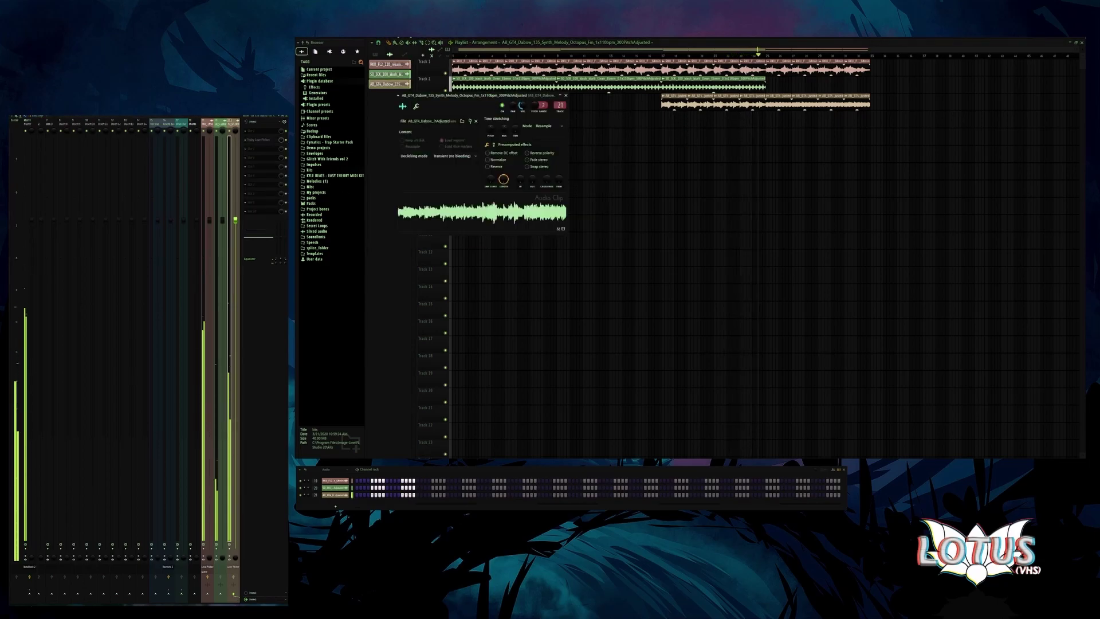
{"action": "key", "text": "Escape"}
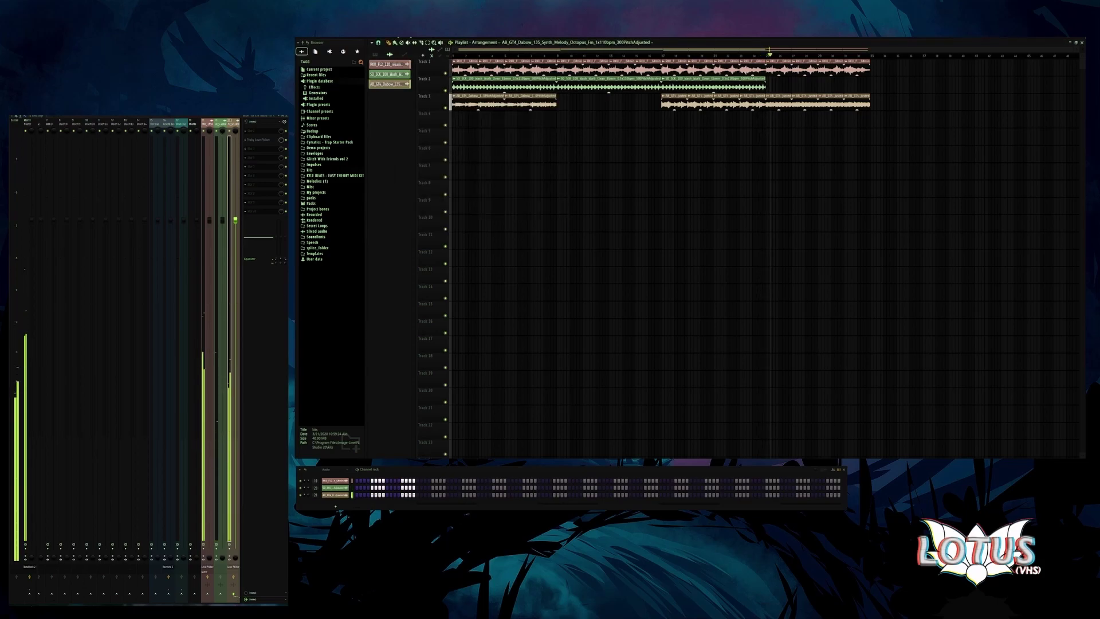
- Add Fruity Love Philter to the first effect slot of the Wurli's mixer track
{"action": "left_click", "coordinate": [221, 124]}
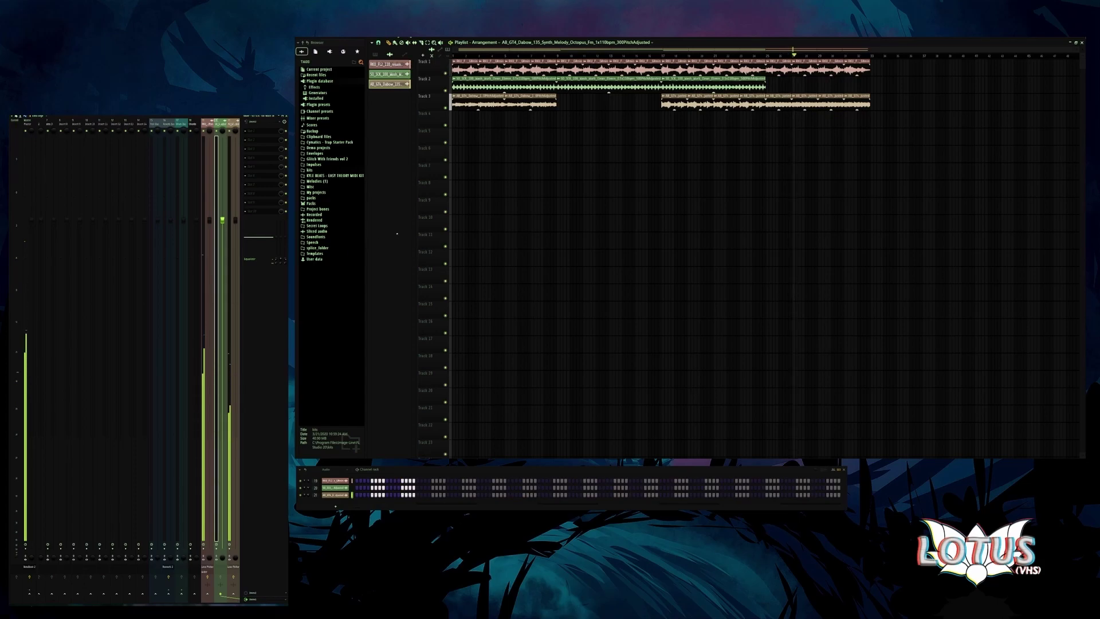
{"action": "left_click", "coordinate": [278, 140]}
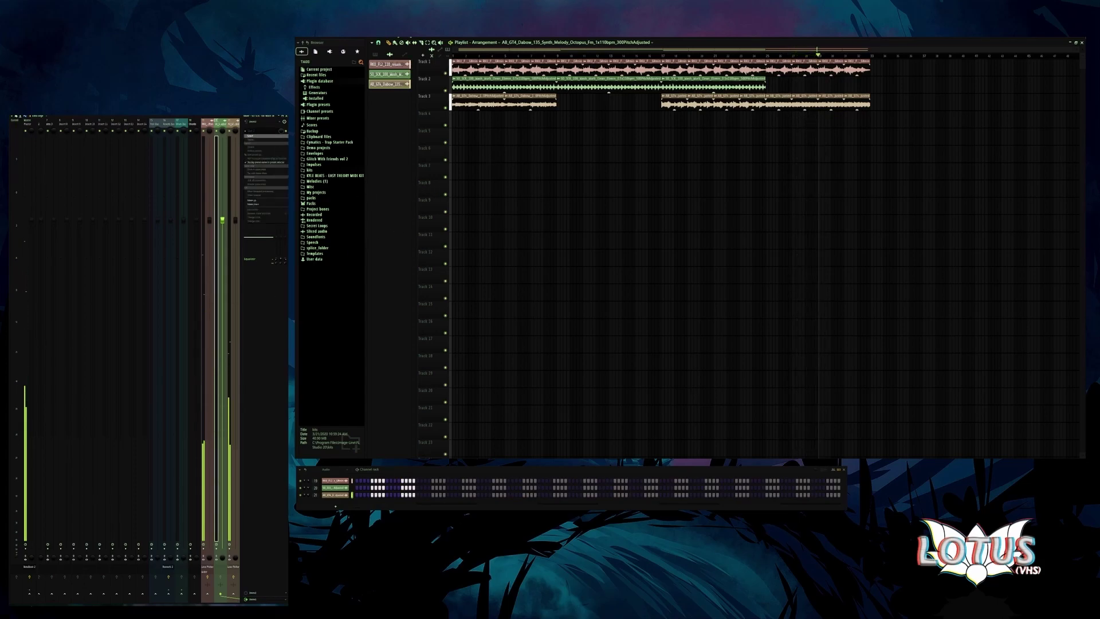
{"action": "left_click", "coordinate": [252, 136]}
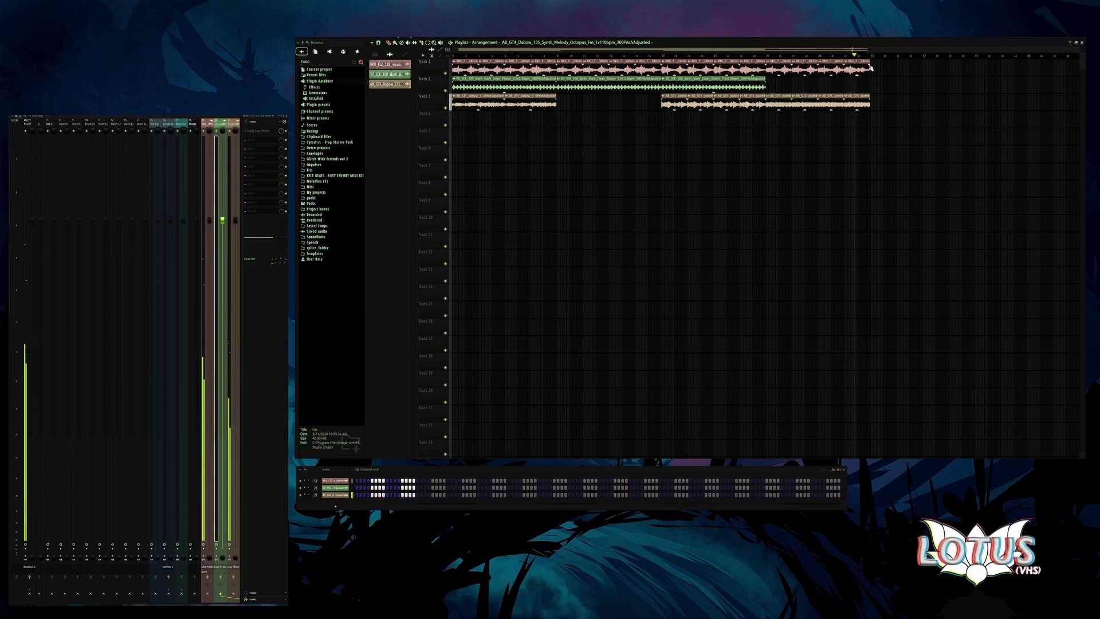
- Shorten the last pad clip on Track 1 so it ends slightly before the melody clips
{"action": "left_click_drag", "start_coordinate": [870, 68], "coordinate": [859, 69]}
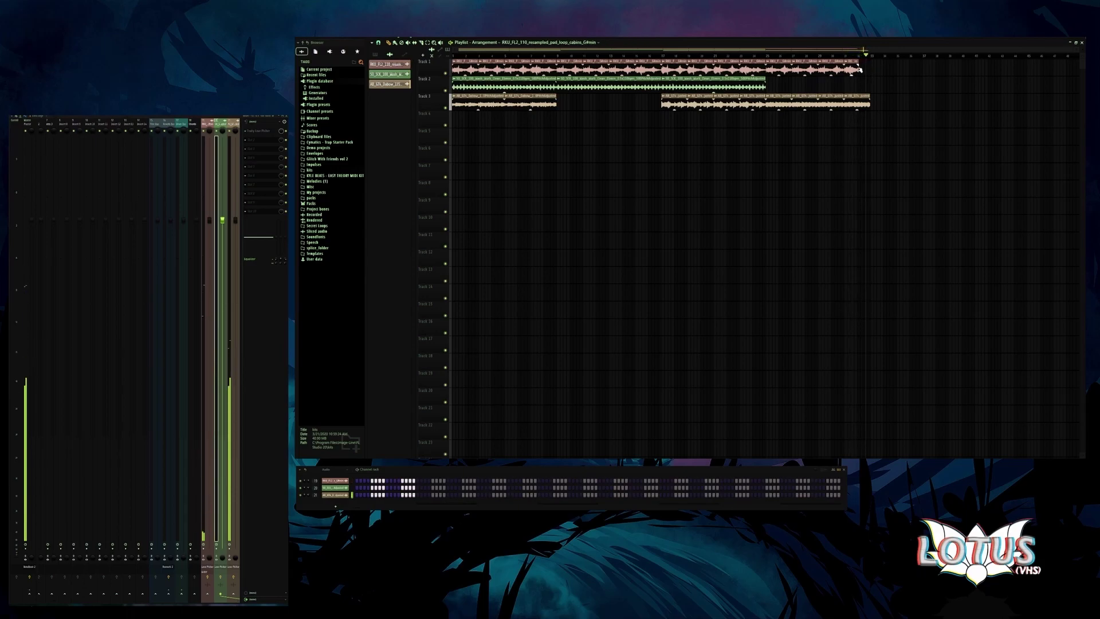
{"action": "scroll", "coordinate": [788, 80], "scroll_direction": "up", "scroll_amount": 3}
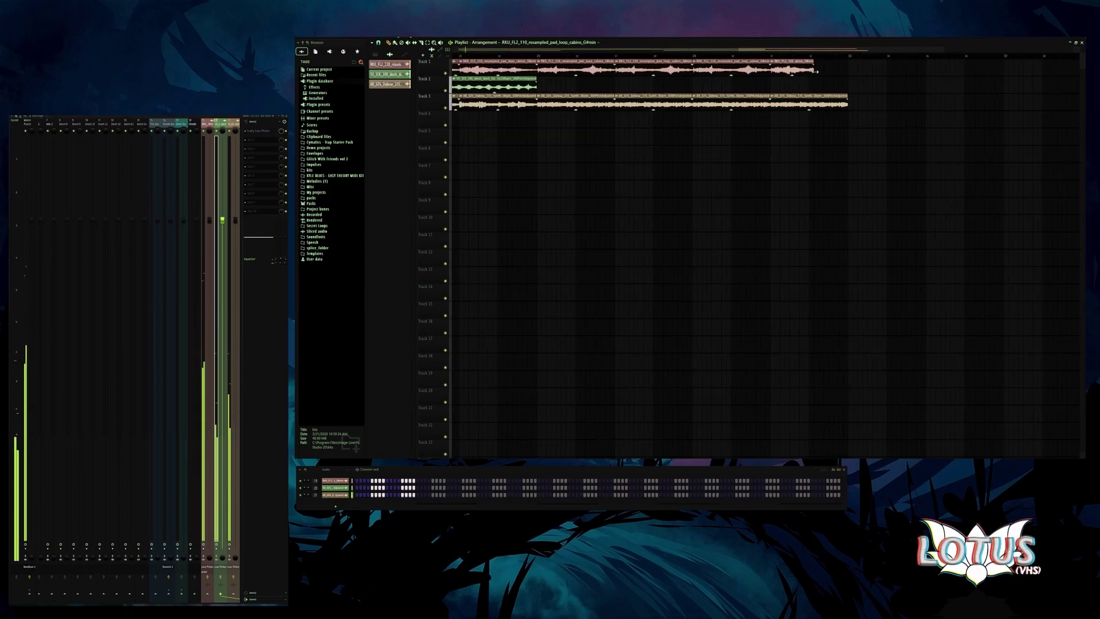
{"action": "scroll", "coordinate": [879, 109], "scroll_direction": "down", "scroll_amount": 3}
- Duplicate the final-section melody clips on Track 3 and duplicate the doubled run once more, extending it well past the pad
{"action": "left_click_drag", "start_coordinate": [902, 121], "coordinate": [765, 94]}
{"action": "left_click_drag", "start_coordinate": [892, 135], "coordinate": [793, 99]}
{"action": "left_click_drag", "start_coordinate": [911, 145], "coordinate": [784, 76]}
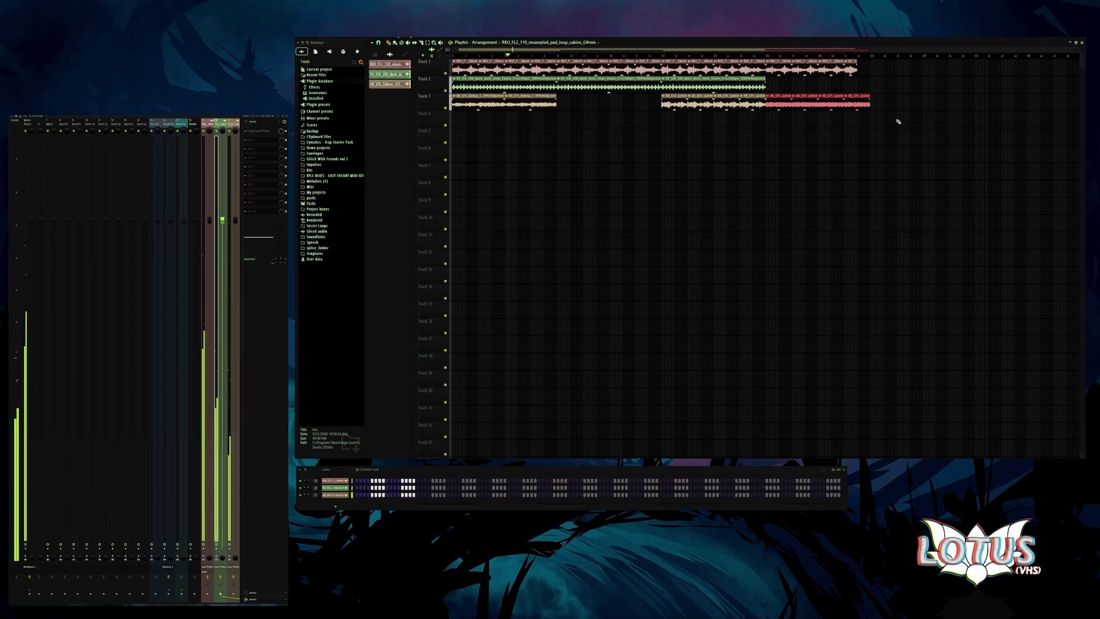
{"action": "key", "text": "ctrl+b"}
{"action": "scroll", "coordinate": [921, 113], "scroll_direction": "down", "scroll_amount": 2}
{"action": "left_click_drag", "start_coordinate": [925, 127], "coordinate": [755, 99]}
{"action": "key", "text": "ctrl+b"}
{"action": "scroll", "coordinate": [896, 140], "scroll_direction": "down", "scroll_amount": 2}
{"action": "left_click", "coordinate": [904, 139]}
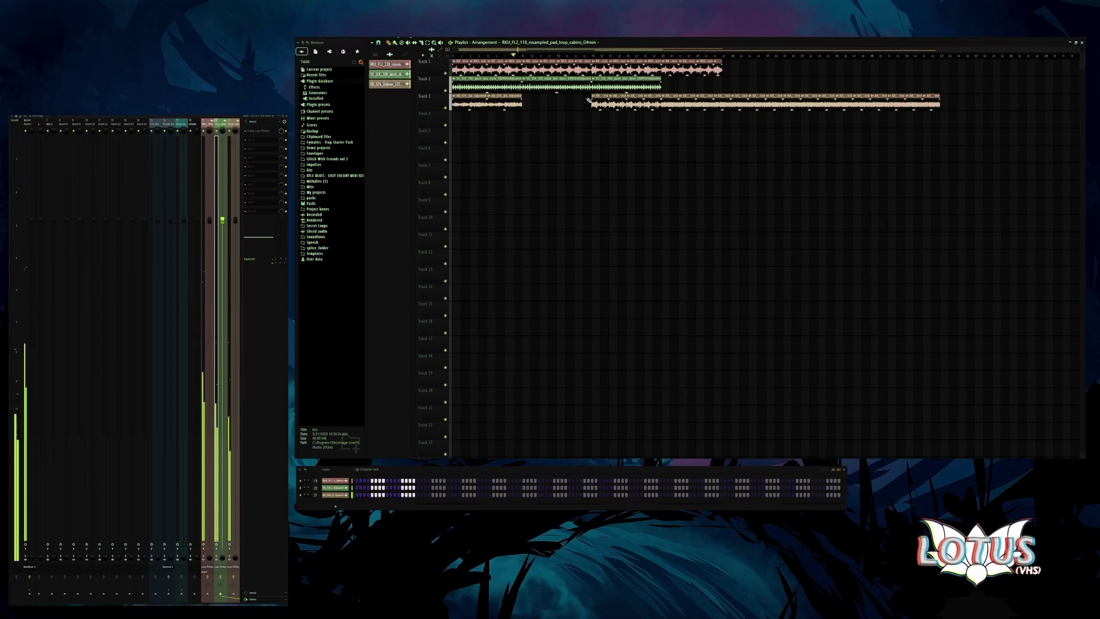
{"action": "left_click_drag", "start_coordinate": [662, 66], "coordinate": [453, 66]}
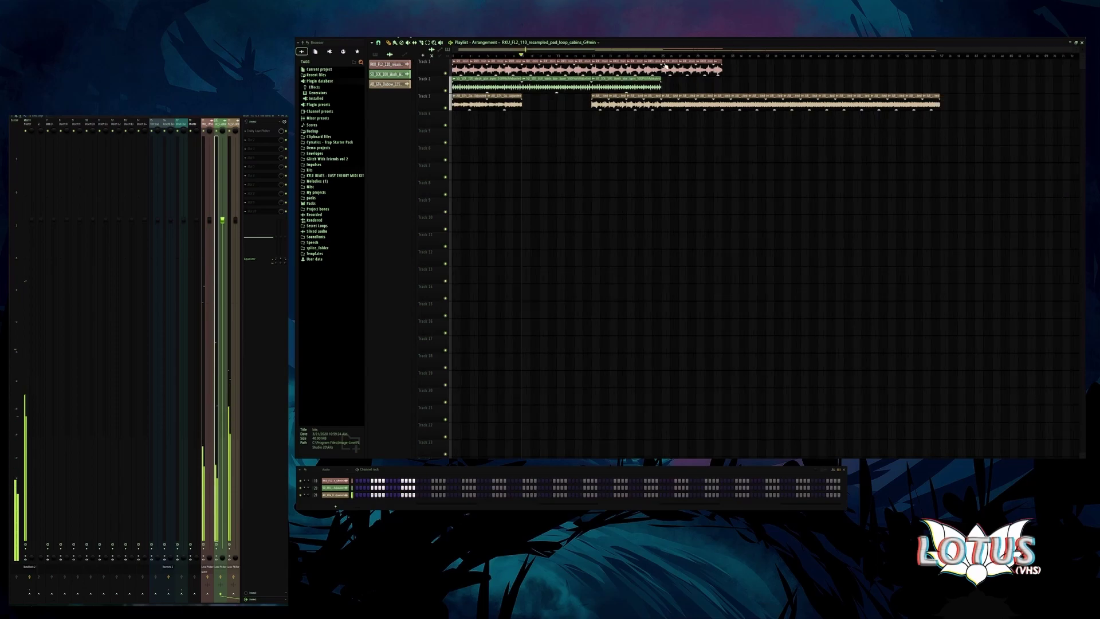
{"action": "scroll", "coordinate": [711, 65], "scroll_direction": "up", "scroll_amount": 5}
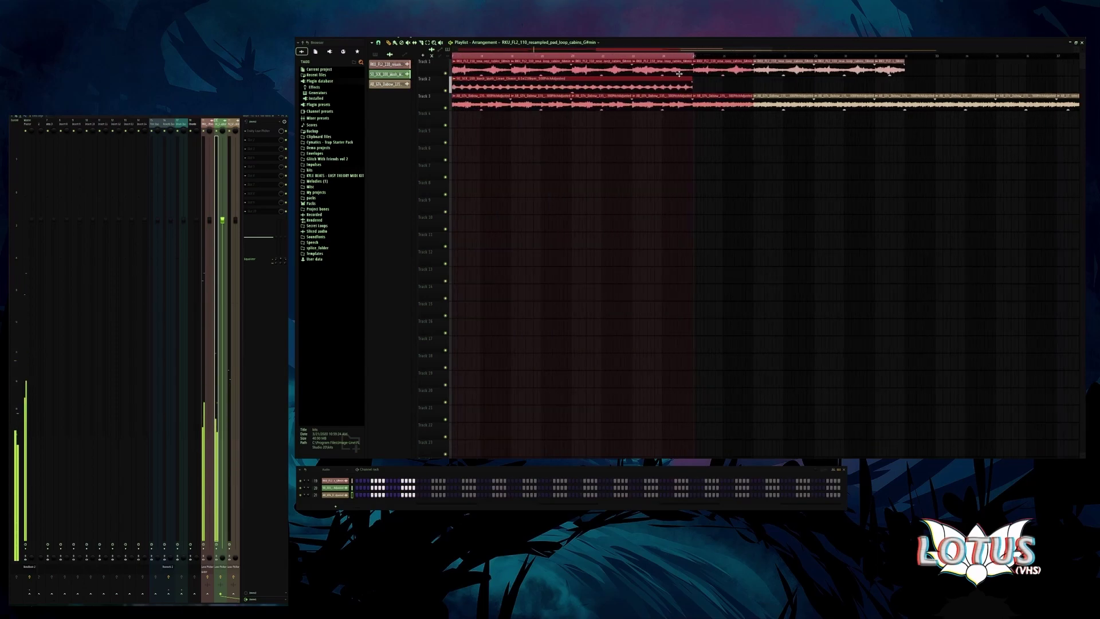
{"action": "scroll", "coordinate": [707, 58], "scroll_direction": "down", "scroll_amount": 5}
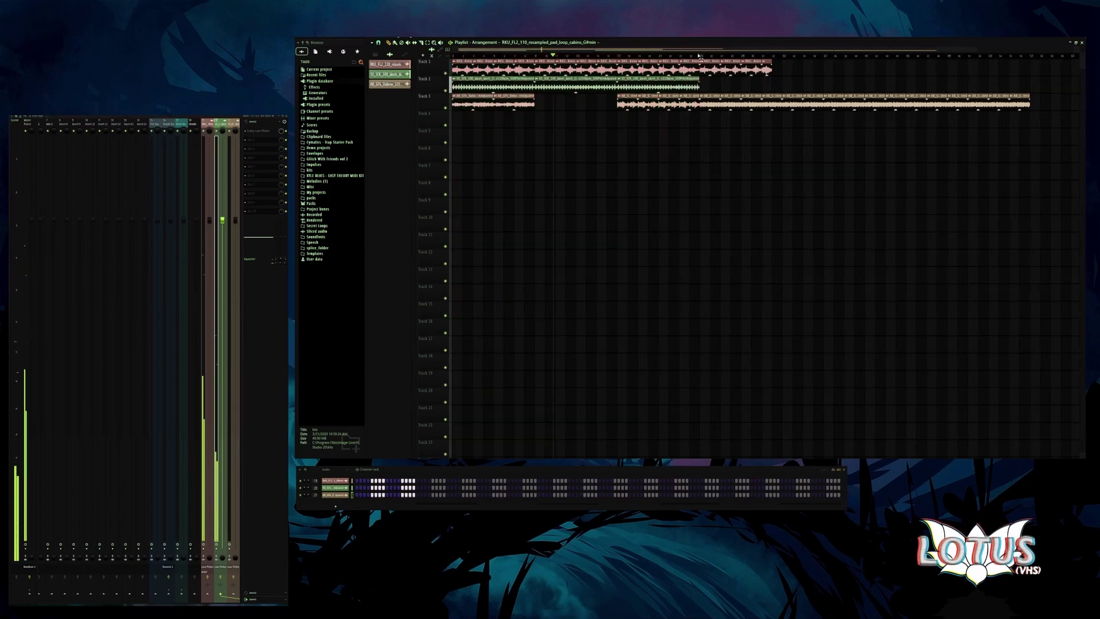
- Set the playlist time selection from the song start to the end of the Wurli clips on Track 2
{"action": "left_click_drag", "start_coordinate": [697, 57], "coordinate": [453, 57]}
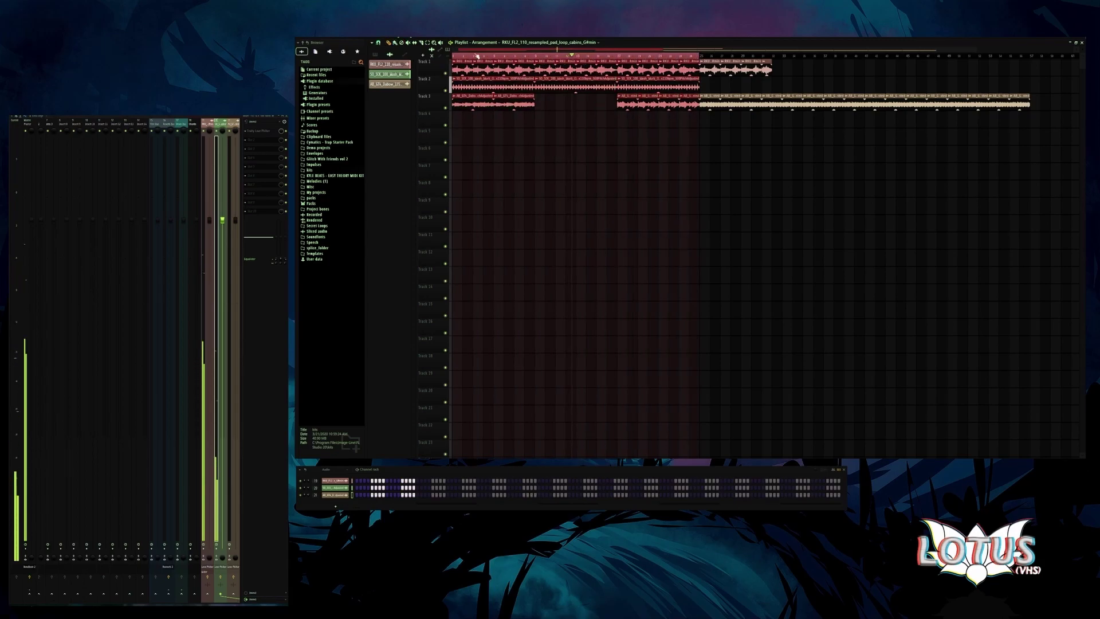
{"action": "scroll", "coordinate": [713, 75], "scroll_direction": "up", "scroll_amount": 5}
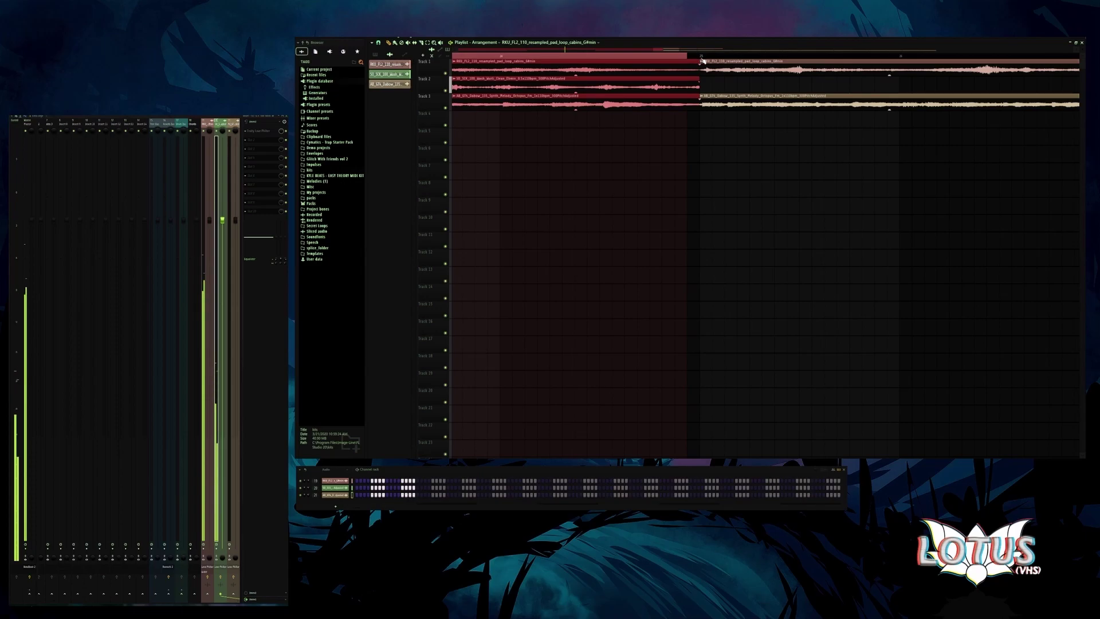
{"action": "scroll", "coordinate": [704, 61], "scroll_direction": "down", "scroll_amount": 5}
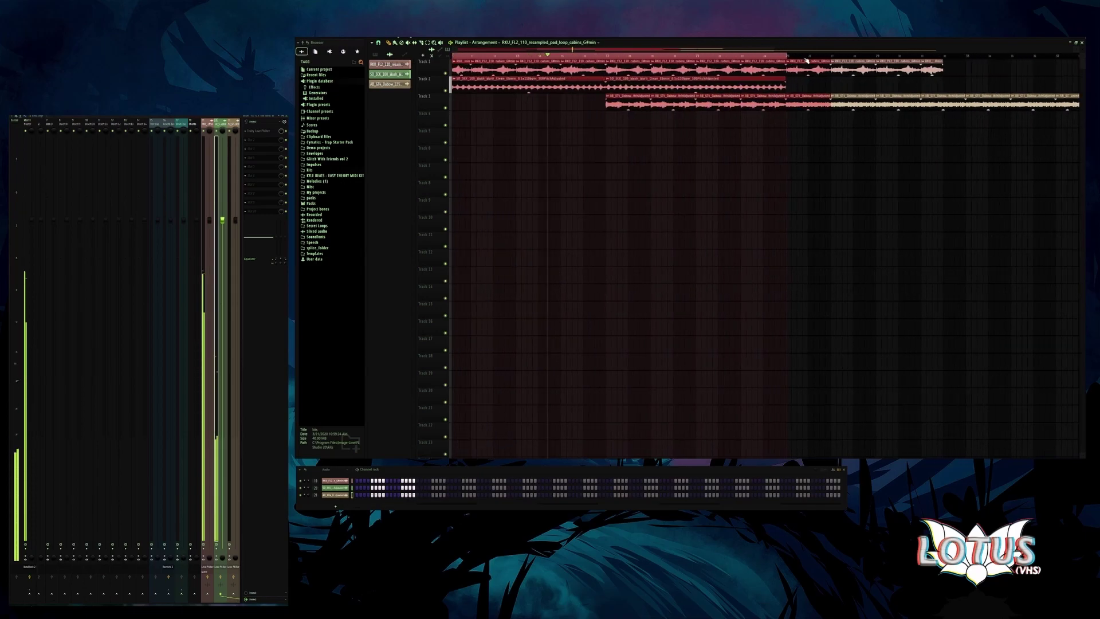
{"action": "scroll", "coordinate": [796, 59], "scroll_direction": "down", "scroll_amount": 4}
{"action": "scroll", "coordinate": [786, 58], "scroll_direction": "up", "scroll_amount": 3}
{"action": "scroll", "coordinate": [876, 58], "scroll_direction": "up", "scroll_amount": 2}
{"action": "scroll", "coordinate": [884, 59], "scroll_direction": "down", "scroll_amount": 5}
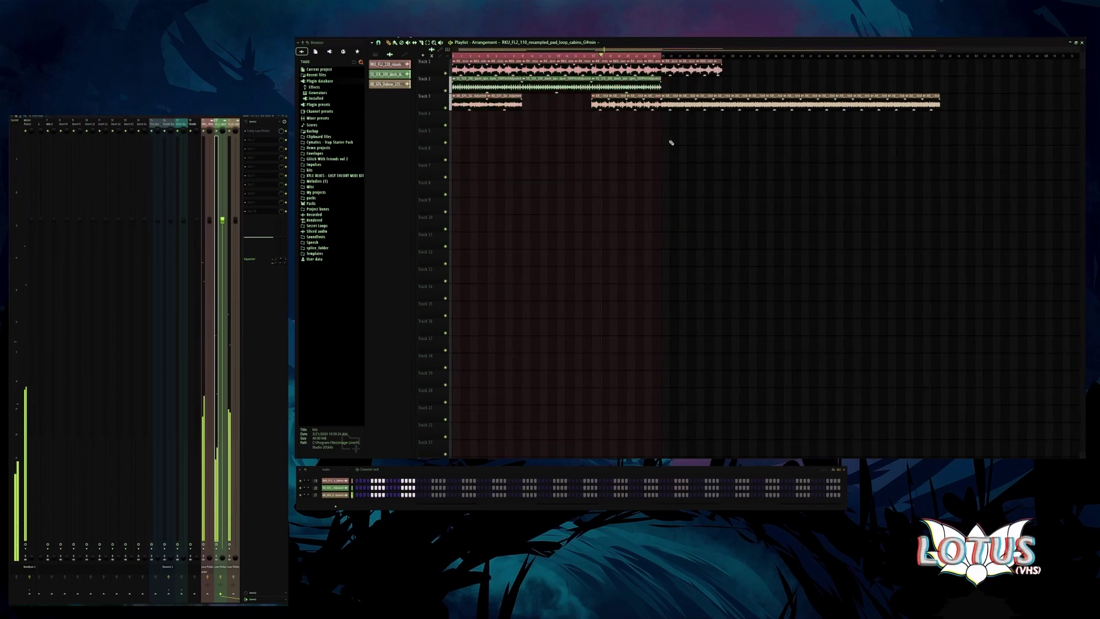
- Create Pattern 1 and place two clips of it end to end on Track 4, covering the first two thirds of the time selection
{"action": "key", "text": "F4"}
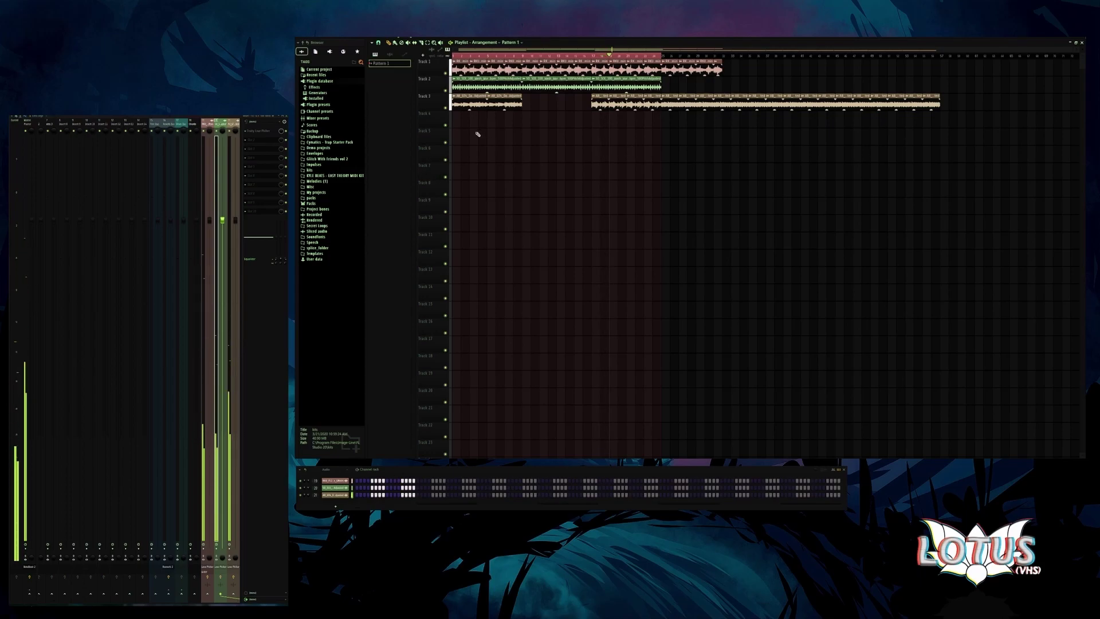
{"action": "left_click", "coordinate": [456, 117]}
{"action": "scroll", "coordinate": [520, 126], "scroll_direction": "up", "scroll_amount": 3}
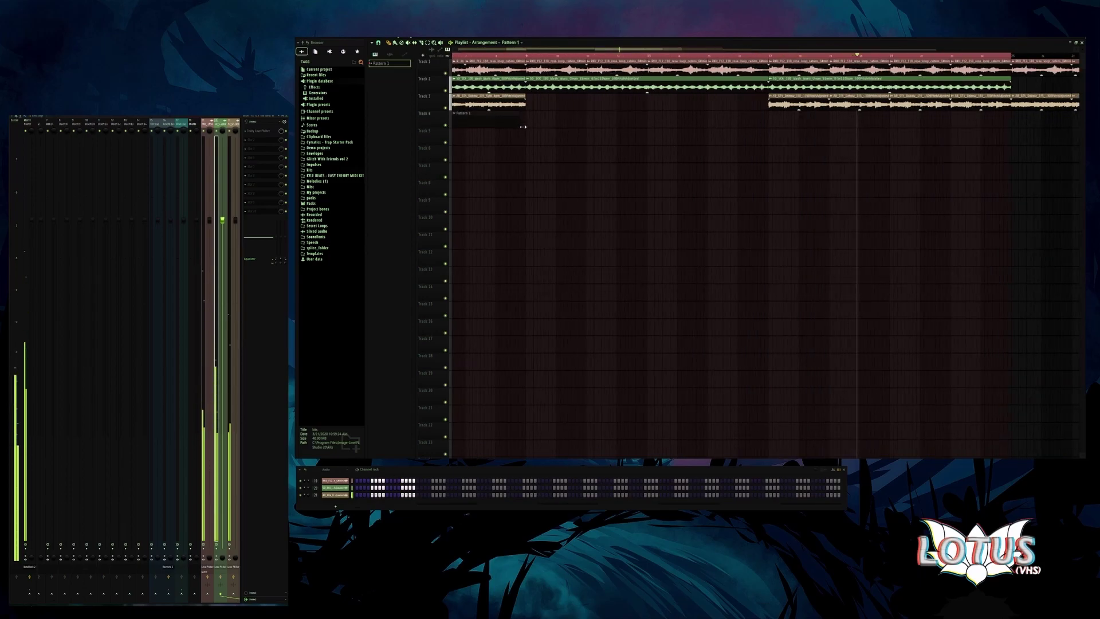
{"action": "scroll", "coordinate": [470, 125], "scroll_direction": "down", "scroll_amount": 3}
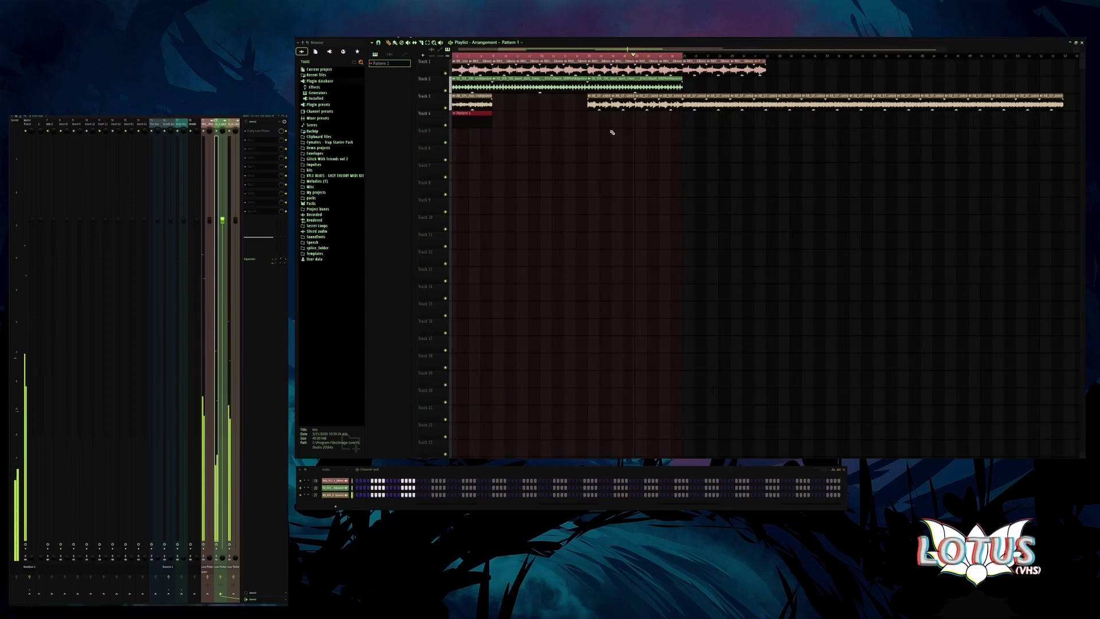
{"action": "scroll", "coordinate": [612, 133], "scroll_direction": "down", "scroll_amount": 2}
{"action": "left_click", "coordinate": [525, 117]}
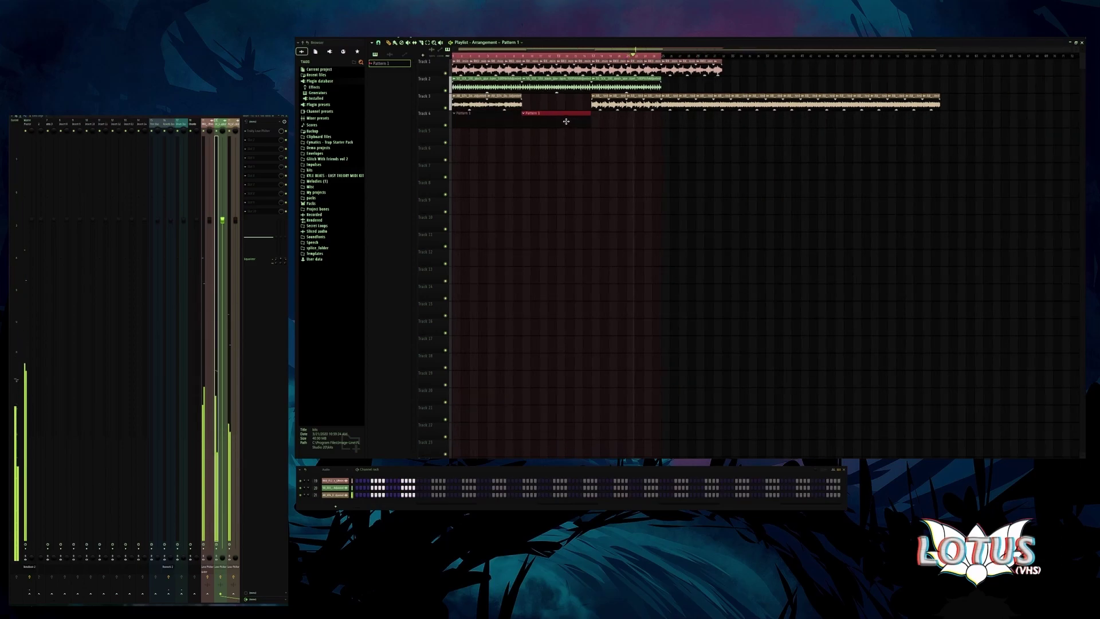
{"action": "scroll", "coordinate": [566, 122], "scroll_direction": "up", "scroll_amount": 3}
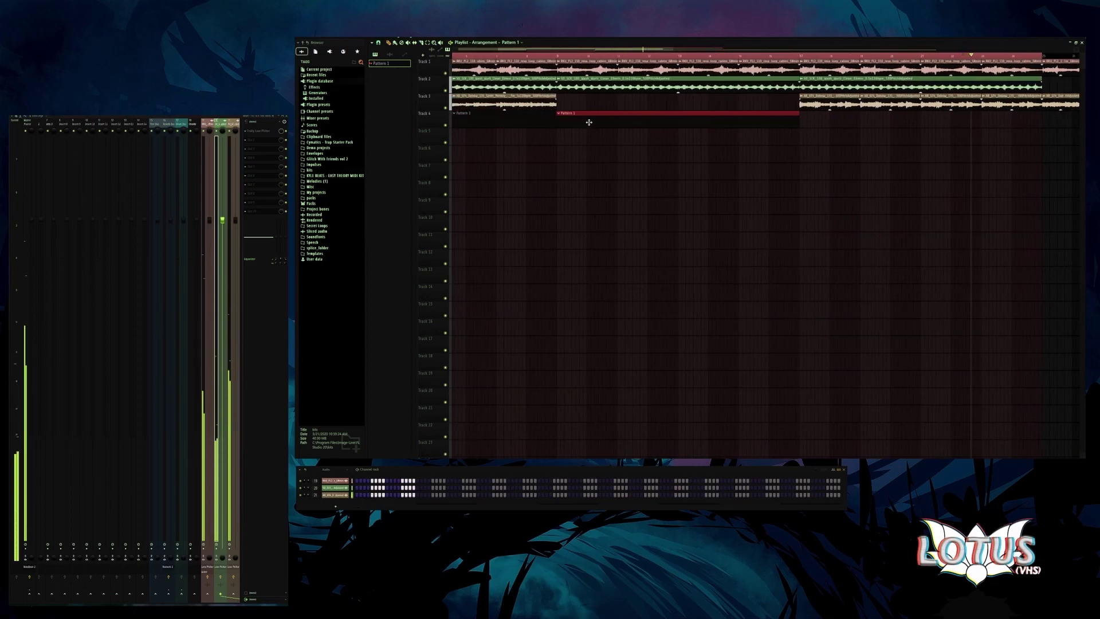
- Place a third Pattern 1 clip over the final third of the time selection on Track 4 and copy all three clips to Track 5
{"action": "left_click_drag", "start_coordinate": [617, 126], "coordinate": [821, 115]}
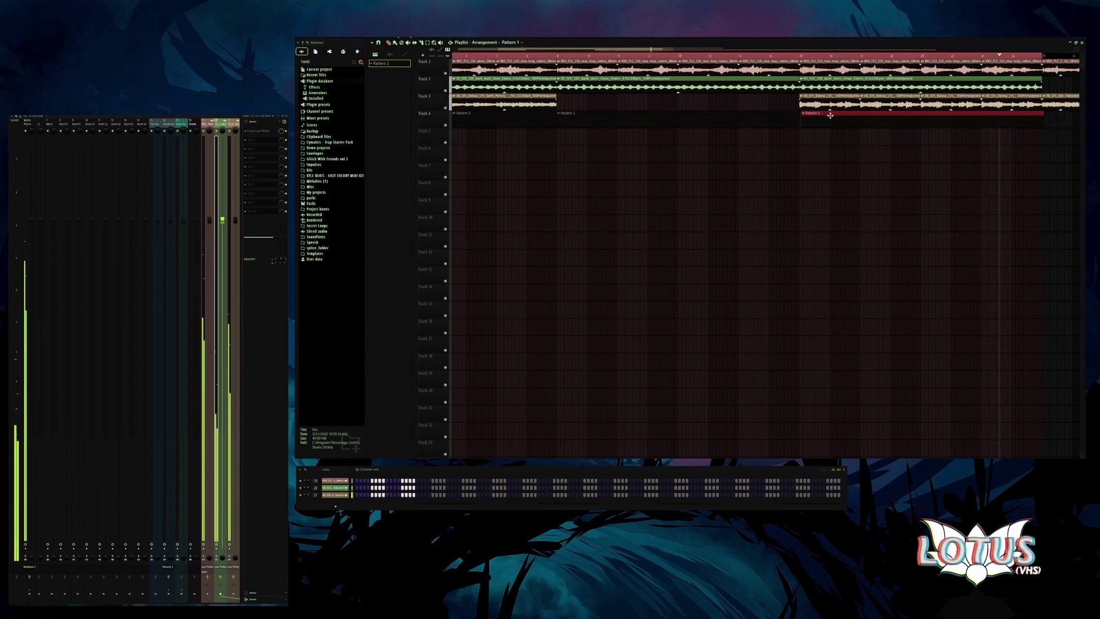
{"action": "scroll", "coordinate": [745, 121], "scroll_direction": "down", "scroll_amount": 3}
{"action": "left_click_drag", "start_coordinate": [722, 110], "coordinate": [487, 138]}
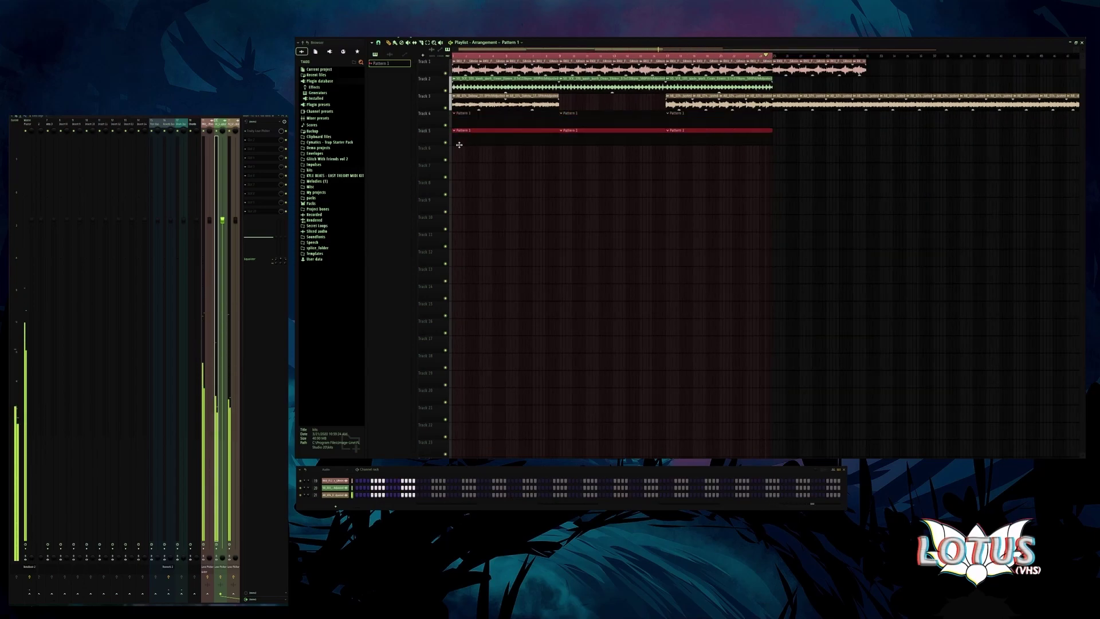
- Delete the second and third clips on Track 5, and turn the first into a separate Pattern 2 clip shortened to half its length
{"action": "right_click", "coordinate": [612, 139]}
{"action": "right_click", "coordinate": [716, 143]}
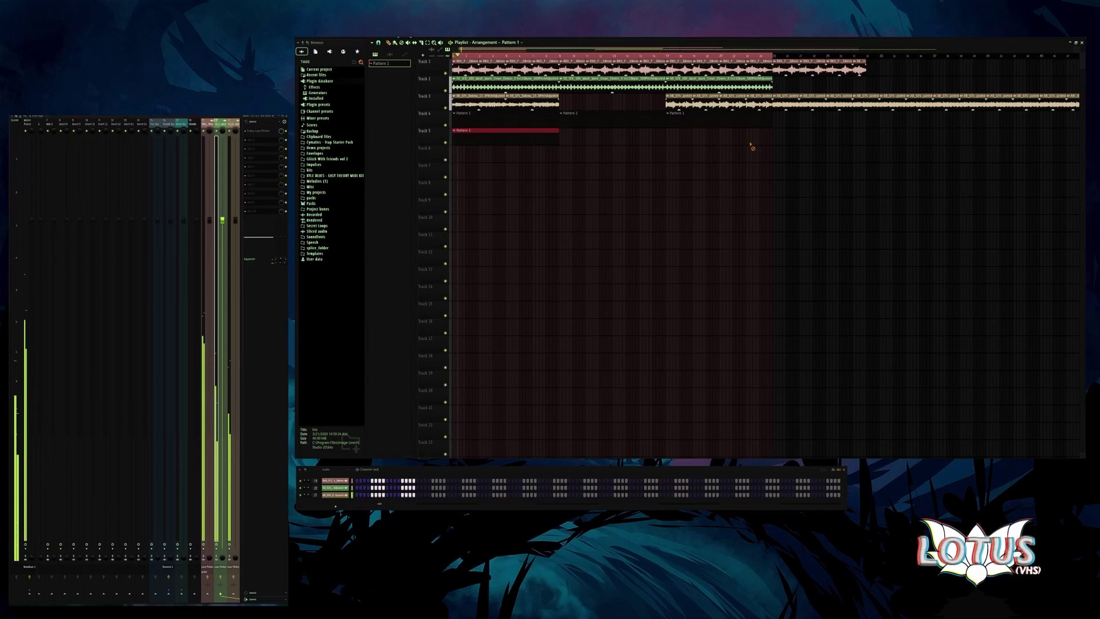
{"action": "key", "text": "ctrl+shift+c"}
{"action": "left_click_drag", "start_coordinate": [556, 137], "coordinate": [495, 140]}
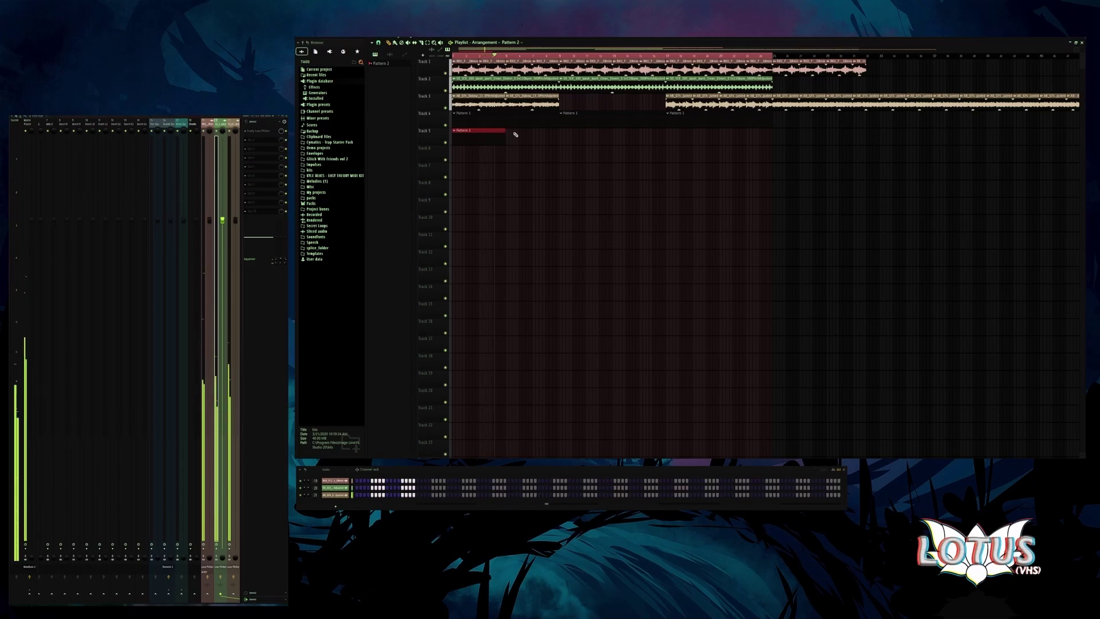
{"action": "key", "text": "ctrl+b"}
{"action": "key", "text": "ctrl+a"}
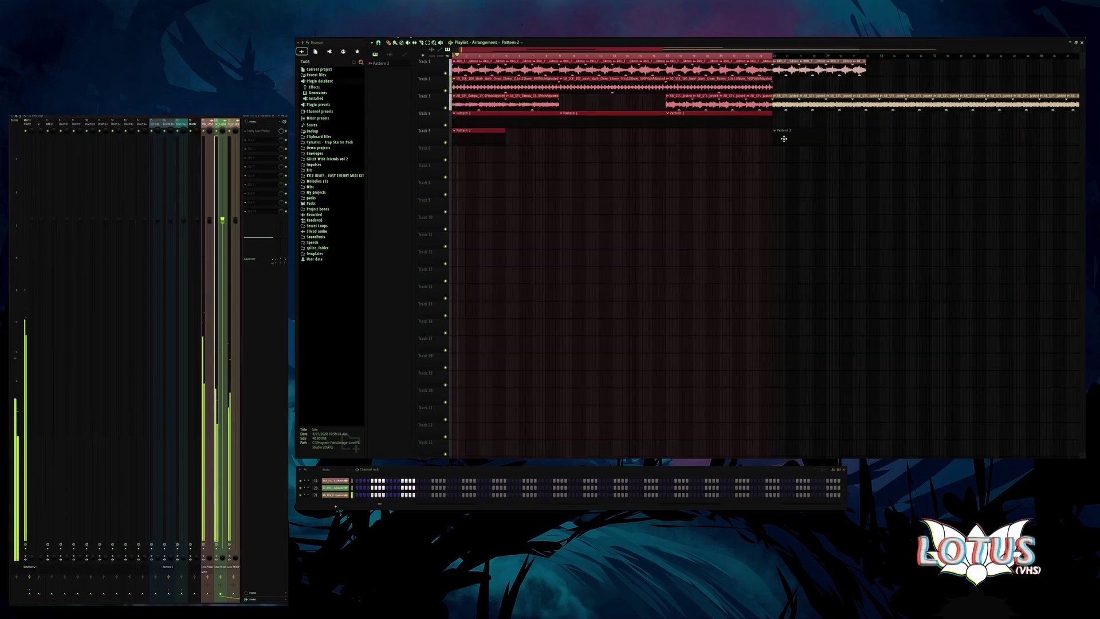
{"action": "left_click", "coordinate": [555, 151]}
- Repeat the Pattern 2 clip end to end along Track 5, six clips in total, filling the time selection
{"action": "left_click_drag", "start_coordinate": [468, 140], "coordinate": [525, 143]}
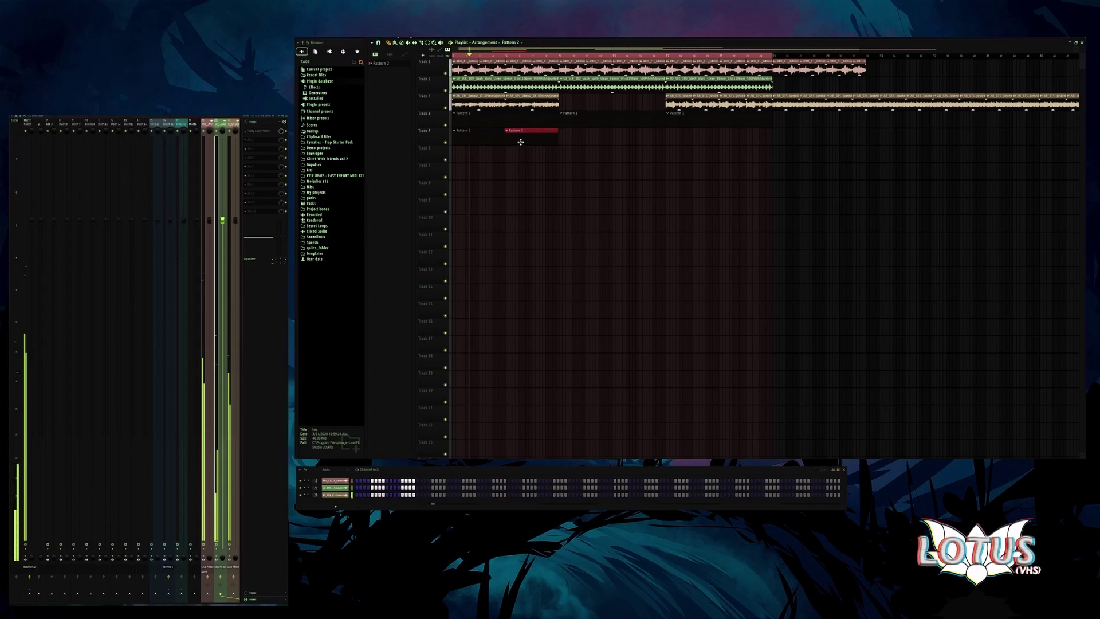
{"action": "scroll", "coordinate": [518, 145], "scroll_direction": "up", "scroll_amount": 3}
{"action": "left_click_drag", "start_coordinate": [514, 141], "coordinate": [1025, 131]}
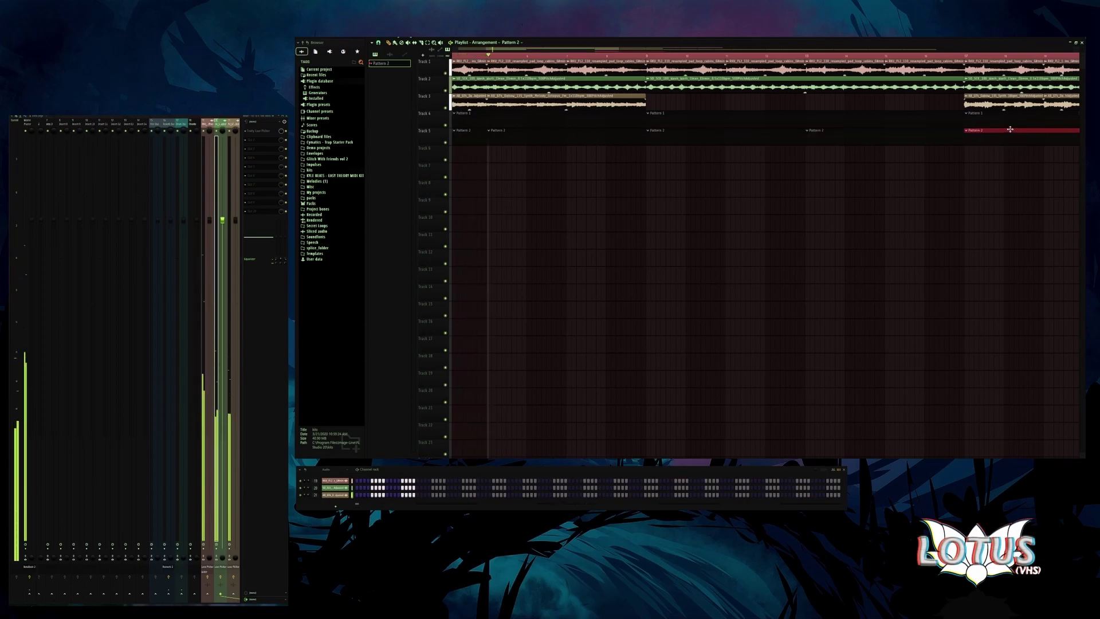
{"action": "scroll", "coordinate": [1025, 132], "scroll_direction": "down", "scroll_amount": 3}
{"action": "left_click_drag", "start_coordinate": [873, 162], "coordinate": [452, 111]}
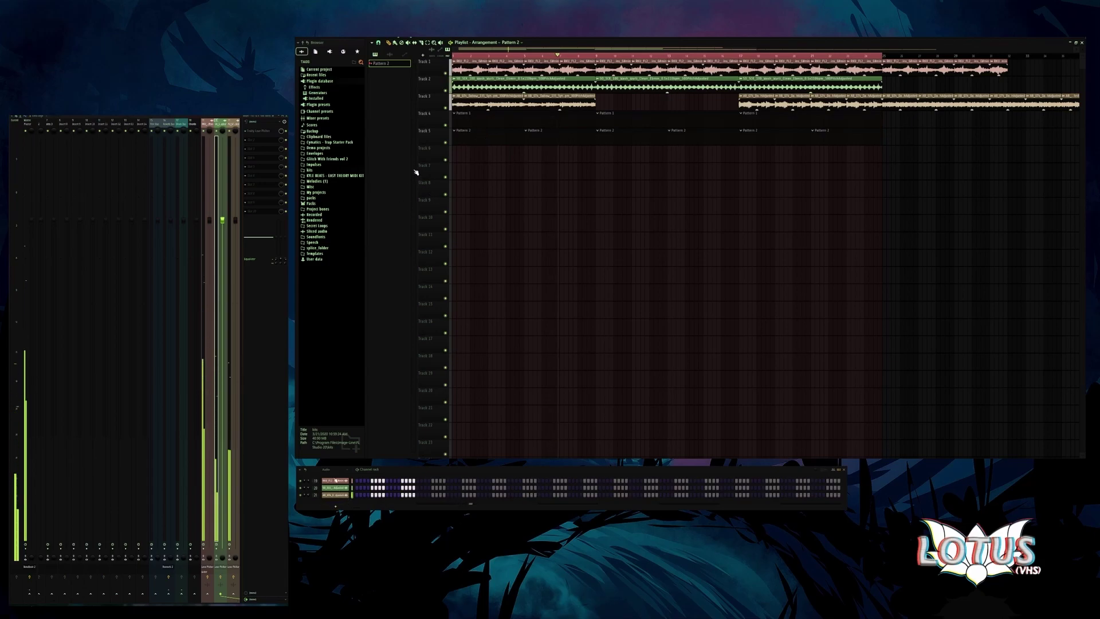
- Expand the drum kit collection in the sample browser down to the Snares folder of the chosen kit
{"action": "left_click", "coordinate": [310, 171]}
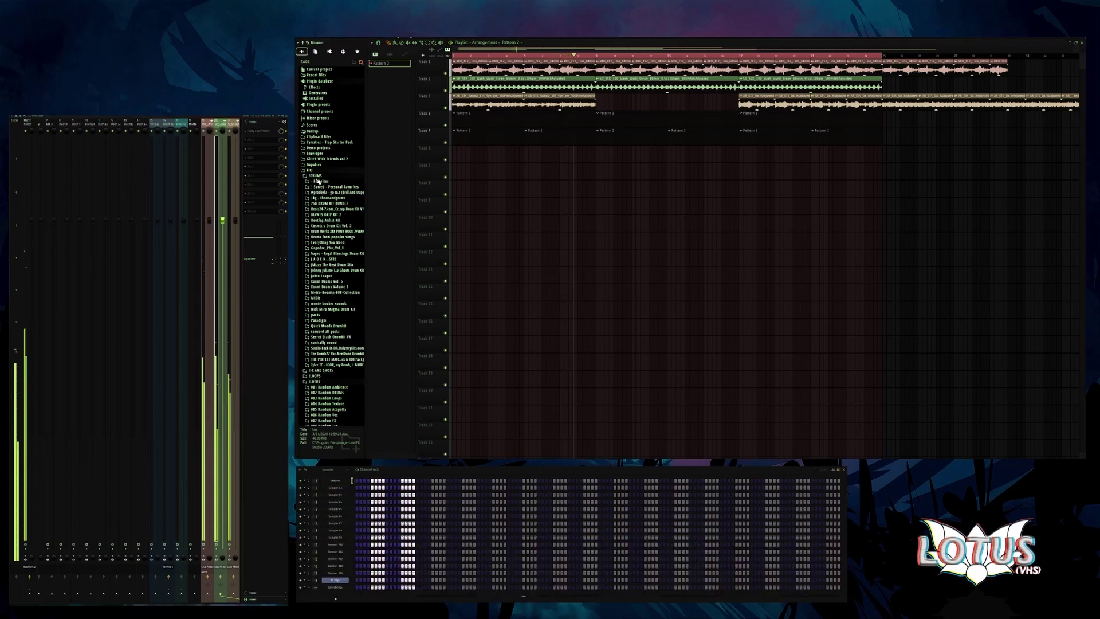
{"action": "left_click", "coordinate": [333, 266]}
{"action": "left_click", "coordinate": [322, 310]}
{"action": "left_click", "coordinate": [333, 354]}
{"action": "left_click", "coordinate": [332, 354]}
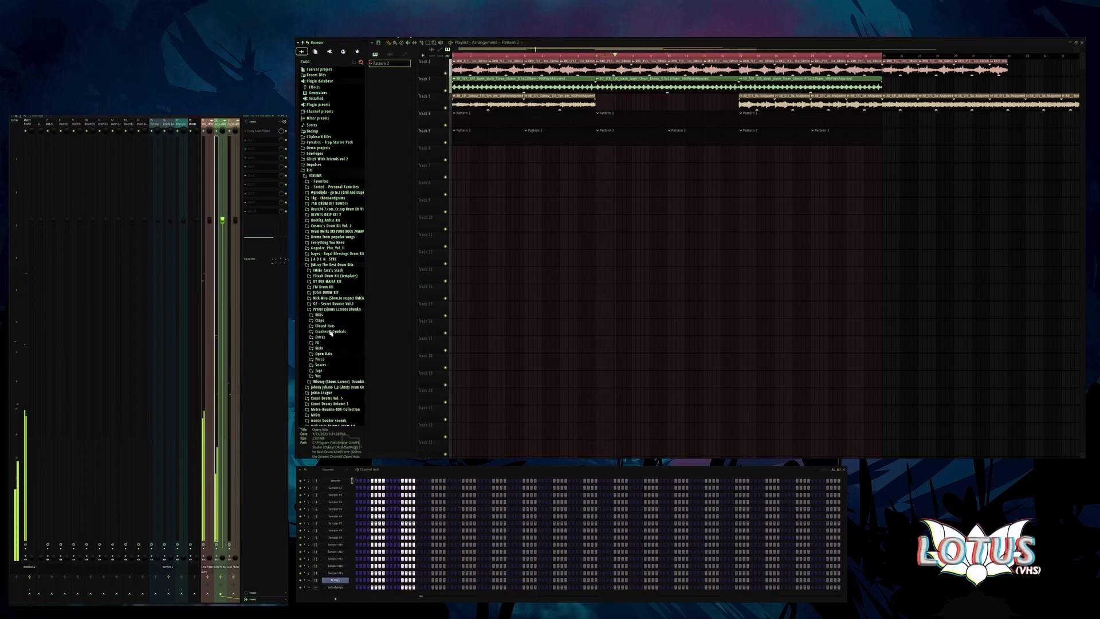
{"action": "left_click", "coordinate": [323, 366]}
- Audition the snare samples one by one and load the sample listed after Snare 8 into the third channel
{"action": "left_click", "coordinate": [332, 404]}
{"action": "scroll", "coordinate": [333, 404], "scroll_direction": "down", "scroll_amount": 2}
{"action": "left_click", "coordinate": [334, 400]}
{"action": "key", "text": "Down"}
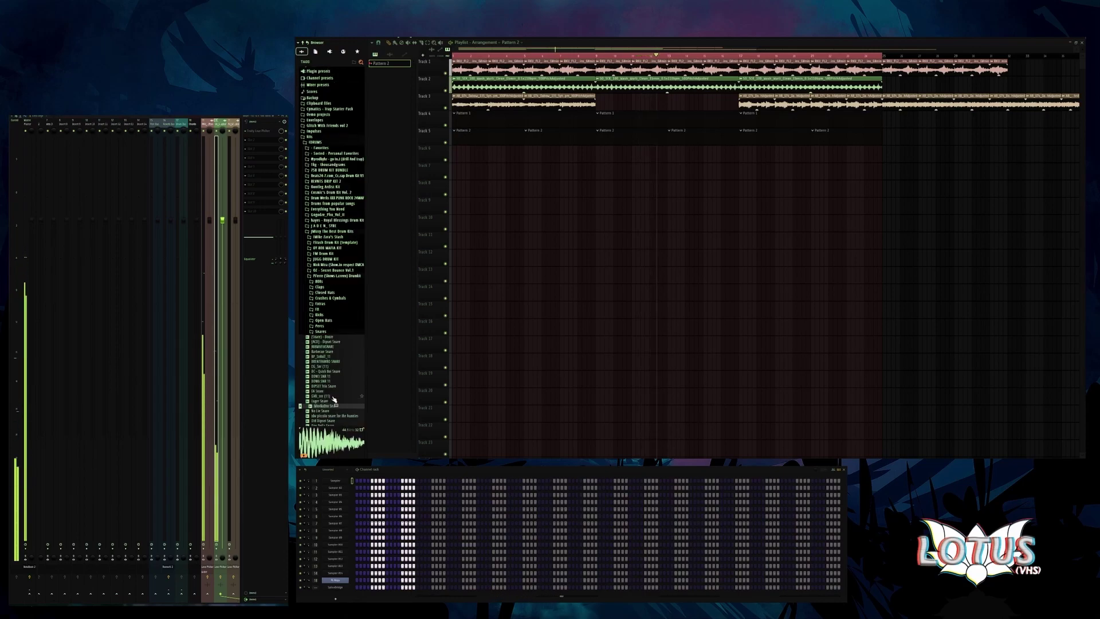
{"action": "key", "text": "Down"}
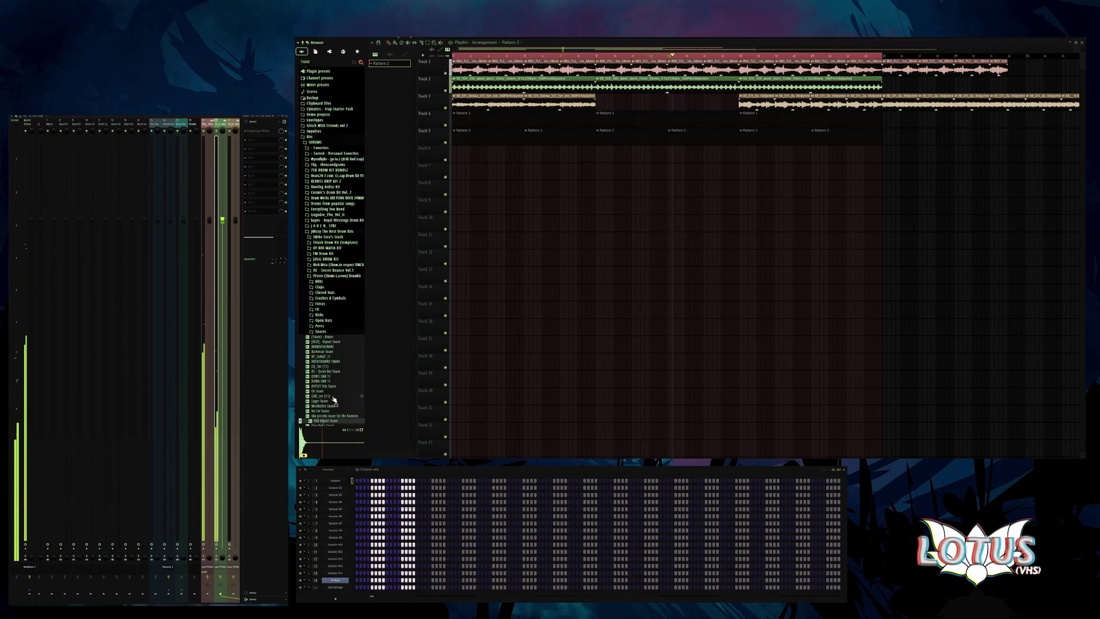
{"action": "key", "text": "Down"}
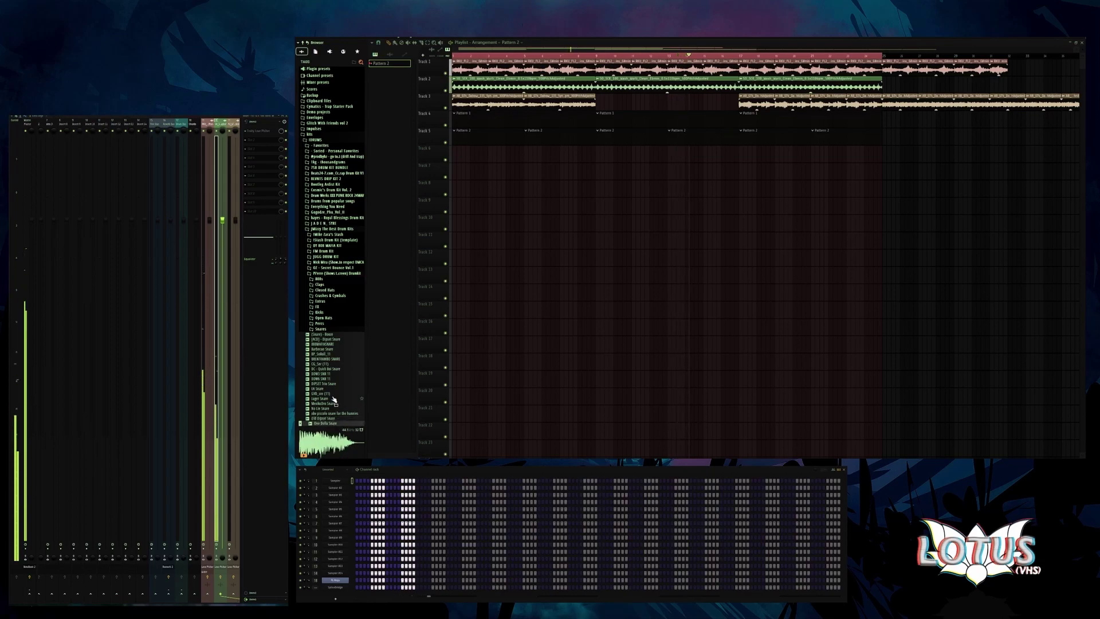
{"action": "key", "text": "Down"}
{"action": "key", "text": "Down"}
{"action": "key", "text": "Down"}
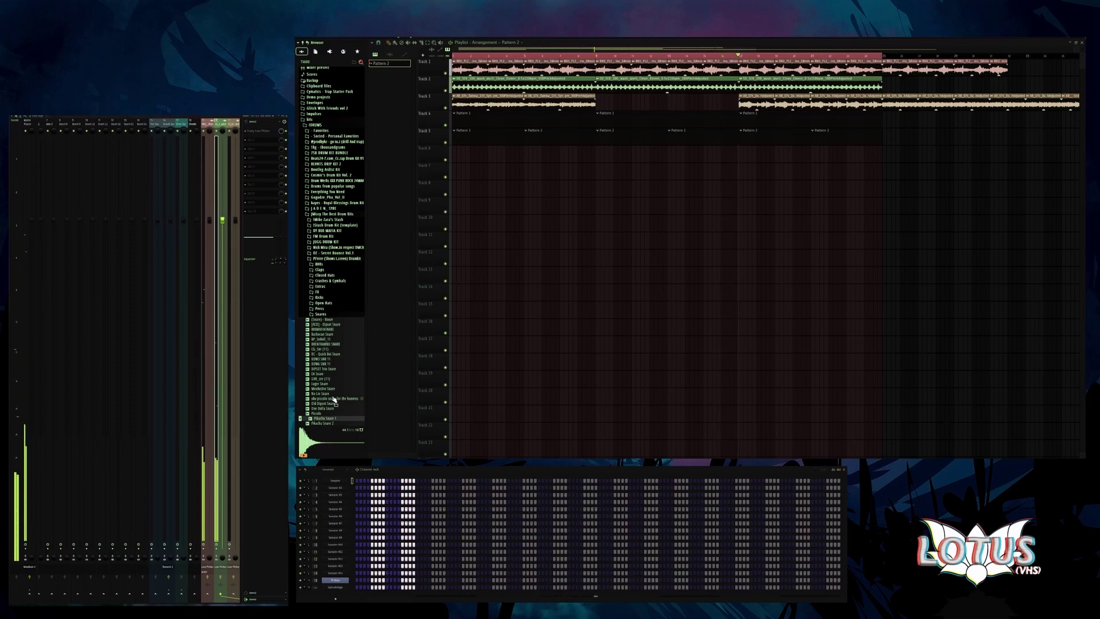
{"action": "key", "text": "Down"}
{"action": "key", "text": "Down"}
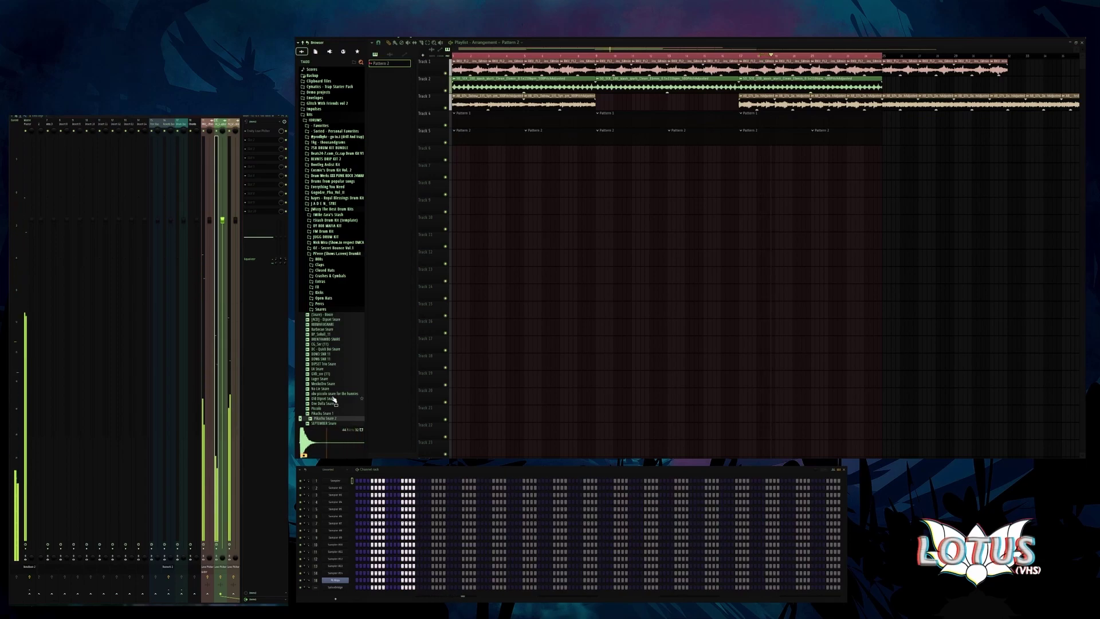
{"action": "key", "text": "Down"}
{"action": "key", "text": "Down"}
{"action": "key", "text": "Down"}
{"action": "key", "text": "Down"}
{"action": "key", "text": "Down"}
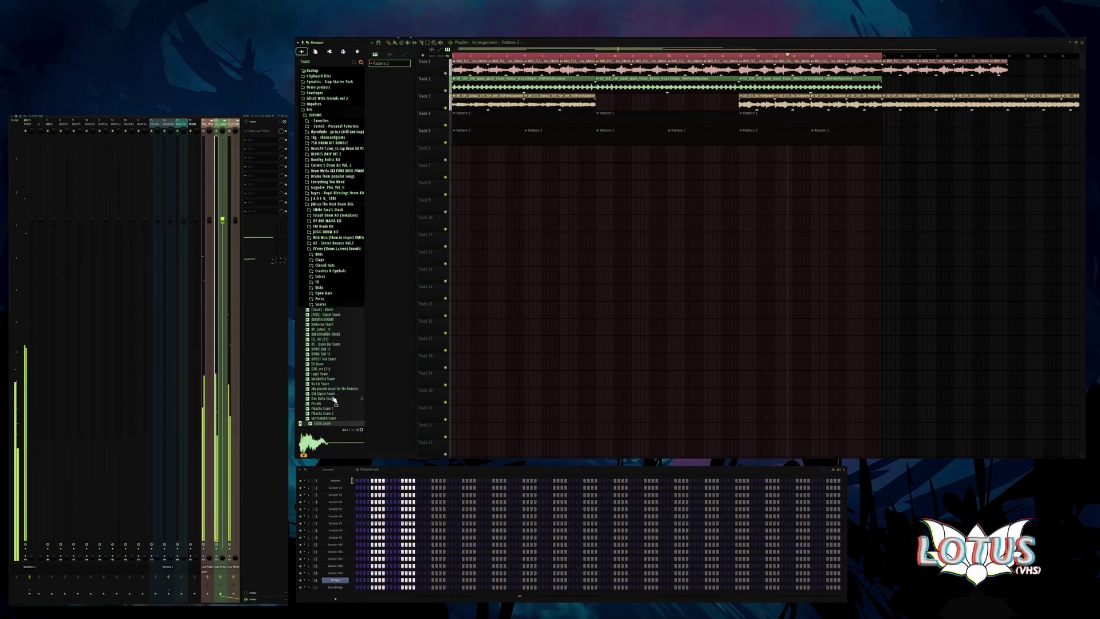
{"action": "key", "text": "Down"}
{"action": "key", "text": "Down"}
{"action": "key", "text": "Down"}
{"action": "key", "text": "Down"}
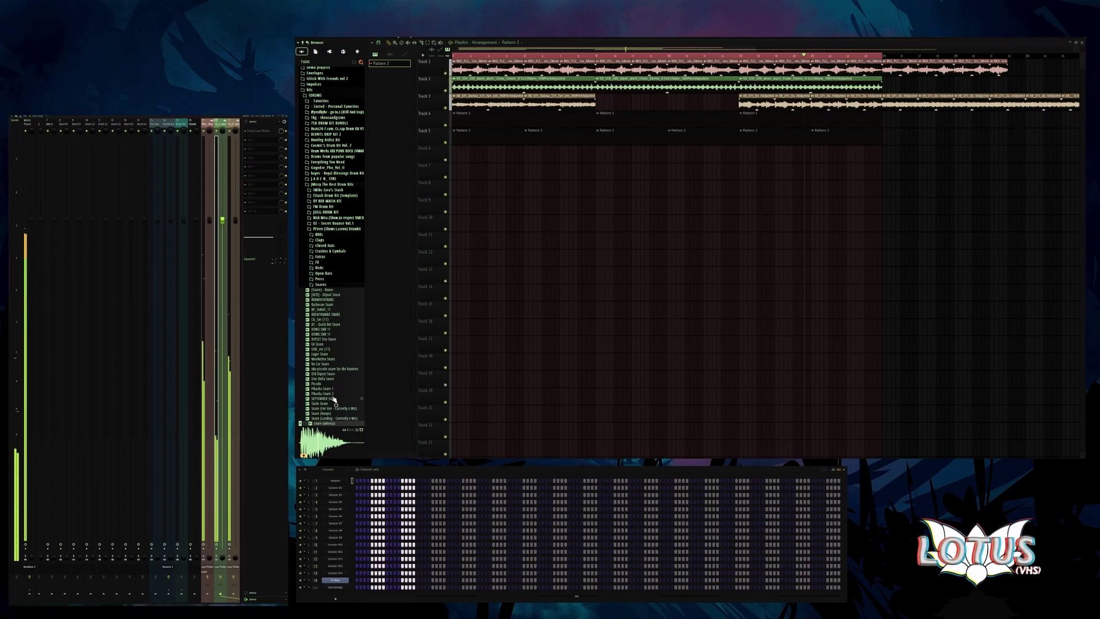
{"action": "key", "text": "Down"}
{"action": "key", "text": "Down"}
{"action": "key", "text": "Down"}
{"action": "key", "text": "Down"}
{"action": "key", "text": "Down"}
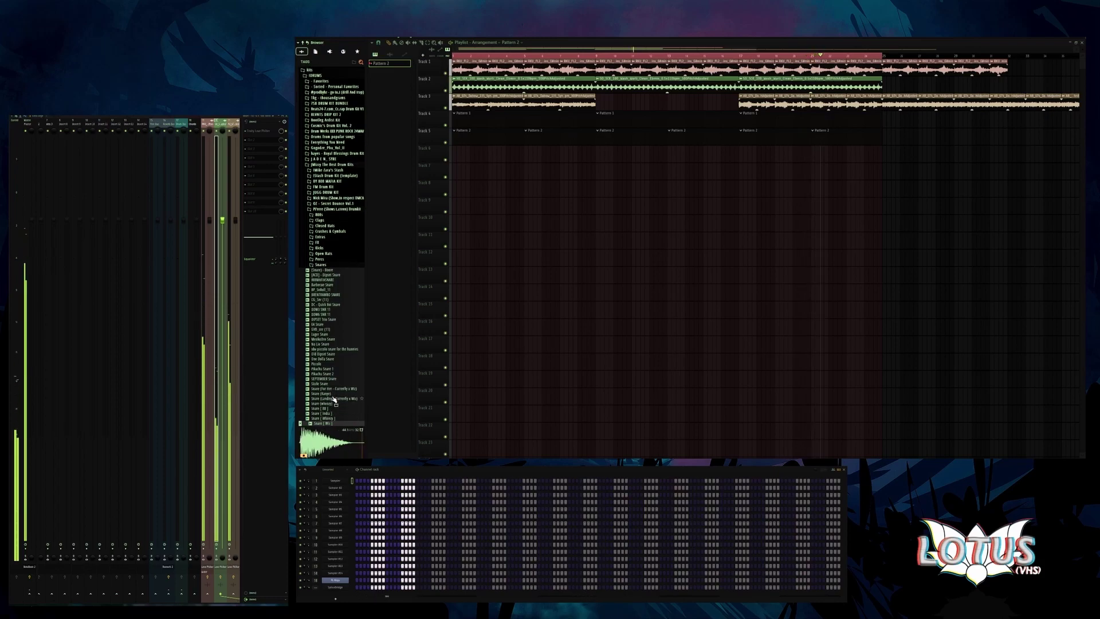
{"action": "key", "text": "Down"}
{"action": "key", "text": "Down"}
{"action": "key", "text": "Down"}
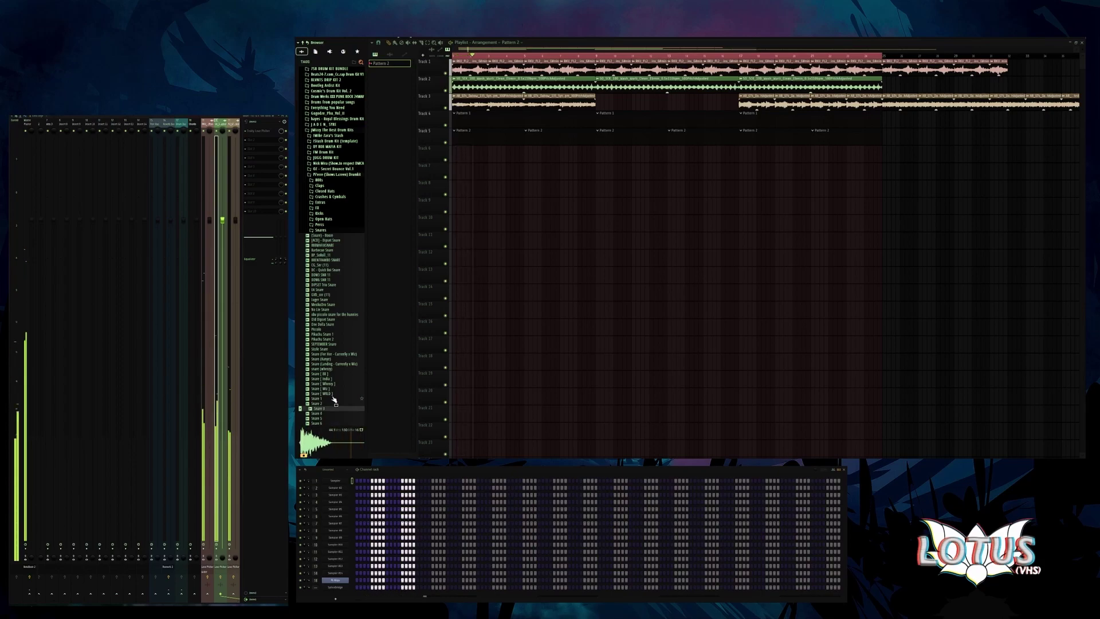
{"action": "key", "text": "Down"}
{"action": "key", "text": "Down"}
{"action": "key", "text": "Down"}
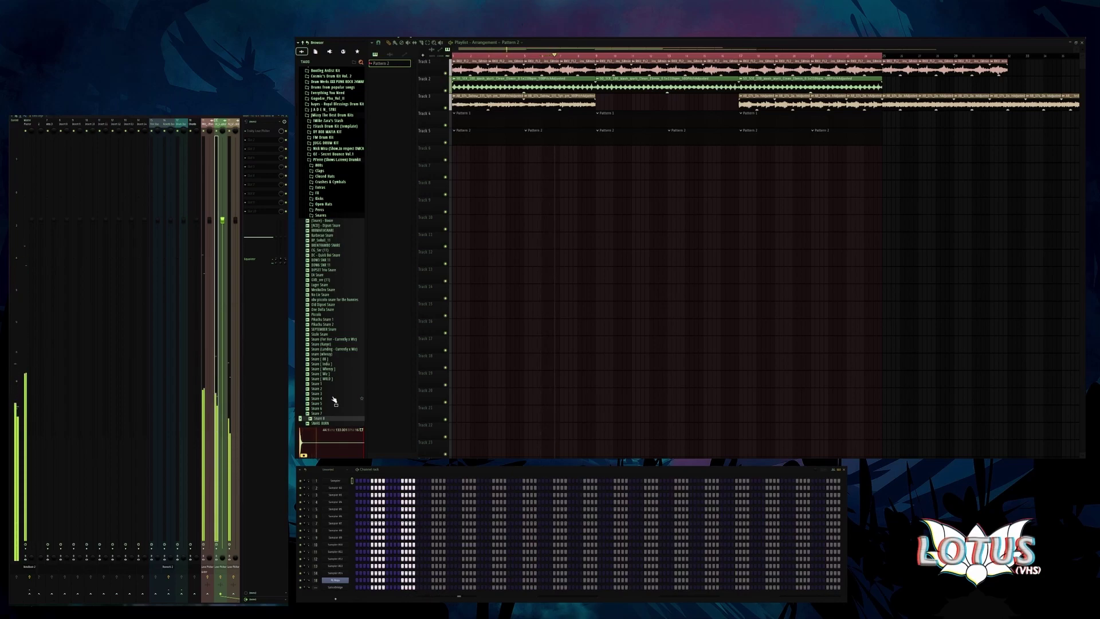
{"action": "scroll", "coordinate": [334, 400], "scroll_direction": "down", "scroll_amount": 1}
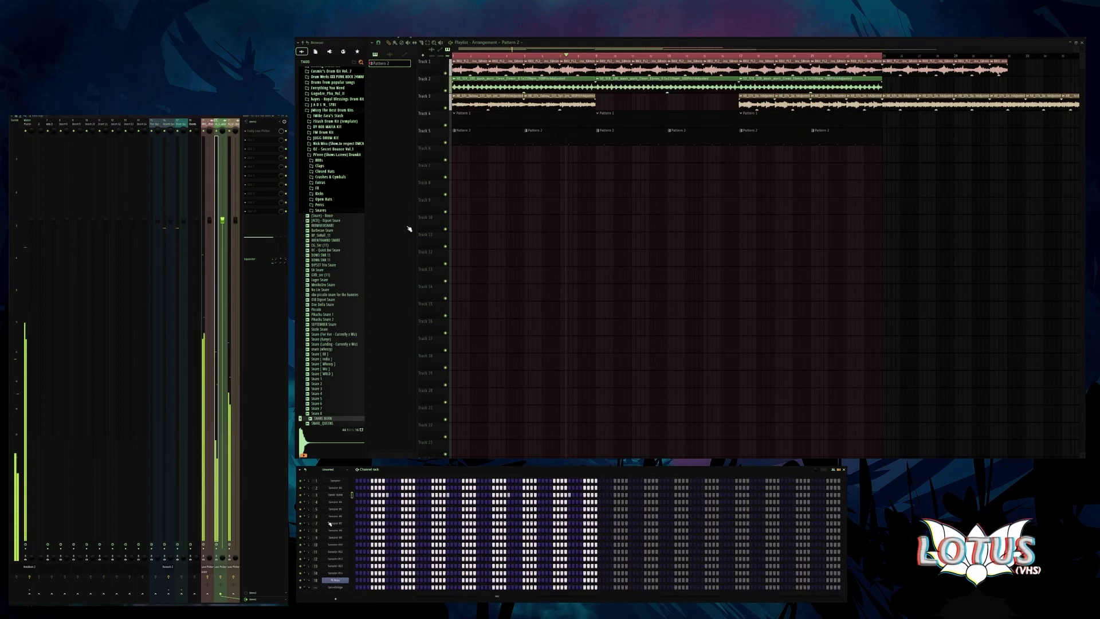
- Close the Snares folder, audition samples from the Kicks folder and load cool kick into the first channel
{"action": "left_click", "coordinate": [324, 211]}
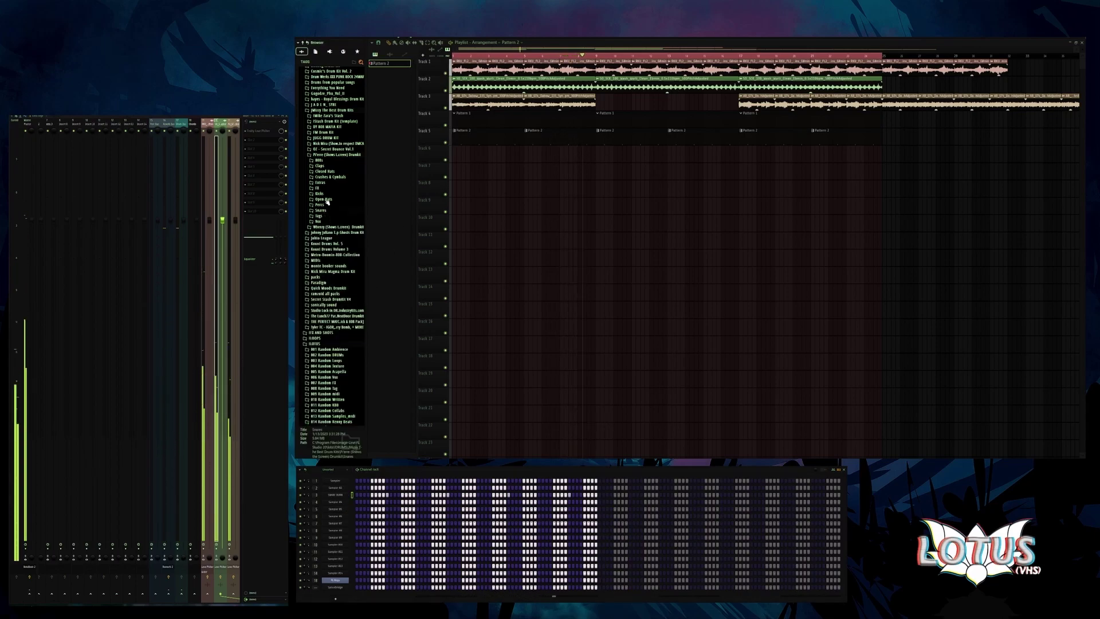
{"action": "left_click", "coordinate": [327, 195]}
{"action": "left_click", "coordinate": [325, 233]}
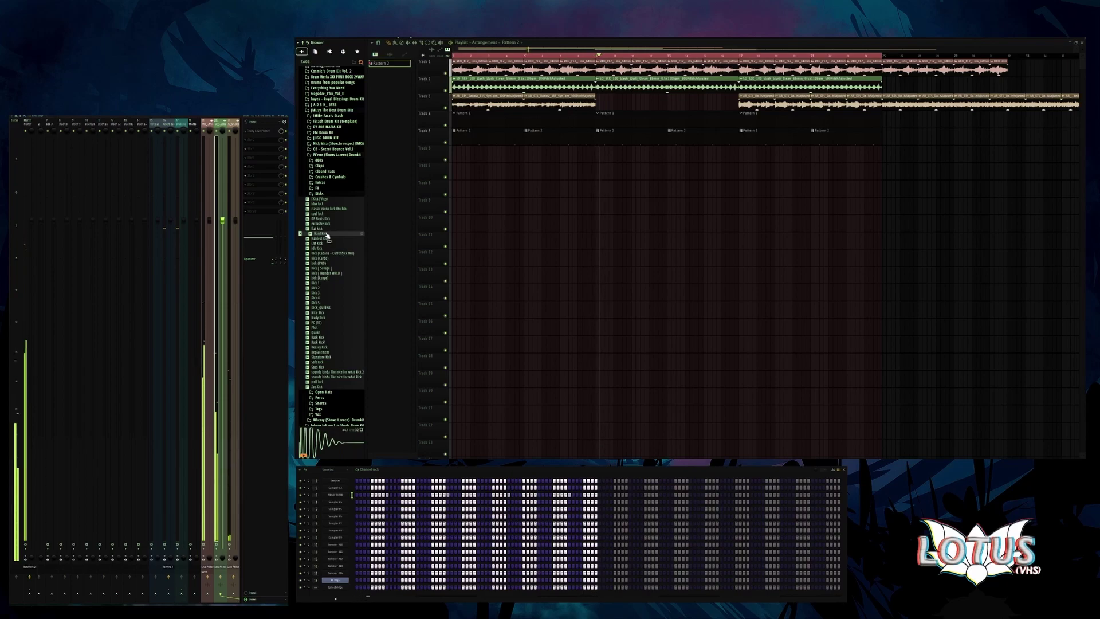
{"action": "left_click", "coordinate": [324, 223]}
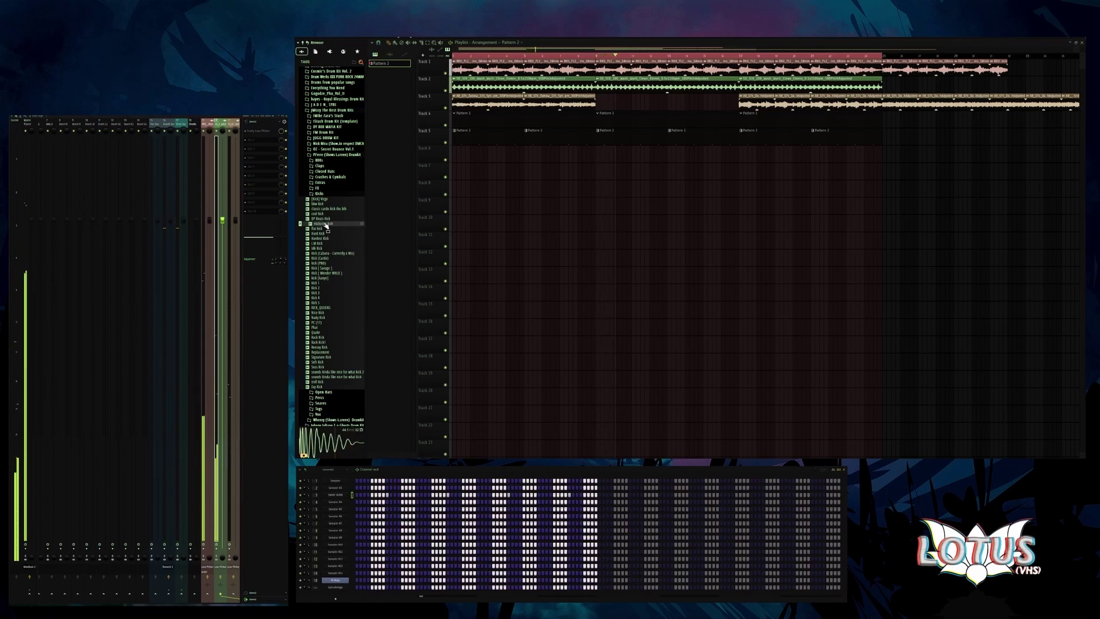
{"action": "left_click", "coordinate": [325, 213]}
{"action": "left_click", "coordinate": [324, 204]}
{"action": "left_click", "coordinate": [329, 209]}
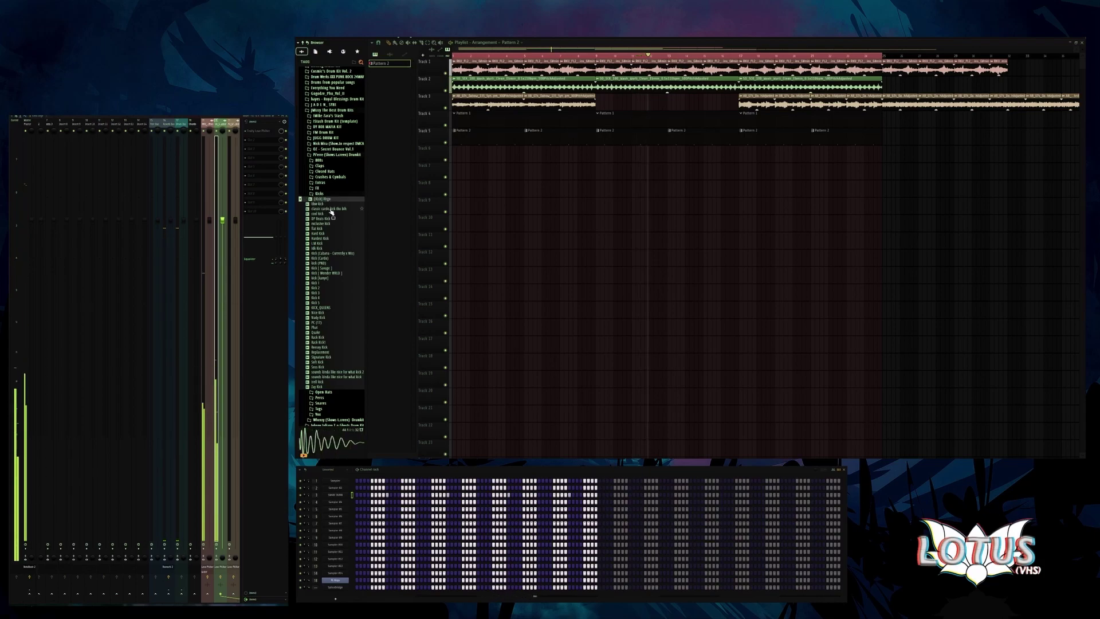
{"action": "left_click", "coordinate": [332, 213]}
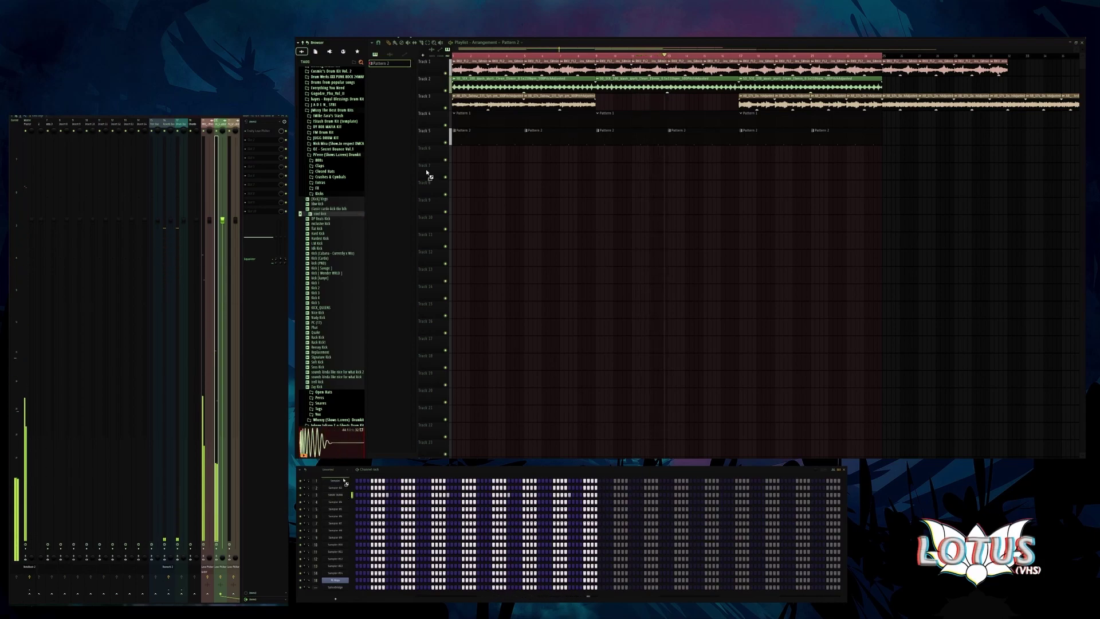
- In Pattern 1, draw seven cool kick notes in a syncopated rhythm on one pitch across the first four bars of the piano roll
{"action": "left_click", "coordinate": [480, 114]}
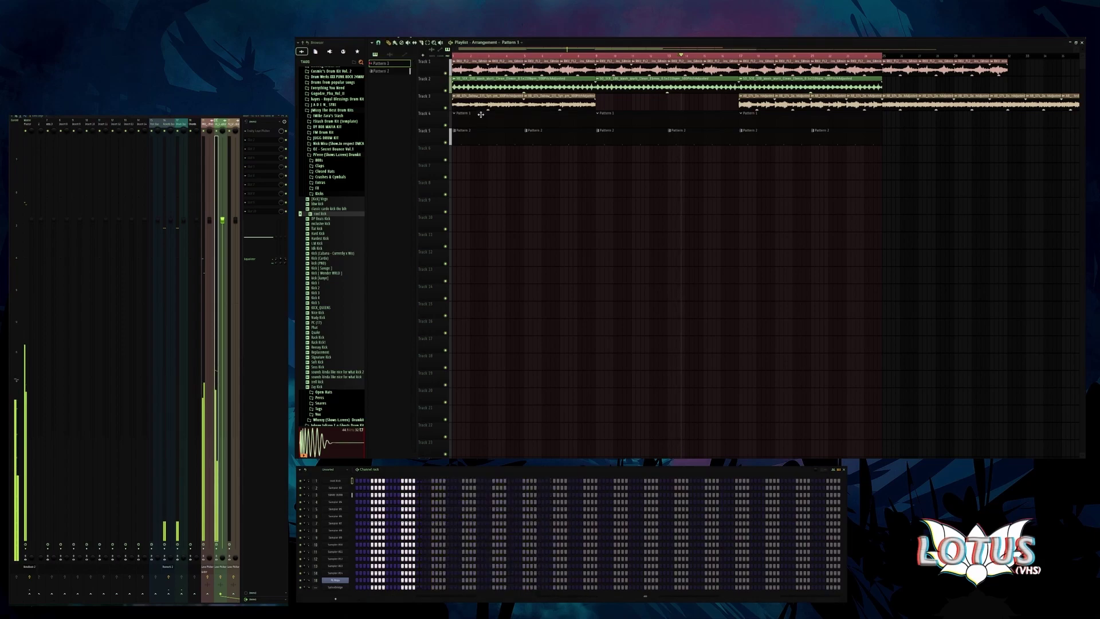
{"action": "key", "text": "F7"}
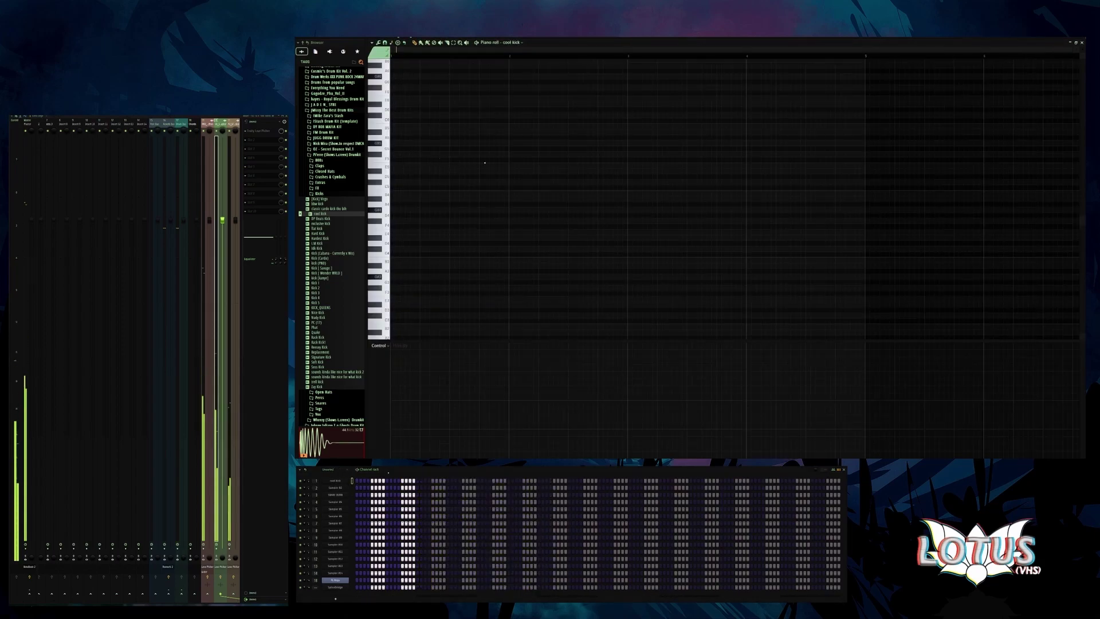
{"action": "left_click", "coordinate": [401, 189]}
{"action": "key", "text": "space"}
{"action": "left_click", "coordinate": [439, 187]}
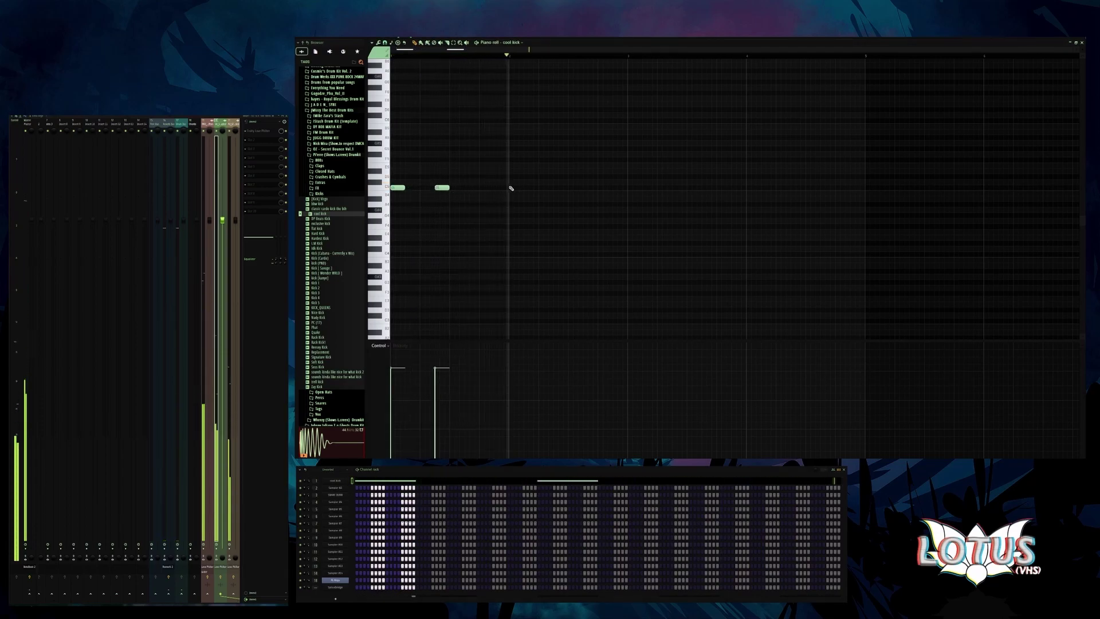
{"action": "left_click", "coordinate": [541, 187]}
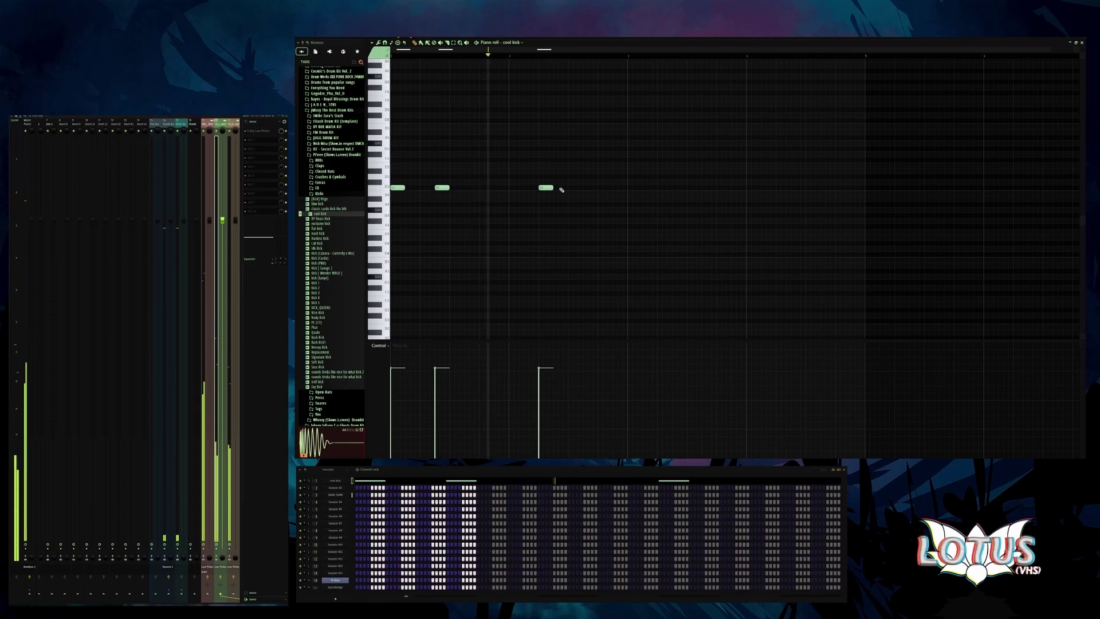
{"action": "left_click", "coordinate": [634, 188]}
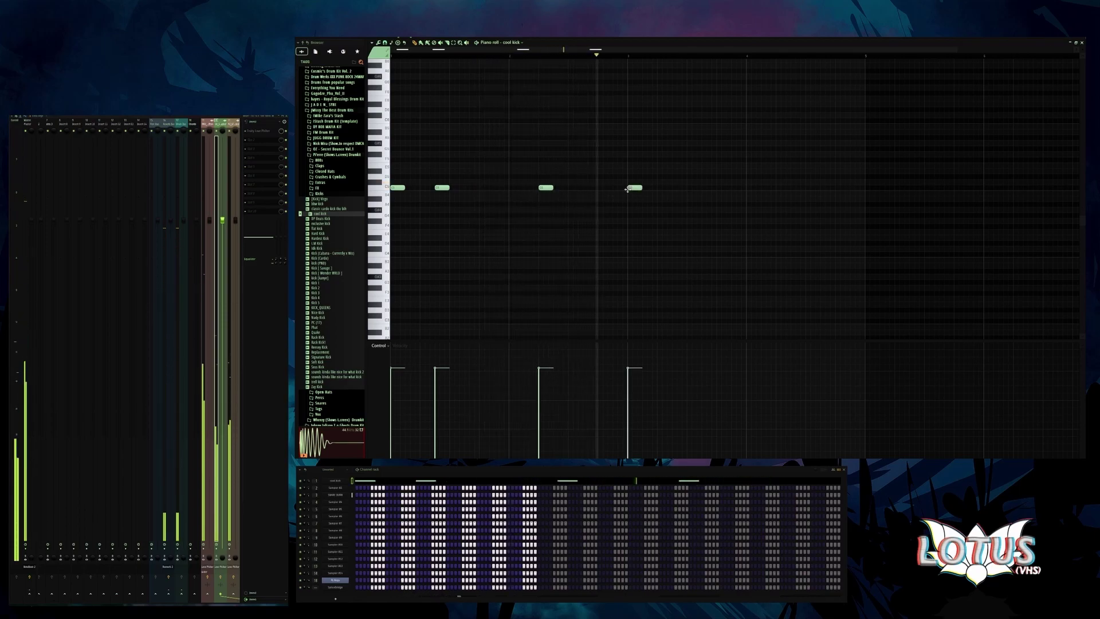
{"action": "left_click", "coordinate": [676, 187]}
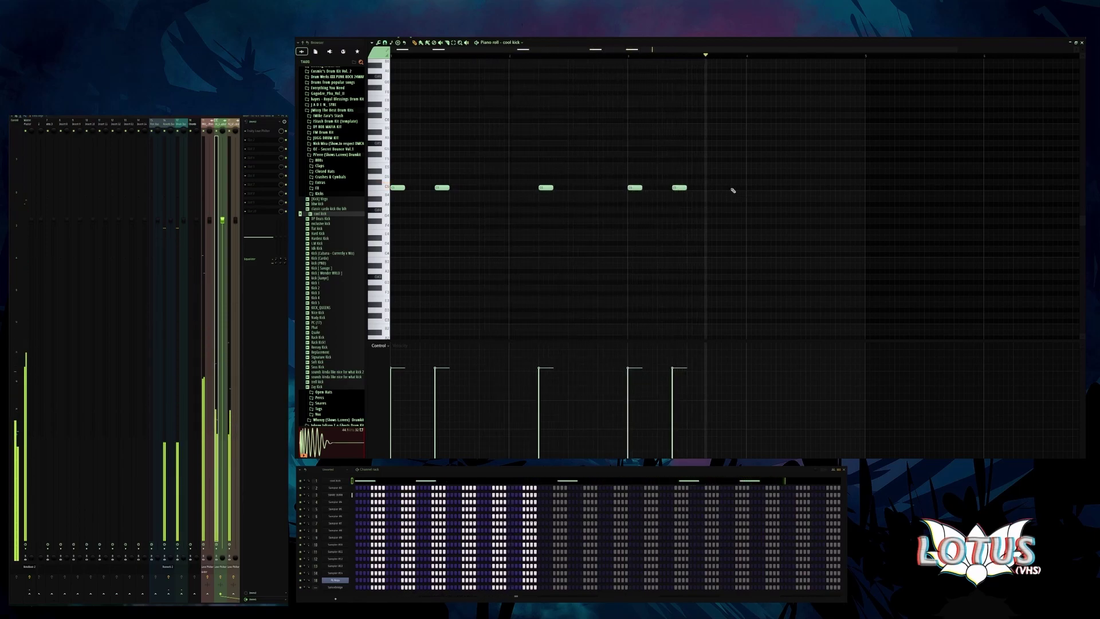
{"action": "left_click", "coordinate": [780, 187]}
{"action": "left_click", "coordinate": [823, 188]}
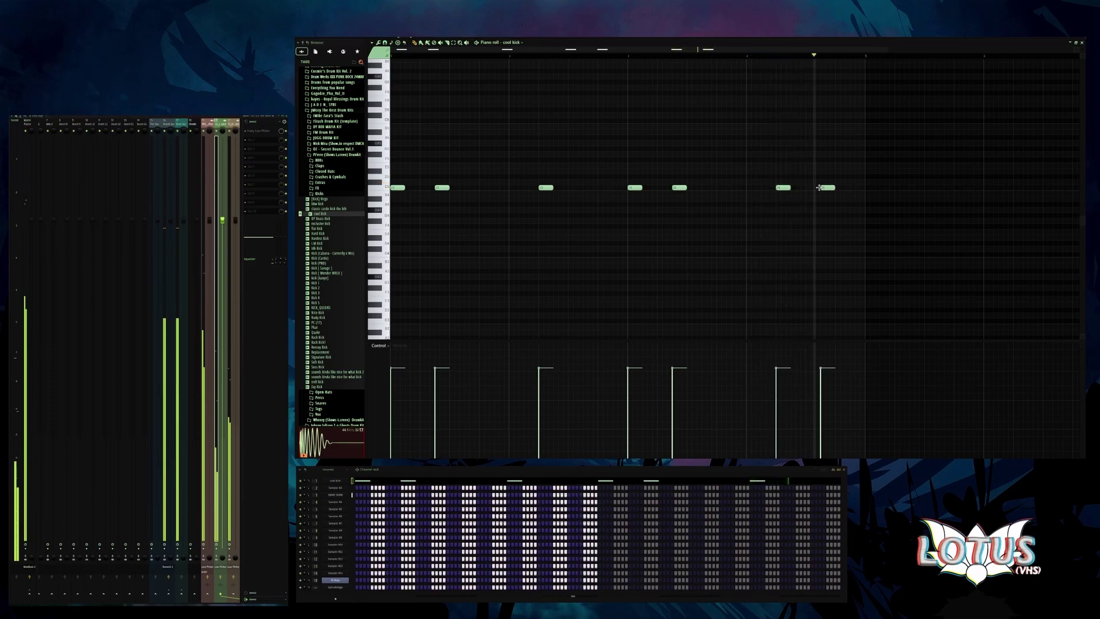
{"action": "right_click", "coordinate": [830, 188]}
{"action": "key", "text": "ctrl+z"}
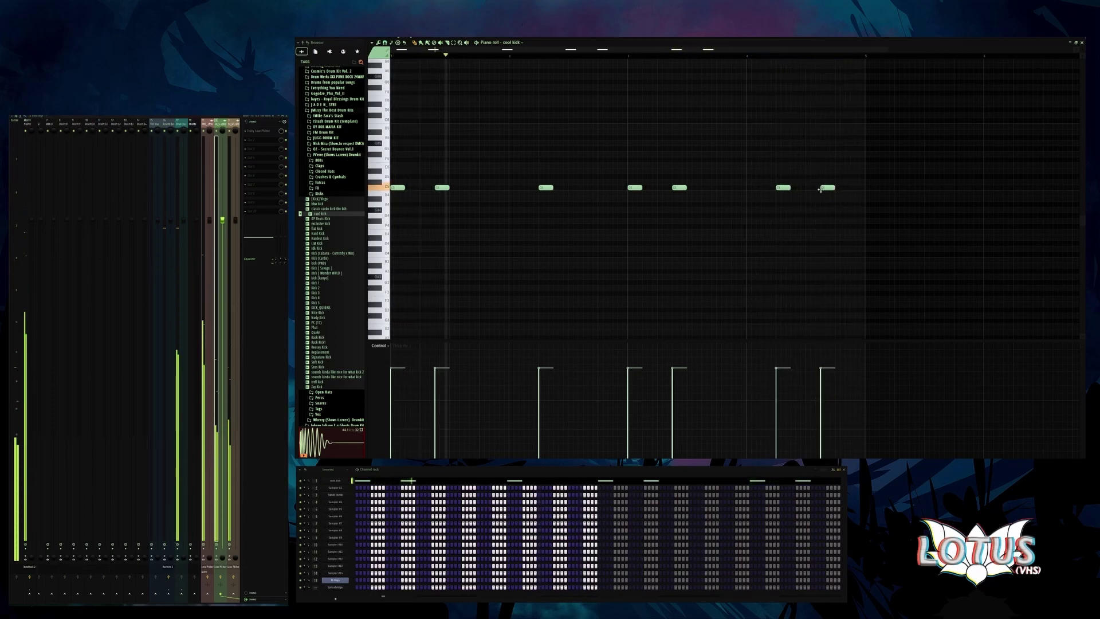
- Duplicate all the cool kick notes further along the same row of the piano roll
{"action": "key", "text": "ctrl+a"}
{"action": "scroll", "coordinate": [411, 194], "scroll_direction": "down", "scroll_amount": 2}
{"action": "key", "text": "ctrl+b"}
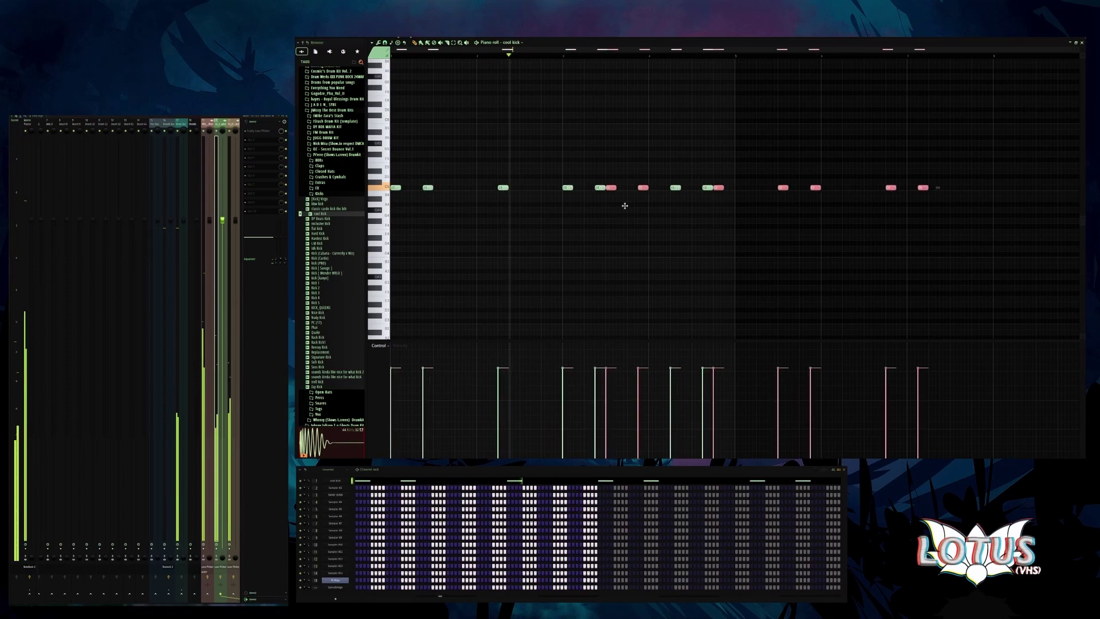
- Reposition the last cool kick note and one near the middle so each directly follows the kick before it
{"action": "key", "text": "ctrl+d"}
{"action": "scroll", "coordinate": [735, 215], "scroll_direction": "down", "scroll_amount": 1}
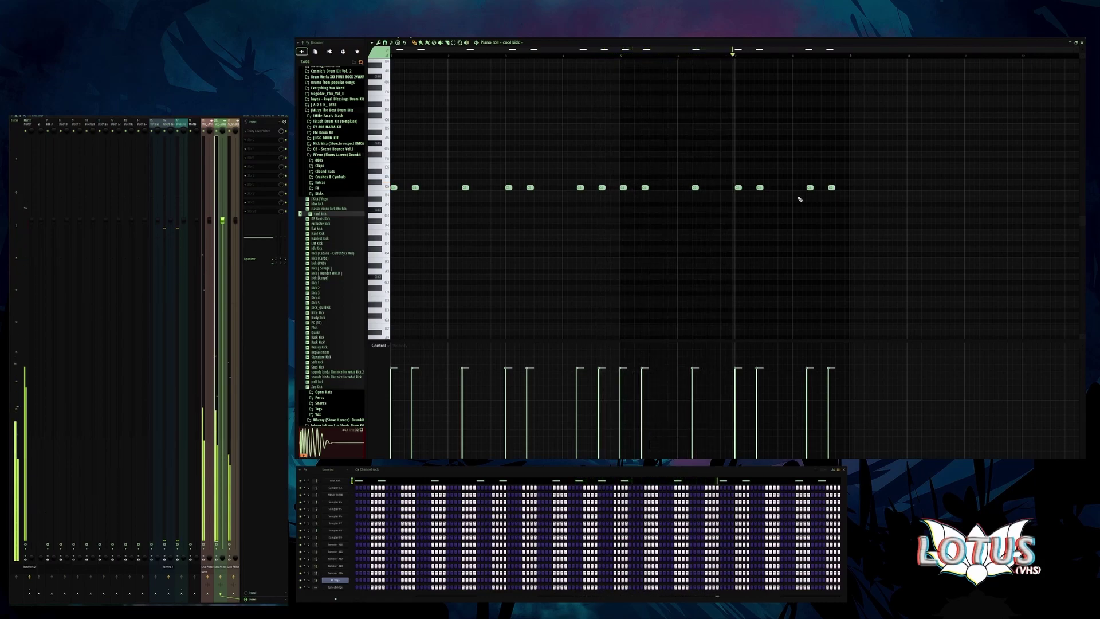
{"action": "right_click", "coordinate": [831, 188]}
{"action": "left_click_drag", "start_coordinate": [817, 188], "coordinate": [814, 188]}
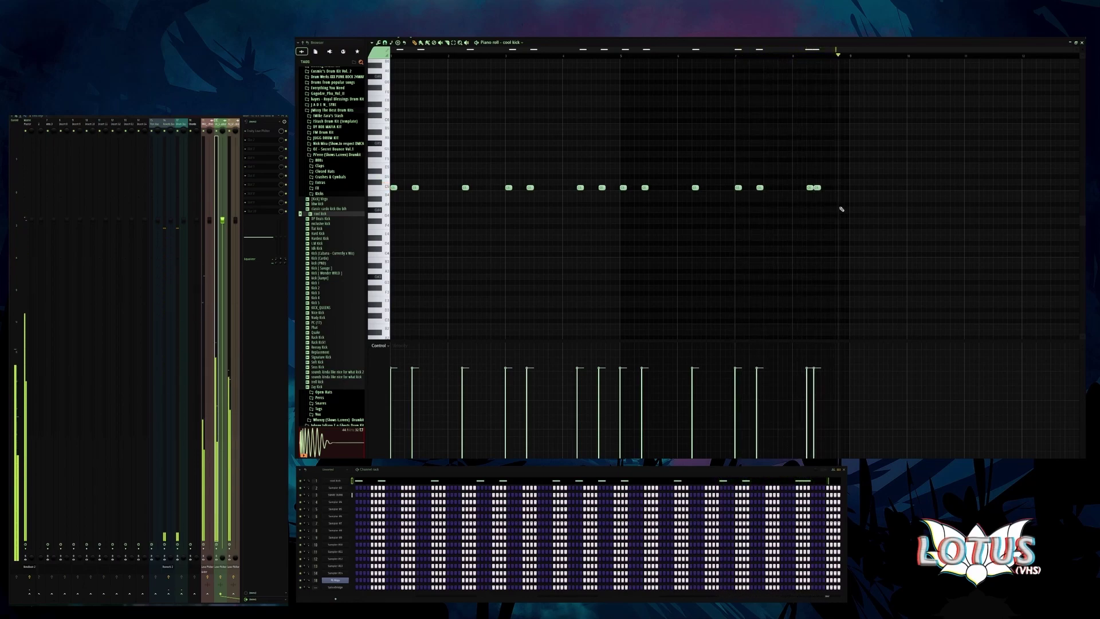
{"action": "left_click_drag", "start_coordinate": [601, 188], "coordinate": [587, 189]}
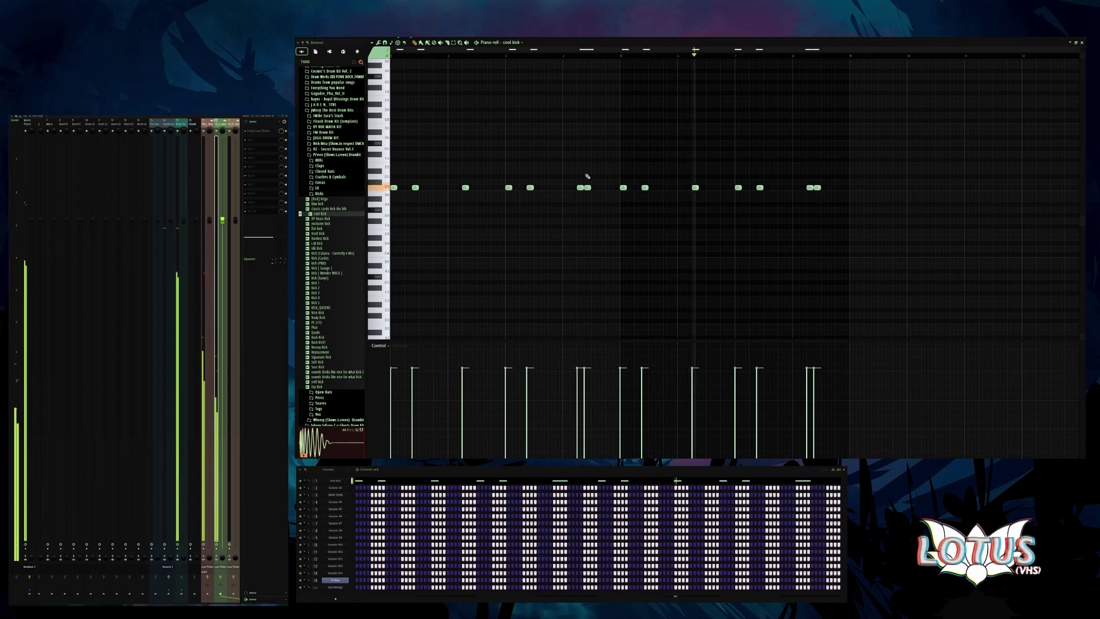
- Close the Kicks folder and audition the samples in the Closed Hats folder one by one
{"action": "left_click", "coordinate": [319, 193]}
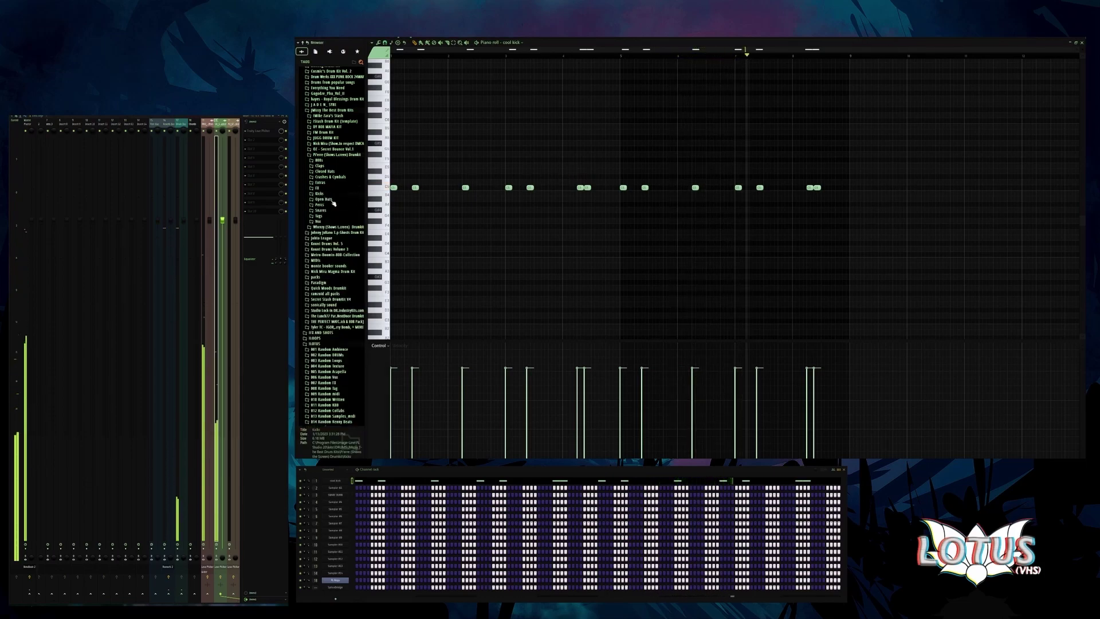
{"action": "left_click", "coordinate": [325, 171]}
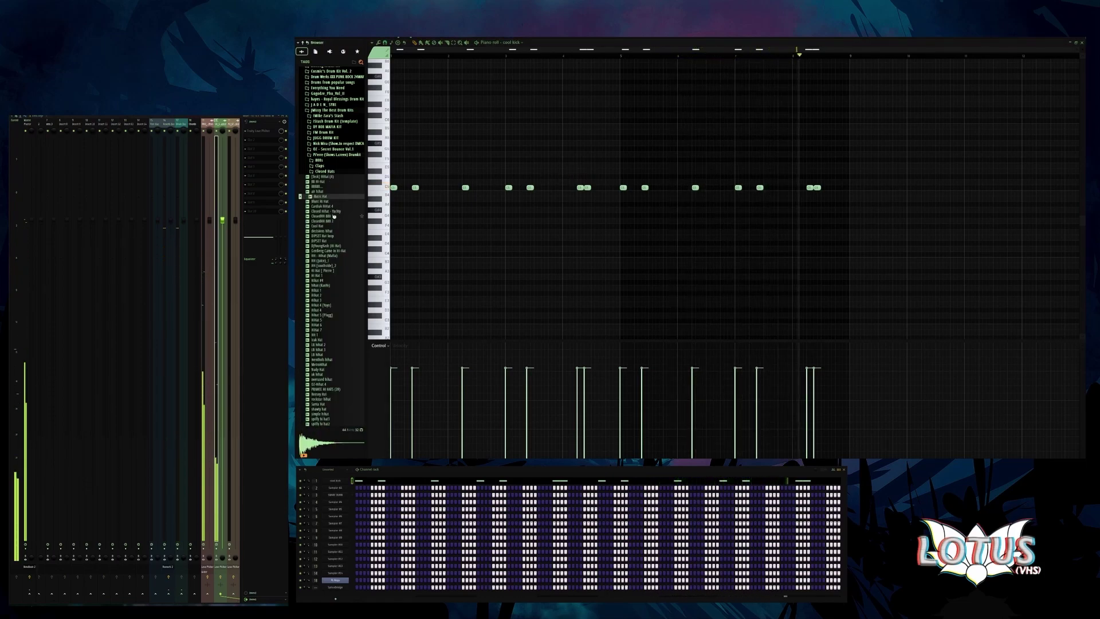
{"action": "left_click", "coordinate": [337, 241]}
{"action": "left_click", "coordinate": [338, 246]}
{"action": "key", "text": "Down"}
{"action": "key", "text": "Down"}
{"action": "key", "text": "Down"}
{"action": "key", "text": "Down"}
{"action": "key", "text": "Down"}
{"action": "key", "text": "Down"}
{"action": "key", "text": "Down"}
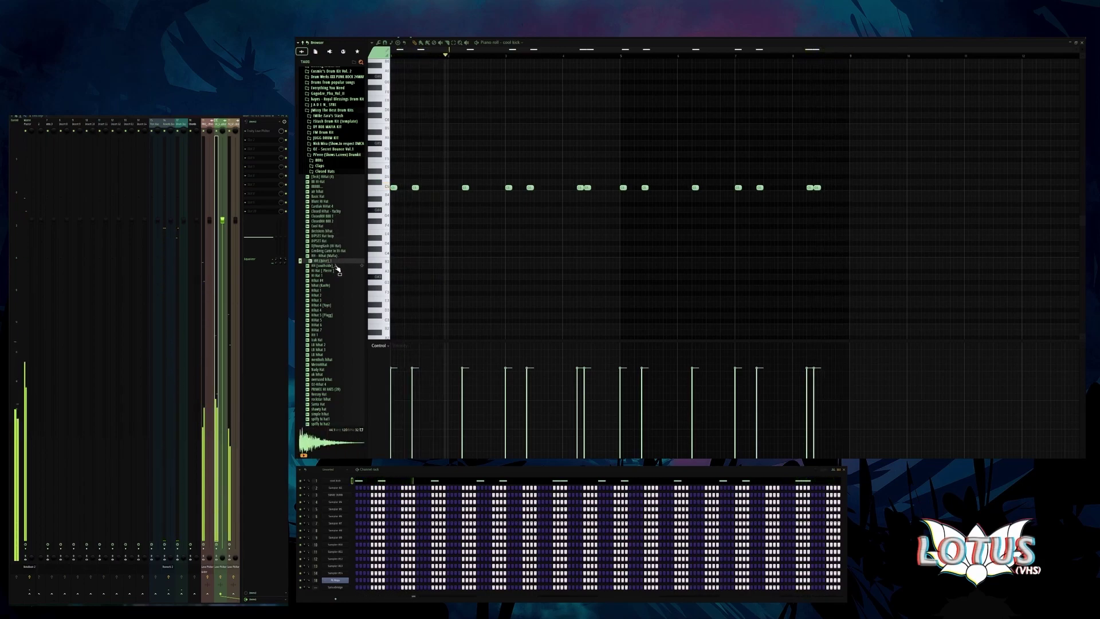
{"action": "key", "text": "Down"}
{"action": "key", "text": "Down"}
{"action": "key", "text": "Down"}
{"action": "key", "text": "Down"}
{"action": "key", "text": "Down"}
{"action": "key", "text": "Down"}
{"action": "key", "text": "Down"}
{"action": "key", "text": "Down"}
{"action": "key", "text": "Down"}
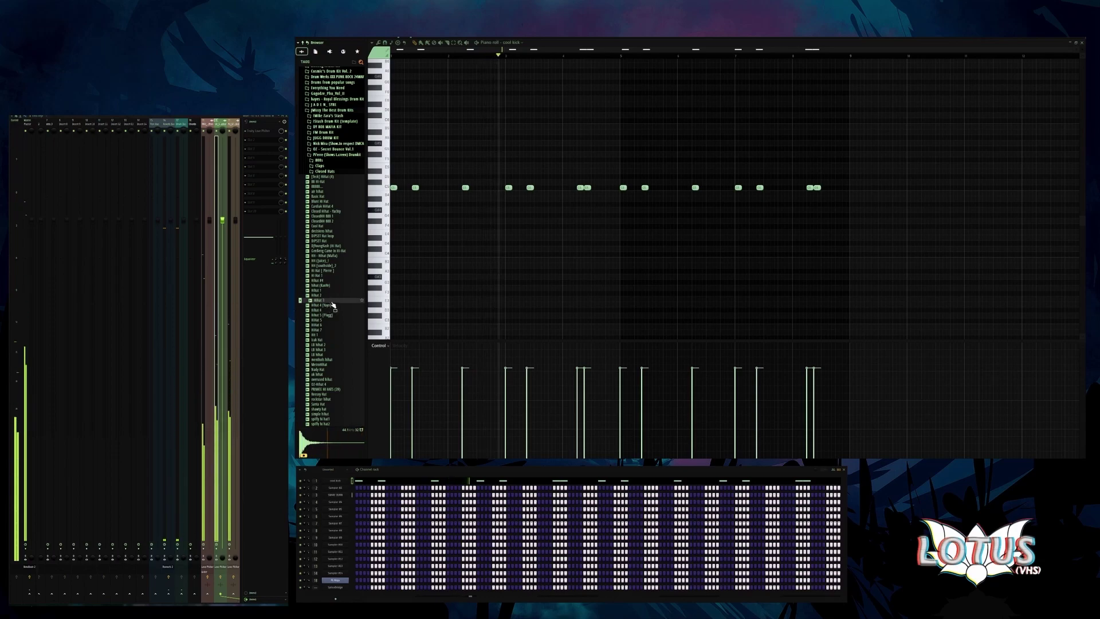
{"action": "key", "text": "Down"}
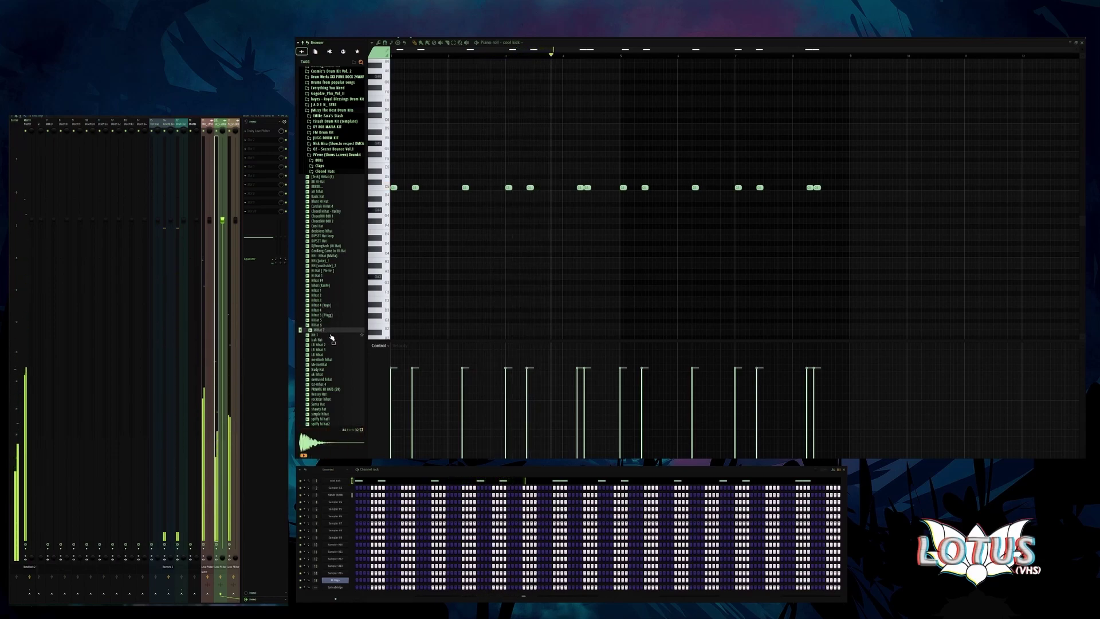
{"action": "key", "text": "Down"}
{"action": "key", "text": "Down"}
{"action": "key", "text": "Down"}
{"action": "key", "text": "Down"}
{"action": "key", "text": "Down"}
{"action": "key", "text": "Down"}
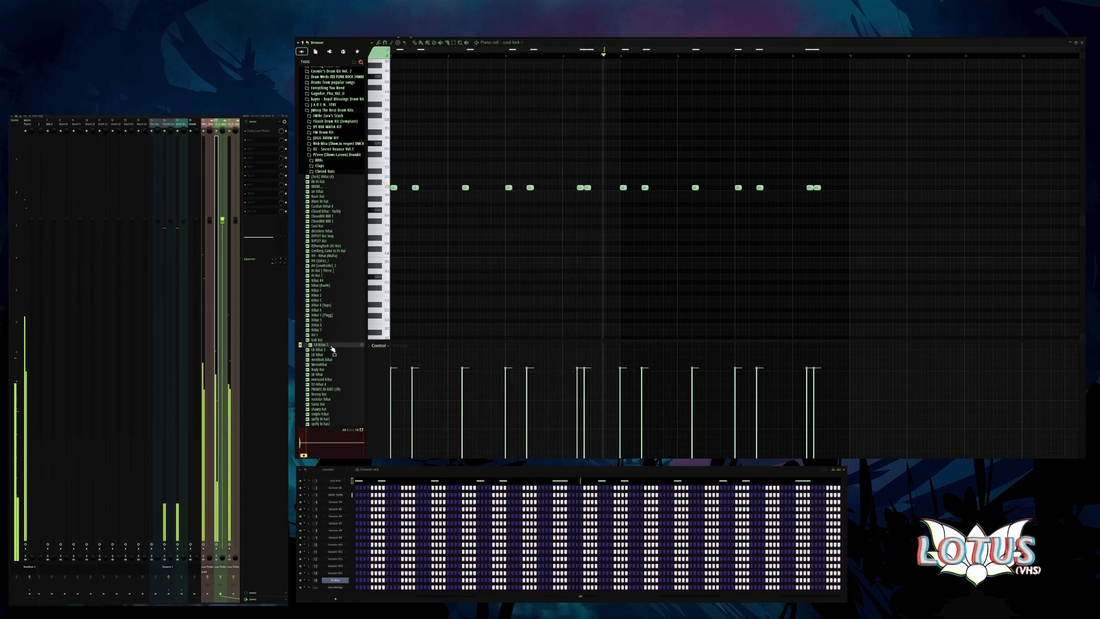
{"action": "key", "text": "Down"}
{"action": "key", "text": "Down"}
{"action": "key", "text": "Down"}
{"action": "key", "text": "Down"}
{"action": "key", "text": "Down"}
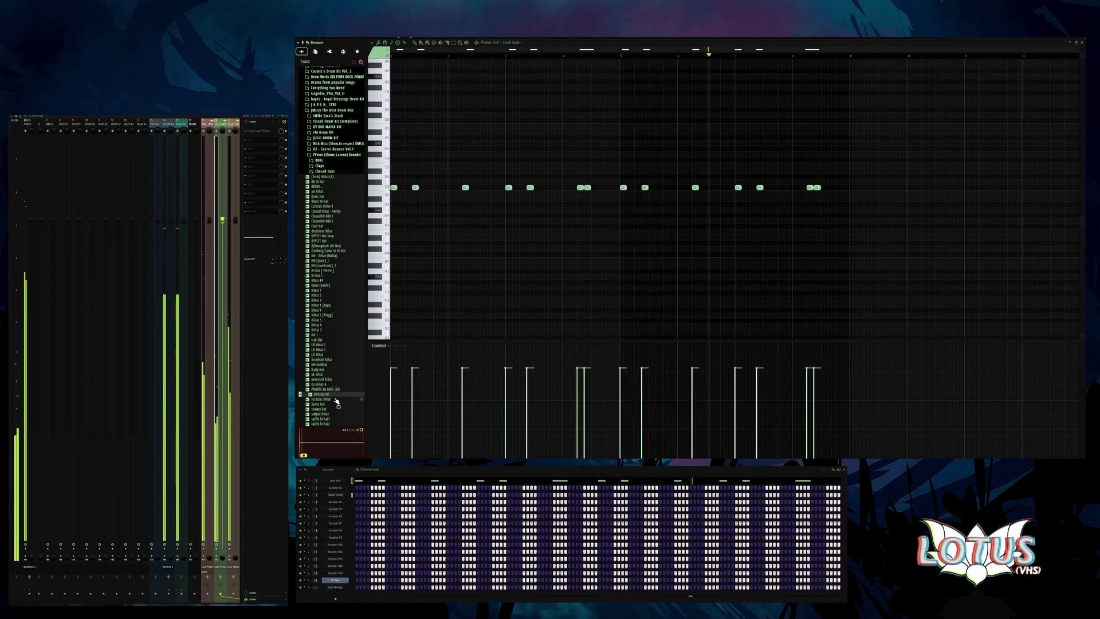
- Audition the remaining closed hats and load Zay Hi Hat into the fourth channel
{"action": "left_click", "coordinate": [328, 404]}
{"action": "key", "text": "Down"}
{"action": "key", "text": "Down"}
{"action": "key", "text": "Down"}
{"action": "key", "text": "Down"}
{"action": "key", "text": "Down"}
{"action": "key", "text": "Down"}
{"action": "key", "text": "Down"}
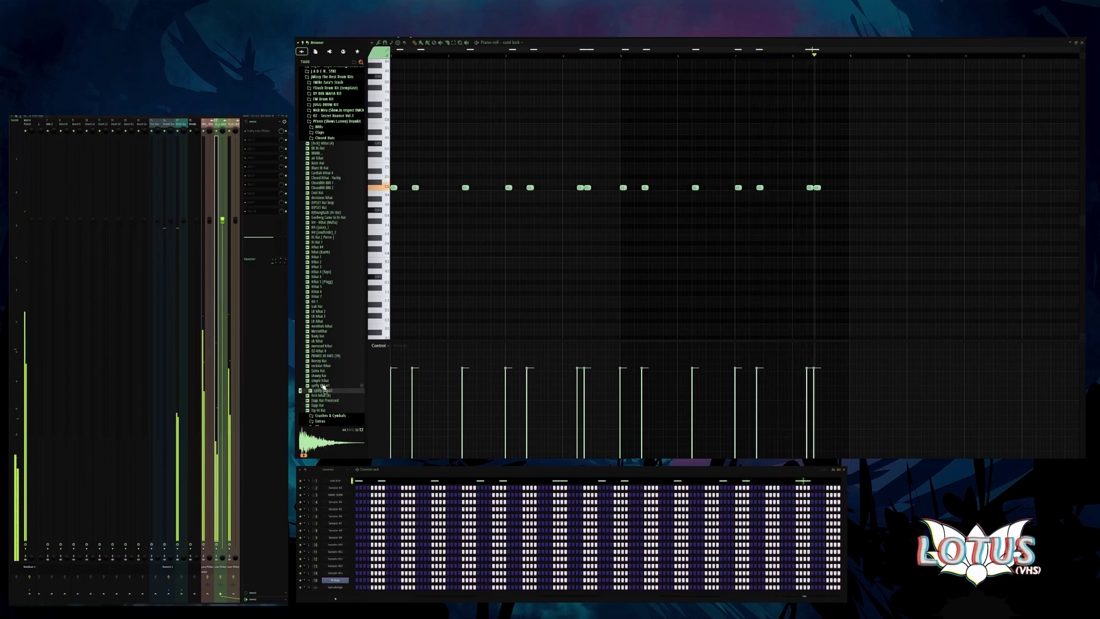
{"action": "left_click", "coordinate": [330, 411]}
{"action": "left_click_drag", "start_coordinate": [331, 414], "coordinate": [406, 290]}
{"action": "left_click_drag", "start_coordinate": [341, 494], "coordinate": [342, 502]}
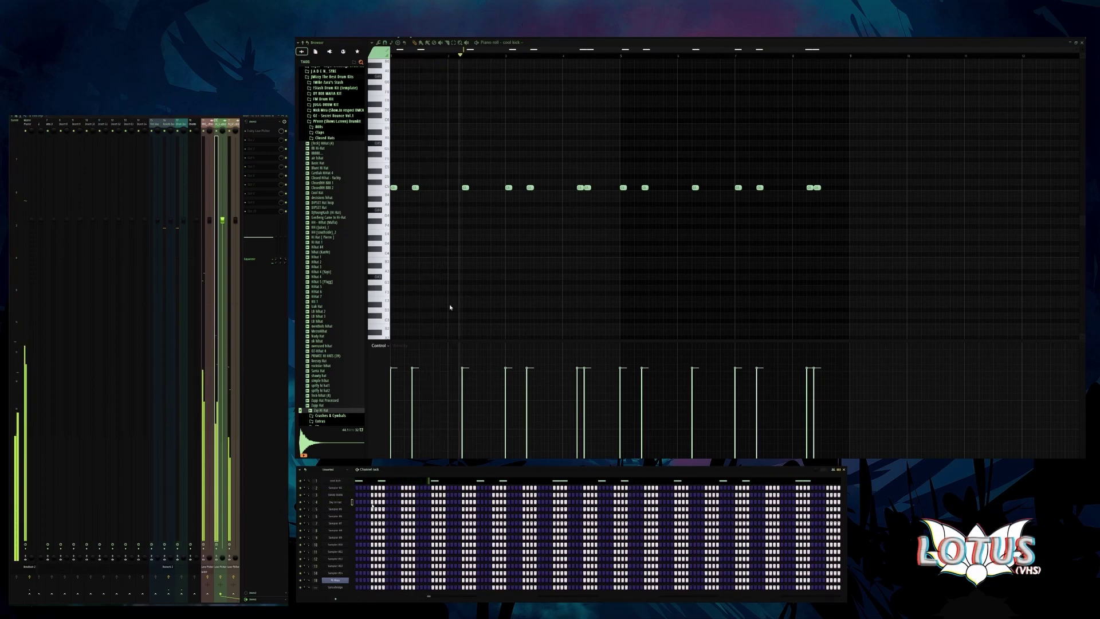
- Draw four Zay Hi Hat notes on one pitch across the first half of the pattern, offset from the kicks
{"action": "left_click", "coordinate": [400, 188]}
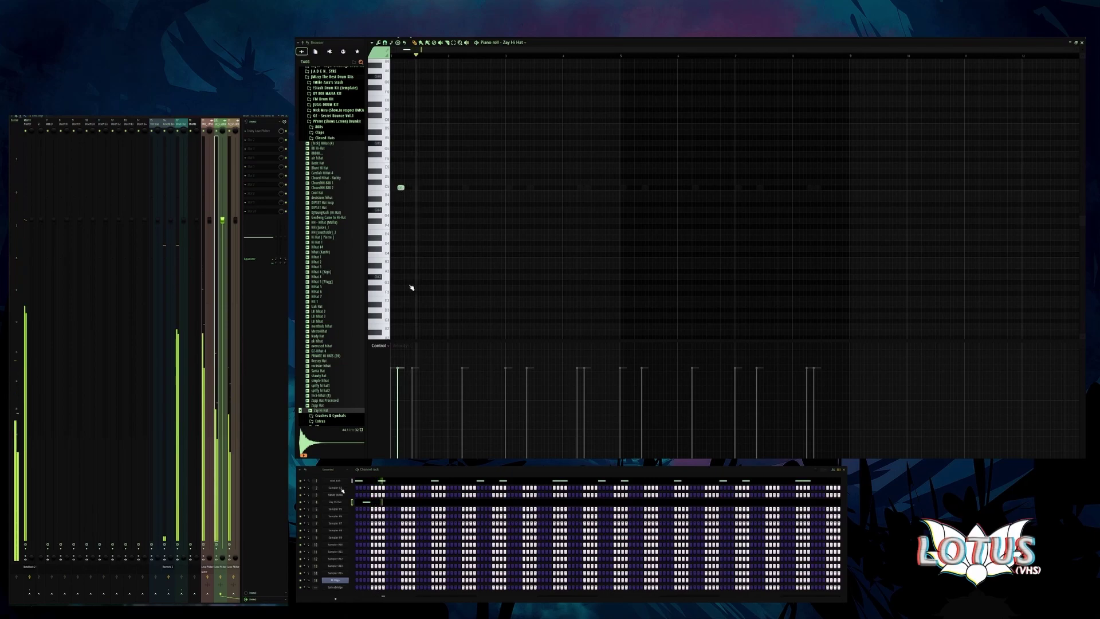
{"action": "left_click", "coordinate": [473, 188]}
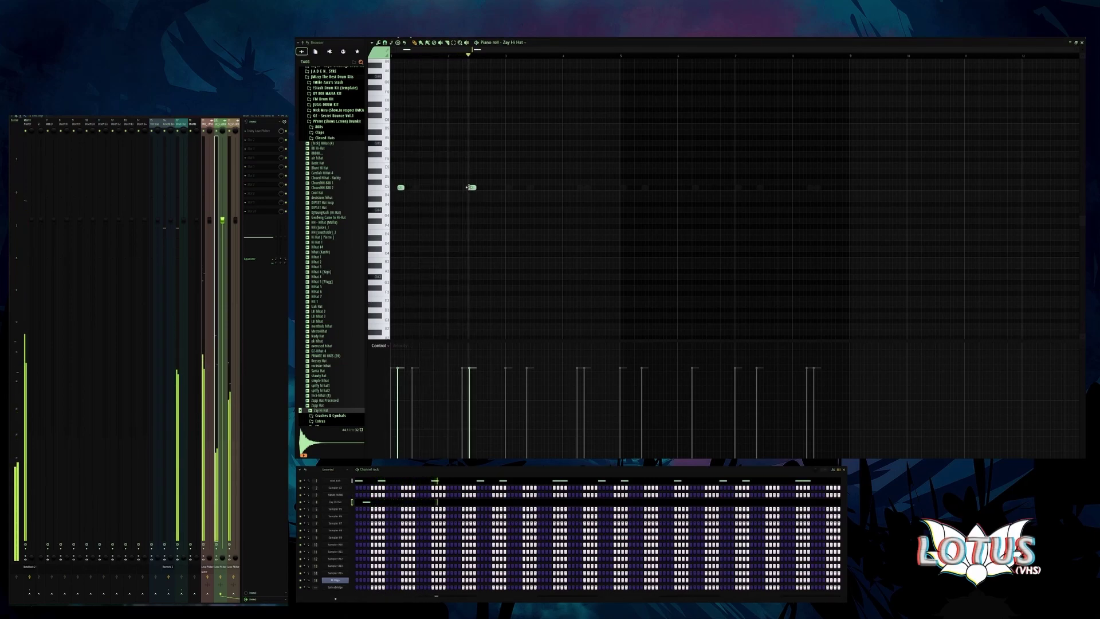
{"action": "left_click", "coordinate": [515, 189]}
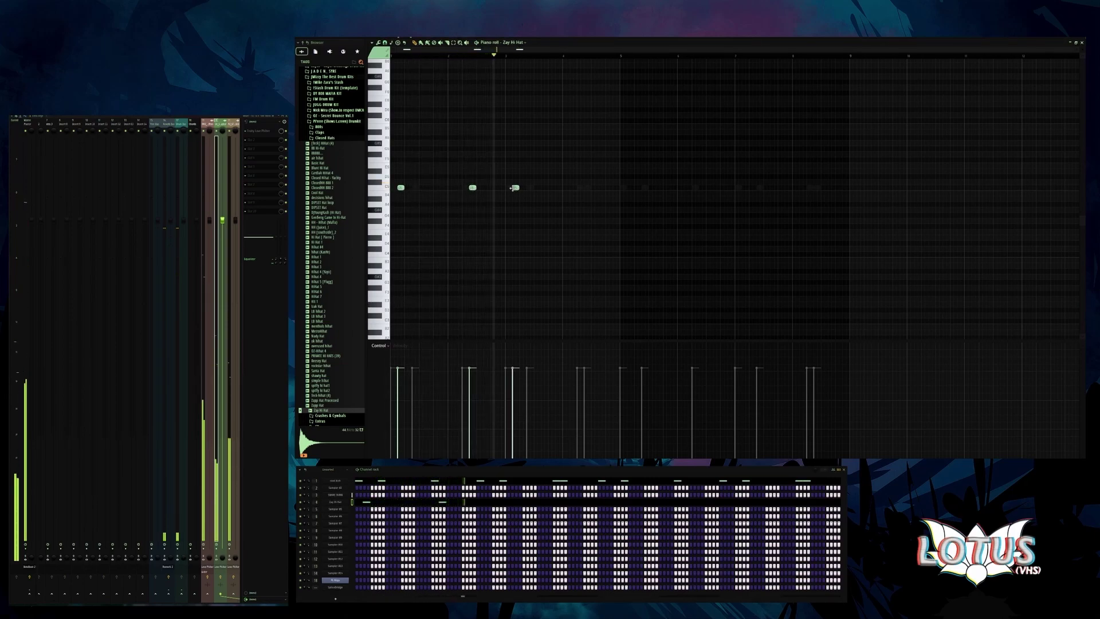
{"action": "left_click", "coordinate": [586, 187]}
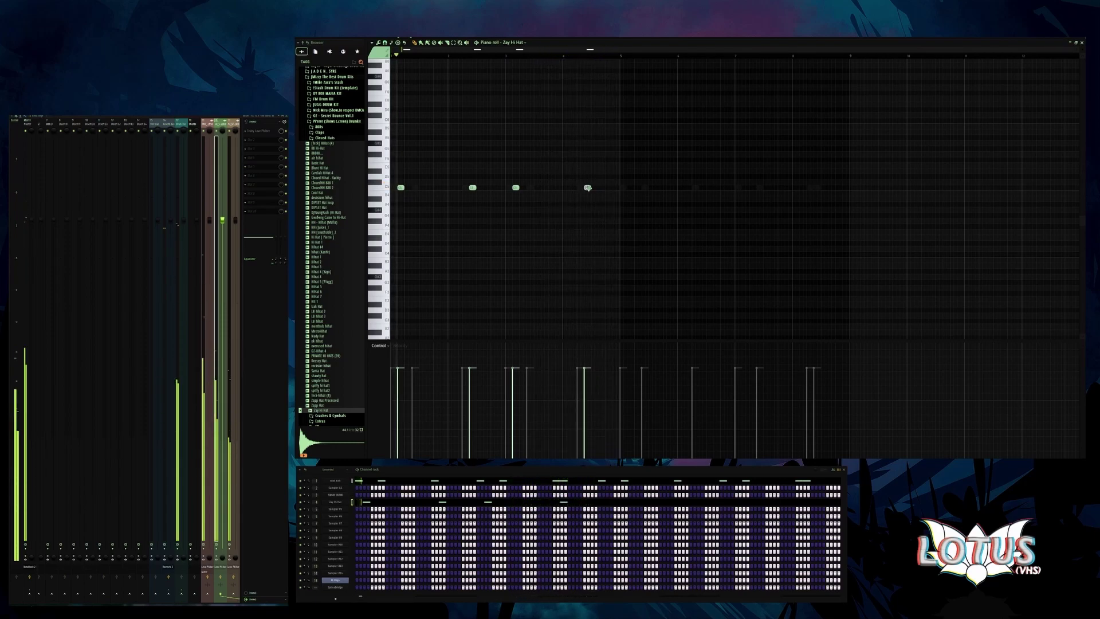
- Duplicate the four hat notes into the second half of the pattern on the same row
{"action": "left_click_drag", "start_coordinate": [602, 186], "coordinate": [454, 201]}
{"action": "left_click_drag", "start_coordinate": [619, 184], "coordinate": [583, 196]}
{"action": "key", "text": "ctrl+a"}
{"action": "left_click_drag", "start_coordinate": [400, 190], "coordinate": [629, 199]}
{"action": "left_click", "coordinate": [628, 201]}
{"action": "left_click", "coordinate": [594, 165]}
{"action": "left_click", "coordinate": [599, 171]}
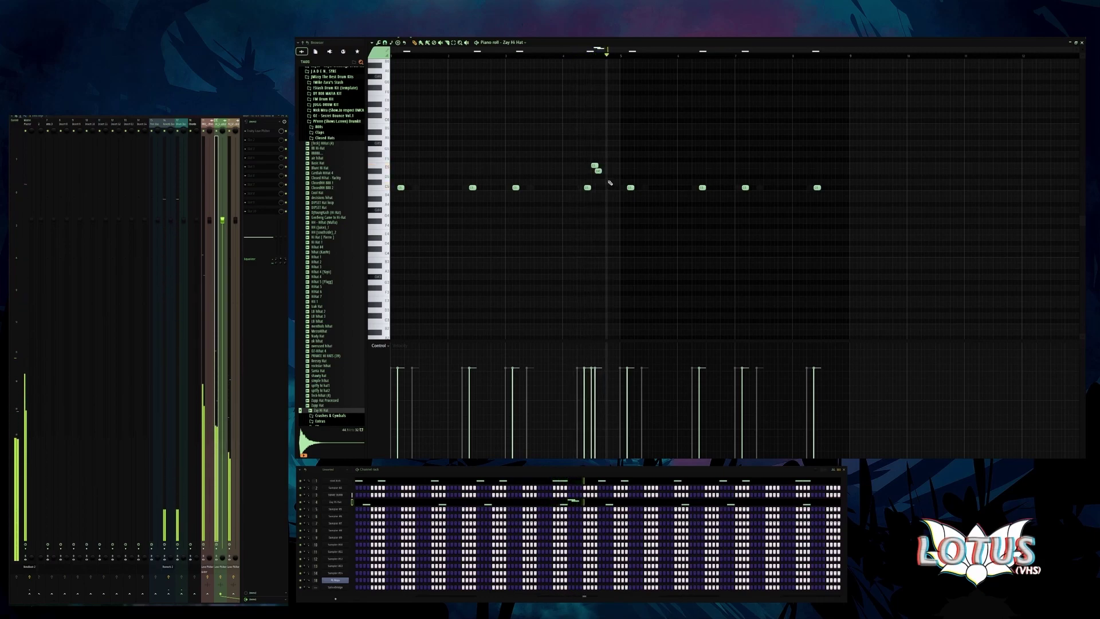
{"action": "key", "text": "space"}
{"action": "right_click", "coordinate": [594, 165]}
{"action": "right_click", "coordinate": [598, 171]}
{"action": "scroll", "coordinate": [601, 205], "scroll_direction": "up", "scroll_amount": 2}
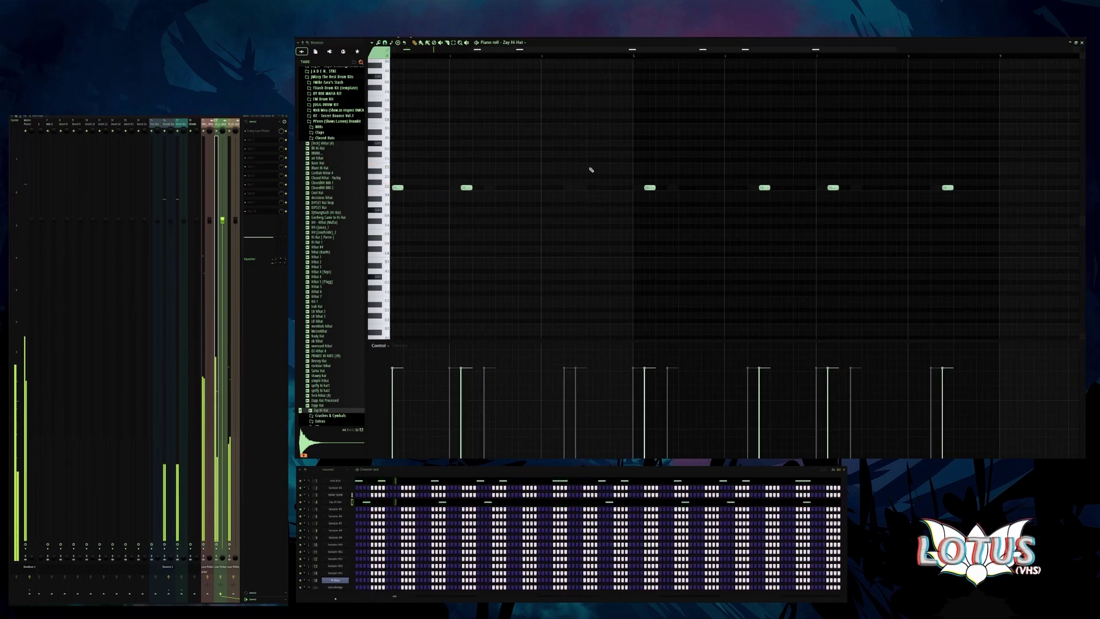
{"action": "scroll", "coordinate": [585, 194], "scroll_direction": "down", "scroll_amount": 1}
{"action": "key", "text": "space"}
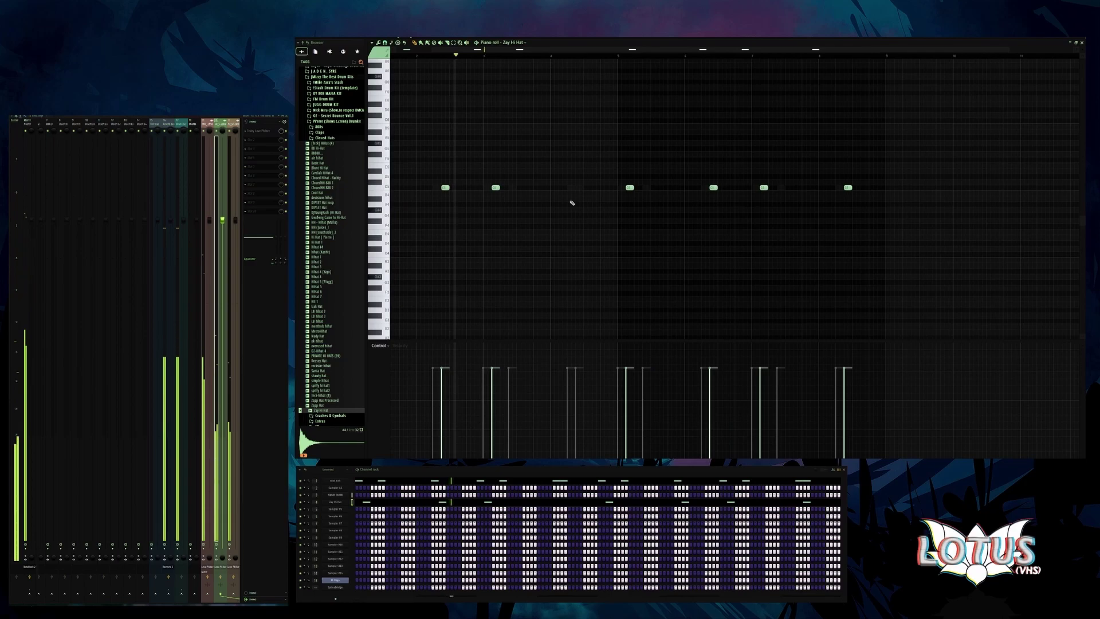
- Redraw the fourth hat note and remove the two doubled notes from the cool kick part
{"action": "left_click", "coordinate": [576, 187]}
{"action": "double_click", "coordinate": [572, 188]}
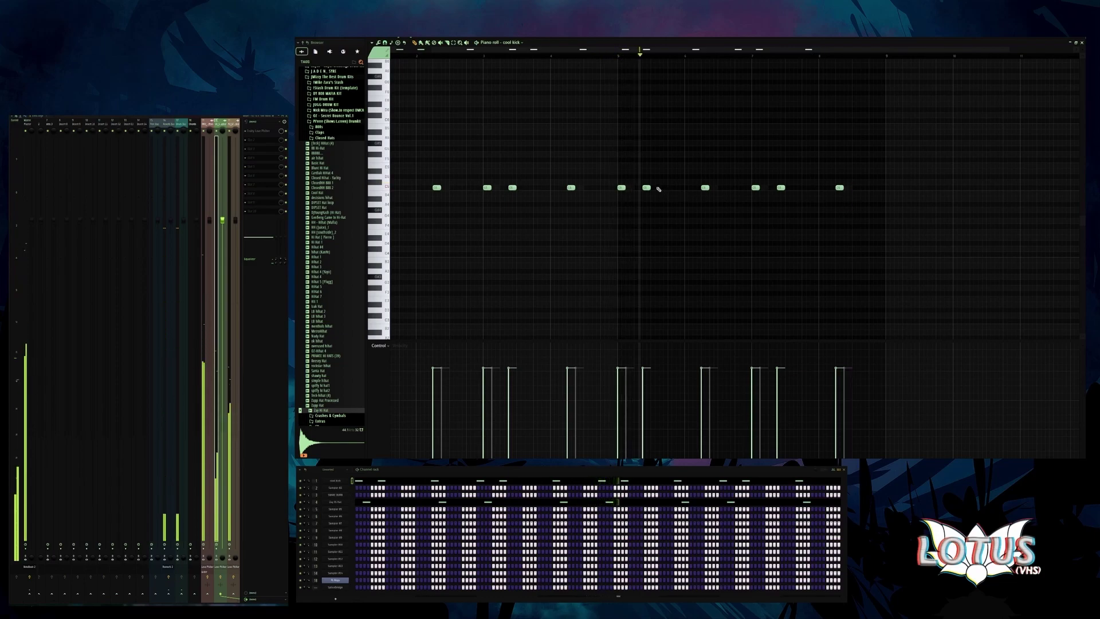
{"action": "double_click", "coordinate": [629, 188]}
- Add a hat note after the sixth one and a fast roll of short hats at the pattern's end
{"action": "left_click", "coordinate": [730, 188]}
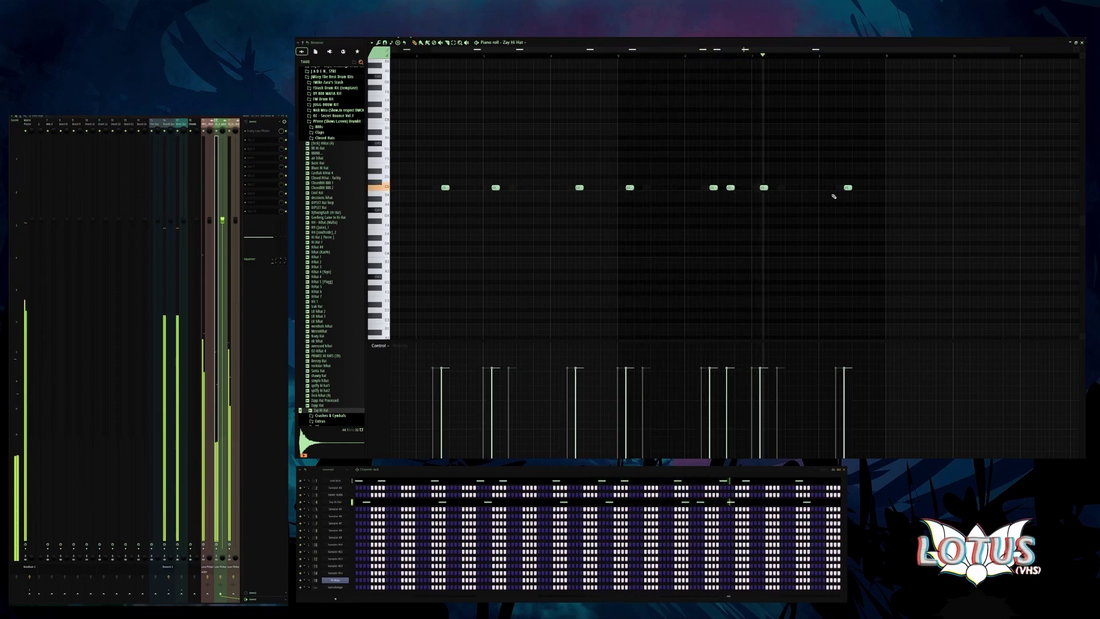
{"action": "left_click", "coordinate": [861, 187]}
{"action": "mouse_move", "coordinate": [862, 187]}
{"action": "left_mouse_down"}
{"action": "mouse_move", "coordinate": [895, 201]}
{"action": "mouse_move", "coordinate": [898, 222]}
{"action": "mouse_move", "coordinate": [837, 180]}
{"action": "left_mouse_up"}
{"action": "scroll", "coordinate": [895, 203], "scroll_direction": "down", "scroll_amount": 1}
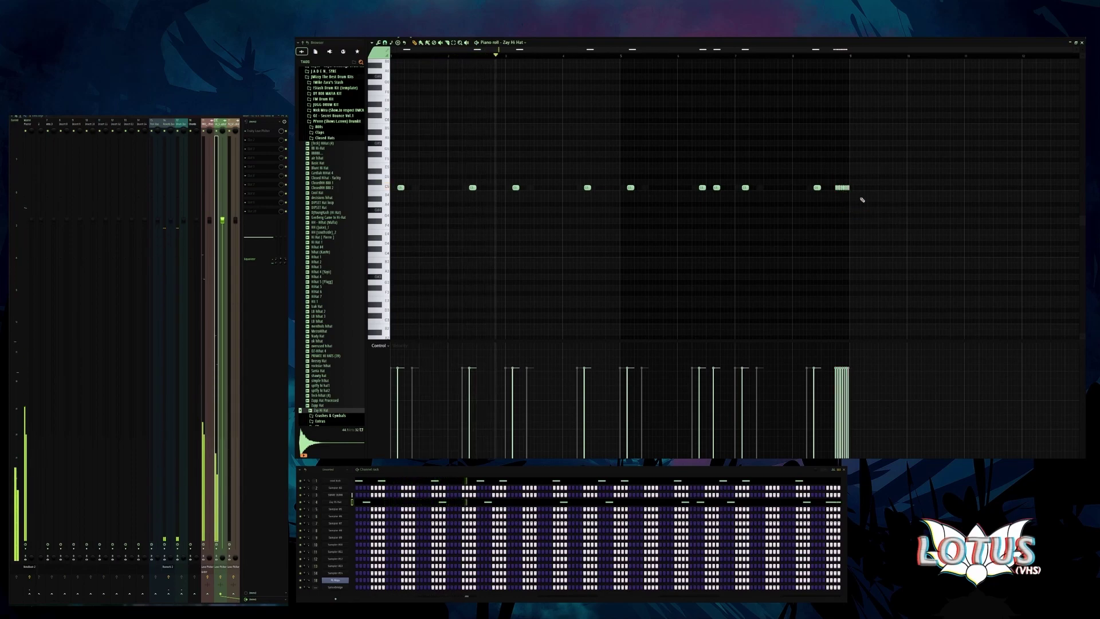
- Move the hat roll ahead of the last hat note and add extra hat notes near the start of the pattern
{"action": "left_click_drag", "start_coordinate": [838, 186], "coordinate": [783, 192]}
{"action": "key", "text": "ctrl+d"}
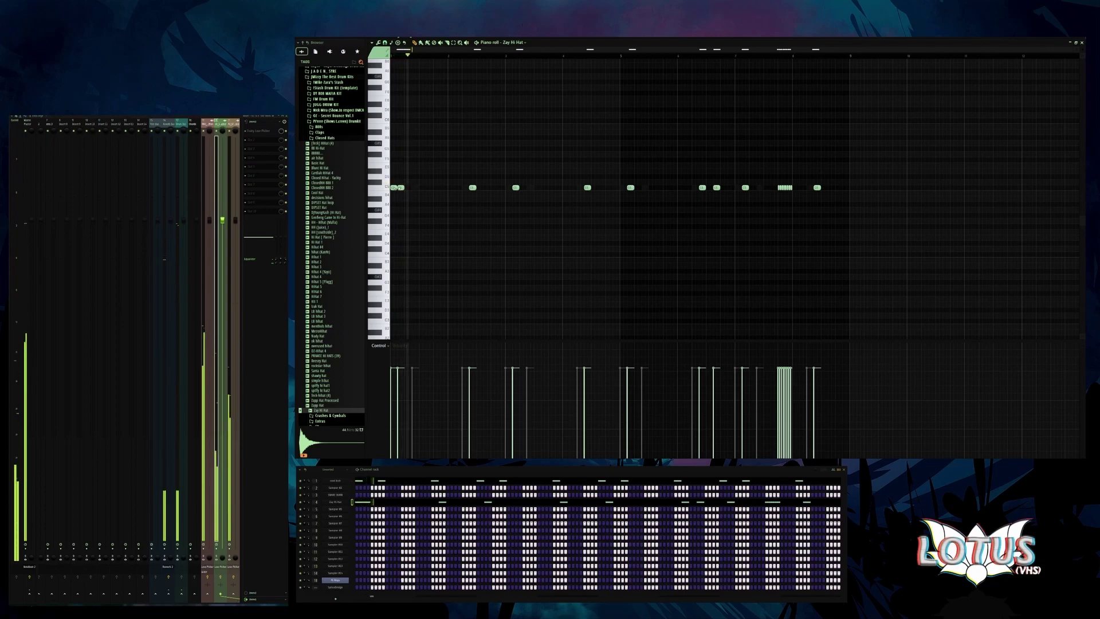
{"action": "left_click", "coordinate": [436, 188]}
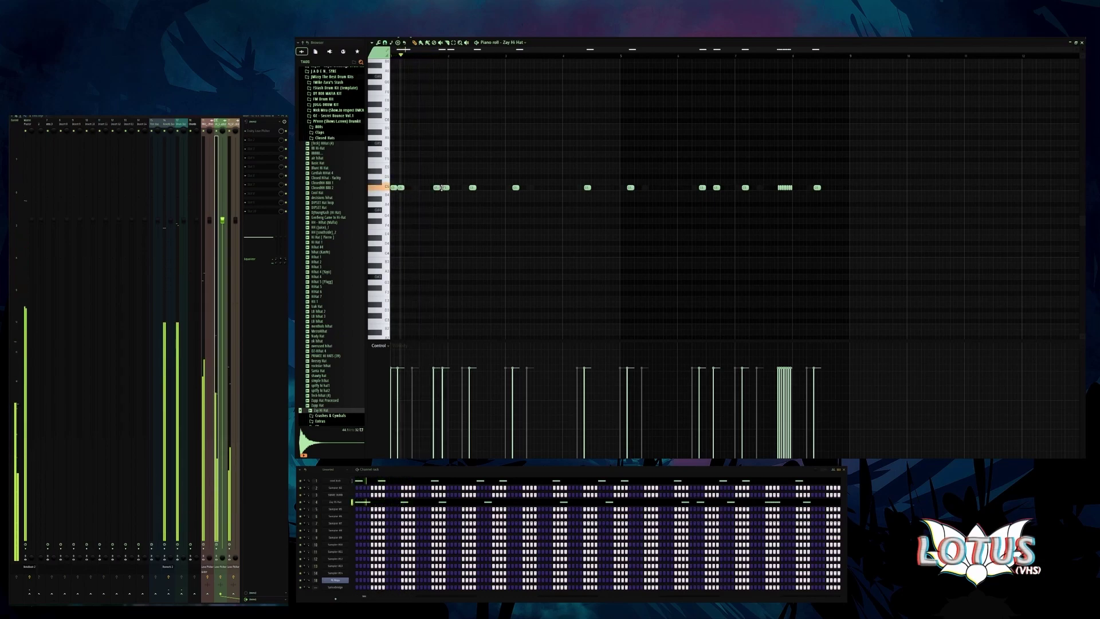
{"action": "left_click_drag", "start_coordinate": [480, 186], "coordinate": [477, 186]}
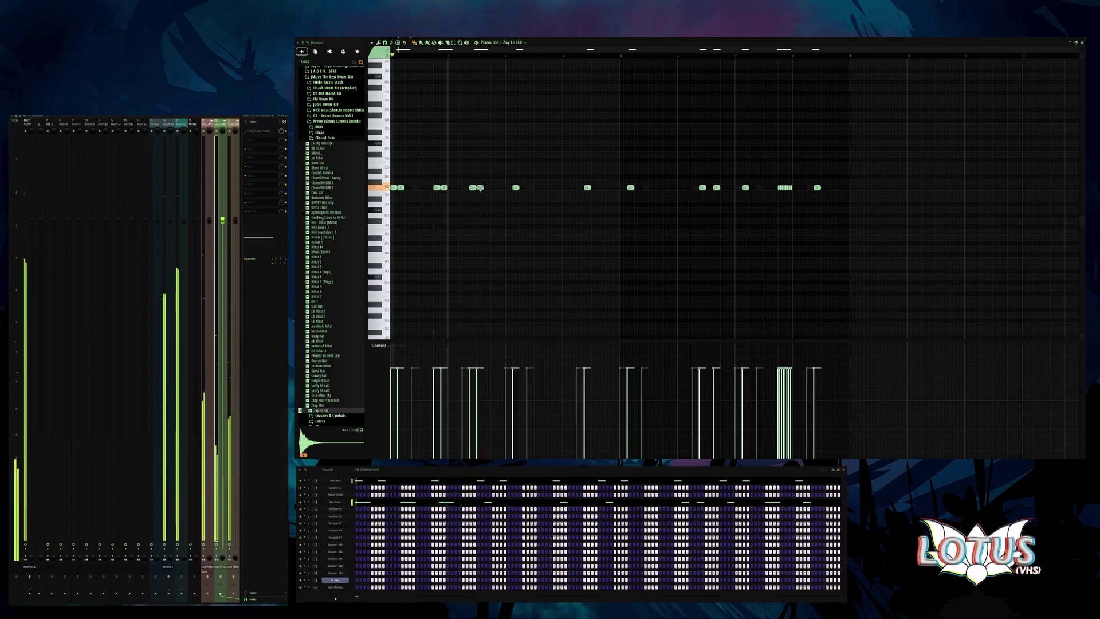
{"action": "right_click", "coordinate": [480, 187]}
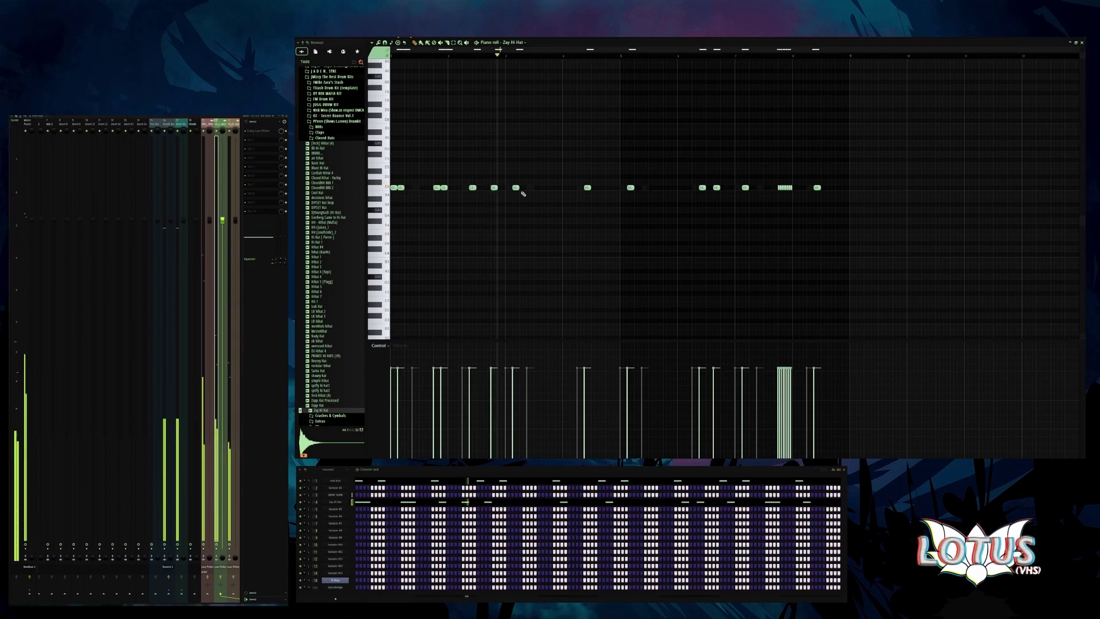
- Delete all hat notes after the first five, then duplicate that opening section directly after itself
{"action": "left_click_drag", "start_coordinate": [863, 231], "coordinate": [544, 144]}
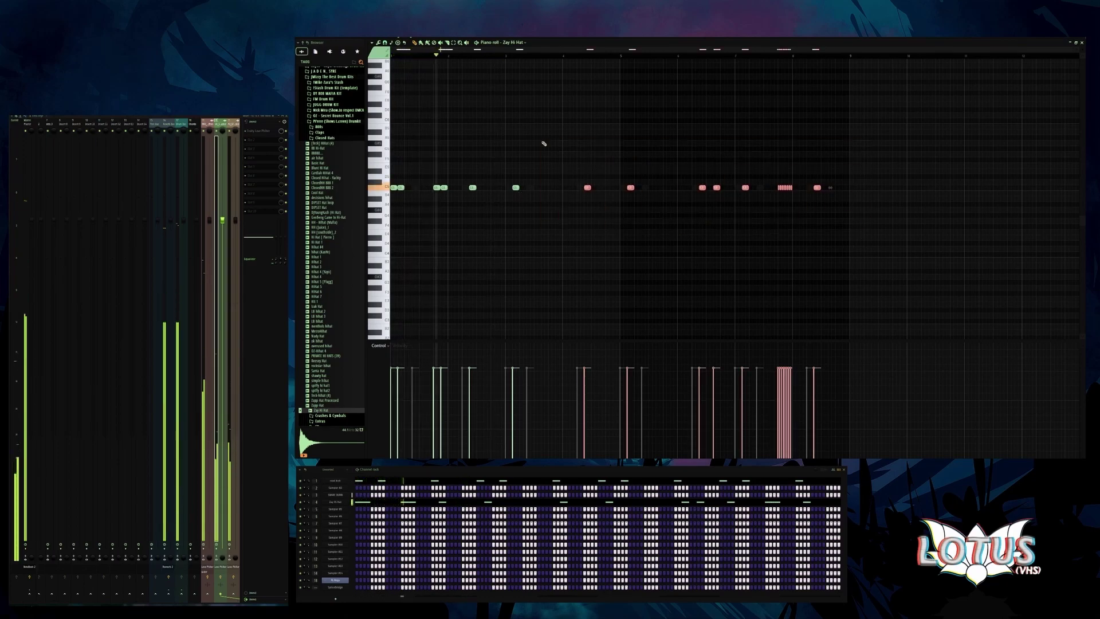
{"action": "key", "text": "Delete"}
{"action": "right_click", "coordinate": [516, 187]}
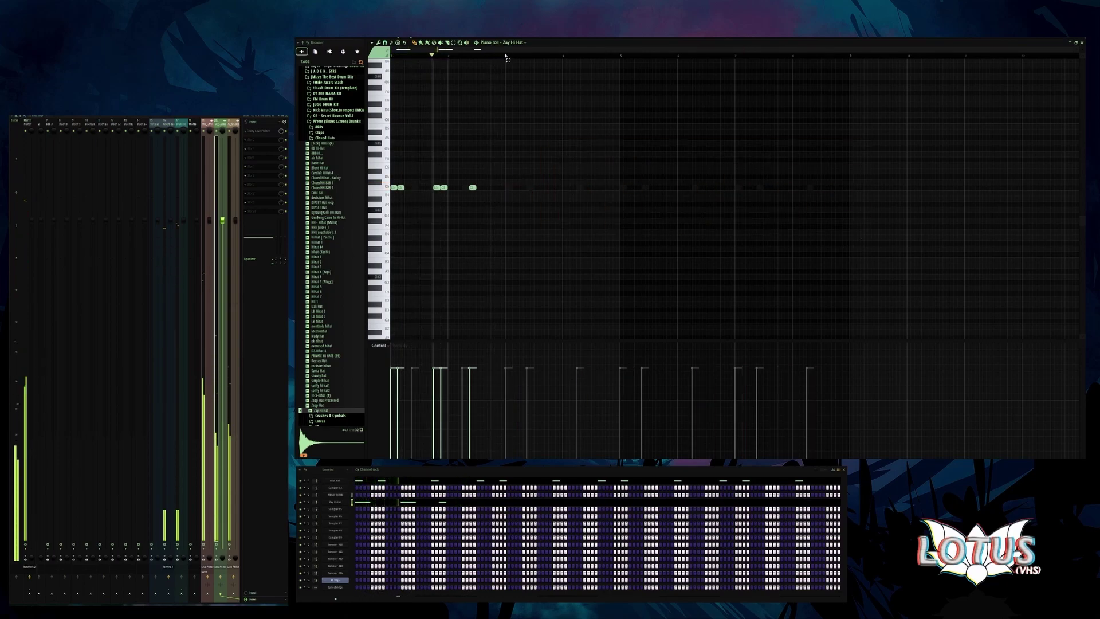
{"action": "left_click_drag", "start_coordinate": [506, 56], "coordinate": [391, 56]}
{"action": "key", "text": "ctrl+b"}
- Cut all the Zay Hi Hat notes, paste them into another pattern and move them to its start
{"action": "left_click_drag", "start_coordinate": [644, 123], "coordinate": [386, 216]}
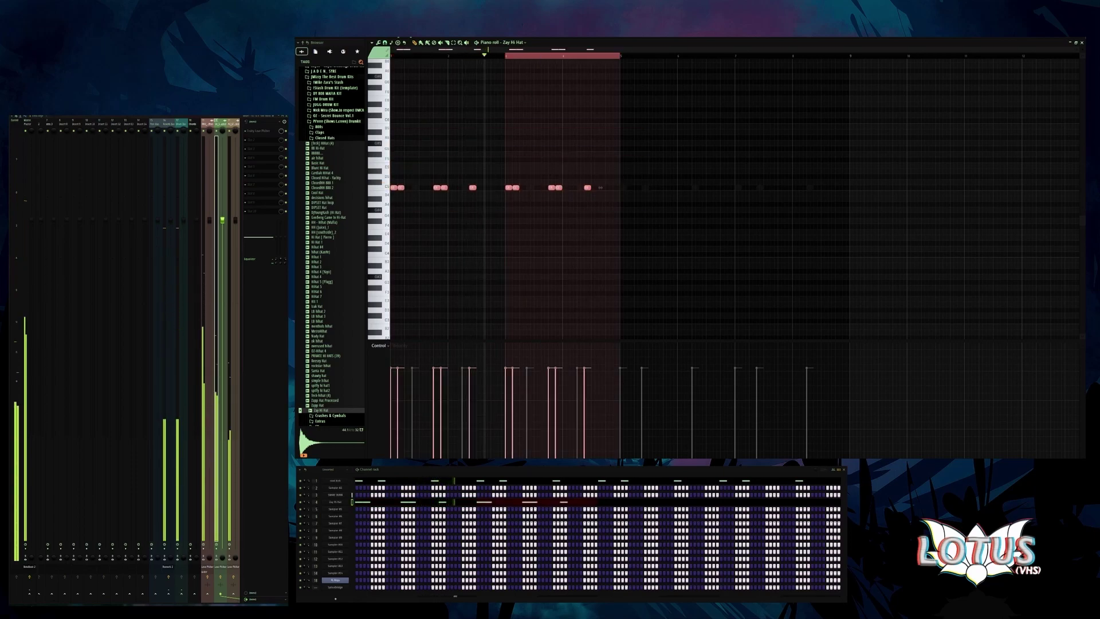
{"action": "key", "text": "Delete"}
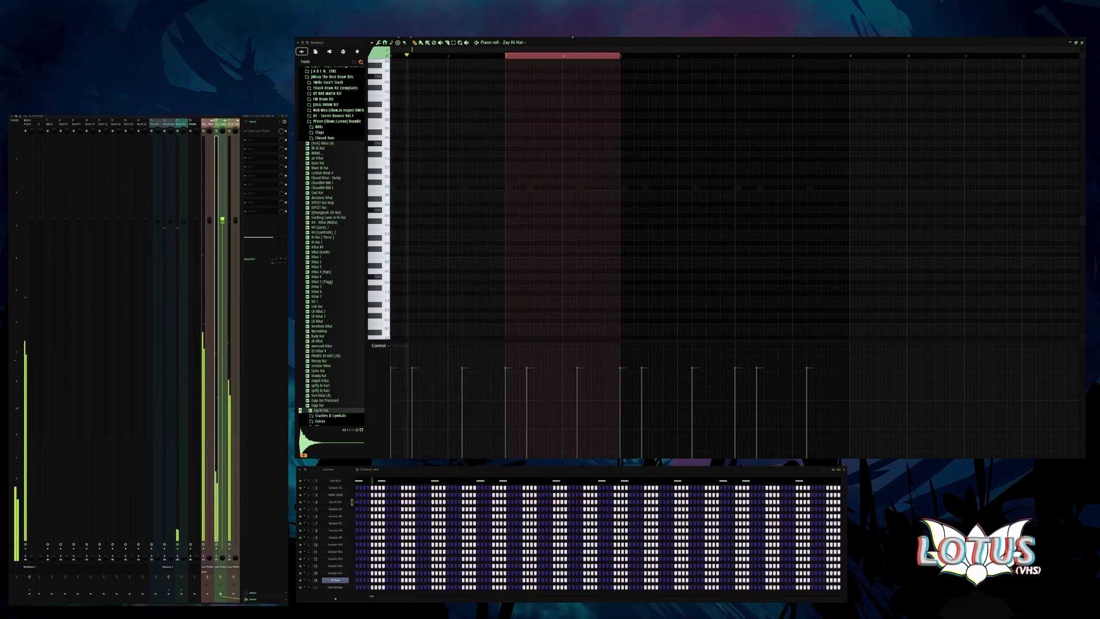
{"action": "key", "text": "space"}
{"action": "key", "text": "ctrl+v"}
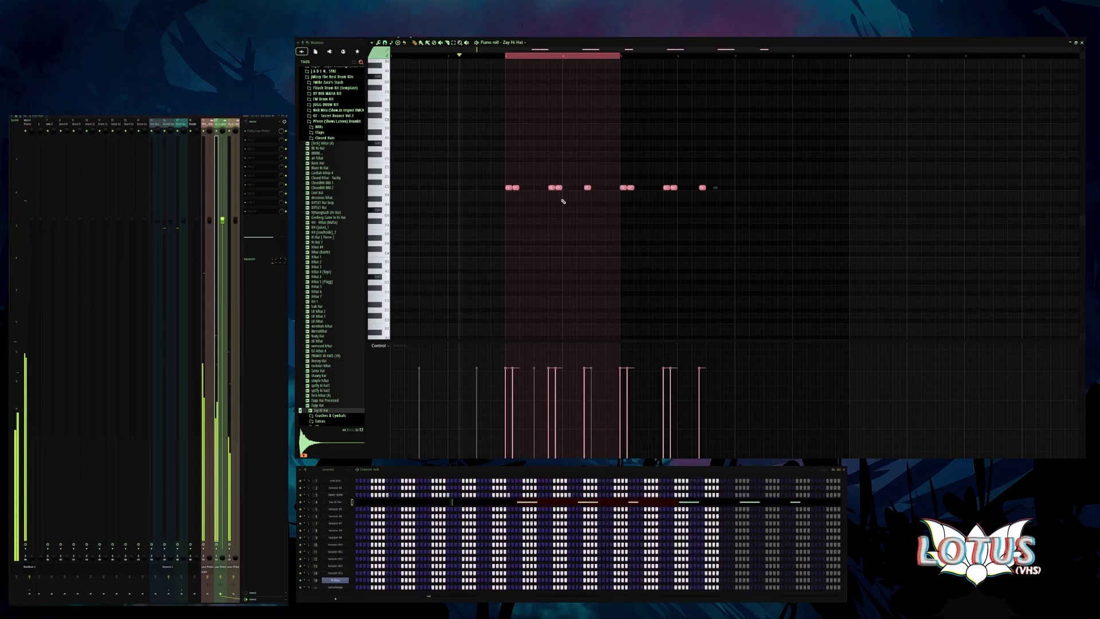
{"action": "left_click_drag", "start_coordinate": [515, 189], "coordinate": [343, 189]}
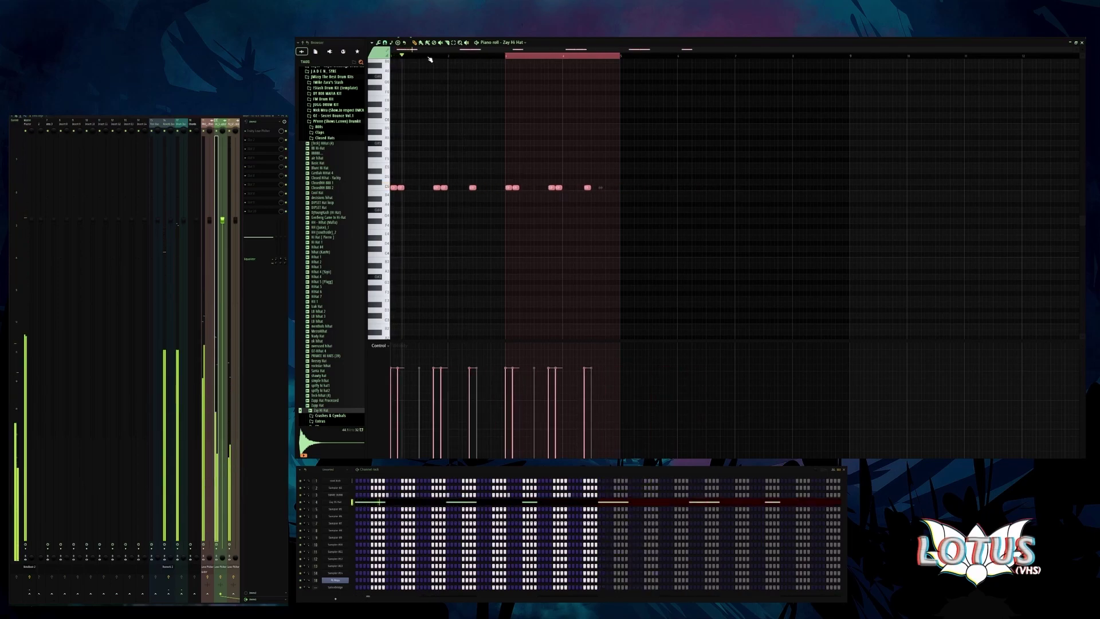
{"action": "left_click", "coordinate": [430, 58]}
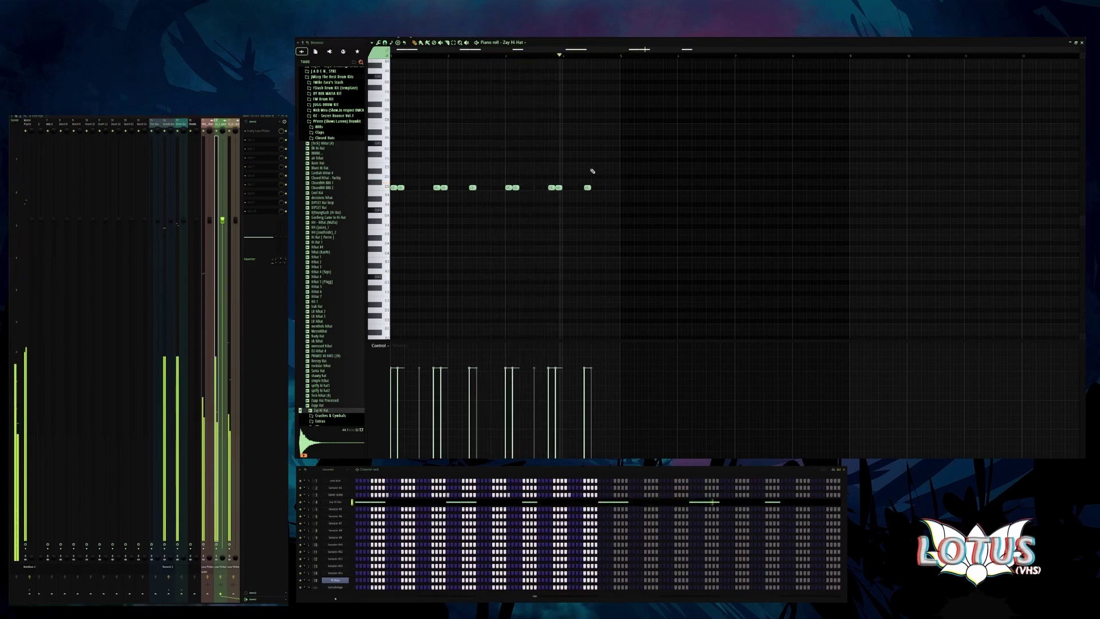
{"action": "left_click", "coordinate": [606, 188]}
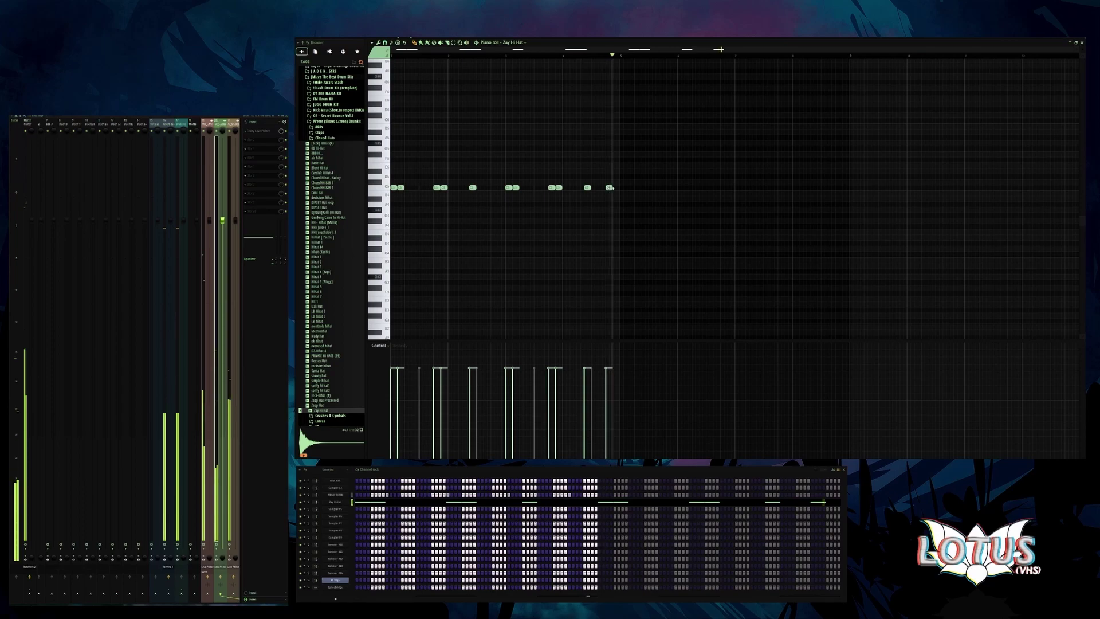
{"action": "right_click", "coordinate": [608, 187]}
{"action": "scroll", "coordinate": [601, 193], "scroll_direction": "up", "scroll_amount": 2}
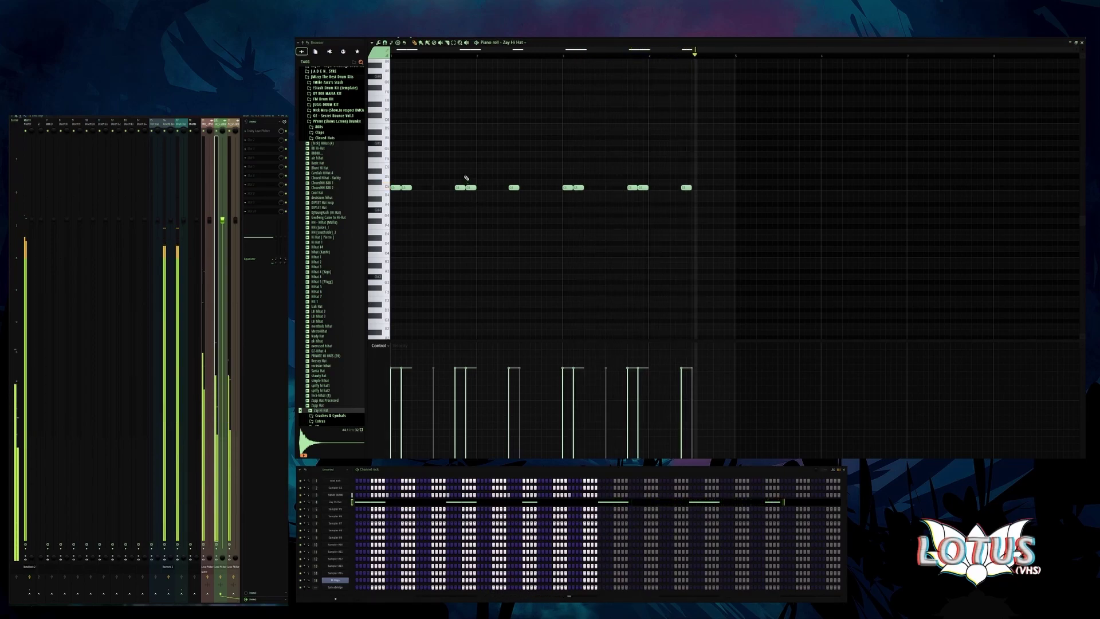
- Thin out the Zay Hi Hat pattern to four notes, removing the paired and leading hats in both halves
{"action": "right_click", "coordinate": [406, 188]}
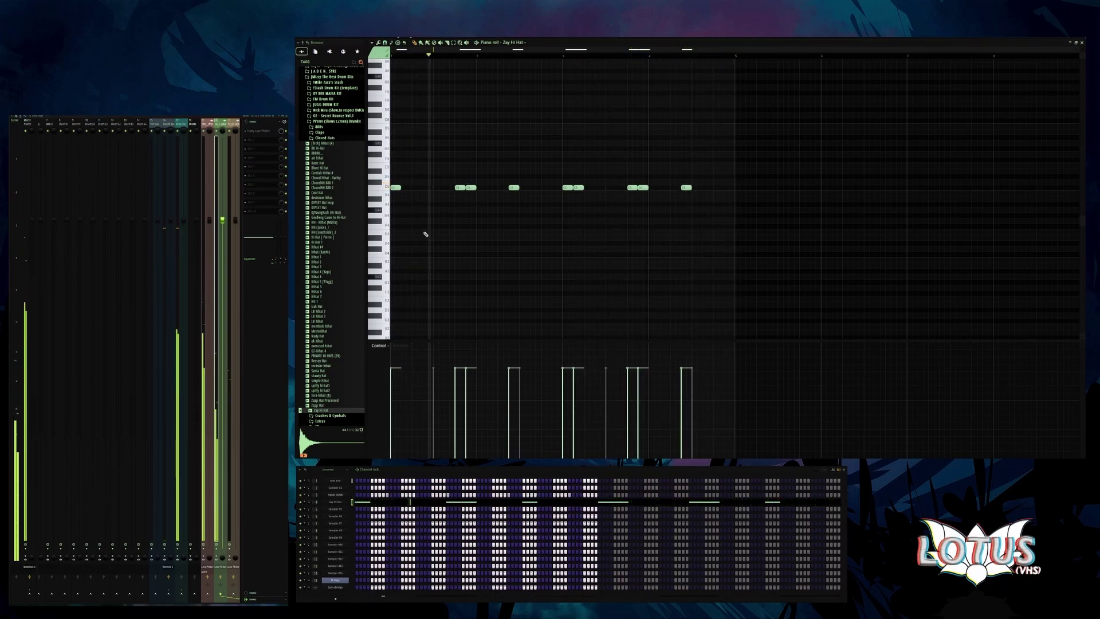
{"action": "left_click", "coordinate": [402, 187]}
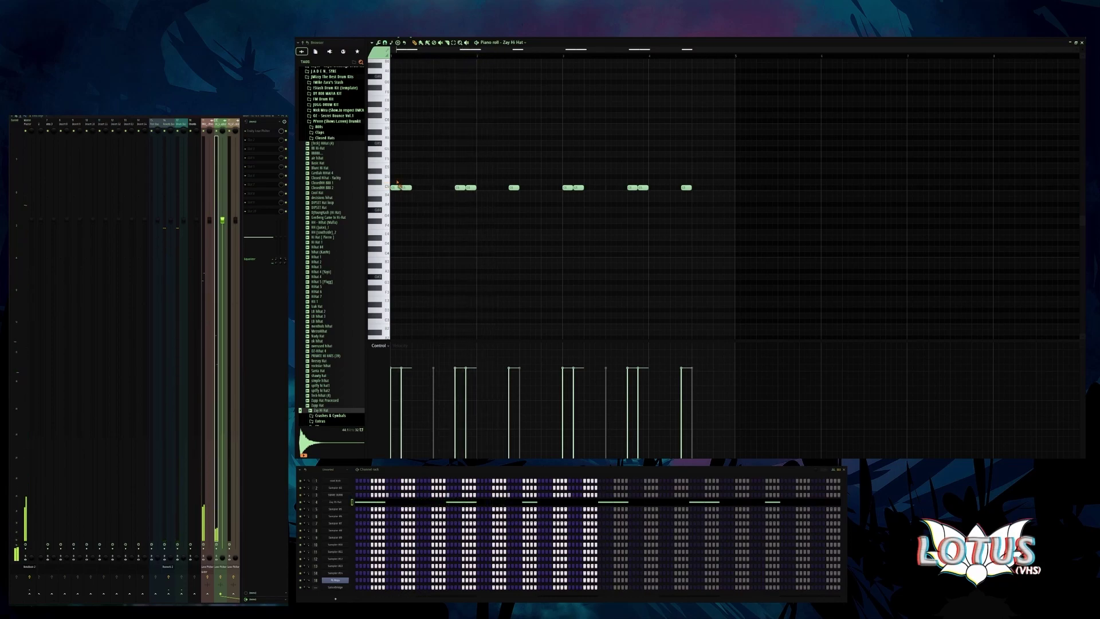
{"action": "right_click", "coordinate": [464, 187]}
{"action": "right_click", "coordinate": [634, 187]}
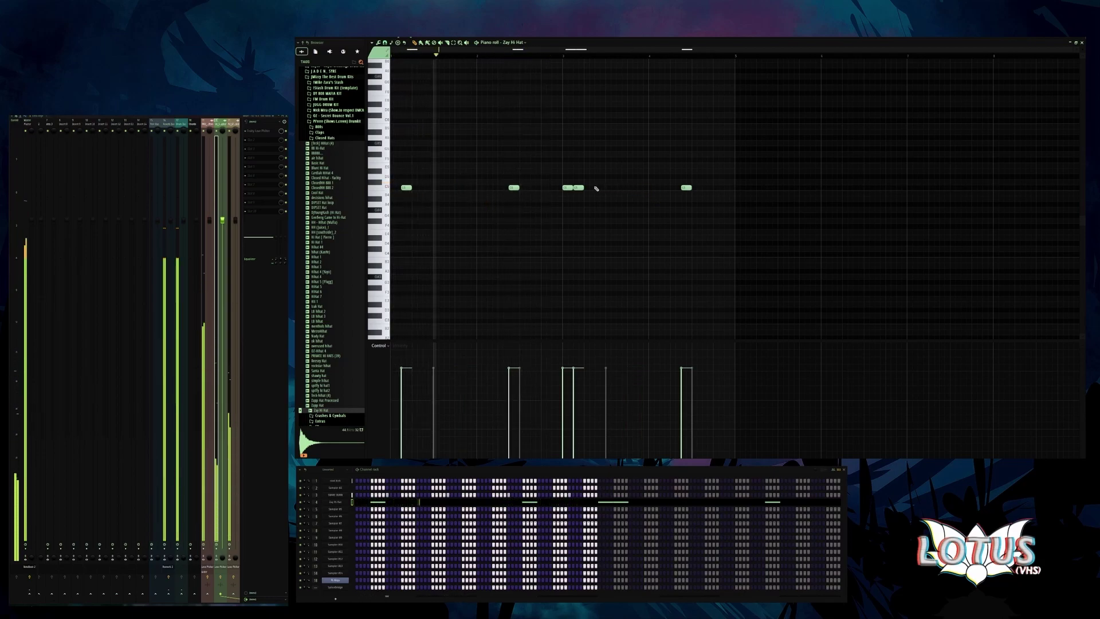
{"action": "right_click", "coordinate": [569, 186]}
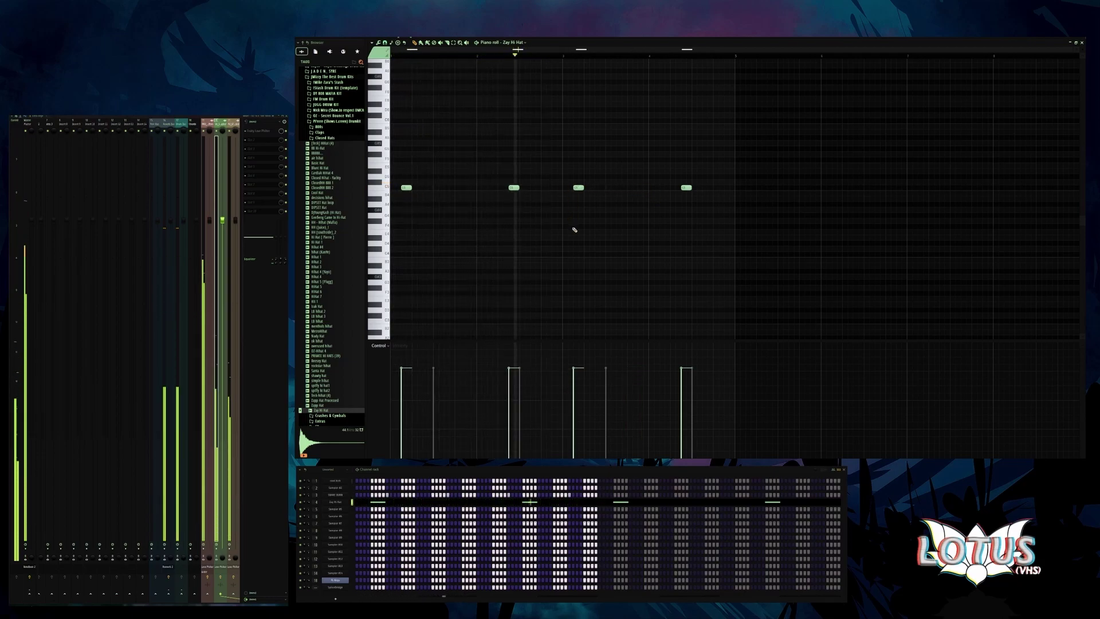
{"action": "scroll", "coordinate": [581, 218], "scroll_direction": "up", "scroll_amount": 2}
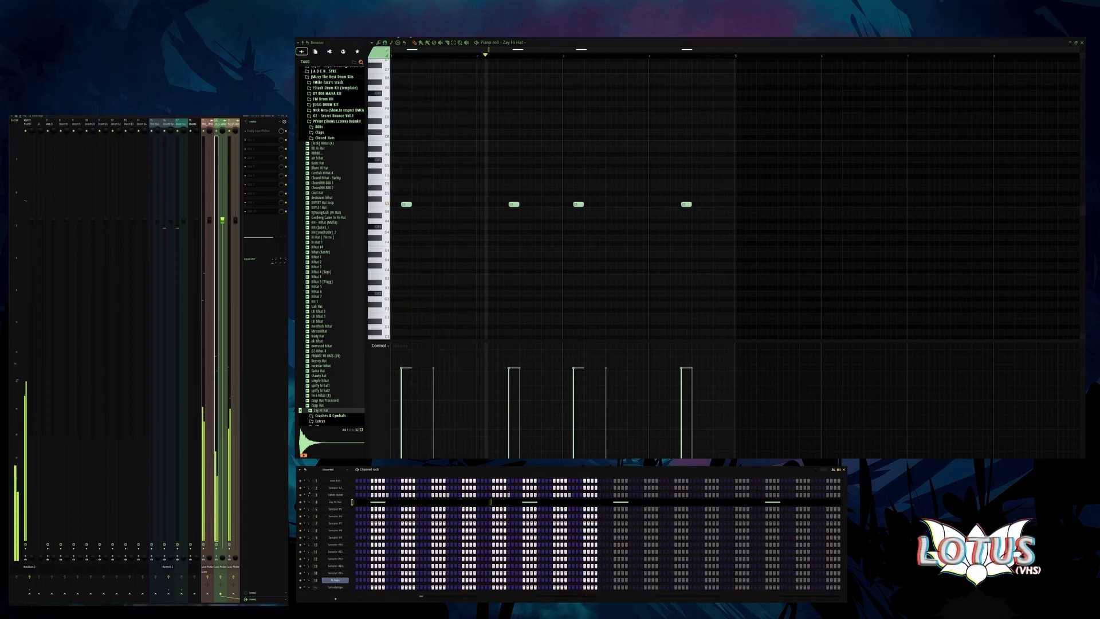
- Audition the drum kit's open hats and load the Teck openhihat (juice) sample into the channel below the hi-hat
{"action": "left_click", "coordinate": [331, 138]}
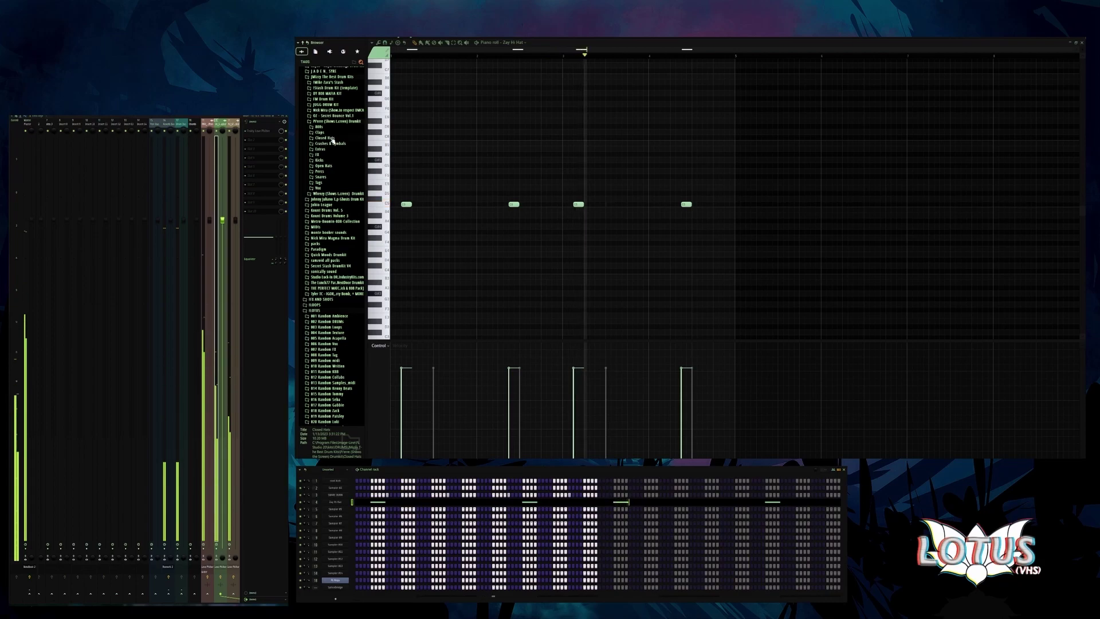
{"action": "left_click", "coordinate": [324, 166]}
{"action": "left_click", "coordinate": [328, 187]}
{"action": "left_click", "coordinate": [331, 210]}
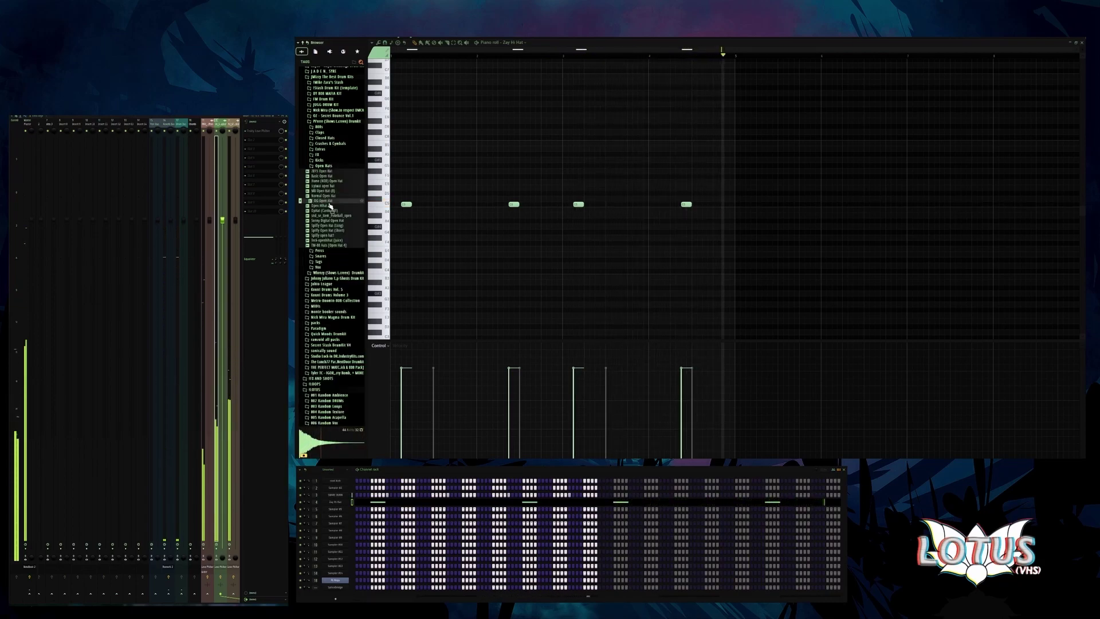
{"action": "left_click", "coordinate": [332, 225]}
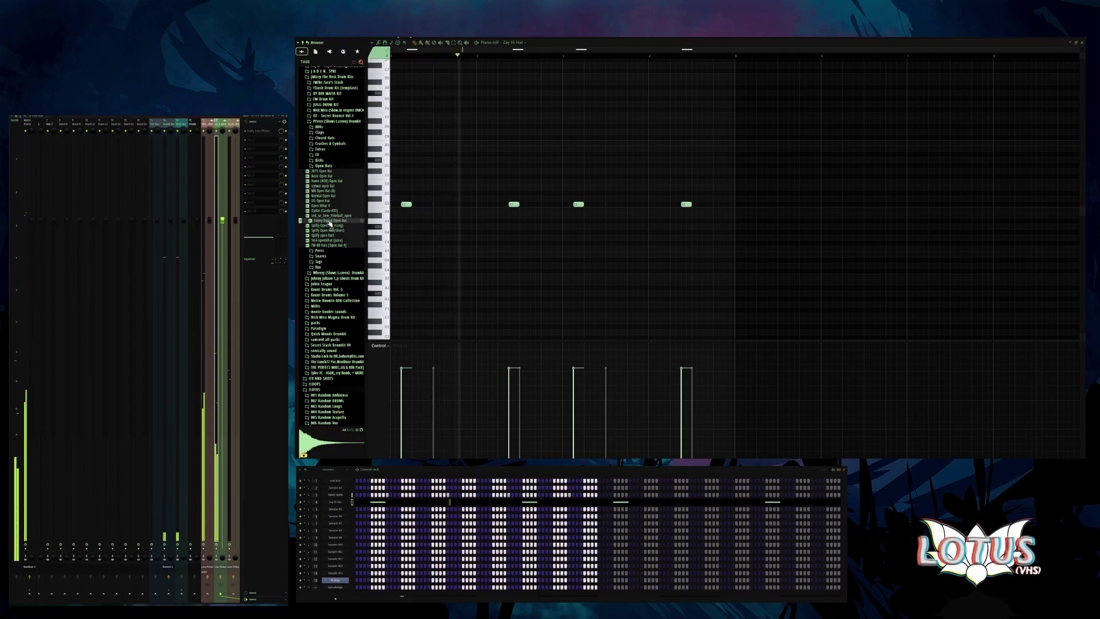
{"action": "left_click", "coordinate": [333, 245]}
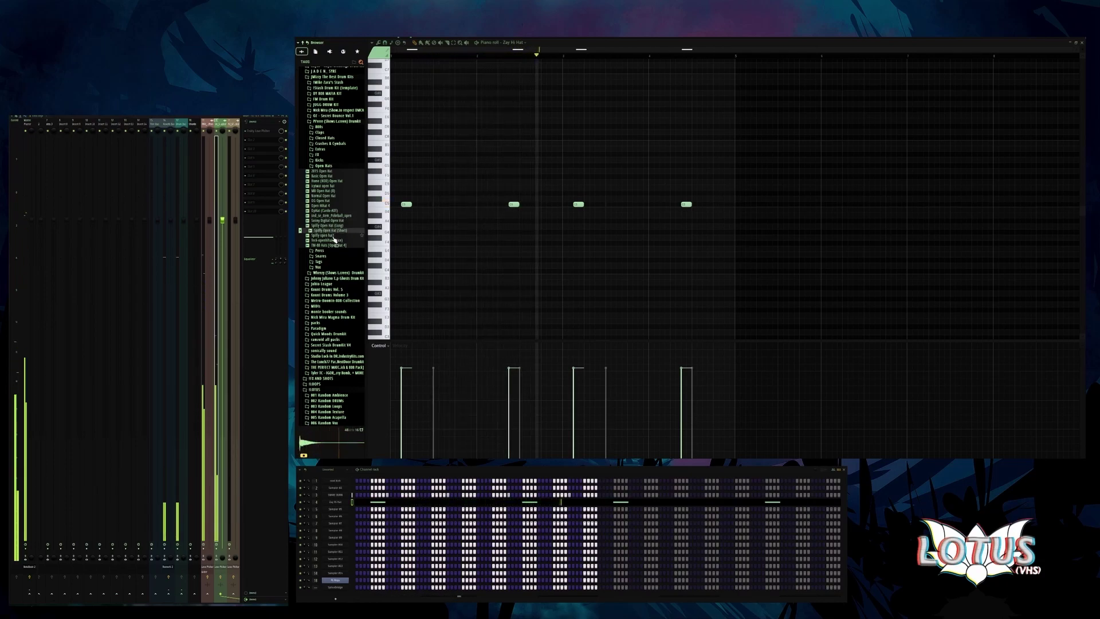
{"action": "left_click", "coordinate": [331, 241]}
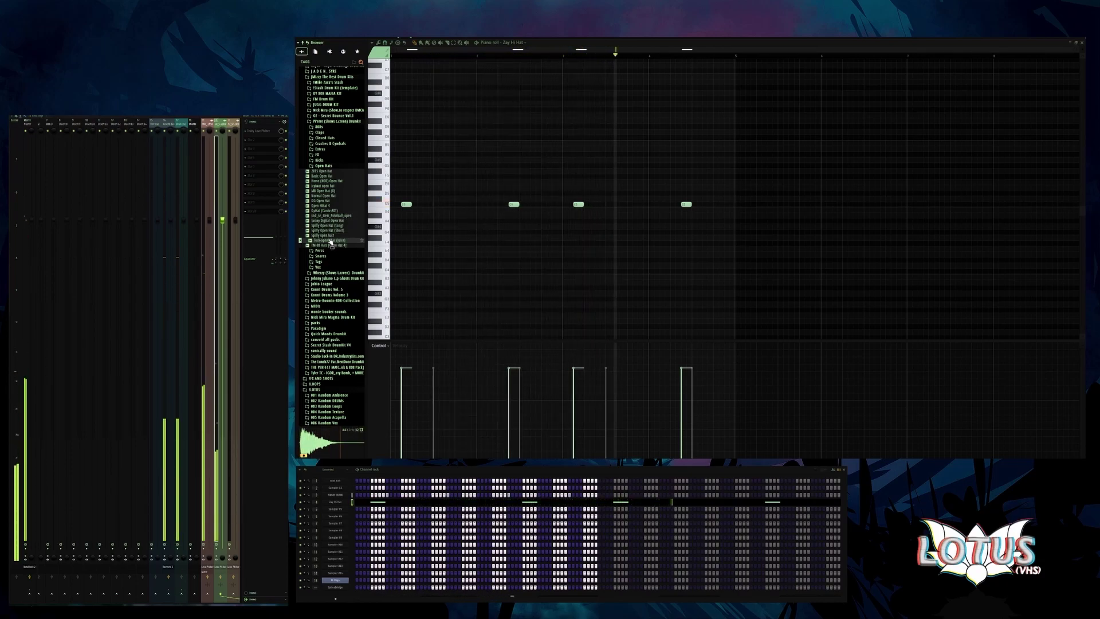
{"action": "left_click", "coordinate": [301, 240]}
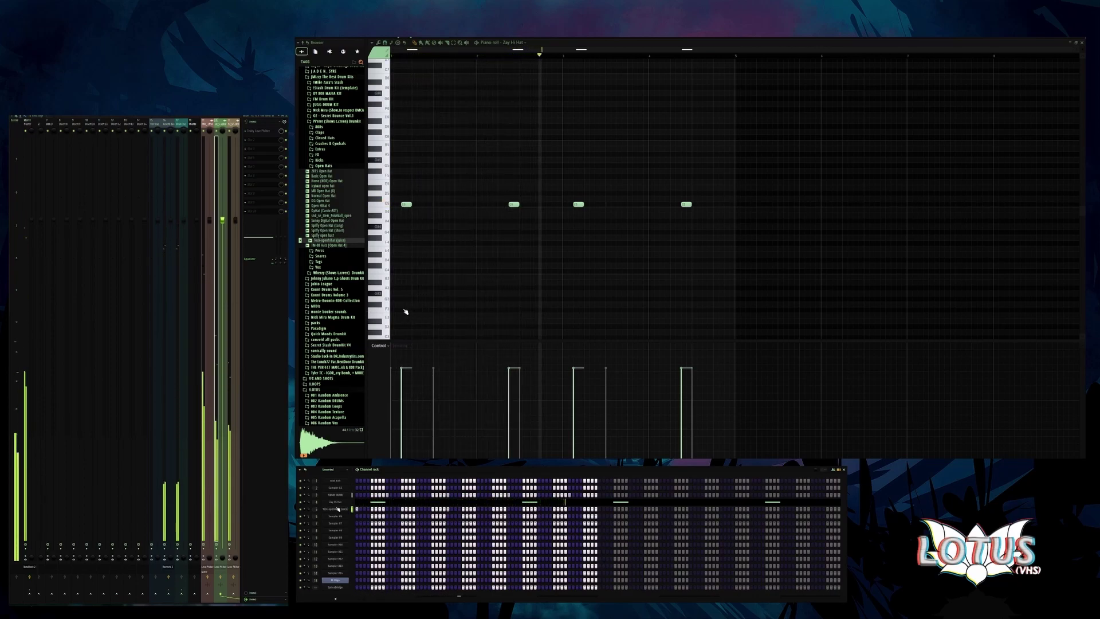
- Place open hat notes at the pattern's start and late in the second bar, then repeat both in the second half
{"action": "key", "text": "Down"}
{"action": "left_click", "coordinate": [475, 205]}
{"action": "left_click_drag", "start_coordinate": [475, 206], "coordinate": [499, 204]}
{"action": "left_click", "coordinate": [563, 205]}
{"action": "left_click", "coordinate": [671, 205]}
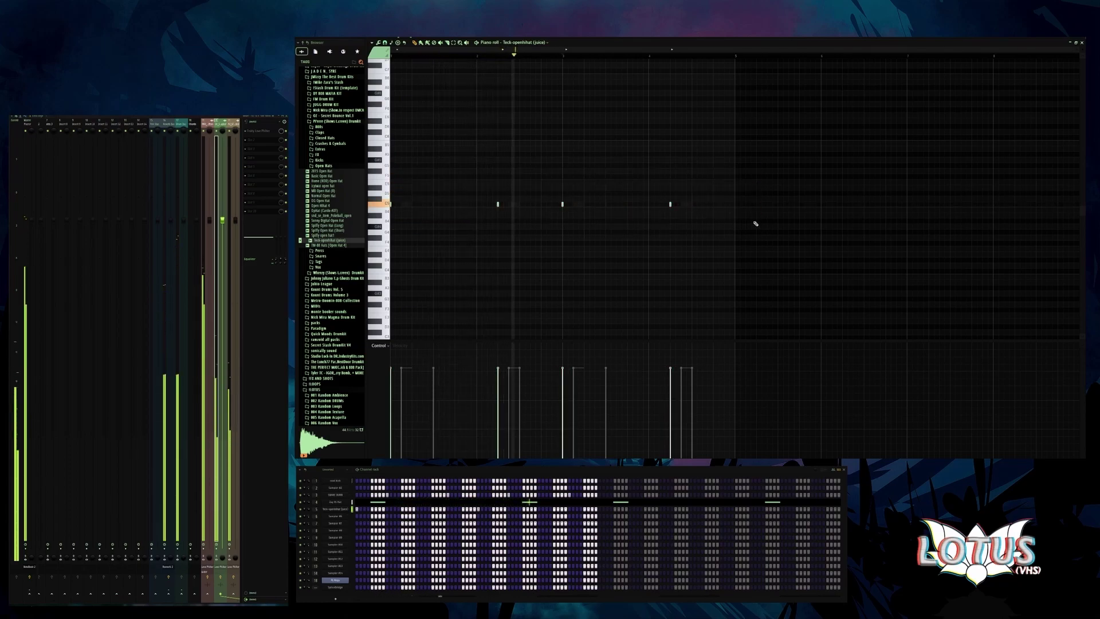
{"action": "key", "text": "ctrl+d"}
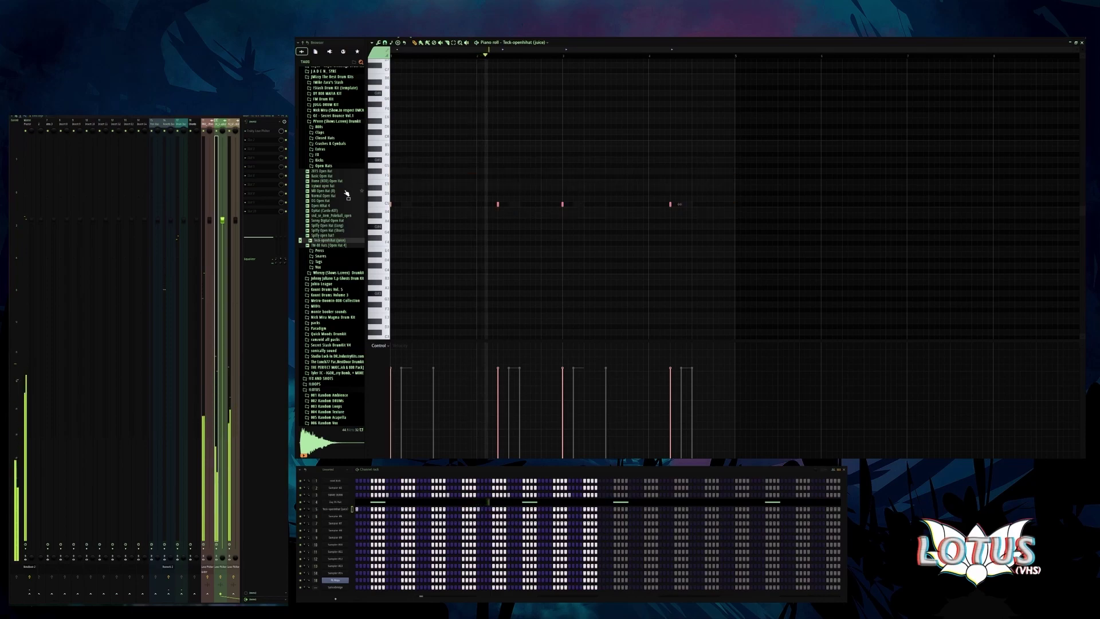
- Add an open hat note just before the third bar and two notes one semitone higher at the pattern's end
{"action": "left_click", "coordinate": [542, 205]}
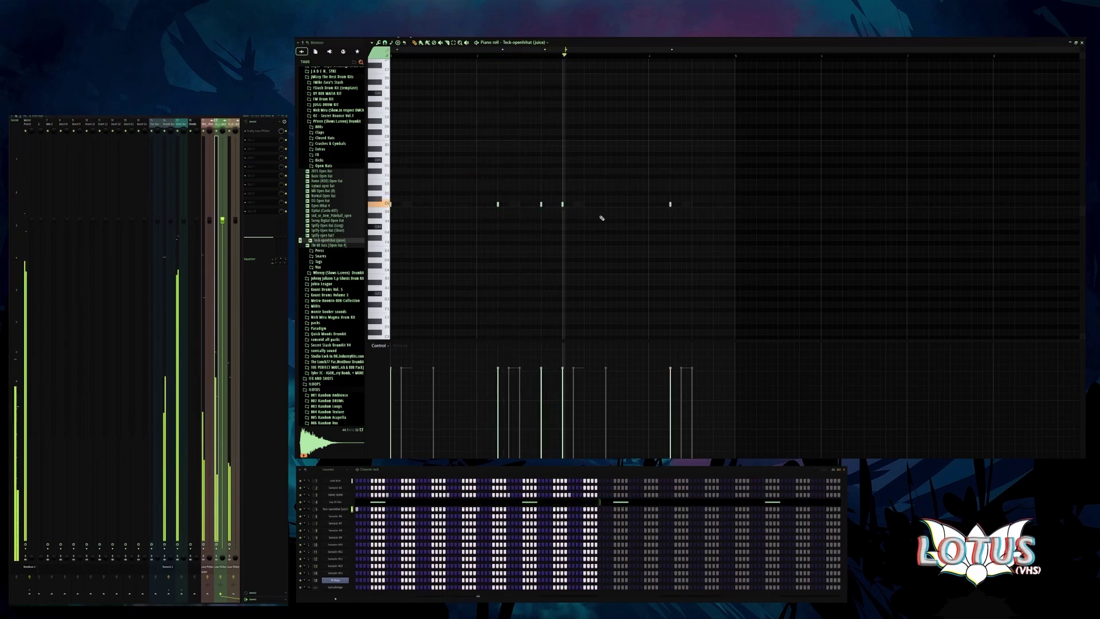
{"action": "left_click", "coordinate": [714, 200]}
{"action": "left_click", "coordinate": [724, 200]}
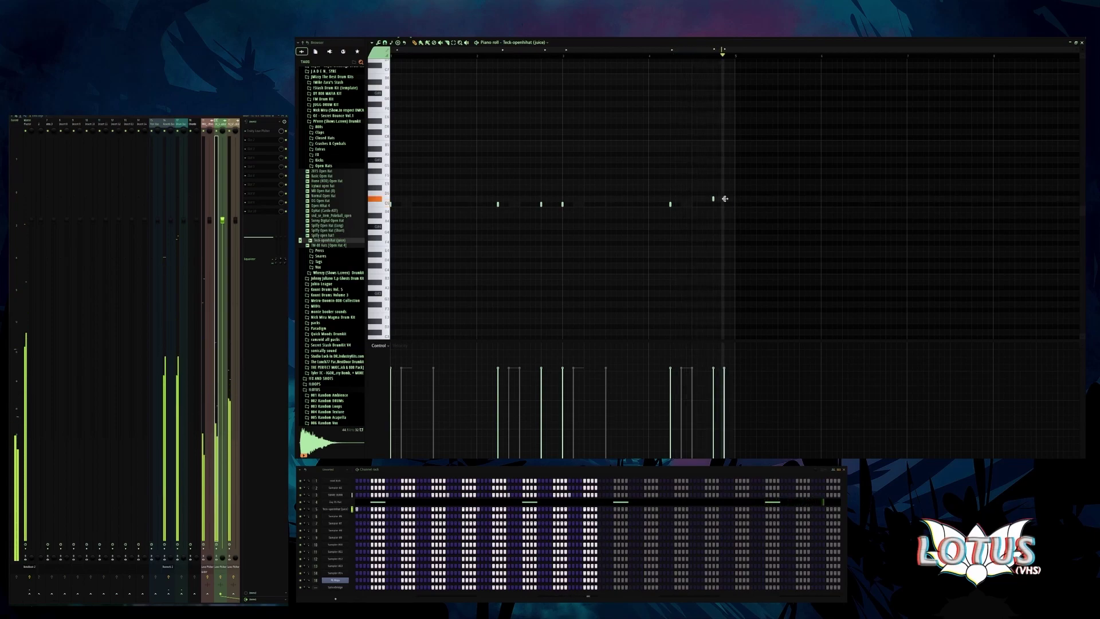
{"action": "left_click_drag", "start_coordinate": [714, 199], "coordinate": [713, 199]}
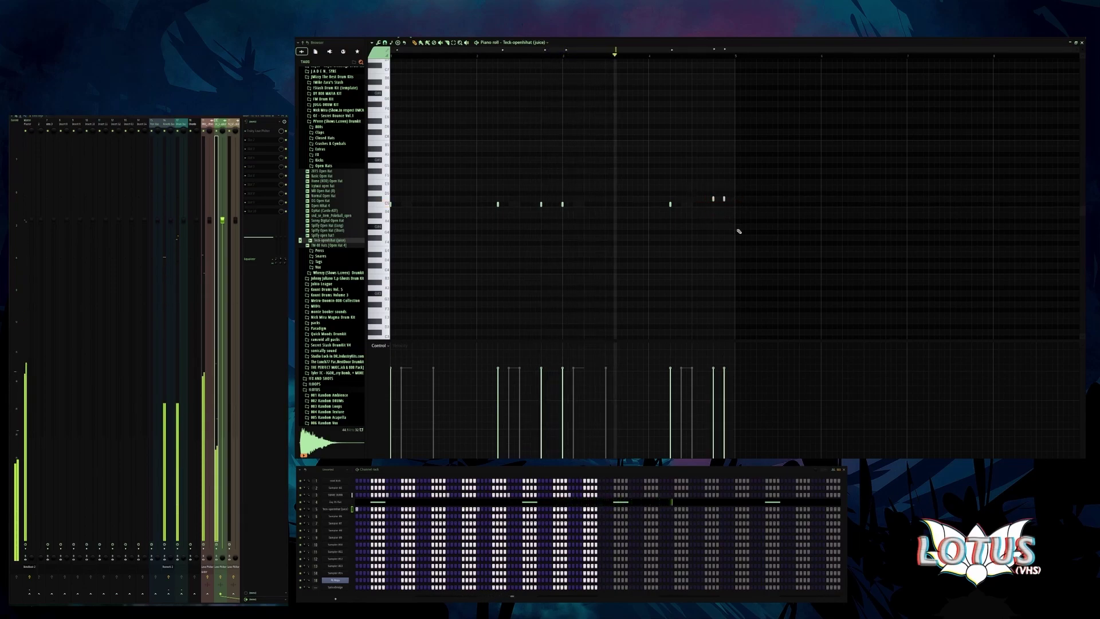
- Audition the drum kit's snares and load the OFFSET snare into the channel below the open hat
{"action": "left_click", "coordinate": [323, 165]}
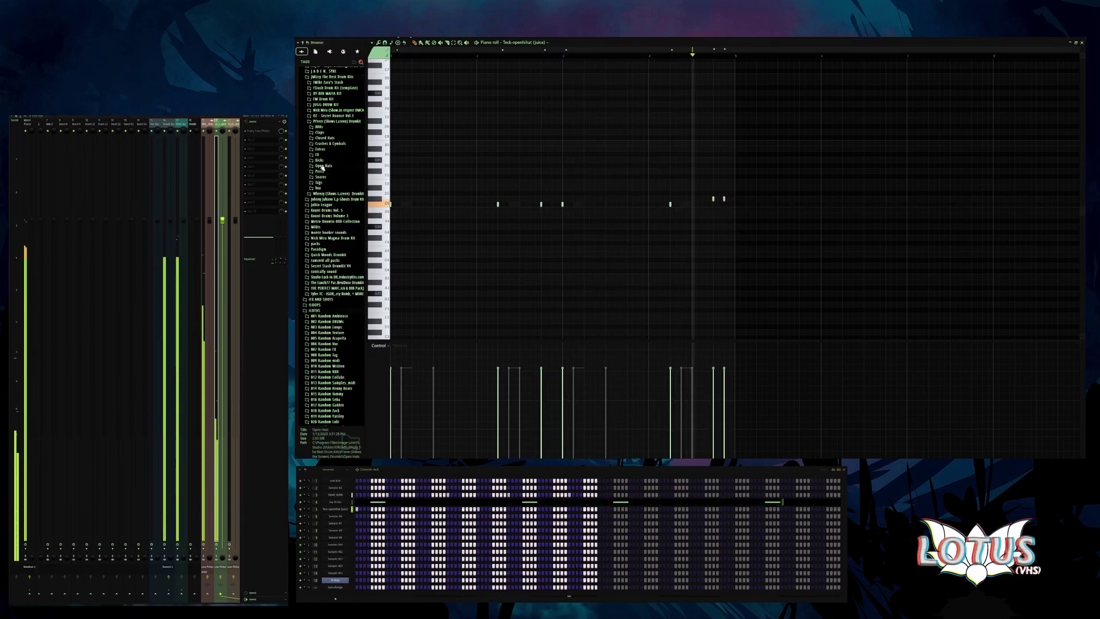
{"action": "left_click", "coordinate": [324, 177]}
{"action": "left_click", "coordinate": [331, 241]}
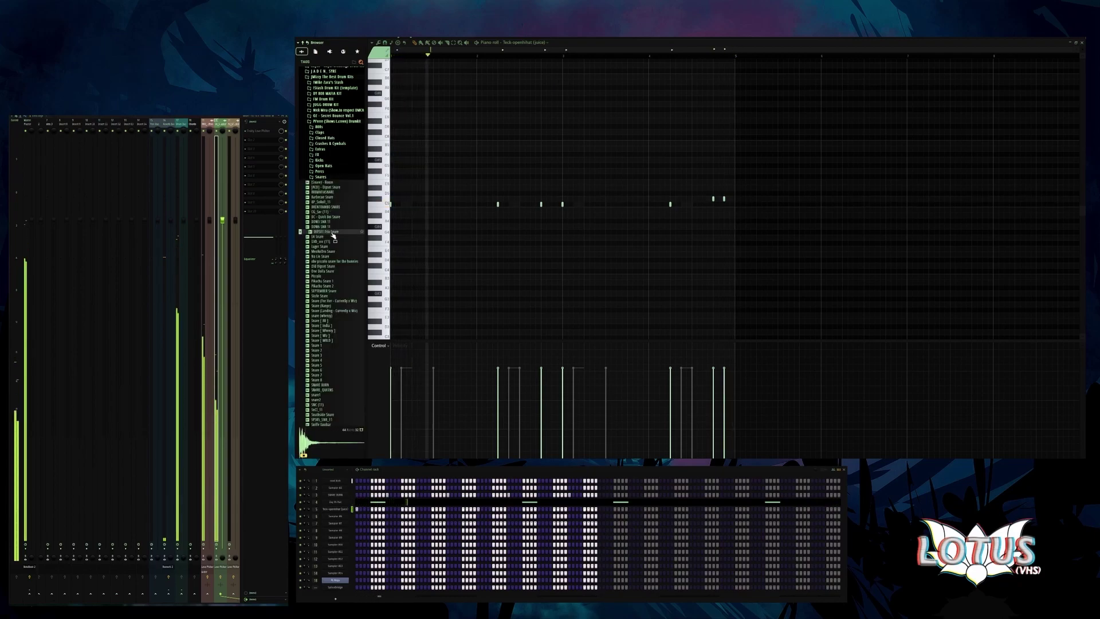
{"action": "left_click", "coordinate": [330, 231]}
{"action": "left_click_drag", "start_coordinate": [330, 234], "coordinate": [408, 316]}
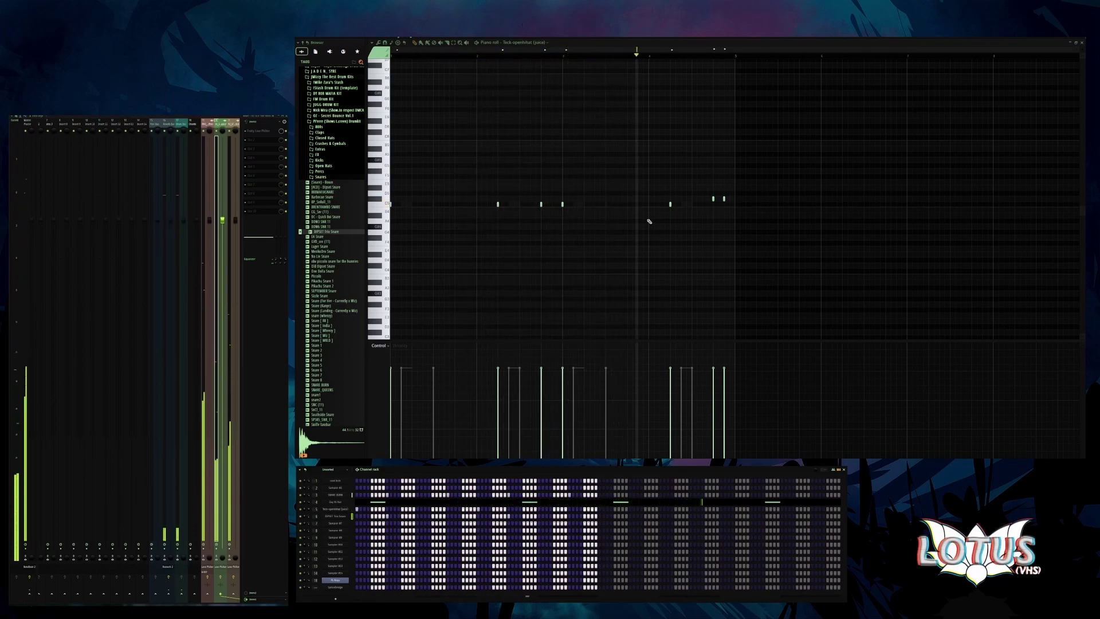
{"action": "key", "text": "F5"}
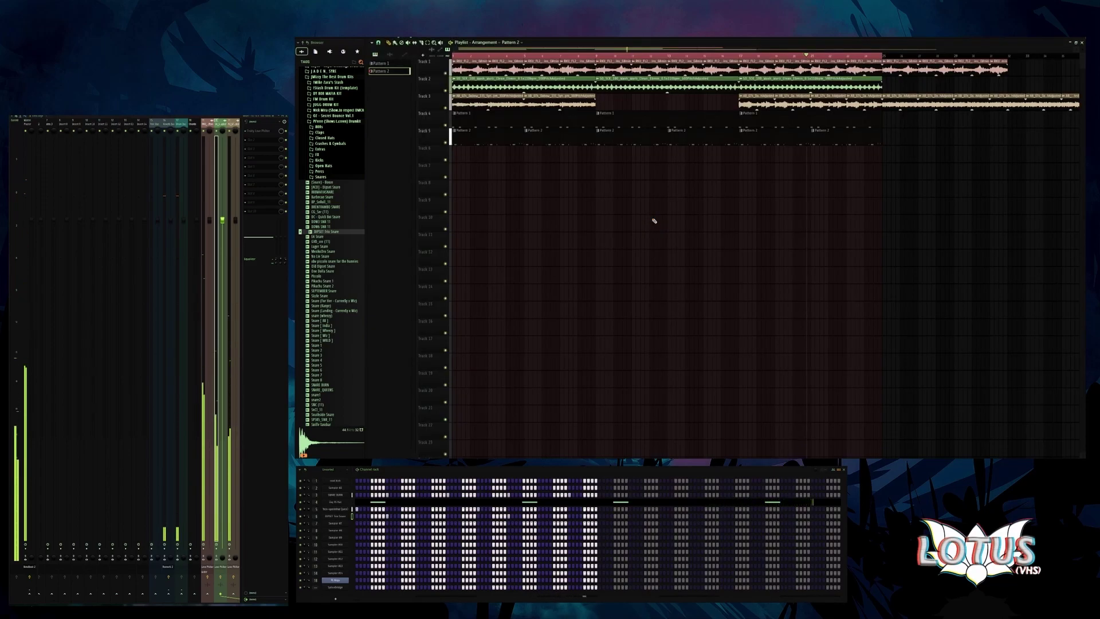
{"action": "scroll", "coordinate": [654, 221], "scroll_direction": "down", "scroll_amount": 3}
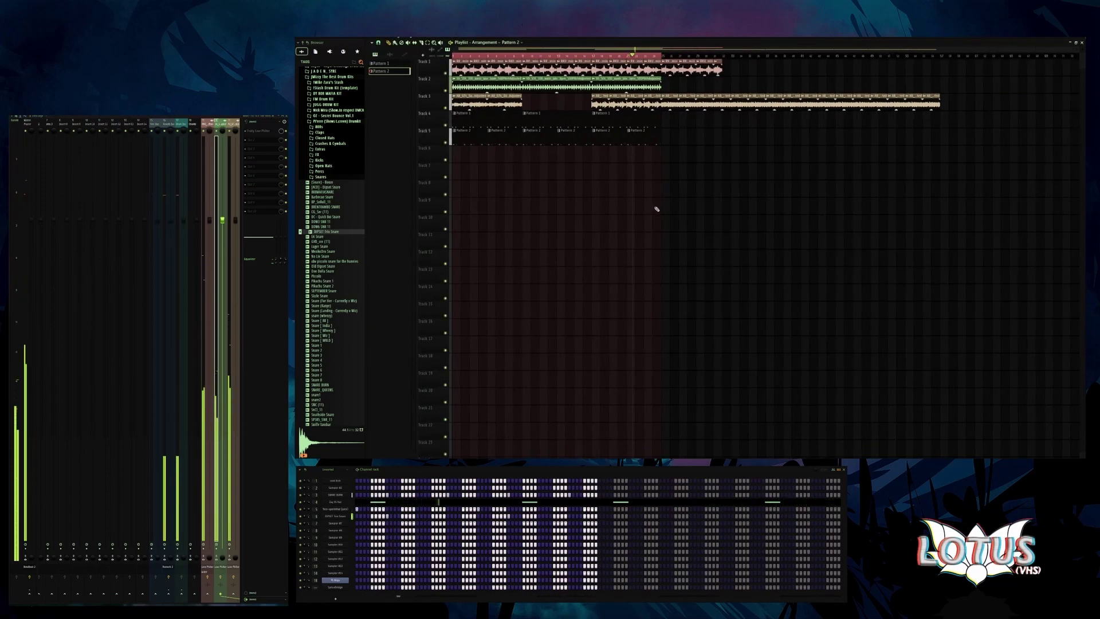
{"action": "left_click_drag", "start_coordinate": [674, 119], "coordinate": [500, 126]}
{"action": "left_click_drag", "start_coordinate": [679, 120], "coordinate": [452, 123]}
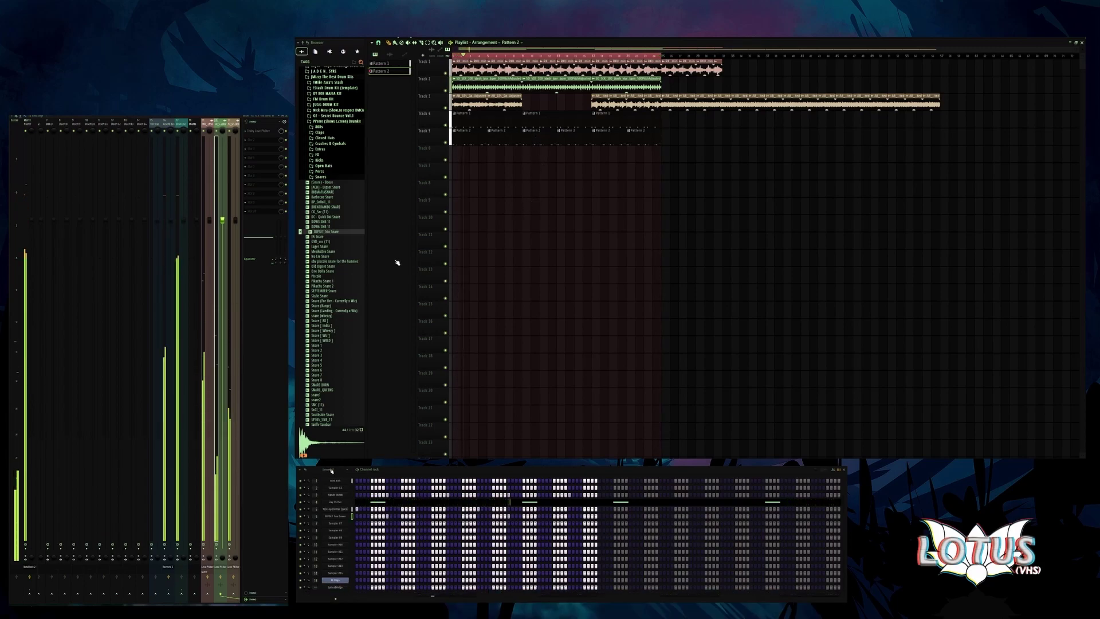
- Audition the drum kit's Vox samples, load Rudy Uh Vox below the snare channel and open its piano roll
{"action": "left_click", "coordinate": [334, 177]}
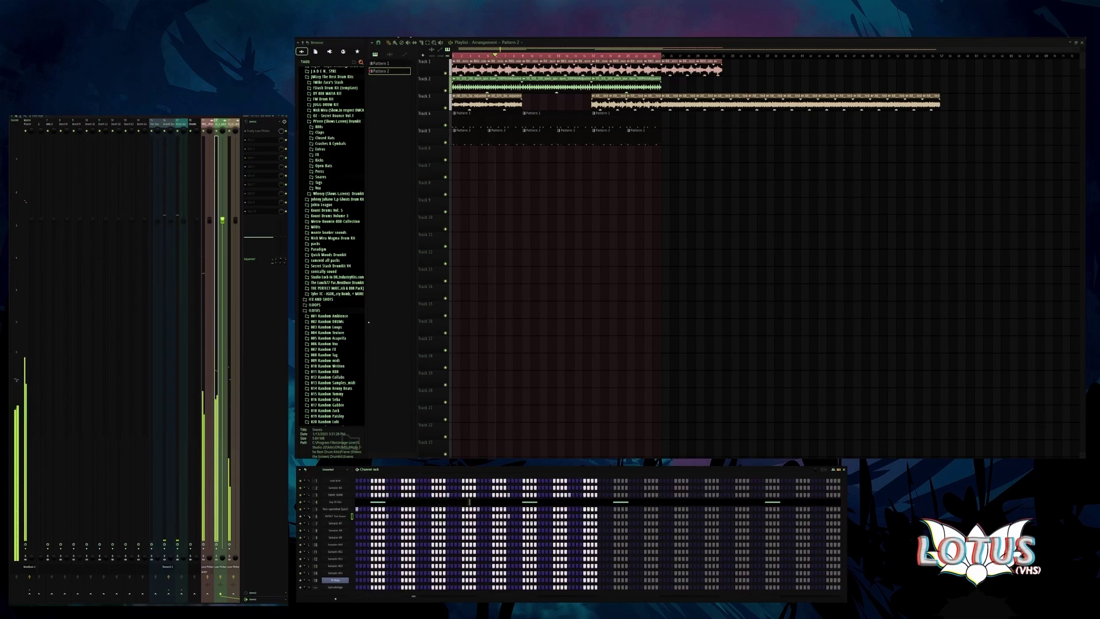
{"action": "left_click", "coordinate": [318, 187]}
{"action": "left_click", "coordinate": [326, 228]}
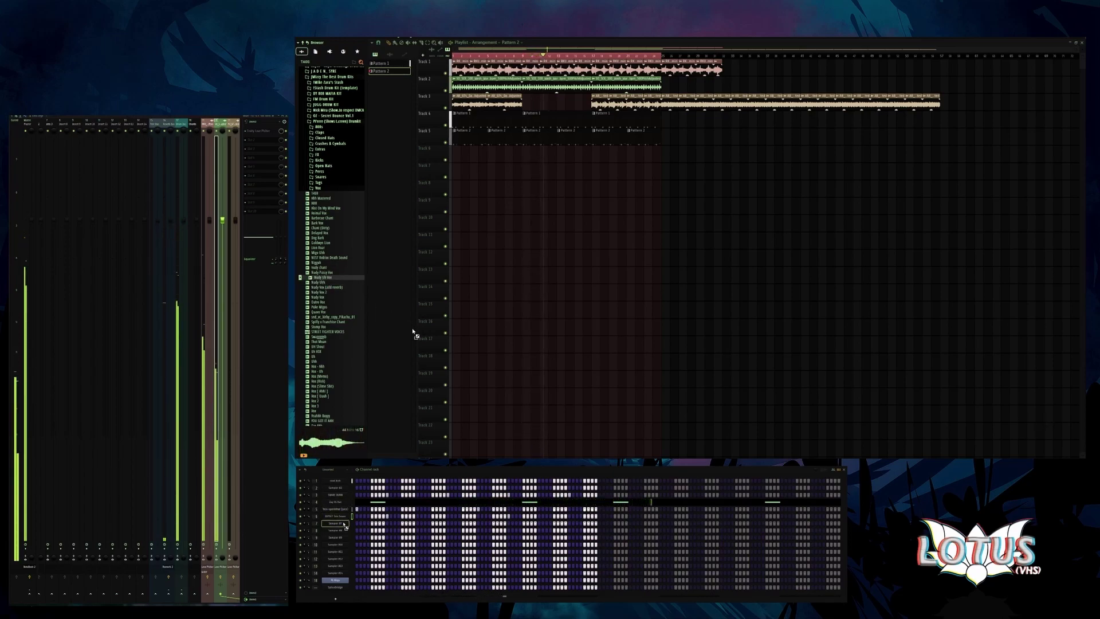
{"action": "key", "text": "F7"}
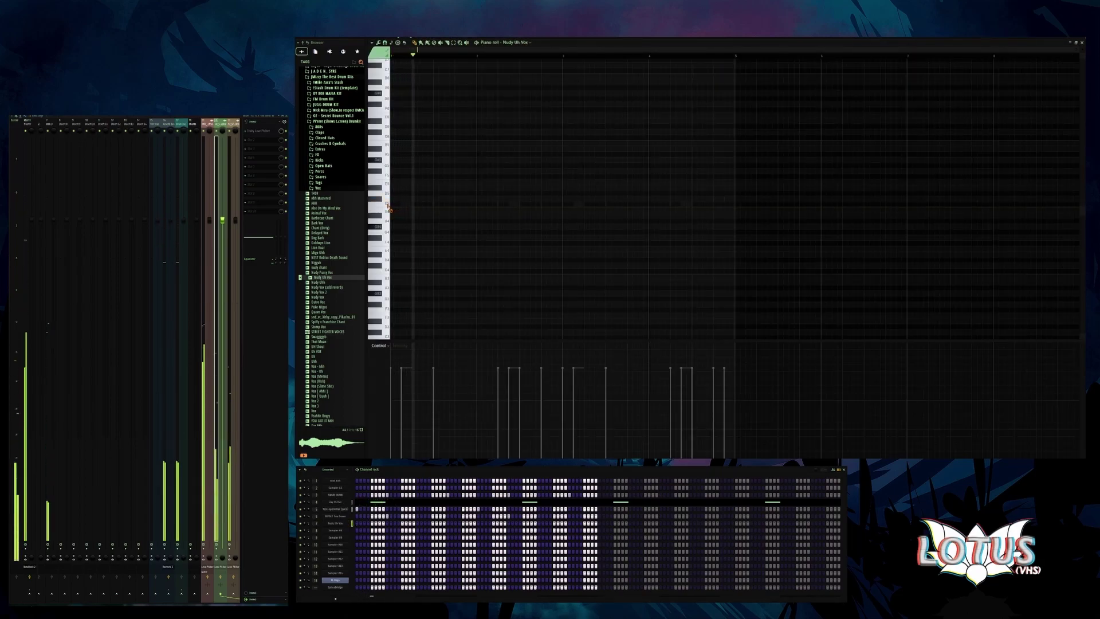
- Place a vocal note at the same spot in each of the four bars, plus an extra one later in the first bar
{"action": "key", "text": "space"}
{"action": "key", "text": "space"}
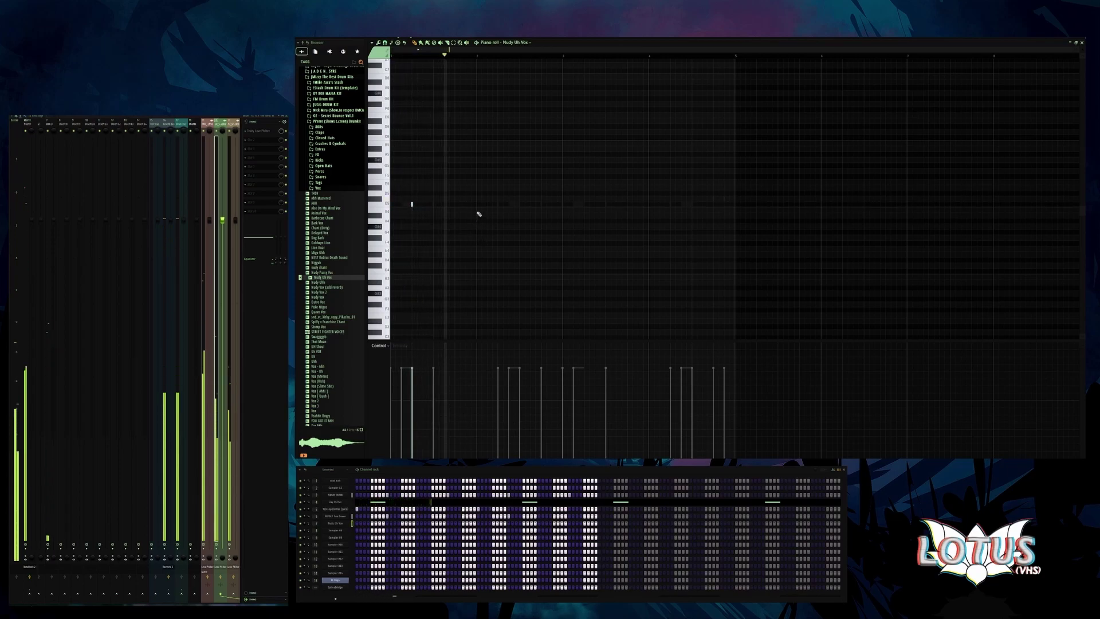
{"action": "left_click", "coordinate": [498, 205]}
{"action": "key", "text": "ctrl+a"}
{"action": "left_click_drag", "start_coordinate": [592, 226], "coordinate": [585, 225]}
{"action": "left_click", "coordinate": [747, 233]}
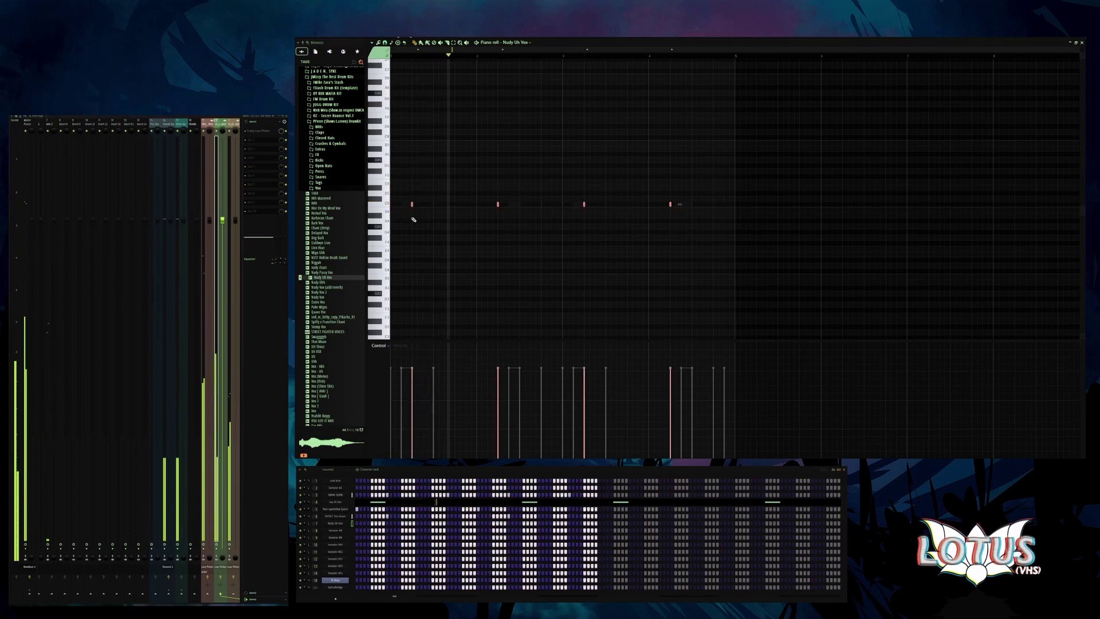
{"action": "left_click", "coordinate": [444, 205]}
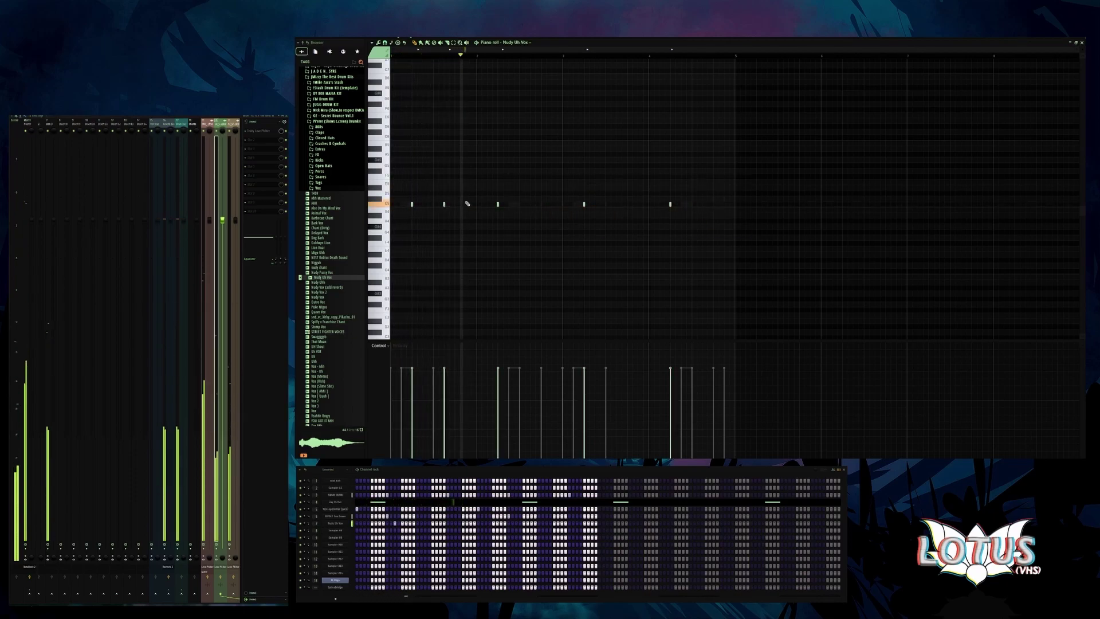
{"action": "left_click", "coordinate": [541, 204]}
{"action": "right_click", "coordinate": [541, 204]}
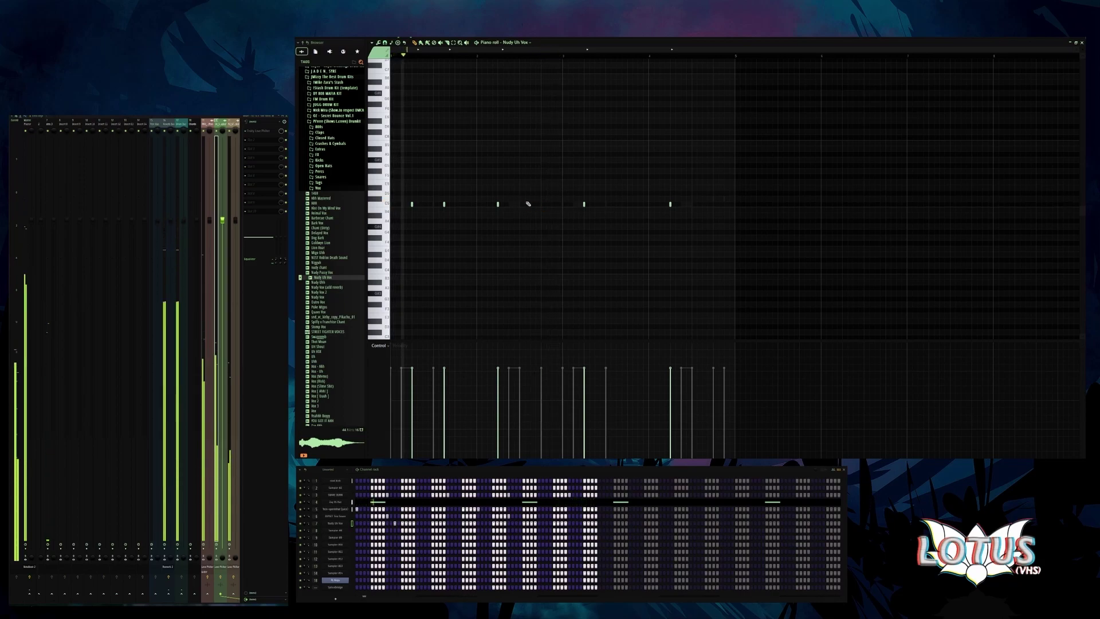
{"action": "left_click", "coordinate": [487, 204]}
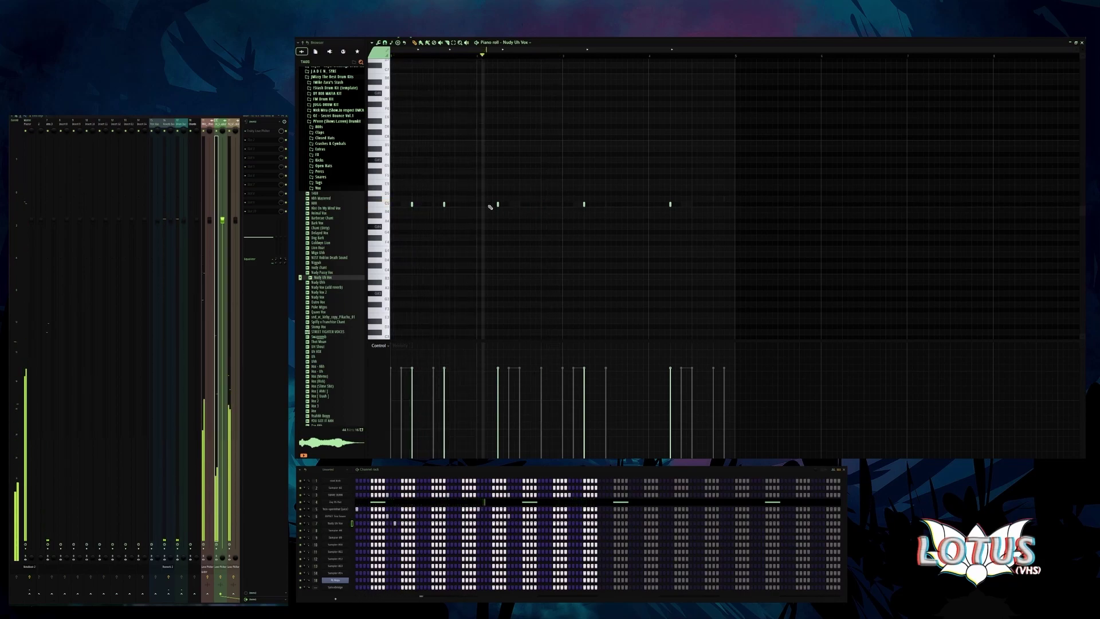
{"action": "right_click", "coordinate": [488, 204]}
{"action": "left_click_drag", "start_coordinate": [780, 228], "coordinate": [392, 182]}
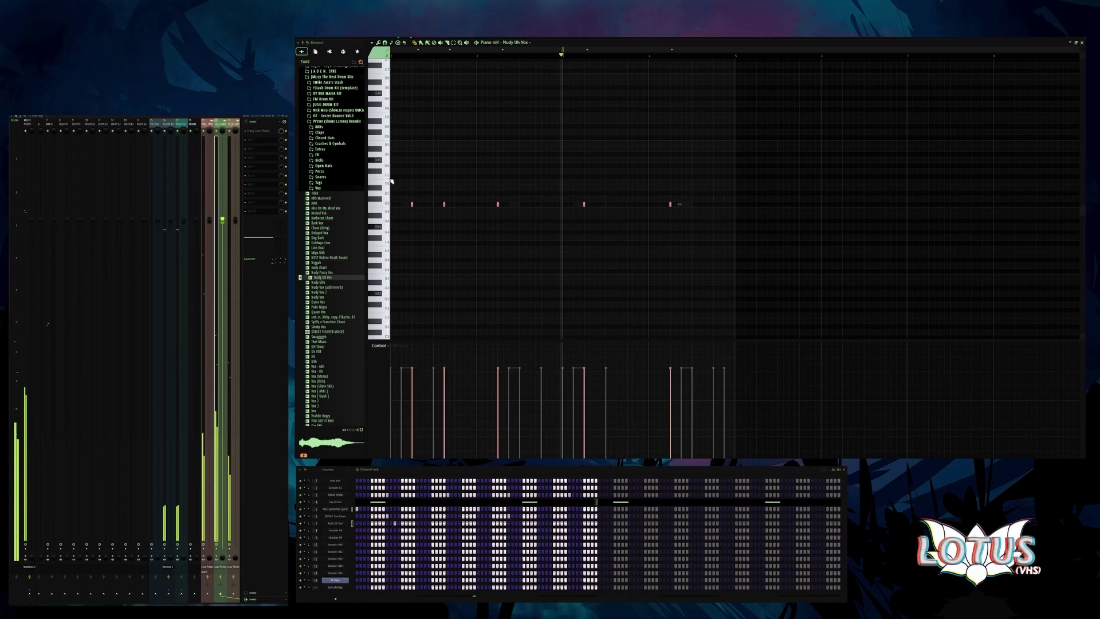
- Collapse the Vox and drum kit folders and make Pattern 1 in the playlist the active pattern
{"action": "key", "text": "F5"}
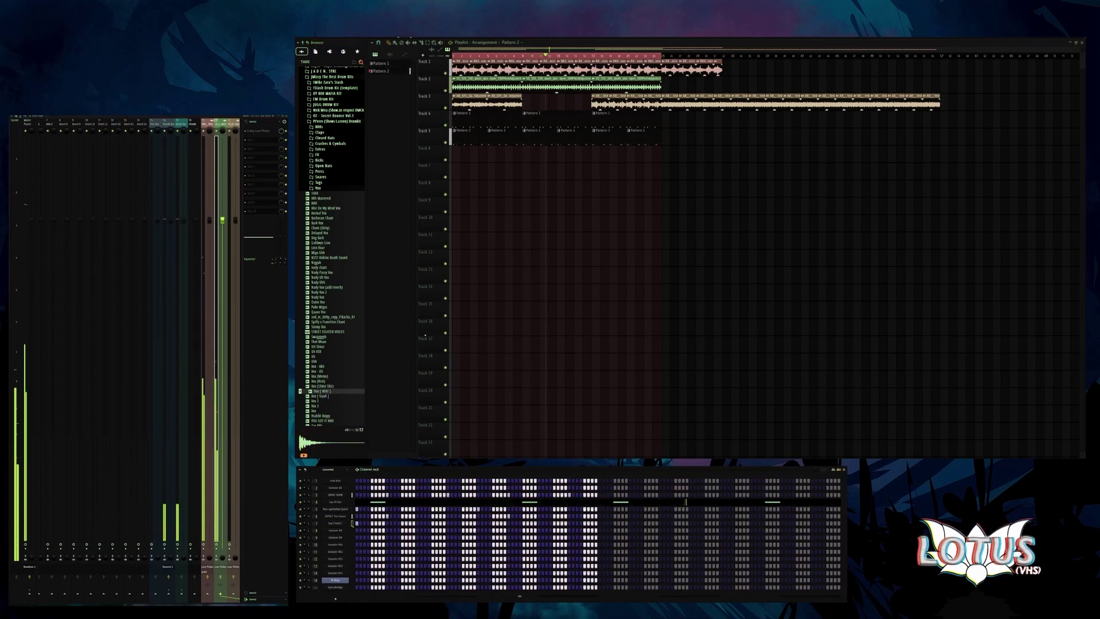
{"action": "left_click", "coordinate": [329, 188]}
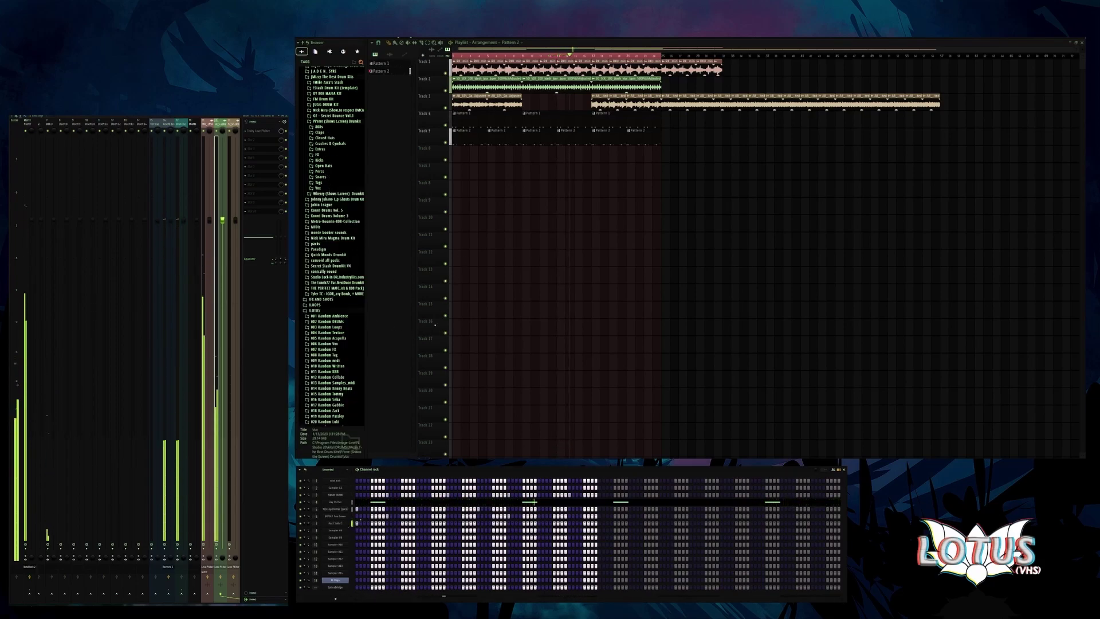
{"action": "left_click", "coordinate": [509, 109]}
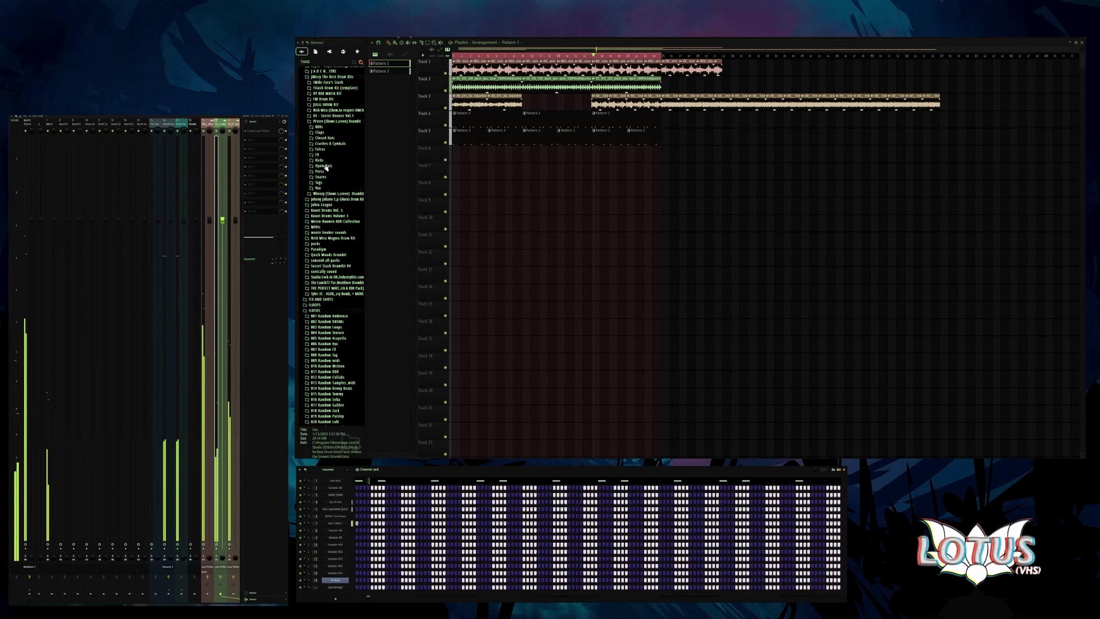
{"action": "left_click", "coordinate": [334, 122]}
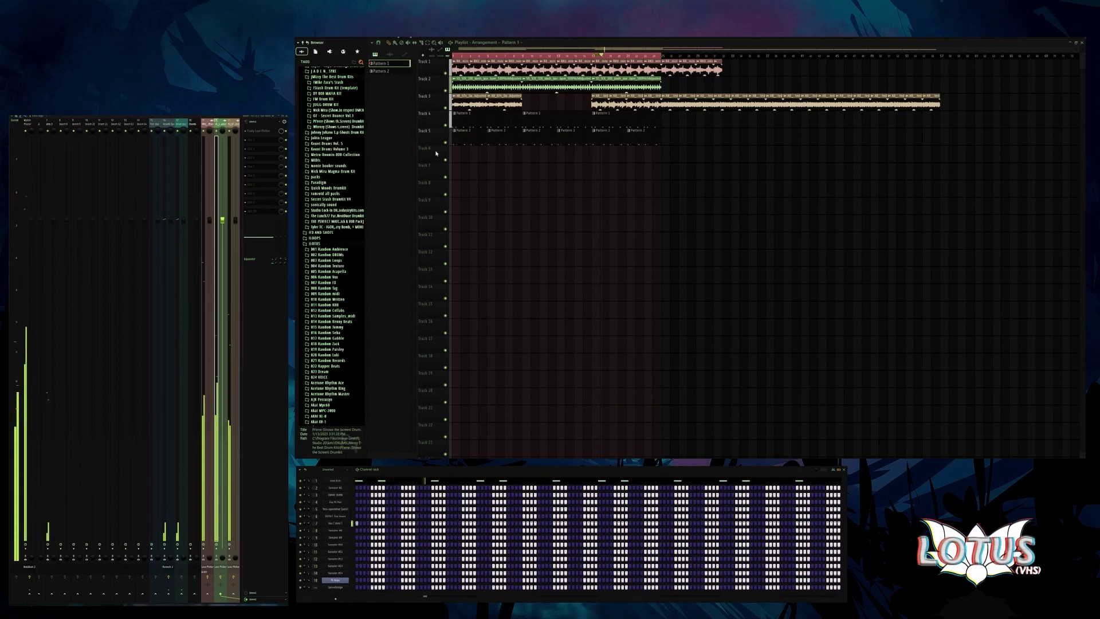
- Show all channels, browse the drum kit's closed hats and load the best hh sample into the channel below the vocal
{"action": "scroll", "coordinate": [332, 170], "scroll_direction": "up", "scroll_amount": 3}
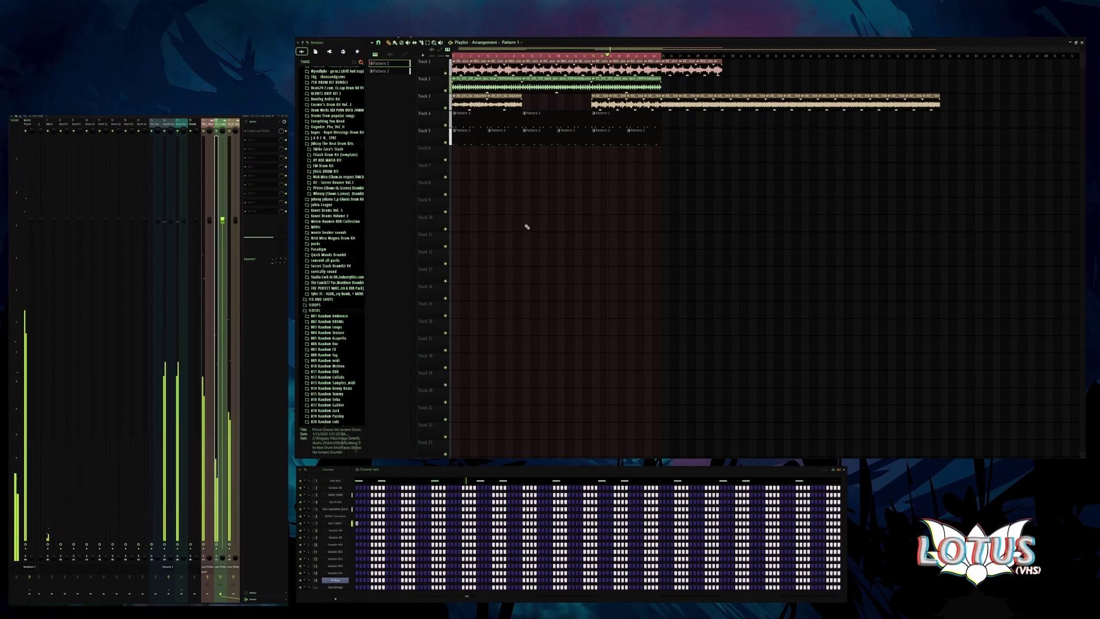
{"action": "left_click", "coordinate": [343, 468]}
{"action": "left_click", "coordinate": [338, 502]}
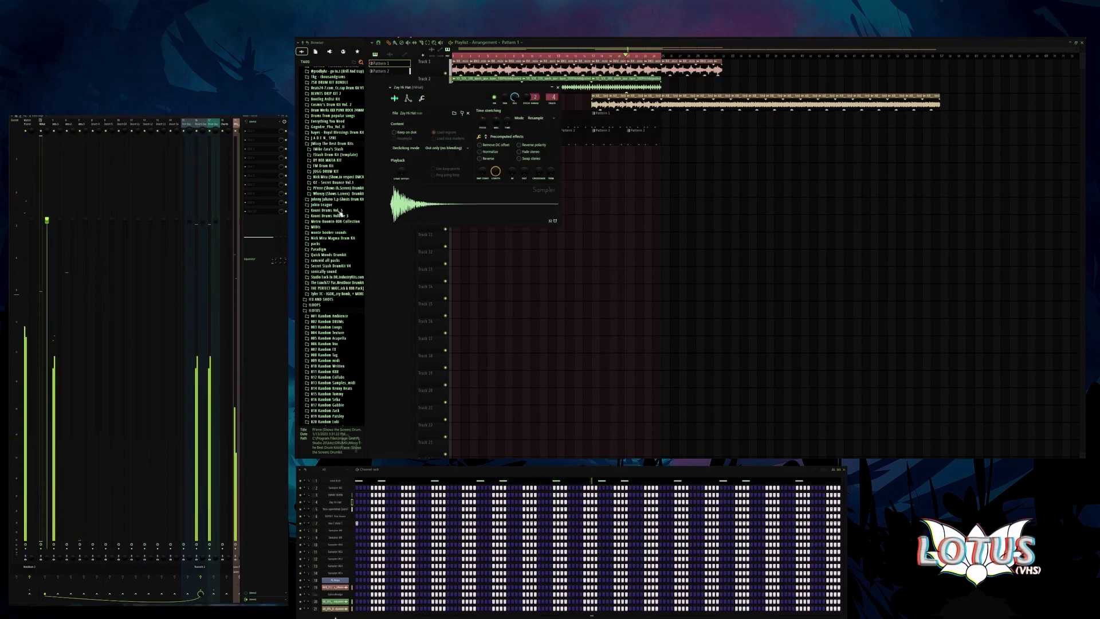
{"action": "left_click", "coordinate": [335, 193]}
{"action": "left_click", "coordinate": [336, 193]}
{"action": "left_click", "coordinate": [336, 193]}
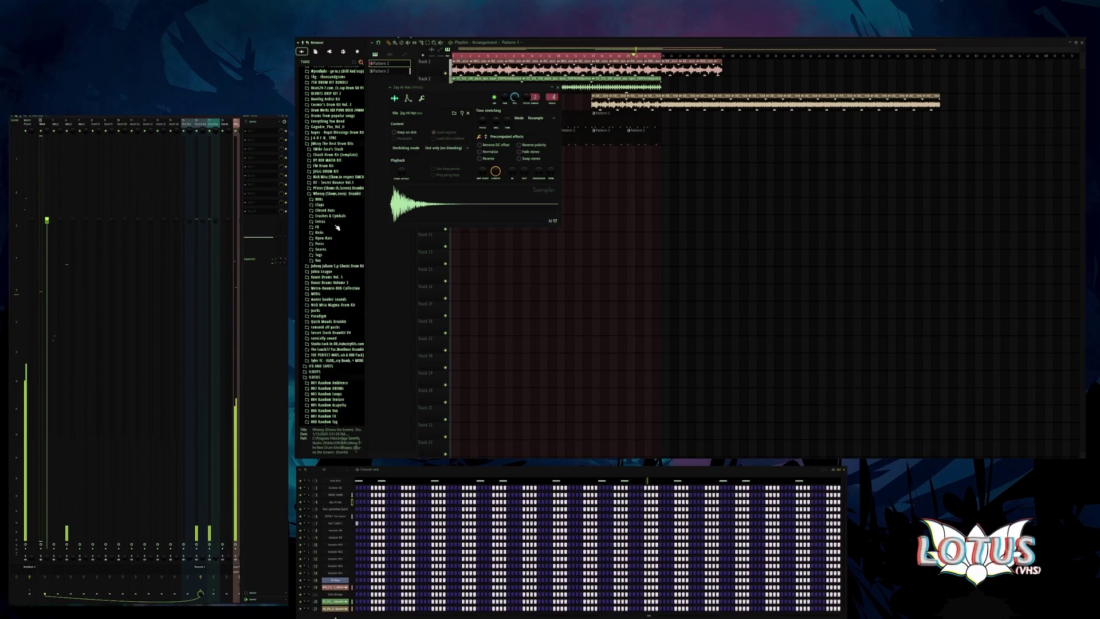
{"action": "left_click", "coordinate": [326, 211]}
{"action": "left_click", "coordinate": [333, 257]}
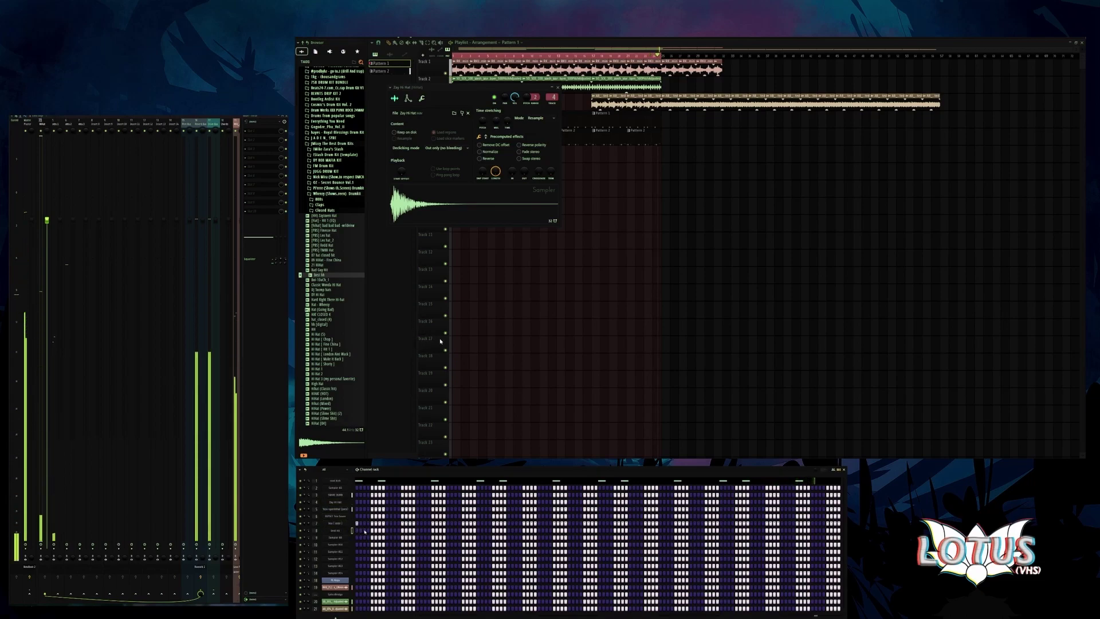
- Open the best hh channel's piano roll and place four short notes on one pitch in the first bar
{"action": "key", "text": "F7"}
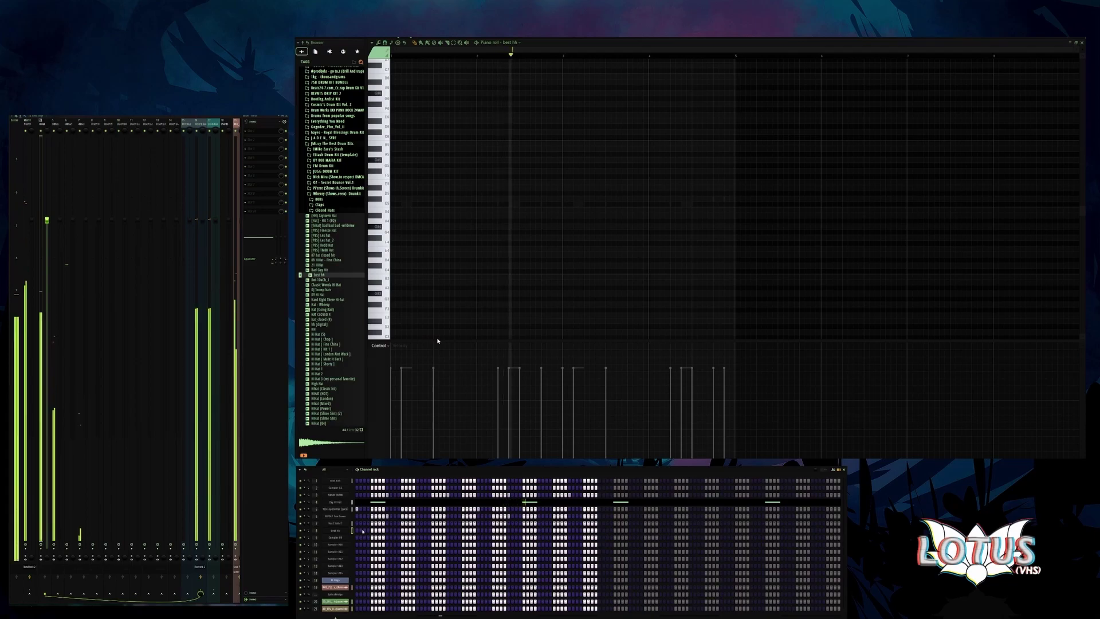
{"action": "left_click", "coordinate": [412, 204]}
{"action": "left_click", "coordinate": [444, 204]}
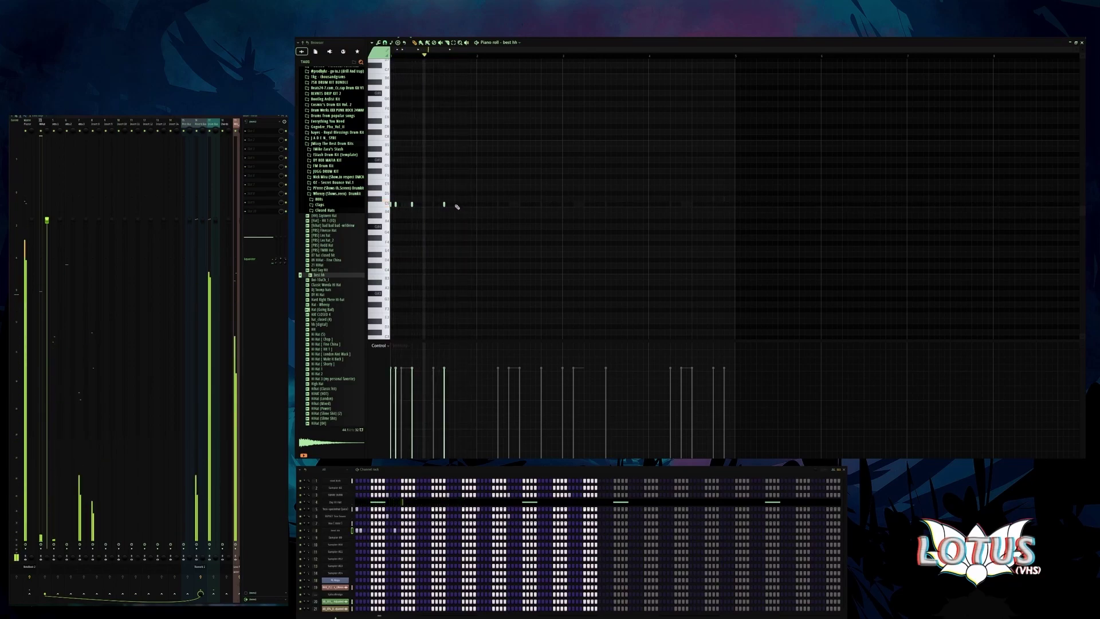
- Try extra best hh notes at the end of the first bar, and delete them
{"action": "left_click", "coordinate": [455, 204]}
{"action": "left_click", "coordinate": [465, 204]}
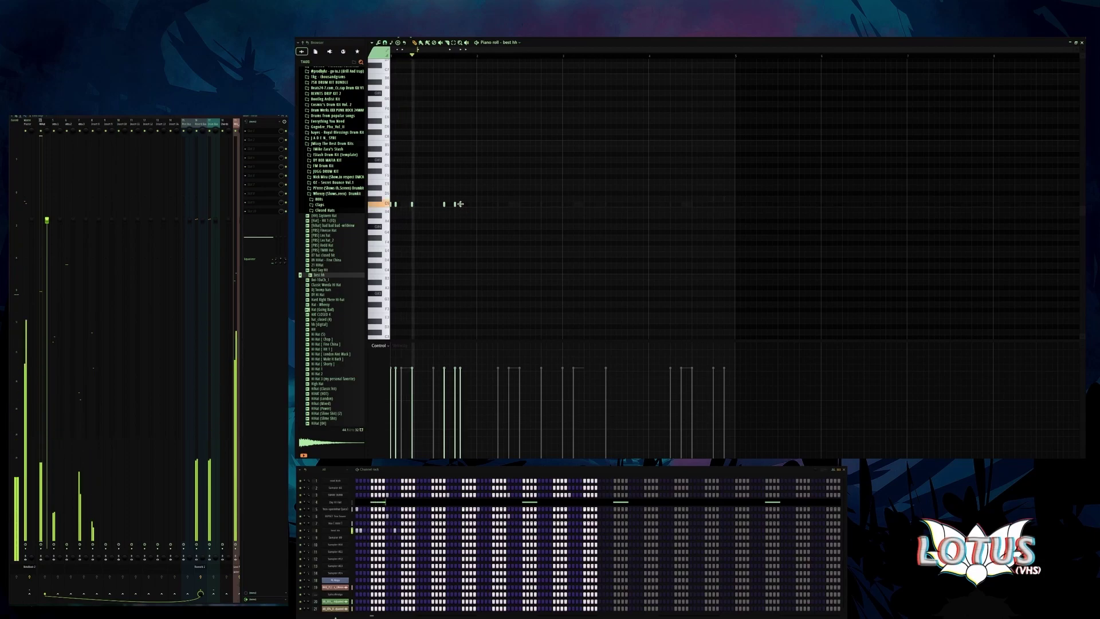
{"action": "right_click", "coordinate": [466, 204]}
{"action": "right_click", "coordinate": [460, 204]}
{"action": "right_click", "coordinate": [456, 204]}
- Repeat the first bar's four-note best hh pattern at the same positions in the second bar
{"action": "key", "text": "ctrl+a"}
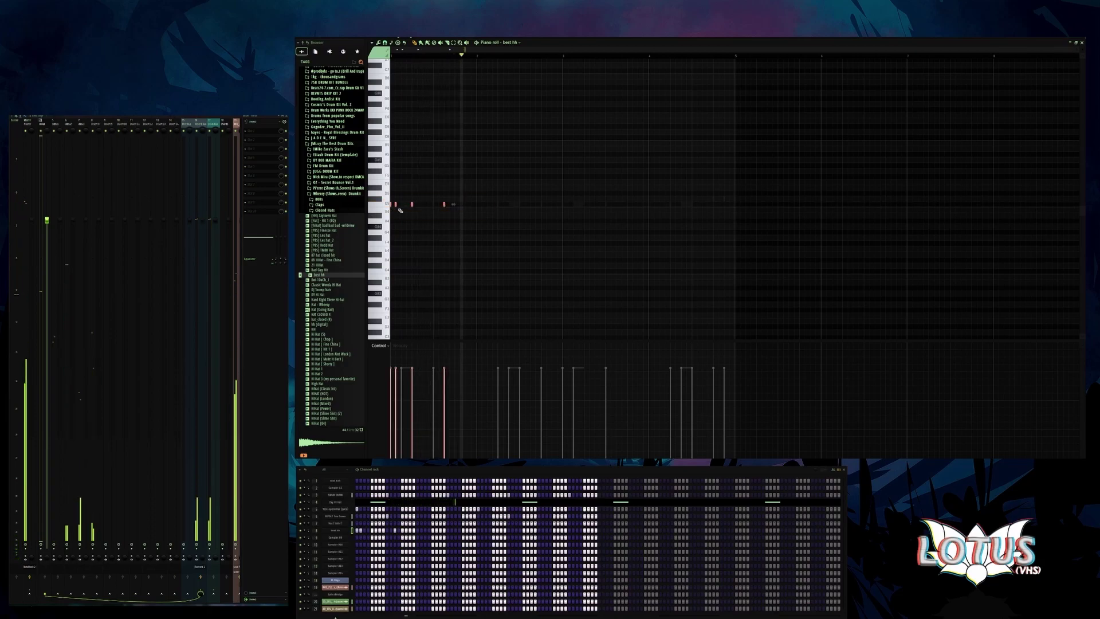
{"action": "left_click", "coordinate": [477, 204]}
{"action": "left_click", "coordinate": [482, 204]}
{"action": "left_click", "coordinate": [498, 204]}
{"action": "left_click", "coordinate": [531, 204]}
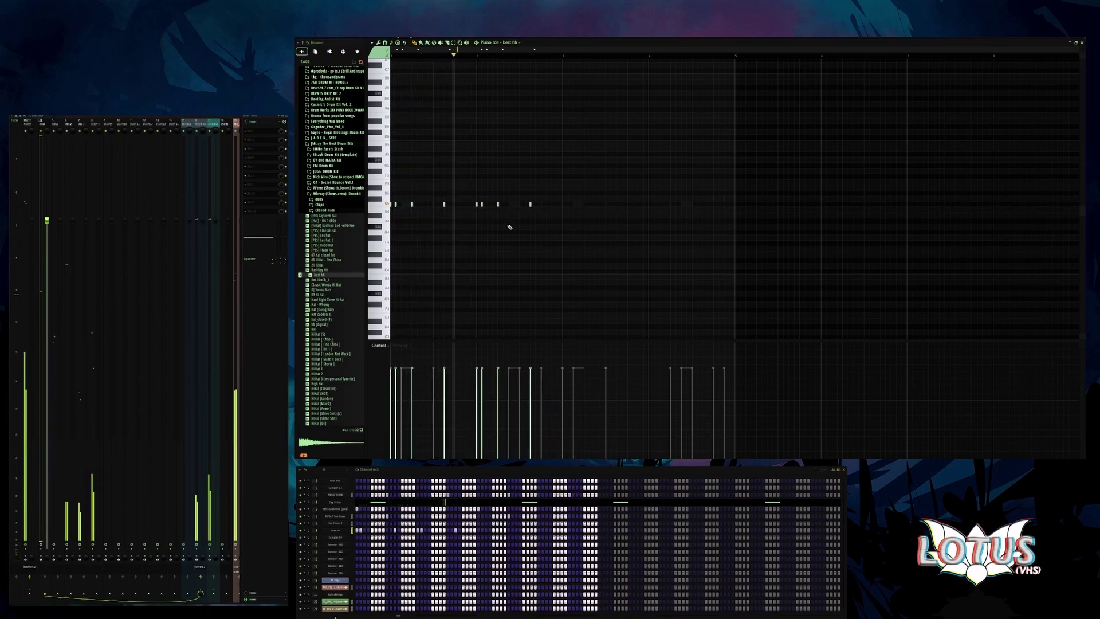
- Try an extra note near the end of the second bar, and delete both it and the pattern's last note there
{"action": "left_click", "coordinate": [541, 204]}
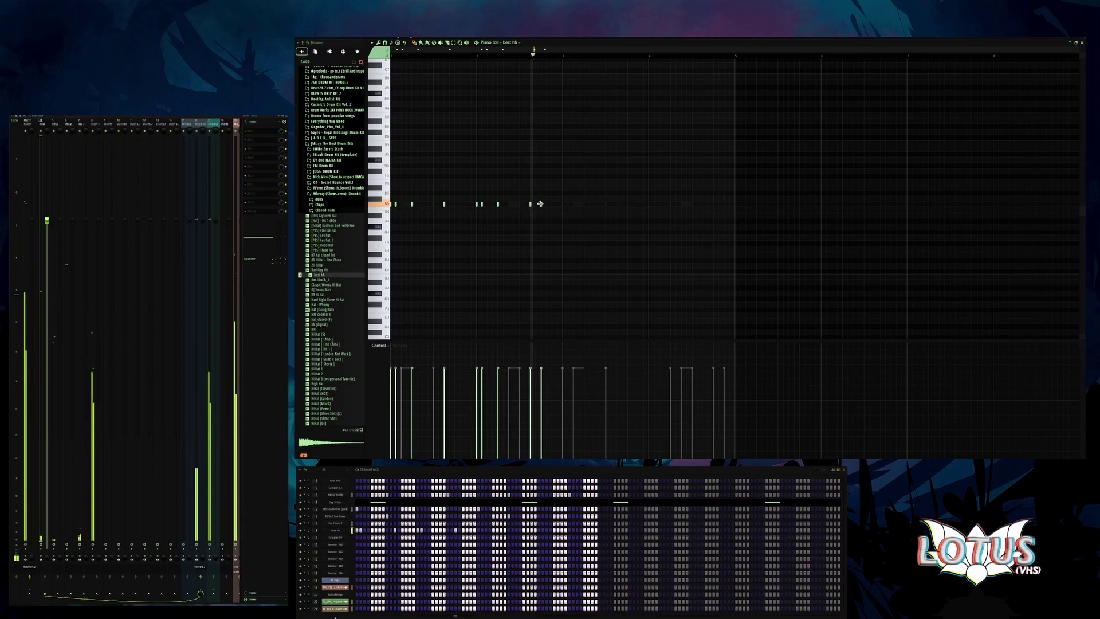
{"action": "left_click_drag", "start_coordinate": [541, 204], "coordinate": [552, 204]}
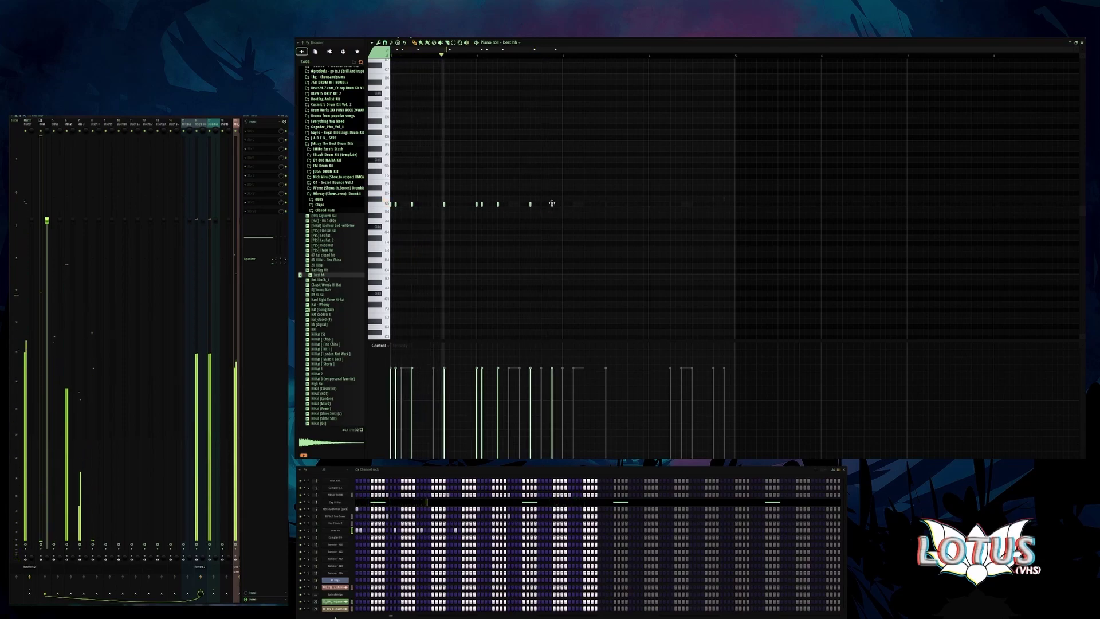
{"action": "right_click", "coordinate": [553, 205]}
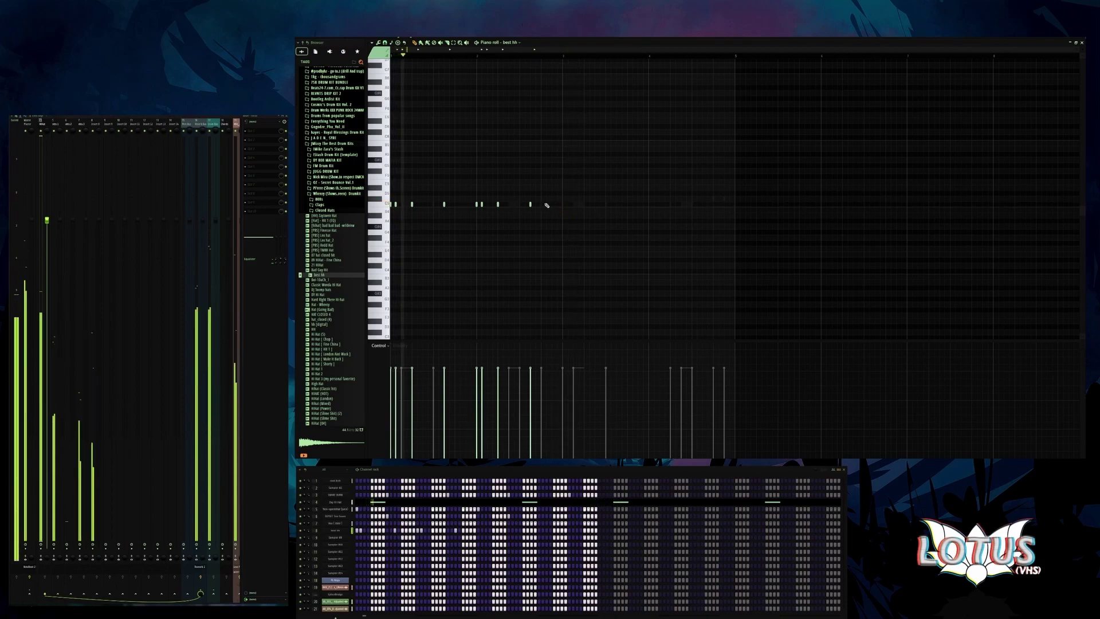
{"action": "right_click", "coordinate": [529, 204]}
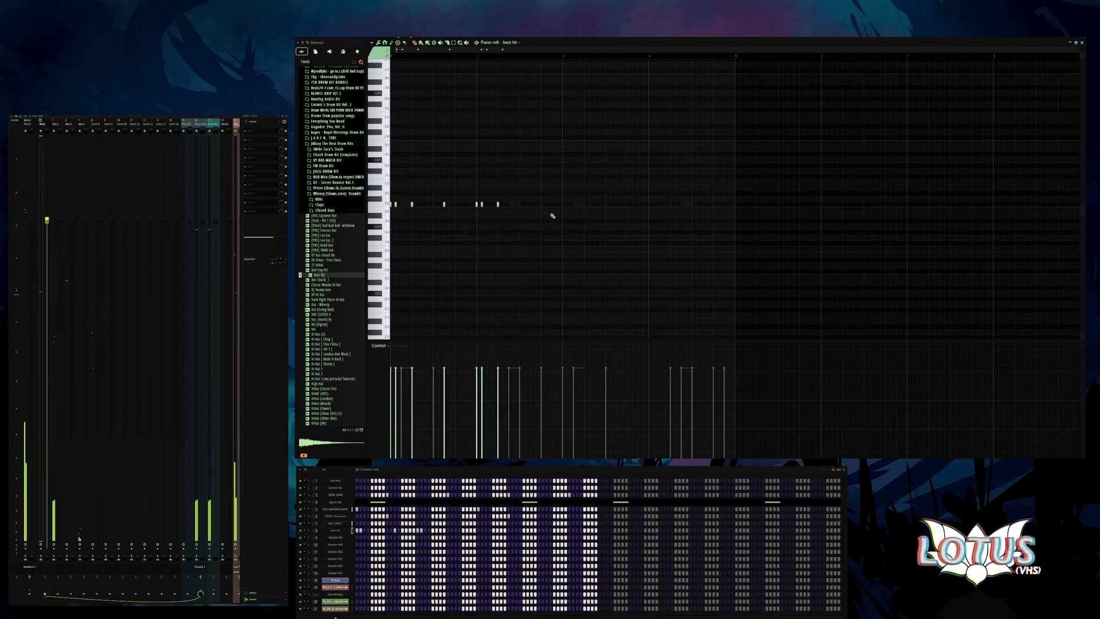
- Try a held note and a quick descending run of lower-pitched notes late in the second bar, and delete them
{"action": "left_click", "coordinate": [523, 205]}
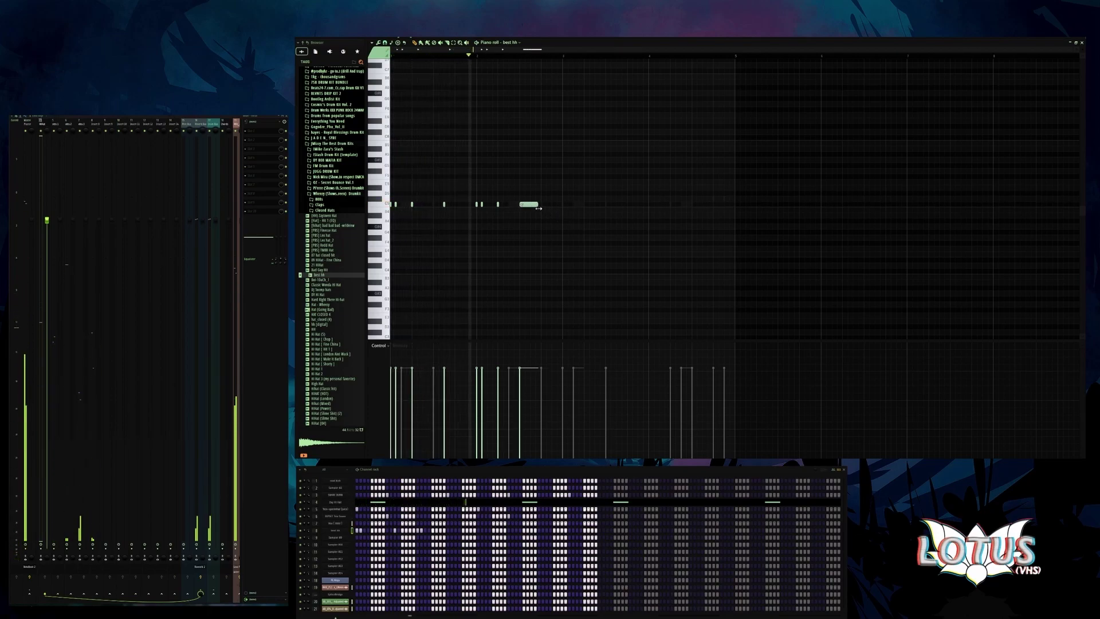
{"action": "right_click", "coordinate": [524, 205]}
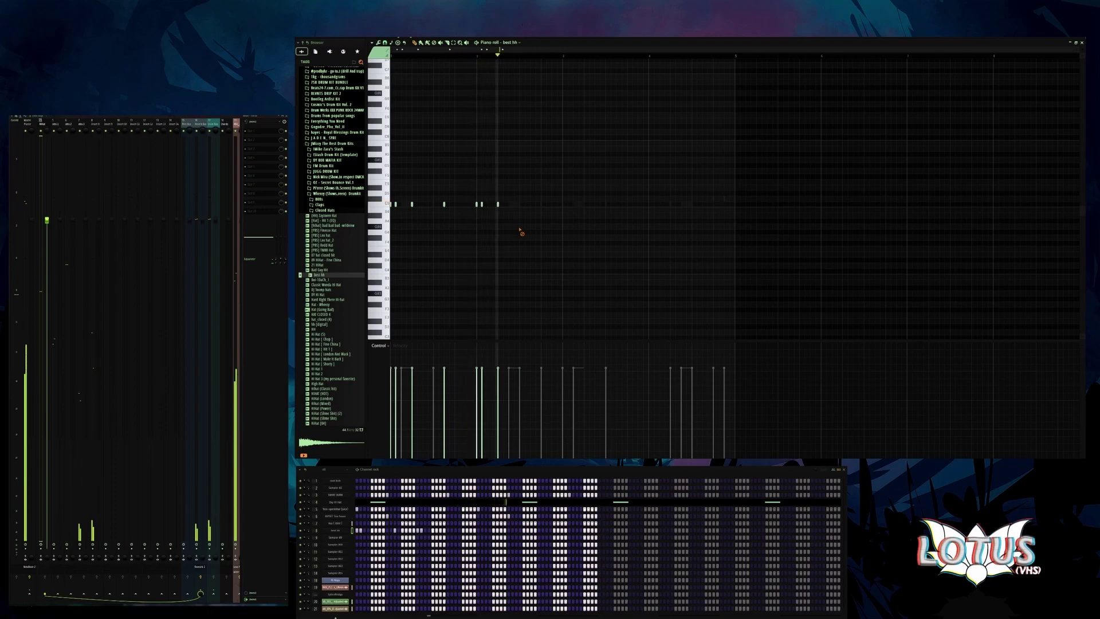
{"action": "left_click", "coordinate": [528, 228]}
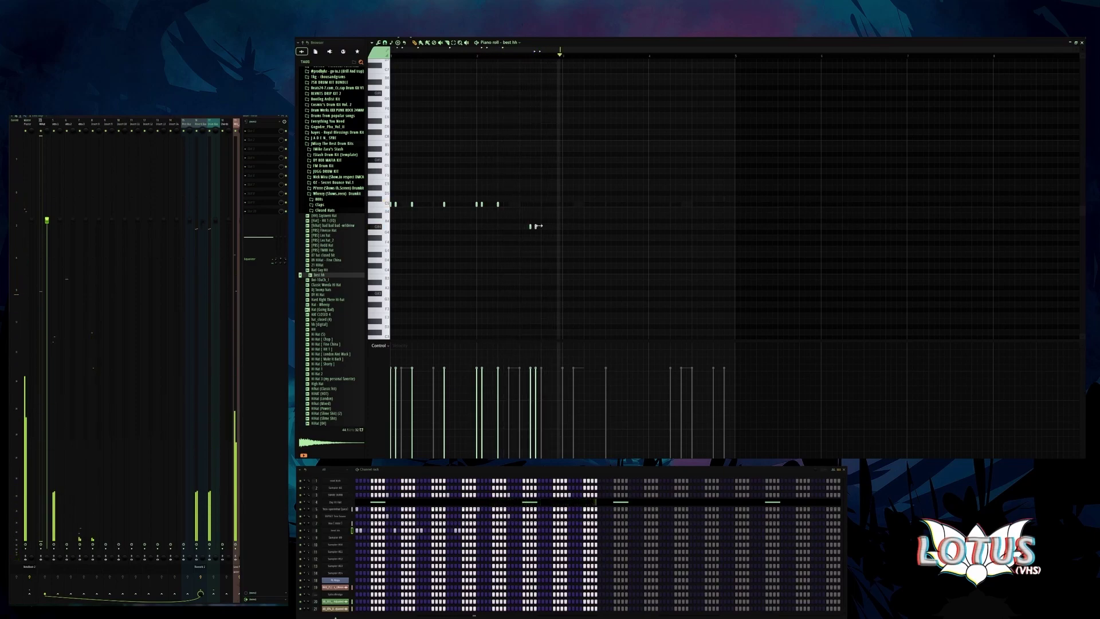
{"action": "key", "text": "ctrl+a"}
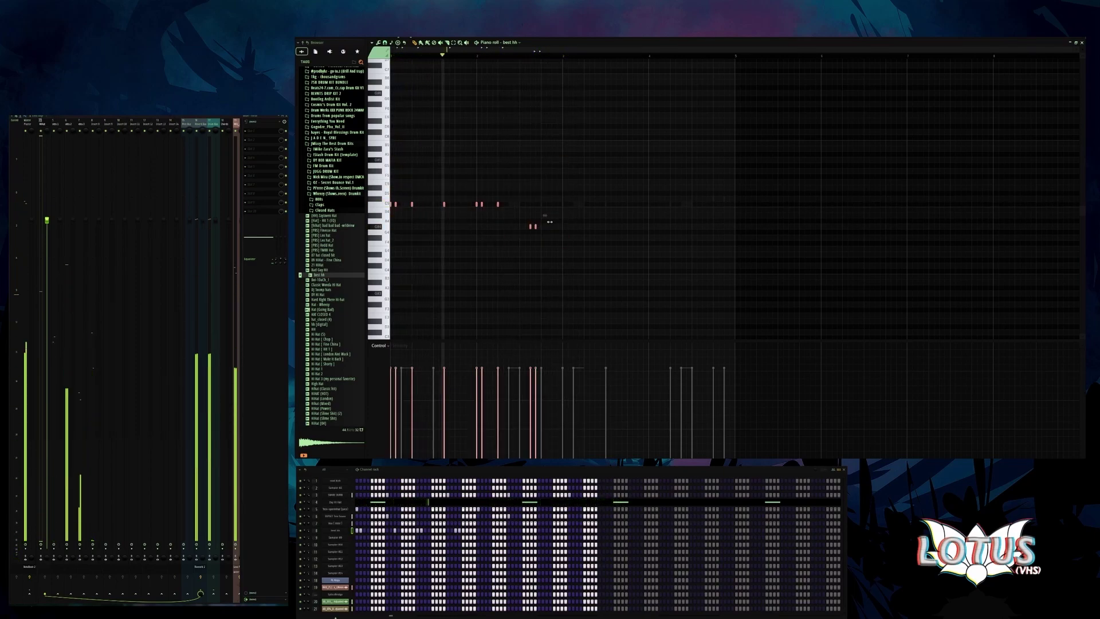
{"action": "left_click", "coordinate": [542, 229]}
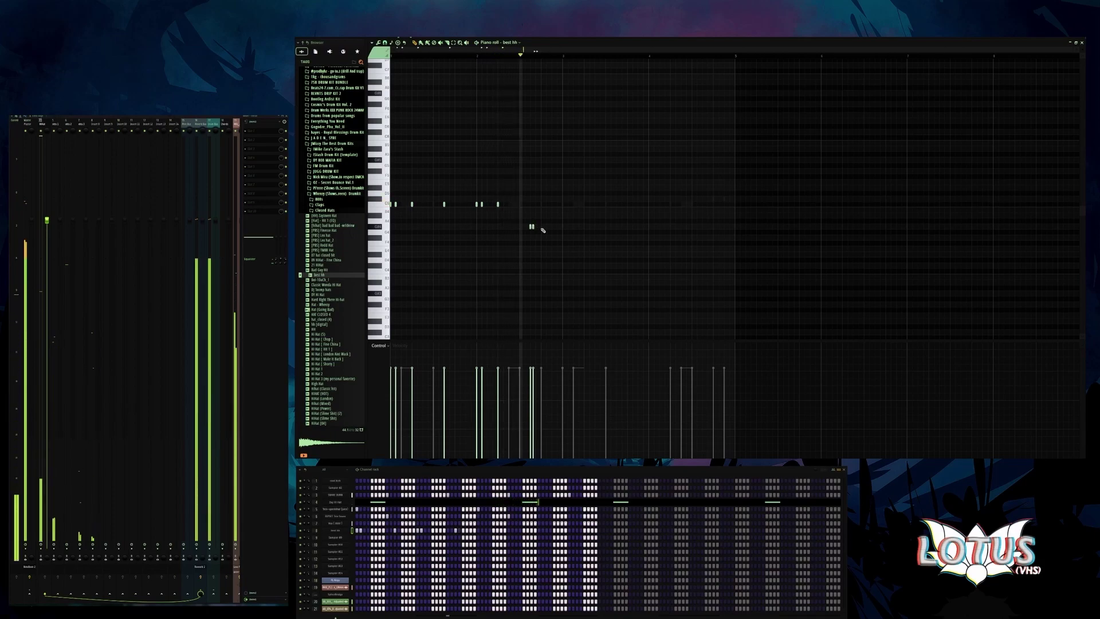
{"action": "right_click", "coordinate": [532, 226]}
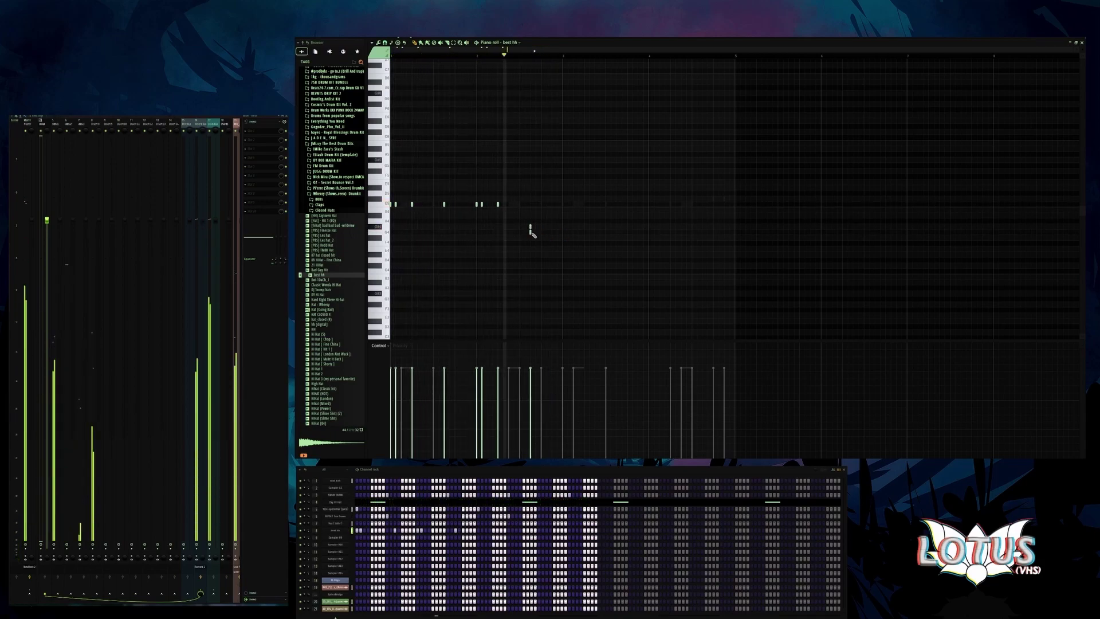
{"action": "left_click", "coordinate": [531, 233]}
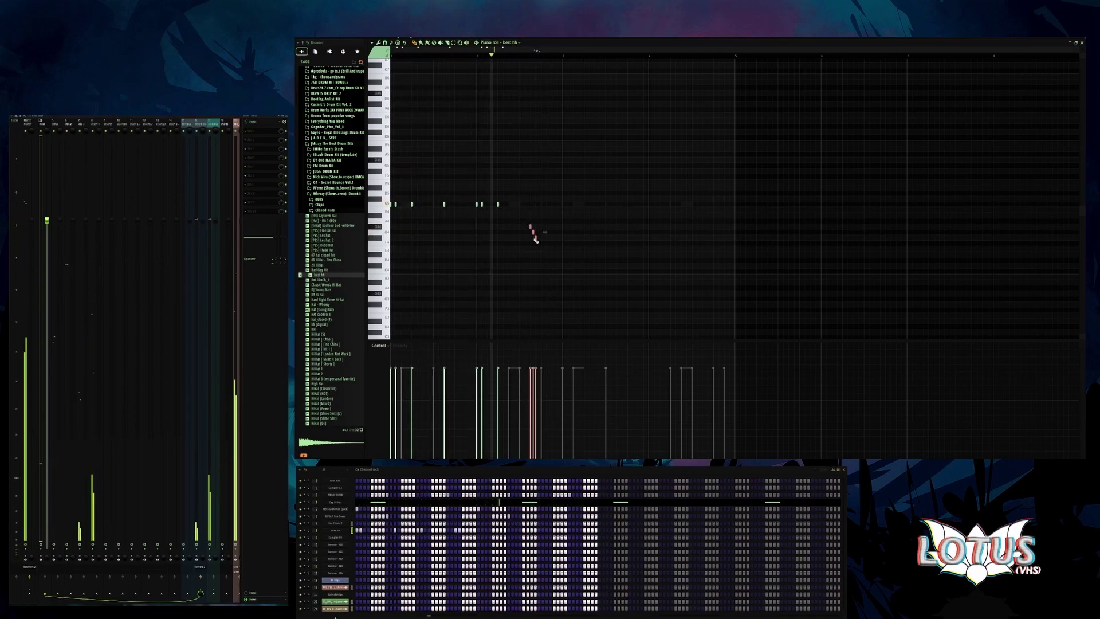
{"action": "scroll", "coordinate": [541, 245], "scroll_direction": "up", "scroll_amount": 4}
{"action": "scroll", "coordinate": [537, 244], "scroll_direction": "down", "scroll_amount": 4}
{"action": "right_click", "coordinate": [535, 237]}
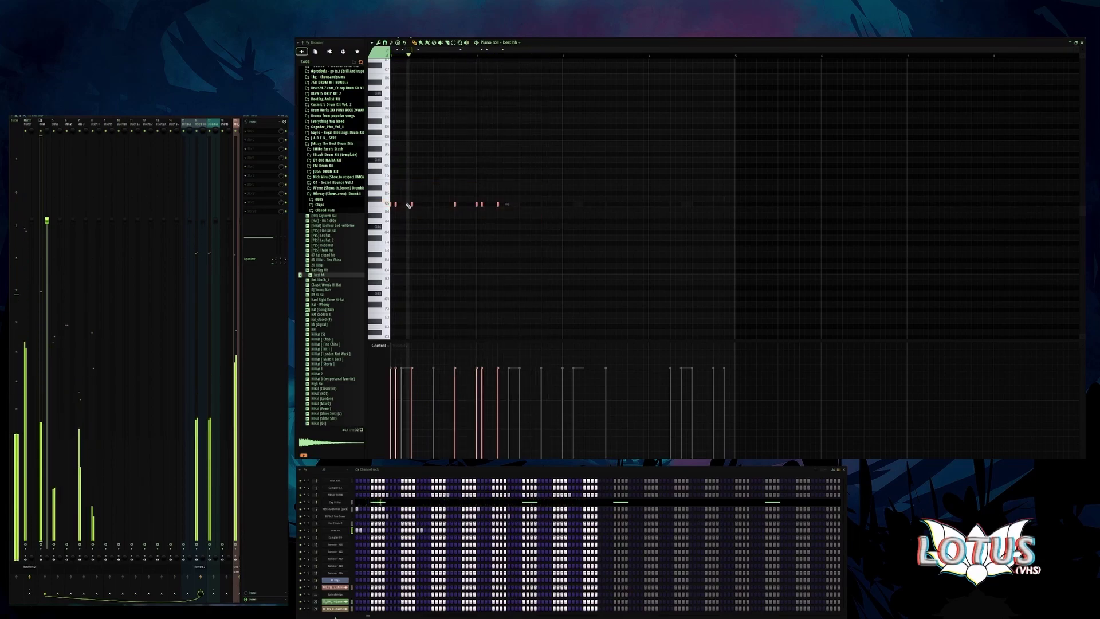
- Duplicate the two-bar best hh pattern into the third and fourth bars
{"action": "key", "text": "ctrl+v"}
{"action": "left_click_drag", "start_coordinate": [591, 212], "coordinate": [584, 213]}
{"action": "left_click", "coordinate": [454, 202]}
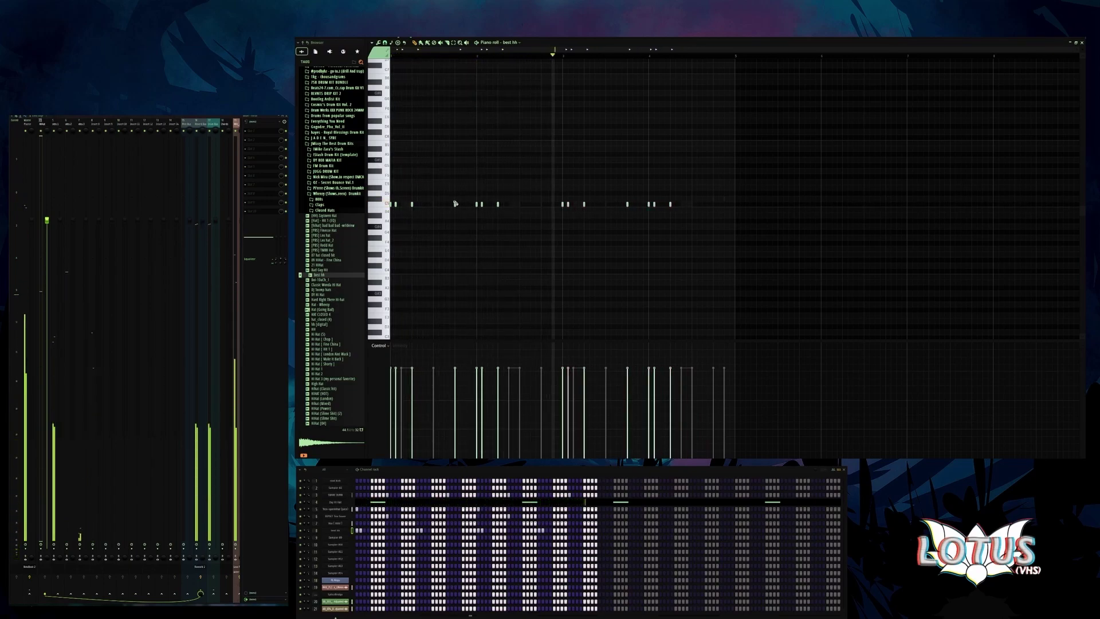
- Delete the late best hh note from the first and third bars, including a replacement tried slightly earlier in the first bar
{"action": "right_click", "coordinate": [455, 204]}
{"action": "right_click", "coordinate": [627, 204]}
{"action": "left_click", "coordinate": [453, 205]}
{"action": "left_click_drag", "start_coordinate": [452, 205], "coordinate": [450, 205]}
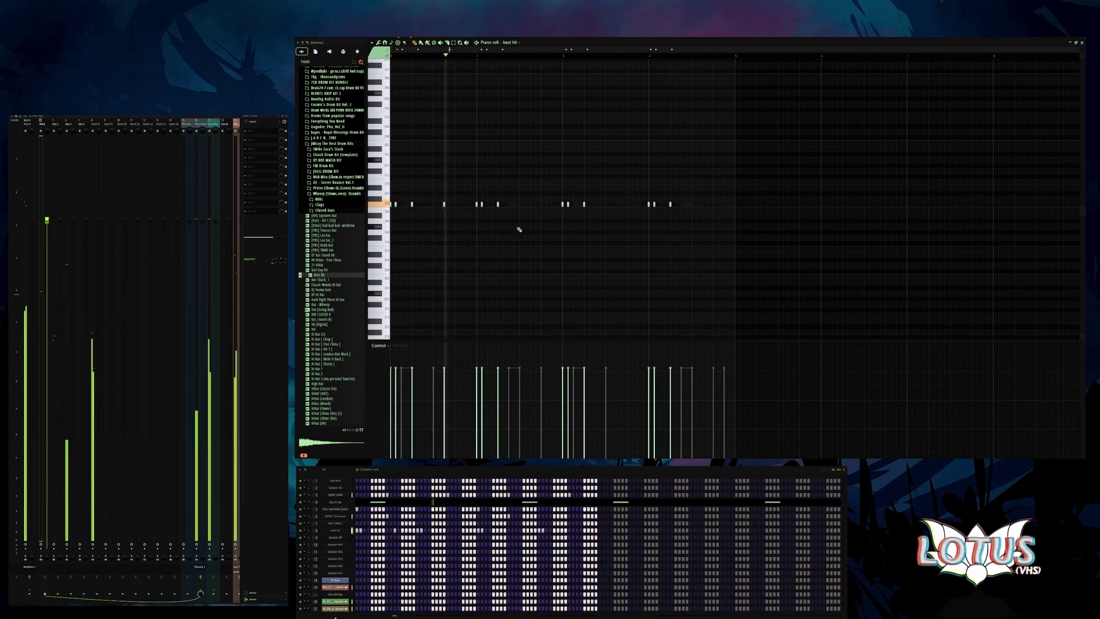
{"action": "right_click", "coordinate": [446, 204]}
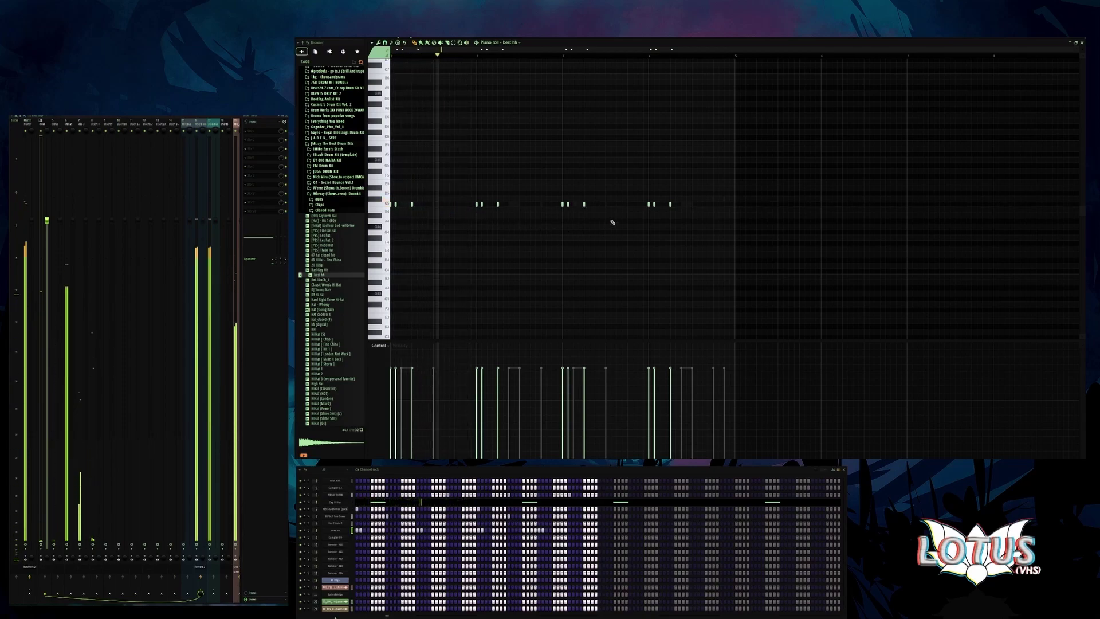
- Switch the piano roll to Zay Hi Hat and add one earlier note in each of the second and fourth bars
{"action": "key", "text": "ctrl+a"}
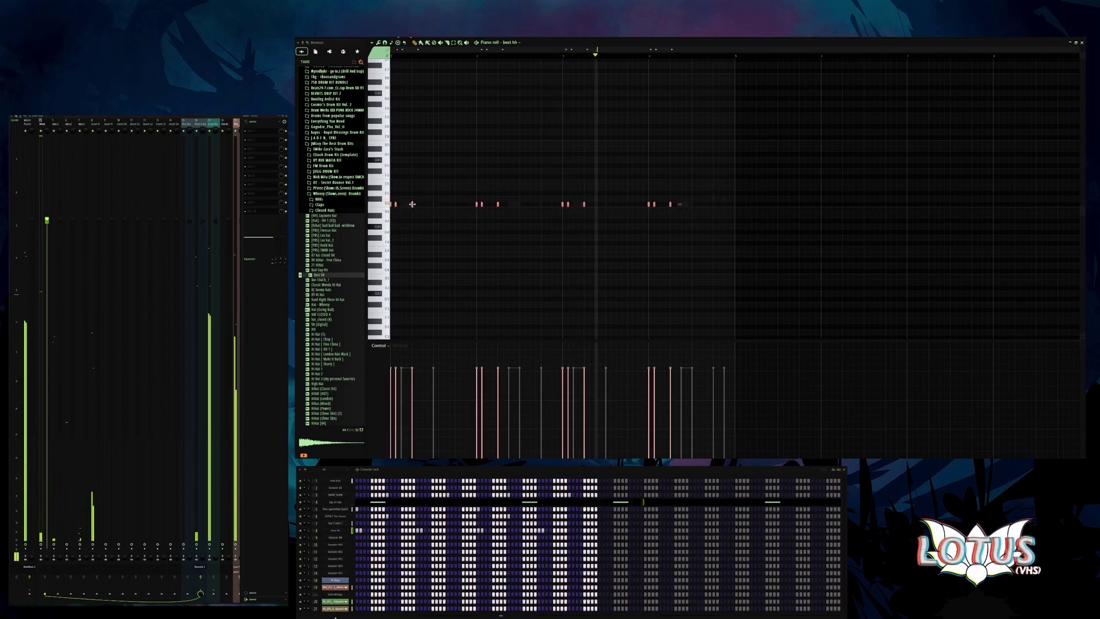
{"action": "double_click", "coordinate": [513, 205]}
{"action": "left_click", "coordinate": [448, 205]}
{"action": "right_click", "coordinate": [449, 205]}
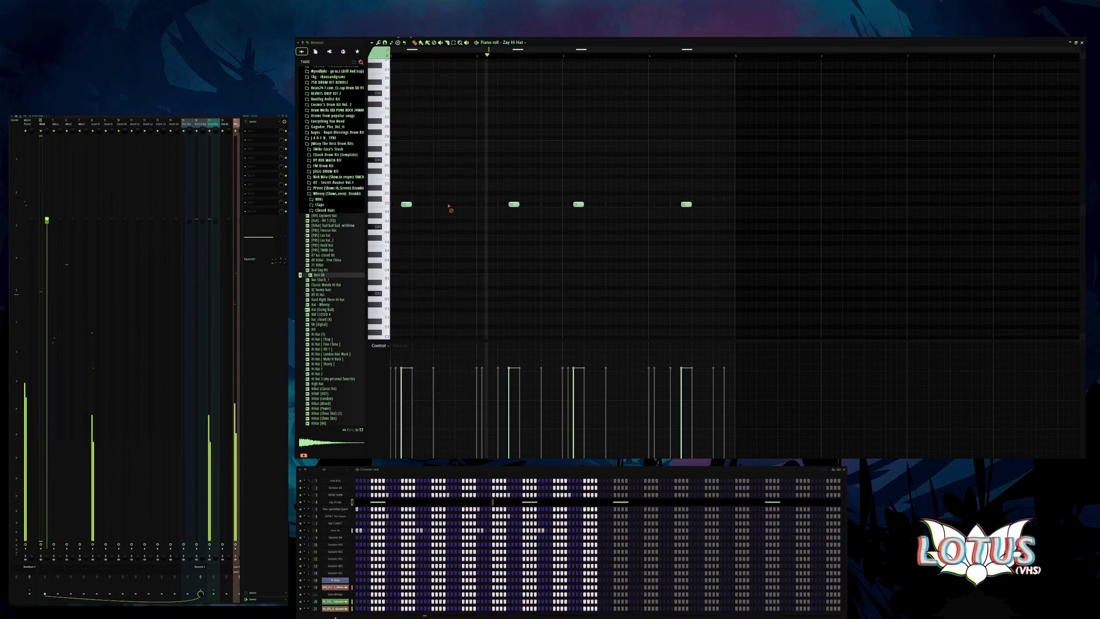
{"action": "left_click", "coordinate": [492, 205]}
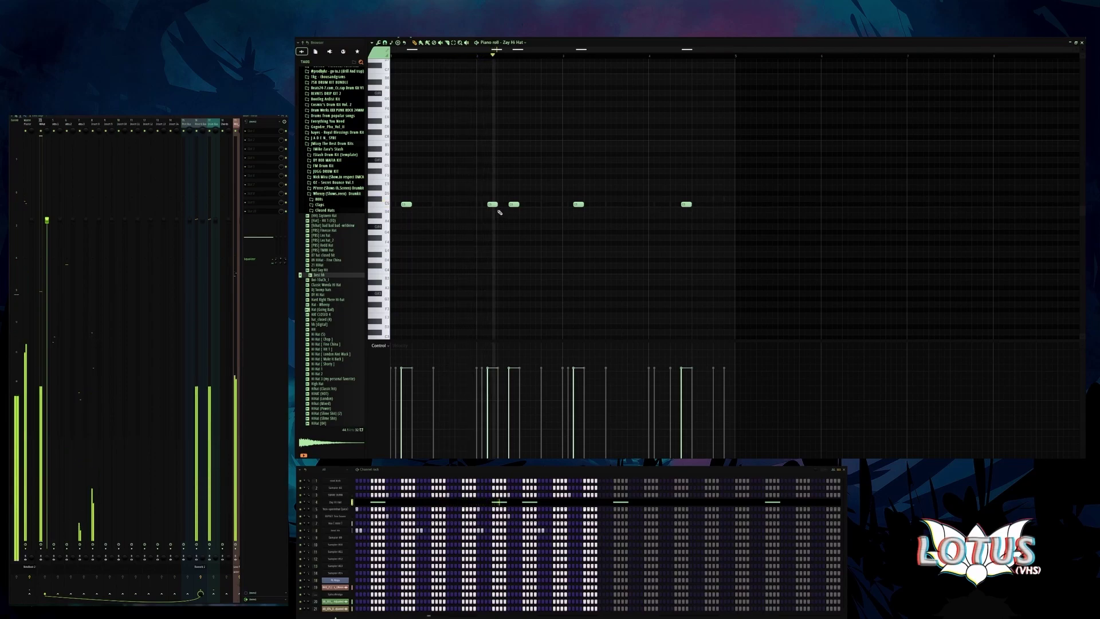
{"action": "left_click", "coordinate": [665, 205]}
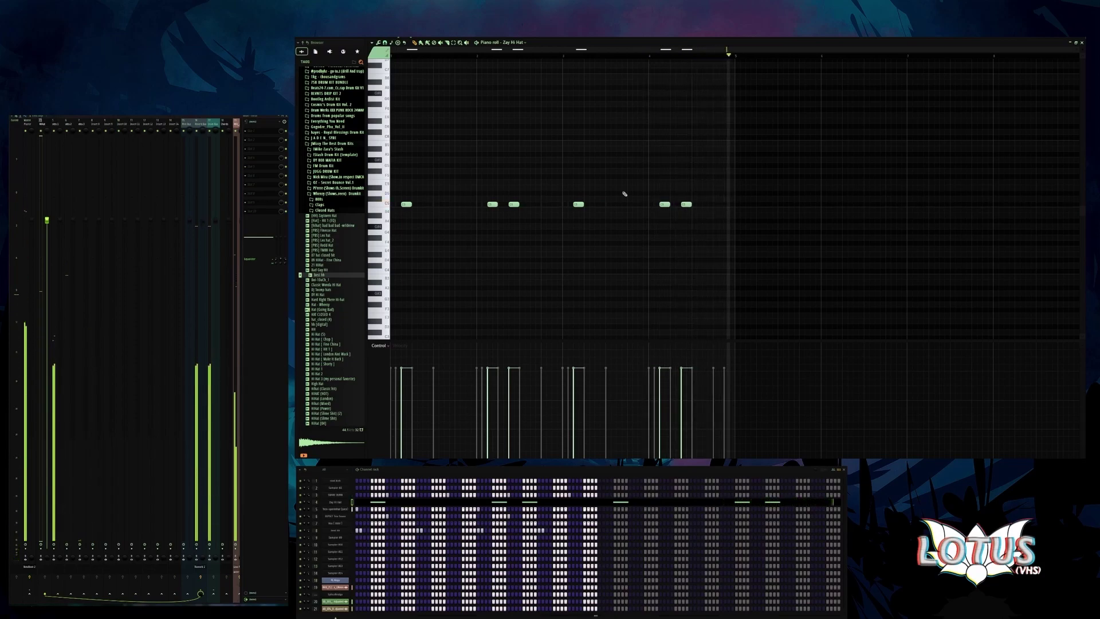
- Try additional Zay Hi Hat notes at several positions late in the second bar, and delete them
{"action": "left_click", "coordinate": [535, 205]}
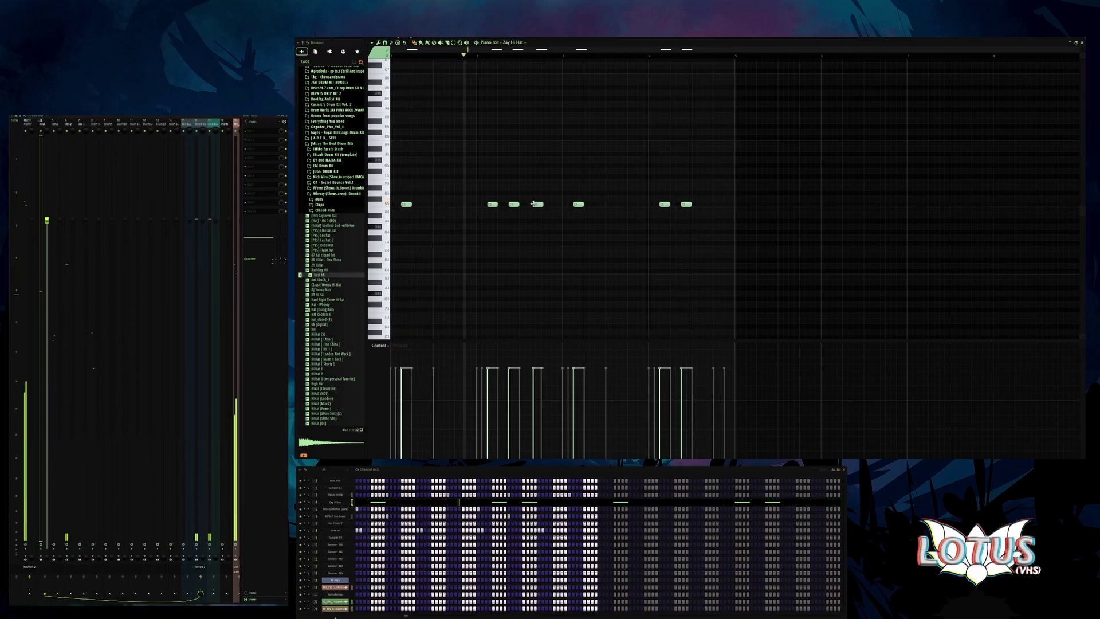
{"action": "left_click", "coordinate": [556, 205]}
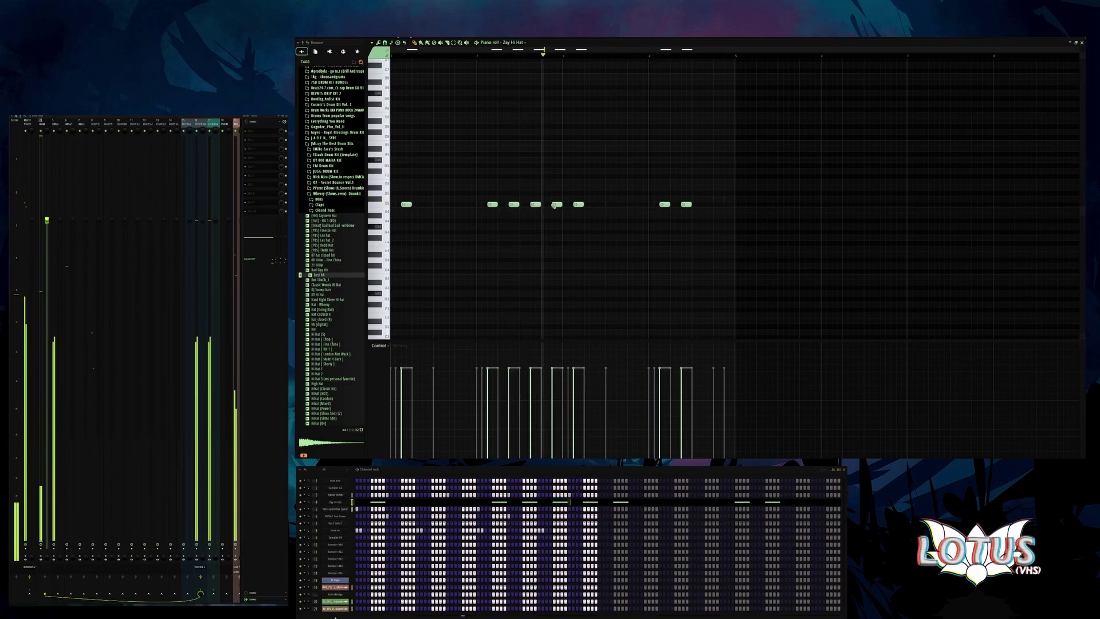
{"action": "right_click", "coordinate": [557, 205]}
{"action": "right_click", "coordinate": [535, 205]}
{"action": "left_click", "coordinate": [523, 205]}
{"action": "left_click", "coordinate": [534, 205]}
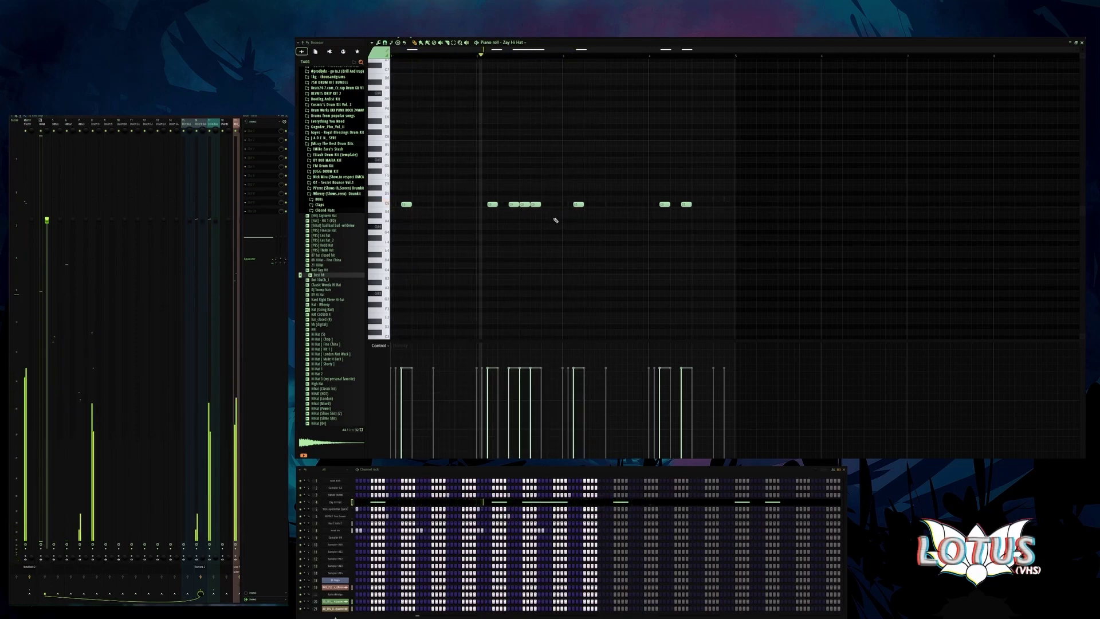
{"action": "right_click", "coordinate": [524, 206]}
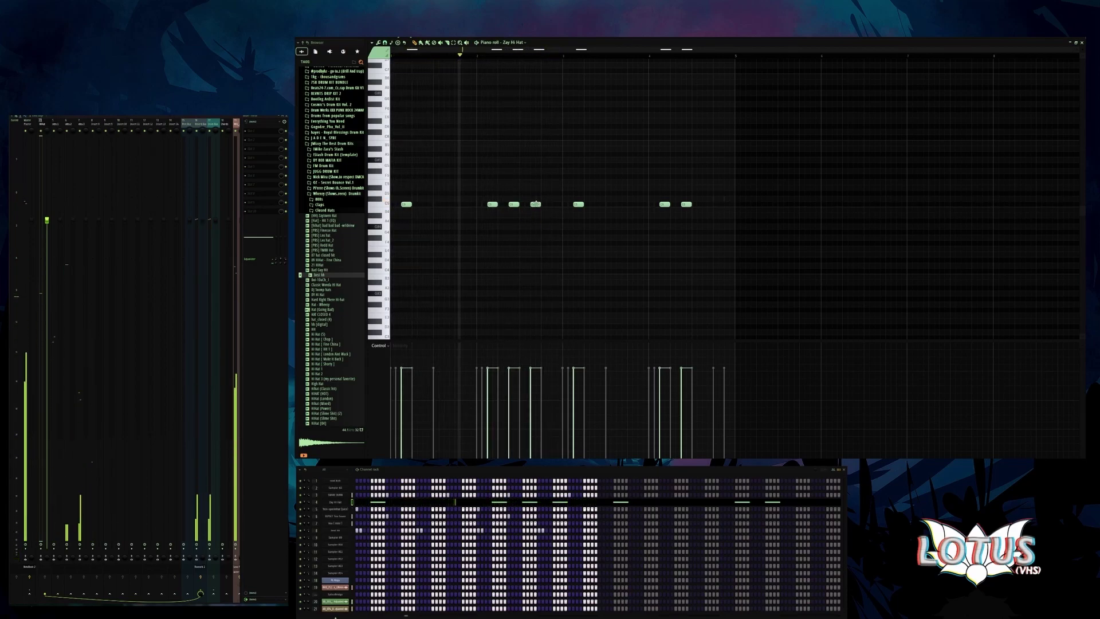
{"action": "left_click_drag", "start_coordinate": [535, 204], "coordinate": [546, 204]}
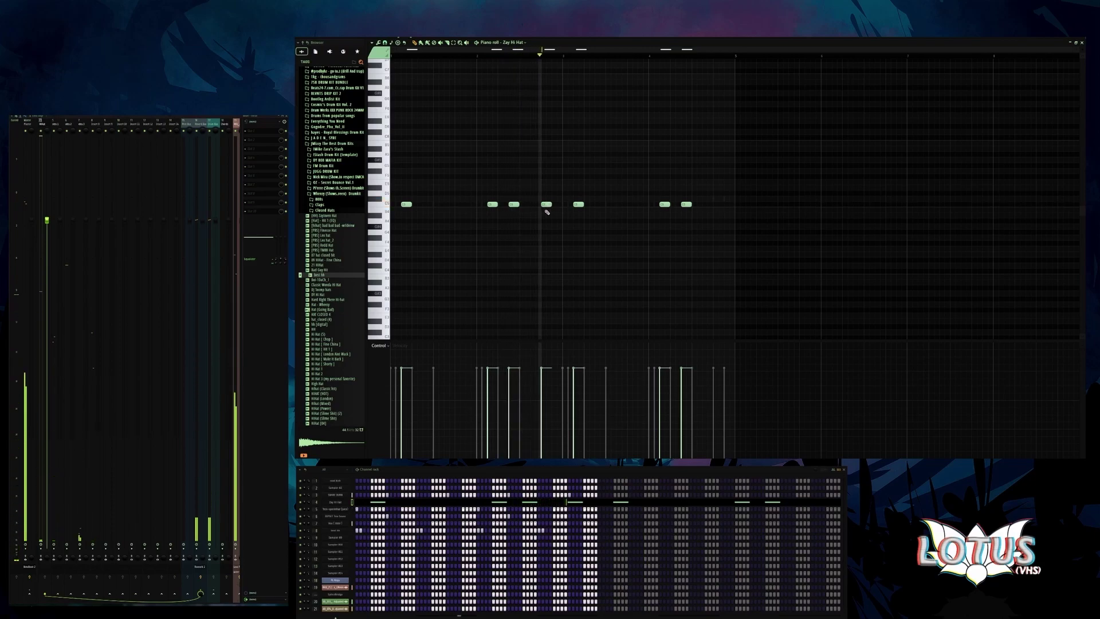
{"action": "right_click", "coordinate": [549, 204]}
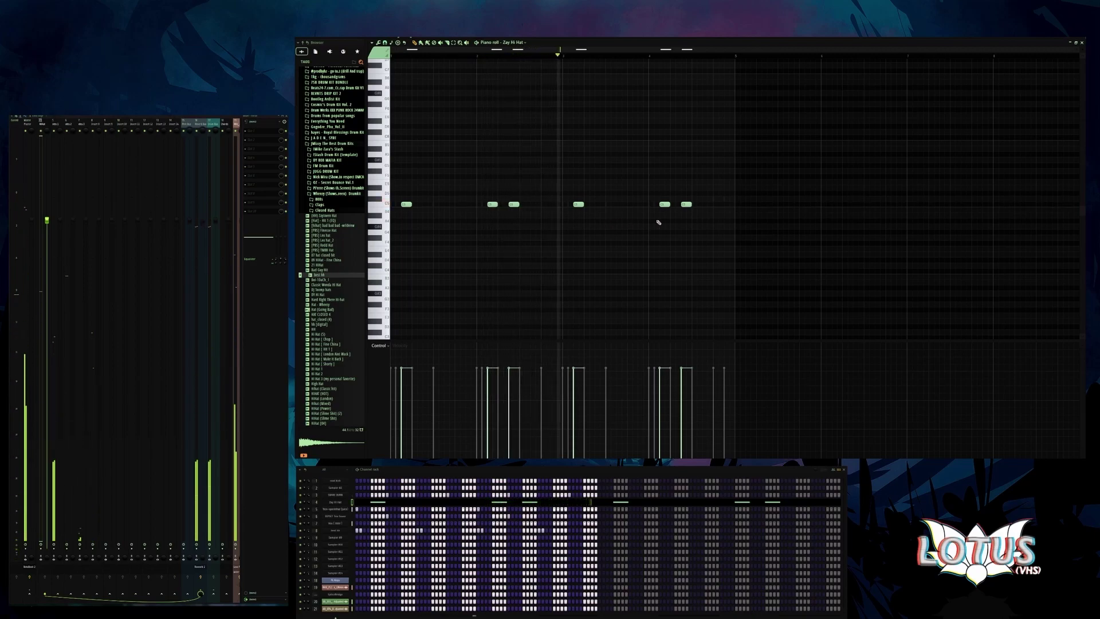
{"action": "scroll", "coordinate": [713, 230], "scroll_direction": "up", "scroll_amount": 1}
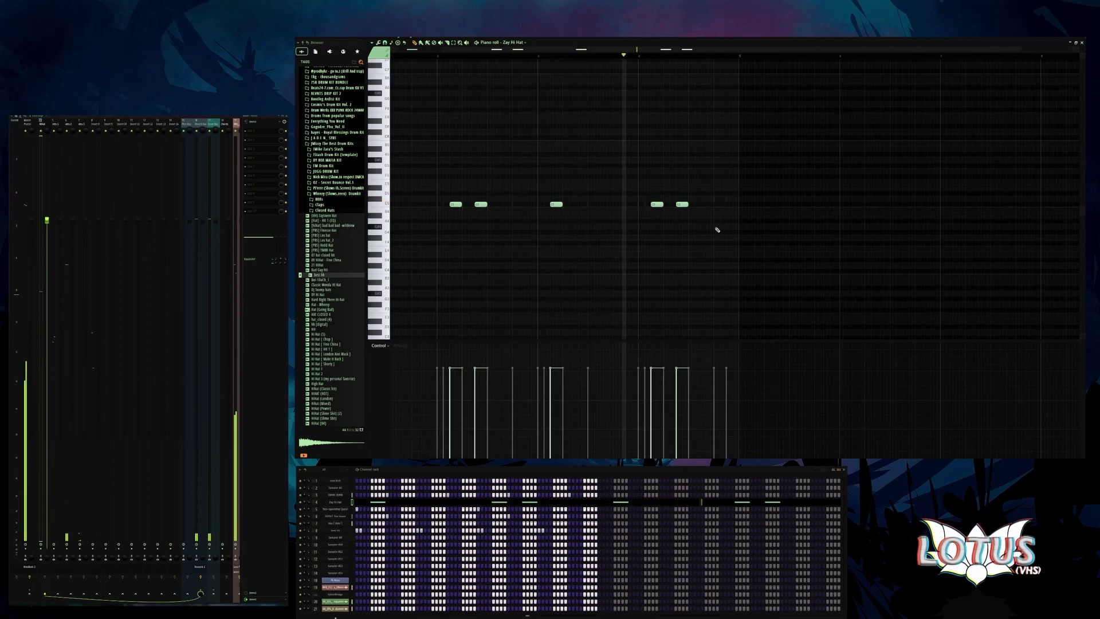
- Try two lower-pitched Zay Hi Hat notes at the end of the fourth bar, shift them further down, and delete them
{"action": "left_click", "coordinate": [715, 226]}
{"action": "left_click", "coordinate": [729, 227]}
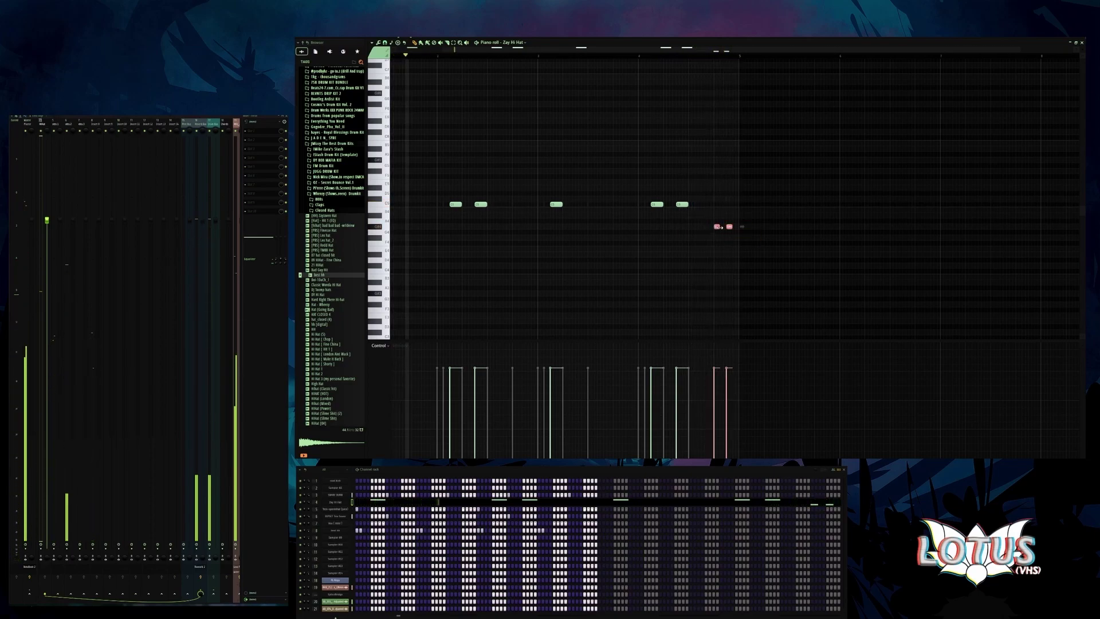
{"action": "left_click_drag", "start_coordinate": [716, 228], "coordinate": [714, 250]}
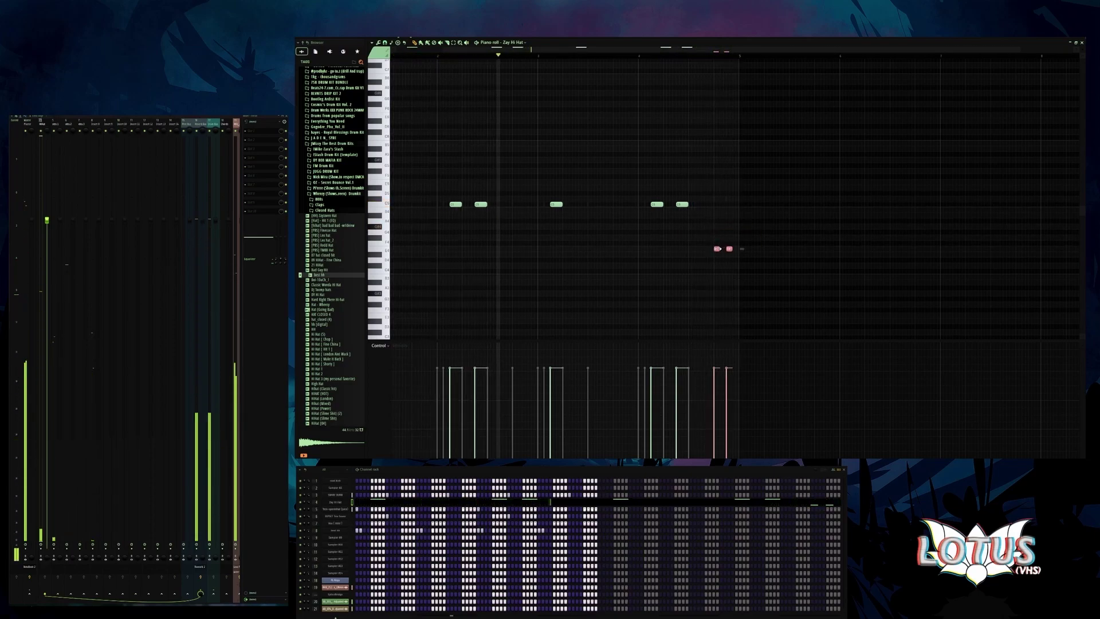
{"action": "scroll", "coordinate": [717, 246], "scroll_direction": "up", "scroll_amount": 2}
{"action": "left_click_drag", "start_coordinate": [722, 249], "coordinate": [716, 249]}
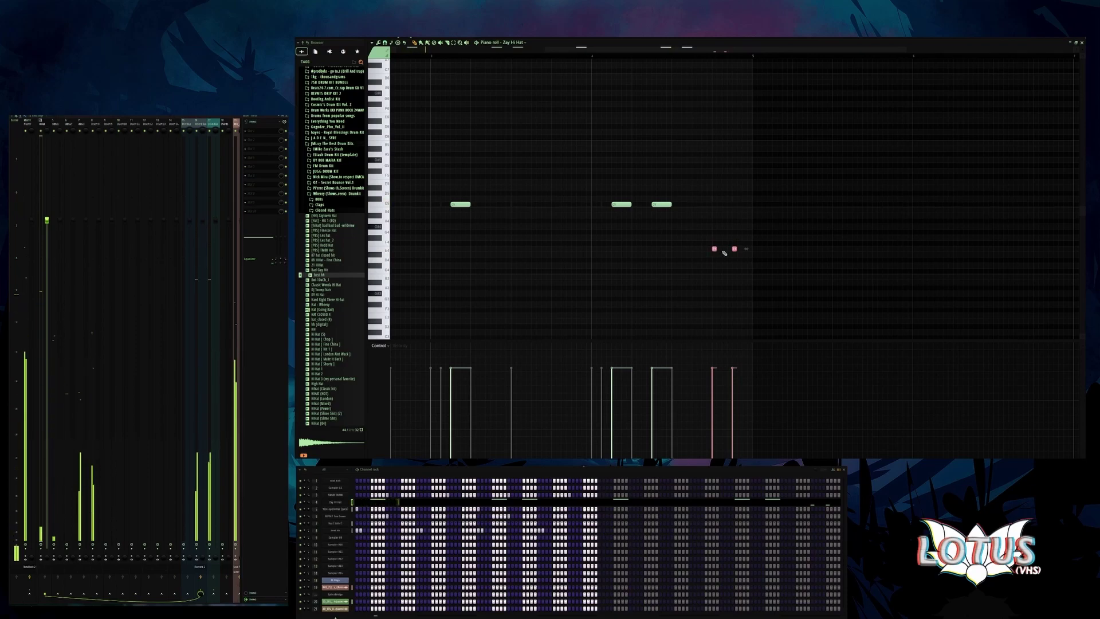
{"action": "key", "text": "Delete"}
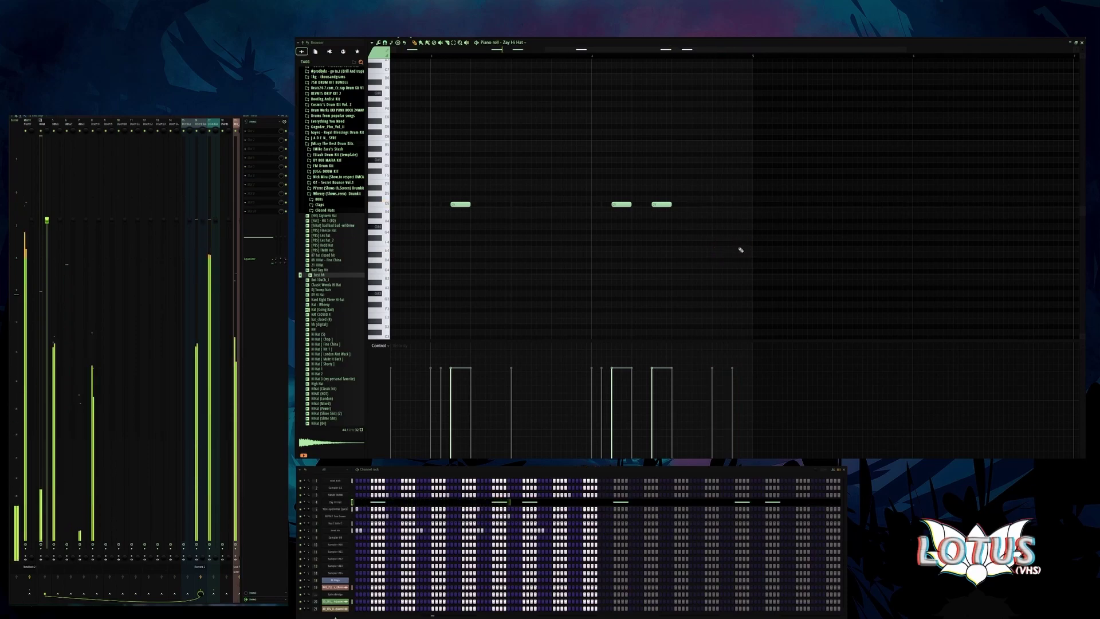
- Try four short Zay Hi Hat notes descending in pitch across the end of the fourth bar, and delete them
{"action": "left_click", "coordinate": [674, 215]}
{"action": "left_click", "coordinate": [694, 215]}
{"action": "left_click", "coordinate": [713, 221]}
{"action": "left_click", "coordinate": [734, 221]}
{"action": "scroll", "coordinate": [723, 227], "scroll_direction": "down", "scroll_amount": 3}
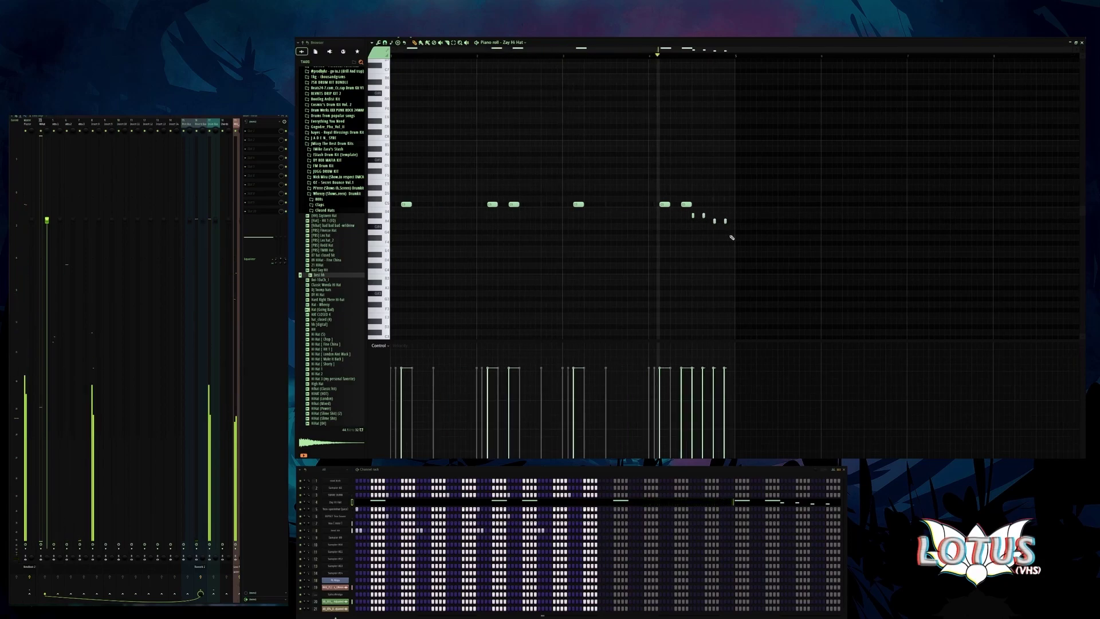
{"action": "left_click_drag", "start_coordinate": [773, 247], "coordinate": [689, 212]}
{"action": "key", "text": "Delete"}
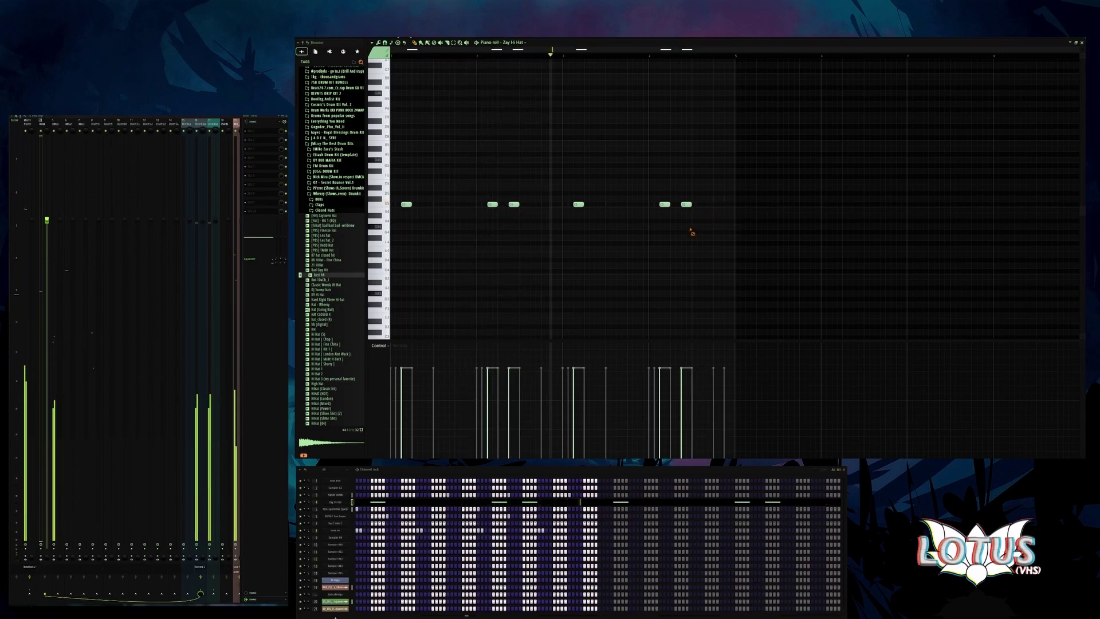
- Return to the playlist, swap the drum kit's closed hats folder for its percussion folder, and make Pattern 2 active
{"action": "key", "text": "F5"}
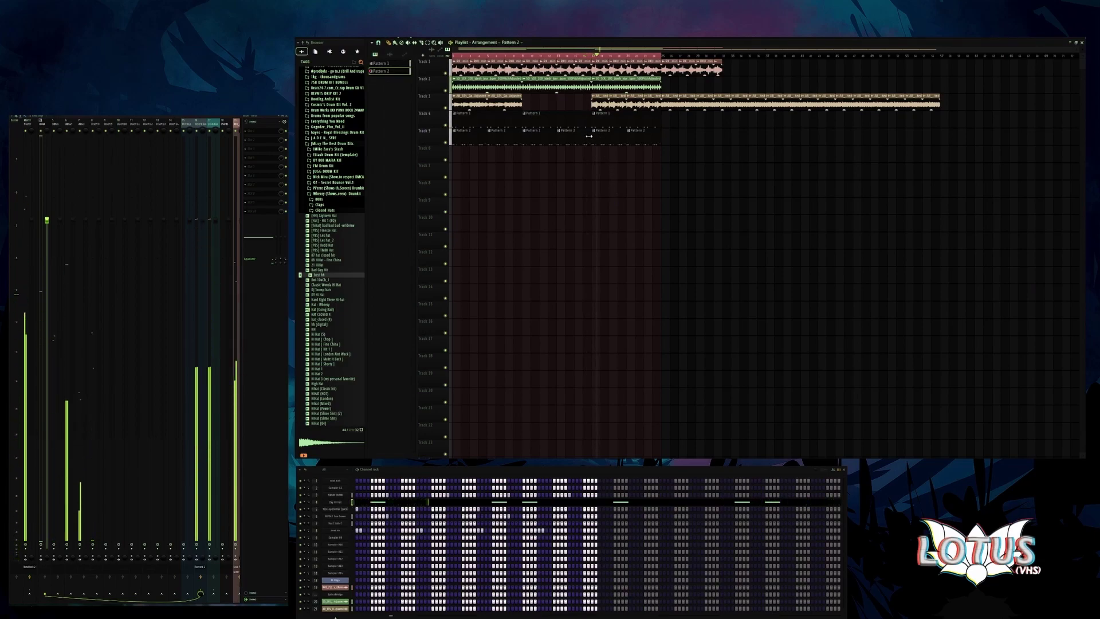
{"action": "left_click", "coordinate": [573, 113]}
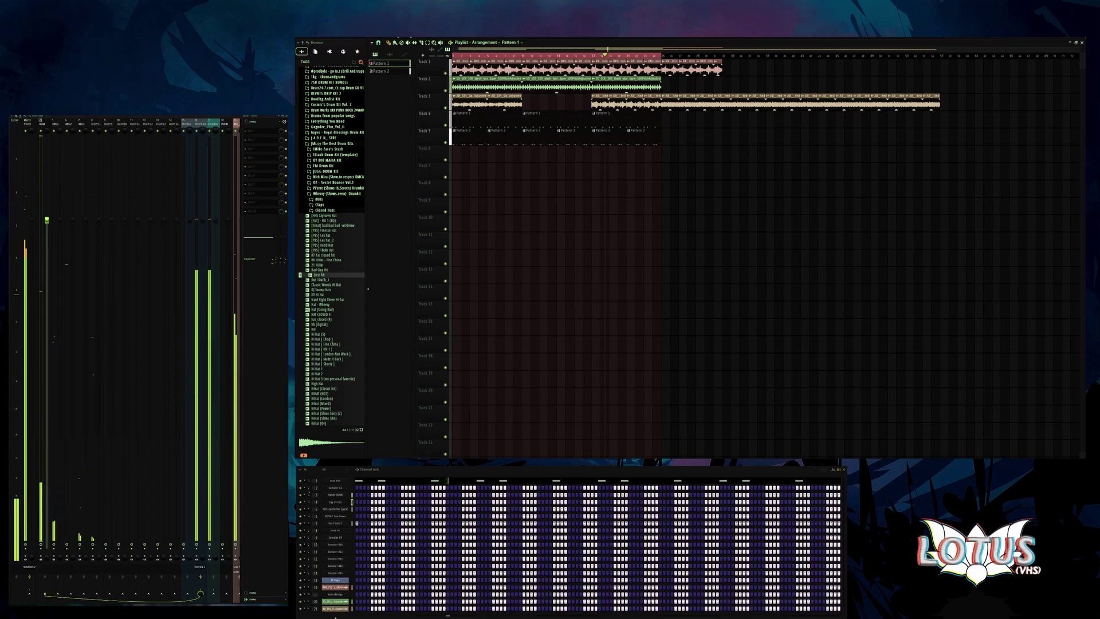
{"action": "left_click", "coordinate": [327, 209]}
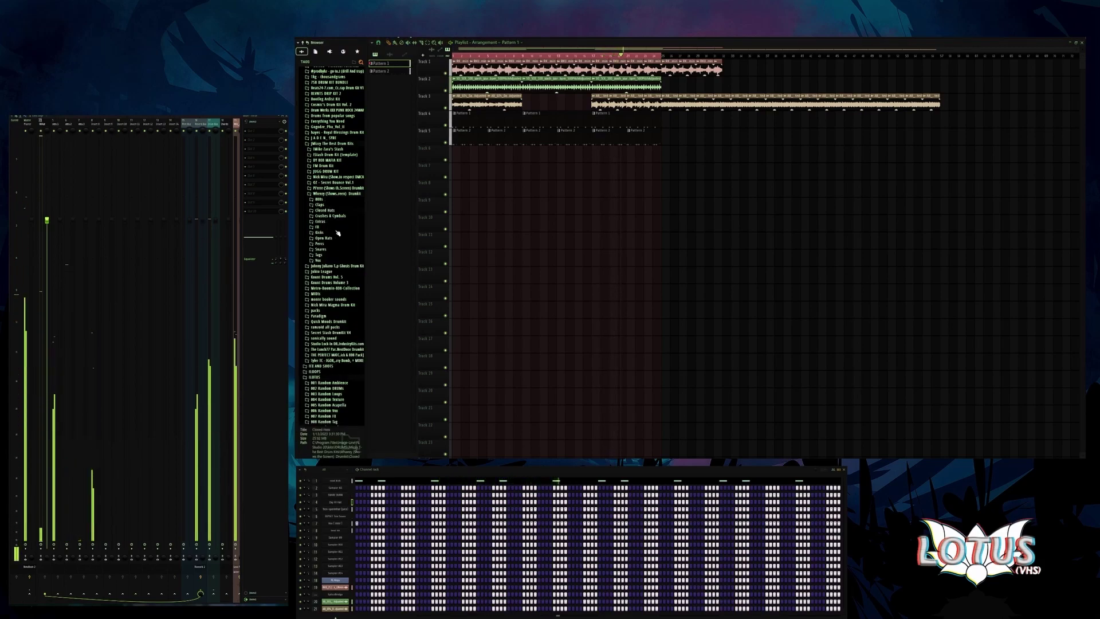
{"action": "left_click", "coordinate": [327, 244]}
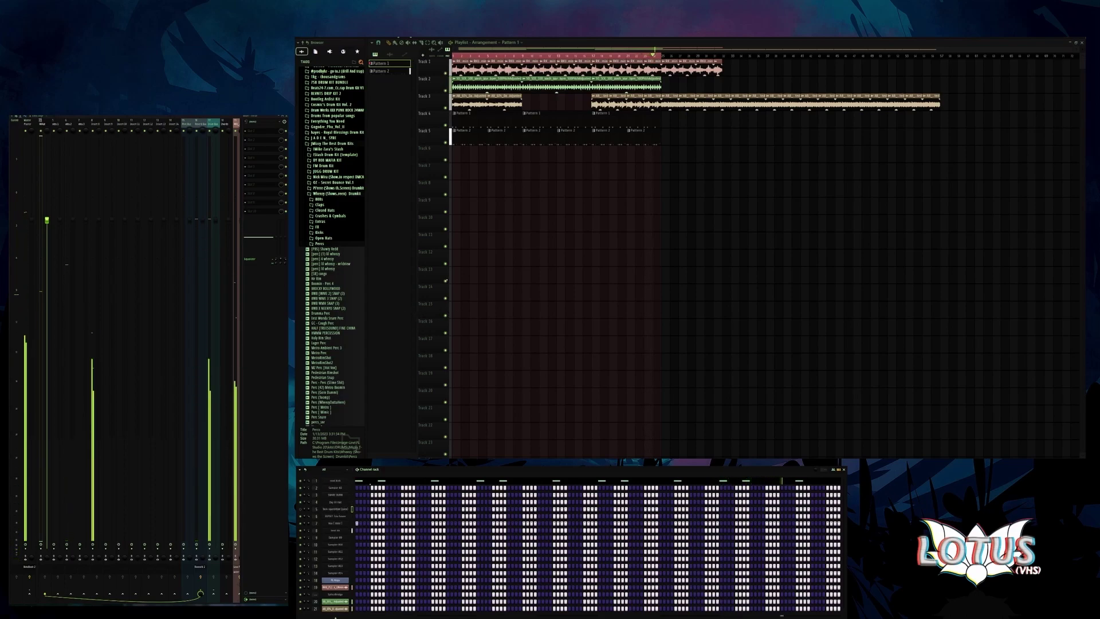
{"action": "left_click", "coordinate": [500, 135]}
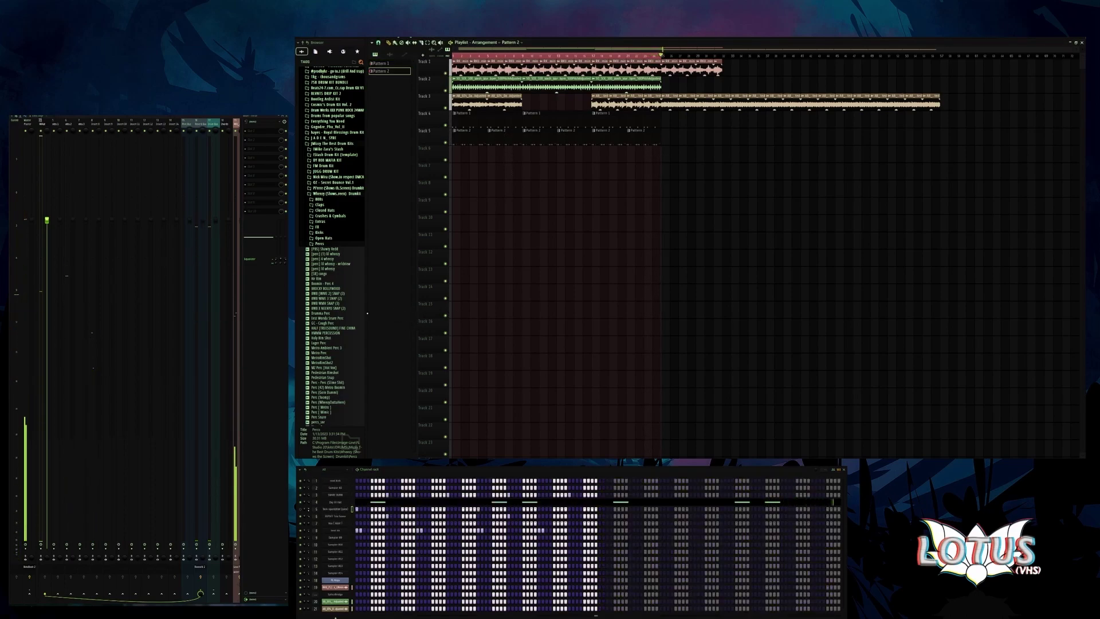
- Audition percussion samples in the drum kit and load Metro Ambient Perc 3 into an empty sampler channel
{"action": "left_click", "coordinate": [324, 289]}
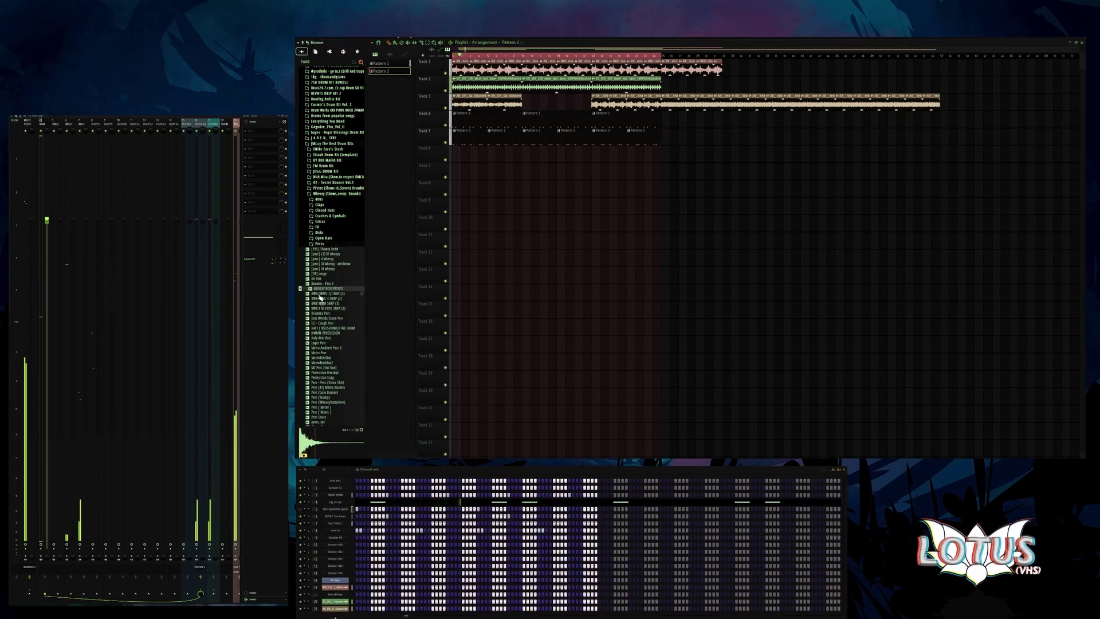
{"action": "left_click", "coordinate": [322, 285]}
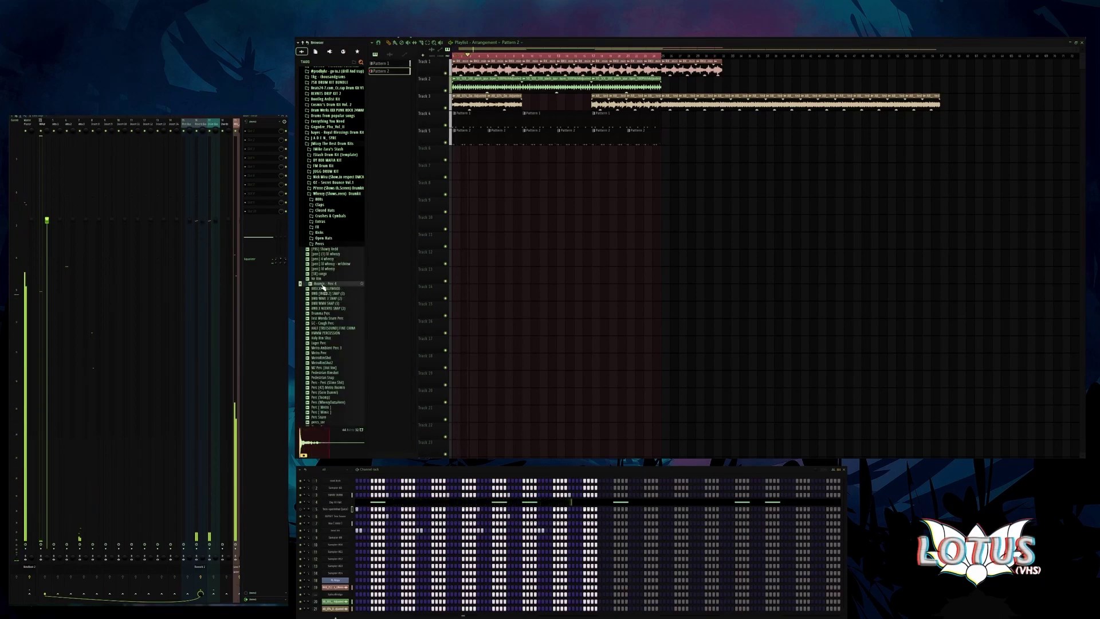
{"action": "left_click", "coordinate": [324, 353]}
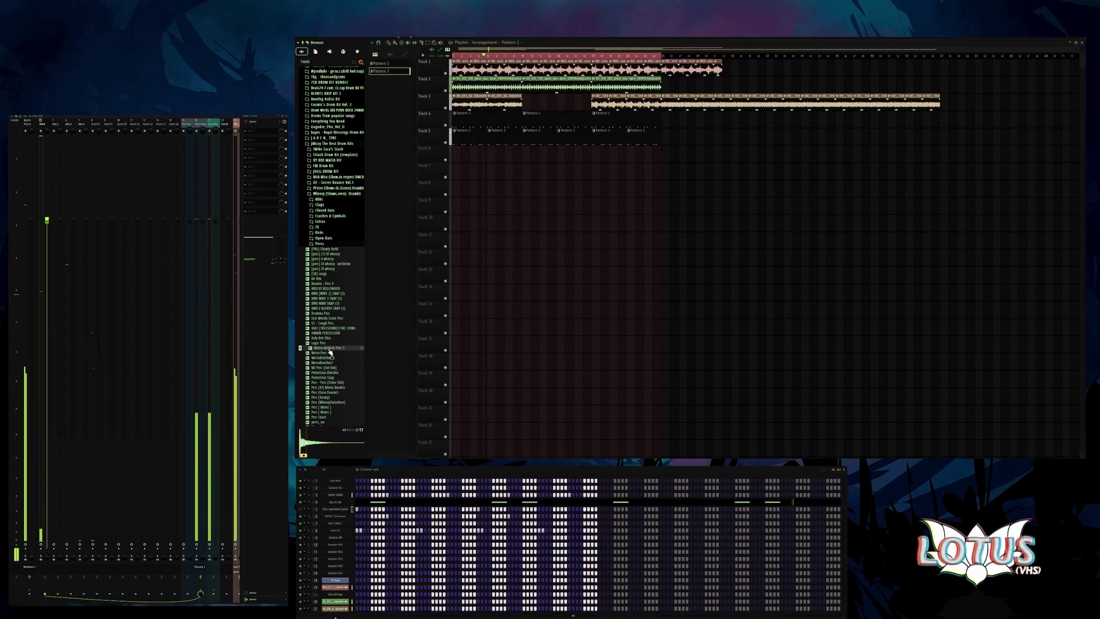
{"action": "left_click_drag", "start_coordinate": [341, 542], "coordinate": [337, 539]}
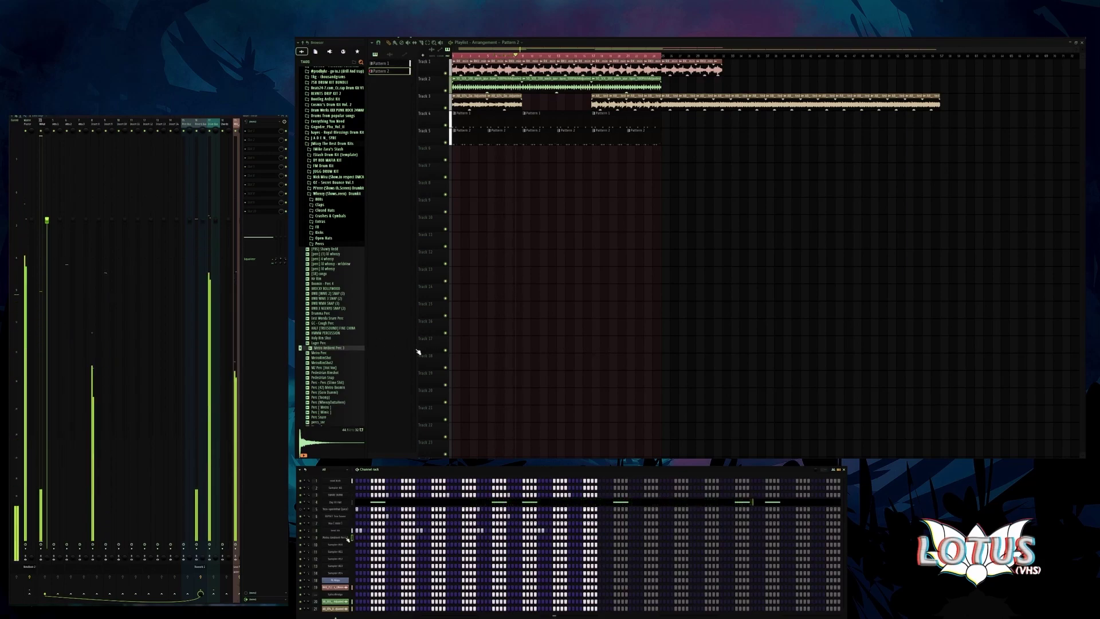
- Add one Metro Ambient Perc 3 note midway through the second bar and another midway through the fourth bar
{"action": "key", "text": "F7"}
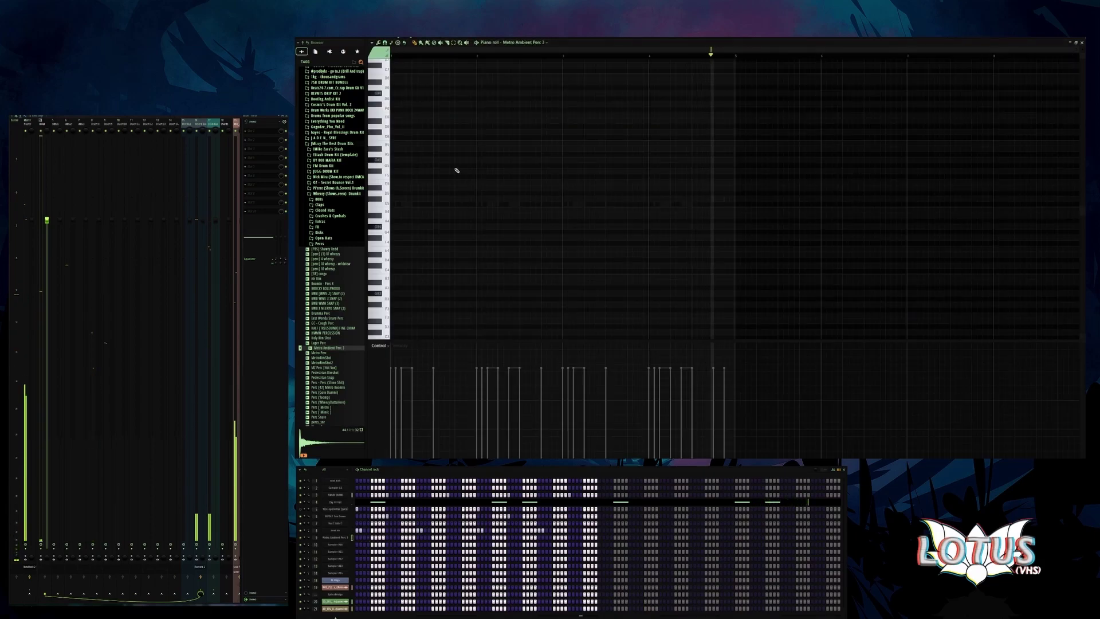
{"action": "left_click", "coordinate": [521, 205]}
{"action": "left_click", "coordinate": [696, 205]}
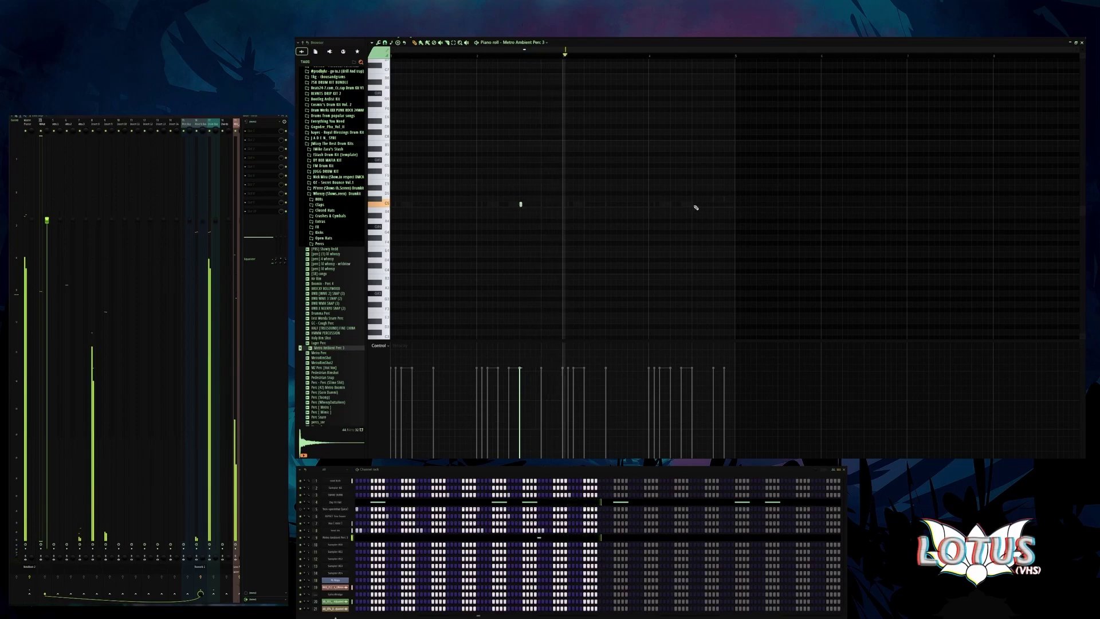
{"action": "key", "text": "ctrl+a"}
- Switch to the cool kick notes of Pattern 1 and add an extra kick late in the second, fourth and eighth bars
{"action": "left_click", "coordinate": [717, 207]}
{"action": "left_click", "coordinate": [716, 207]}
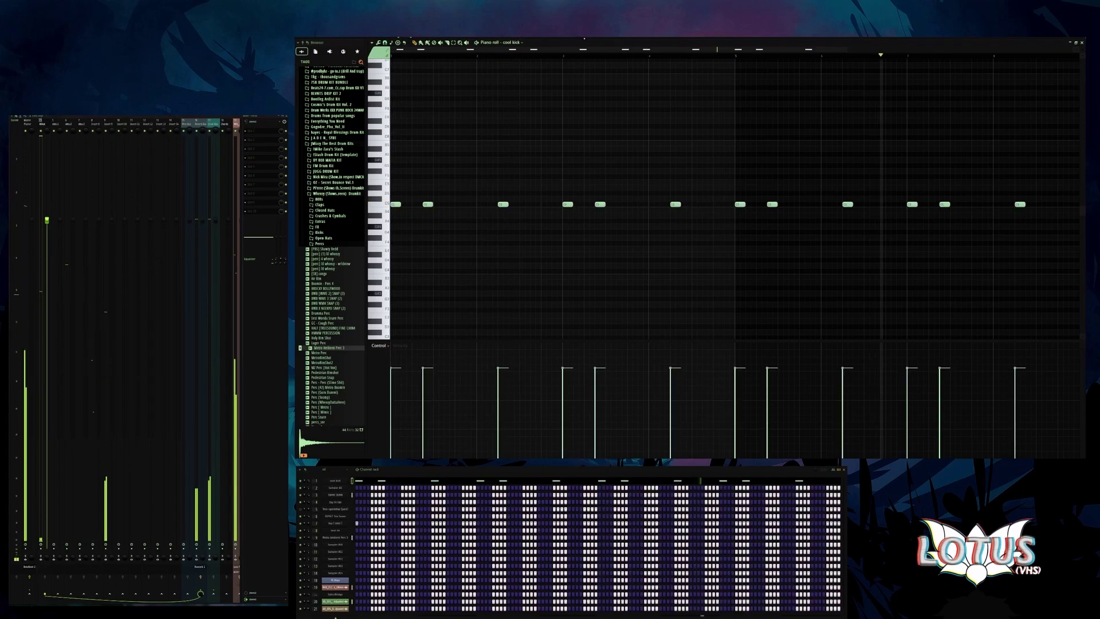
{"action": "left_click", "coordinate": [717, 205]}
{"action": "scroll", "coordinate": [762, 206], "scroll_direction": "down", "scroll_amount": 2}
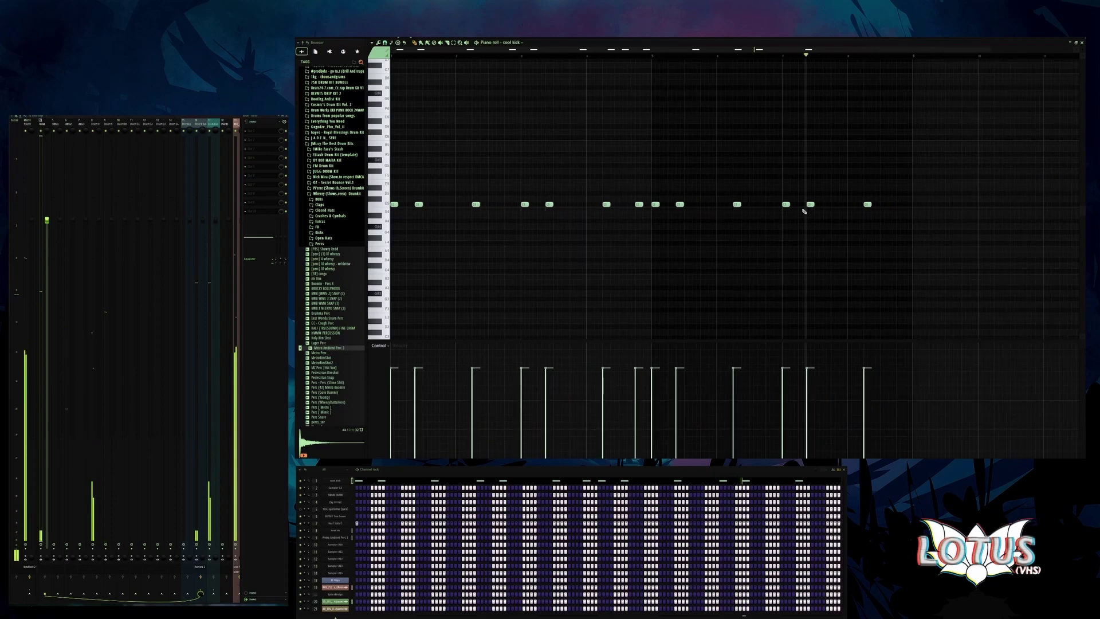
{"action": "left_click", "coordinate": [838, 204]}
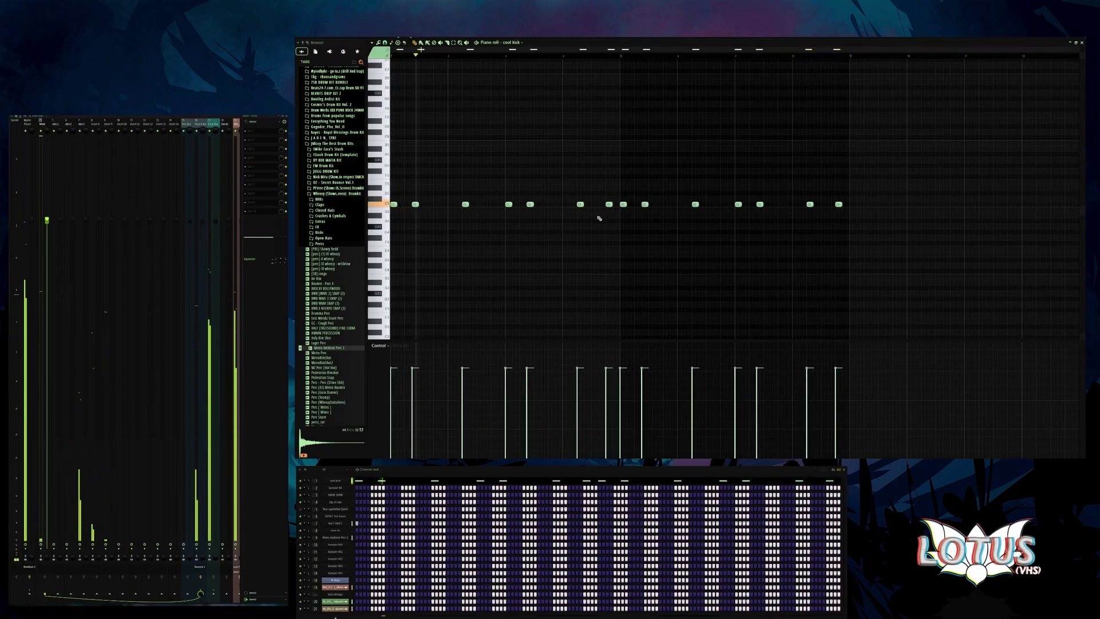
{"action": "left_click", "coordinate": [491, 205]}
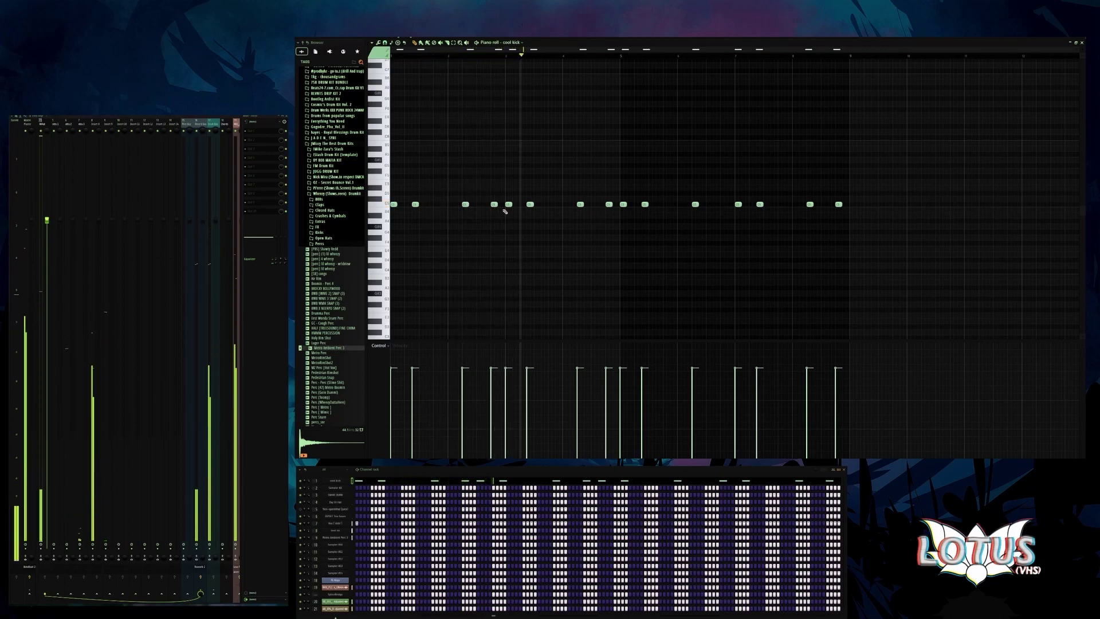
- Move the extra cool kick notes at the ends of the fourth and eighth bars slightly earlier
{"action": "scroll", "coordinate": [594, 228], "scroll_direction": "up", "scroll_amount": 3}
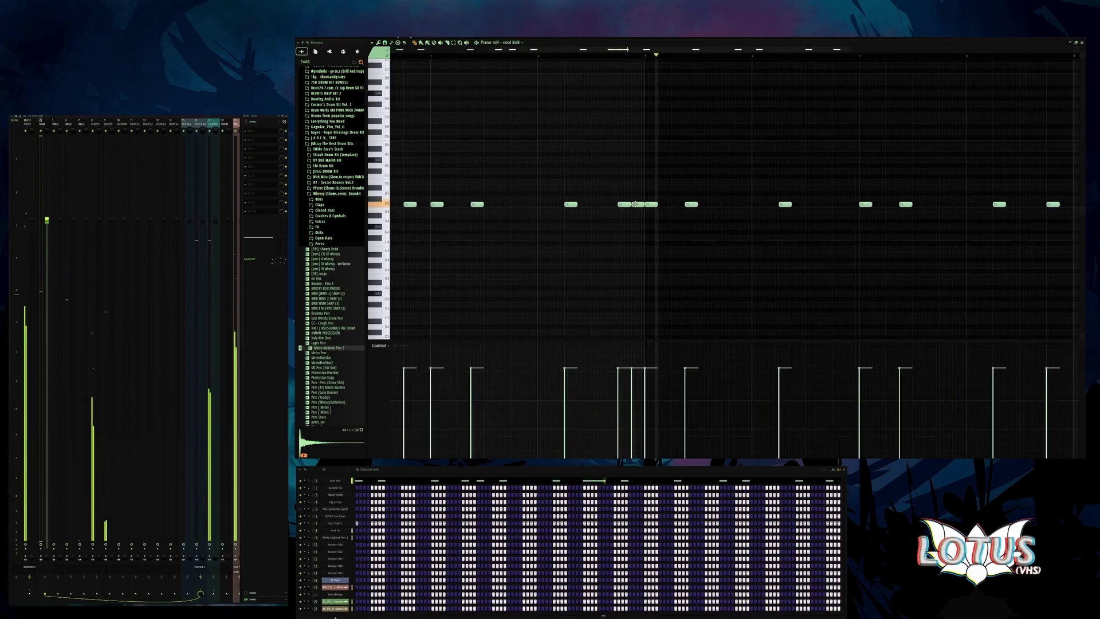
{"action": "left_click_drag", "start_coordinate": [620, 204], "coordinate": [609, 201]}
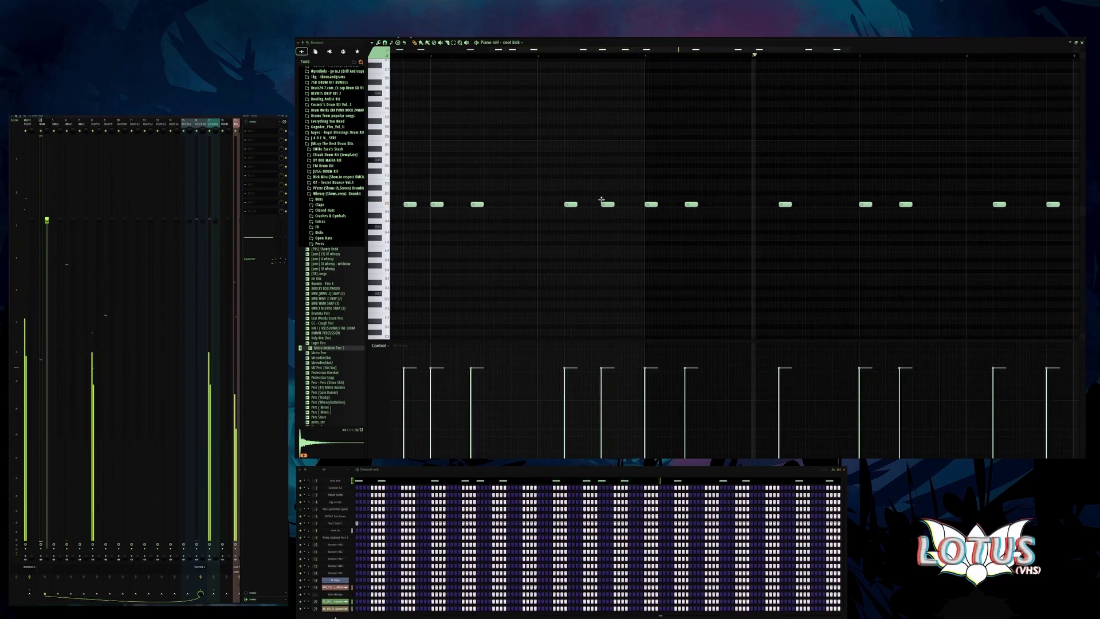
{"action": "scroll", "coordinate": [754, 226], "scroll_direction": "down", "scroll_amount": 2}
{"action": "scroll", "coordinate": [773, 214], "scroll_direction": "up", "scroll_amount": 2}
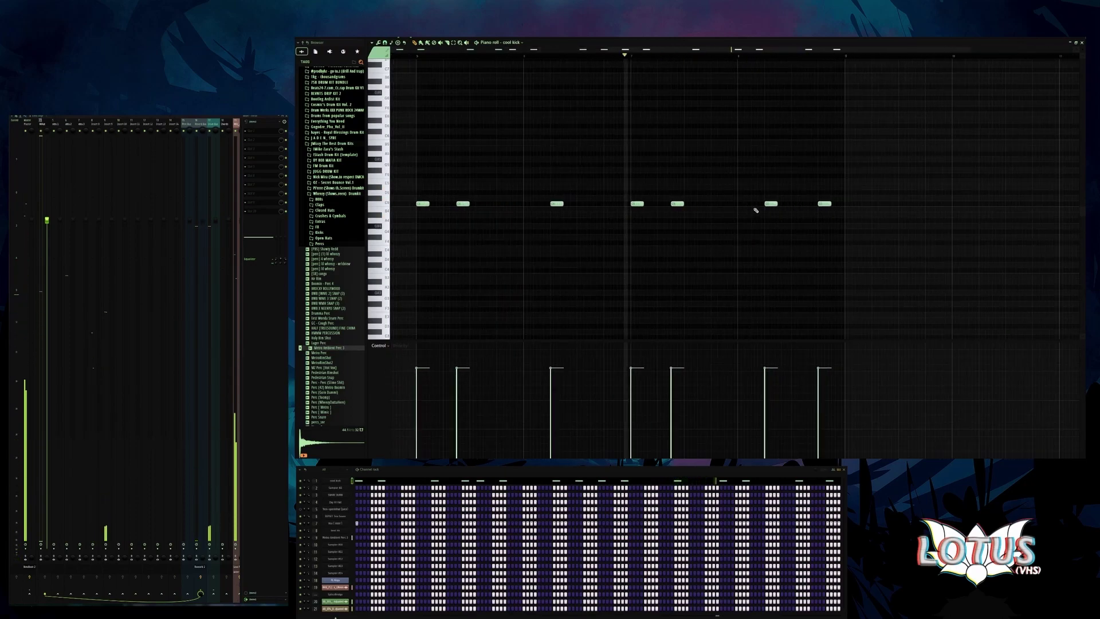
{"action": "left_click_drag", "start_coordinate": [823, 203], "coordinate": [810, 204]}
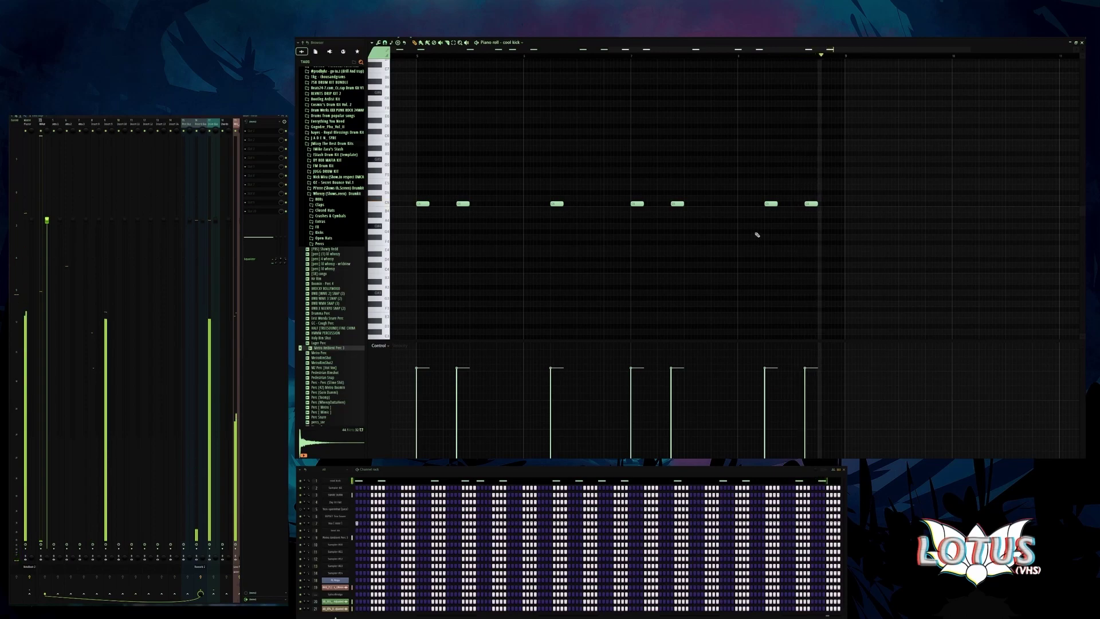
- Delete three surplus notes from the cool kick pattern, including the last note of the sequence
{"action": "scroll", "coordinate": [759, 234], "scroll_direction": "down", "scroll_amount": 1}
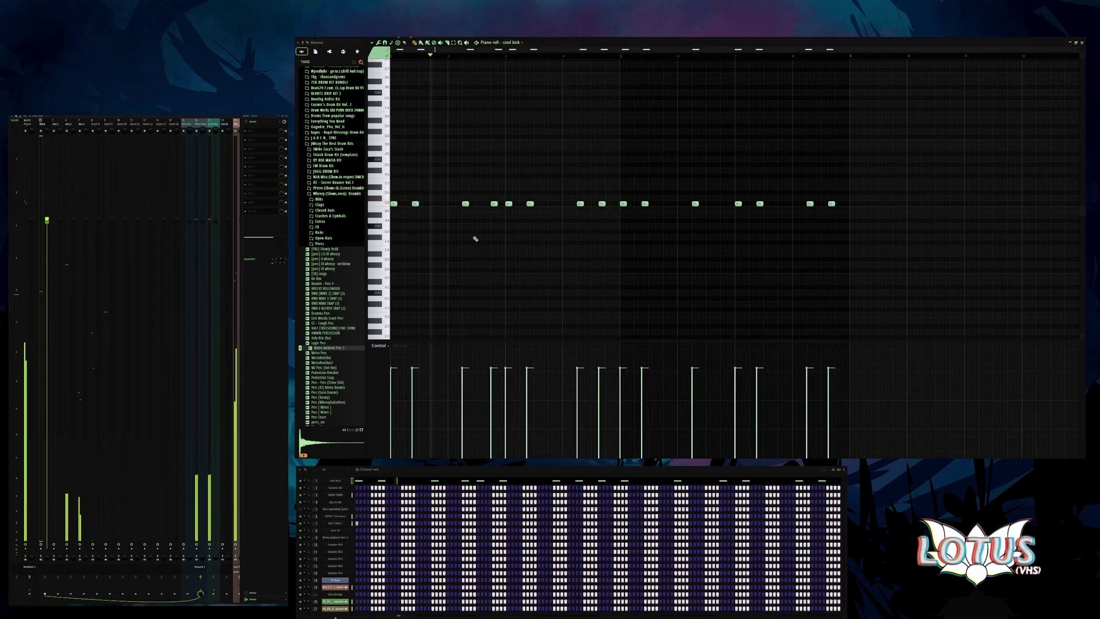
{"action": "right_click", "coordinate": [493, 204]}
{"action": "right_click", "coordinate": [601, 204]}
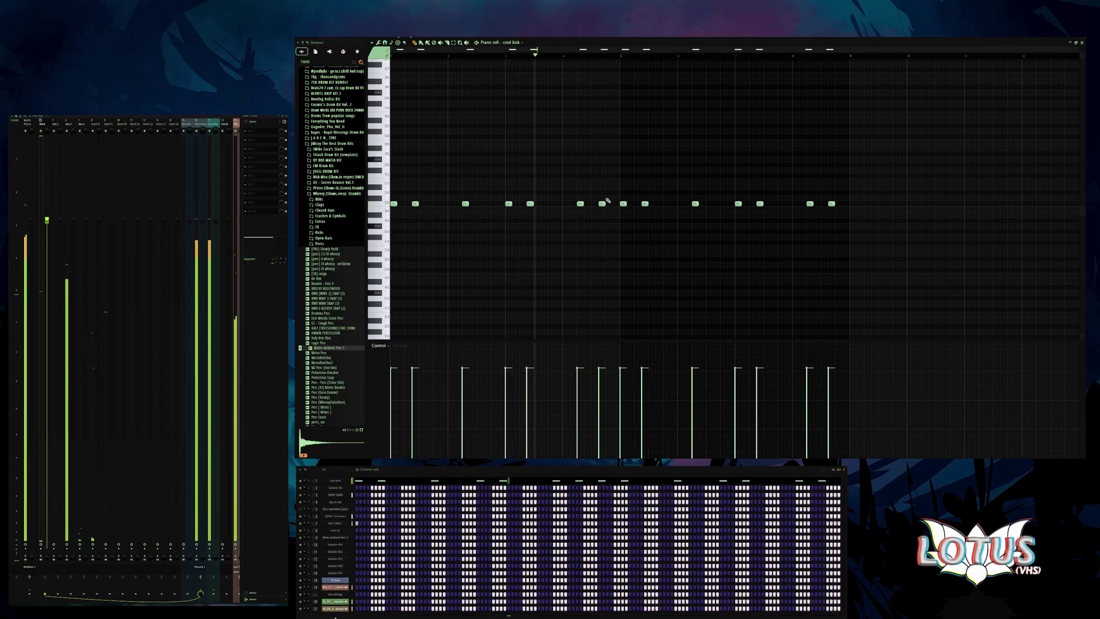
{"action": "right_click", "coordinate": [831, 204]}
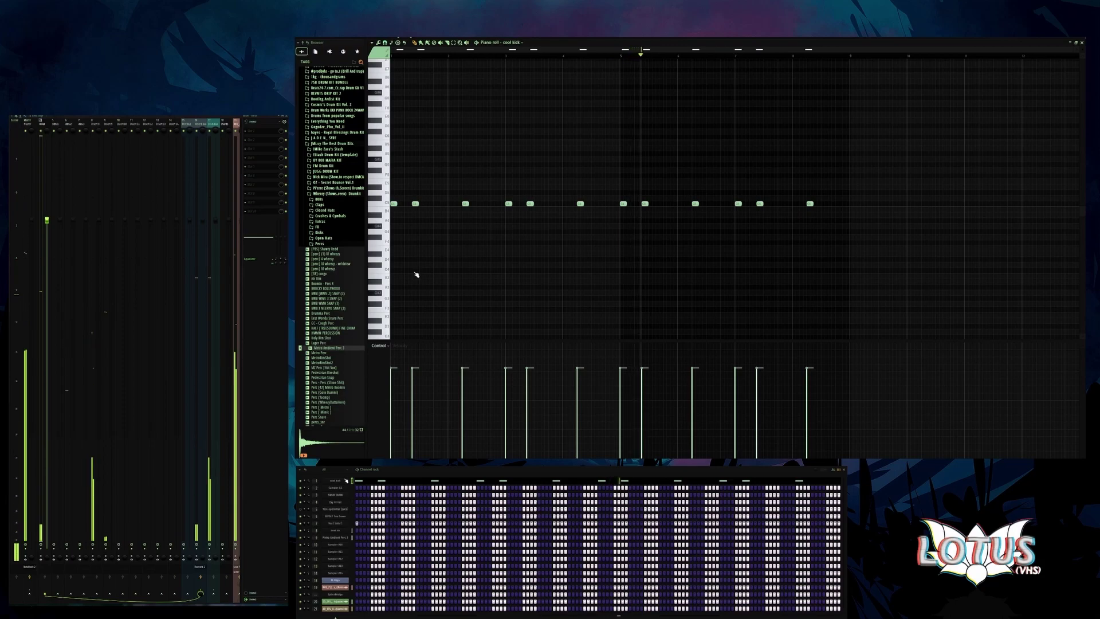
- Switch the piano roll to the Metro Ambient Perc 3 channel and show its notes in Pattern 2
{"action": "key", "text": "Down"}
{"action": "key", "text": "Down"}
{"action": "key", "text": "Down"}
{"action": "key", "text": "Down"}
{"action": "key", "text": "Down"}
{"action": "key", "text": "Down"}
{"action": "key", "text": "Down"}
{"action": "key", "text": "Down"}
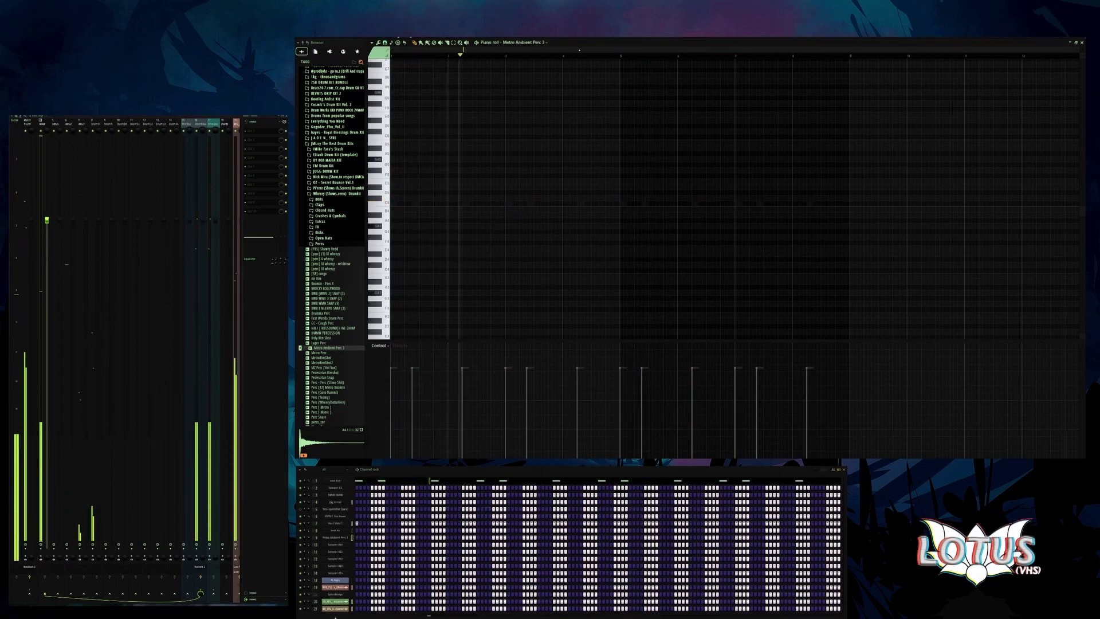
{"action": "right_click", "coordinate": [606, 205]}
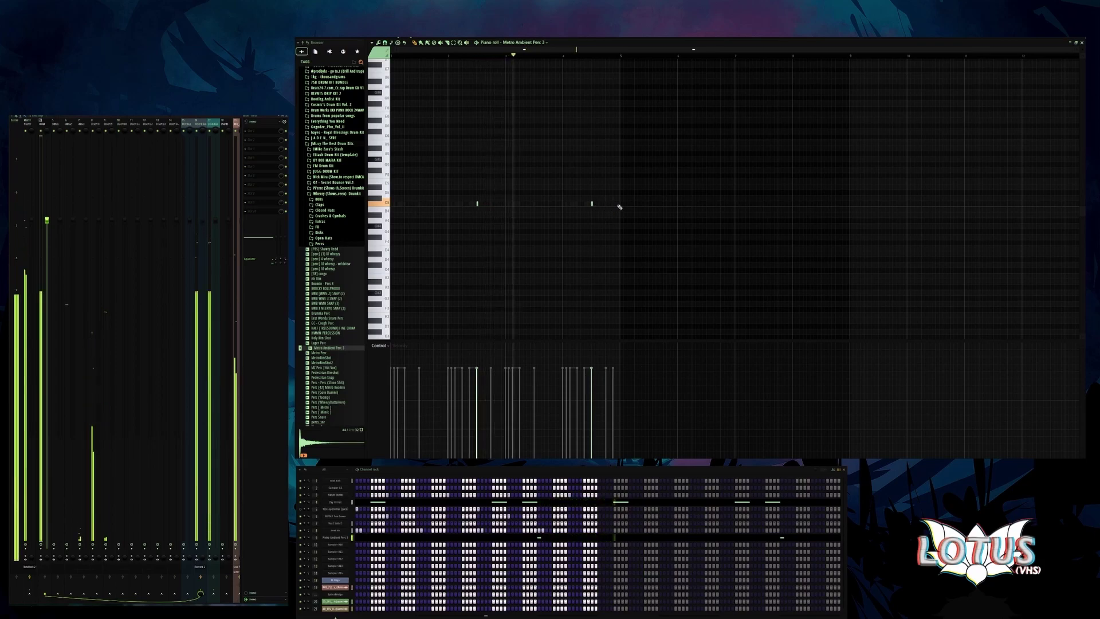
- Audition several percussion samples from the drum kit's Percs folder
{"action": "left_click", "coordinate": [335, 327]}
{"action": "scroll", "coordinate": [336, 324], "scroll_direction": "down", "scroll_amount": 2}
{"action": "left_click", "coordinate": [334, 380]}
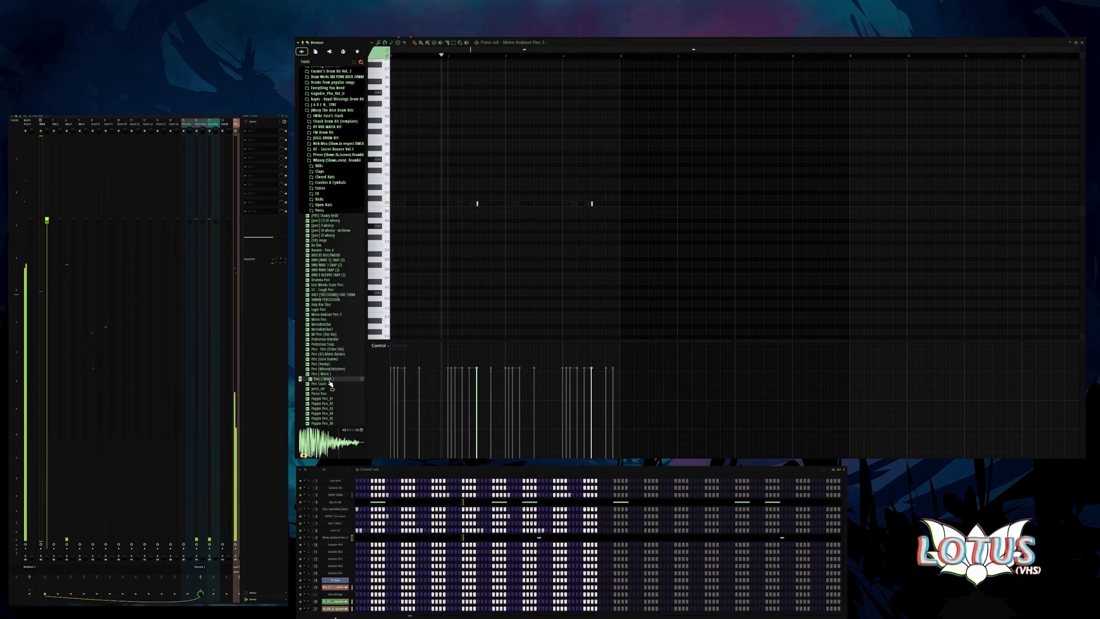
{"action": "left_click", "coordinate": [334, 388]}
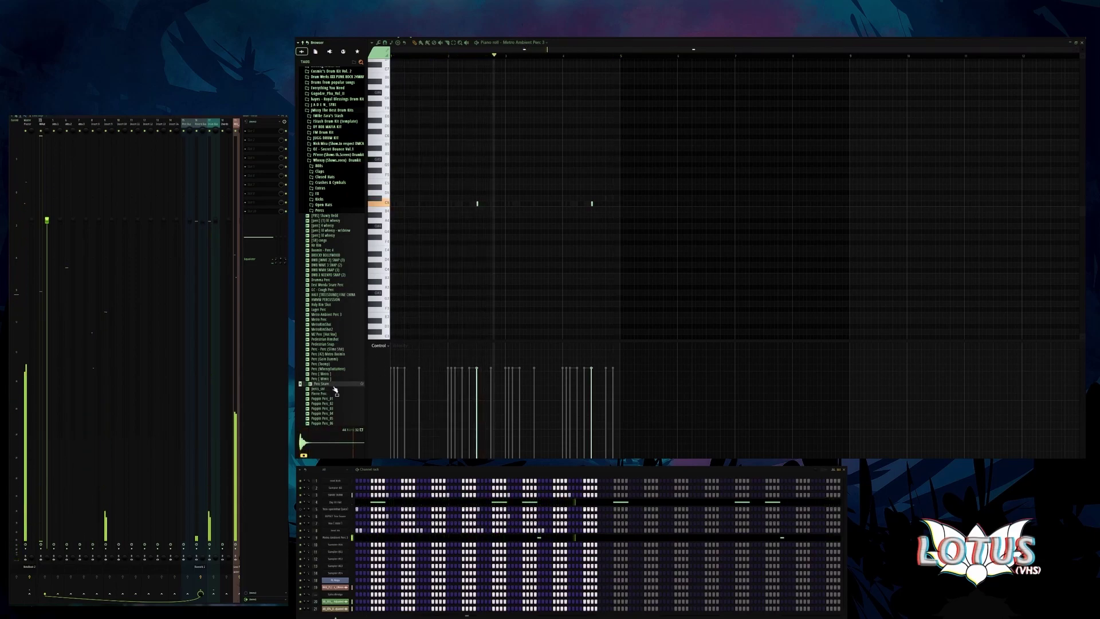
- Show the playlist and load the KNOCK plugin in the first effect slot of the drum bus mixer track
{"action": "key", "text": "F5"}
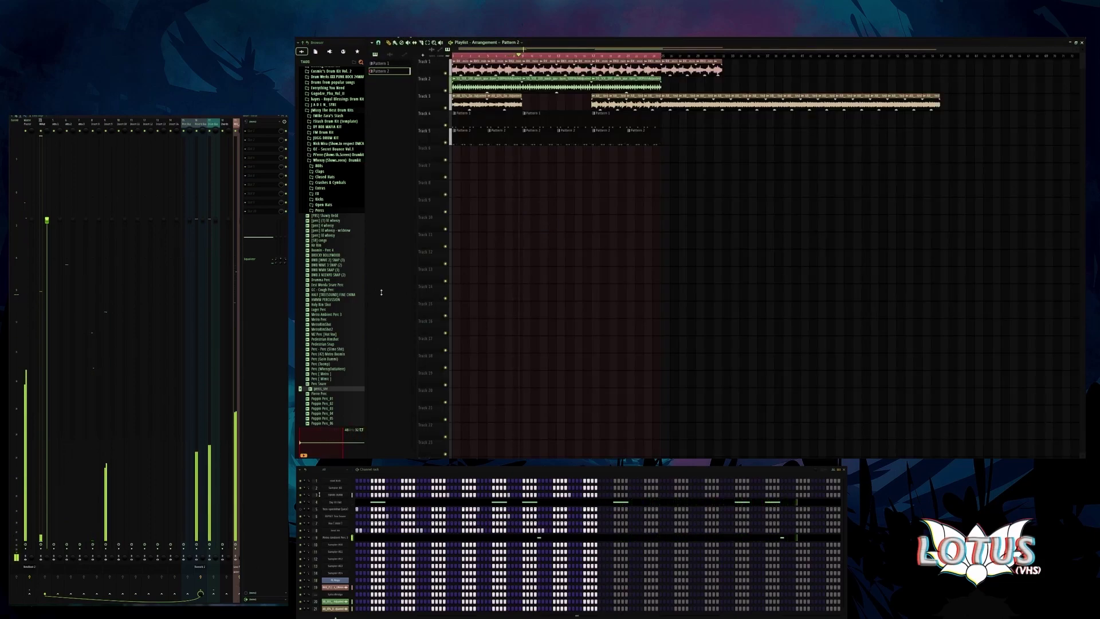
{"action": "left_click", "coordinate": [200, 138]}
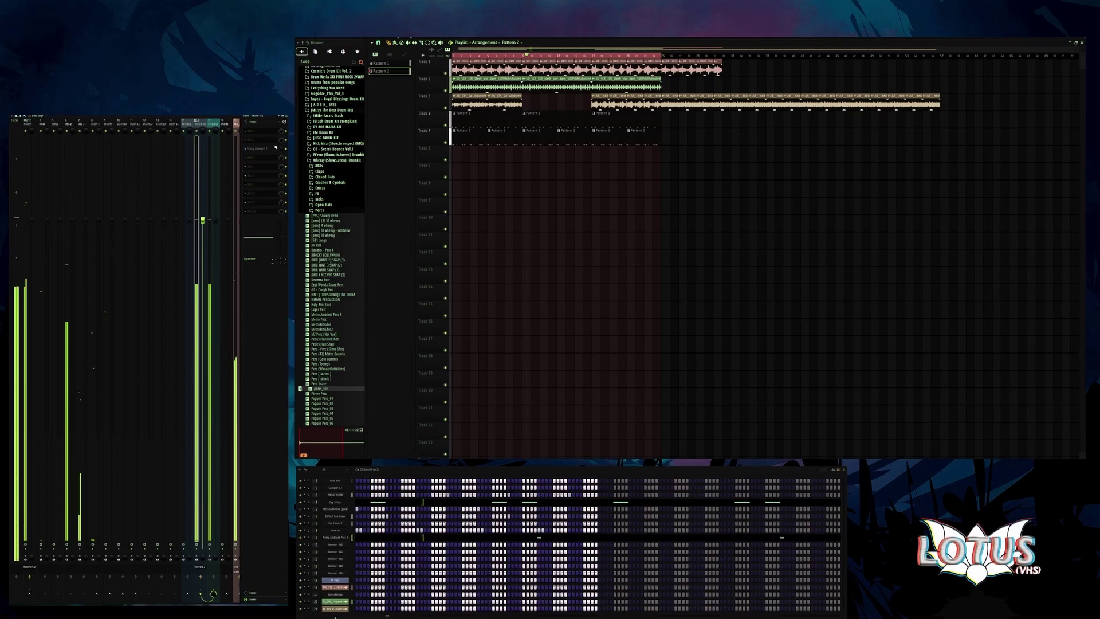
{"action": "left_click", "coordinate": [212, 138]}
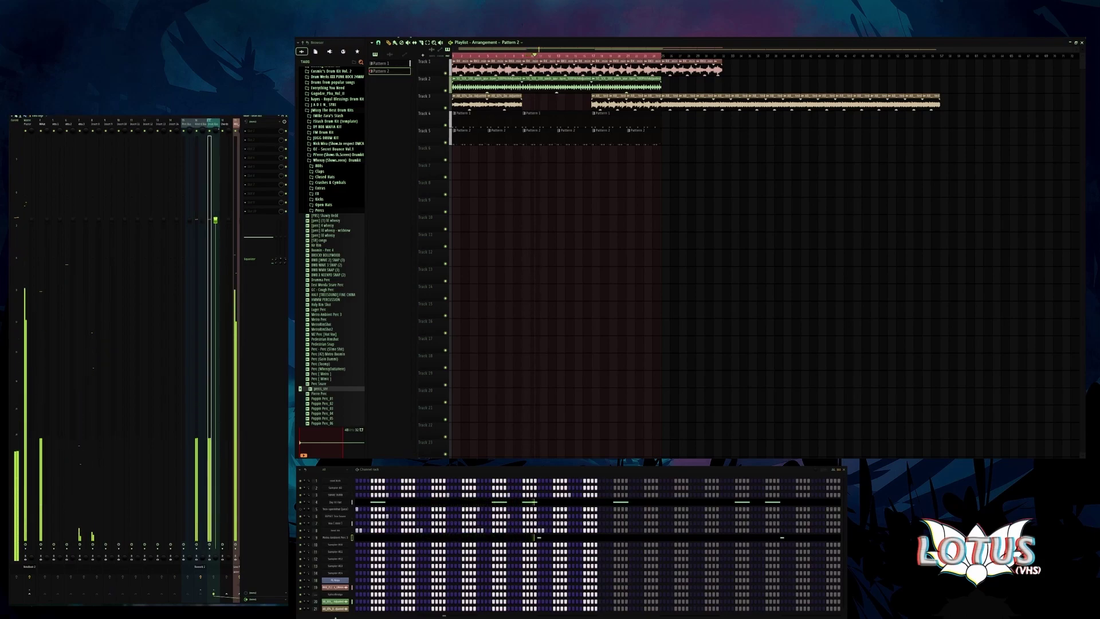
{"action": "left_click", "coordinate": [245, 132]}
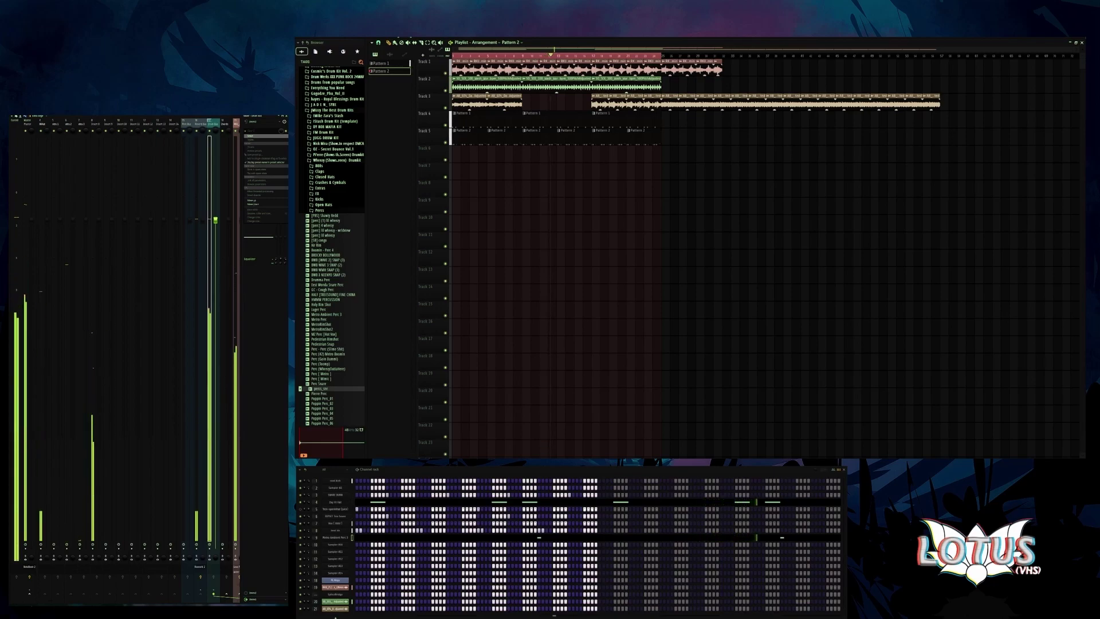
{"action": "left_click", "coordinate": [250, 136]}
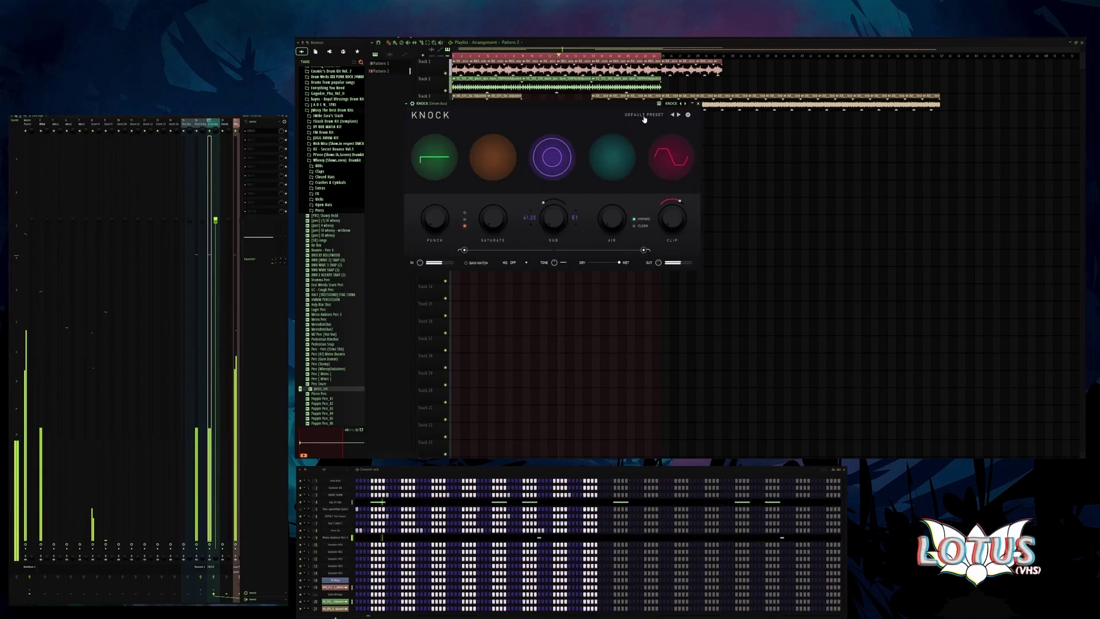
- Load the R&B preset in KNOCK and bring its Punch, Air and Clip amounts down to zero
{"action": "left_click", "coordinate": [644, 117]}
{"action": "left_click", "coordinate": [652, 183]}
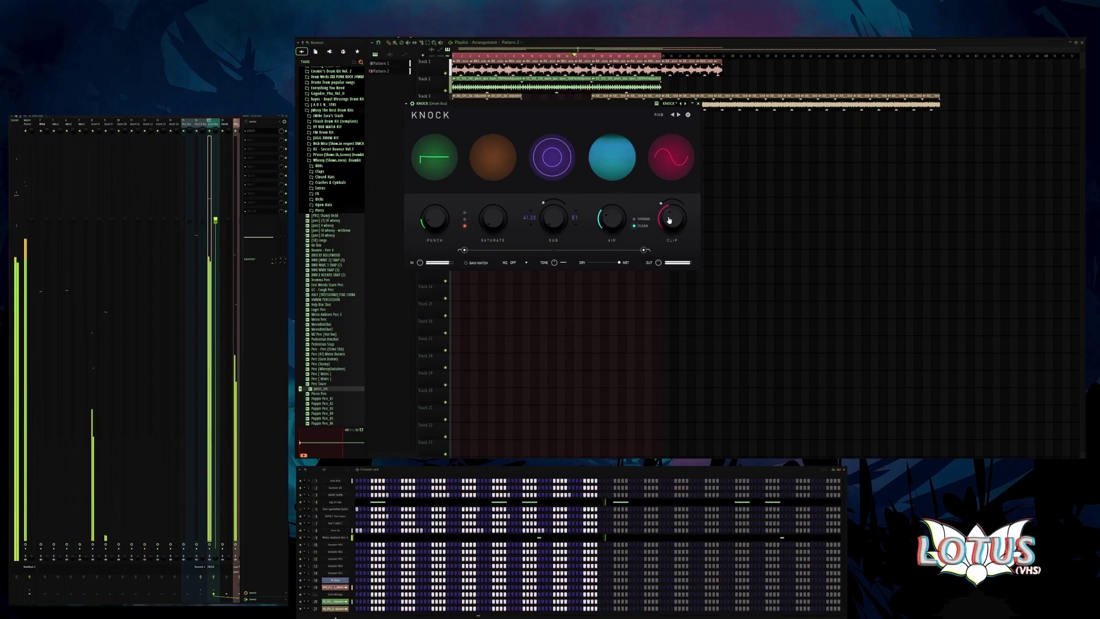
{"action": "left_click_drag", "start_coordinate": [669, 228], "coordinate": [719, 204]}
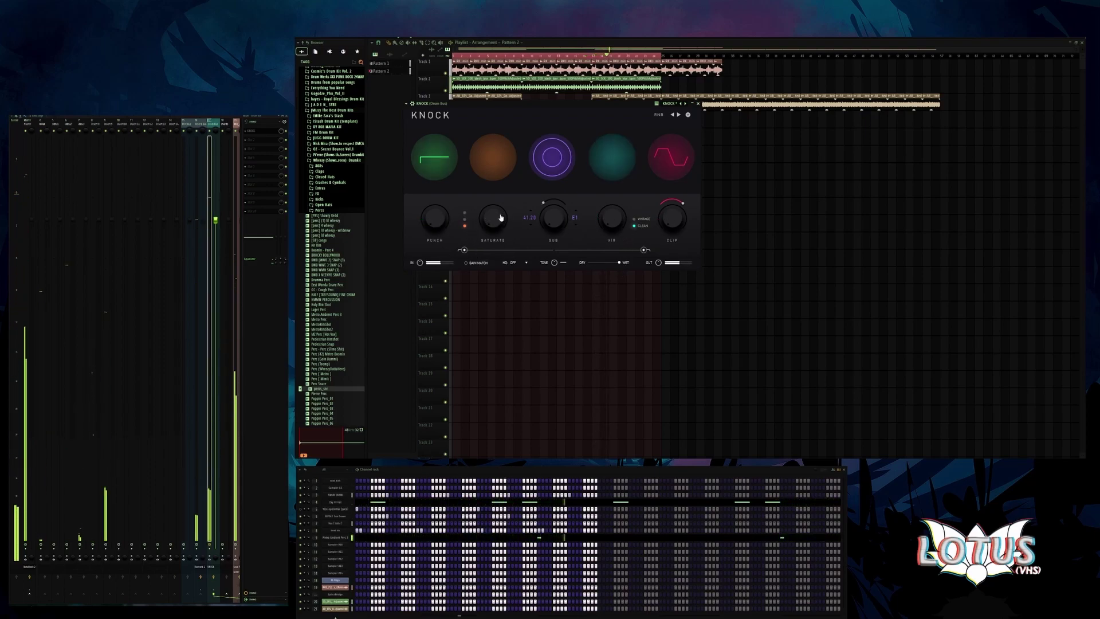
- Try KNOCK's Saturate at different amounts in its first mode and tune Sub to 51.91 Hz
{"action": "left_click_drag", "start_coordinate": [496, 201], "coordinate": [483, 199]}
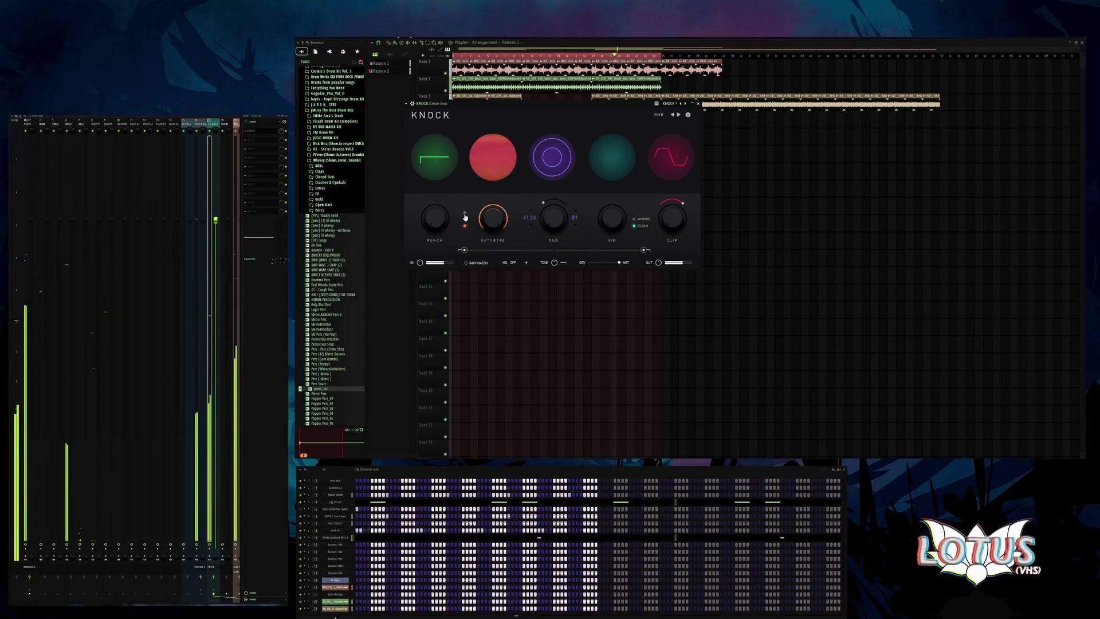
{"action": "left_click_drag", "start_coordinate": [481, 226], "coordinate": [494, 260]}
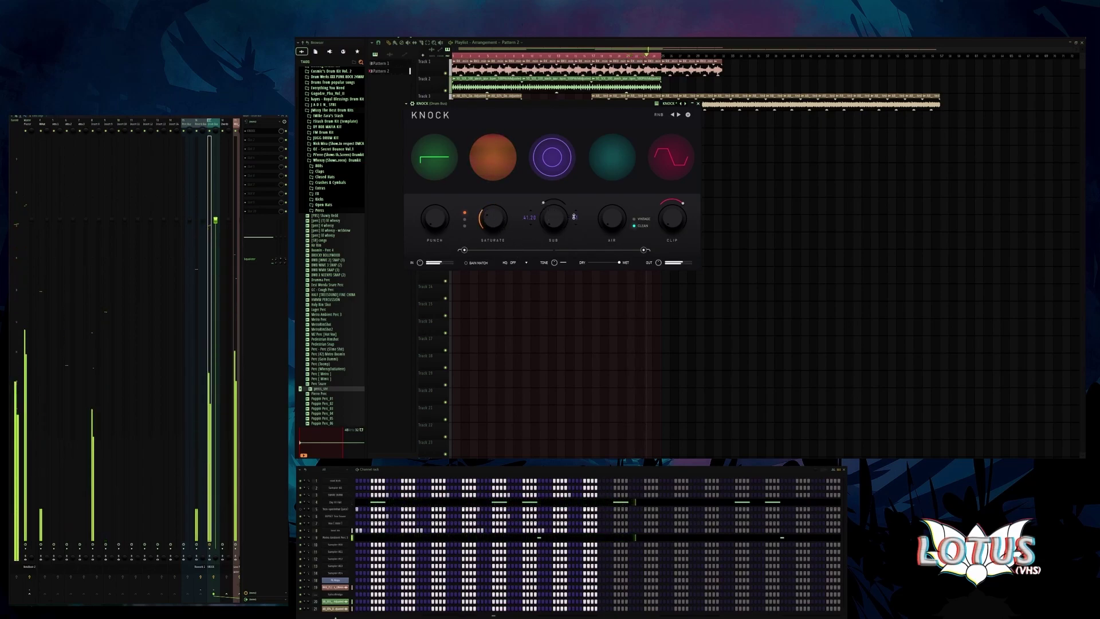
{"action": "scroll", "coordinate": [573, 216], "scroll_direction": "up", "scroll_amount": 2}
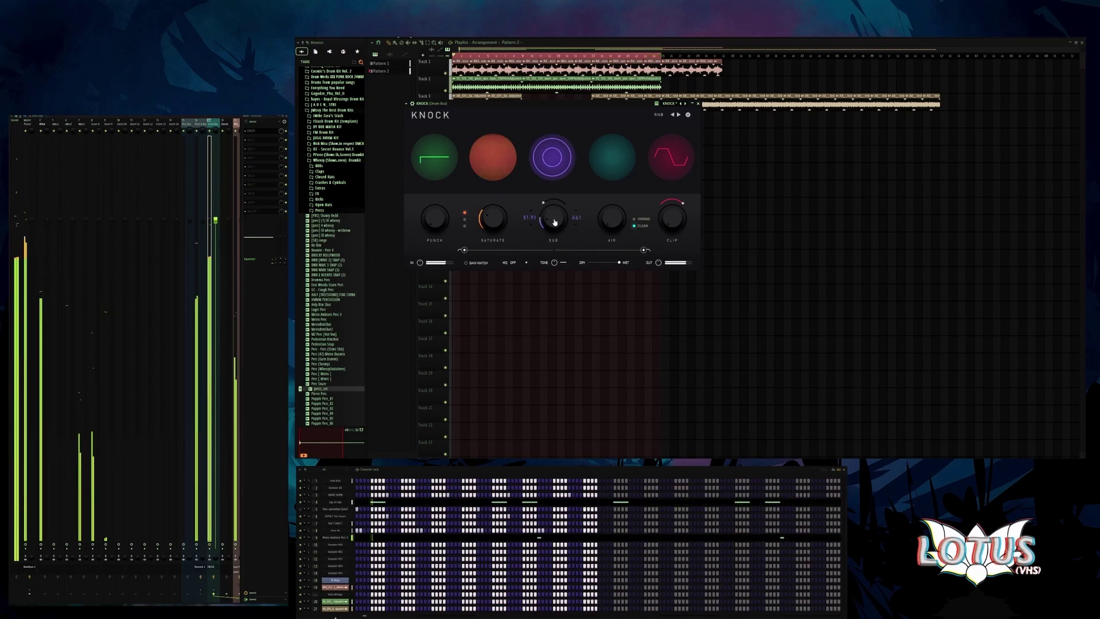
- Raise KNOCK's Air moderately, compare its two modes and keep the second, and add a small amount of Clip
{"action": "scroll", "coordinate": [609, 217], "scroll_direction": "up", "scroll_amount": 2}
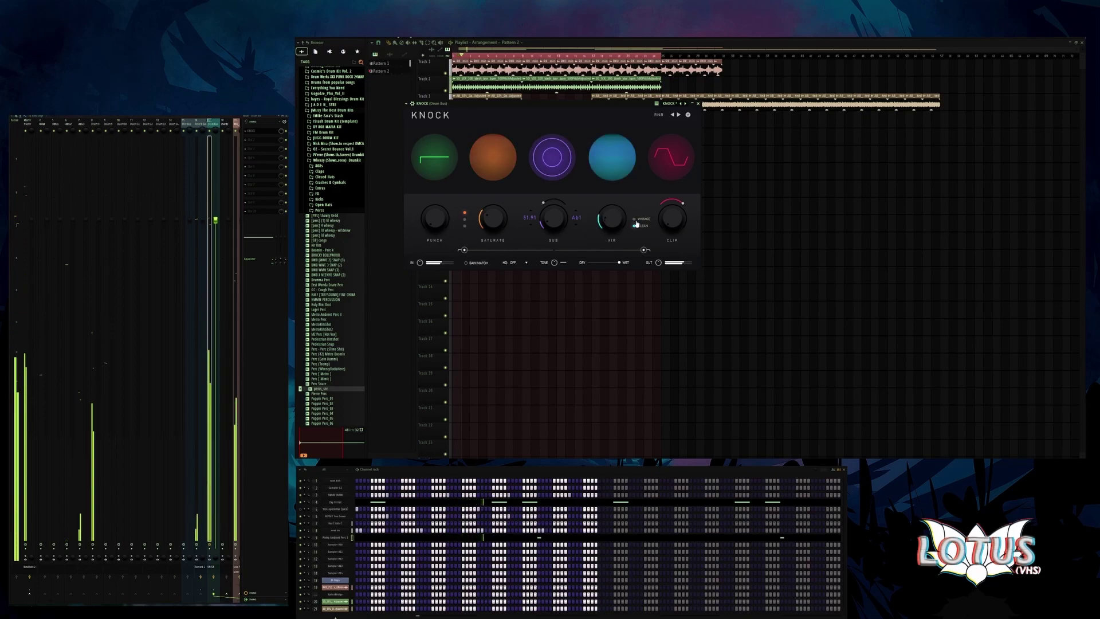
{"action": "left_click", "coordinate": [634, 219]}
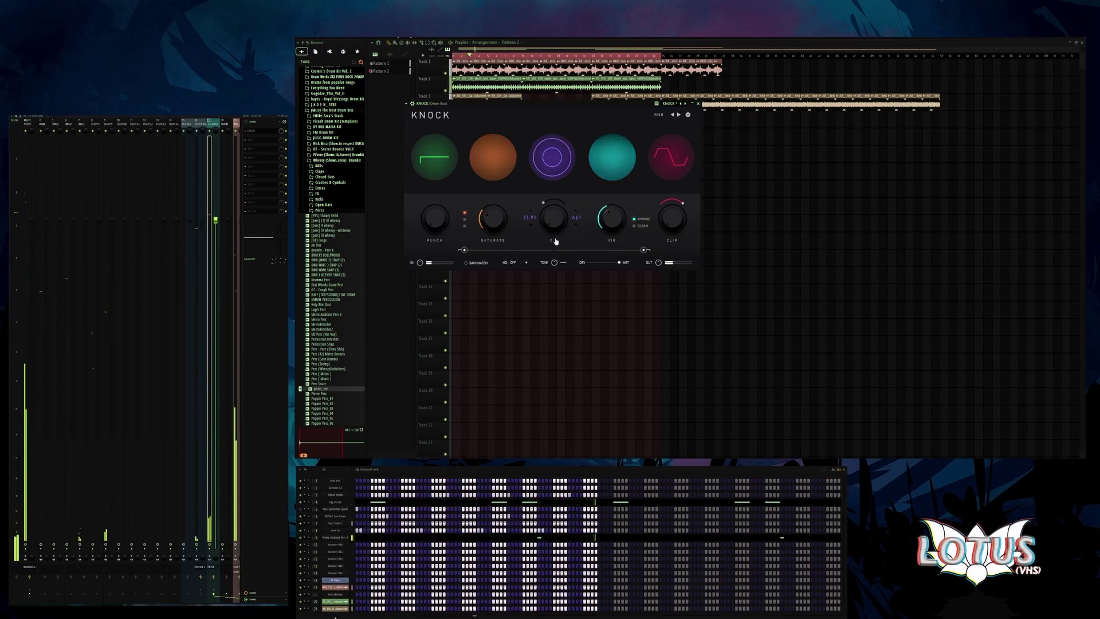
{"action": "scroll", "coordinate": [491, 230], "scroll_direction": "down", "scroll_amount": 2}
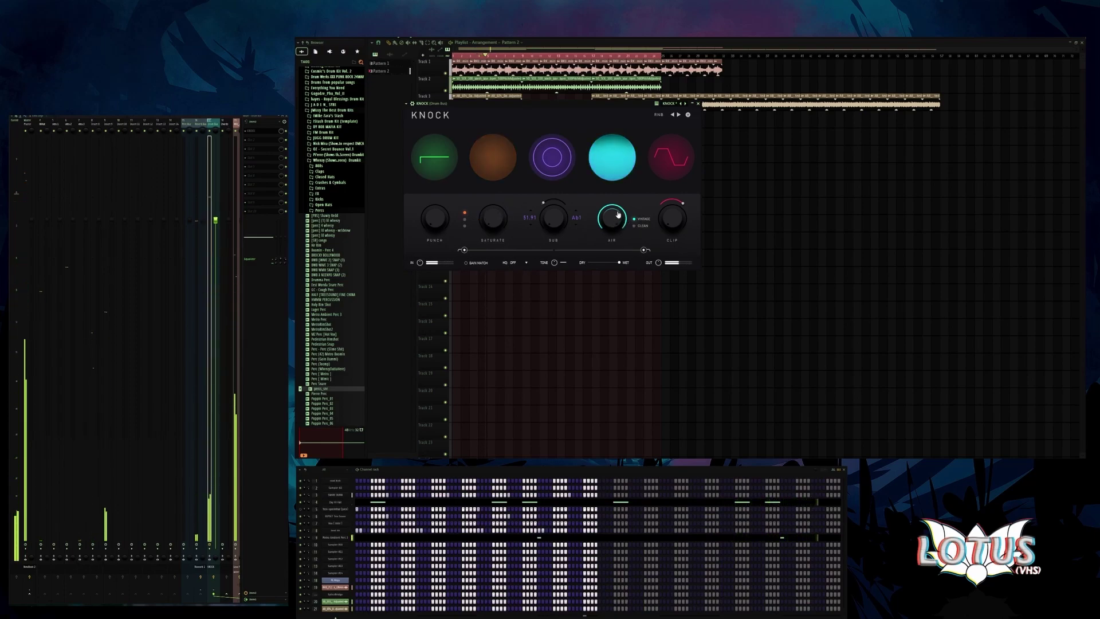
{"action": "left_click", "coordinate": [624, 169]}
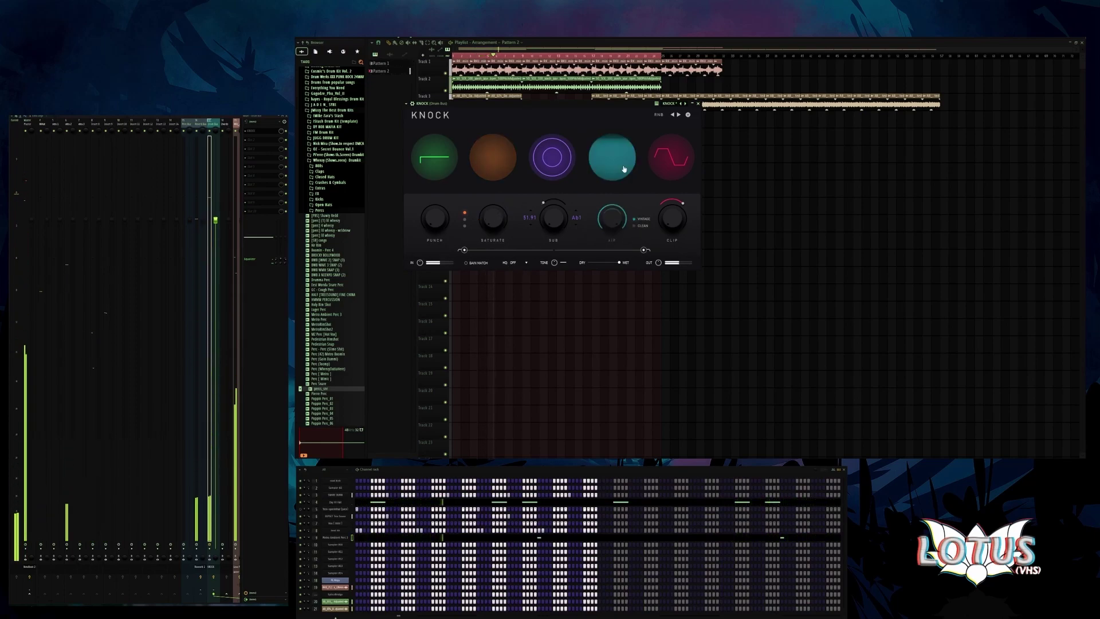
{"action": "left_click", "coordinate": [636, 226]}
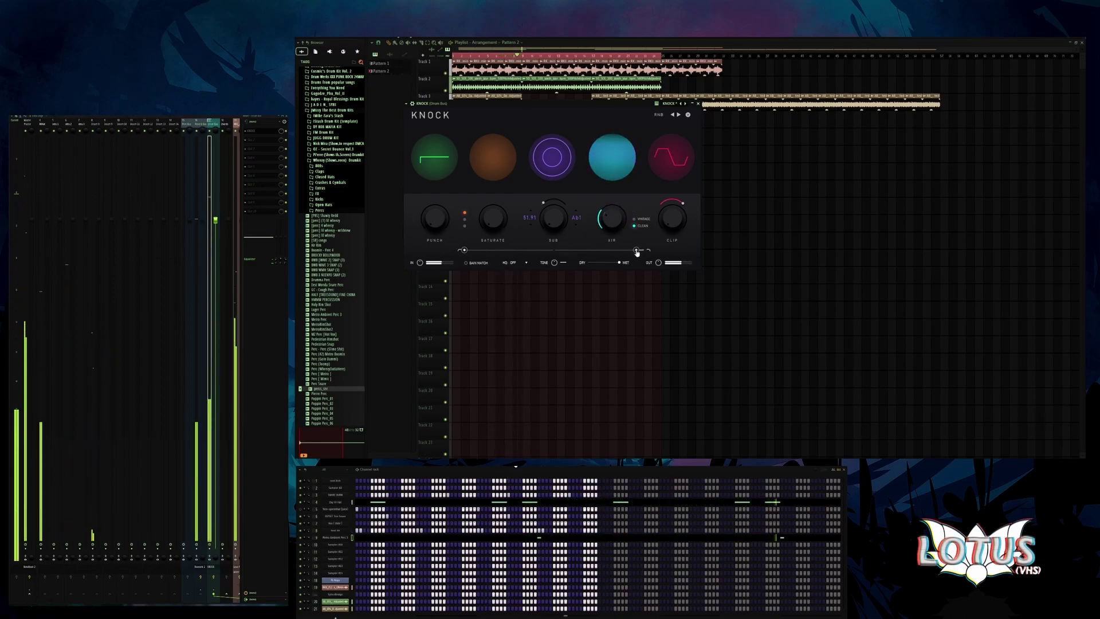
{"action": "left_click_drag", "start_coordinate": [673, 224], "coordinate": [670, 211]}
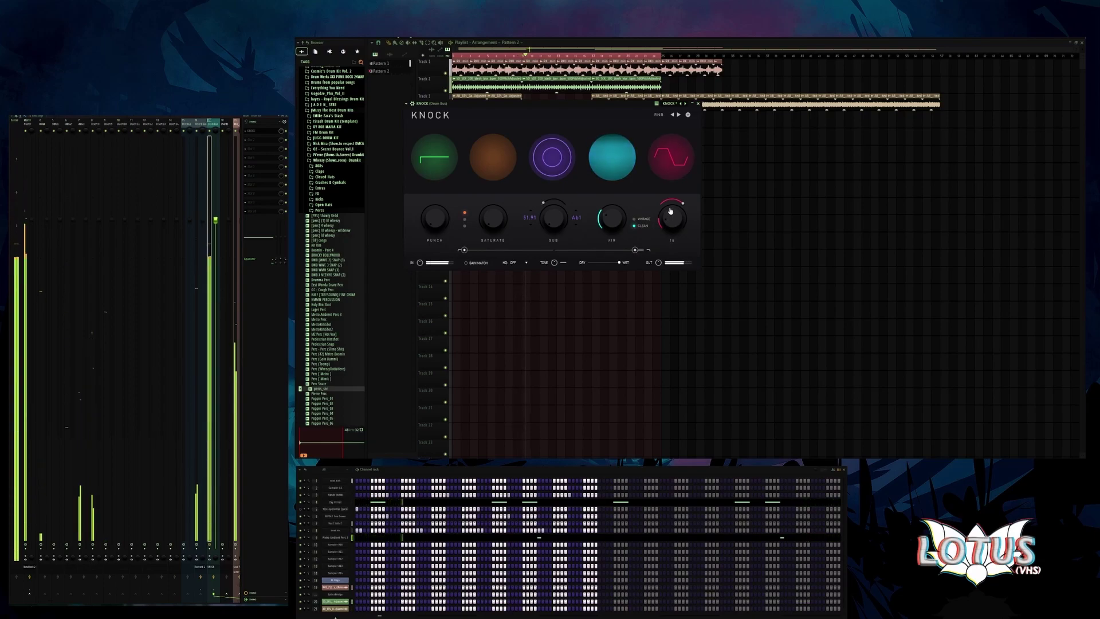
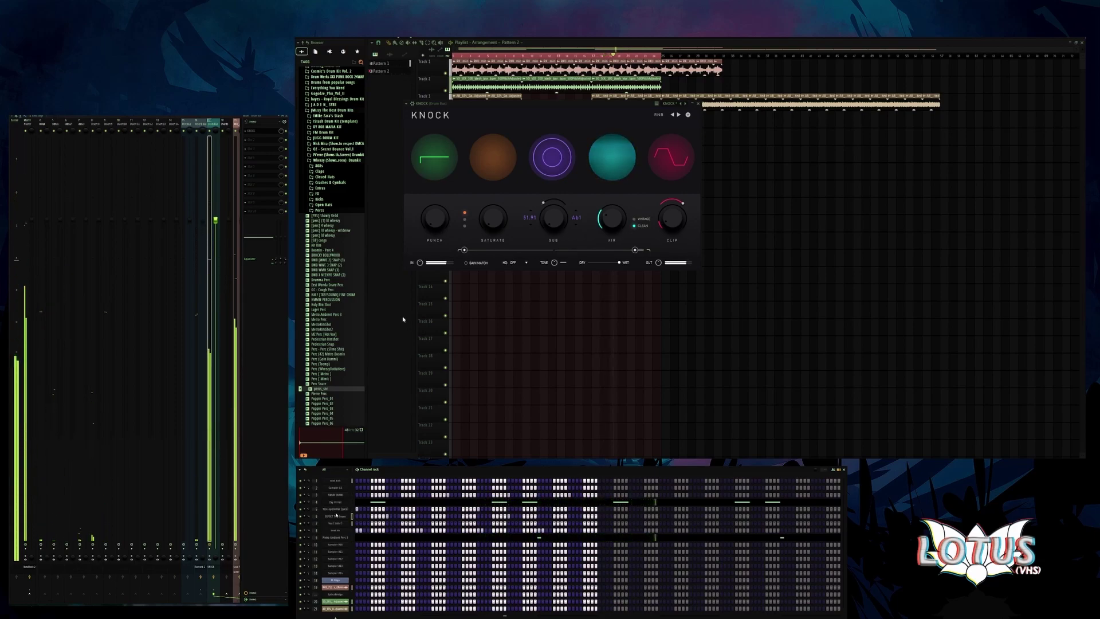
- Open the open hi-hat's piano roll and delete the two higher-pitched notes at the end of the pattern
{"action": "key", "text": "F7"}
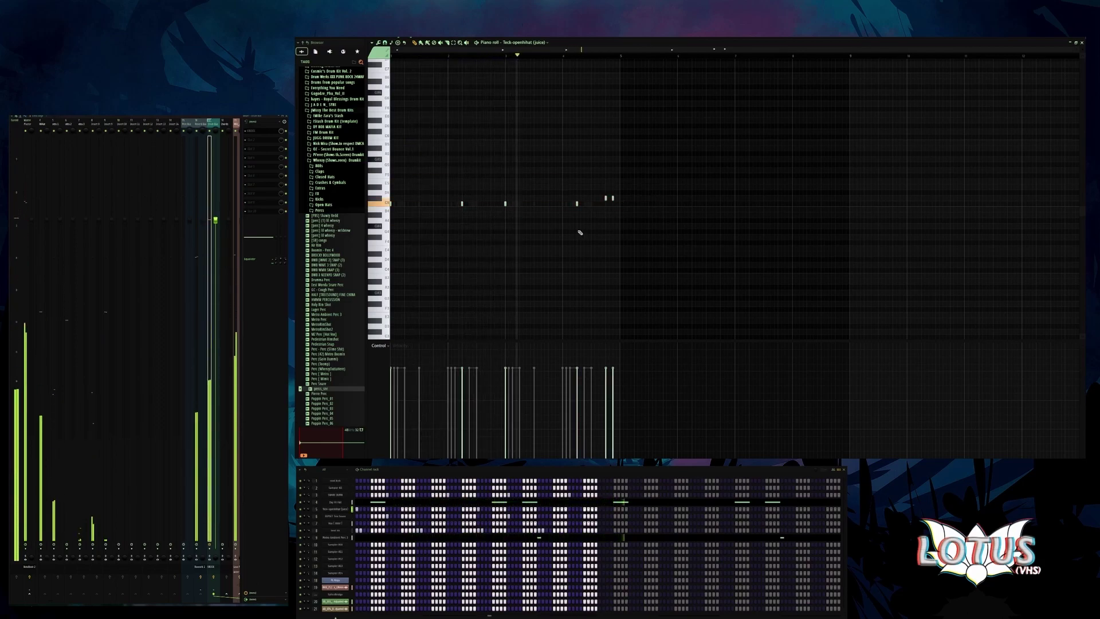
{"action": "scroll", "coordinate": [581, 233], "scroll_direction": "up", "scroll_amount": 2}
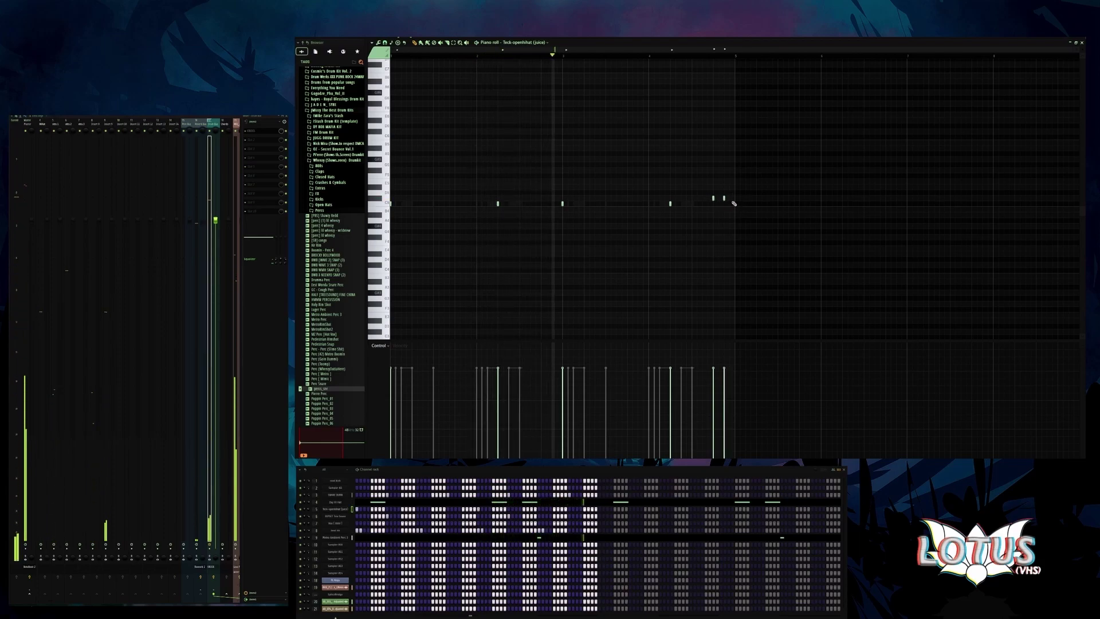
{"action": "right_click", "coordinate": [713, 198]}
{"action": "right_click", "coordinate": [724, 198]}
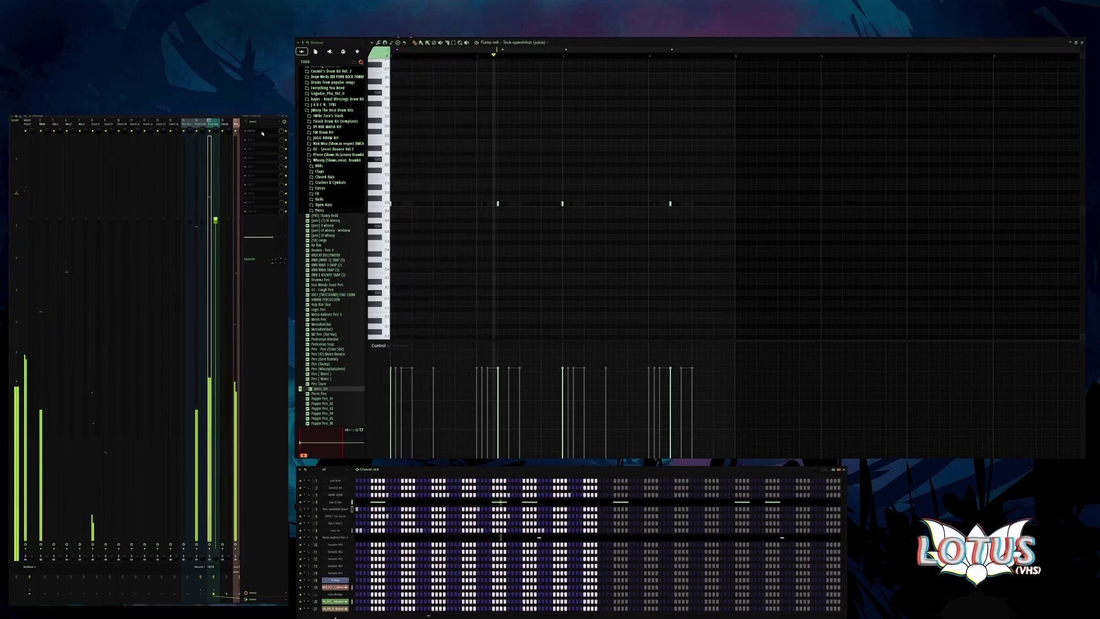
- Add a little Saturate and Sub to KNOCK on the drum bus and try out its Punch, leaving it at zero
{"action": "left_click_drag", "start_coordinate": [612, 102], "coordinate": [610, 81]}
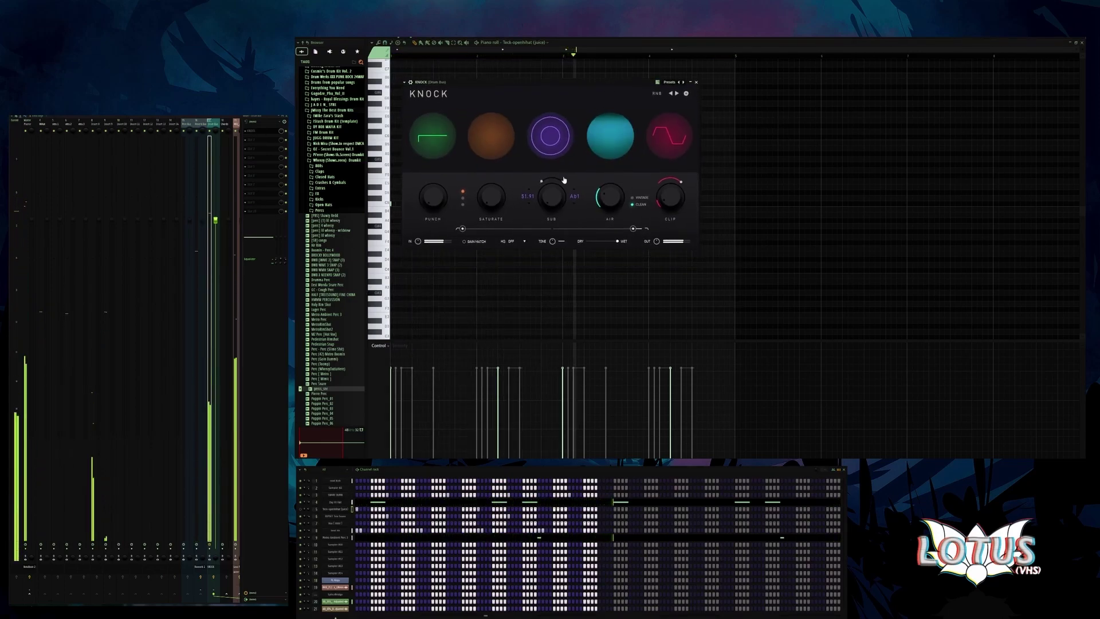
{"action": "left_click_drag", "start_coordinate": [487, 203], "coordinate": [486, 194]}
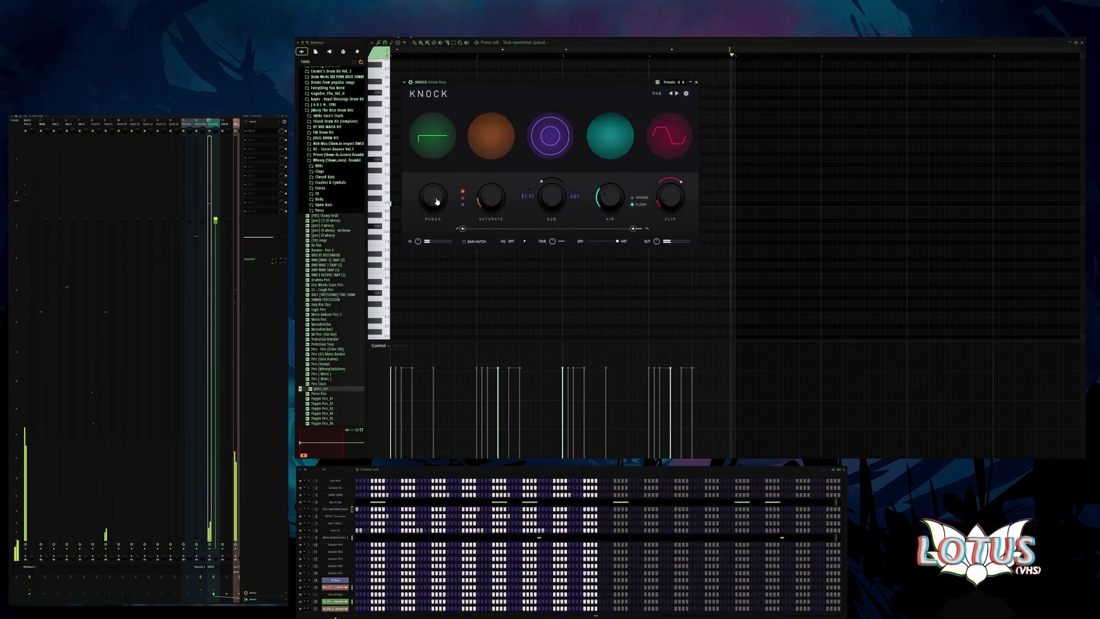
{"action": "left_click_drag", "start_coordinate": [436, 201], "coordinate": [463, 287]}
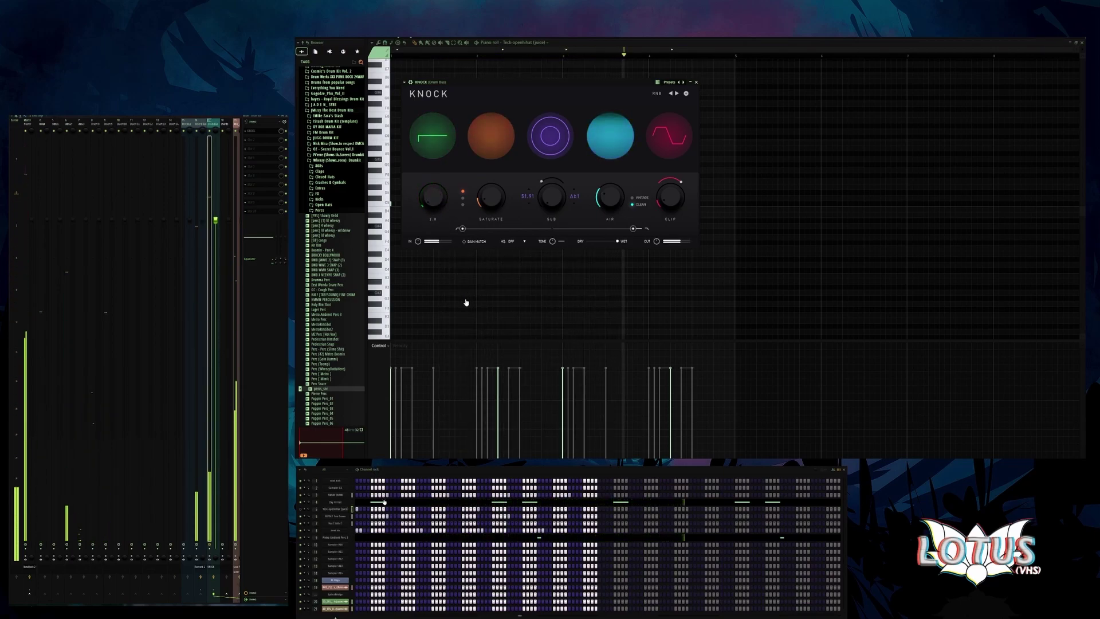
{"action": "left_click_drag", "start_coordinate": [550, 206], "coordinate": [551, 192]}
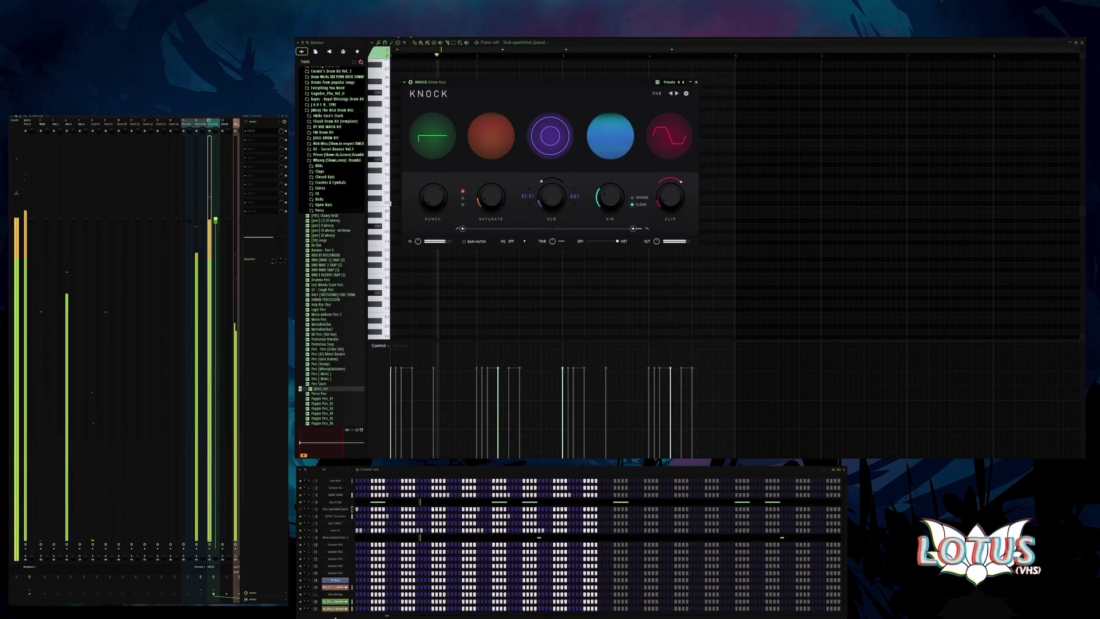
- Browse to the 808 samples in the drum kit folders and audition several of them against the playing beat
{"action": "left_click", "coordinate": [324, 160]}
{"action": "left_click", "coordinate": [325, 161]}
{"action": "left_click", "coordinate": [325, 155]}
{"action": "left_click", "coordinate": [327, 162]}
{"action": "left_click", "coordinate": [329, 211]}
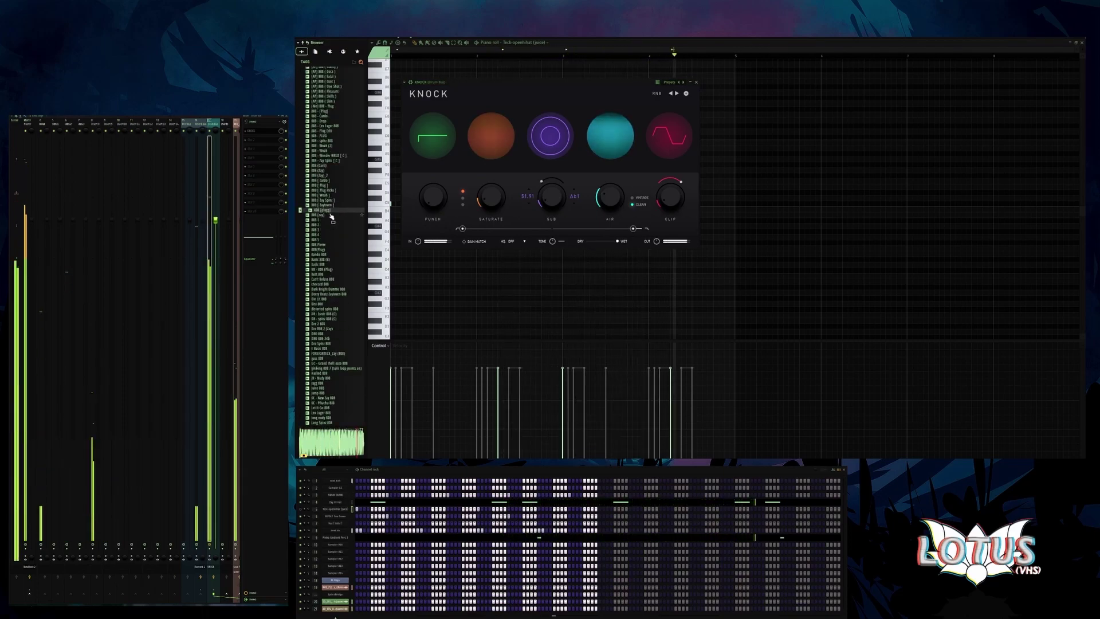
{"action": "left_click", "coordinate": [331, 216]}
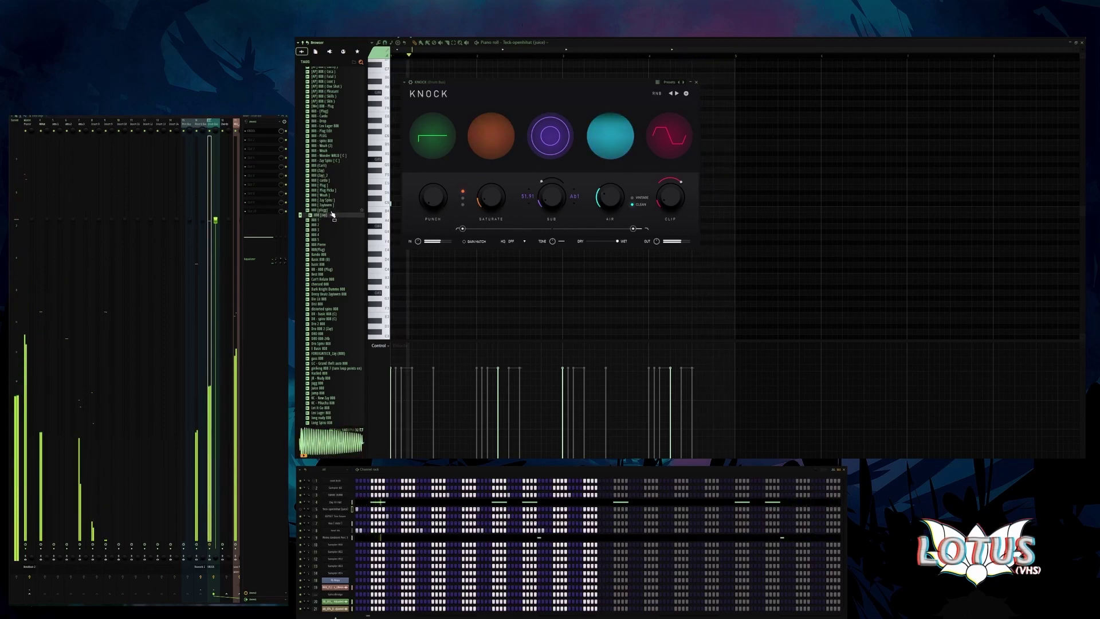
{"action": "left_click", "coordinate": [332, 216]}
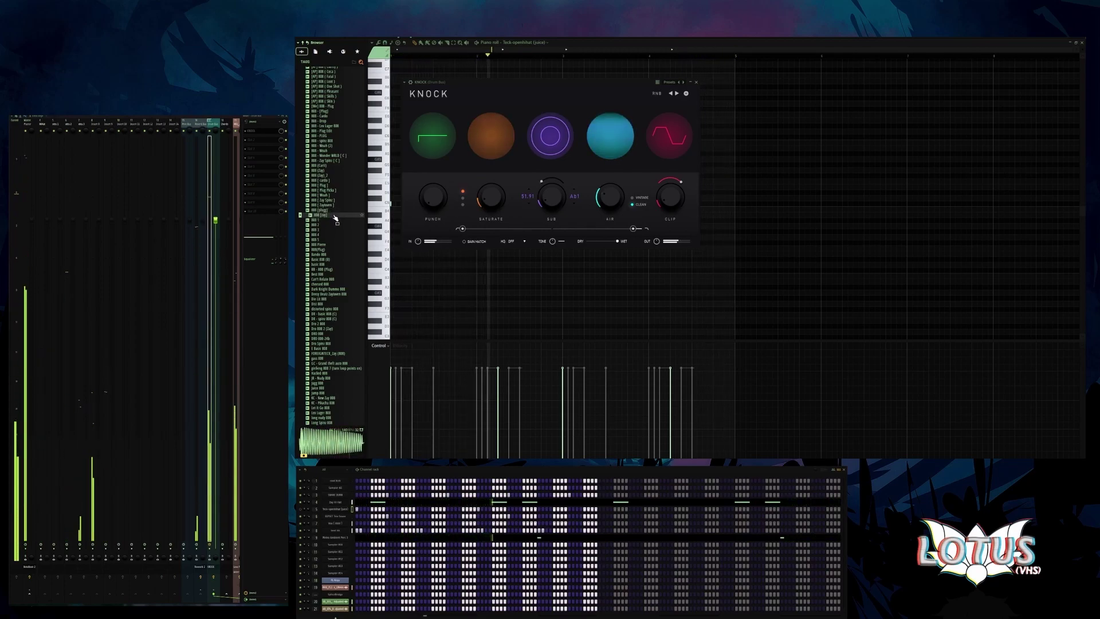
- Audition two more 808 samples and load Can't Relate 808 as a new channel
{"action": "left_click", "coordinate": [322, 275]}
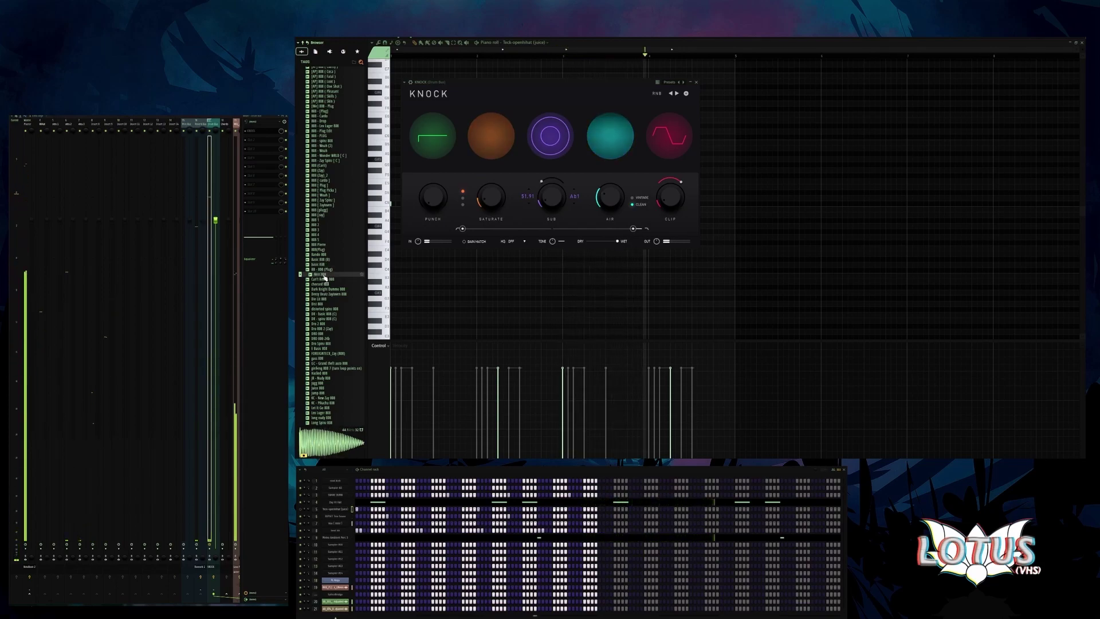
{"action": "left_click", "coordinate": [325, 279]}
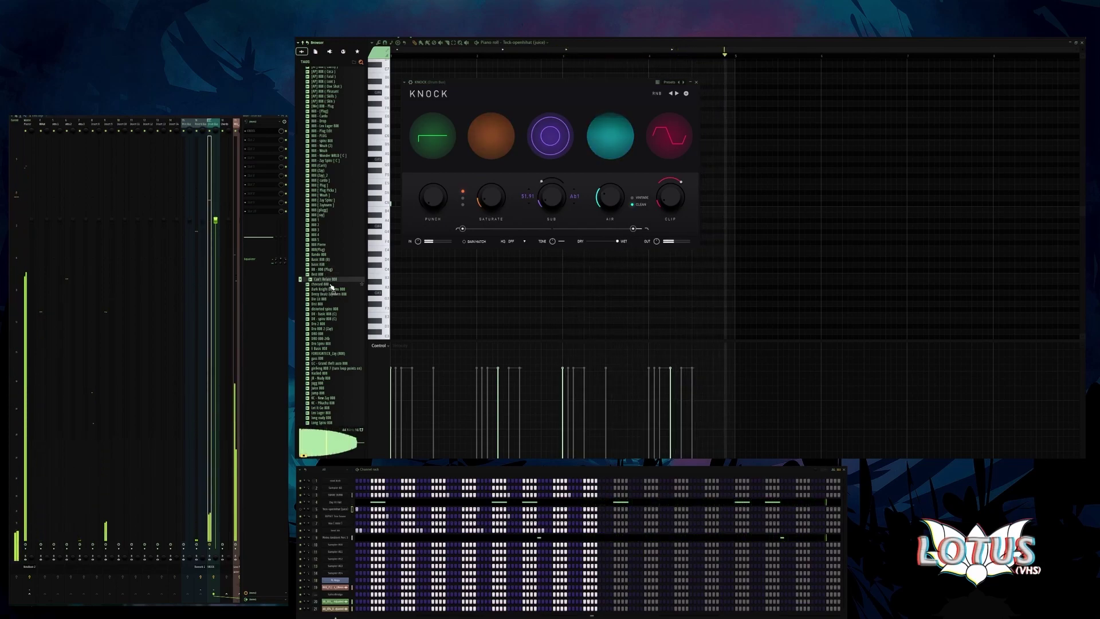
{"action": "left_click", "coordinate": [408, 281]}
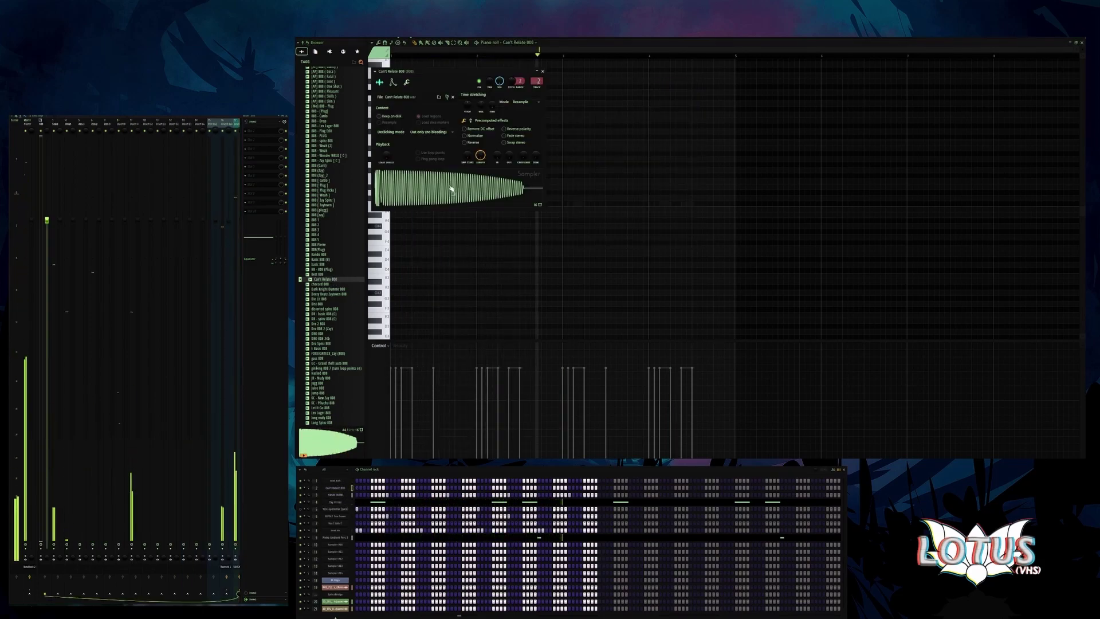
- Examine the Can't Relate 808 sample's pitch in NewTone, remove NewTone from the mixer and close the sampler window
{"action": "left_click", "coordinate": [482, 205]}
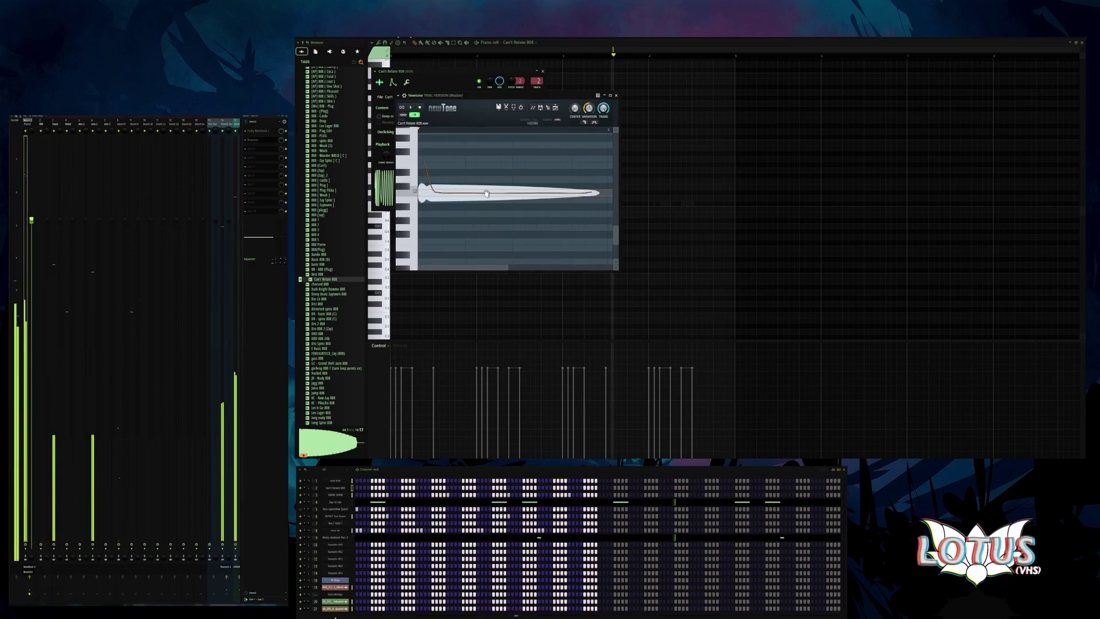
{"action": "key", "text": "Escape"}
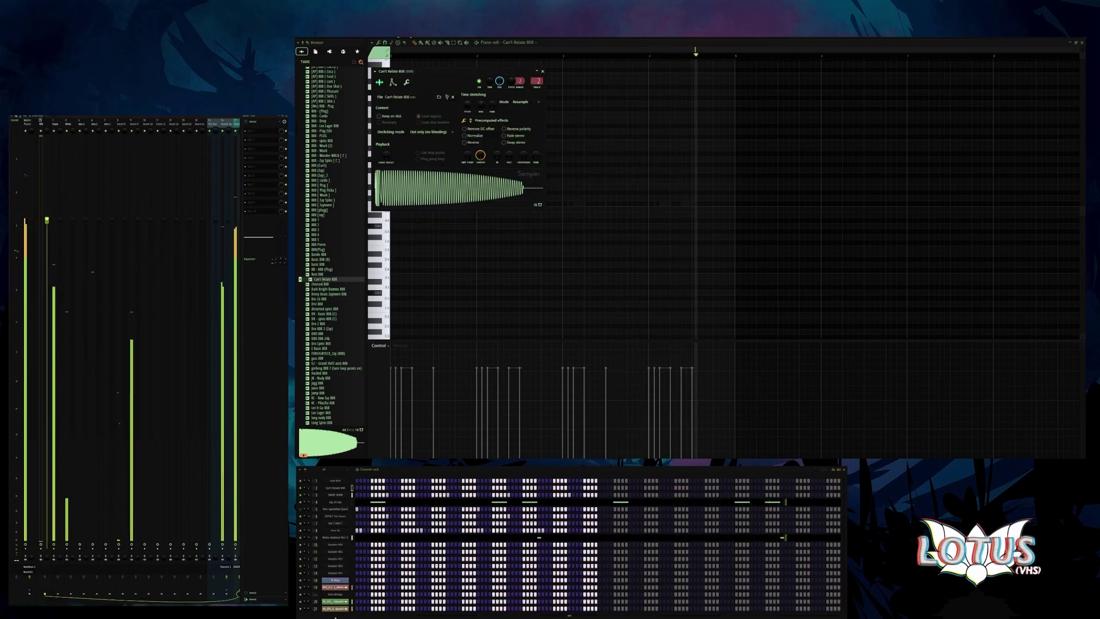
{"action": "left_click", "coordinate": [28, 122]}
{"action": "left_click", "coordinate": [252, 140]}
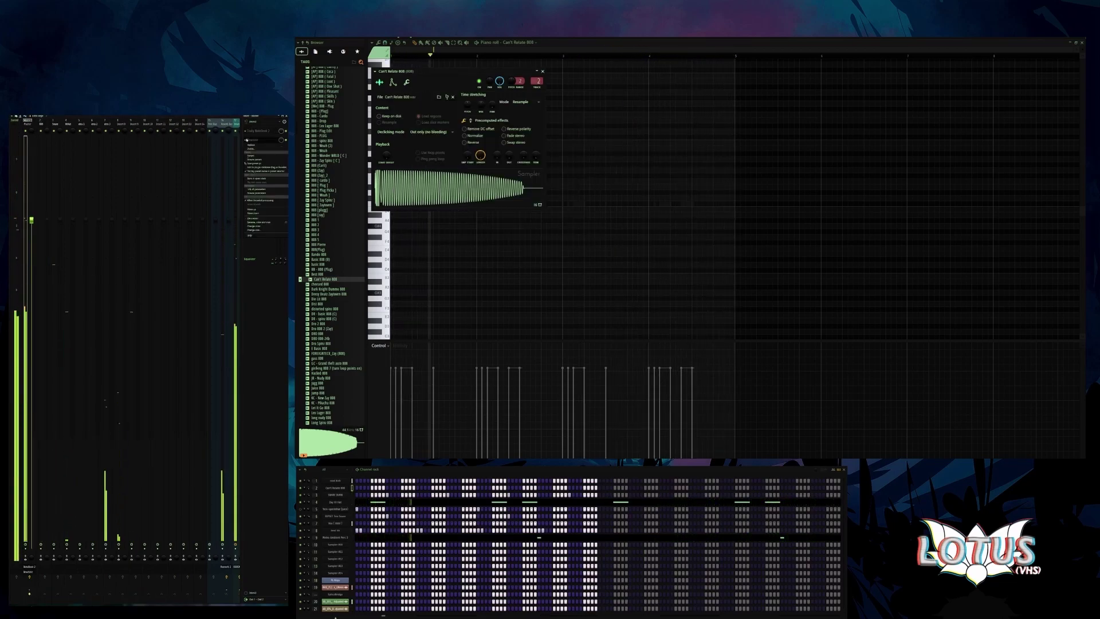
{"action": "left_click", "coordinate": [258, 152]}
{"action": "left_click", "coordinate": [621, 204]}
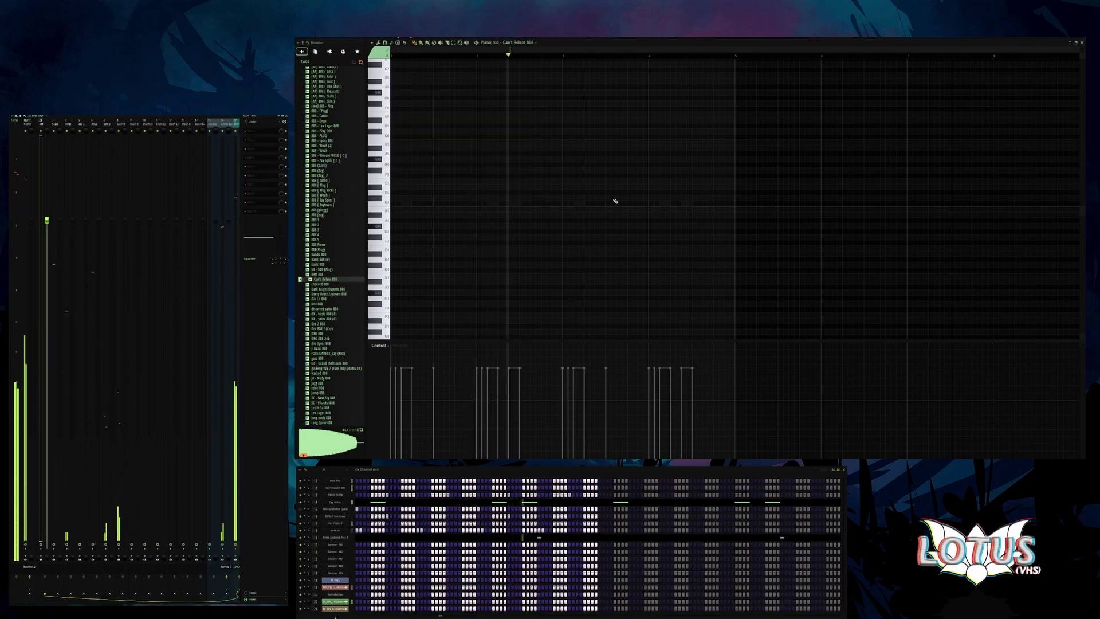
- Place four short same-pitch notes on kick hits for Can't Relate 808, plus one higher note between the second and third
{"action": "left_click", "coordinate": [392, 160]}
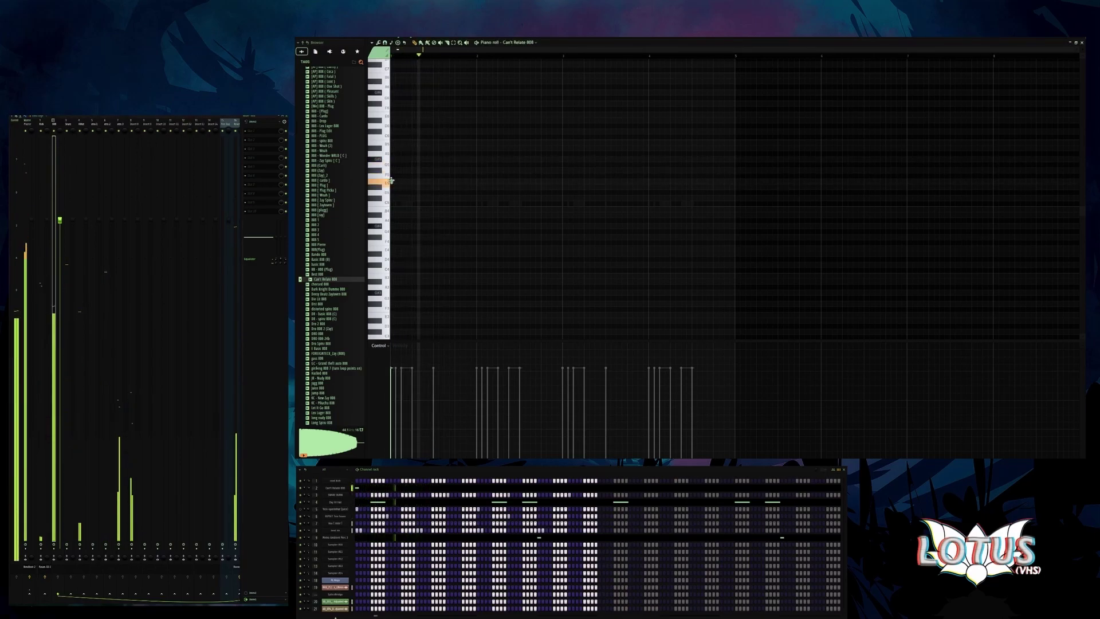
{"action": "key", "text": "space"}
{"action": "key", "text": "space"}
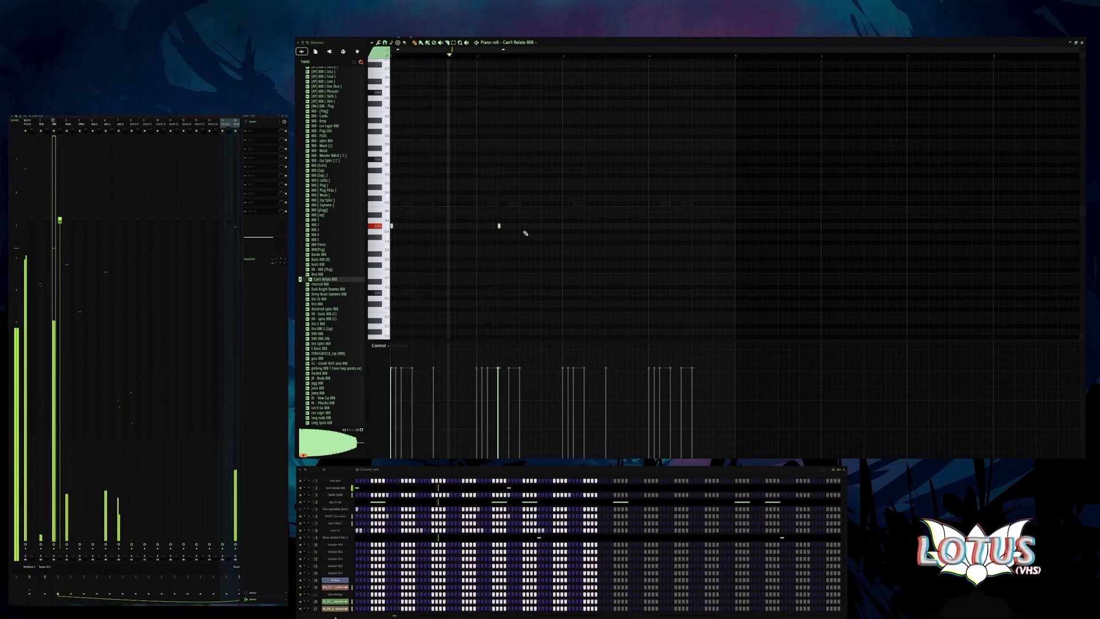
{"action": "left_click", "coordinate": [564, 226]}
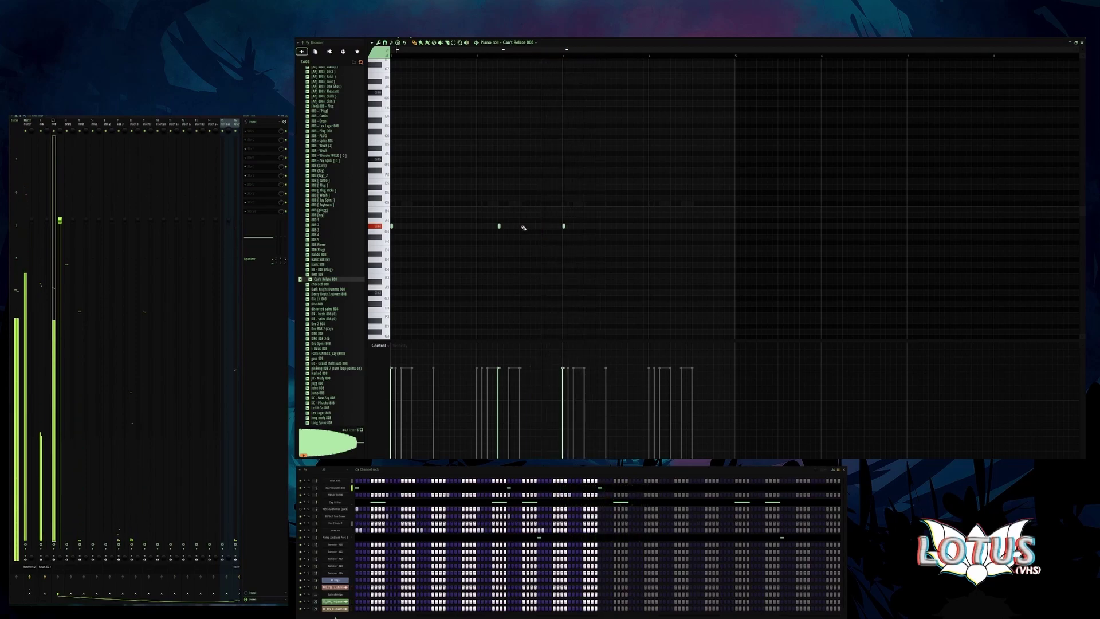
{"action": "left_click", "coordinate": [531, 181]}
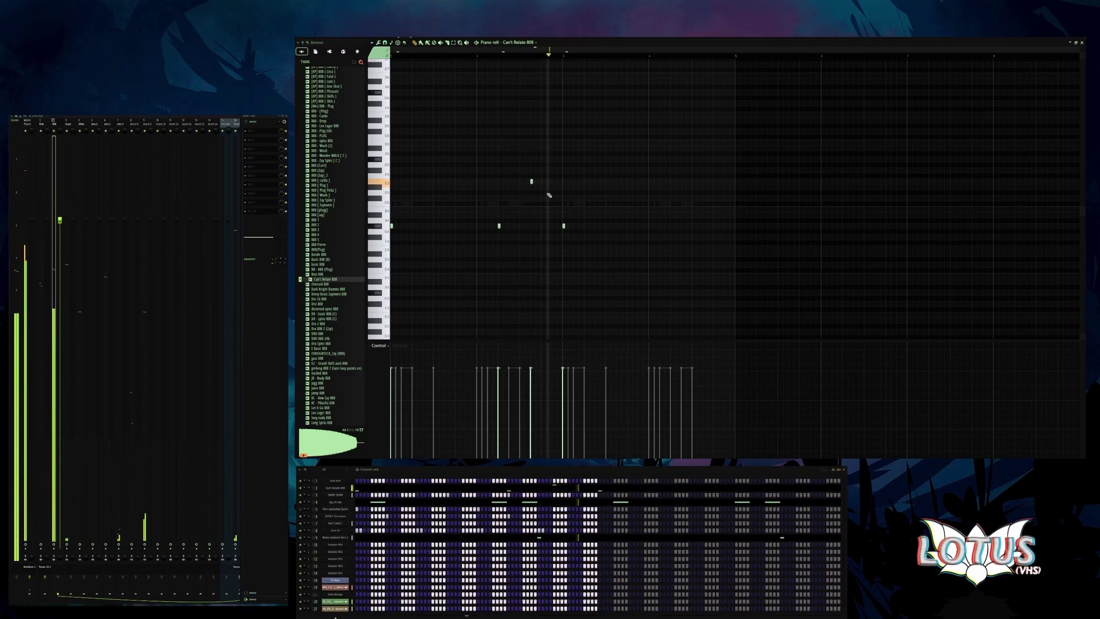
{"action": "left_click", "coordinate": [671, 226]}
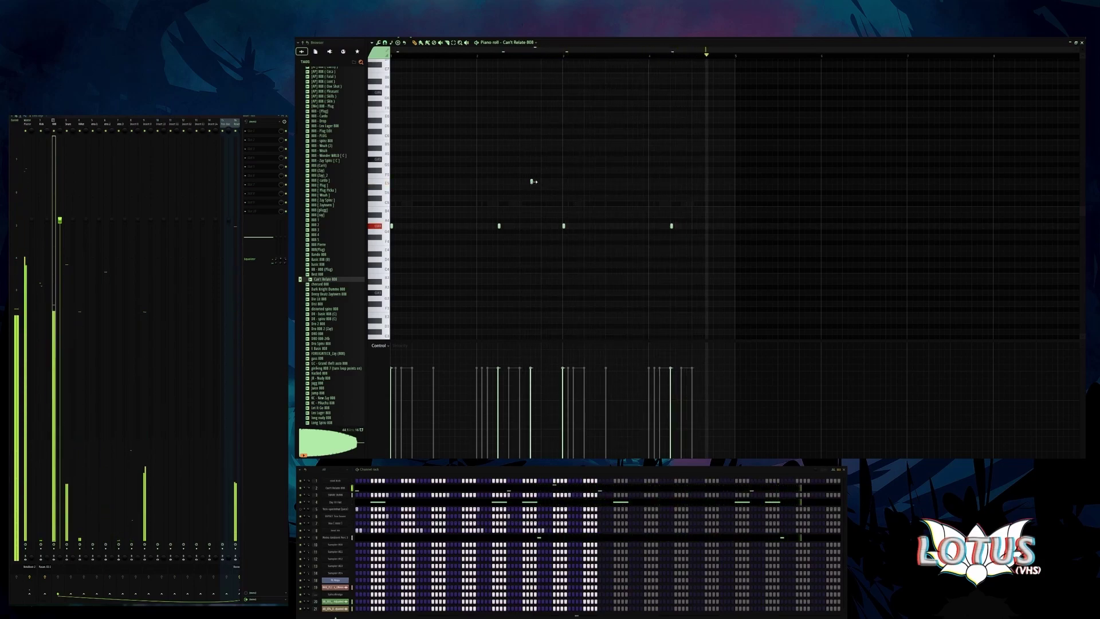
- Move the high 808 note slightly later, closer to the third main note, and add a lower note after the last one
{"action": "left_click_drag", "start_coordinate": [534, 182], "coordinate": [522, 182]}
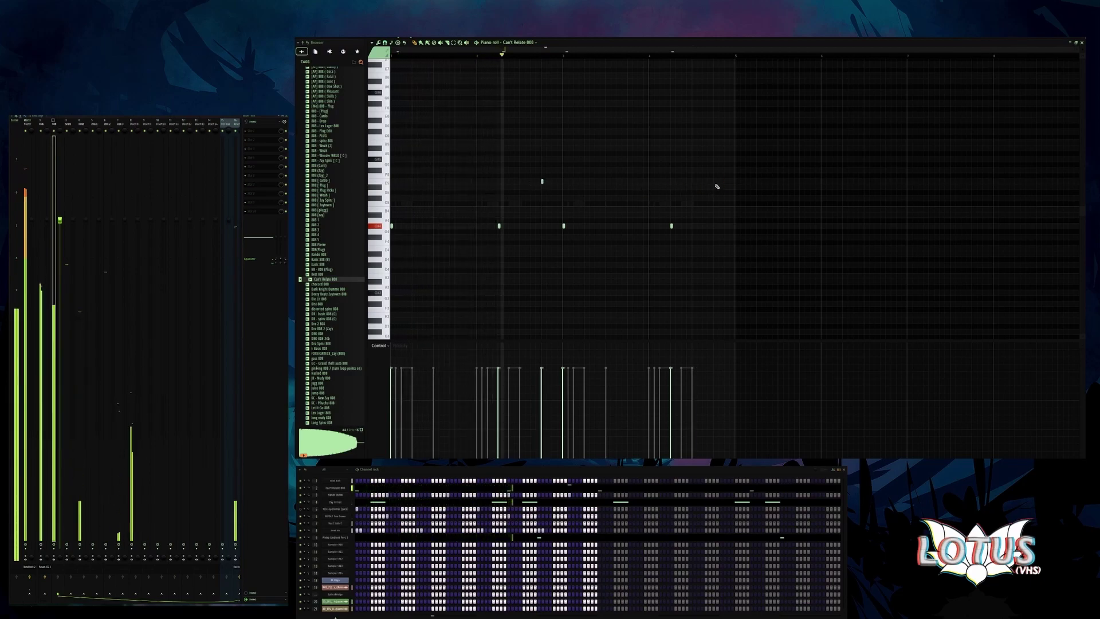
{"action": "scroll", "coordinate": [718, 245], "scroll_direction": "down", "scroll_amount": 1}
{"action": "left_click", "coordinate": [714, 220]}
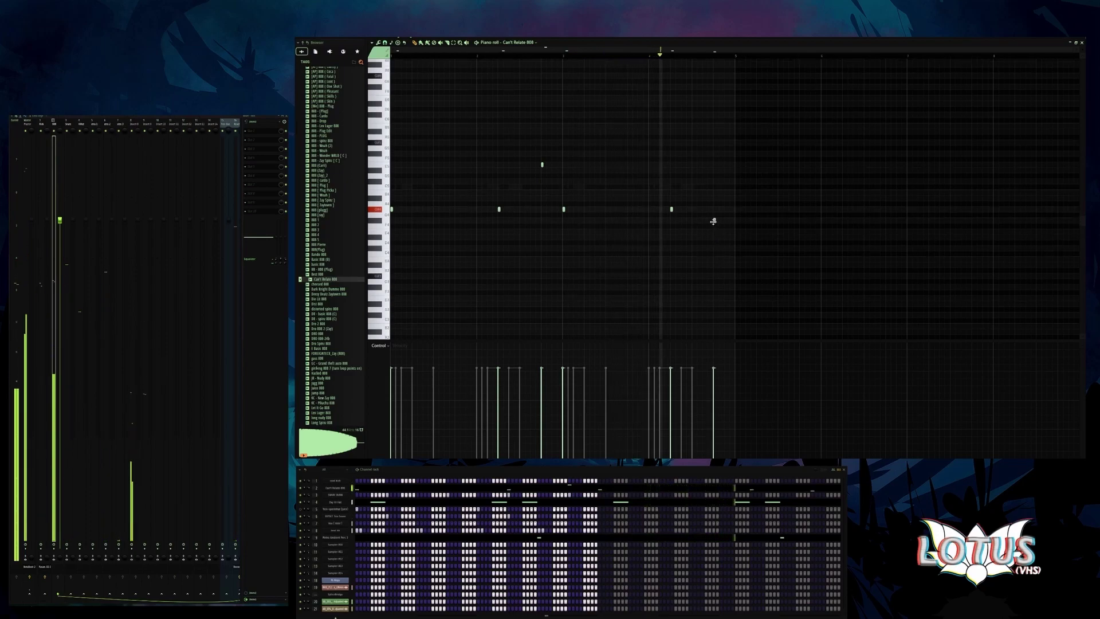
- Cut all the 808 notes from the drum pattern and paste them into the pattern that holds the kick
{"action": "key", "text": "ctrl+a"}
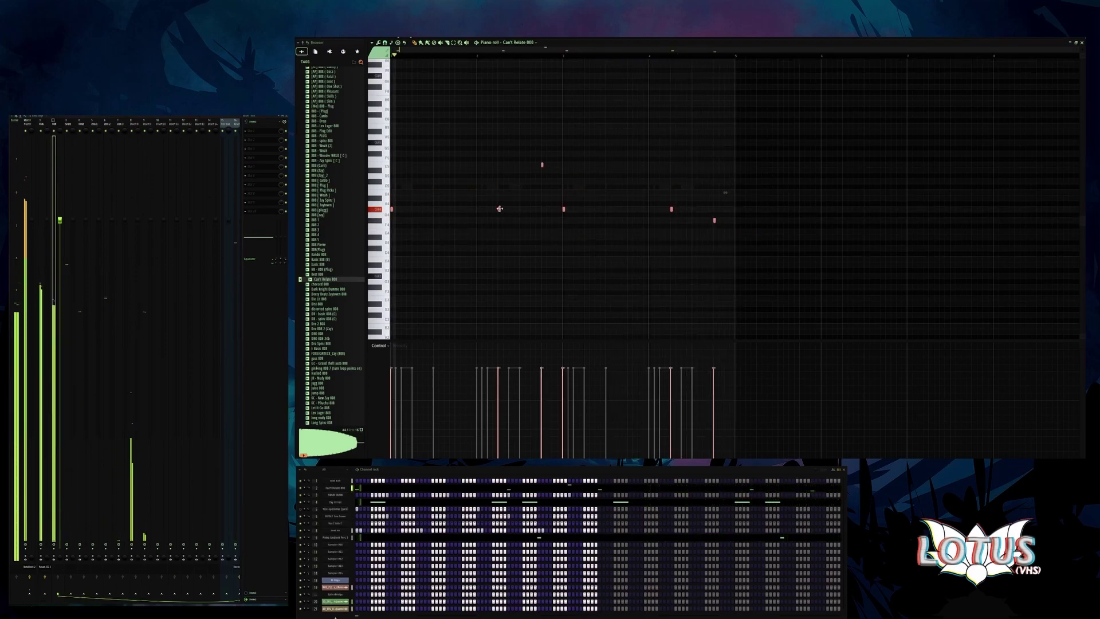
{"action": "left_click_drag", "start_coordinate": [501, 209], "coordinate": [641, 221]}
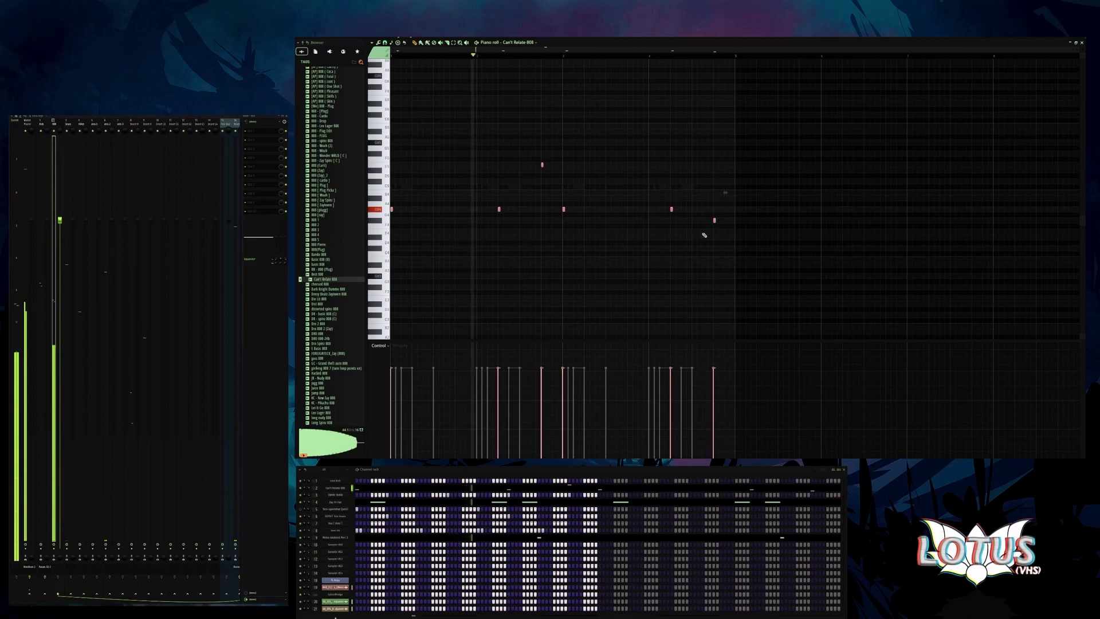
{"action": "key", "text": "ctrl+a"}
{"action": "key", "text": "Delete"}
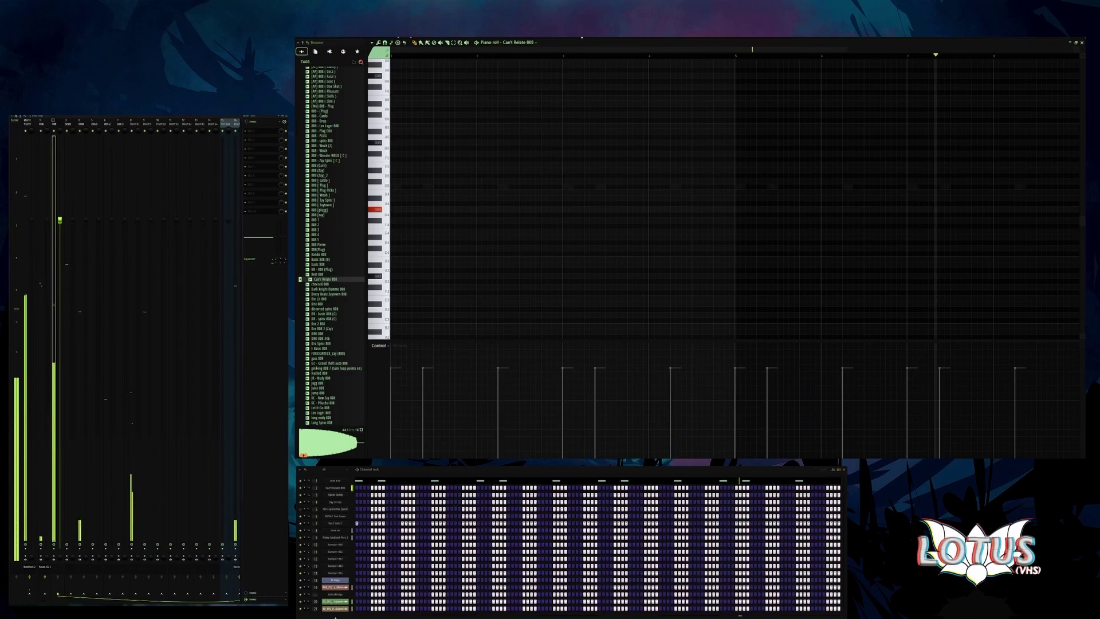
{"action": "key", "text": "ctrl+z"}
- Try repeating the 808 phrase in the second half at a higher pitch, with an extra note just before its second hit
{"action": "left_click", "coordinate": [542, 164]}
{"action": "left_click_drag", "start_coordinate": [515, 196], "coordinate": [786, 233]}
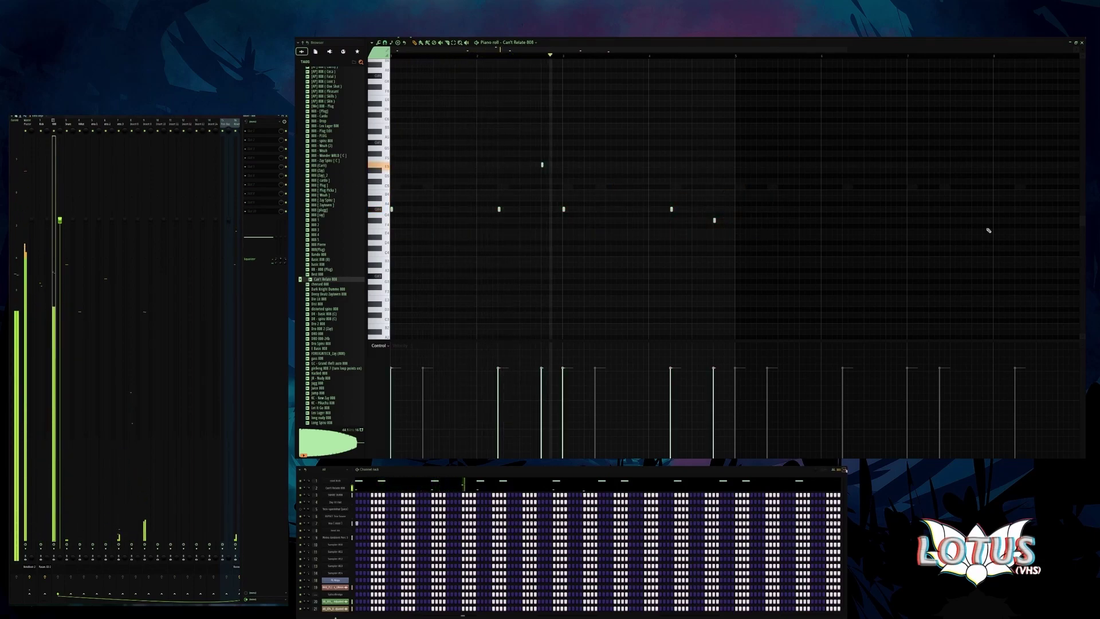
{"action": "scroll", "coordinate": [763, 212], "scroll_direction": "down", "scroll_amount": 2}
{"action": "left_click_drag", "start_coordinate": [675, 238], "coordinate": [393, 128]}
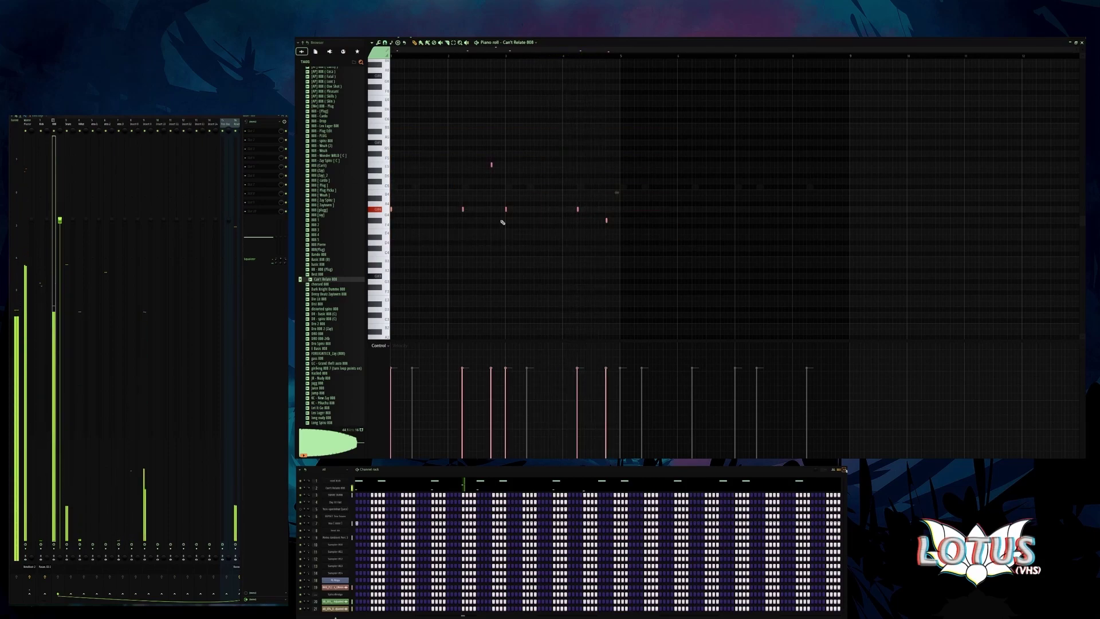
{"action": "left_click_drag", "start_coordinate": [406, 206], "coordinate": [621, 185]}
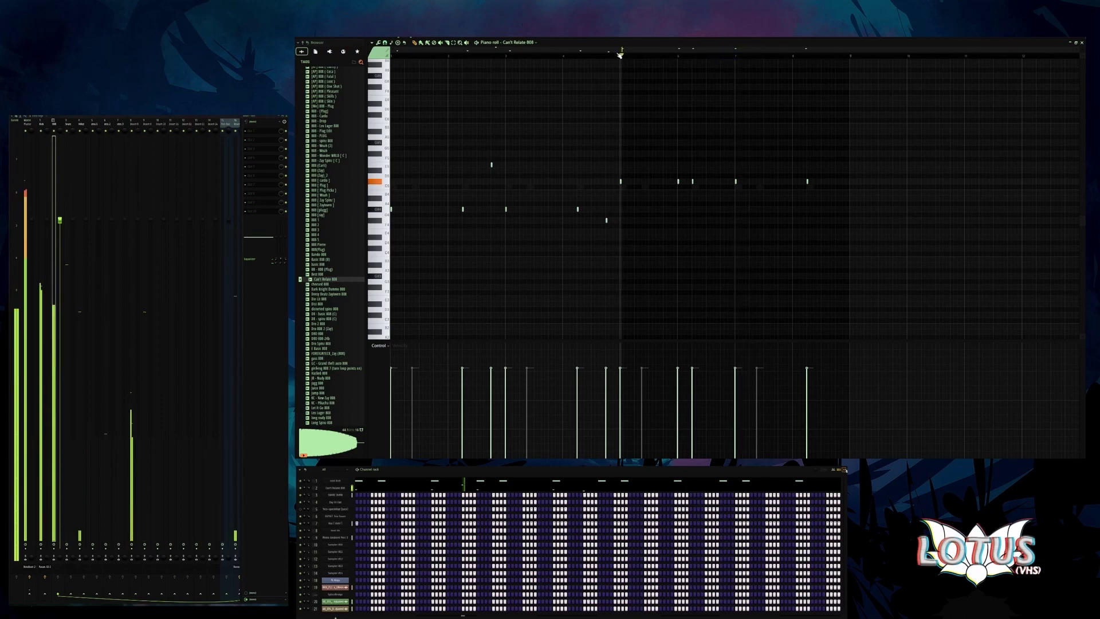
{"action": "scroll", "coordinate": [694, 200], "scroll_direction": "up", "scroll_amount": 4}
{"action": "left_click_drag", "start_coordinate": [658, 181], "coordinate": [675, 180]}
{"action": "scroll", "coordinate": [744, 201], "scroll_direction": "down", "scroll_amount": 4}
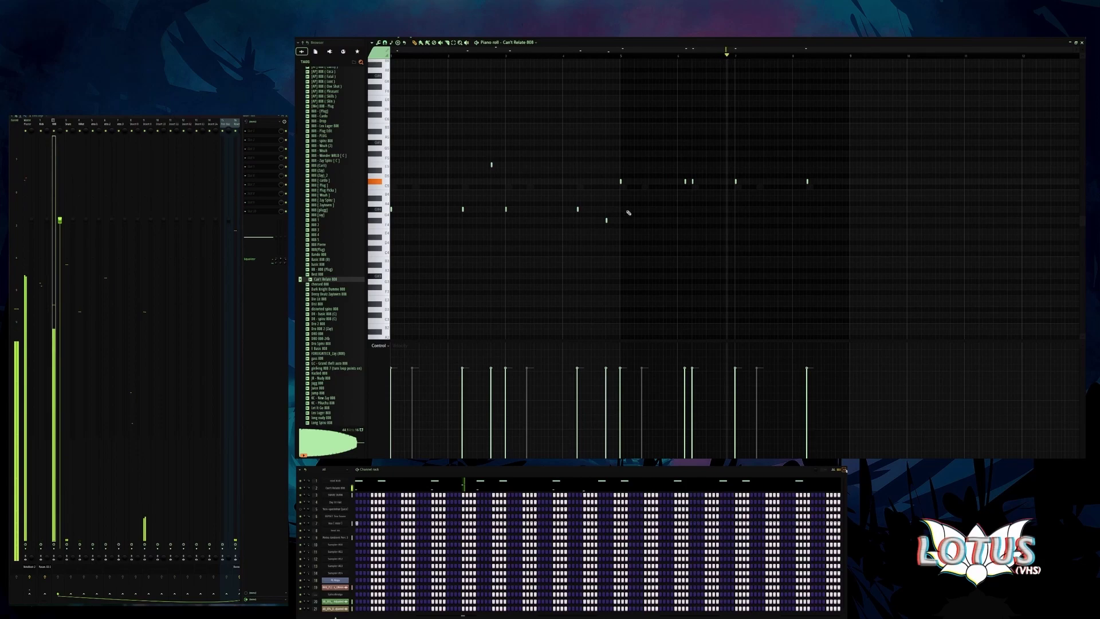
- Add an 808 note just before the second one, delete the note following the high one, and lower the high note below the main pitch
{"action": "left_click", "coordinate": [455, 209]}
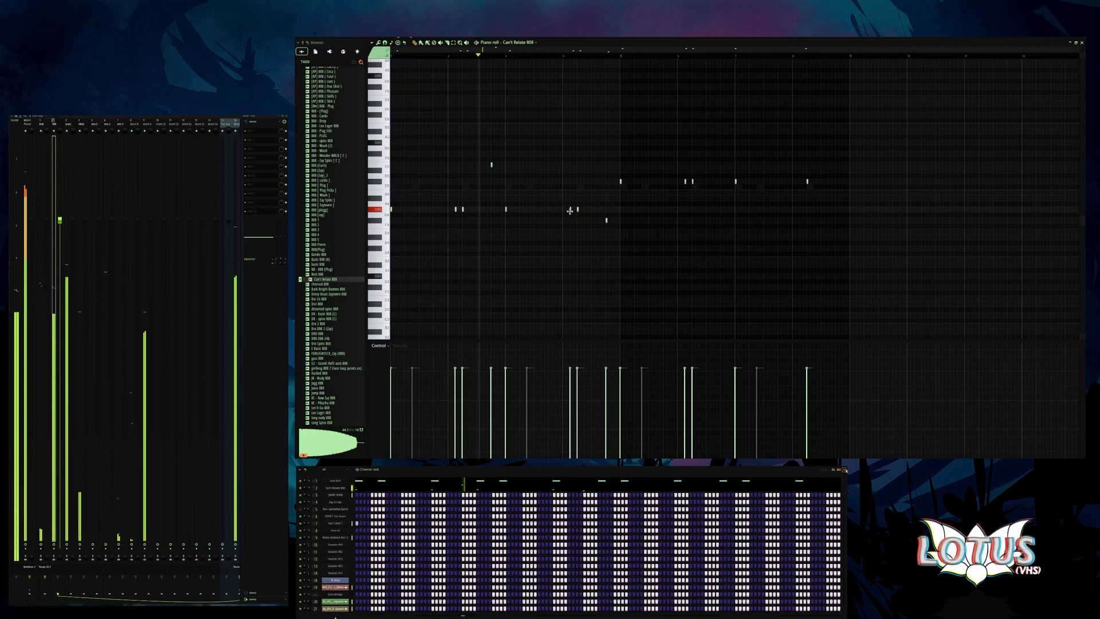
{"action": "right_click", "coordinate": [506, 209]}
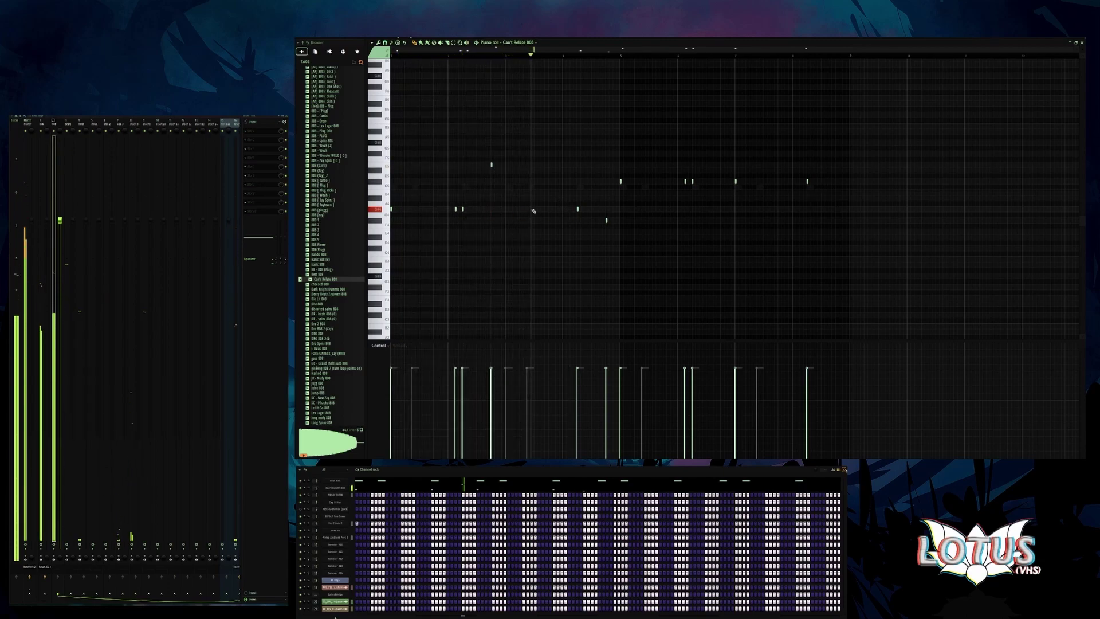
{"action": "left_click_drag", "start_coordinate": [492, 165], "coordinate": [492, 215]}
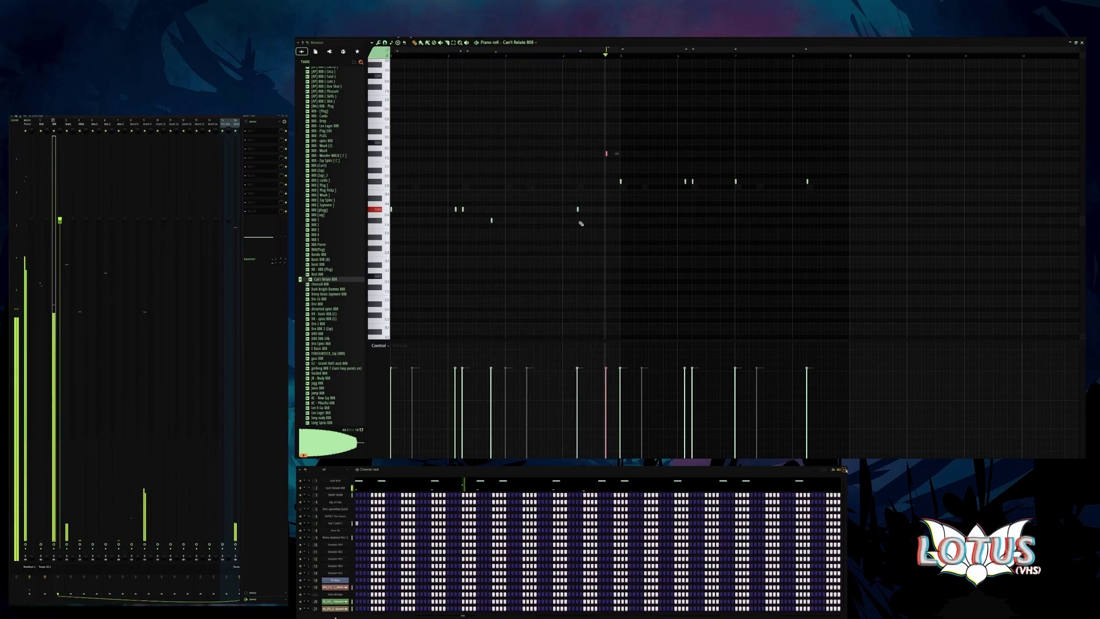
- Try varying the 808's second half by deleting its fourth note and adding one after the last note
{"action": "left_click_drag", "start_coordinate": [828, 169], "coordinate": [728, 187]}
{"action": "left_click", "coordinate": [744, 212]}
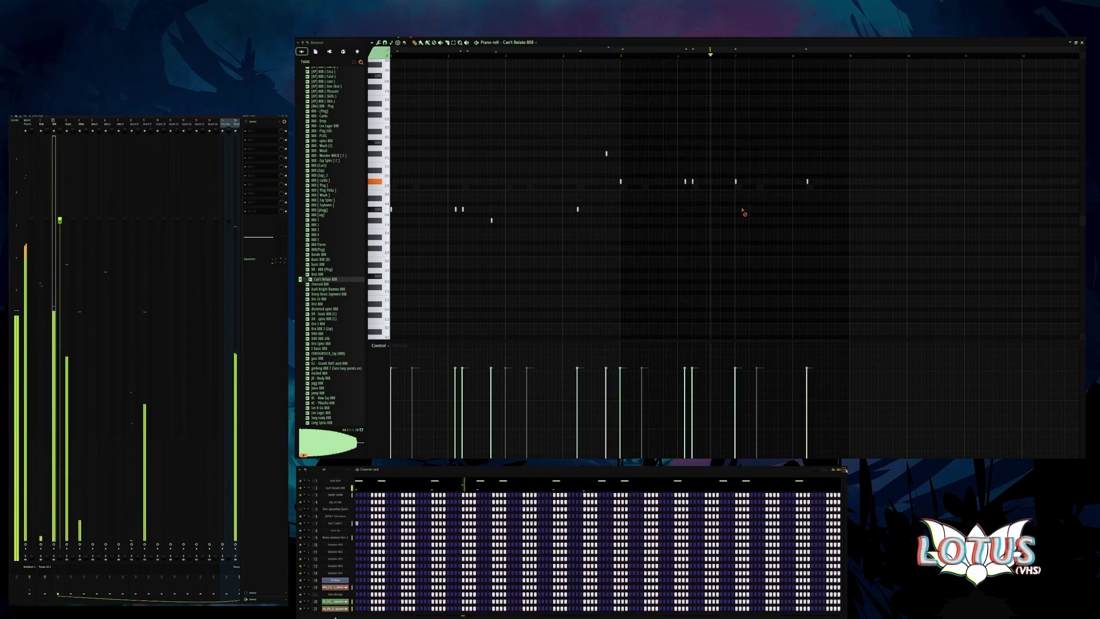
{"action": "right_click", "coordinate": [735, 181]}
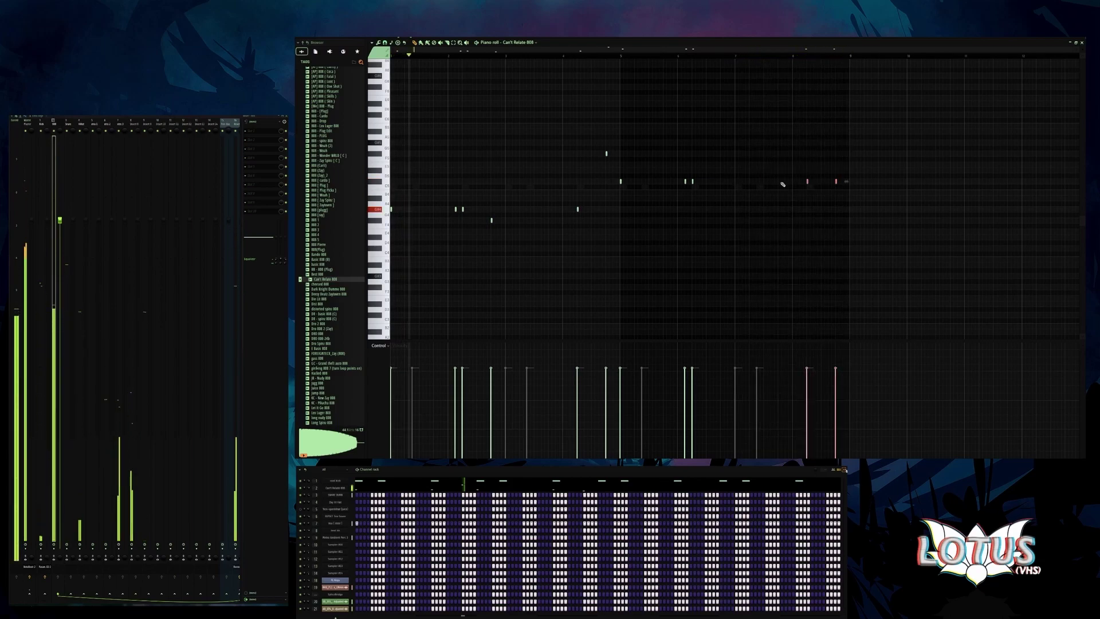
{"action": "left_click_drag", "start_coordinate": [846, 186], "coordinate": [803, 178]}
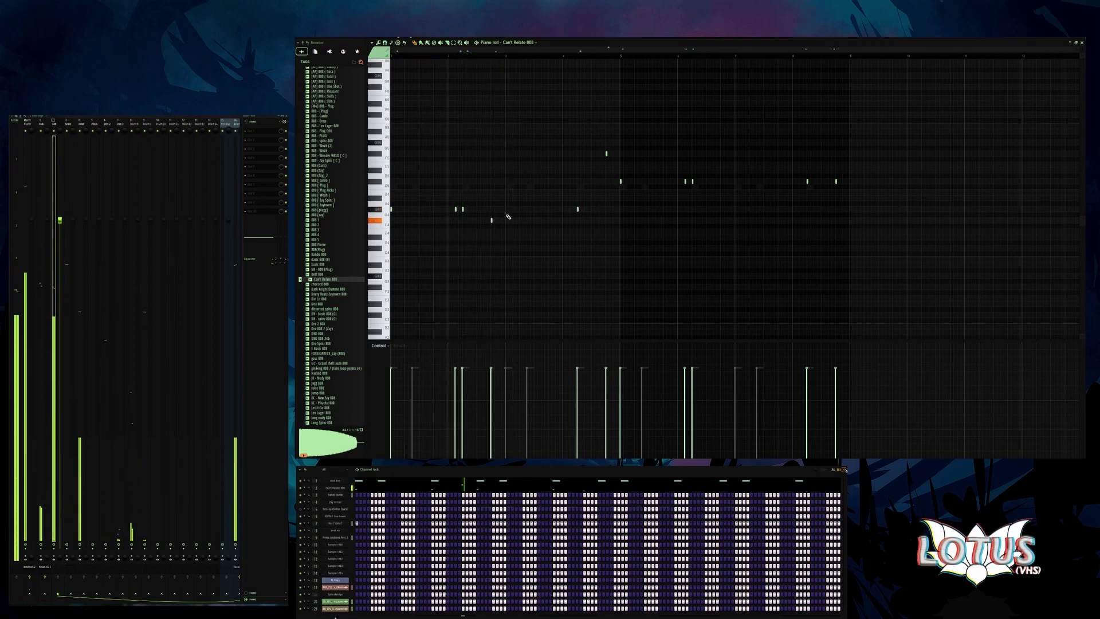
- Delete every 808 note after the opening four-note phrase and duplicate that phrase three times to fill the pattern
{"action": "key", "text": "Delete"}
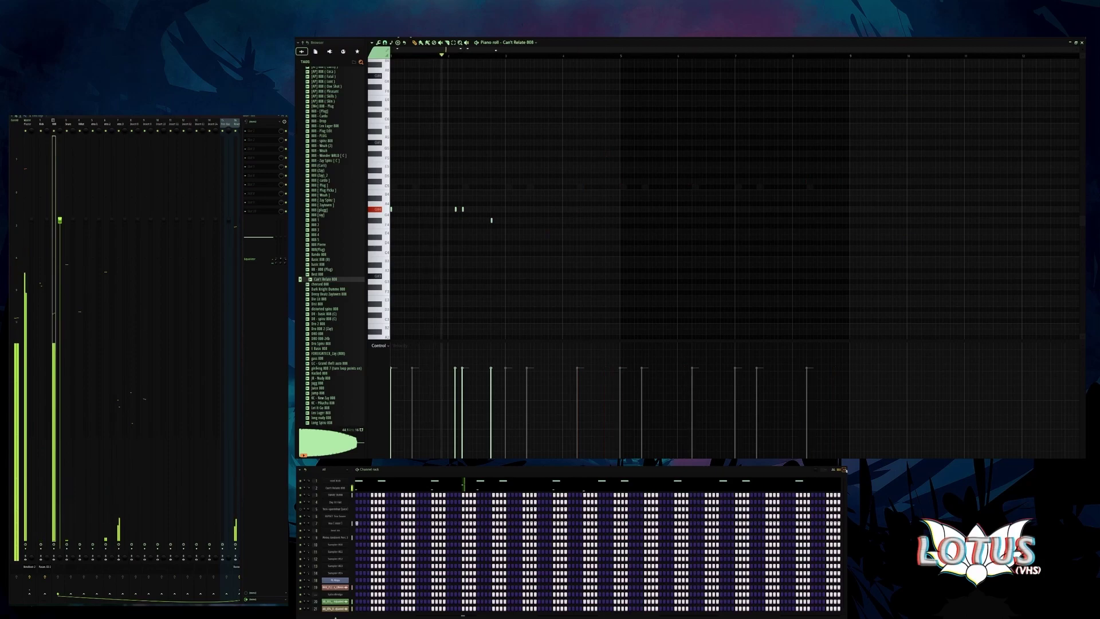
{"action": "left_click_drag", "start_coordinate": [509, 55], "coordinate": [391, 56]}
{"action": "key", "text": "ctrl+b"}
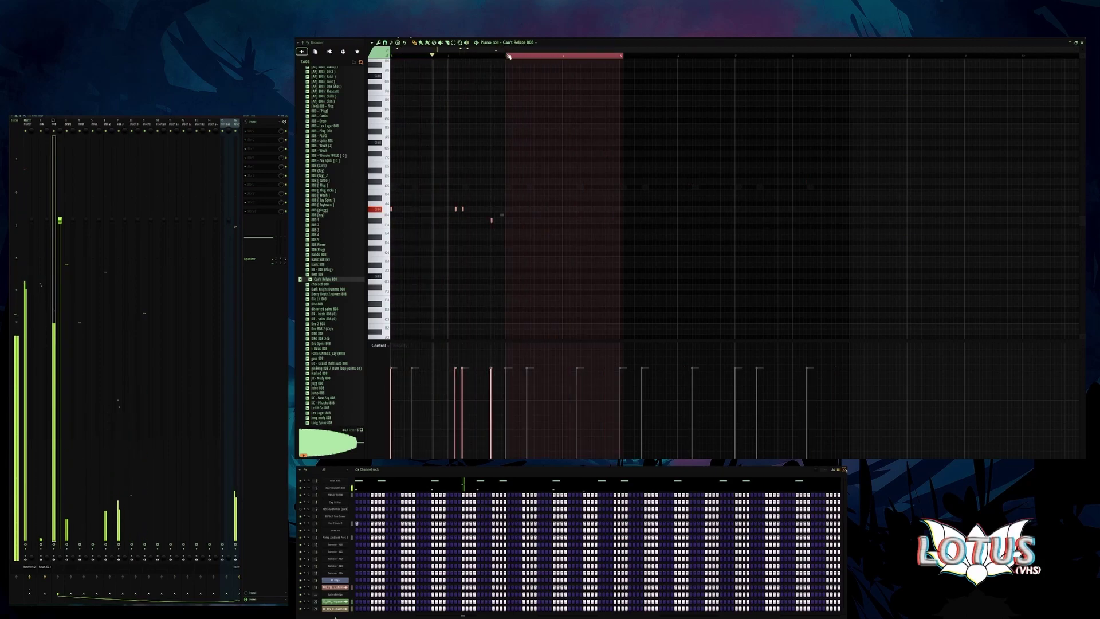
{"action": "key", "text": "ctrl+a"}
{"action": "key", "text": "ctrl+b"}
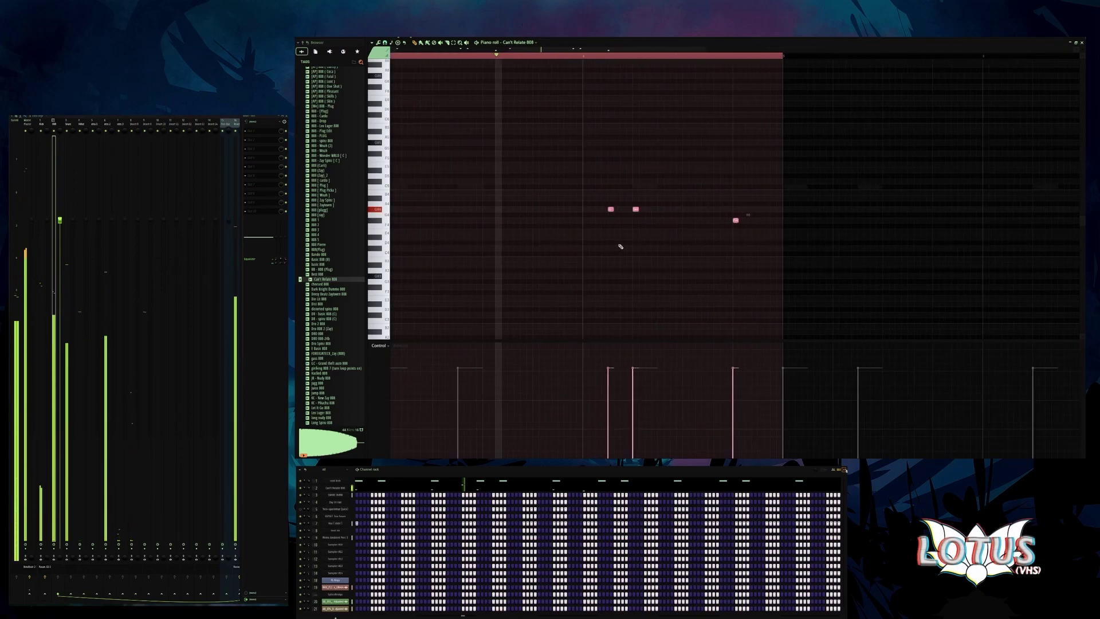
{"action": "key", "text": "ctrl+b"}
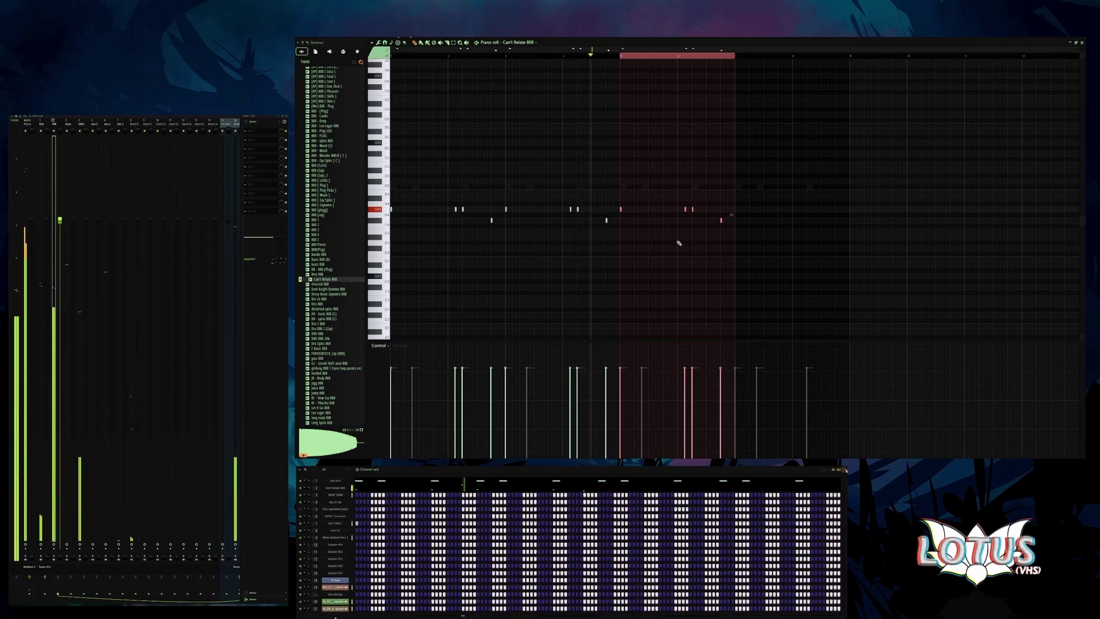
{"action": "key", "text": "ctrl+b"}
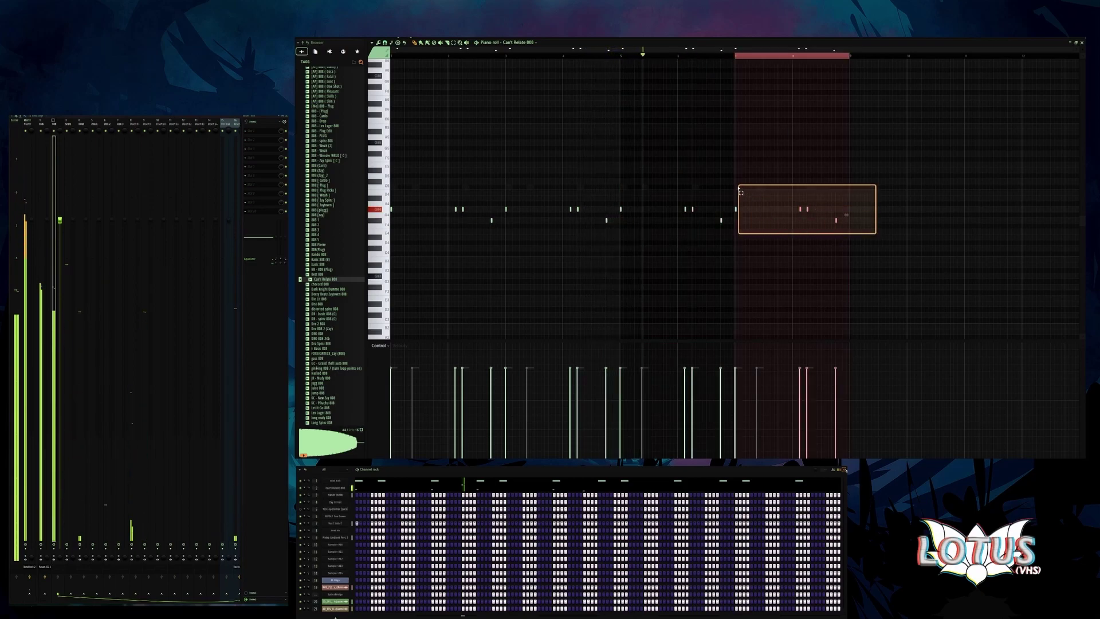
- Raise the fourth repeat of the Can't Relate 808 phrase to a higher pitch and return to the playlist
{"action": "left_click_drag", "start_coordinate": [736, 207], "coordinate": [737, 153]}
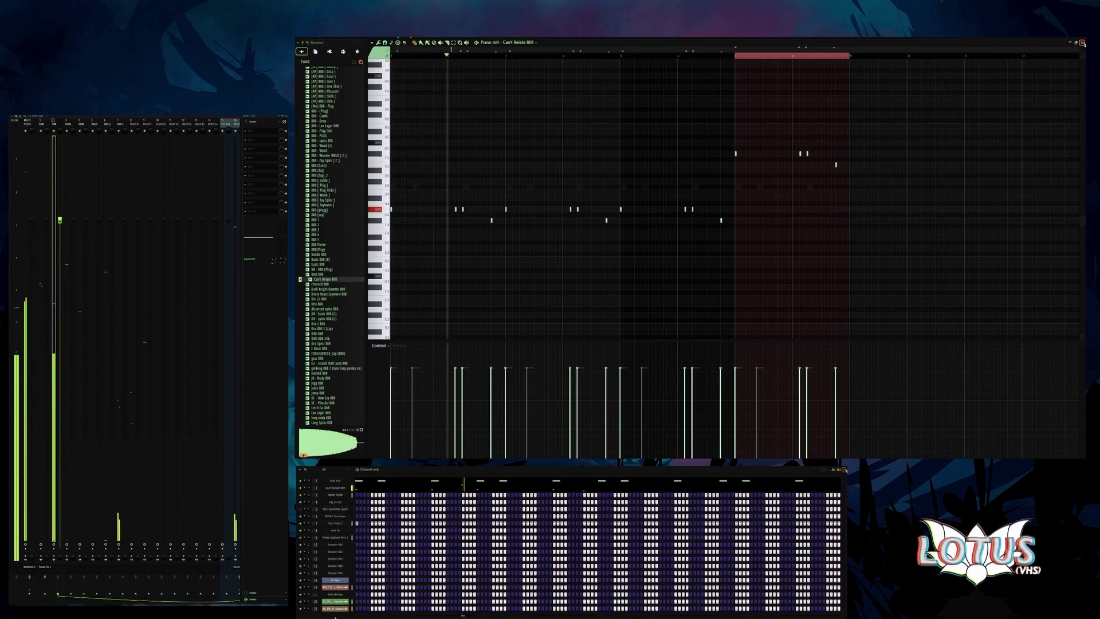
{"action": "key", "text": "F5"}
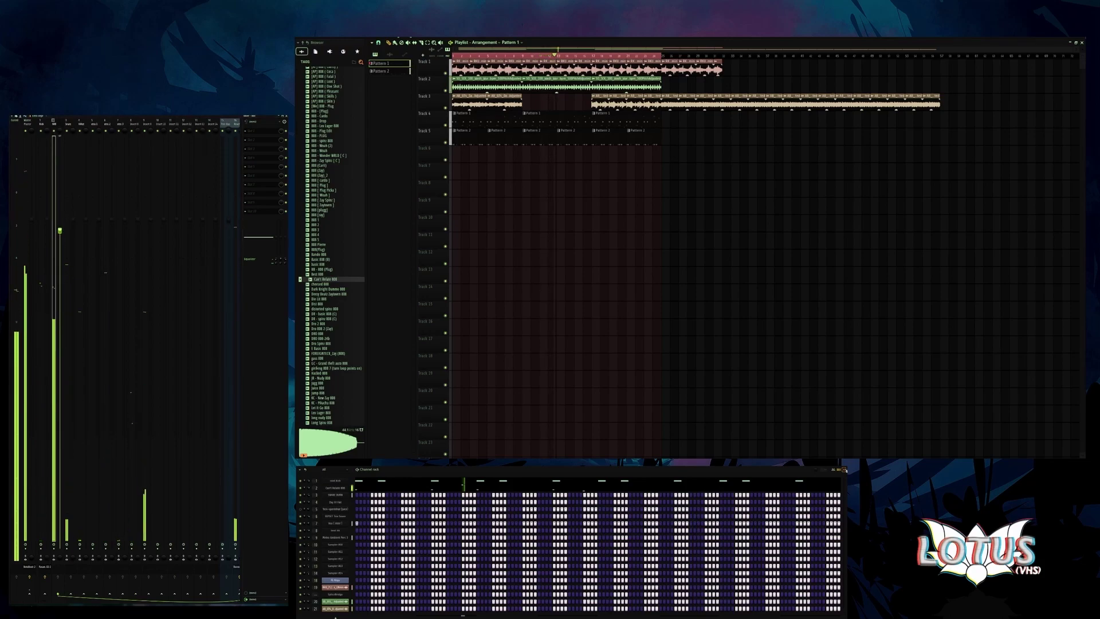
- Balance the mixer volumes of the drum and percussion tracks, checking individual percussion tracks in the mix
{"action": "left_click", "coordinate": [74, 235]}
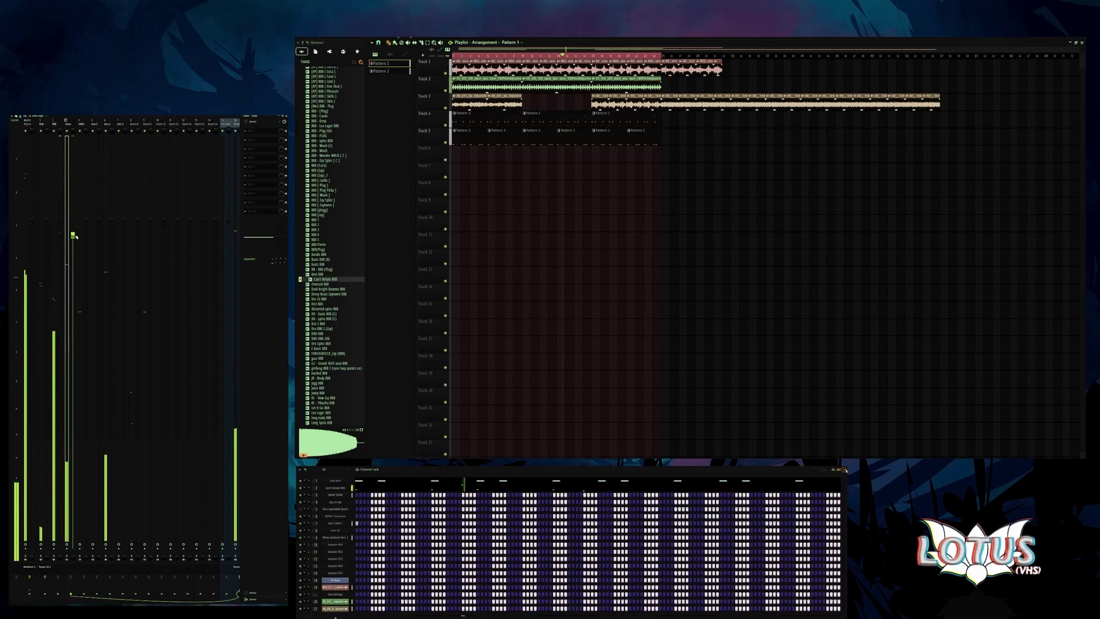
{"action": "left_click", "coordinate": [113, 256]}
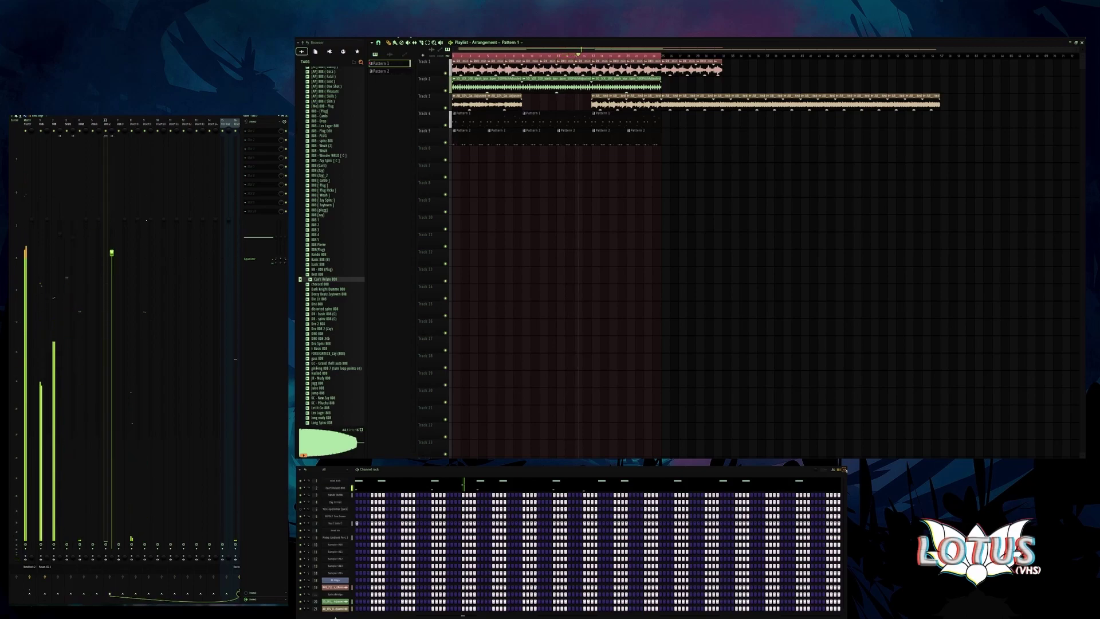
{"action": "left_click", "coordinate": [146, 258]}
{"action": "left_click_drag", "start_coordinate": [150, 256], "coordinate": [151, 262]}
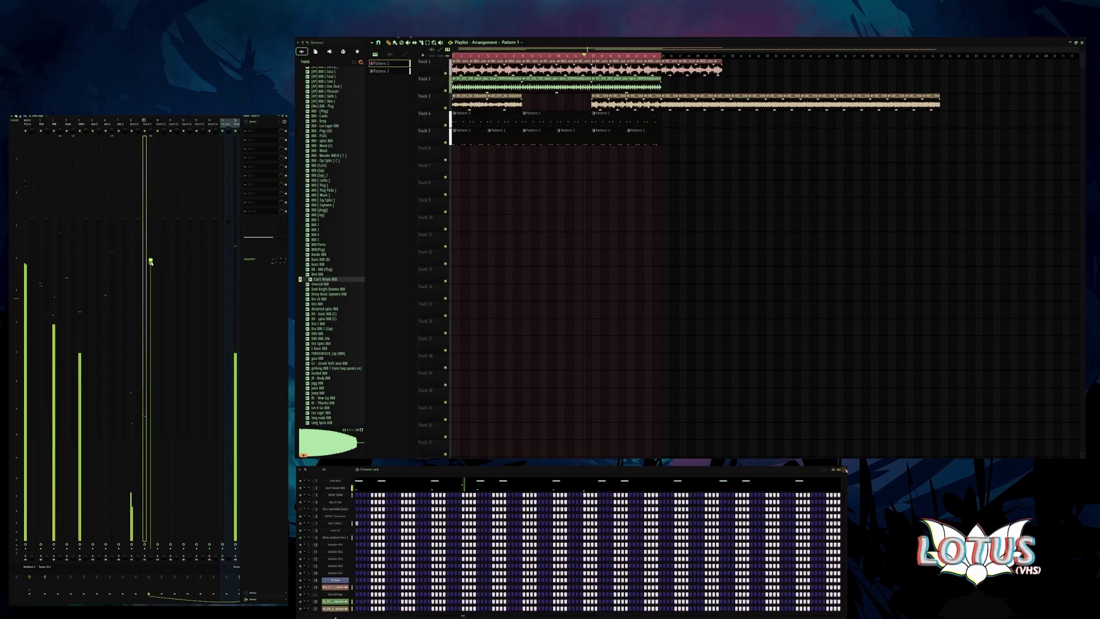
{"action": "left_click", "coordinate": [113, 255]}
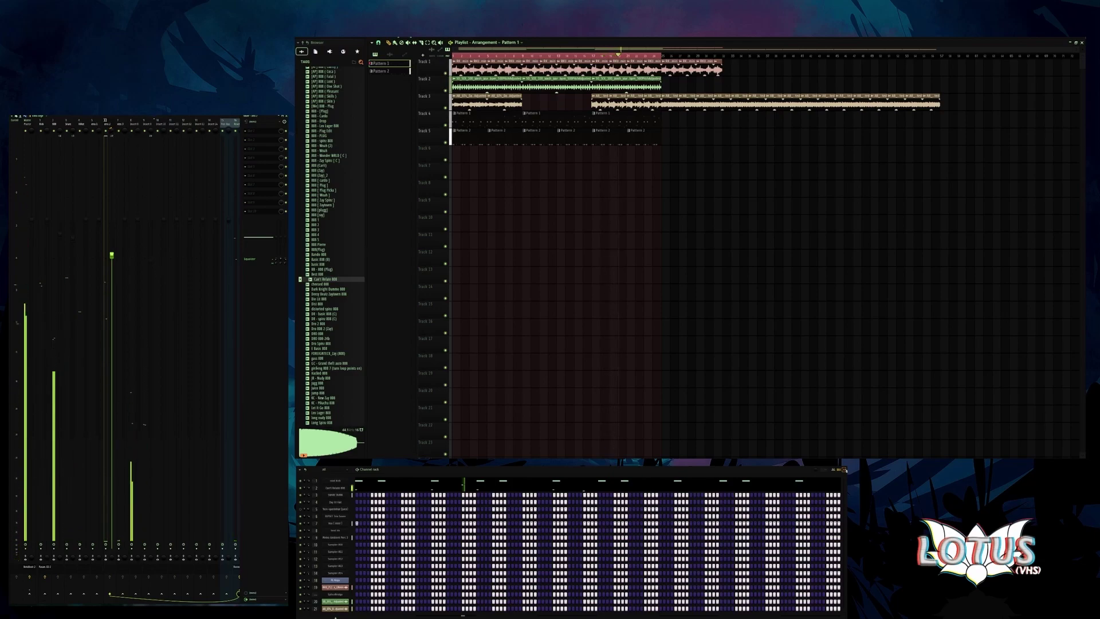
{"action": "left_click", "coordinate": [150, 261]}
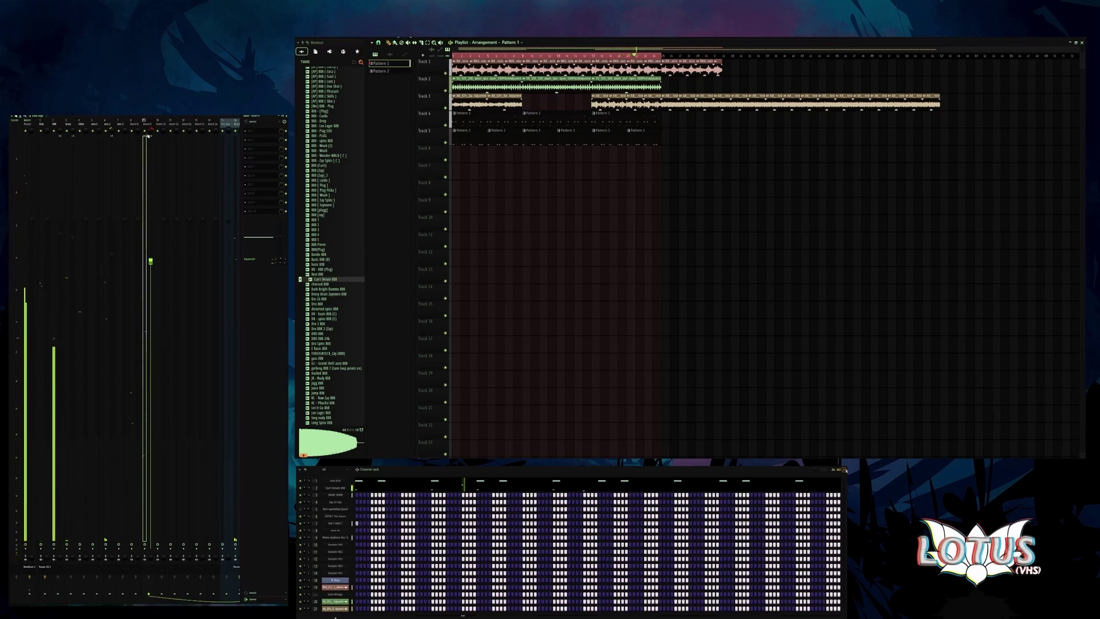
{"action": "left_click", "coordinate": [112, 255]}
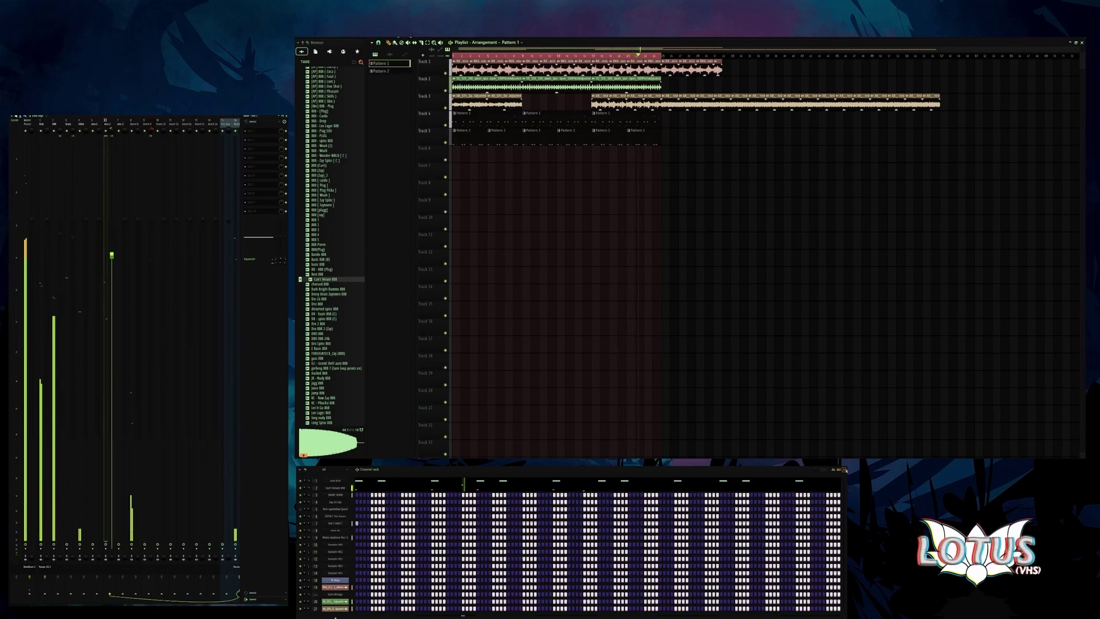
{"action": "left_click", "coordinate": [145, 130]}
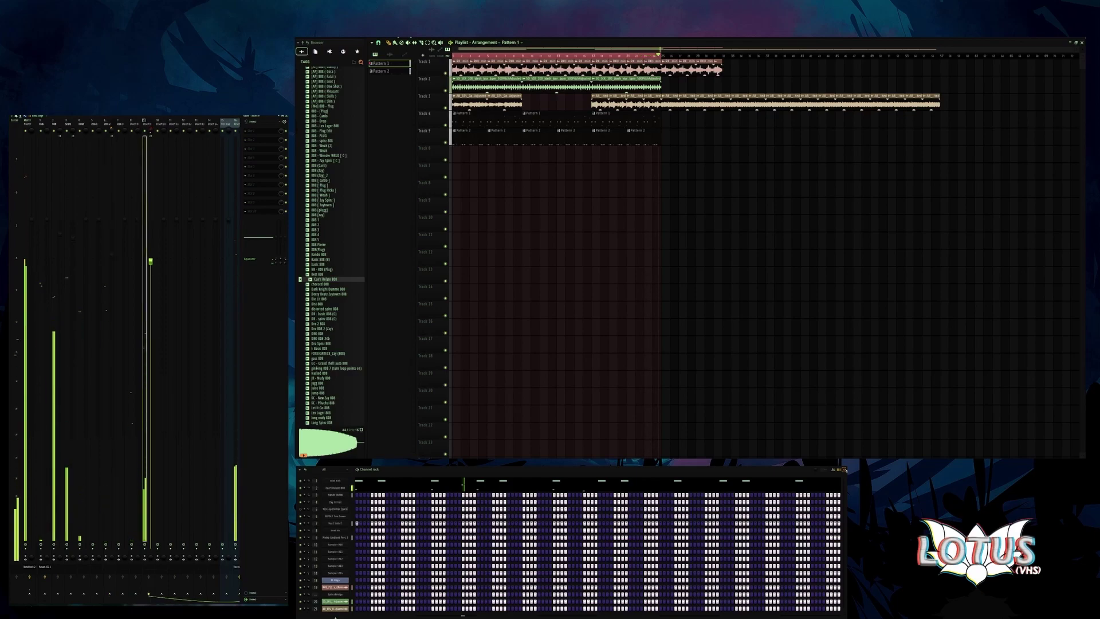
{"action": "left_click", "coordinate": [132, 130]}
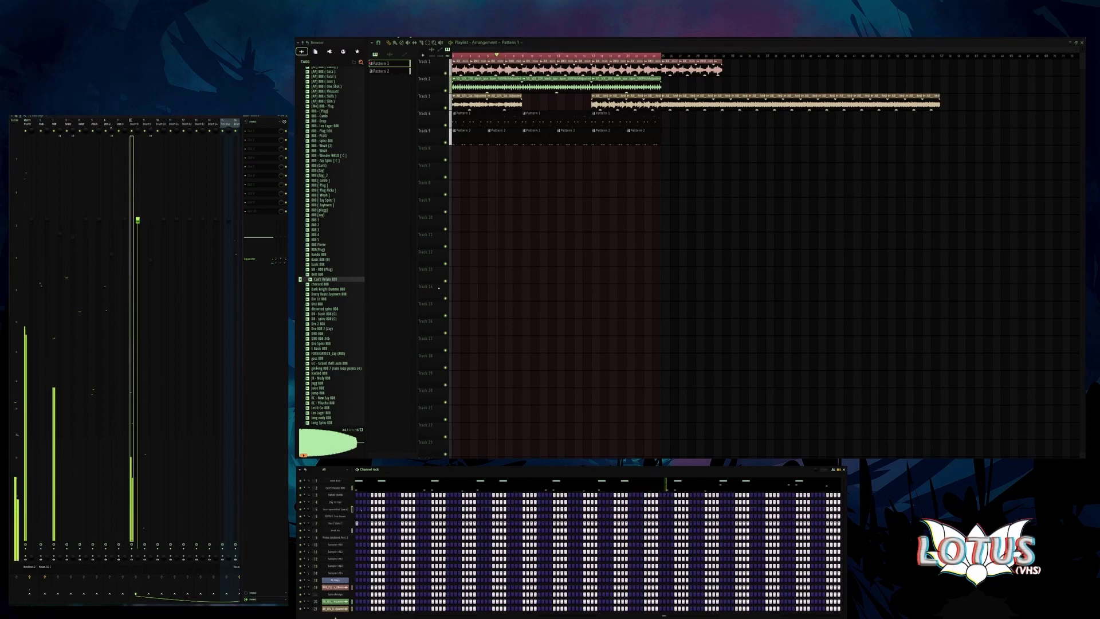
- In the open hi-hat (juice) part, replace the second and fourth hits with close pairs of hits placed later in their bars
{"action": "key", "text": "F7"}
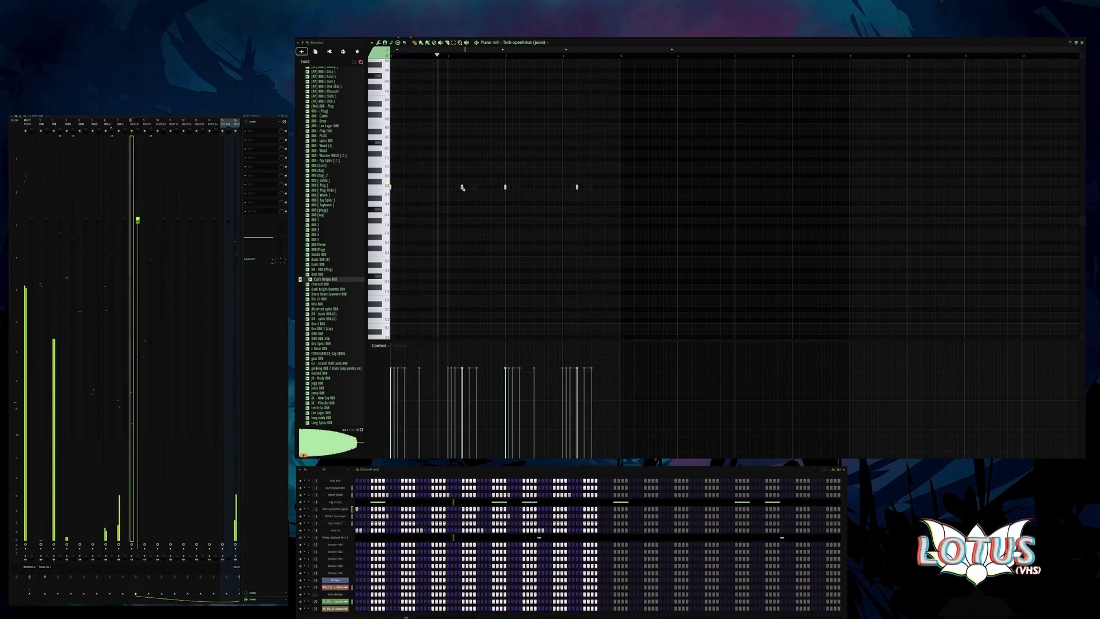
{"action": "left_click", "coordinate": [487, 187]}
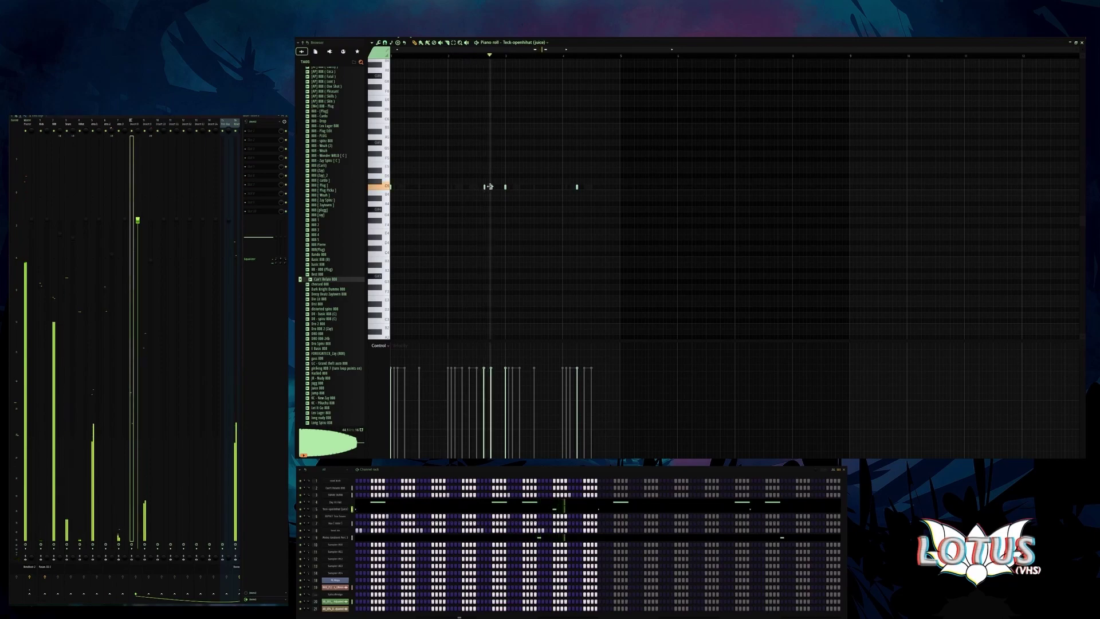
{"action": "right_click", "coordinate": [577, 186]}
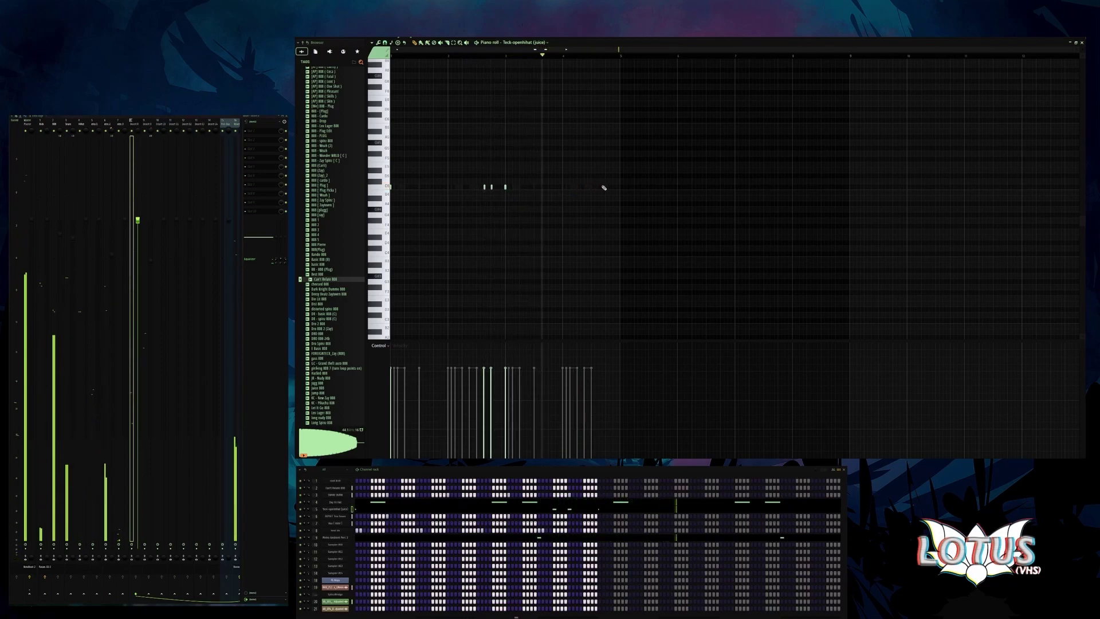
{"action": "left_click", "coordinate": [605, 186]}
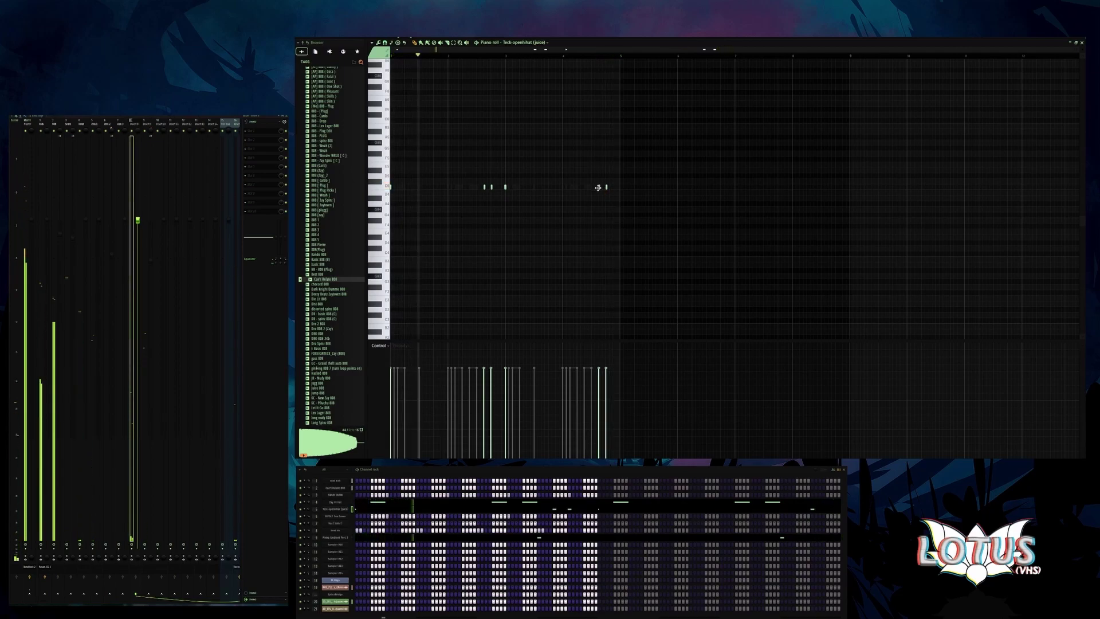
- Try lowering the open hi-hat's last hit by two semitones
{"action": "left_click_drag", "start_coordinate": [606, 187], "coordinate": [607, 199]}
{"action": "key", "text": "ctrl+a"}
{"action": "left_click_drag", "start_coordinate": [650, 216], "coordinate": [396, 169]}
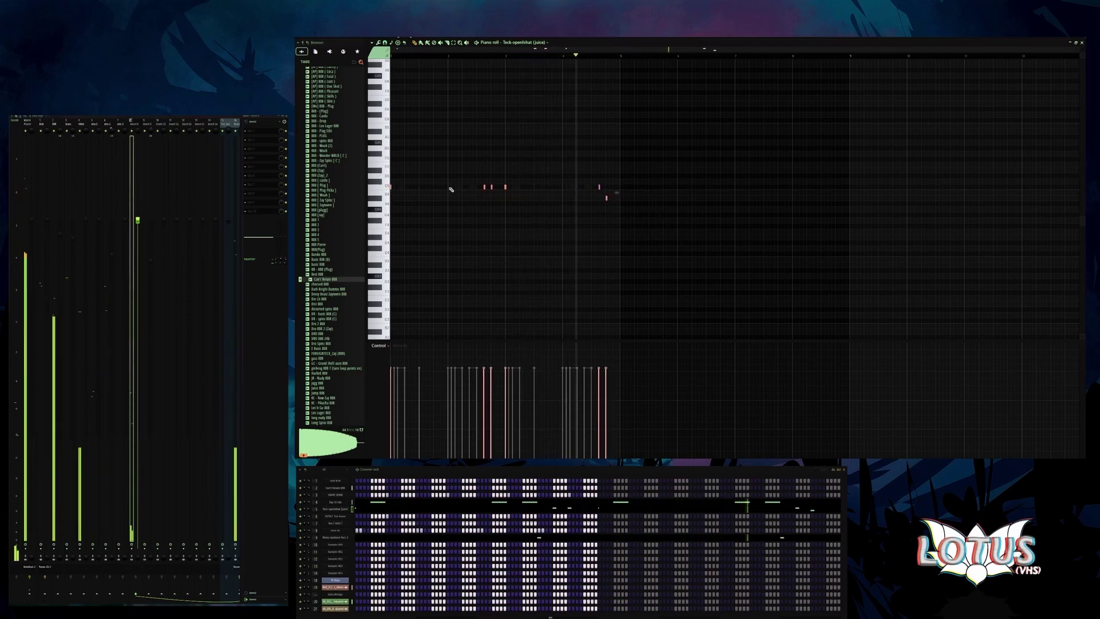
{"action": "left_click", "coordinate": [607, 198]}
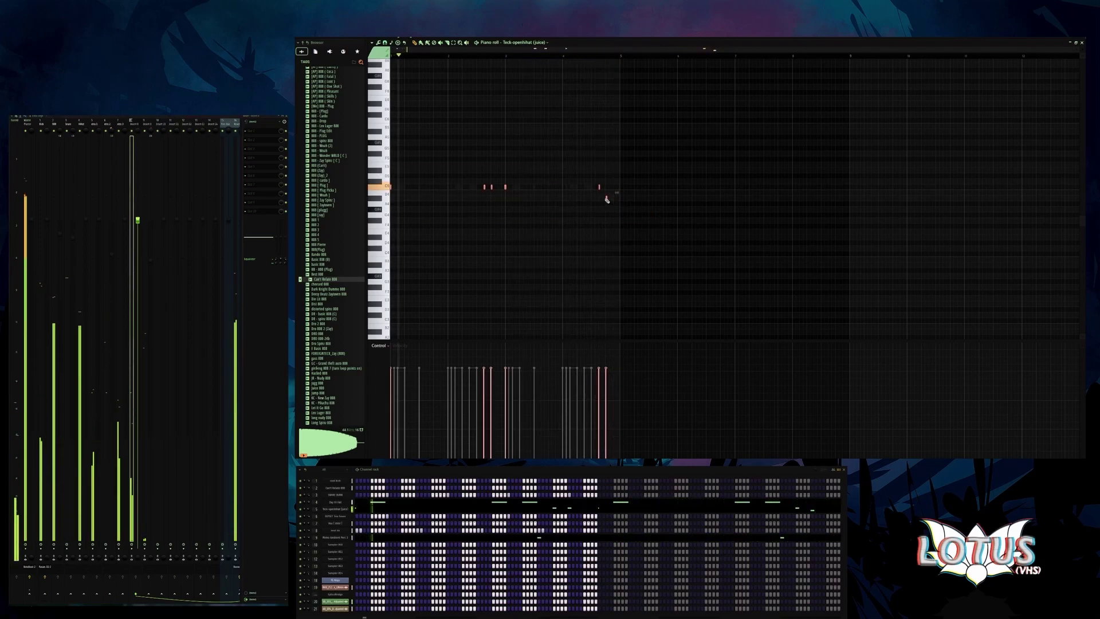
{"action": "left_click", "coordinate": [607, 186]}
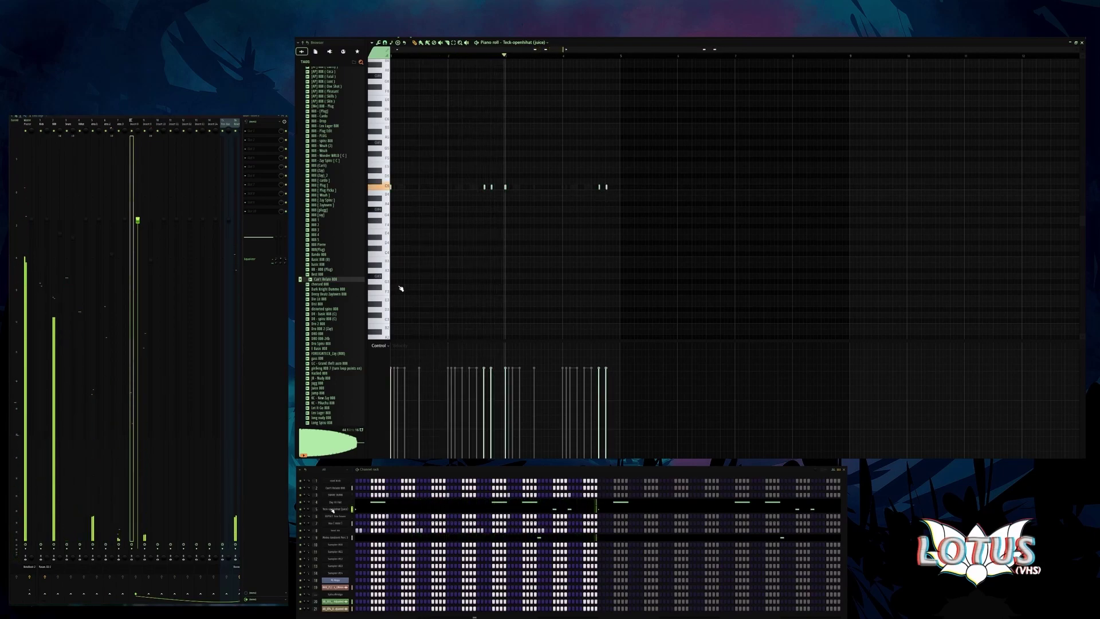
- Enable the open hi-hat sampler's volume envelope and lengthen the notes of both close pairs
{"action": "left_click", "coordinate": [334, 509]}
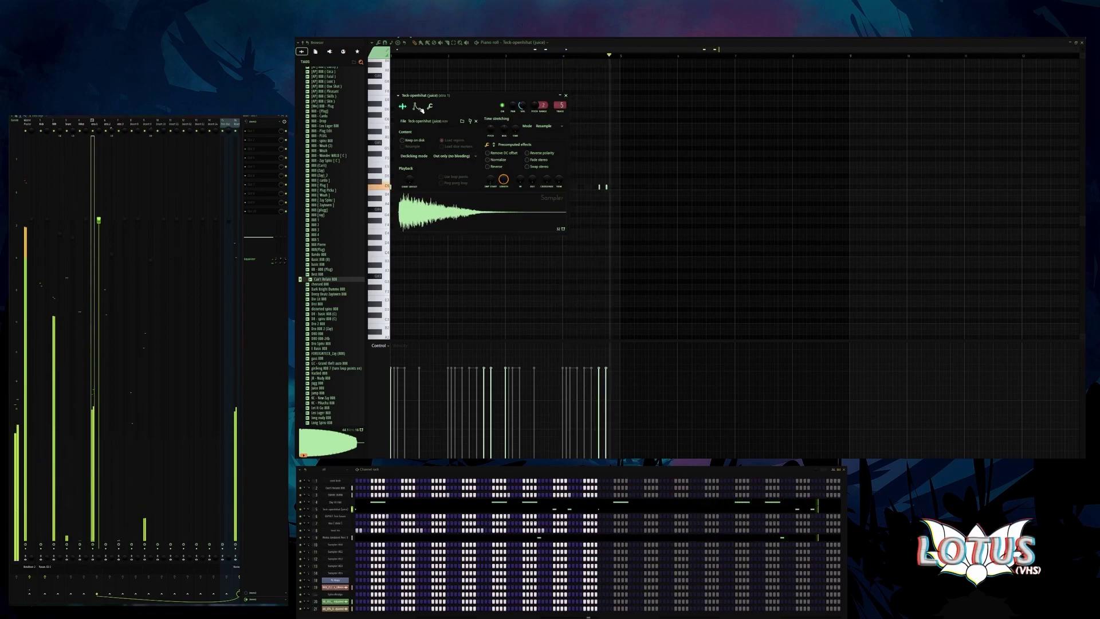
{"action": "left_click", "coordinate": [417, 107]}
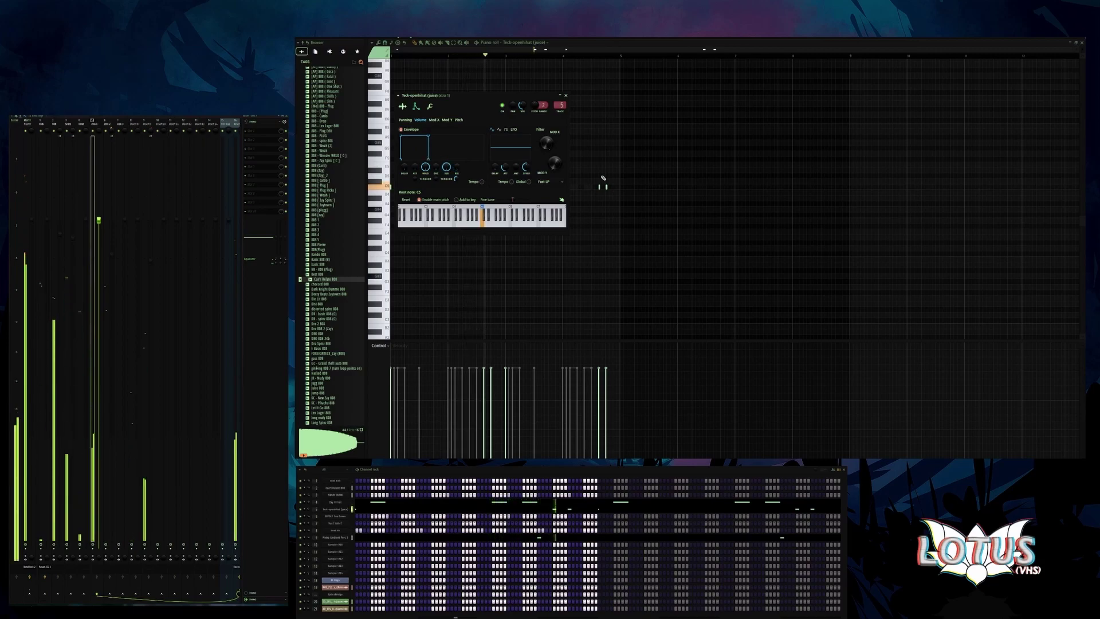
{"action": "left_click", "coordinate": [566, 95]}
{"action": "left_click_drag", "start_coordinate": [653, 209], "coordinate": [612, 187]}
{"action": "left_click_drag", "start_coordinate": [480, 183], "coordinate": [501, 189]}
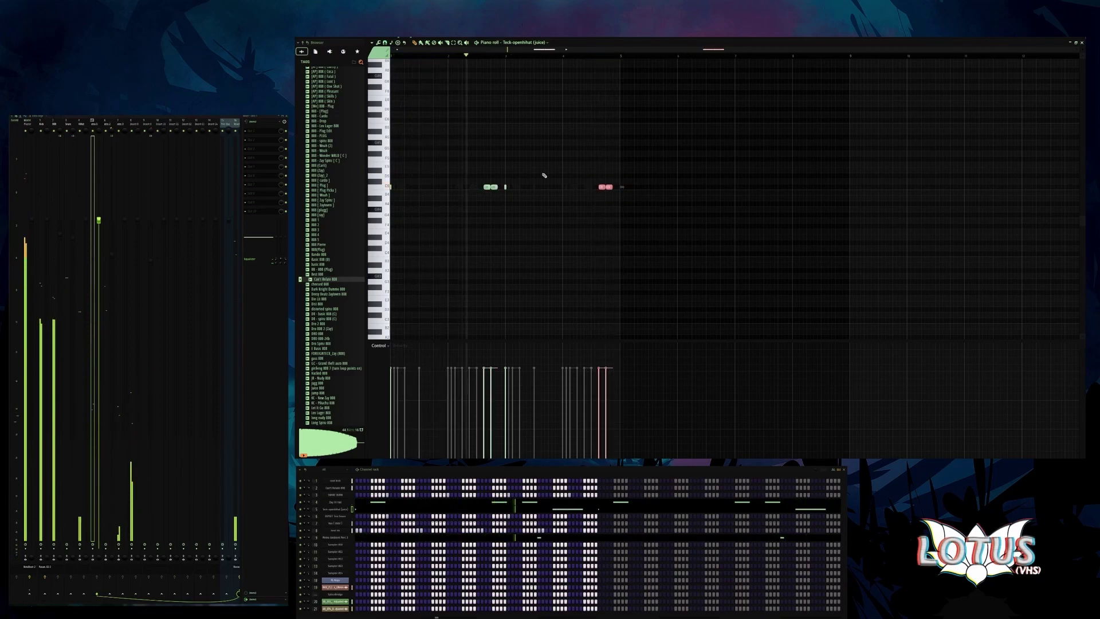
- Stack a lower note under the first hit of each open hi-hat pair and add a third hit after the second pair
{"action": "left_click", "coordinate": [570, 205]}
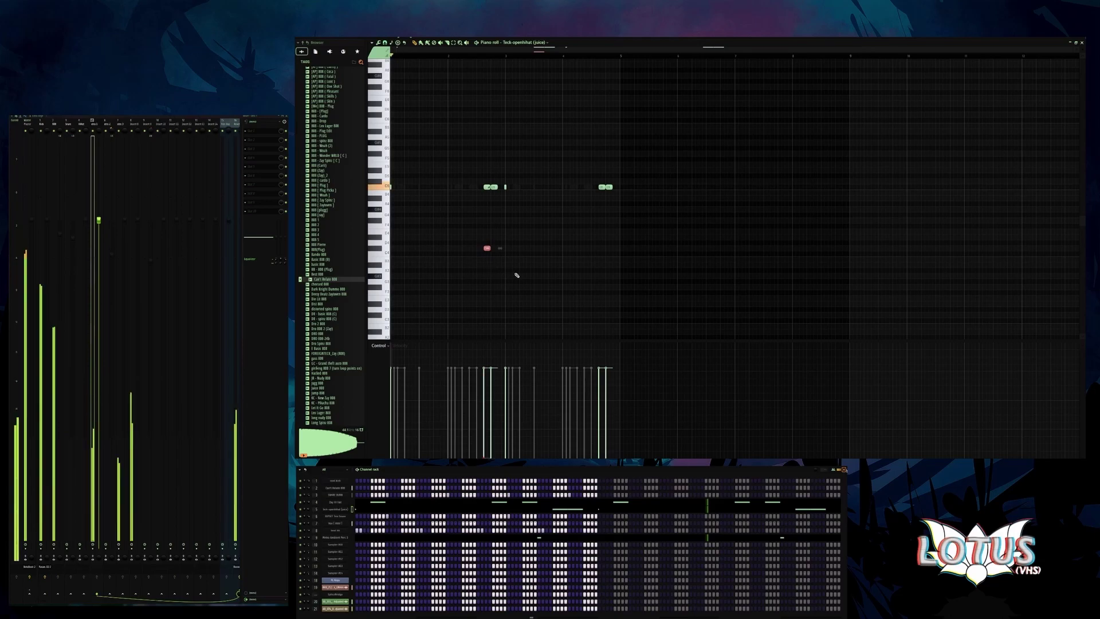
{"action": "mouse_move", "coordinate": [487, 248]}
{"action": "left_mouse_down"}
{"action": "mouse_move", "coordinate": [487, 187]}
{"action": "mouse_move", "coordinate": [483, 258]}
{"action": "mouse_move", "coordinate": [492, 257]}
{"action": "left_mouse_up"}
{"action": "left_click_drag", "start_coordinate": [486, 184], "coordinate": [602, 179]}
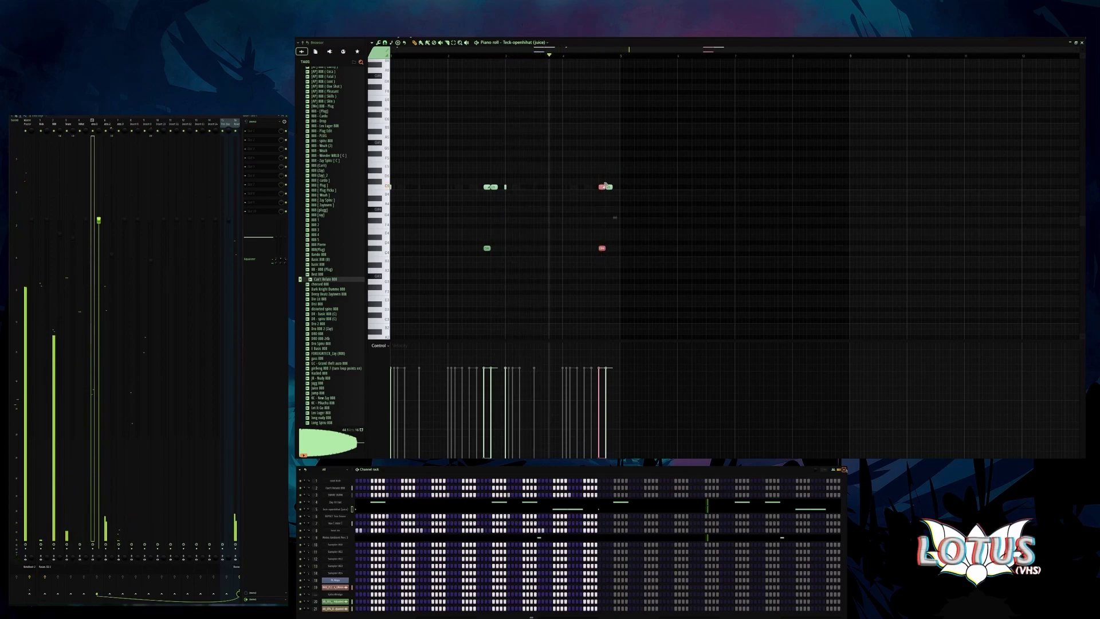
{"action": "left_click", "coordinate": [614, 186]}
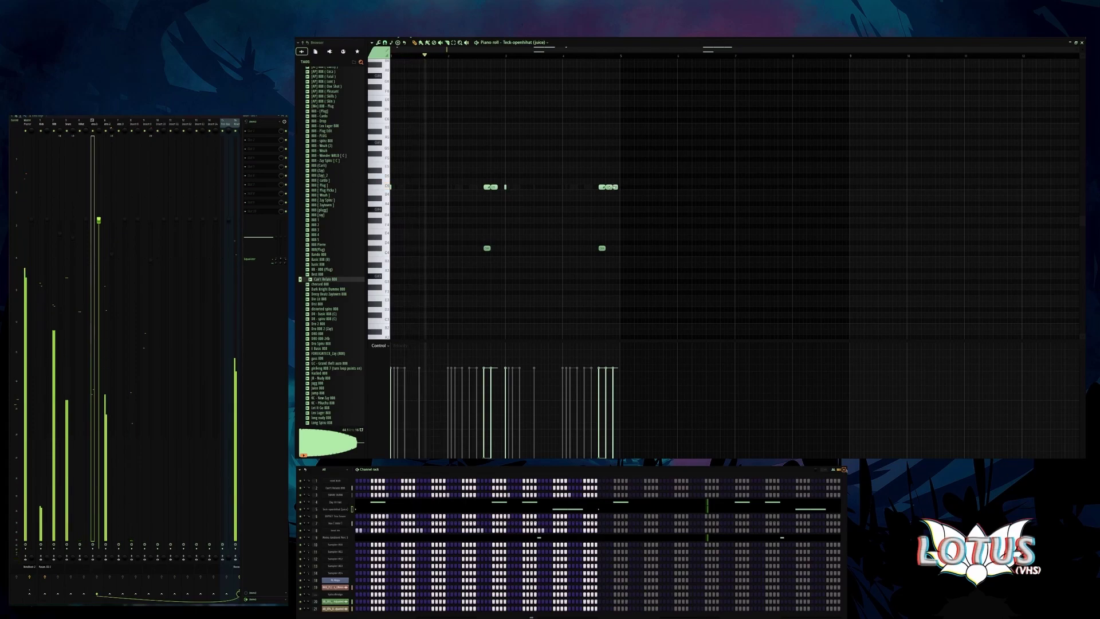
{"action": "left_click", "coordinate": [615, 187]}
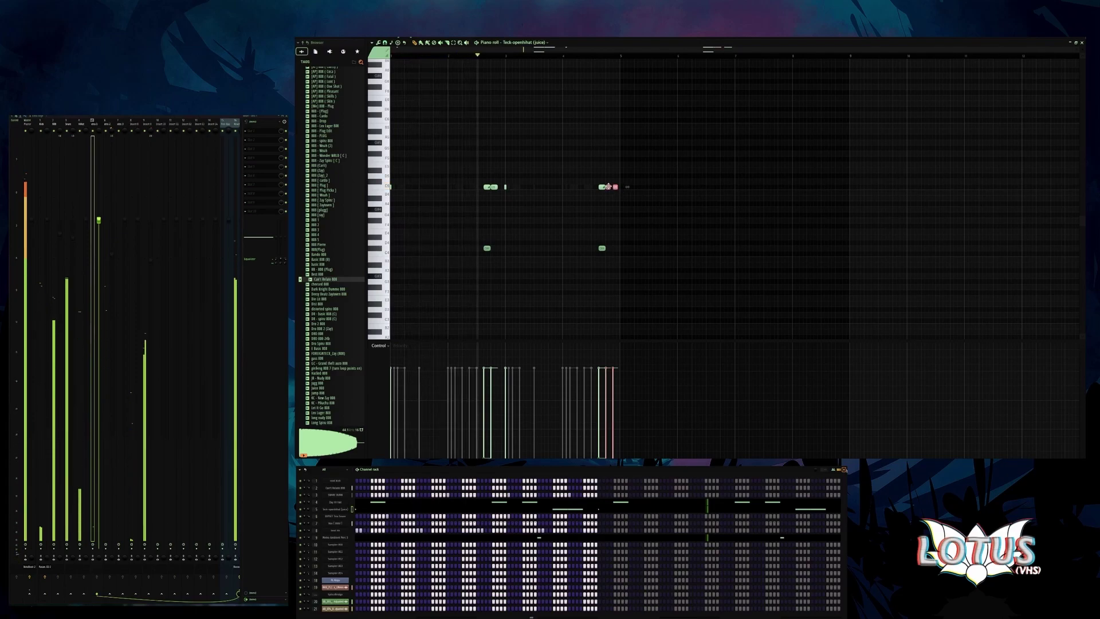
- Transpose the first pair's stacked opening notes to one octave above and one octave below the main open hi-hat pitch
{"action": "left_click_drag", "start_coordinate": [609, 252], "coordinate": [445, 241]}
{"action": "key", "text": "ctrl+Down"}
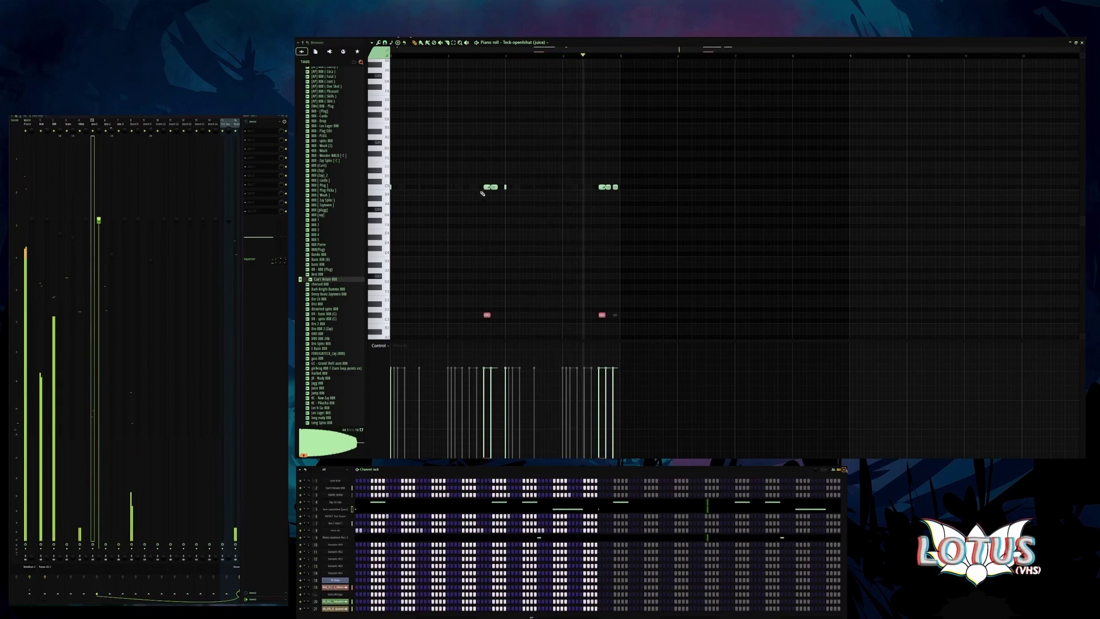
{"action": "left_click", "coordinate": [484, 185]}
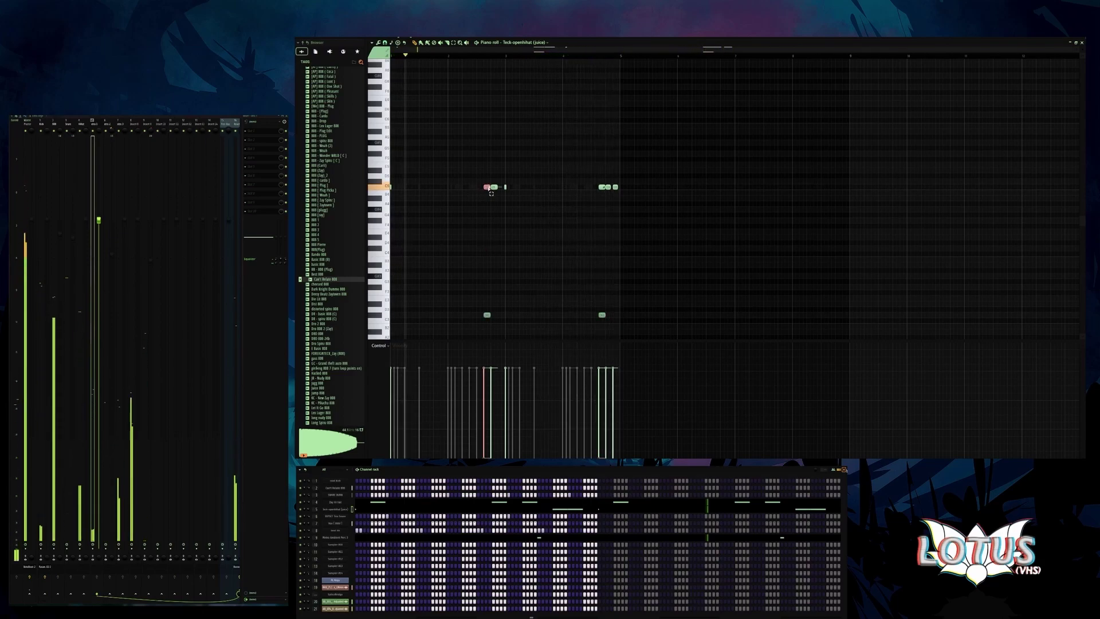
{"action": "key", "text": "ctrl+Up"}
{"action": "left_click", "coordinate": [487, 315]}
{"action": "key", "text": "ctrl+Up"}
{"action": "key", "text": "ctrl+Up"}
{"action": "key", "text": "ctrl+Down"}
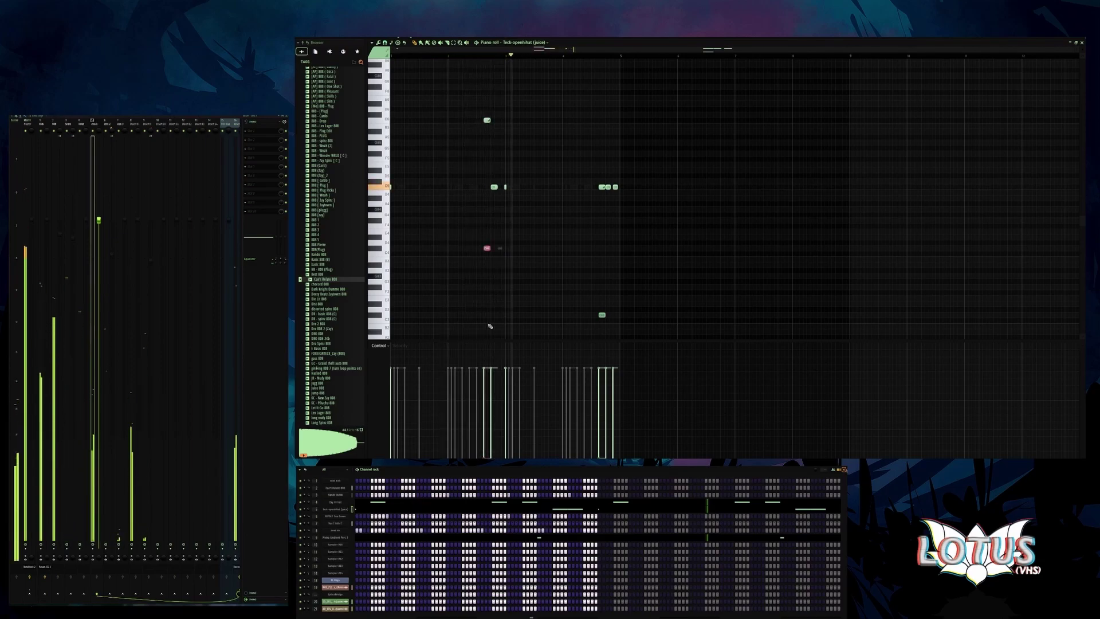
{"action": "left_click", "coordinate": [487, 120]}
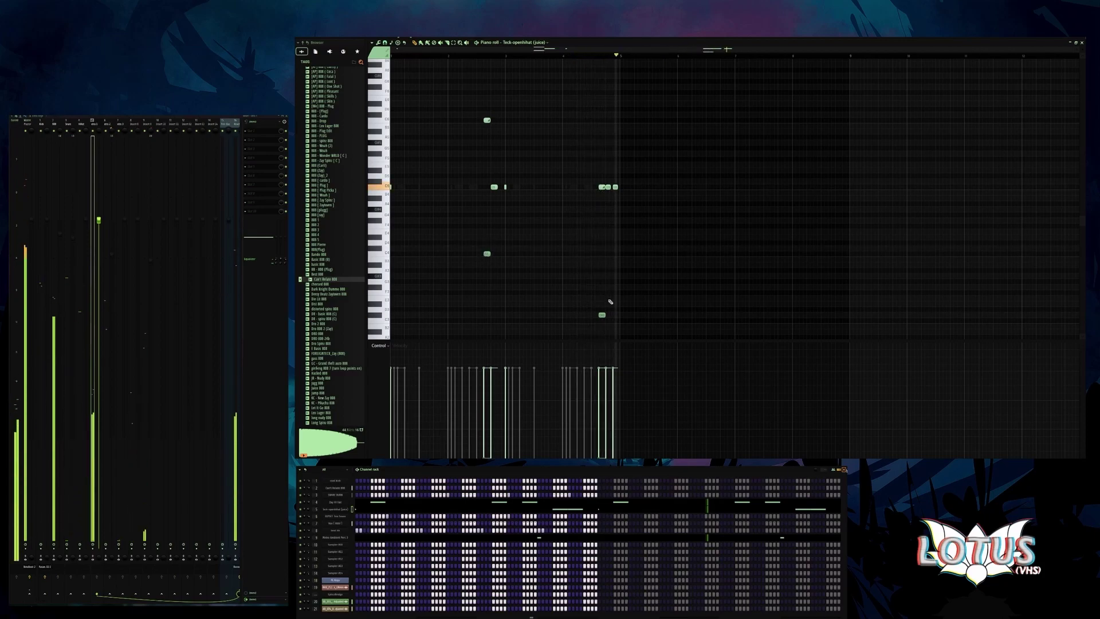
- Transpose the final phrase's stacked opening notes to match the first phrase, one octave above and one octave below the main pitch
{"action": "left_click_drag", "start_coordinate": [608, 330], "coordinate": [590, 174]}
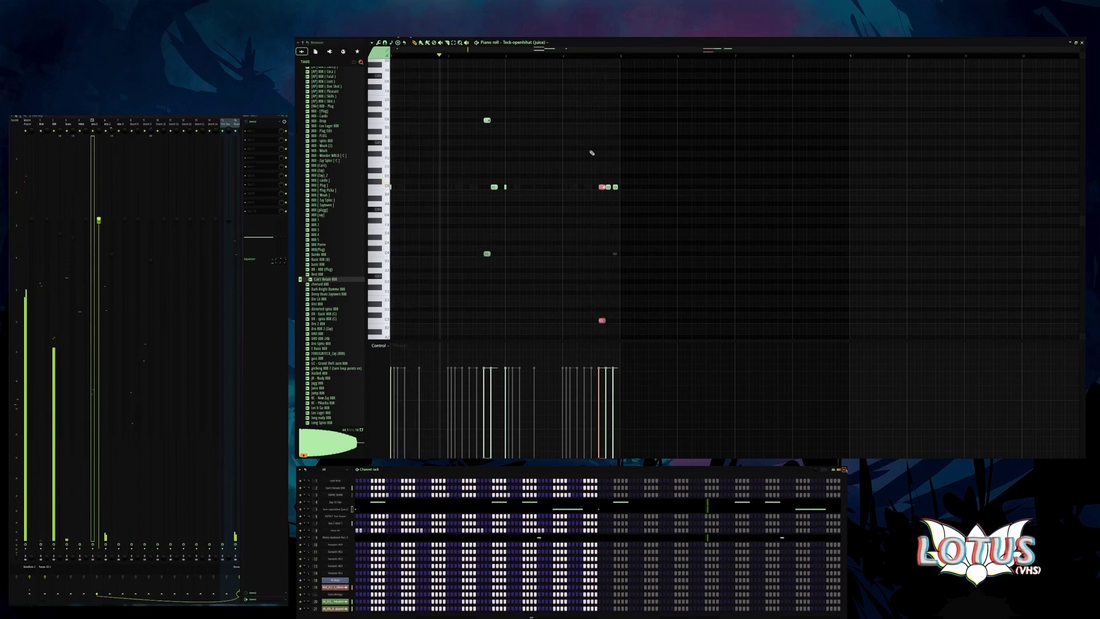
{"action": "scroll", "coordinate": [592, 153], "scroll_direction": "up", "scroll_amount": 3}
{"action": "left_click_drag", "start_coordinate": [601, 66], "coordinate": [598, 99]}
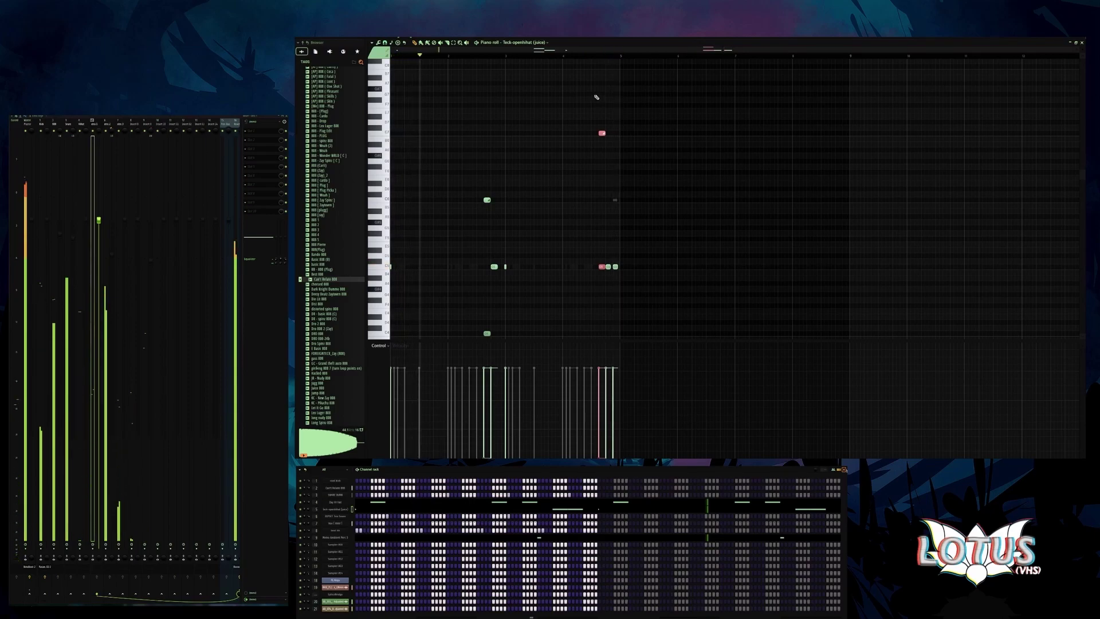
{"action": "scroll", "coordinate": [596, 98], "scroll_direction": "down", "scroll_amount": 3}
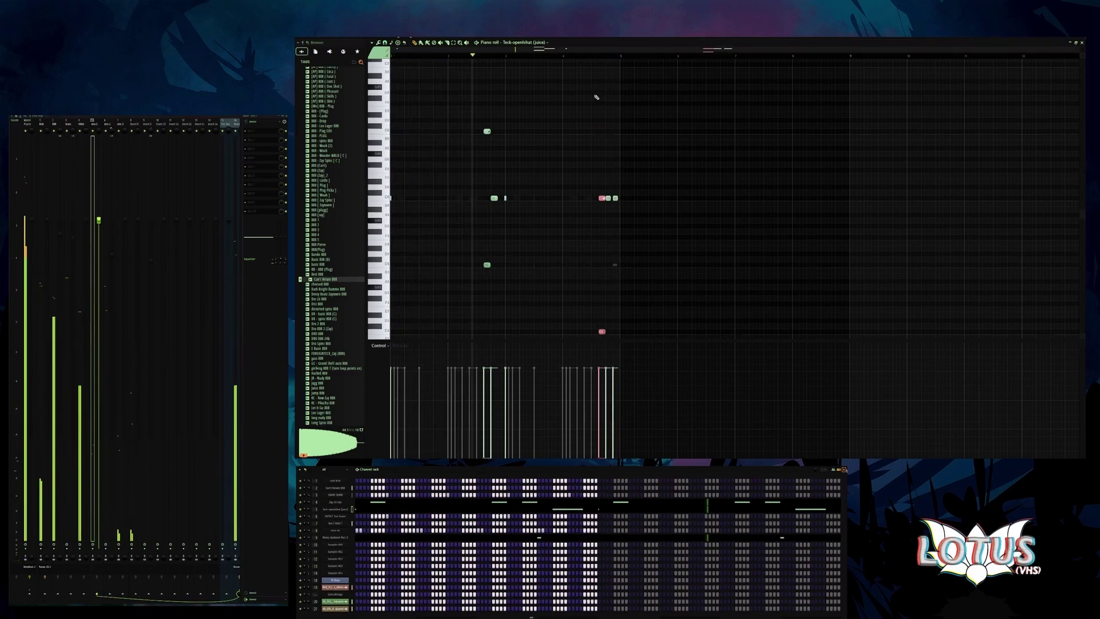
{"action": "key", "text": "ctrl+Up"}
{"action": "left_click", "coordinate": [568, 194]}
- Shorten the first phrase's second open hi-hat hit, add another short hit after it, and reduce both velocities in a rising ramp
{"action": "scroll", "coordinate": [616, 202], "scroll_direction": "up", "scroll_amount": 3}
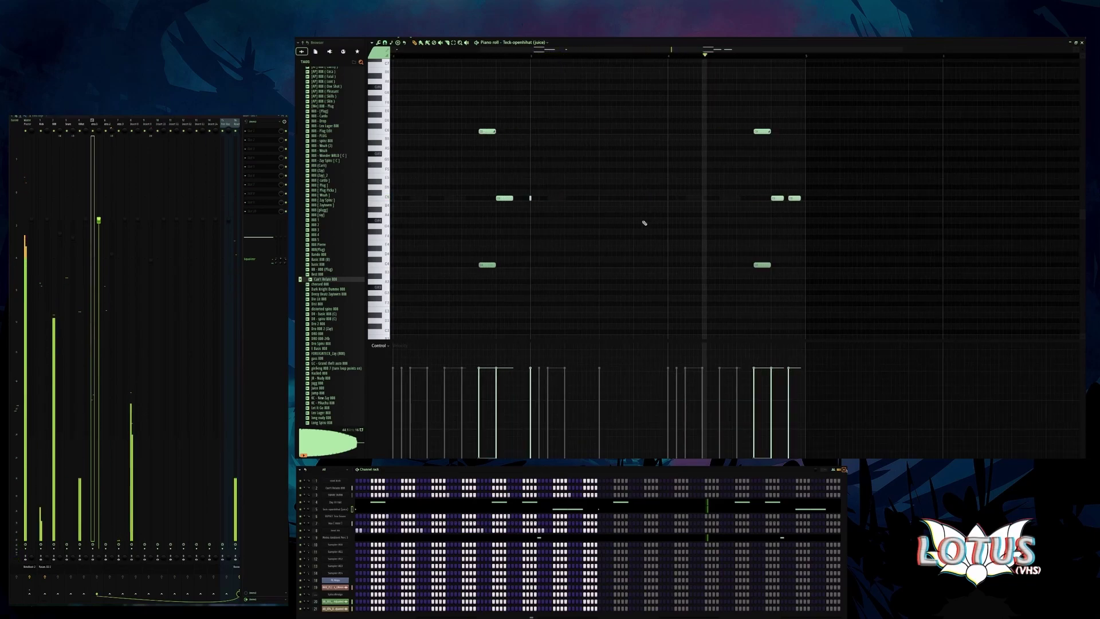
{"action": "key", "text": "ctrl+a"}
{"action": "left_click", "coordinate": [660, 248]}
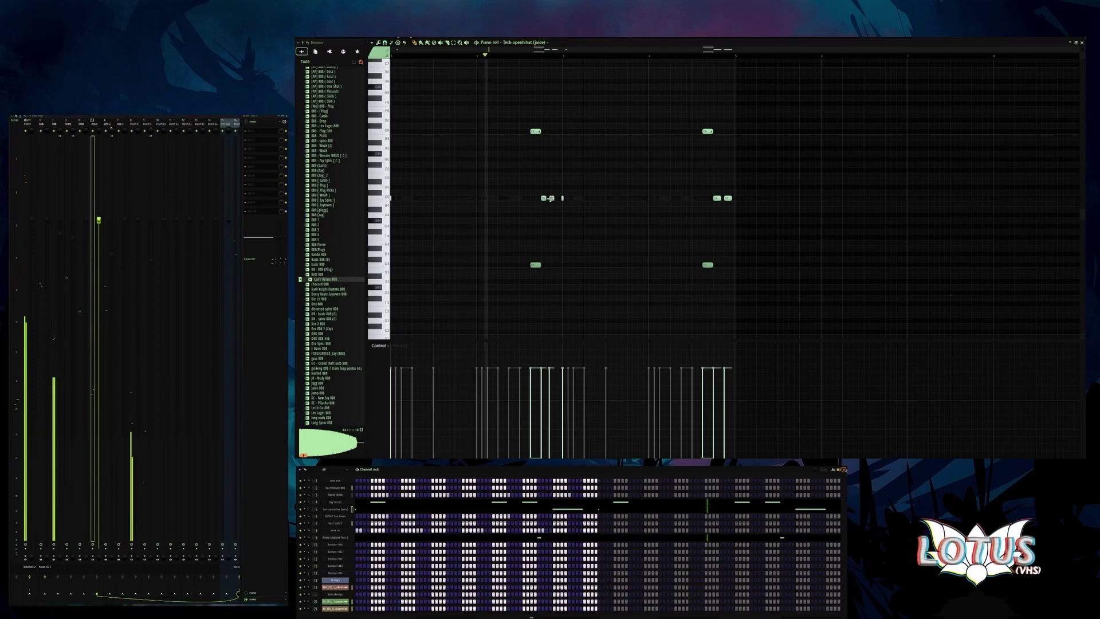
{"action": "scroll", "coordinate": [552, 197], "scroll_direction": "up", "scroll_amount": 4}
{"action": "scroll", "coordinate": [553, 201], "scroll_direction": "down", "scroll_amount": 2}
{"action": "scroll", "coordinate": [553, 201], "scroll_direction": "down", "scroll_amount": 2}
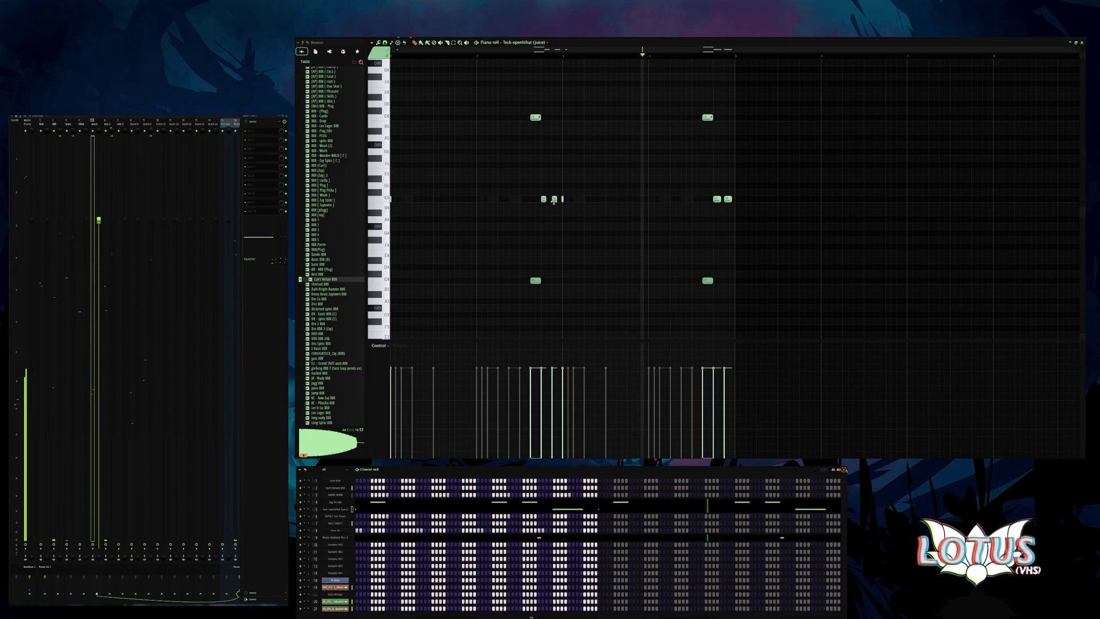
{"action": "left_click_drag", "start_coordinate": [541, 393], "coordinate": [552, 376]}
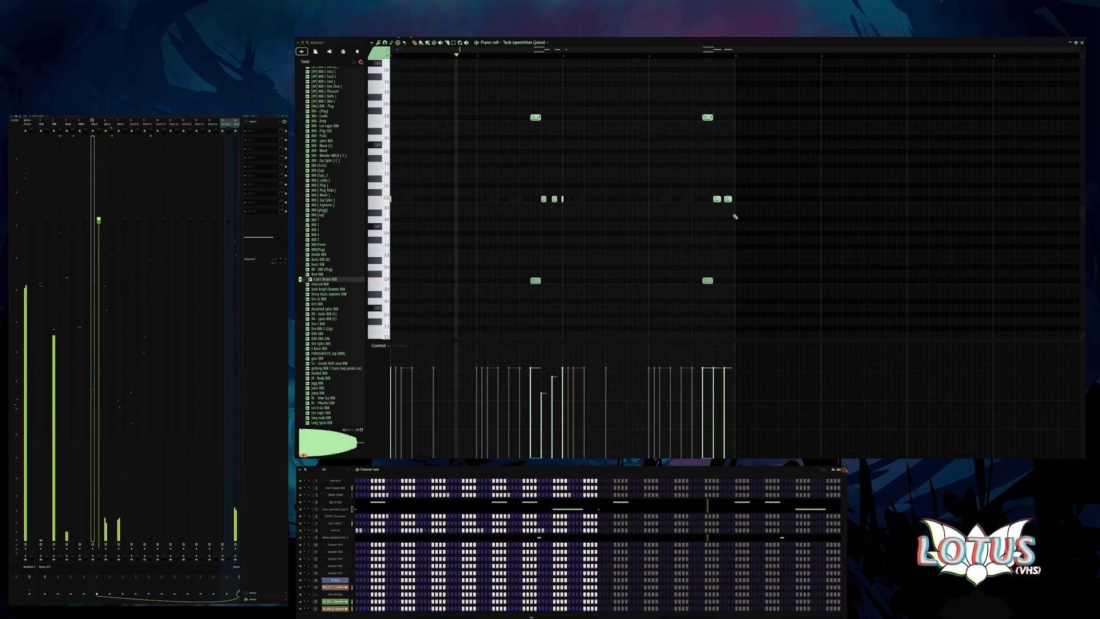
- Reduce the final phrase's last two hit velocities in a rising ramp and shorten the stacked opening notes in both phrases
{"action": "left_click_drag", "start_coordinate": [713, 394], "coordinate": [726, 378]}
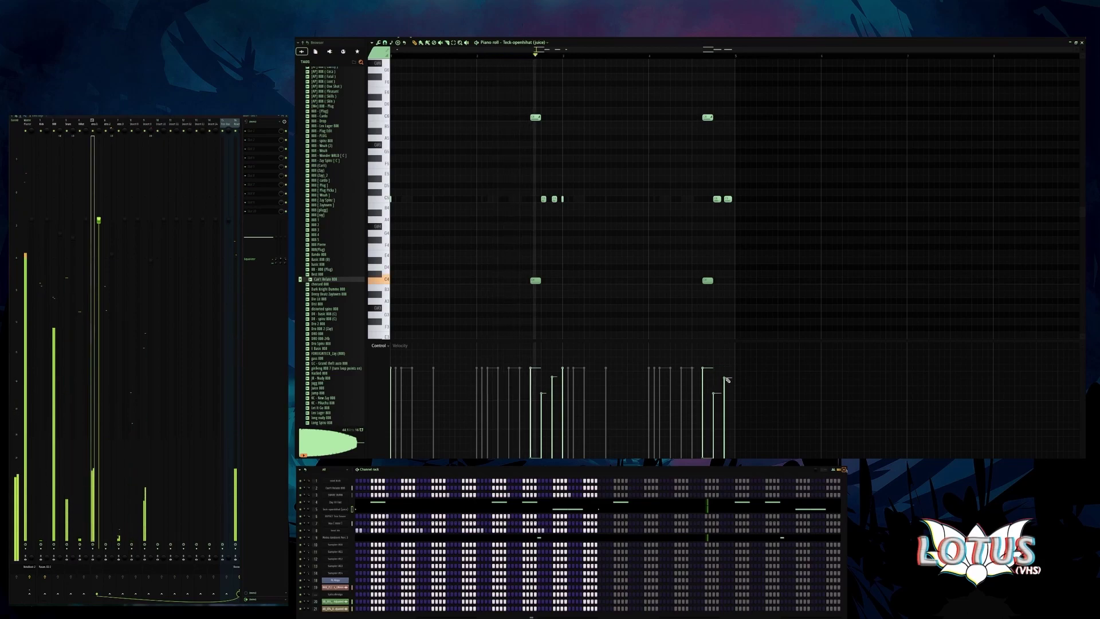
{"action": "left_click_drag", "start_coordinate": [797, 312], "coordinate": [480, 67]}
{"action": "left_click_drag", "start_coordinate": [535, 115], "coordinate": [528, 314]}
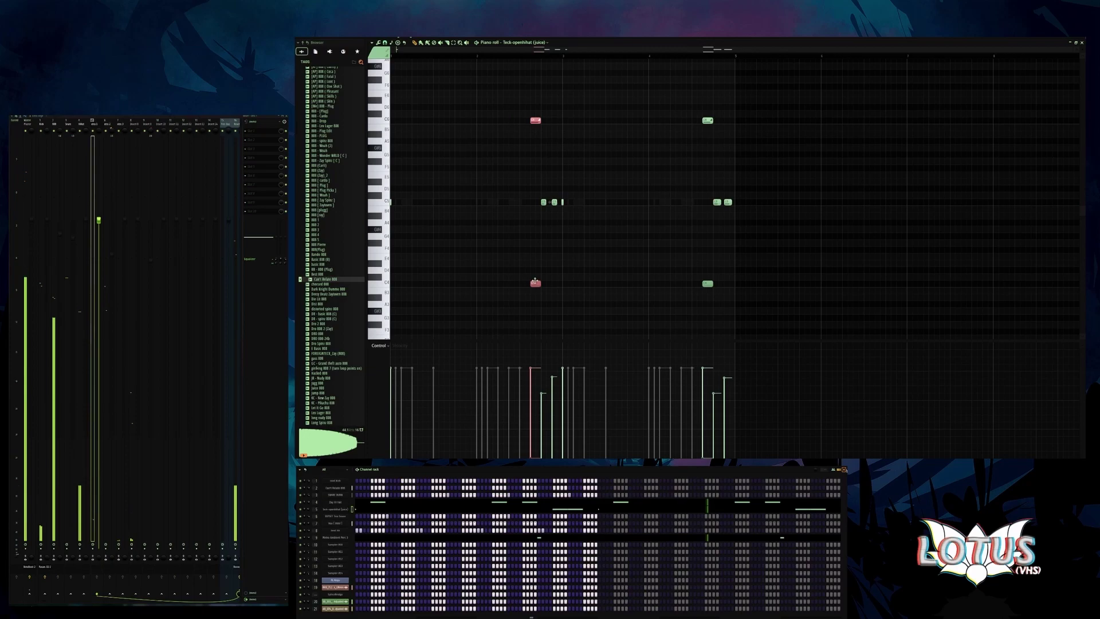
{"action": "left_click", "coordinate": [532, 121]}
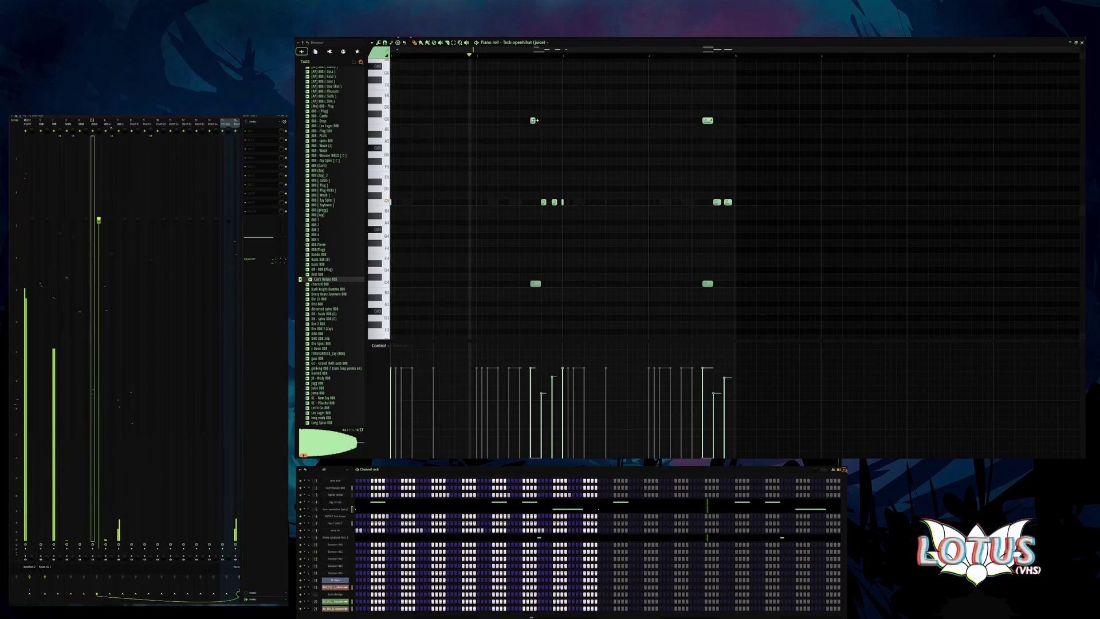
{"action": "left_click_drag", "start_coordinate": [533, 121], "coordinate": [533, 121]}
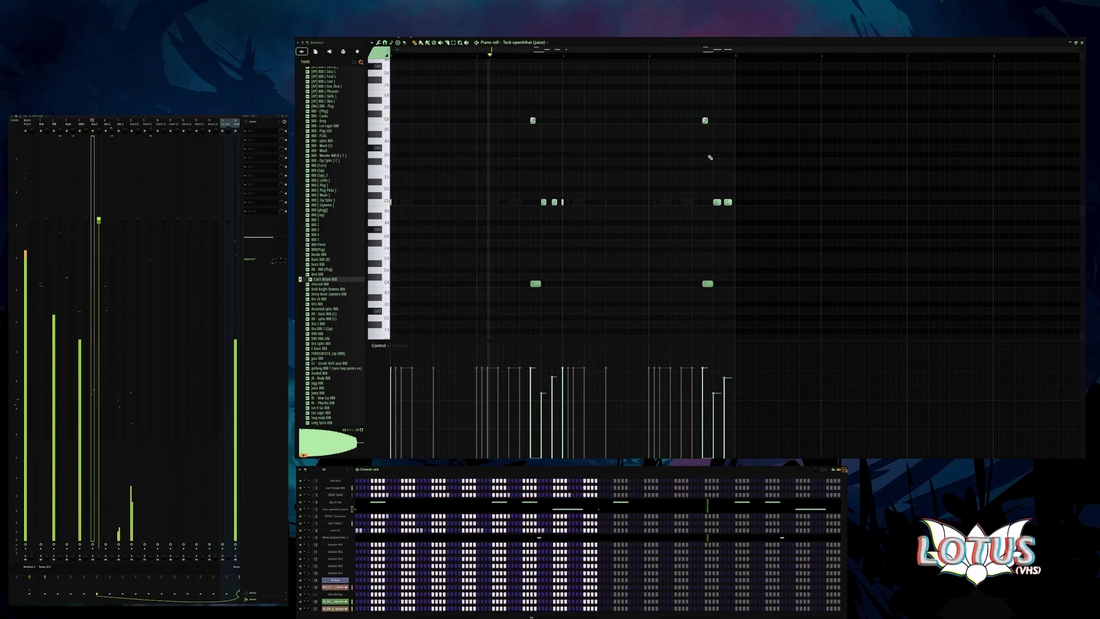
{"action": "left_click_drag", "start_coordinate": [723, 288], "coordinate": [514, 286]}
{"action": "key", "text": "ctrl+q"}
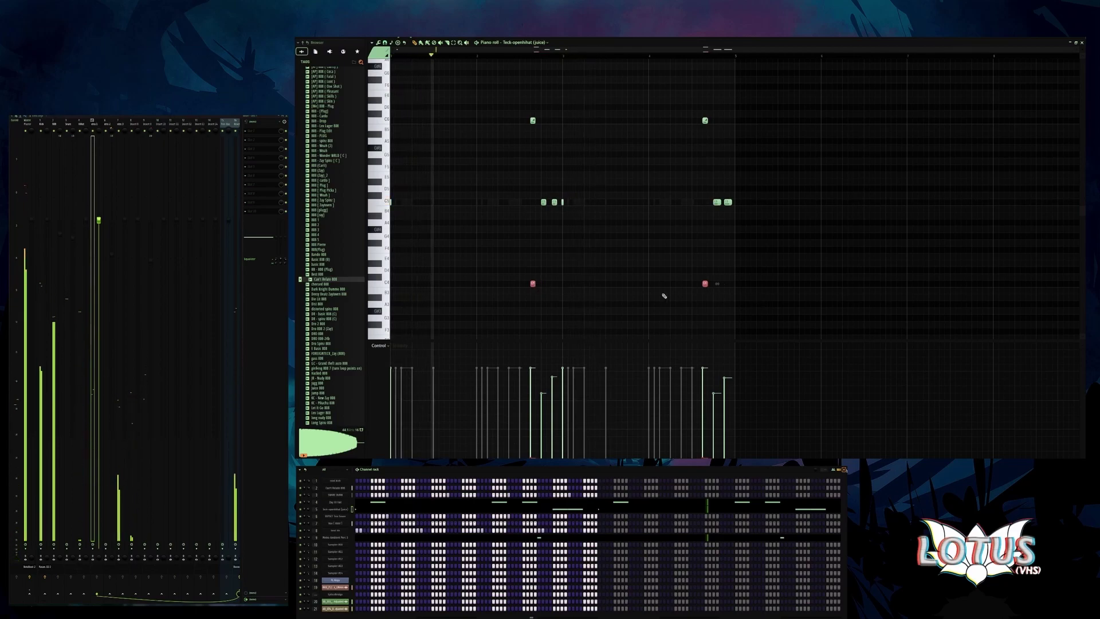
- Lower the first phrase's upper stacked opening note to the main open hi-hat pitch
{"action": "left_click_drag", "start_coordinate": [528, 307], "coordinate": [538, 69]}
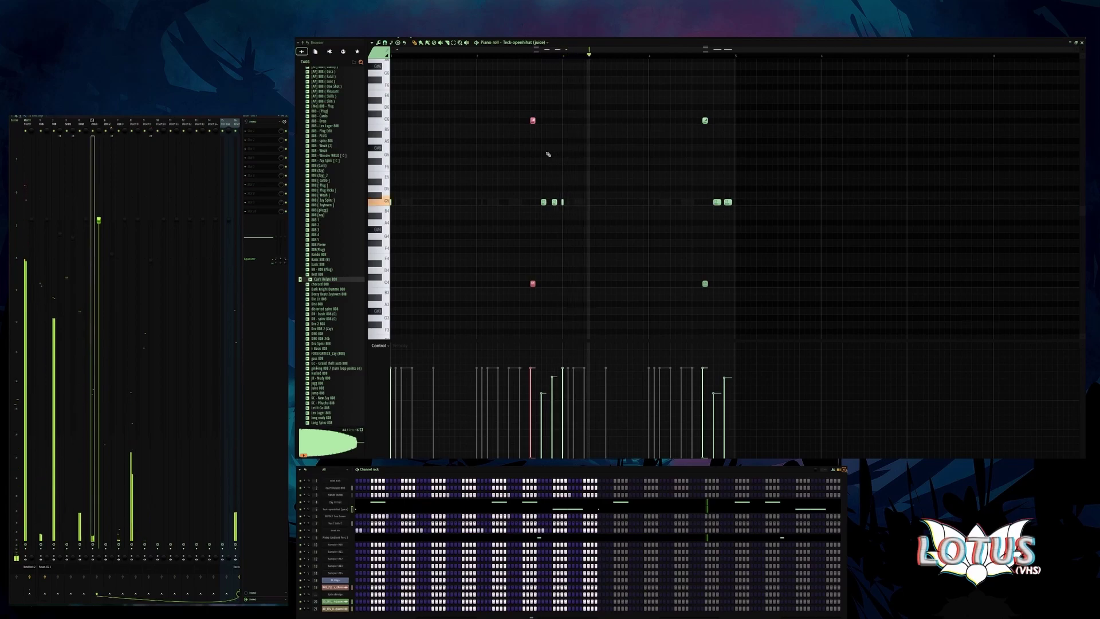
{"action": "left_click", "coordinate": [532, 120]}
{"action": "left_click_drag", "start_coordinate": [532, 120], "coordinate": [538, 243]}
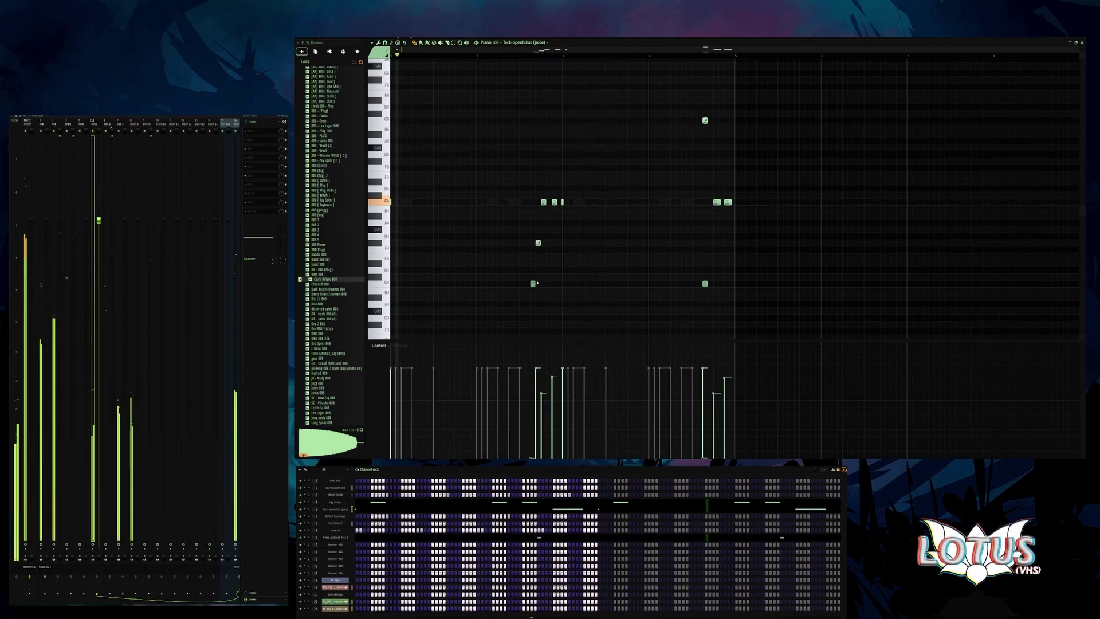
{"action": "left_click_drag", "start_coordinate": [535, 242], "coordinate": [533, 283]}
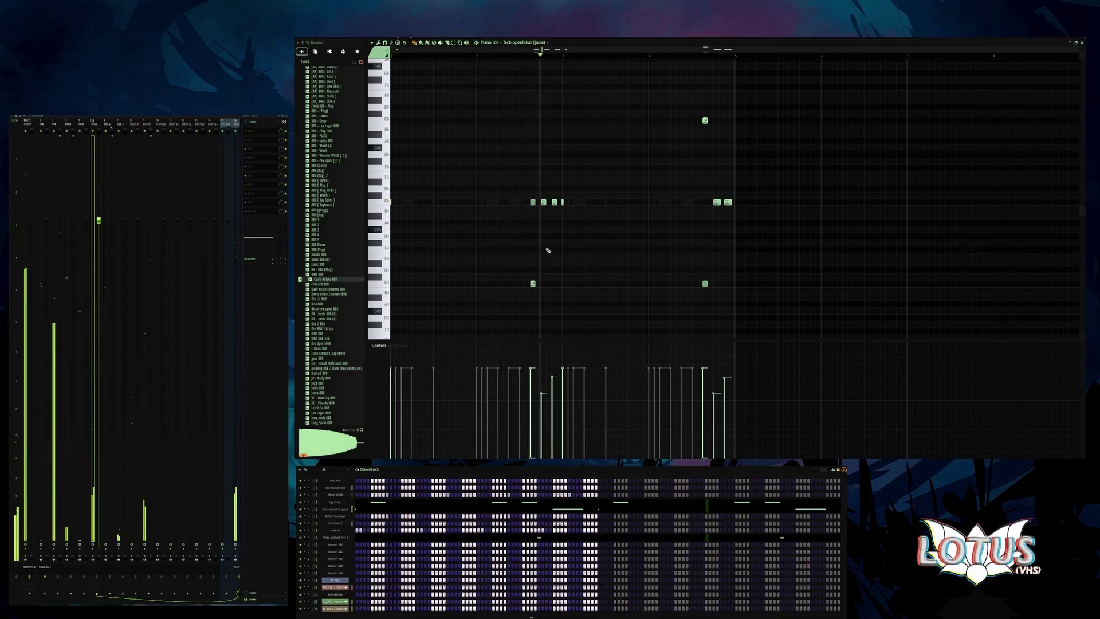
- Drop the first phrase's low opening note to two octaves below the main pitch and replace the final phrase's opening notes with that pair
{"action": "right_click", "coordinate": [705, 284]}
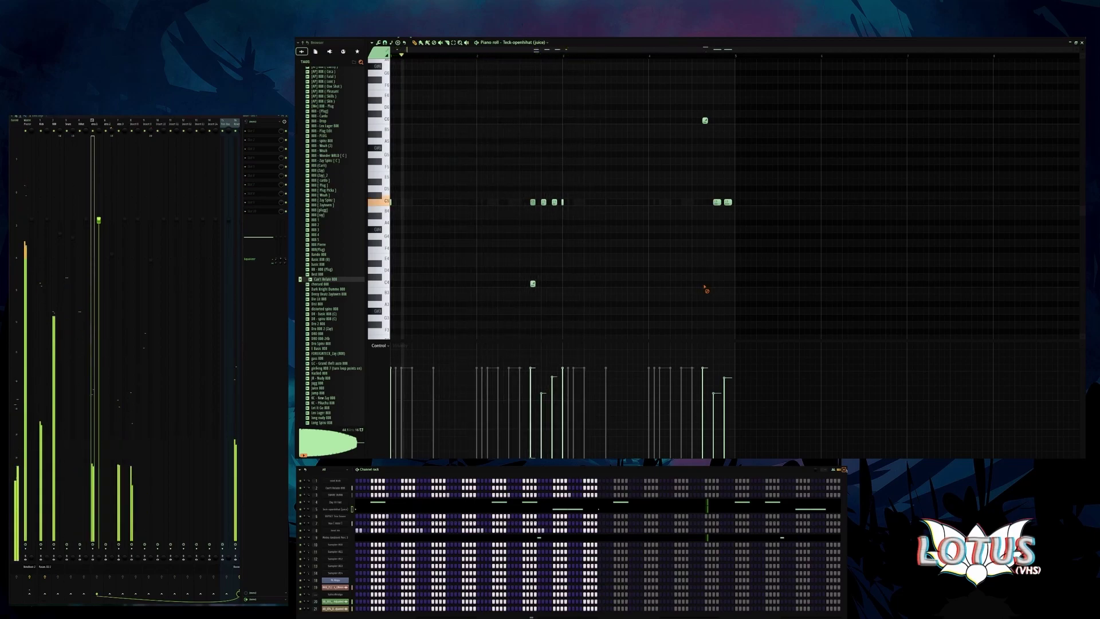
{"action": "right_click", "coordinate": [705, 121]}
{"action": "left_click_drag", "start_coordinate": [533, 293], "coordinate": [532, 331]}
{"action": "key", "text": "ctrl+v"}
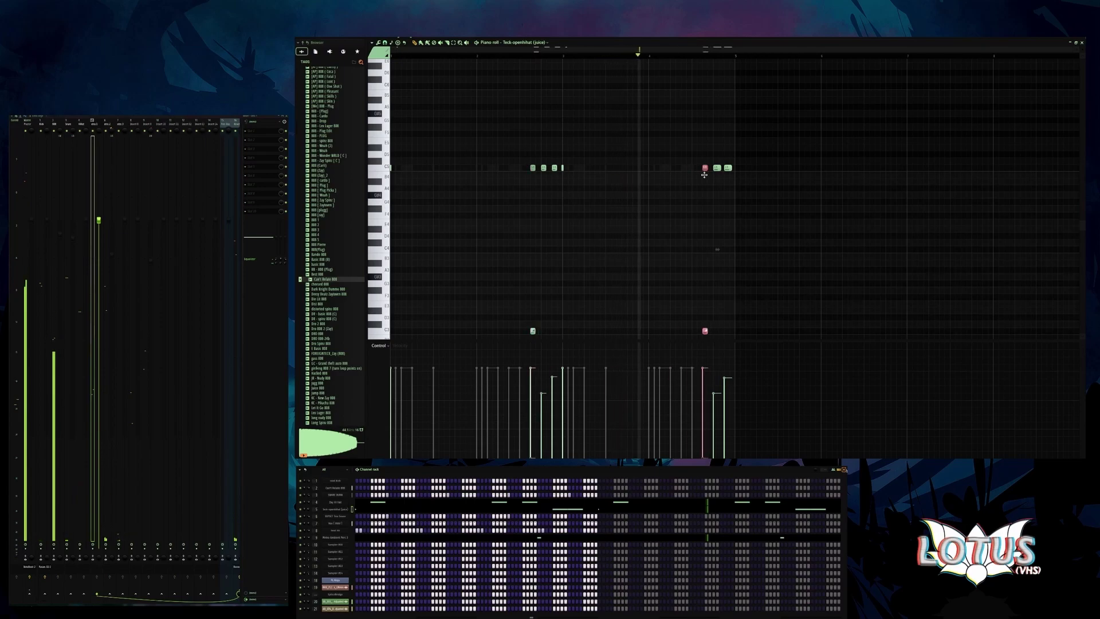
{"action": "left_click", "coordinate": [717, 196]}
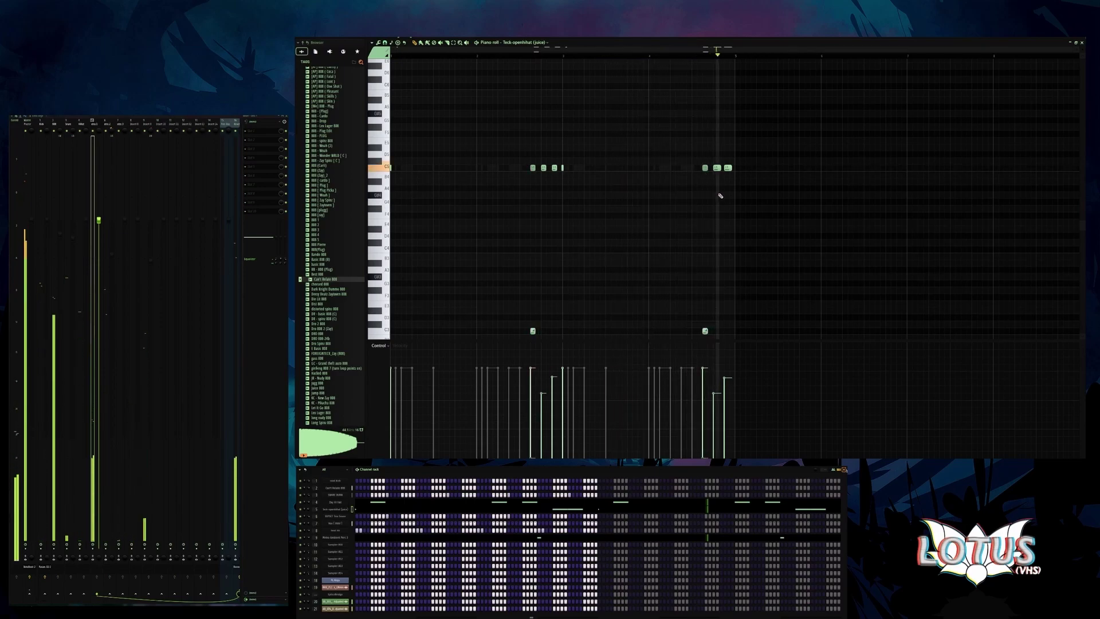
{"action": "left_click_drag", "start_coordinate": [542, 144], "coordinate": [533, 331]}
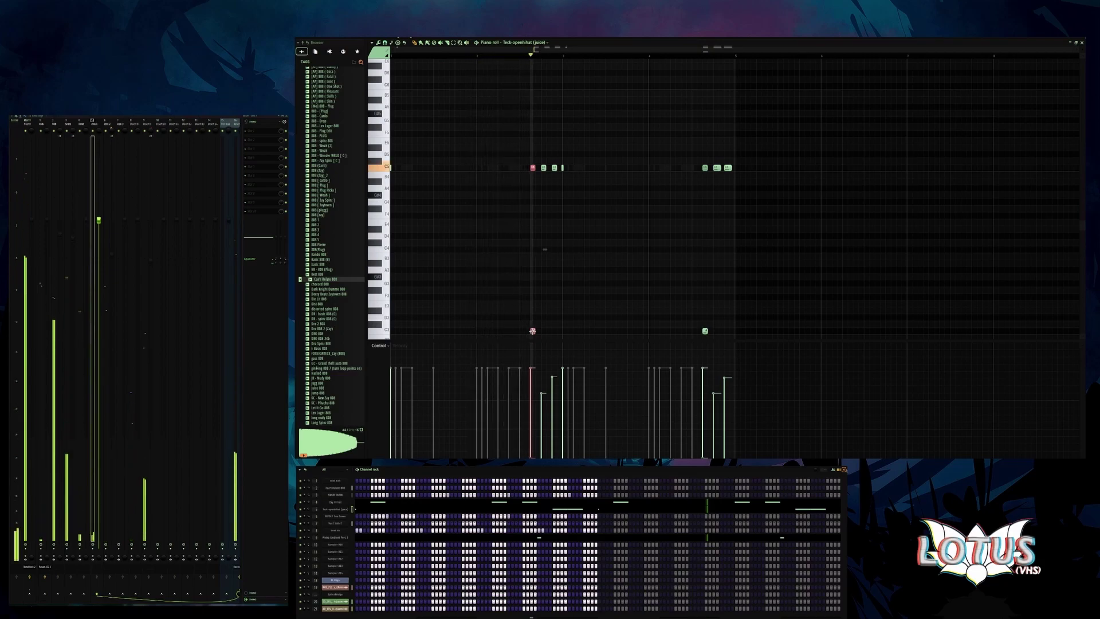
{"action": "left_click", "coordinate": [562, 327]}
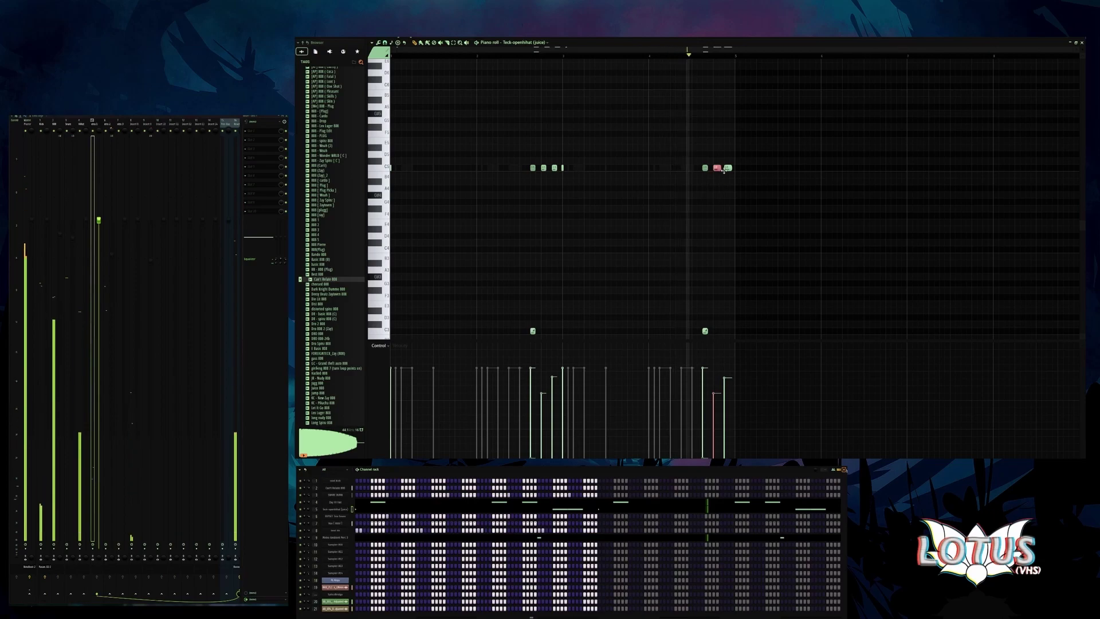
- Add a pair of short open hi-hat hits in bars 1 and 3, with a reduced velocity on each pair's second hit
{"action": "key", "text": "F5"}
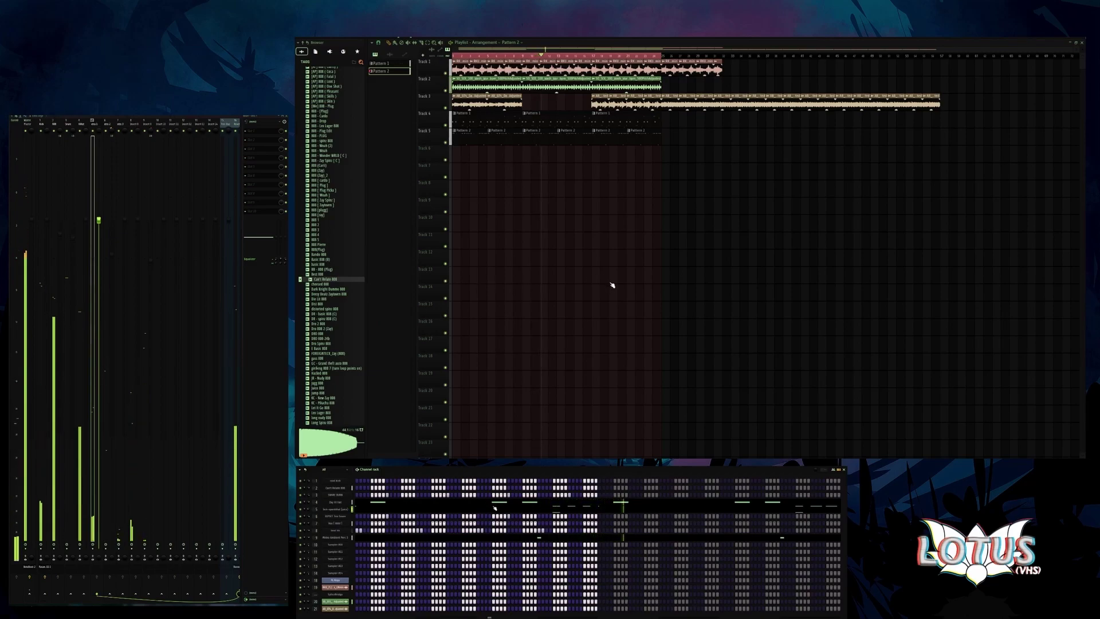
{"action": "key", "text": "F7"}
{"action": "scroll", "coordinate": [548, 192], "scroll_direction": "down", "scroll_amount": 3}
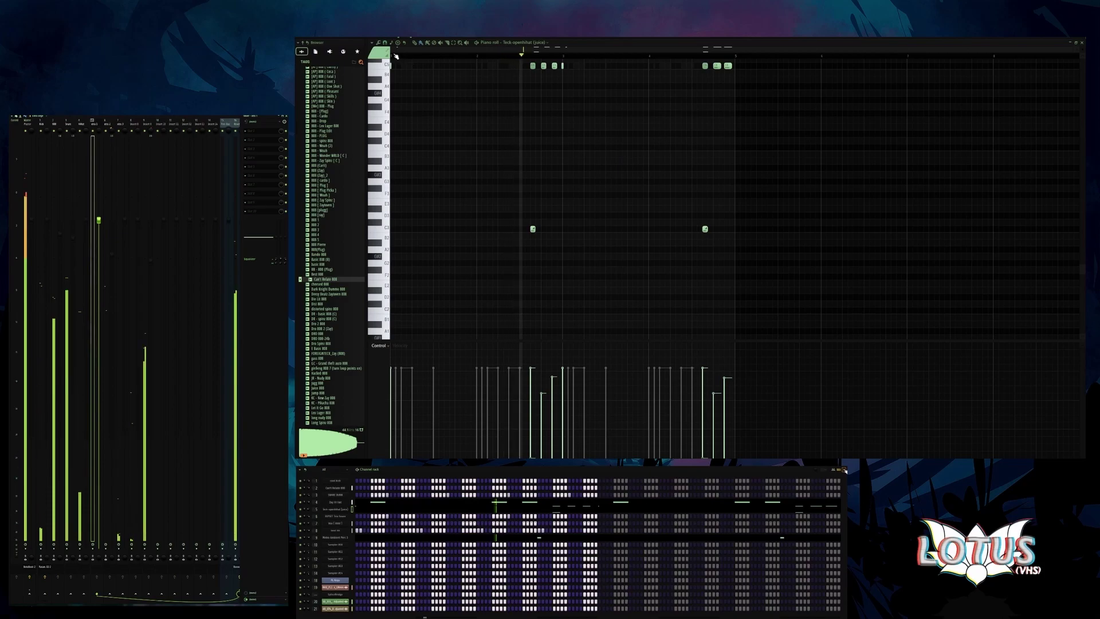
{"action": "scroll", "coordinate": [527, 292], "scroll_direction": "up", "scroll_amount": 5}
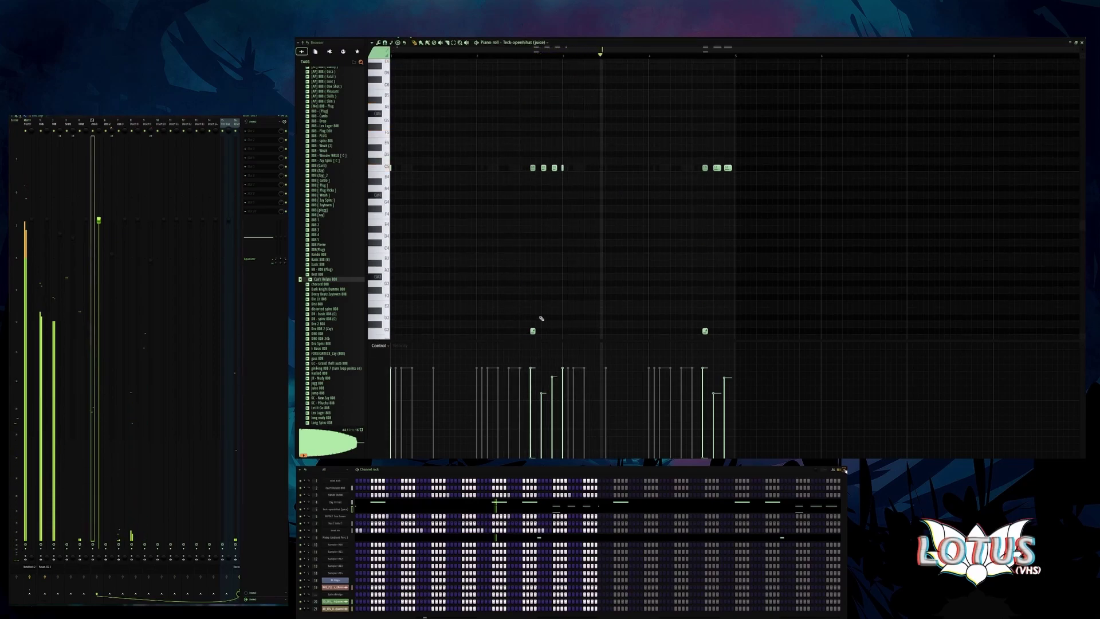
{"action": "left_click_drag", "start_coordinate": [540, 175], "coordinate": [598, 188]}
{"action": "left_click", "coordinate": [601, 188]}
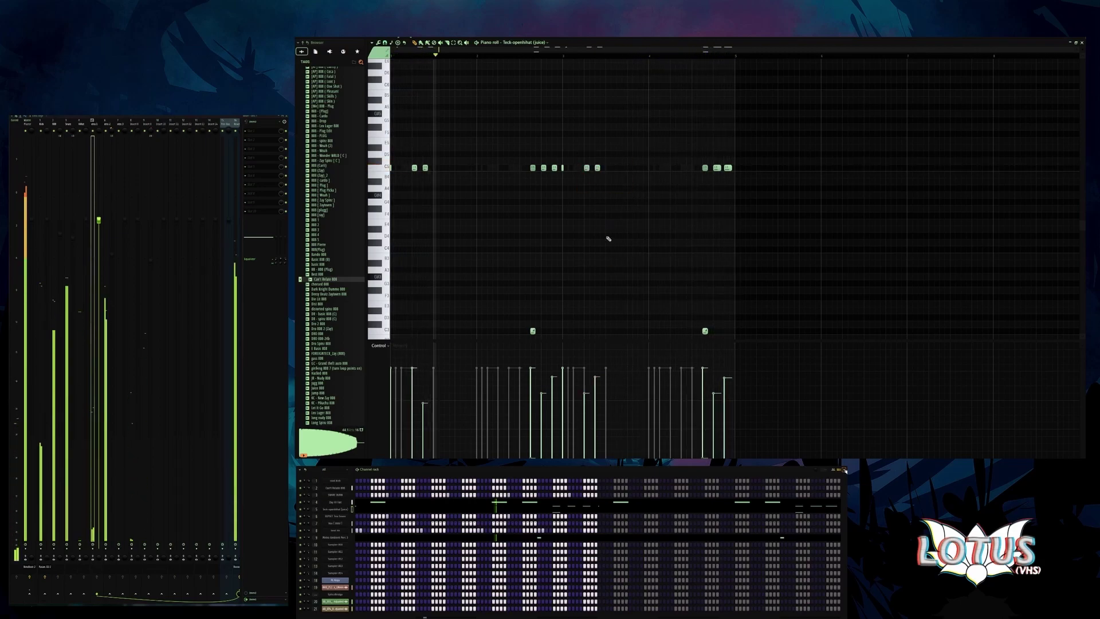
{"action": "left_click", "coordinate": [594, 404]}
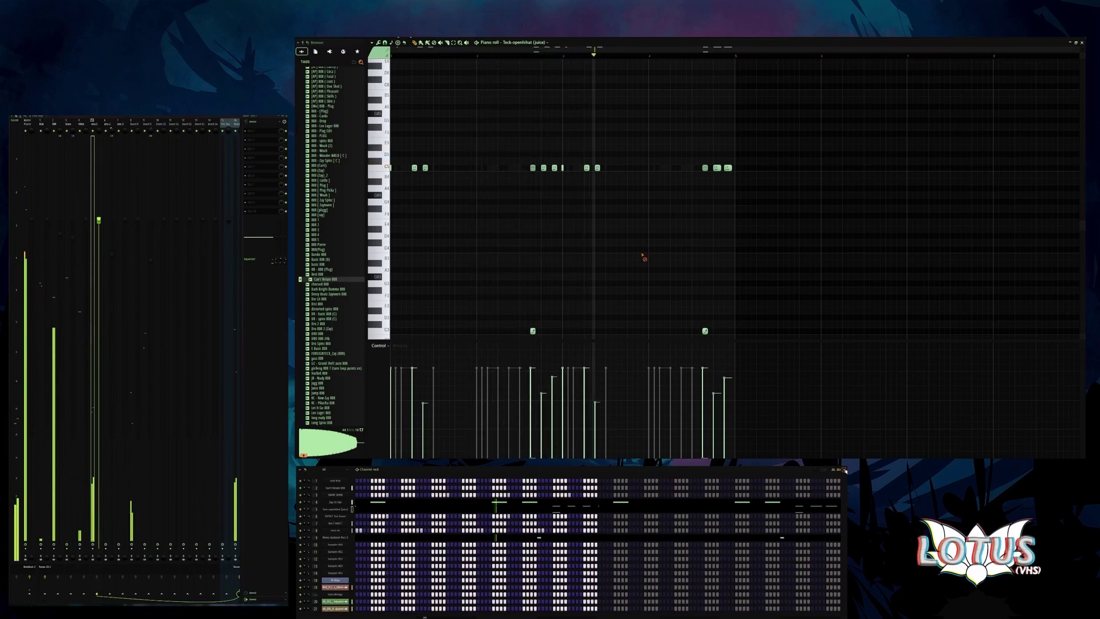
- Lengthen the main-pitch hits following the stacked openings and the first hit of each new pair, and lower the rising ramp velocities
{"action": "key", "text": "ctrl+a"}
{"action": "key", "text": "ctrl+d"}
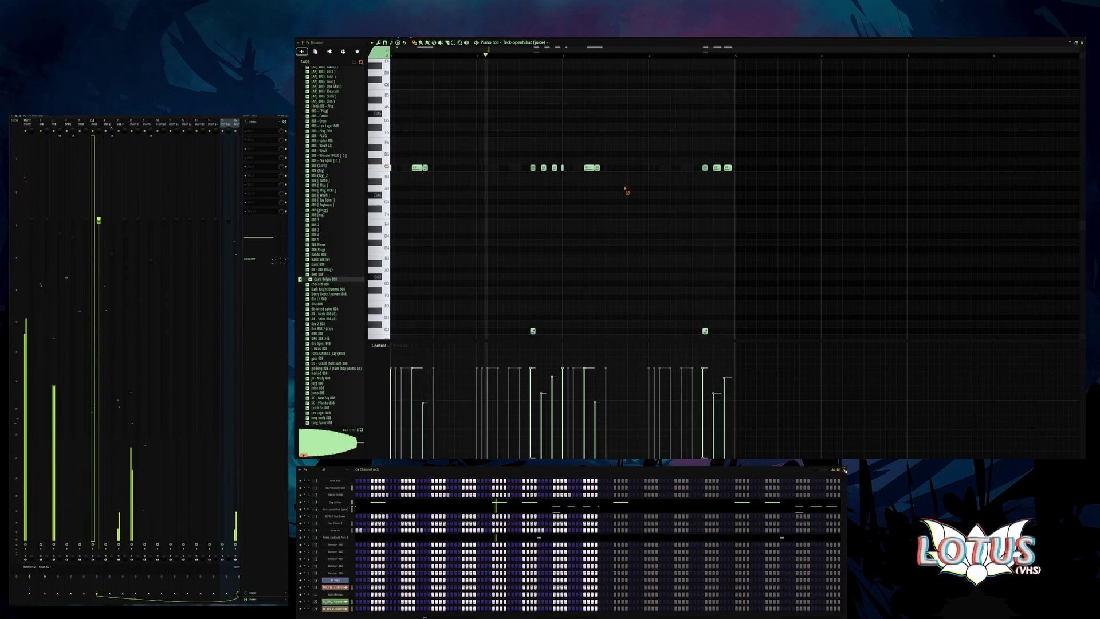
{"action": "key", "text": "ctrl+z"}
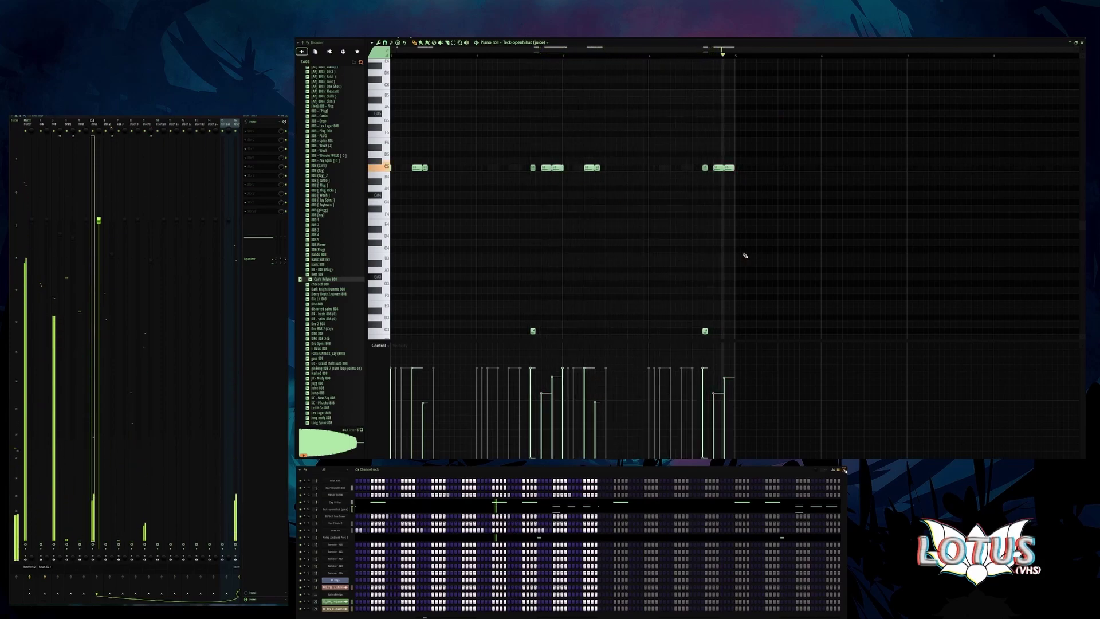
{"action": "left_click", "coordinate": [552, 395]}
{"action": "left_click", "coordinate": [726, 394]}
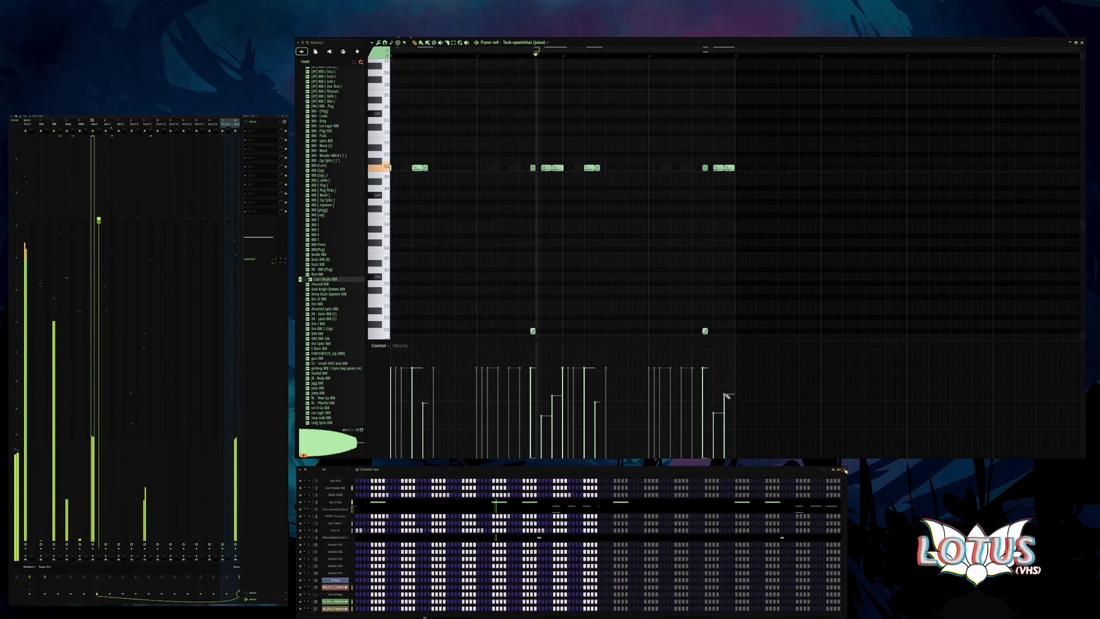
- Lower the velocities of the stacked opening open hi-hat notes in bars 2 and 4
{"action": "left_click", "coordinate": [534, 330]}
{"action": "scroll", "coordinate": [539, 327], "scroll_direction": "down", "scroll_amount": 1}
{"action": "left_click", "coordinate": [705, 160]}
{"action": "left_click", "coordinate": [751, 313]}
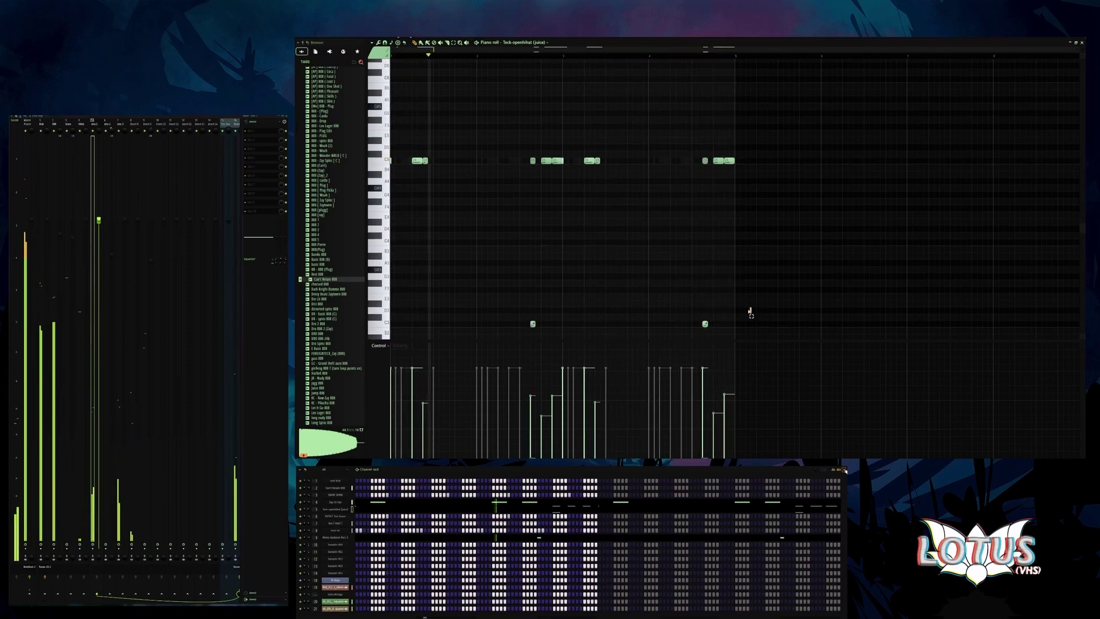
{"action": "left_click", "coordinate": [705, 323]}
{"action": "left_click", "coordinate": [707, 267]}
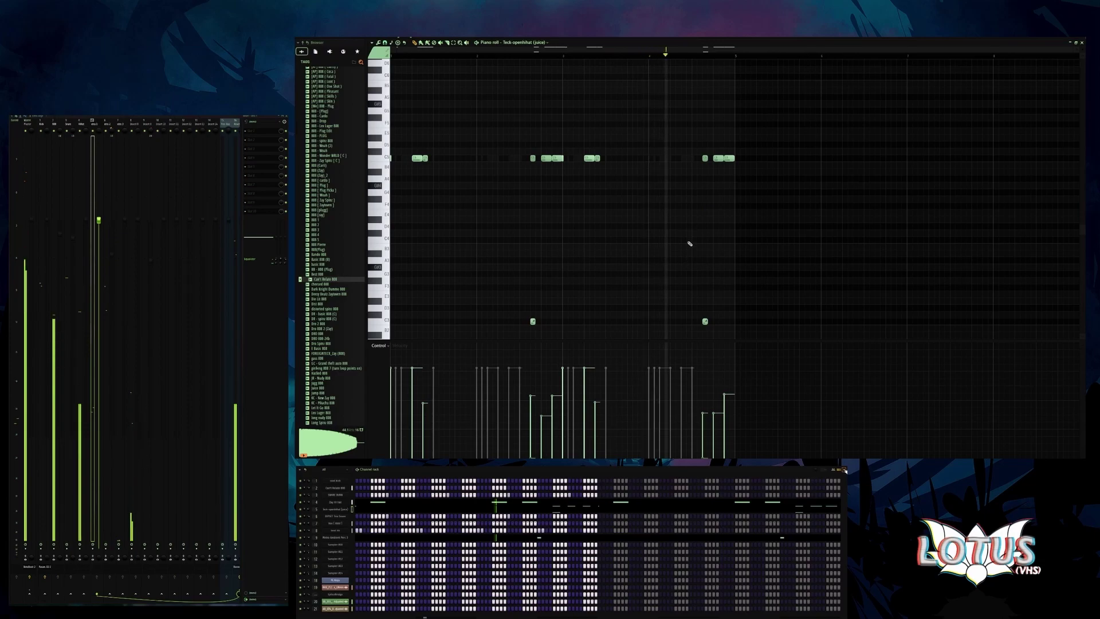
- Remove Track 2's audio loop in the playlist except where it fills the gap between Track 3's clips
{"action": "key", "text": "F5"}
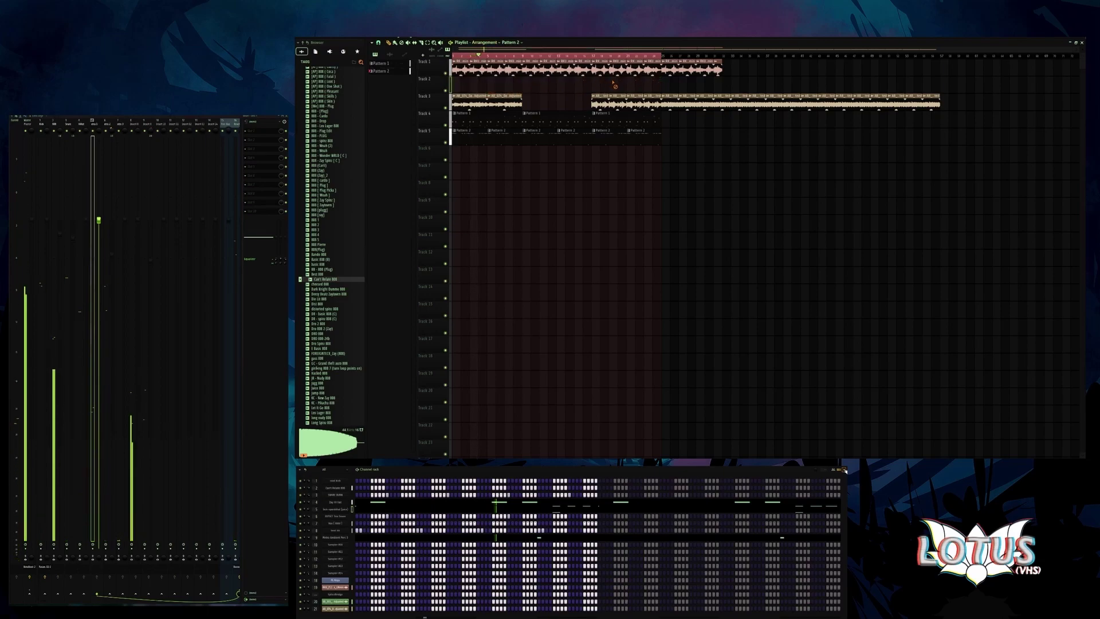
{"action": "key", "text": "ctrl+v"}
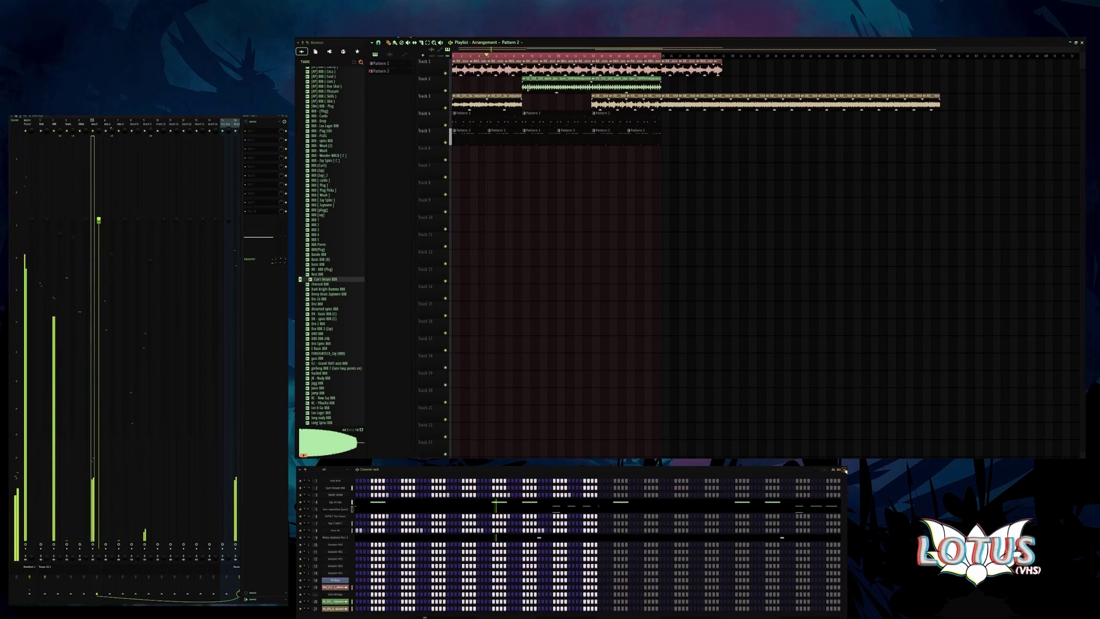
{"action": "right_click", "coordinate": [624, 85]}
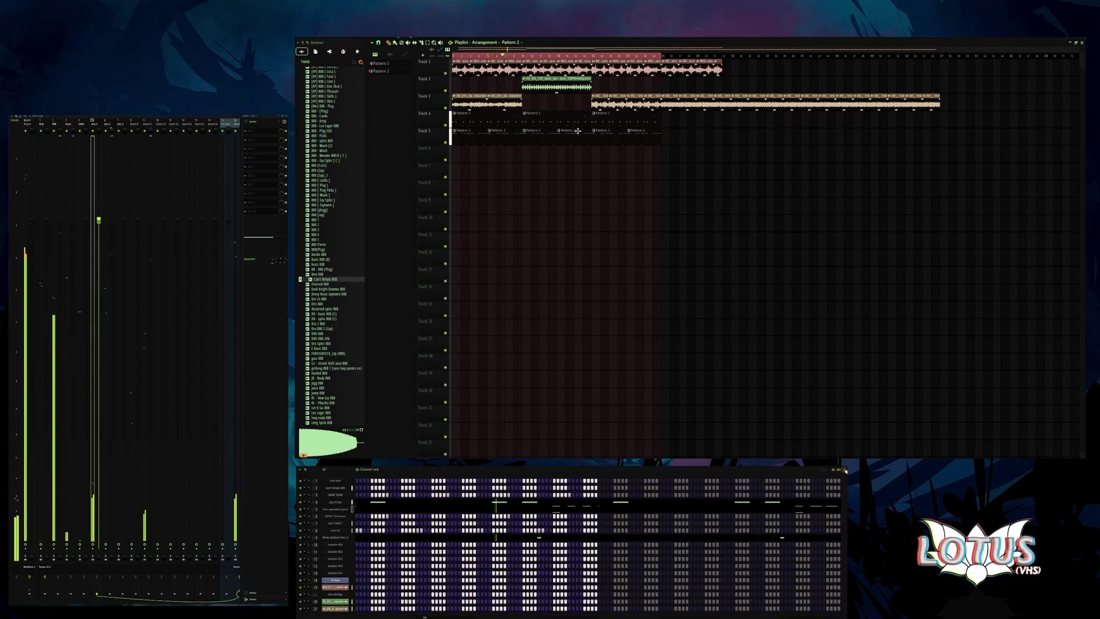
{"action": "key", "text": "ctrl+a"}
{"action": "left_click", "coordinate": [691, 176]}
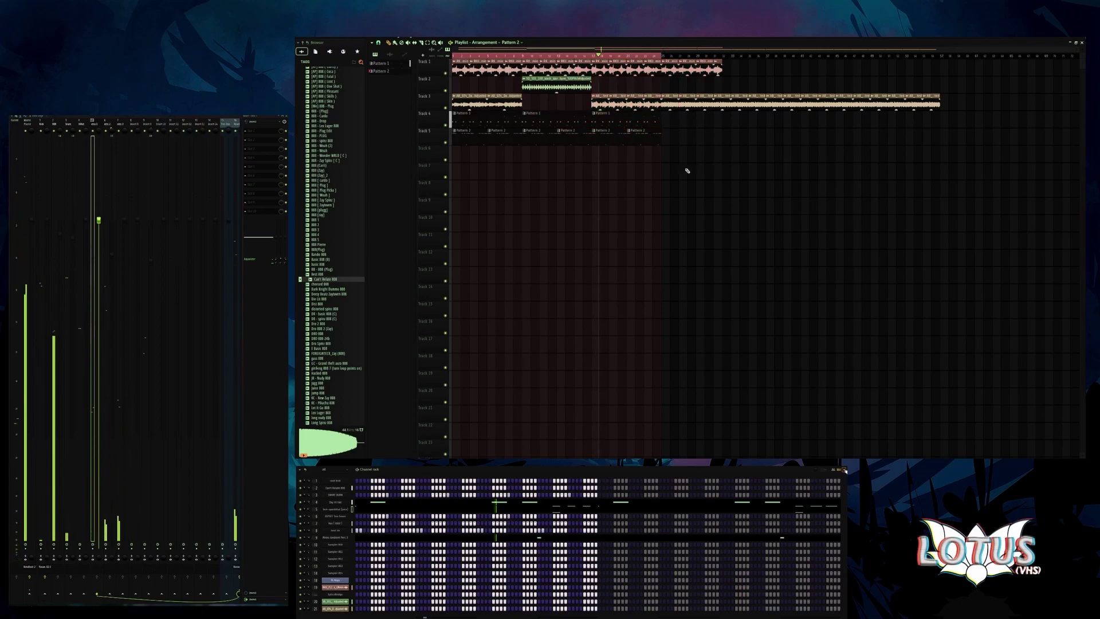
- Duplicate Track 5's last two pattern clips directly after the existing ones and clear the playlist's timeline selection
{"action": "left_click_drag", "start_coordinate": [715, 147], "coordinate": [601, 134]}
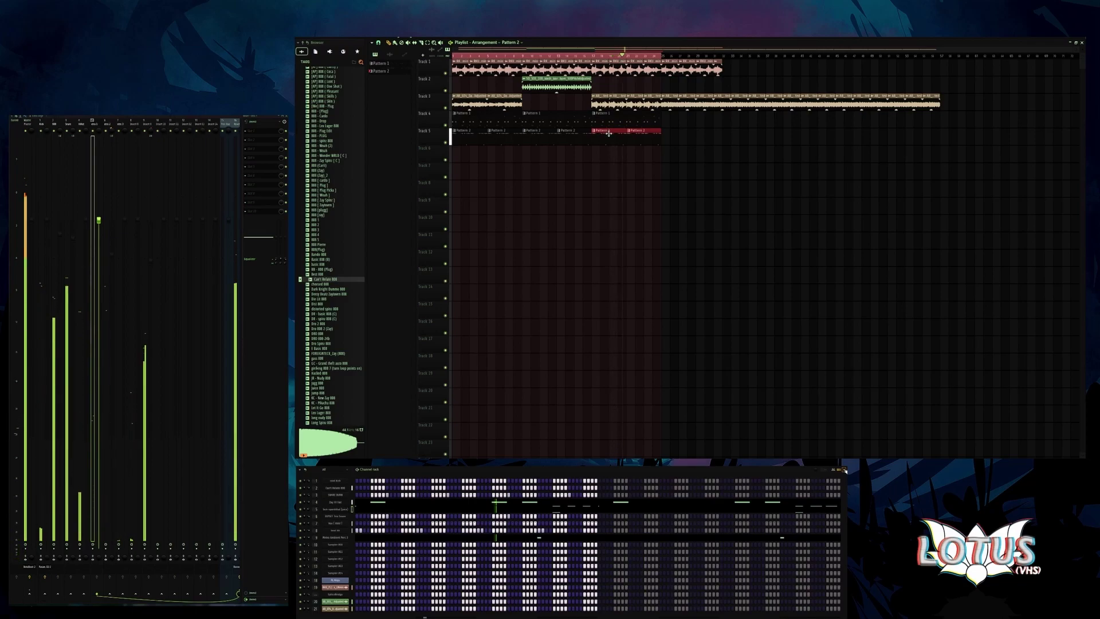
{"action": "left_click_drag", "start_coordinate": [616, 135], "coordinate": [669, 135]}
{"action": "scroll", "coordinate": [669, 135], "scroll_direction": "up", "scroll_amount": 5}
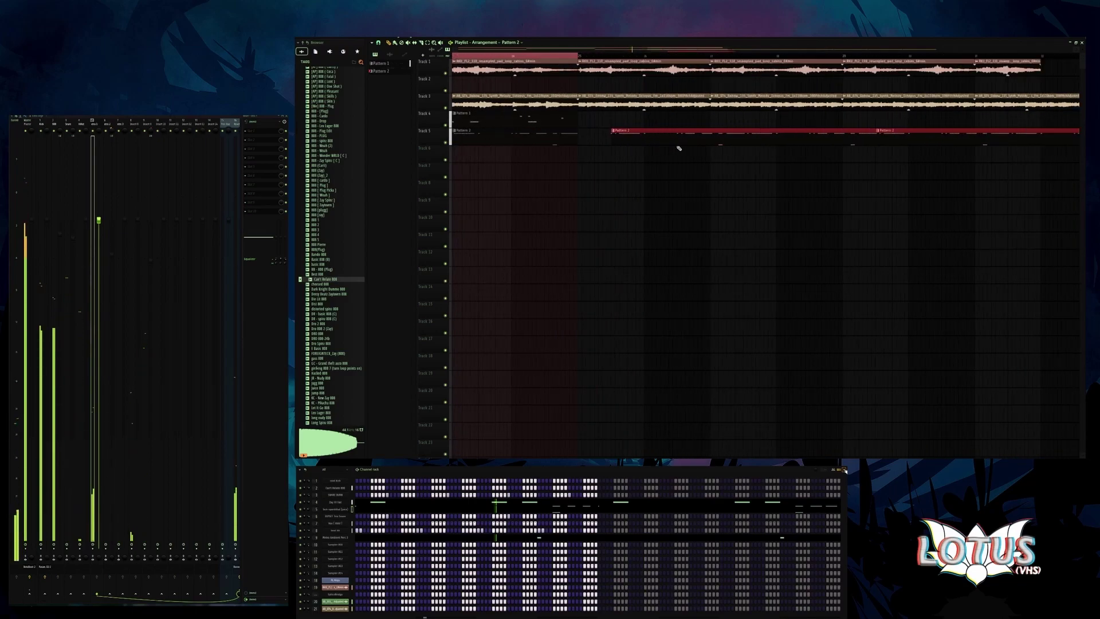
{"action": "left_click", "coordinate": [540, 56]}
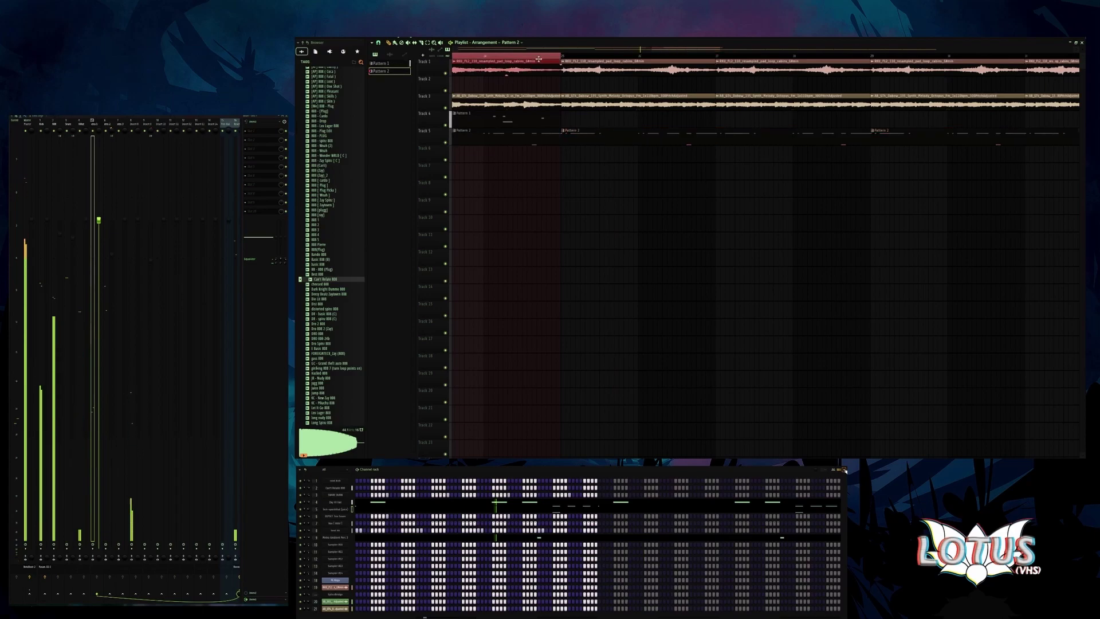
{"action": "scroll", "coordinate": [539, 74], "scroll_direction": "down", "scroll_amount": 8}
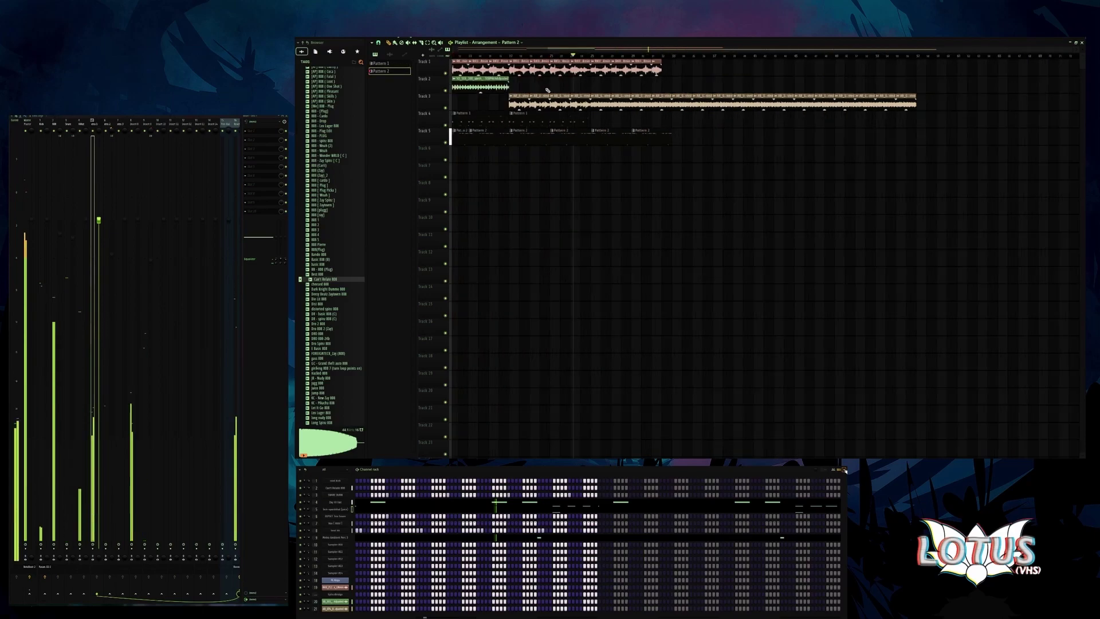
{"action": "scroll", "coordinate": [670, 136], "scroll_direction": "up", "scroll_amount": 4}
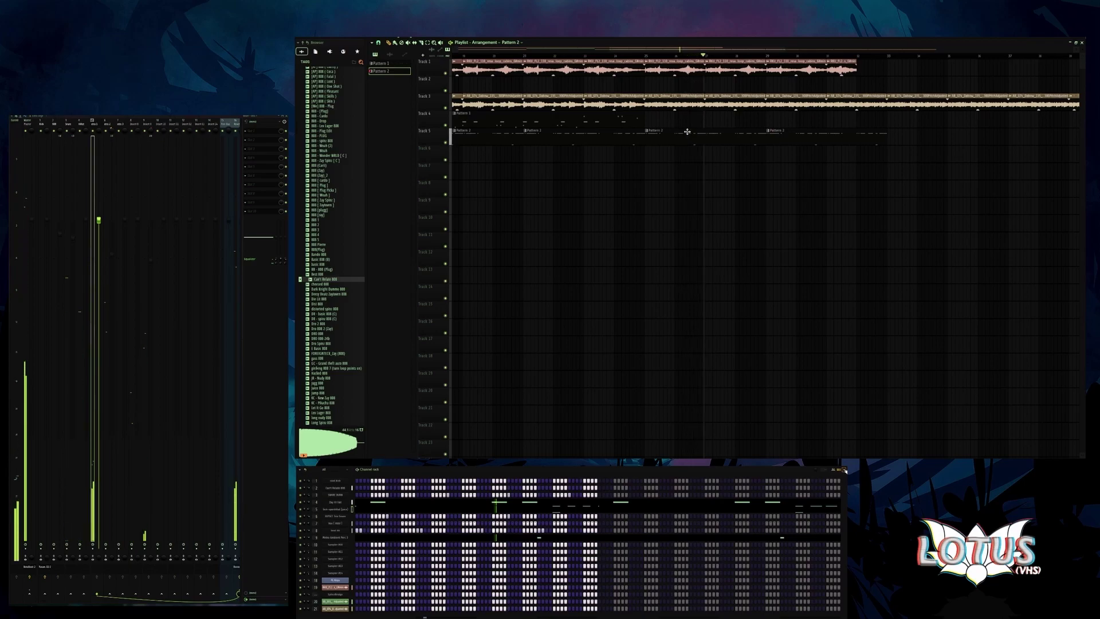
{"action": "scroll", "coordinate": [722, 136], "scroll_direction": "down", "scroll_amount": 1}
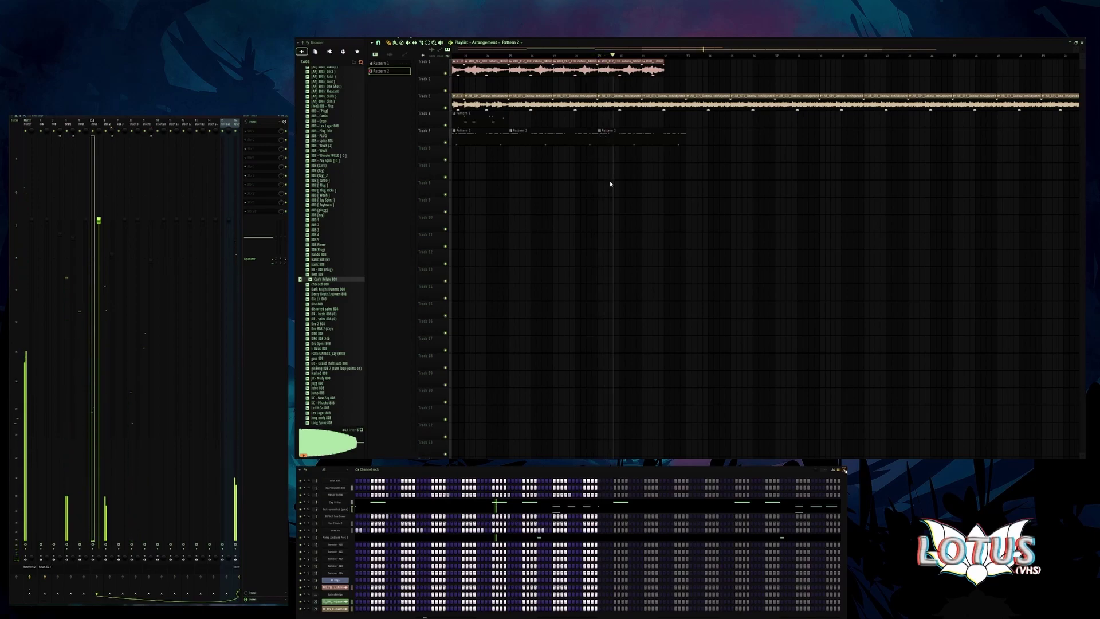
- Create a new empty pattern for the arrangement
{"action": "key", "text": "F4"}
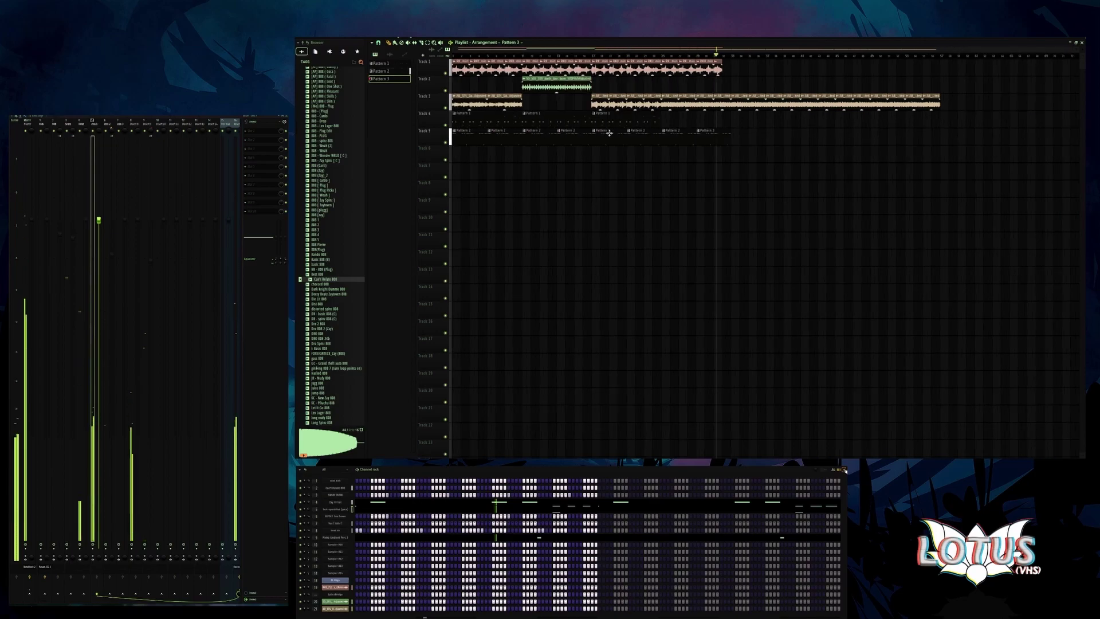
{"action": "scroll", "coordinate": [761, 135], "scroll_direction": "up", "scroll_amount": 4}
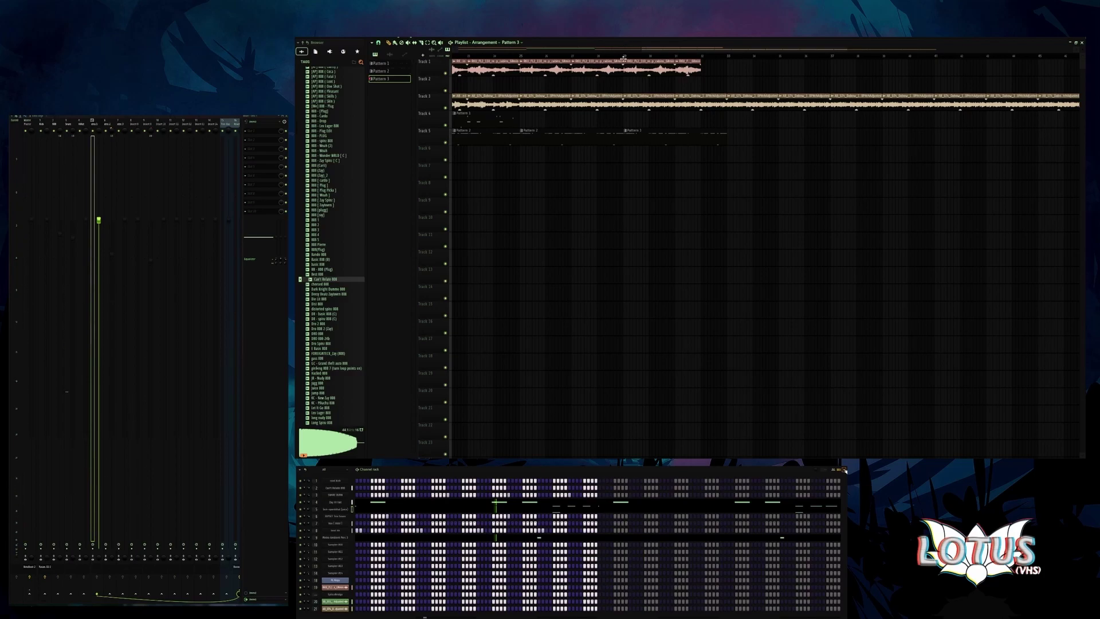
- Play back the arrangement around the end of Track 5's pattern clips
{"action": "left_click", "coordinate": [623, 56]}
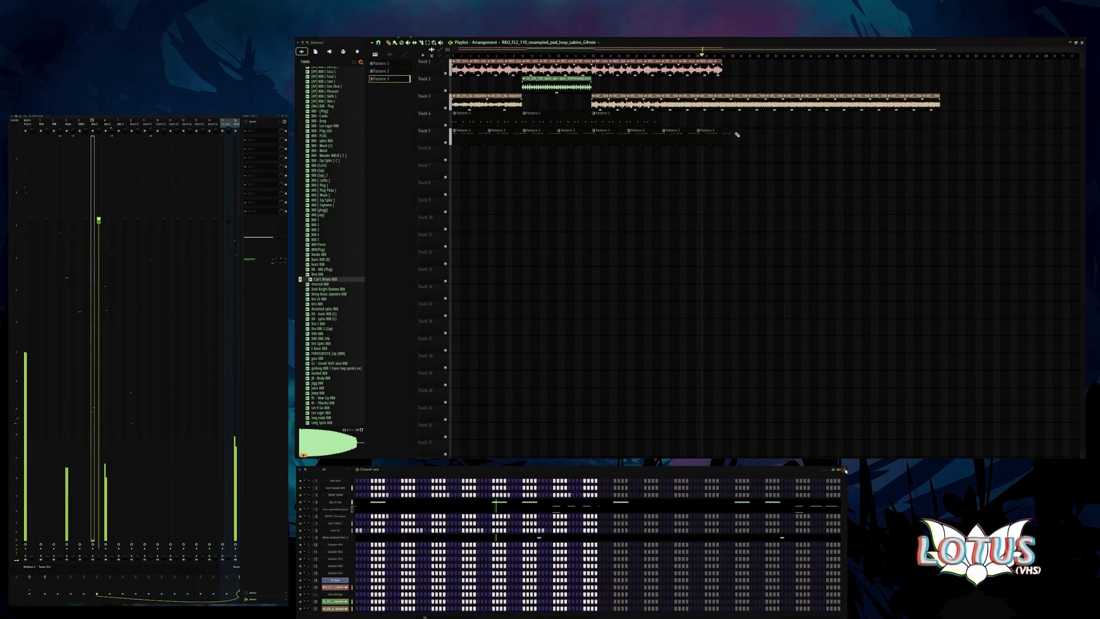
{"action": "left_click", "coordinate": [668, 136]}
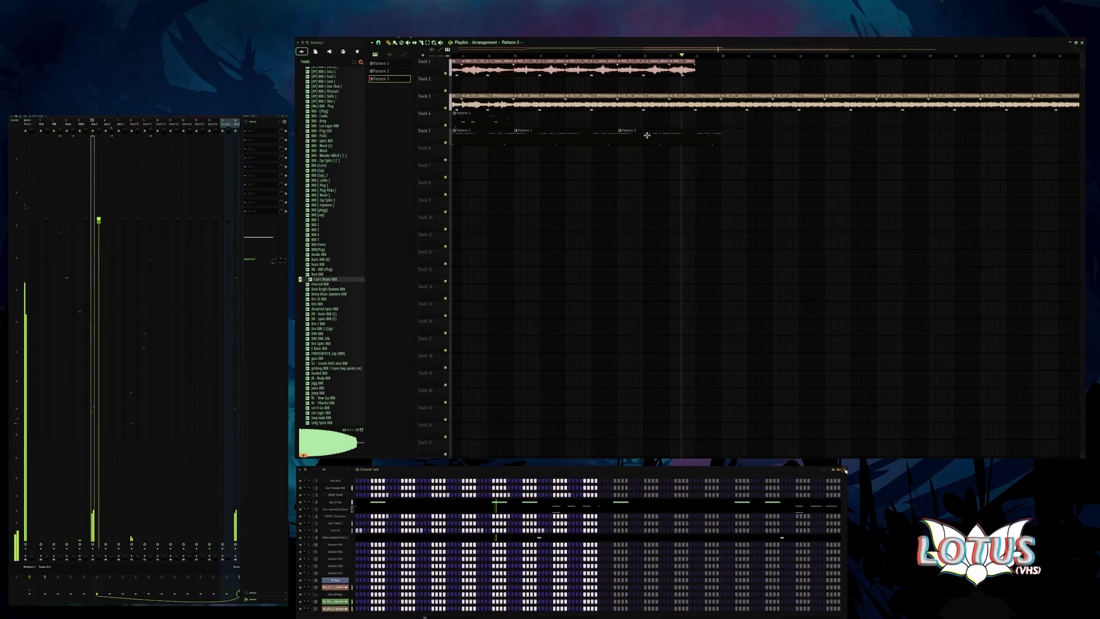
{"action": "scroll", "coordinate": [646, 135], "scroll_direction": "down", "scroll_amount": 3}
{"action": "right_click", "coordinate": [647, 135]}
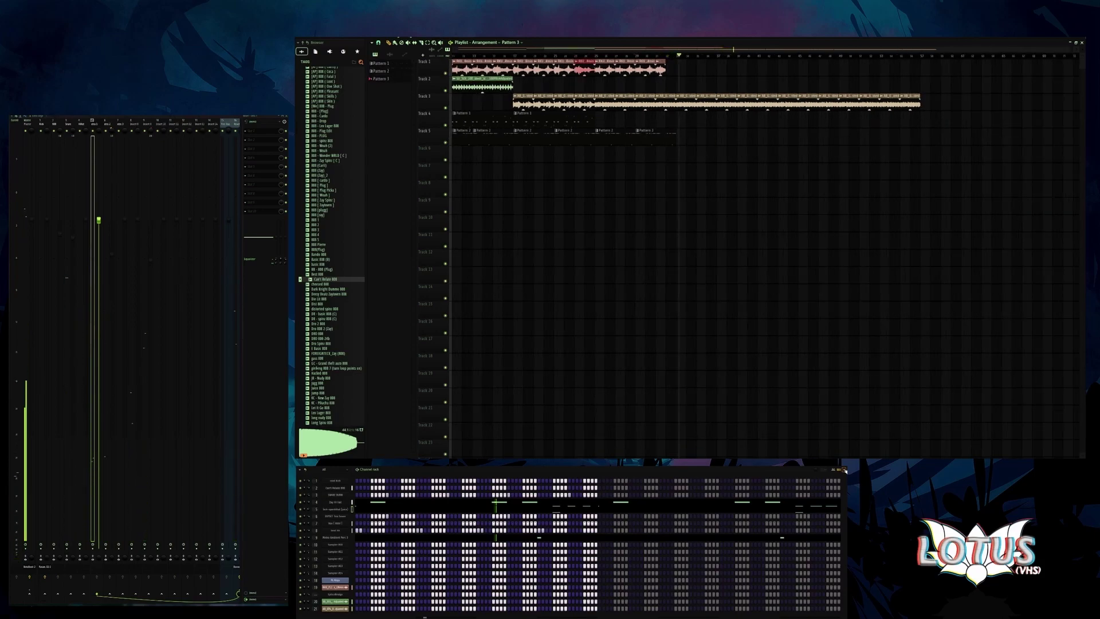
{"action": "left_click_drag", "start_coordinate": [645, 139], "coordinate": [599, 132]}
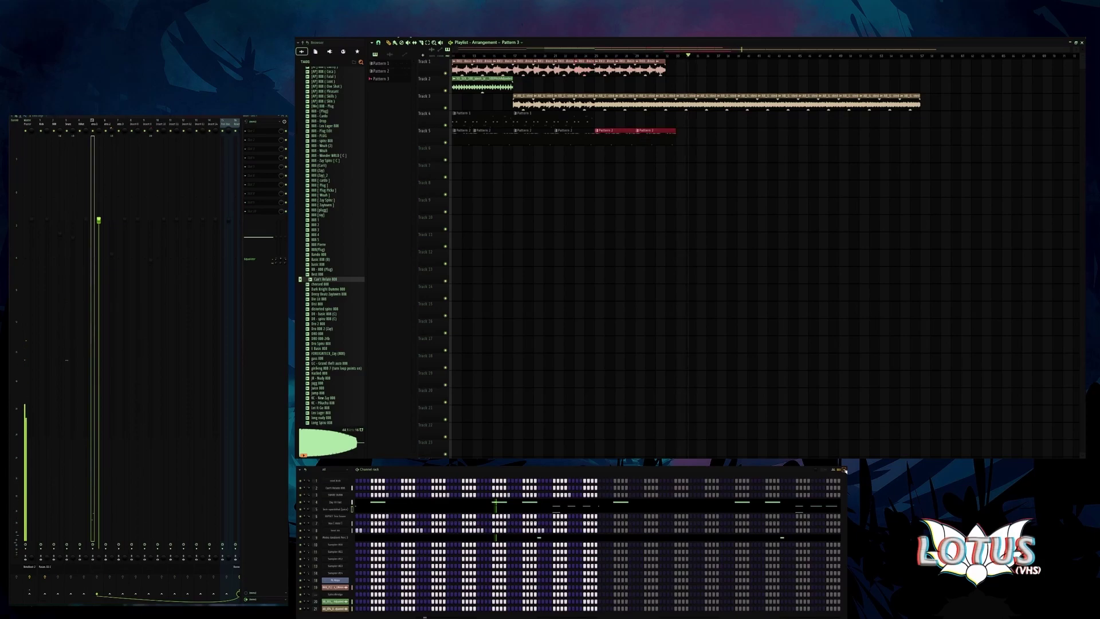
{"action": "left_click", "coordinate": [656, 160]}
{"action": "scroll", "coordinate": [595, 152], "scroll_direction": "up", "scroll_amount": 3}
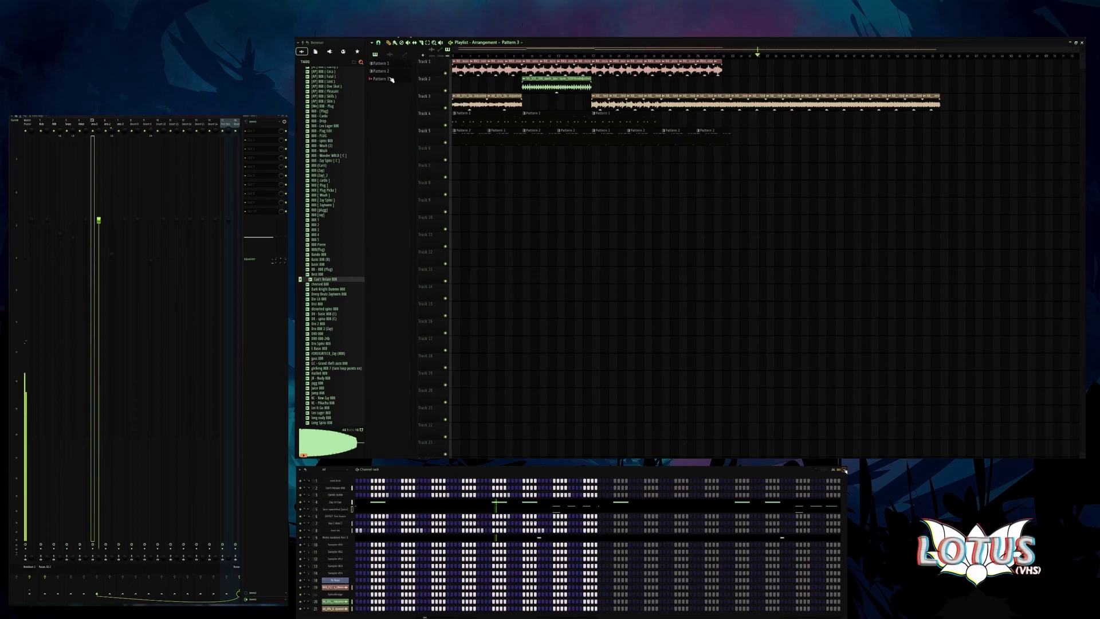
- Try a timeline selection over the second half of Track 3's long run of melody loops
{"action": "scroll", "coordinate": [735, 129], "scroll_direction": "up", "scroll_amount": 3}
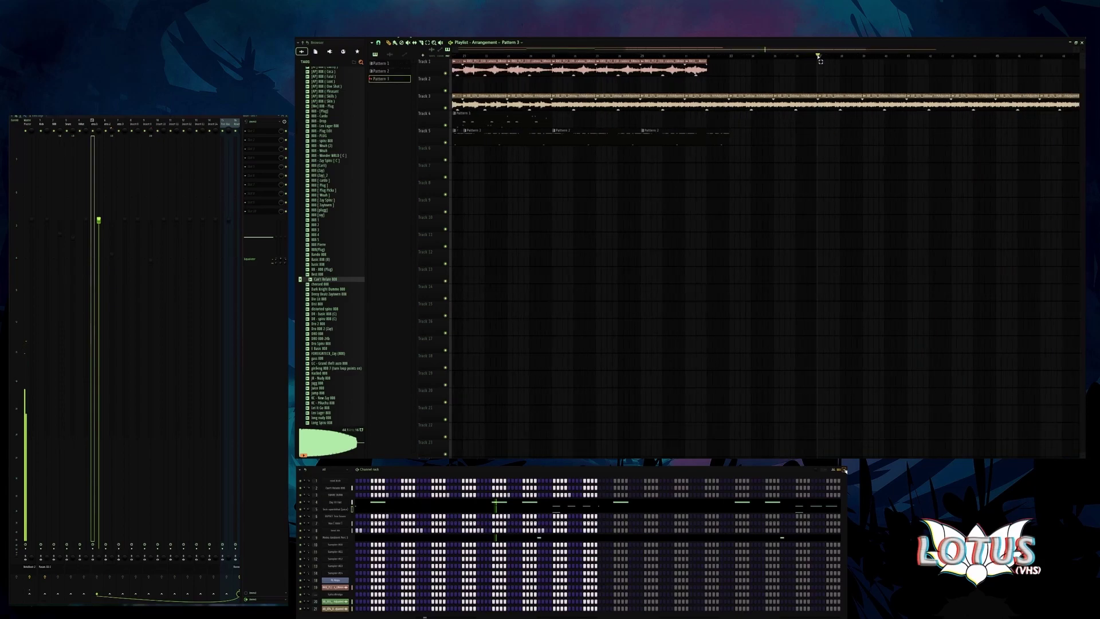
{"action": "scroll", "coordinate": [829, 123], "scroll_direction": "down", "scroll_amount": 3}
{"action": "scroll", "coordinate": [778, 62], "scroll_direction": "up", "scroll_amount": 2}
{"action": "left_click_drag", "start_coordinate": [763, 55], "coordinate": [1046, 93]}
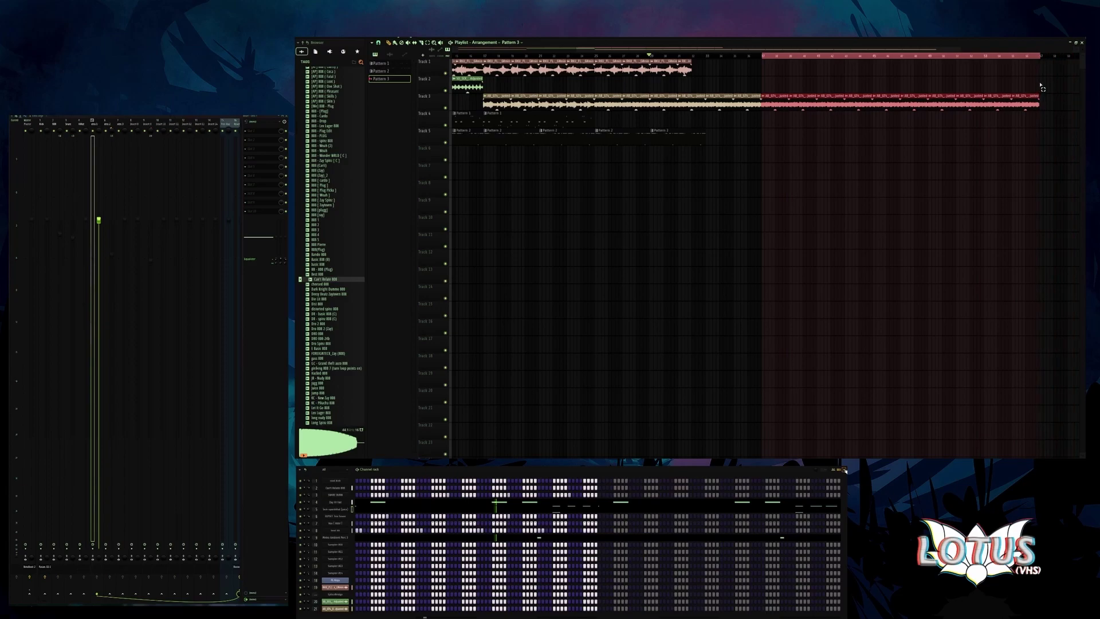
{"action": "scroll", "coordinate": [1042, 88], "scroll_direction": "up", "scroll_amount": 3}
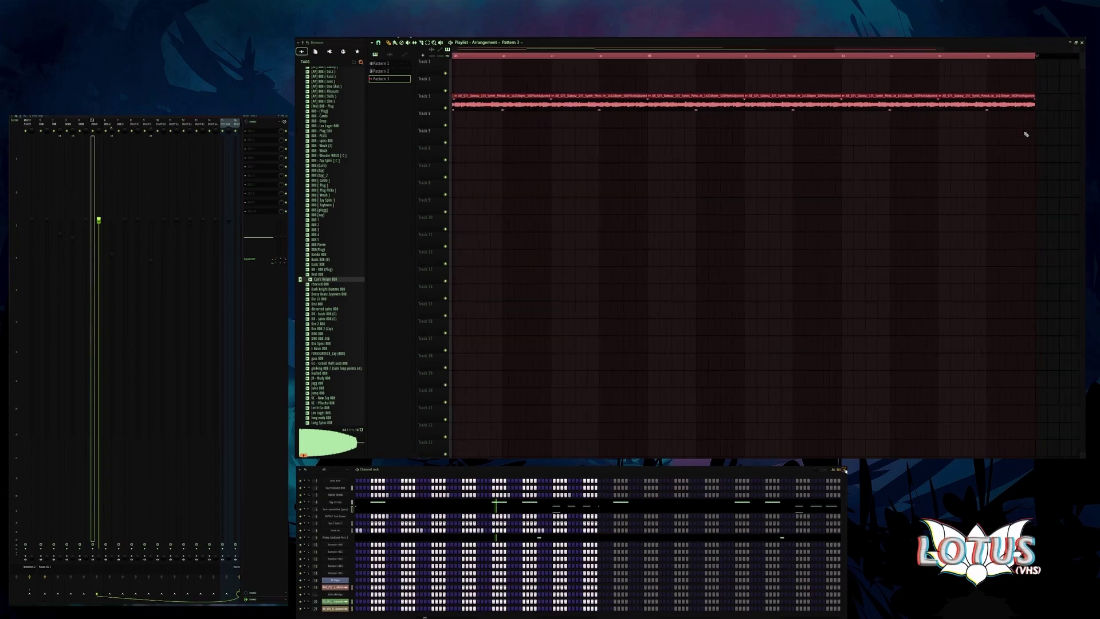
{"action": "scroll", "coordinate": [952, 115], "scroll_direction": "down", "scroll_amount": 2}
{"action": "scroll", "coordinate": [876, 107], "scroll_direction": "up", "scroll_amount": 2}
{"action": "scroll", "coordinate": [684, 72], "scroll_direction": "up", "scroll_amount": 3}
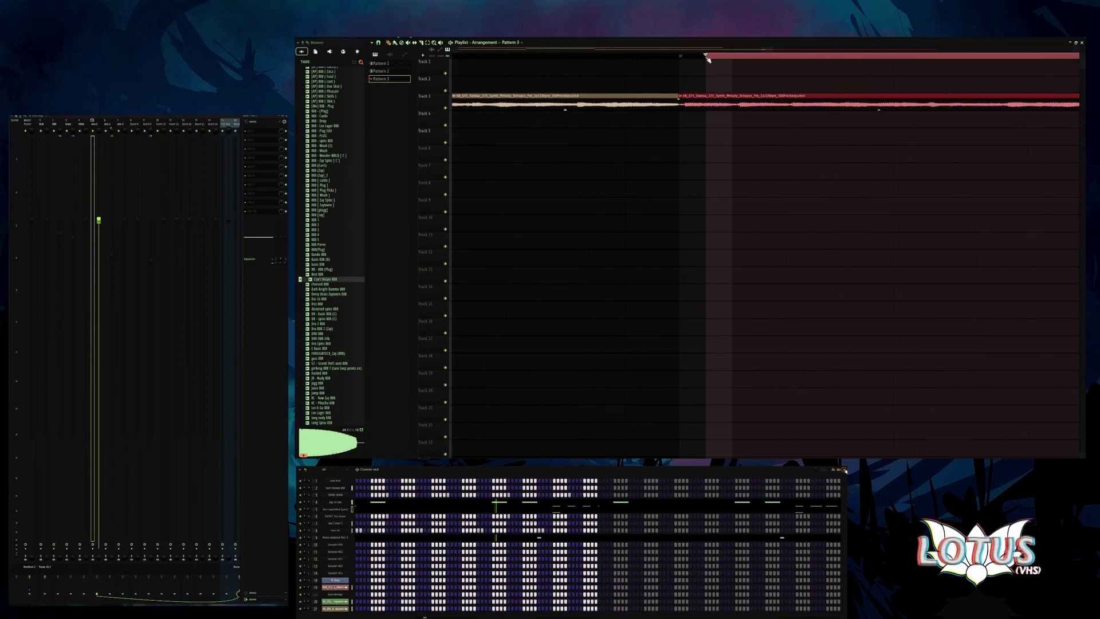
{"action": "scroll", "coordinate": [685, 76], "scroll_direction": "down", "scroll_amount": 3}
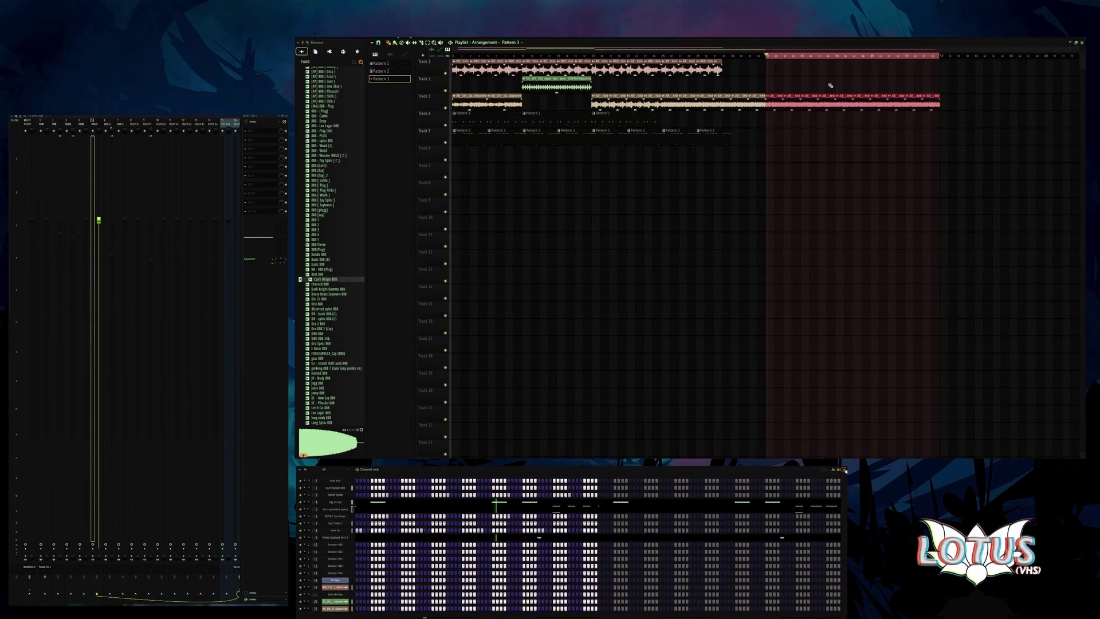
{"action": "left_click", "coordinate": [953, 59]}
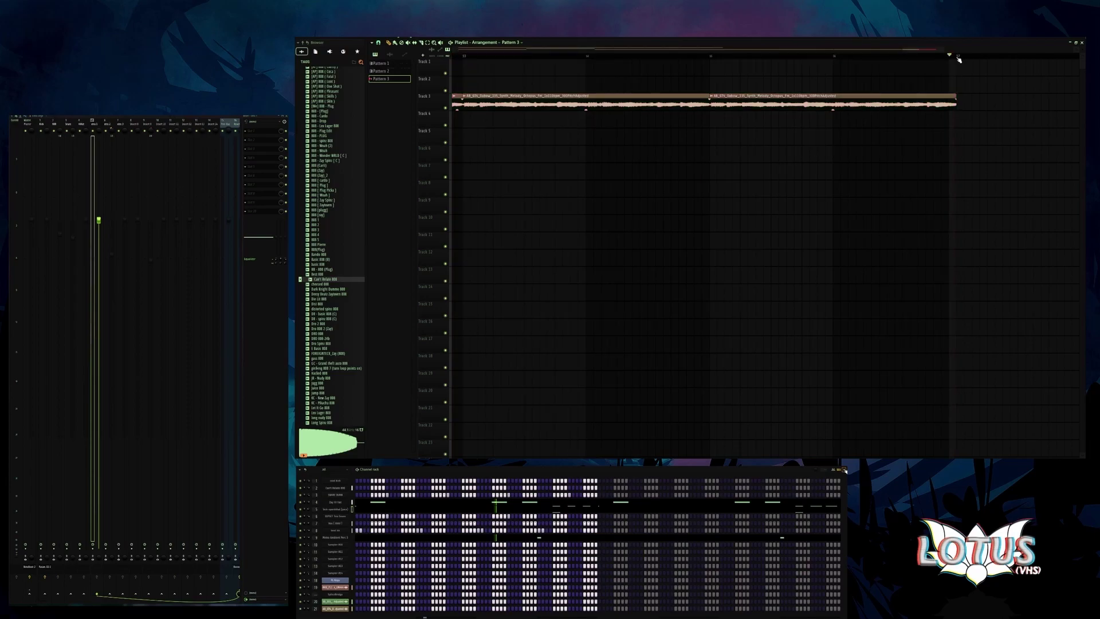
- Reselect the timeline range up to Track 3's last loop, then clear it and move playback ahead of that range
{"action": "key", "text": "ctrl+a"}
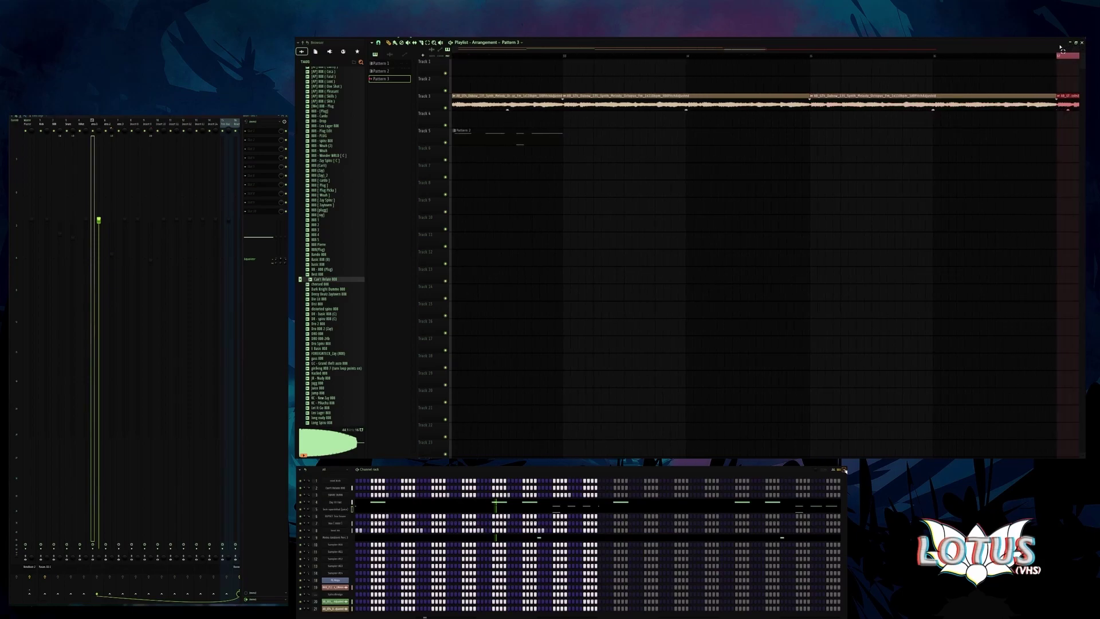
{"action": "scroll", "coordinate": [895, 143], "scroll_direction": "down", "scroll_amount": 5}
{"action": "scroll", "coordinate": [845, 138], "scroll_direction": "up", "scroll_amount": 5}
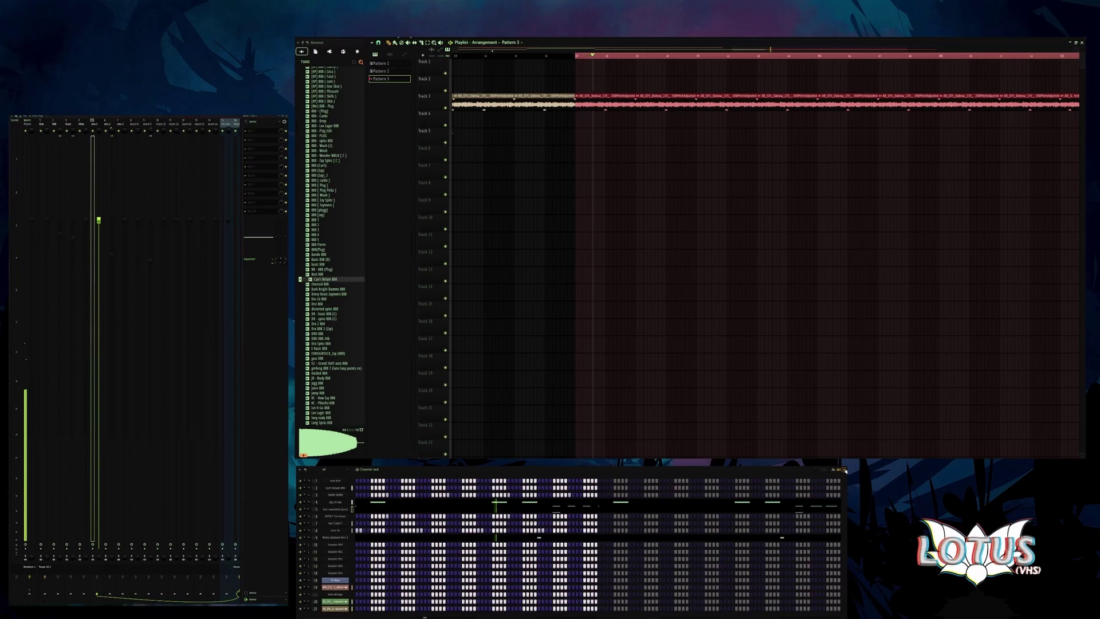
{"action": "scroll", "coordinate": [660, 123], "scroll_direction": "down", "scroll_amount": 5}
{"action": "left_click", "coordinate": [804, 145]}
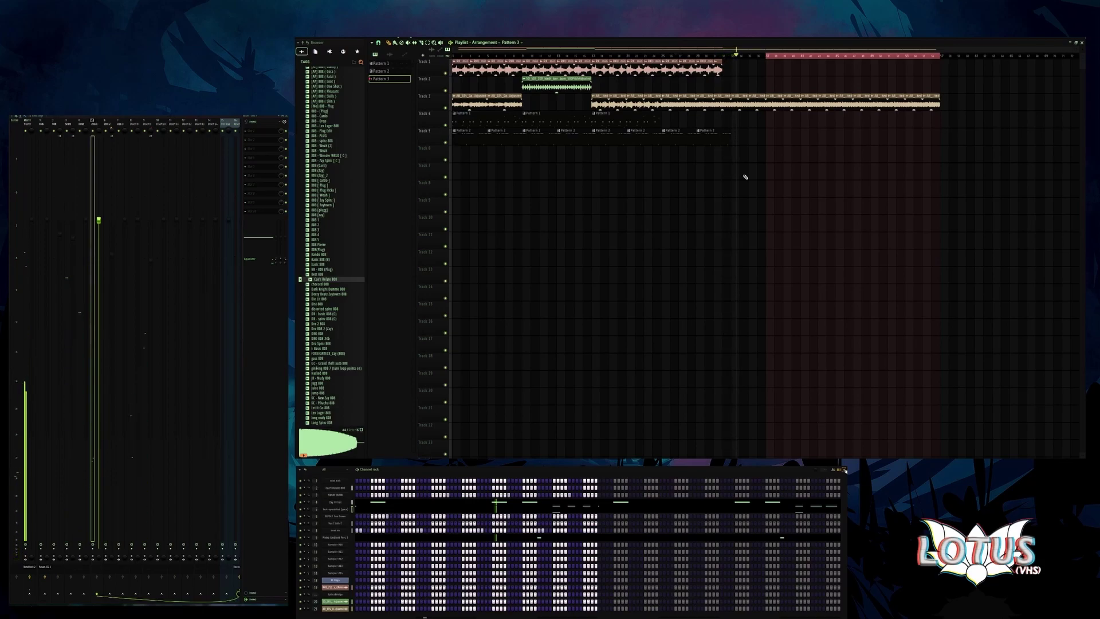
{"action": "scroll", "coordinate": [770, 132], "scroll_direction": "up", "scroll_amount": 4}
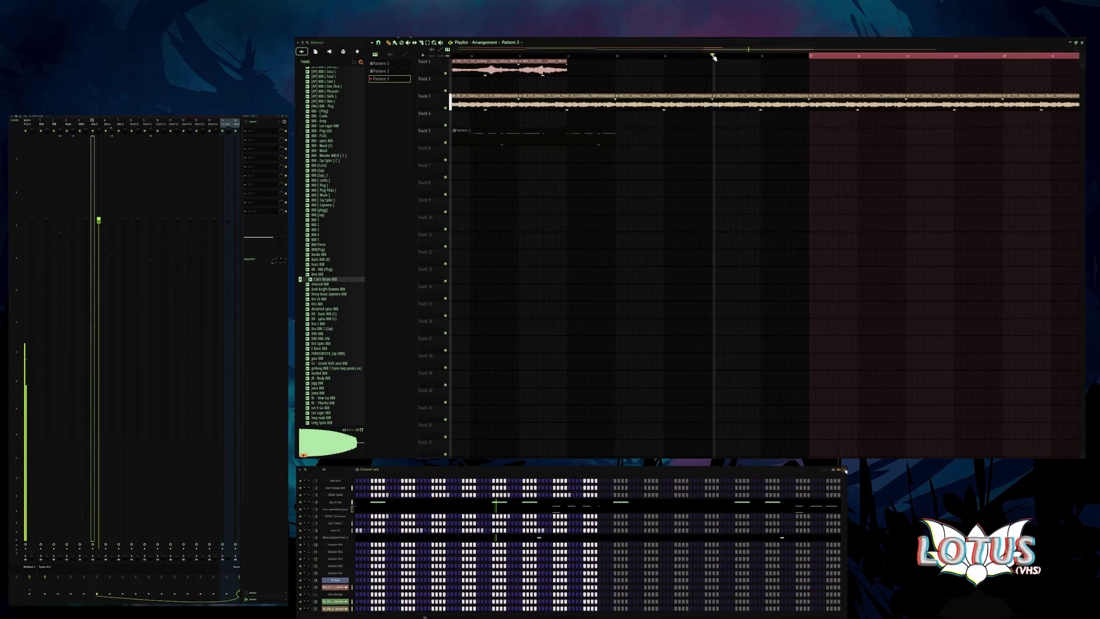
{"action": "left_click", "coordinate": [714, 58]}
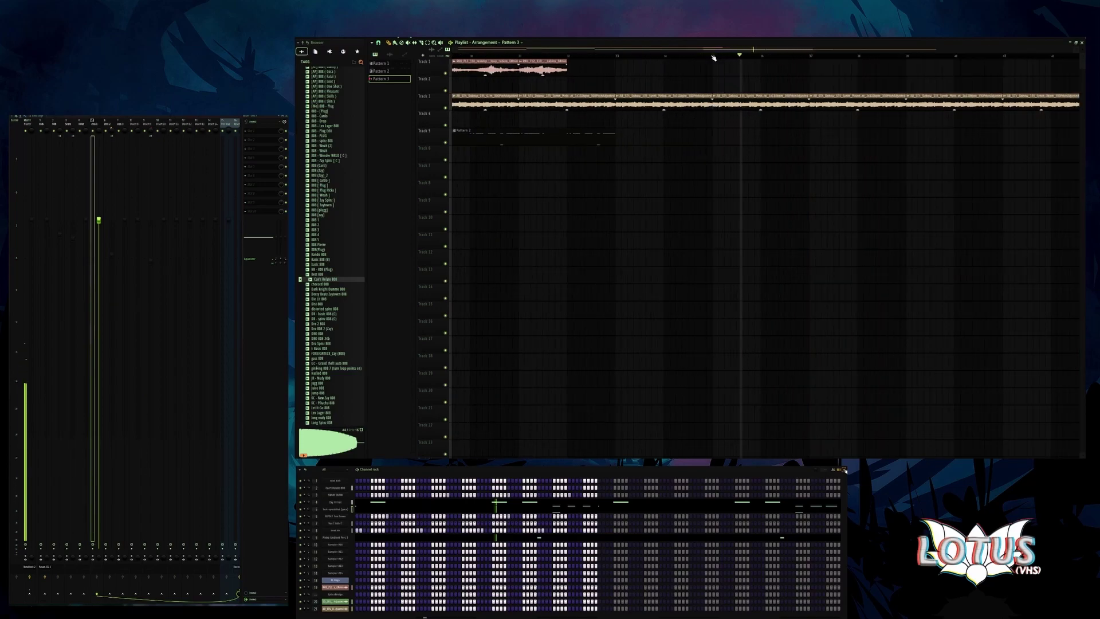
- Mark the closing section of Track 3's melody loops as a timeline selection again
{"action": "scroll", "coordinate": [814, 66], "scroll_direction": "down", "scroll_amount": 4}
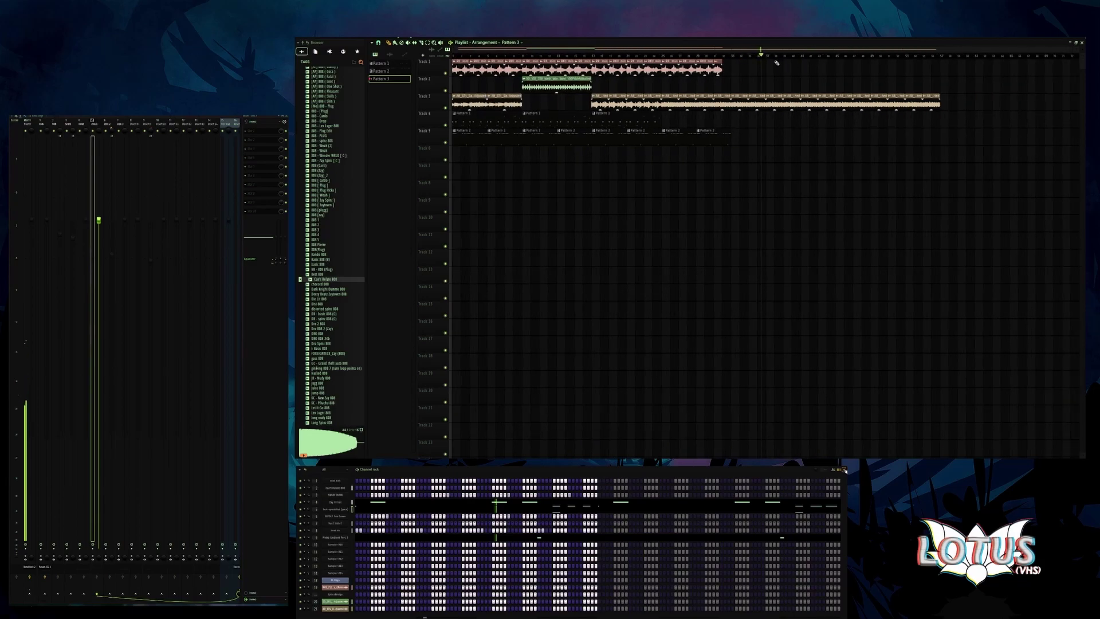
{"action": "scroll", "coordinate": [771, 58], "scroll_direction": "up", "scroll_amount": 4}
{"action": "left_click_drag", "start_coordinate": [768, 55], "coordinate": [1045, 47]}
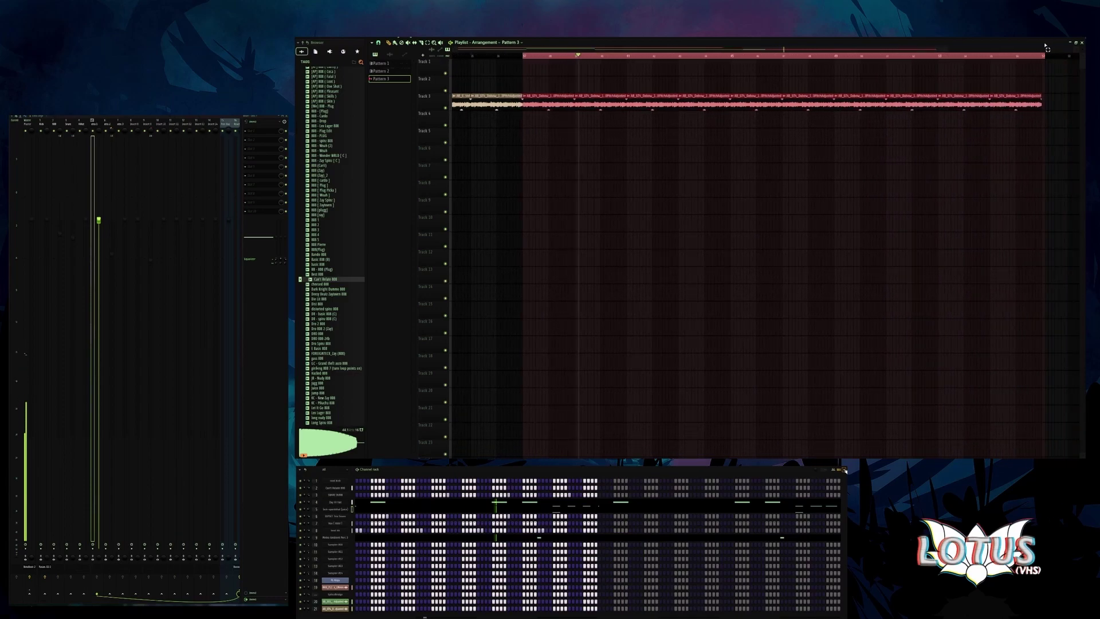
{"action": "scroll", "coordinate": [528, 65], "scroll_direction": "up", "scroll_amount": 3}
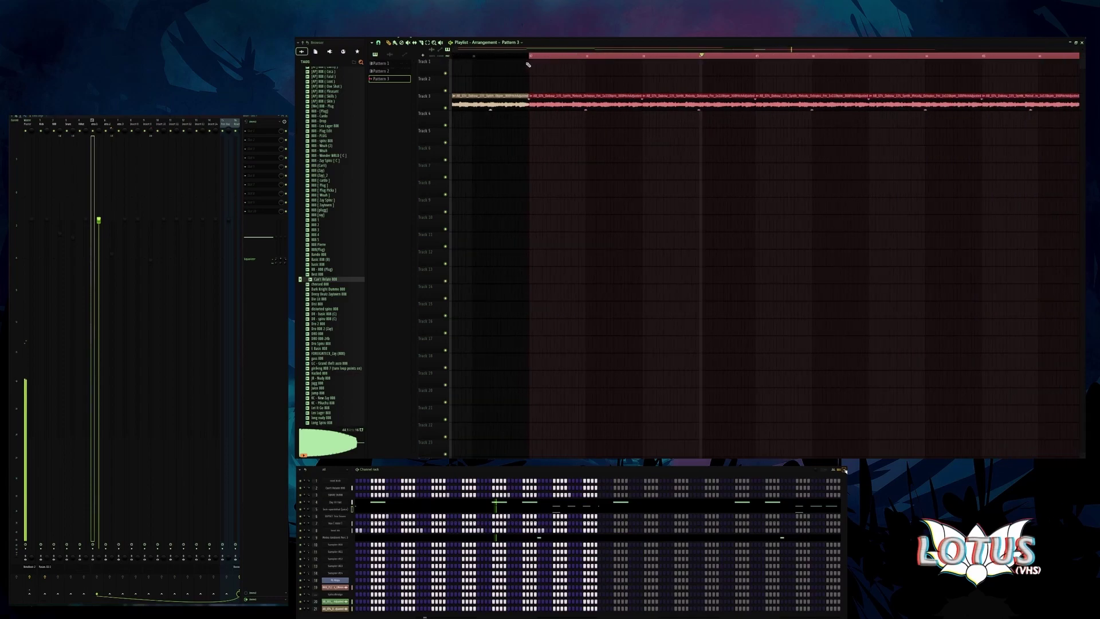
{"action": "scroll", "coordinate": [528, 65], "scroll_direction": "down", "scroll_amount": 5}
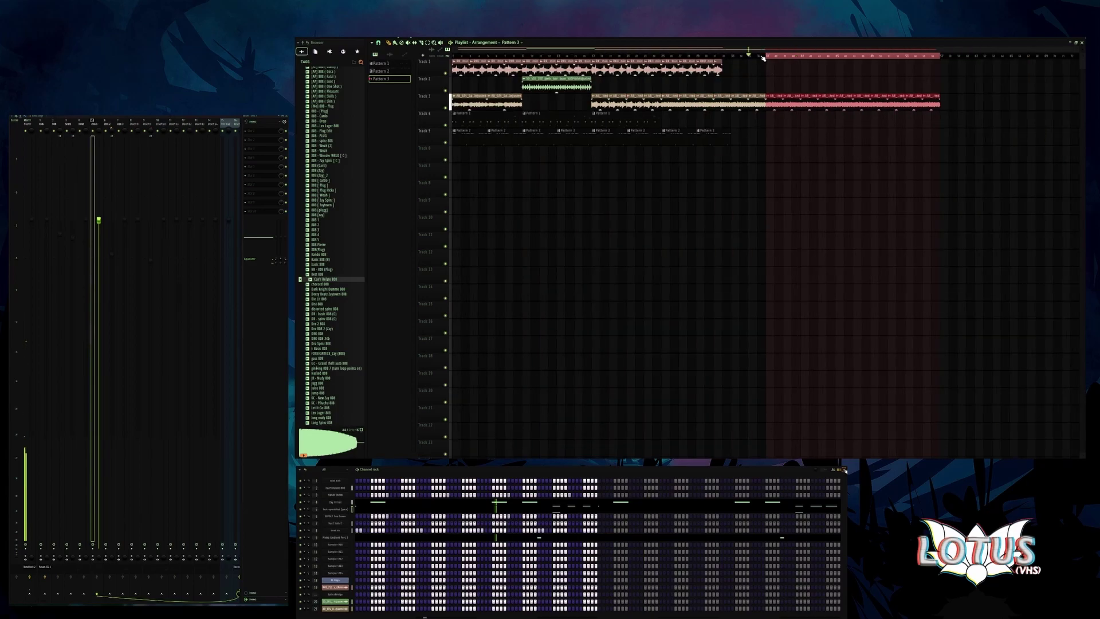
{"action": "scroll", "coordinate": [763, 57], "scroll_direction": "up", "scroll_amount": 3}
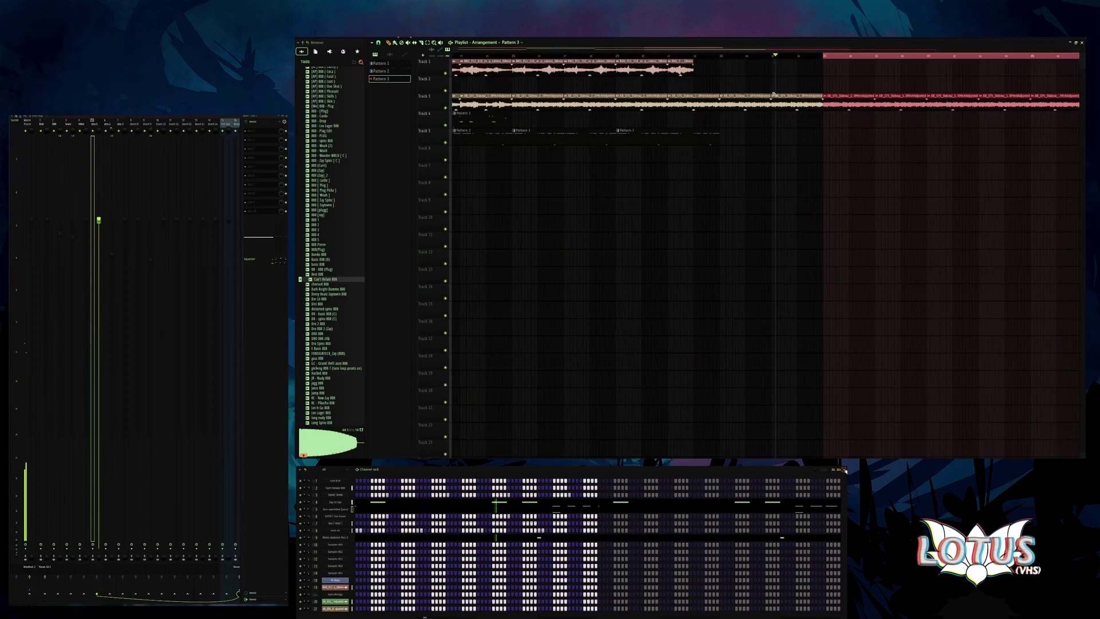
{"action": "scroll", "coordinate": [773, 57], "scroll_direction": "down", "scroll_amount": 2}
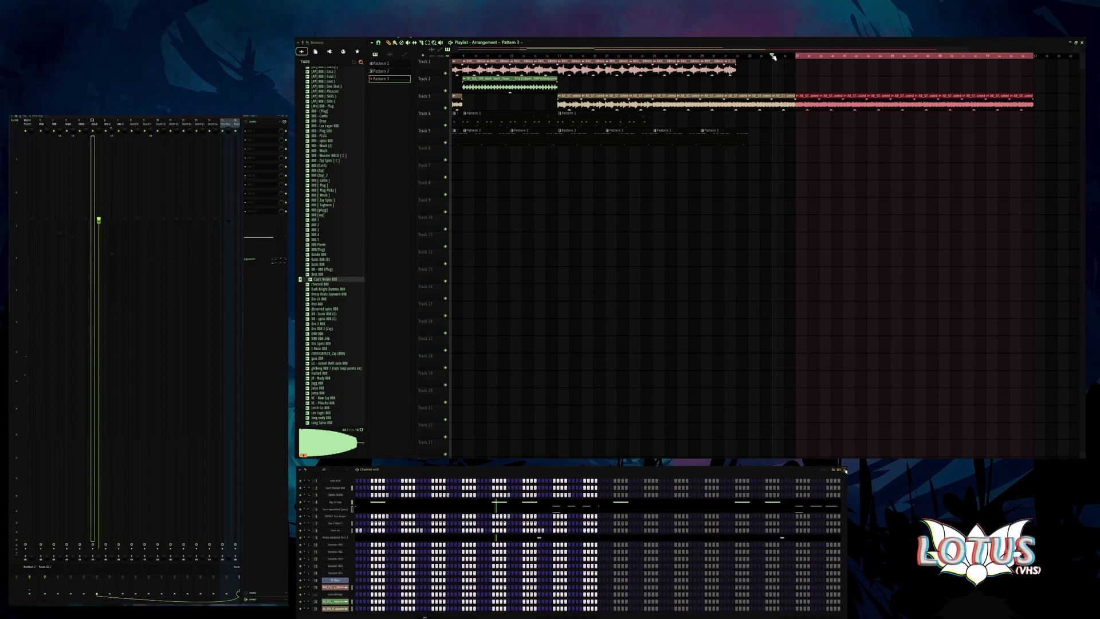
- Clear the timeline selection and create a tempo automation clip on Track 6 spanning the whole arrangement
{"action": "left_click", "coordinate": [773, 57]}
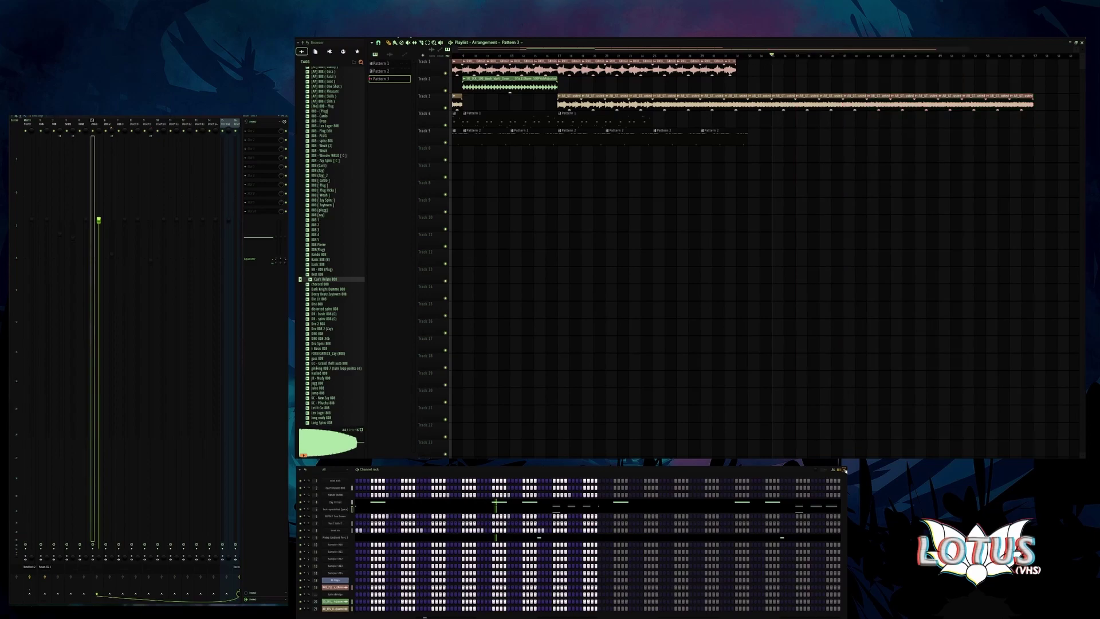
{"action": "left_click", "coordinate": [490, 58]}
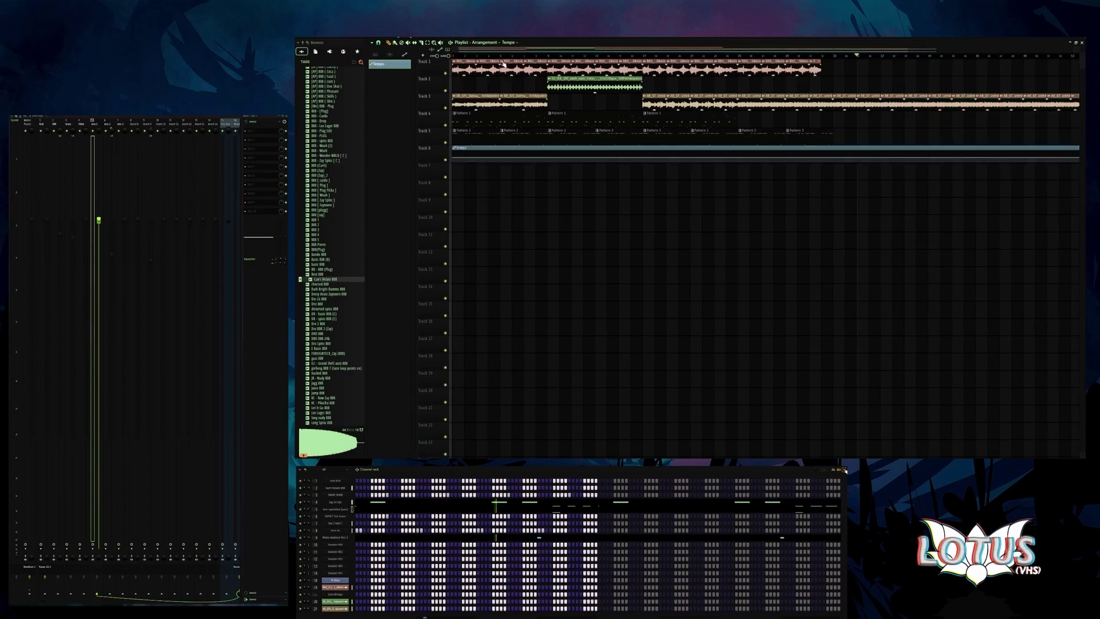
- Check the time stretching mode of Track 3's synth melody clip, close its settings and play the section
{"action": "scroll", "coordinate": [756, 142], "scroll_direction": "up", "scroll_amount": 8}
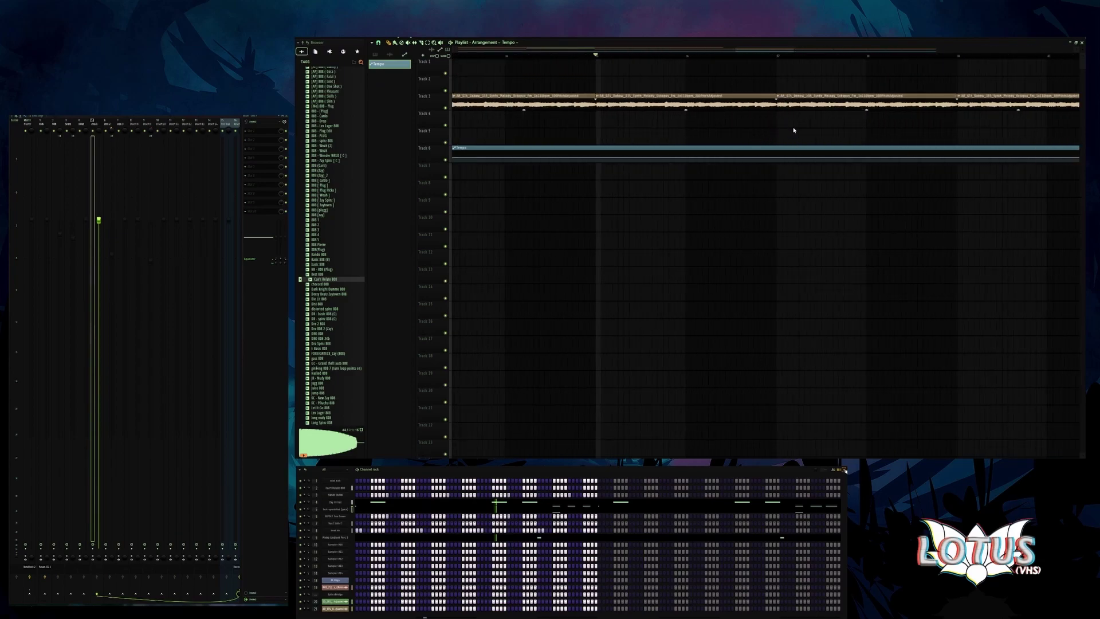
{"action": "double_click", "coordinate": [737, 97]}
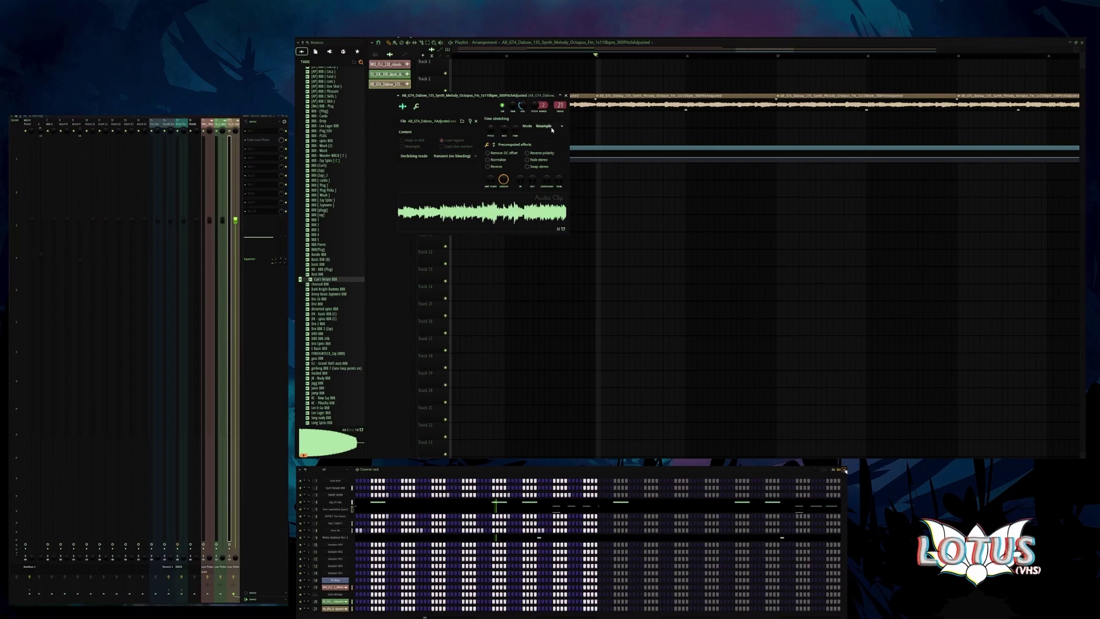
{"action": "key", "text": "Escape"}
{"action": "scroll", "coordinate": [658, 178], "scroll_direction": "down", "scroll_amount": 3}
{"action": "key", "text": "space"}
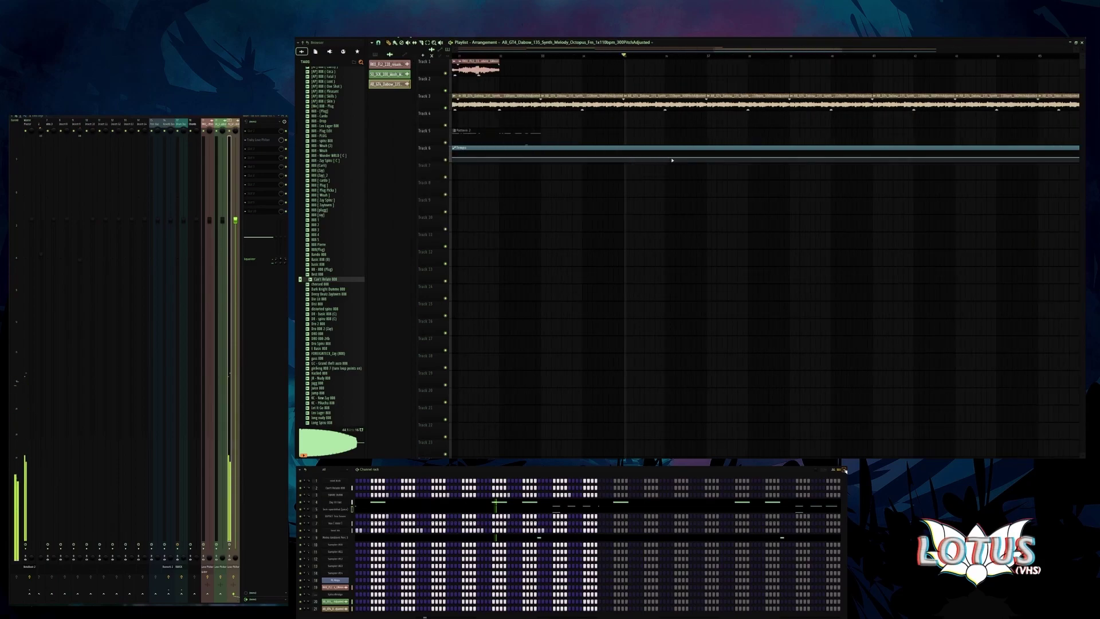
- Try a control point on the Track 6 tempo automation where a Track 3 melody clip begins
{"action": "scroll", "coordinate": [708, 155], "scroll_direction": "up", "scroll_amount": 3}
{"action": "left_click", "coordinate": [708, 154]}
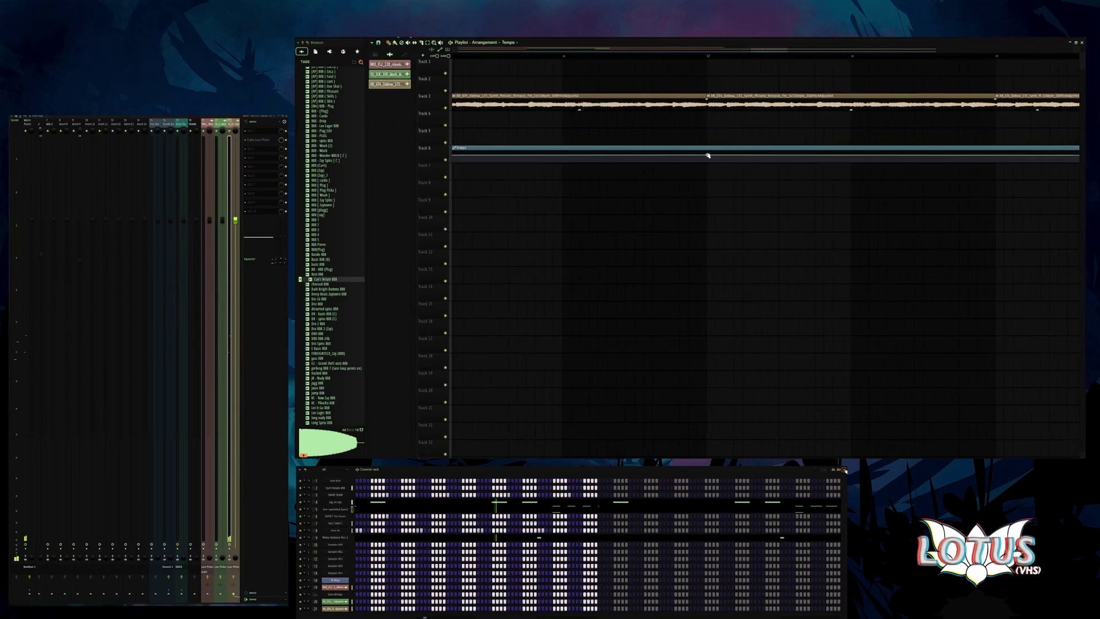
{"action": "left_click", "coordinate": [708, 154]}
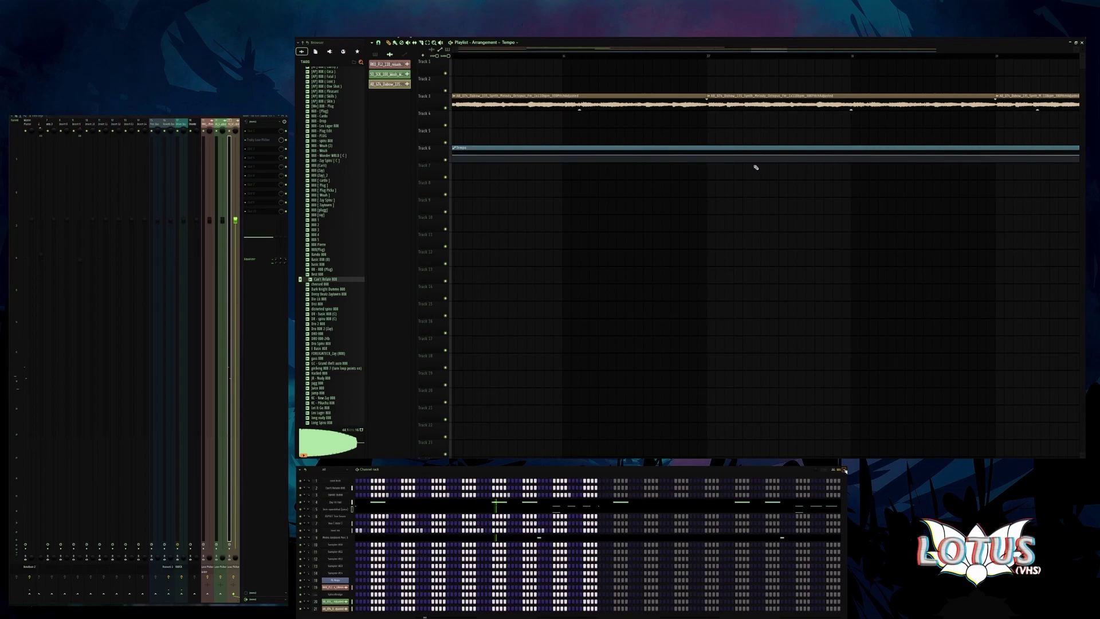
{"action": "right_click", "coordinate": [707, 156]}
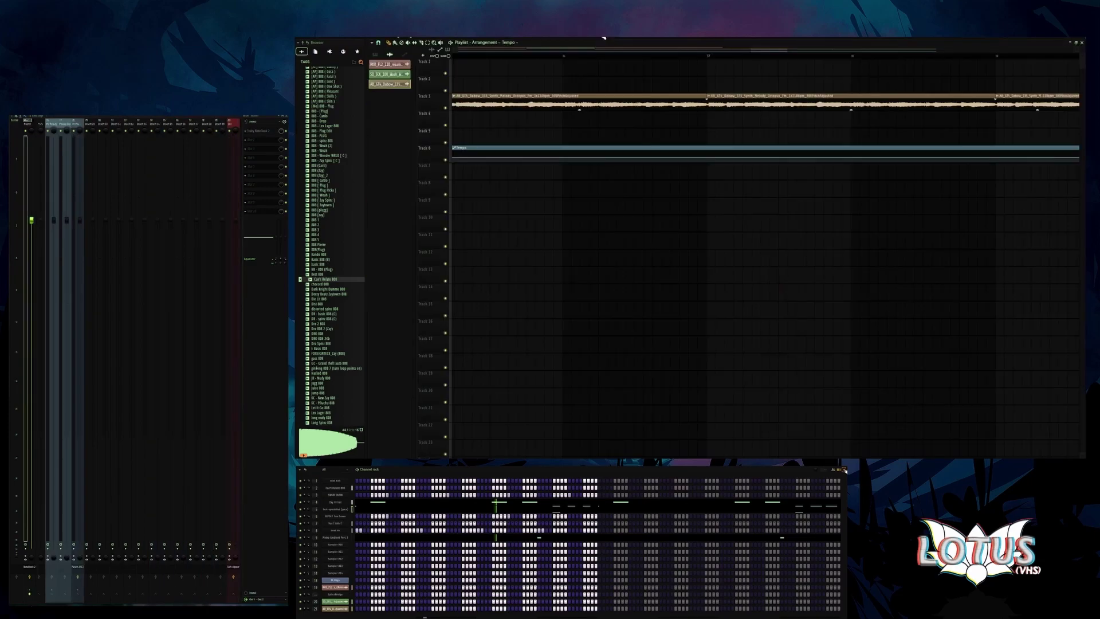
- Try pulling the tempo automation's end point back earlier in the arrangement, then undo the change
{"action": "scroll", "coordinate": [940, 153], "scroll_direction": "up", "scroll_amount": 3}
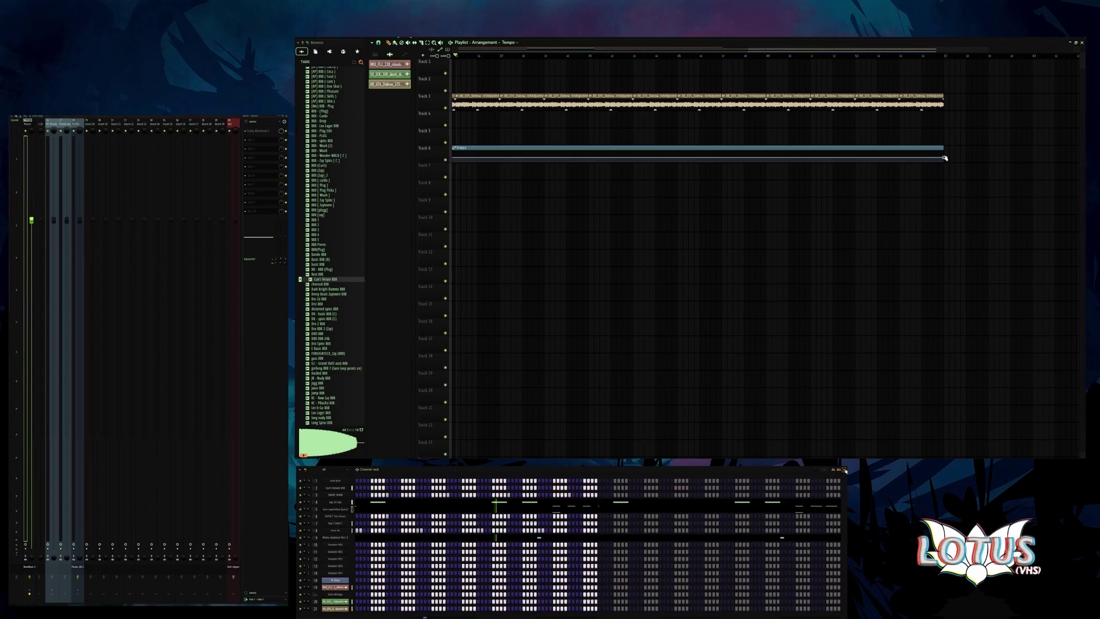
{"action": "left_click_drag", "start_coordinate": [944, 158], "coordinate": [598, 146]}
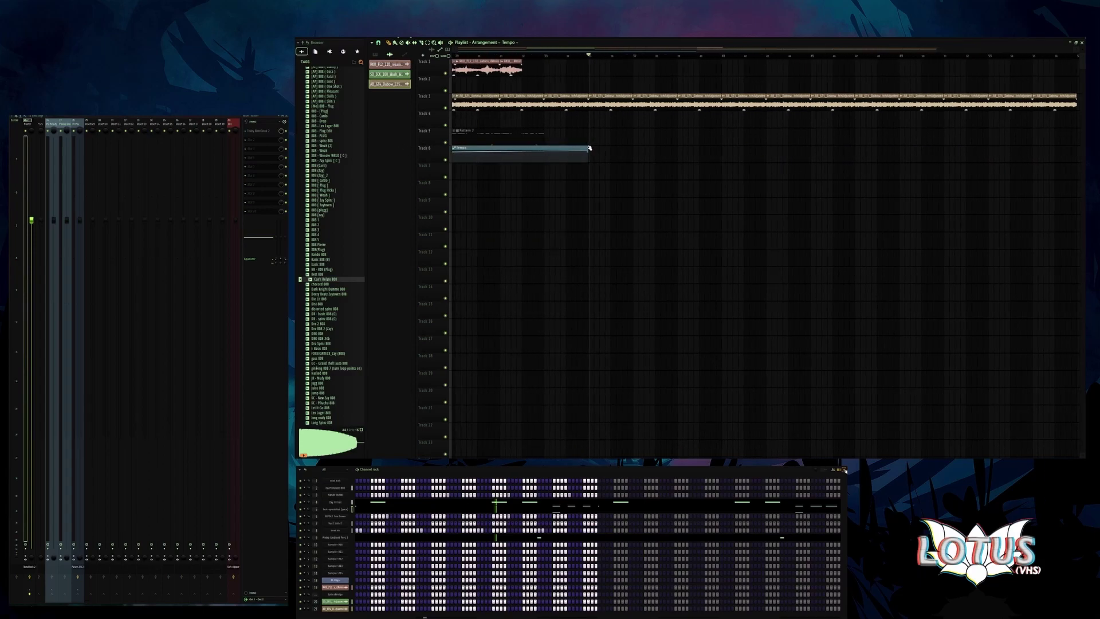
{"action": "key", "text": "ctrl+z"}
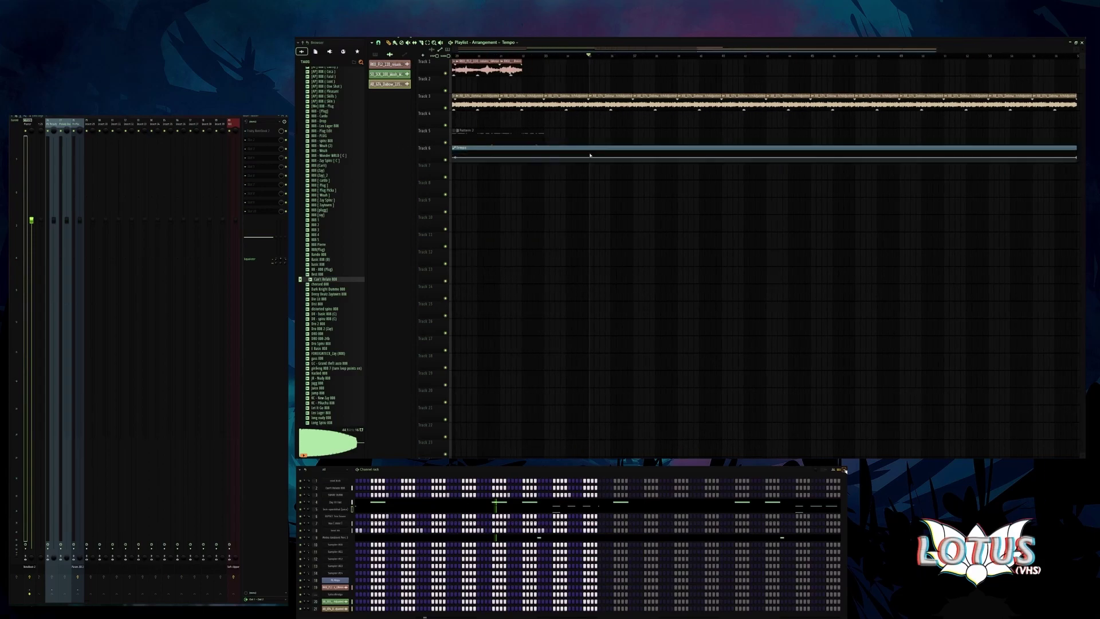
- Add a control point to the tempo automation at the playhead, shortly after Track 5's last pattern clip
{"action": "scroll", "coordinate": [589, 160], "scroll_direction": "up", "scroll_amount": 3}
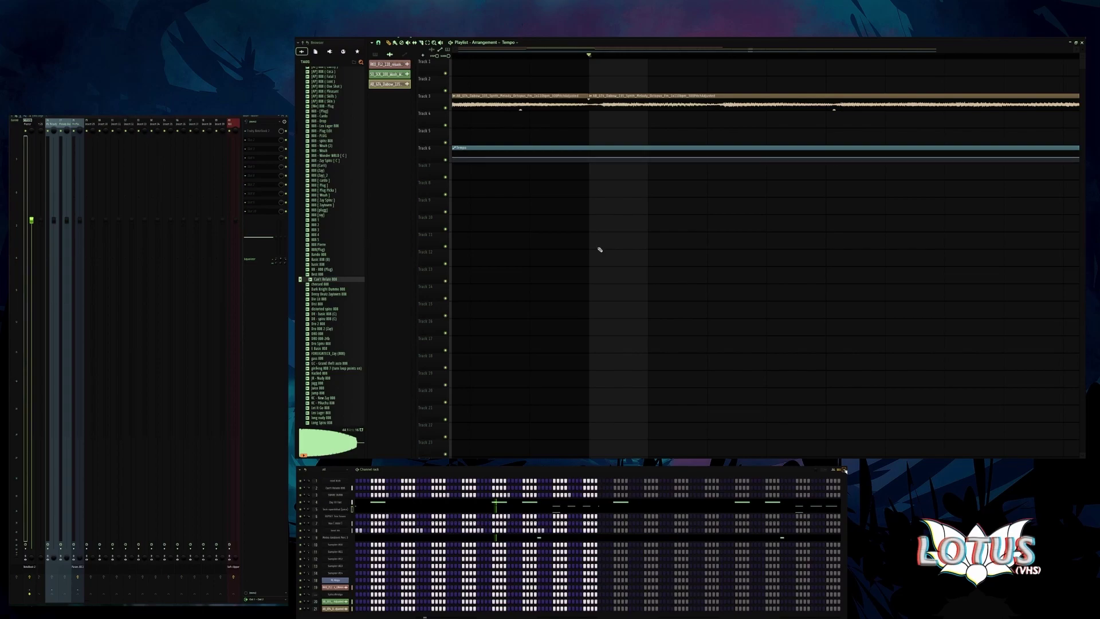
{"action": "key", "text": "space"}
{"action": "scroll", "coordinate": [566, 196], "scroll_direction": "down", "scroll_amount": 5}
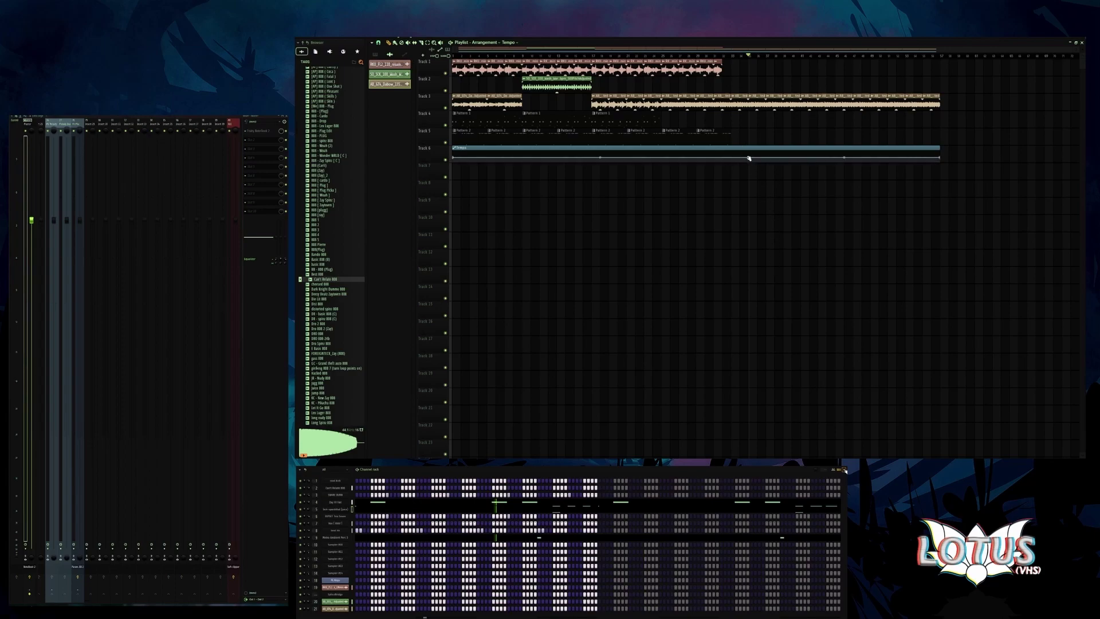
- Raise the Track 6 tempo automation at the start of the Track 3 melody clip just after the latest control point
{"action": "key", "text": "space"}
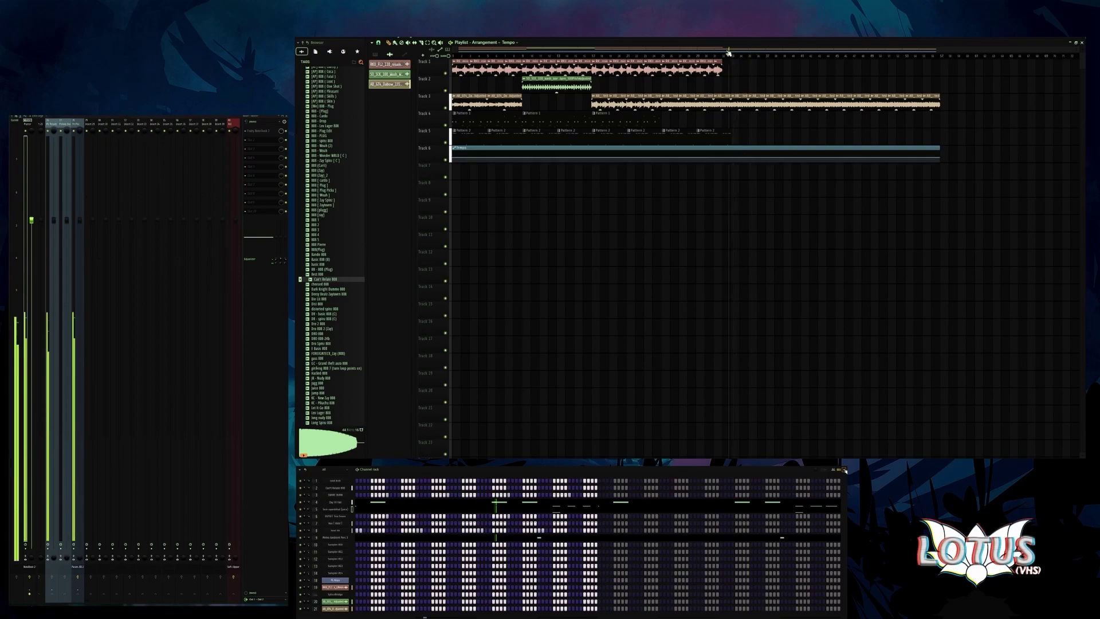
{"action": "scroll", "coordinate": [754, 179], "scroll_direction": "up", "scroll_amount": 5}
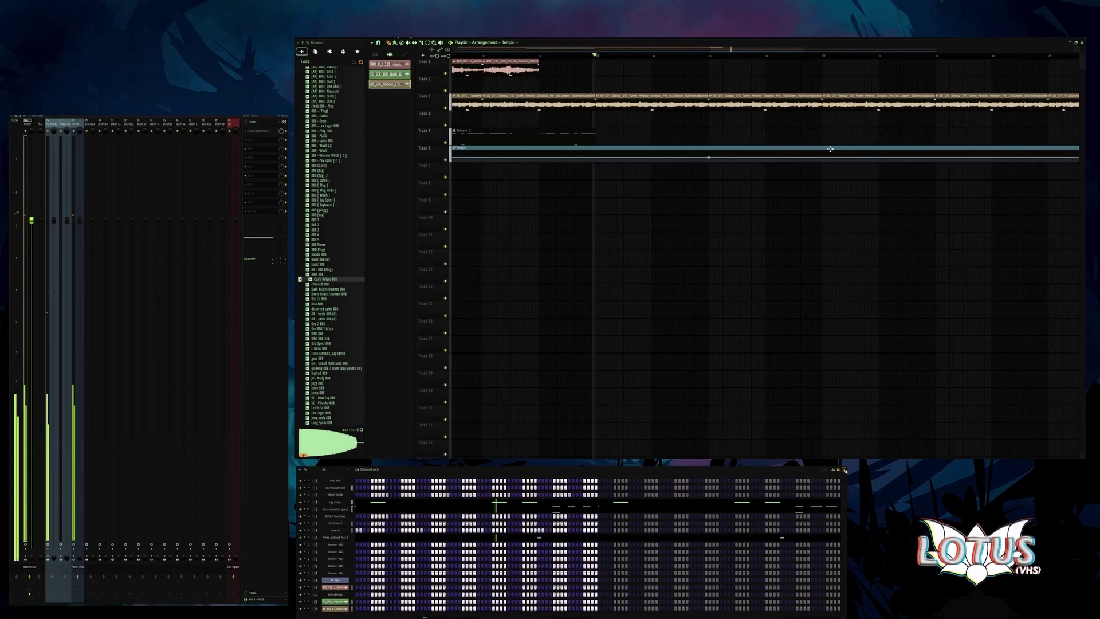
{"action": "scroll", "coordinate": [830, 149], "scroll_direction": "up", "scroll_amount": 3}
{"action": "left_click_drag", "start_coordinate": [823, 157], "coordinate": [825, 153]}
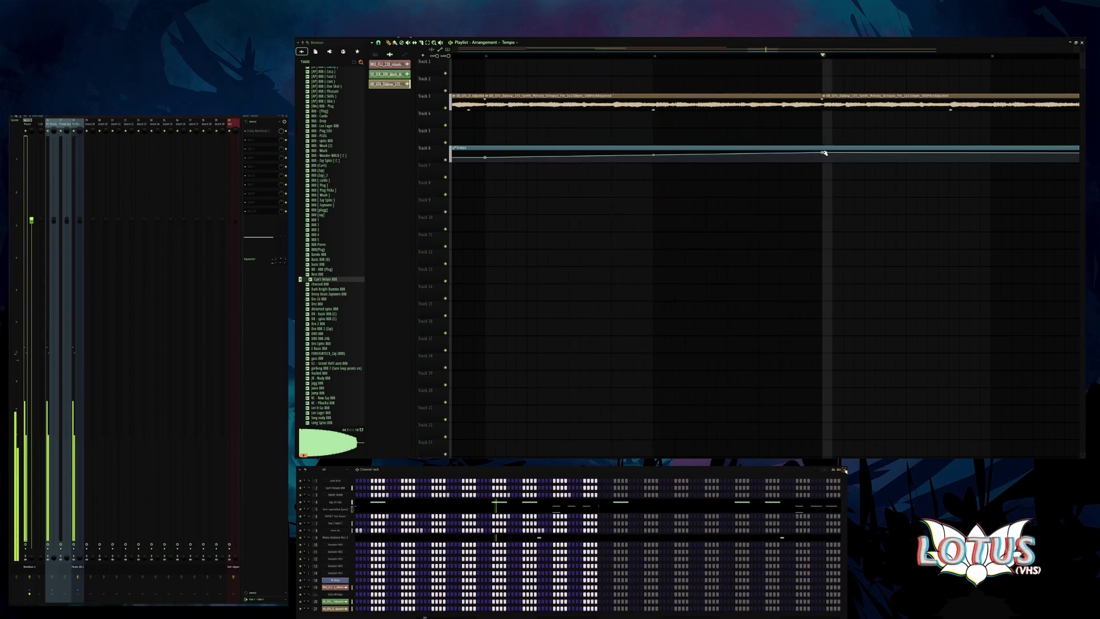
{"action": "key", "text": "space"}
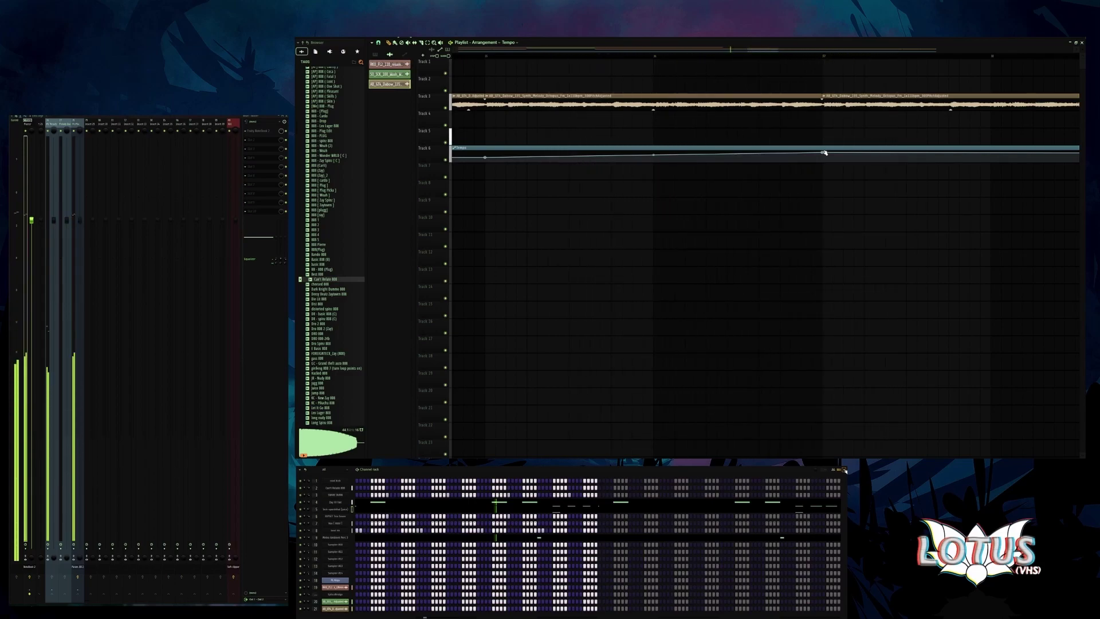
- Level the tempo automation's end point with the raised point so the faster tempo holds to the end of the arrangement
{"action": "scroll", "coordinate": [823, 153], "scroll_direction": "down", "scroll_amount": 3}
{"action": "key", "text": "space"}
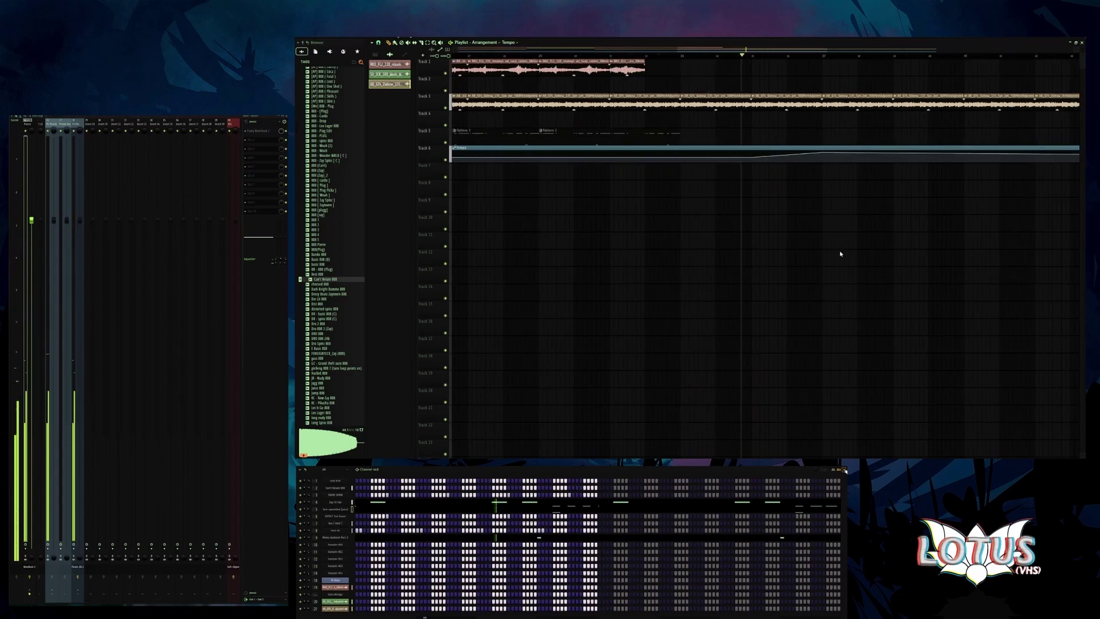
{"action": "scroll", "coordinate": [941, 162], "scroll_direction": "down", "scroll_amount": 2}
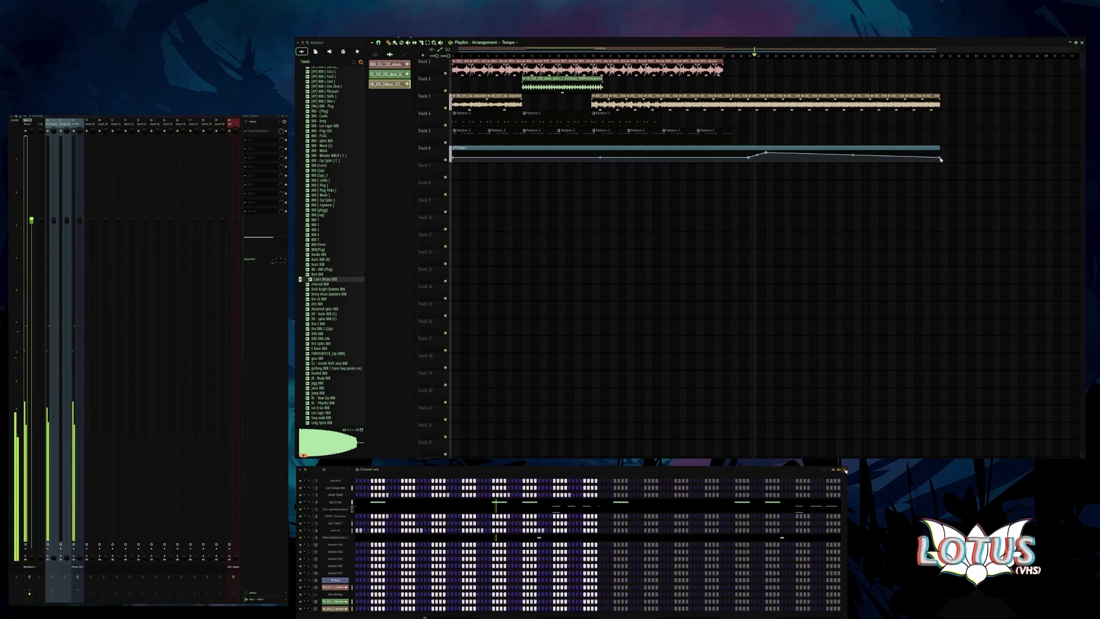
{"action": "scroll", "coordinate": [767, 172], "scroll_direction": "up", "scroll_amount": 3}
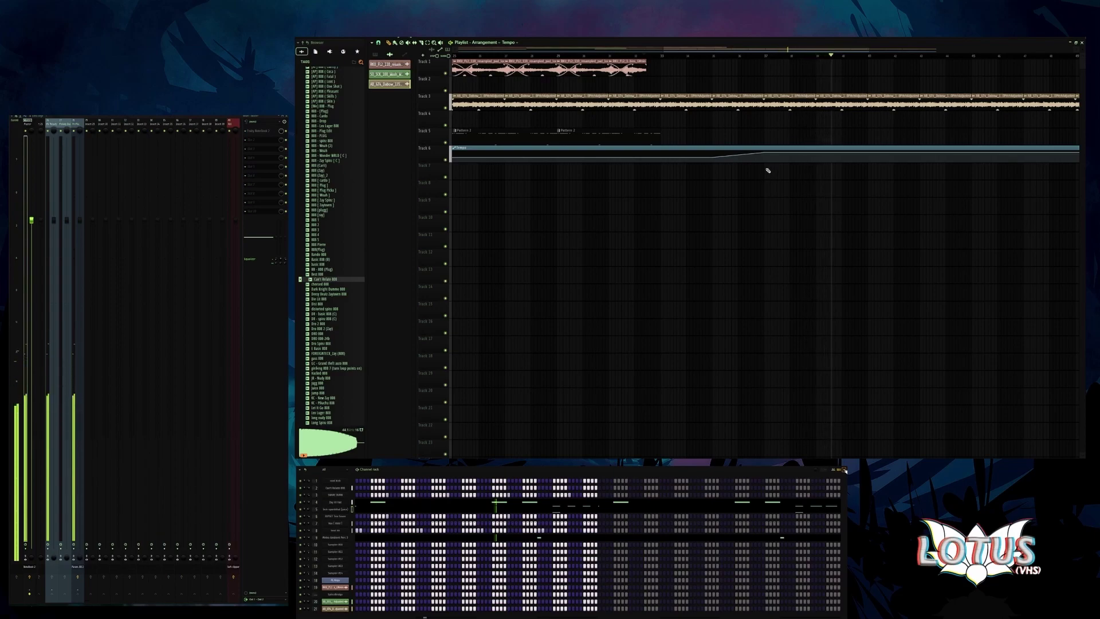
{"action": "scroll", "coordinate": [770, 155], "scroll_direction": "up", "scroll_amount": 6}
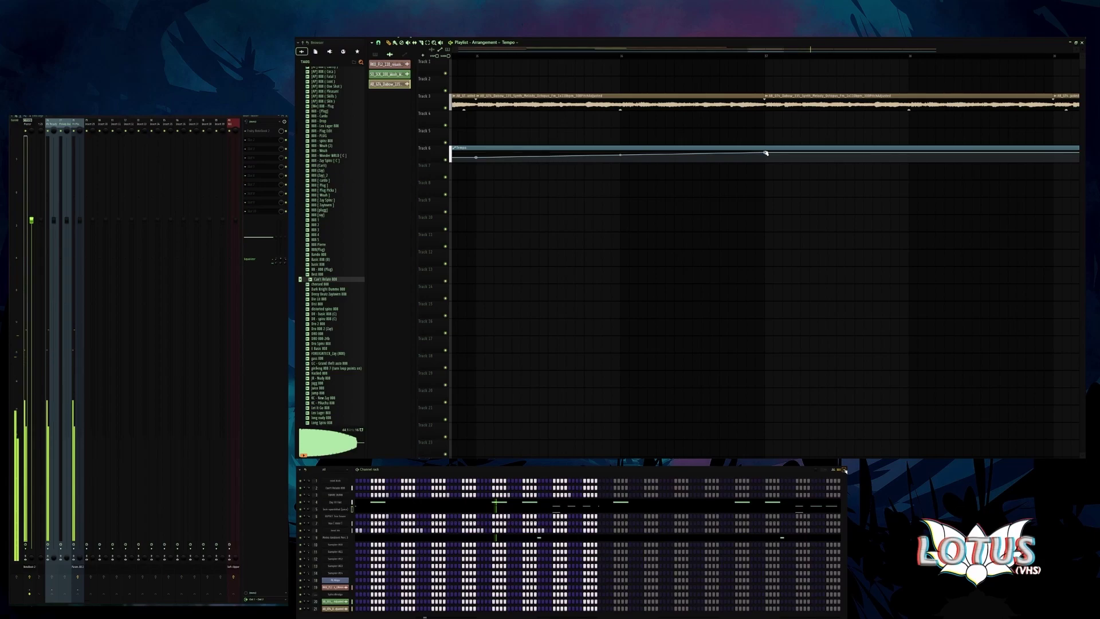
- Play from the raised tempo point and place a Pattern 4 clip on Track 7 where the tempo ramp ends
{"action": "left_click", "coordinate": [767, 56]}
{"action": "key", "text": "space"}
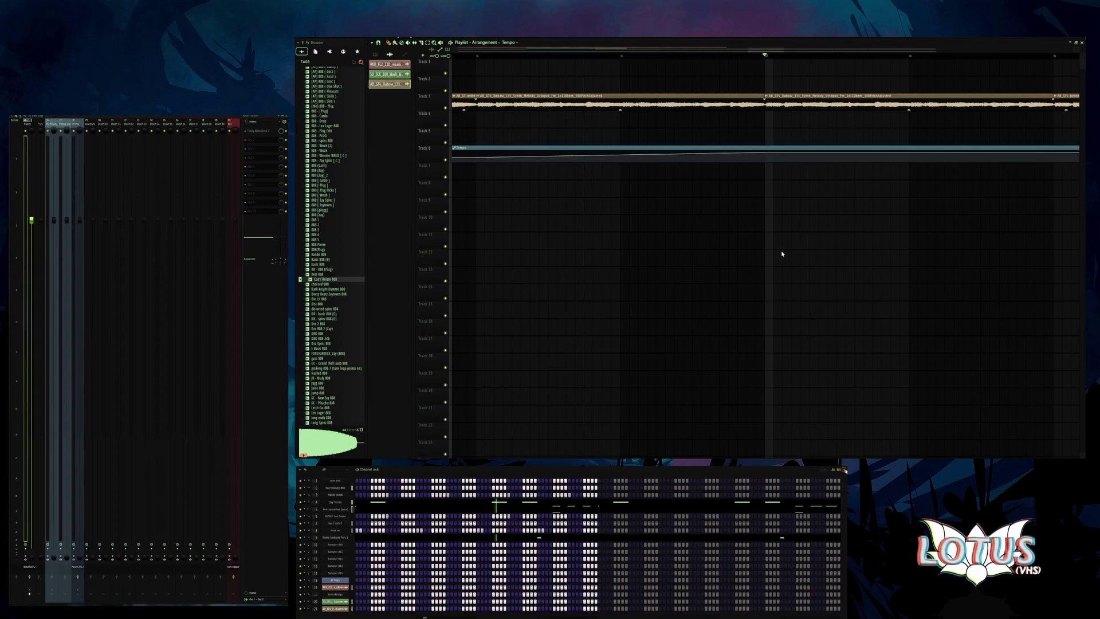
{"action": "scroll", "coordinate": [788, 246], "scroll_direction": "down", "scroll_amount": 5}
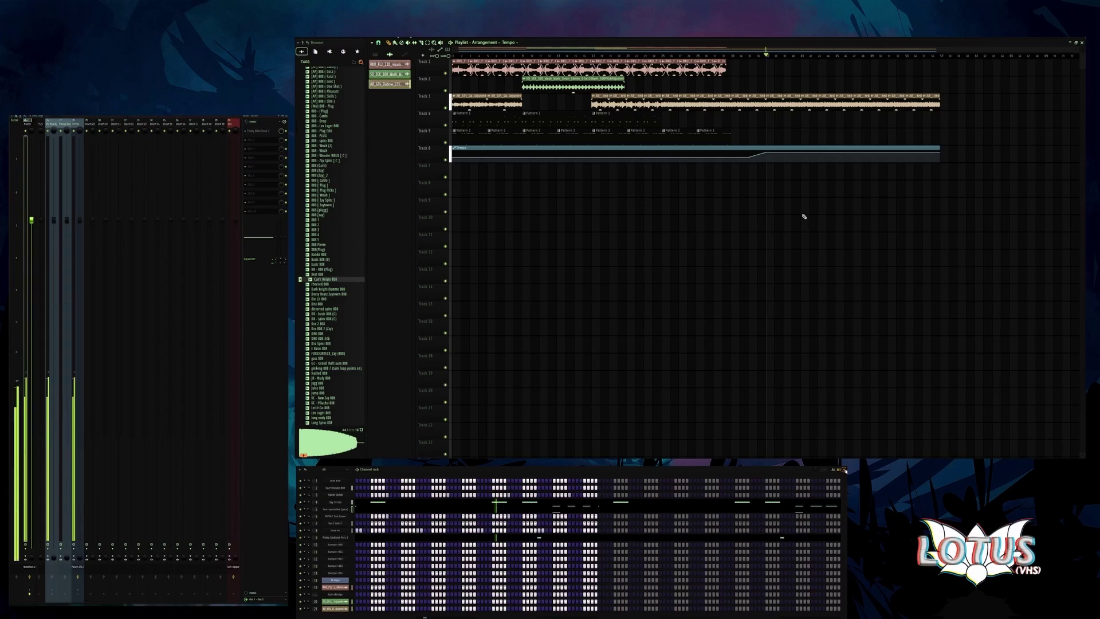
{"action": "scroll", "coordinate": [768, 196], "scroll_direction": "up", "scroll_amount": 5}
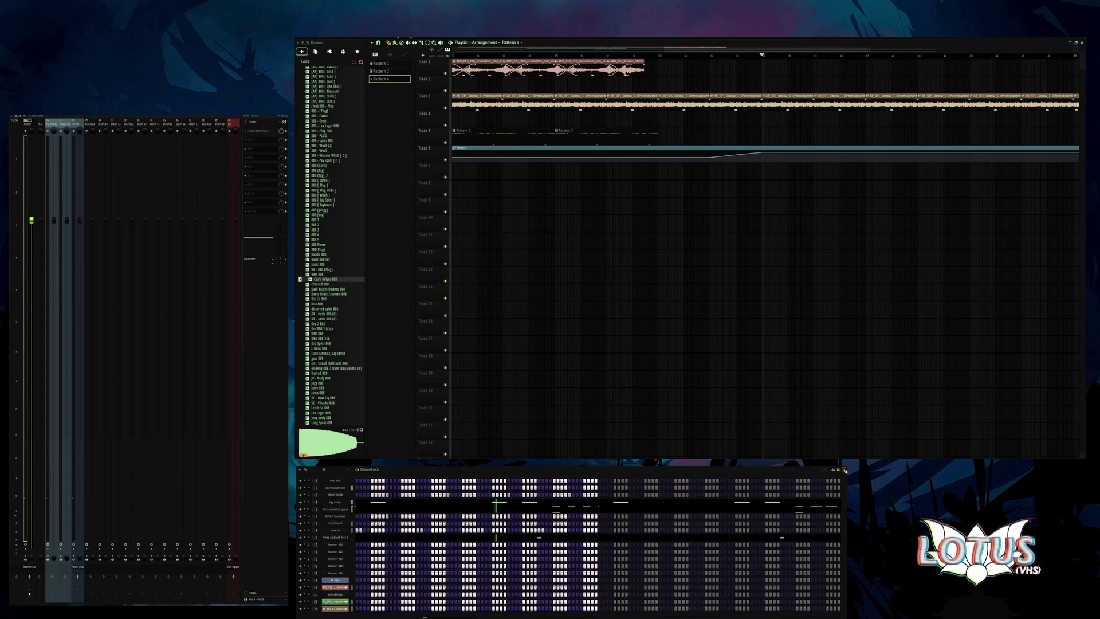
{"action": "scroll", "coordinate": [757, 179], "scroll_direction": "down", "scroll_amount": 1}
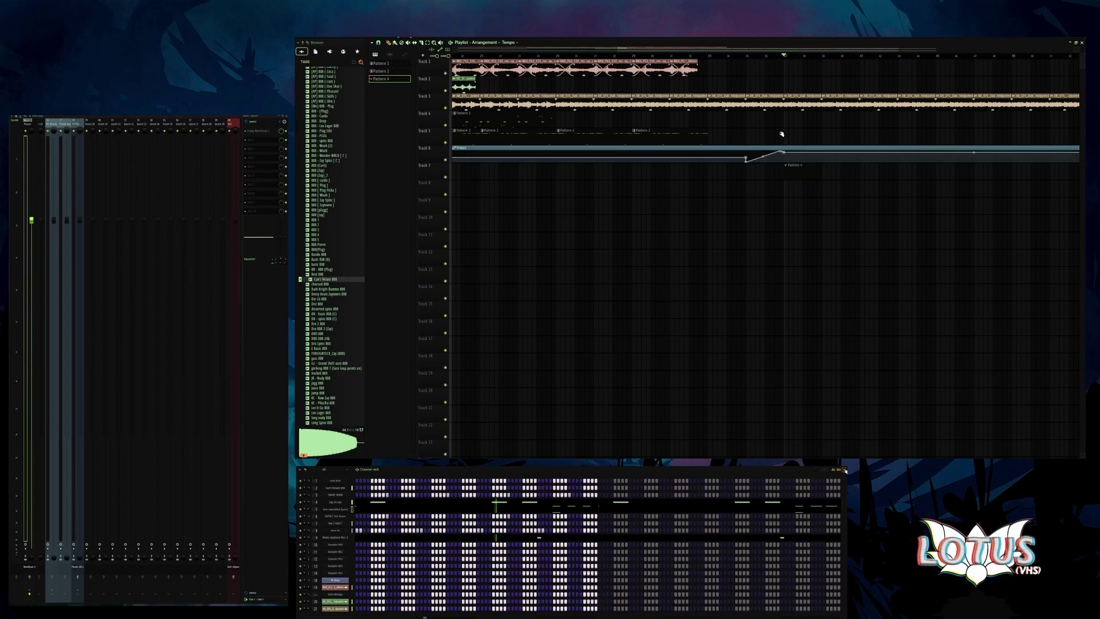
- Try variations of the tempo ramp leading into Track 7's Pattern 4 clip, undoing the unwanted changes
{"action": "key", "text": "ctrl+z"}
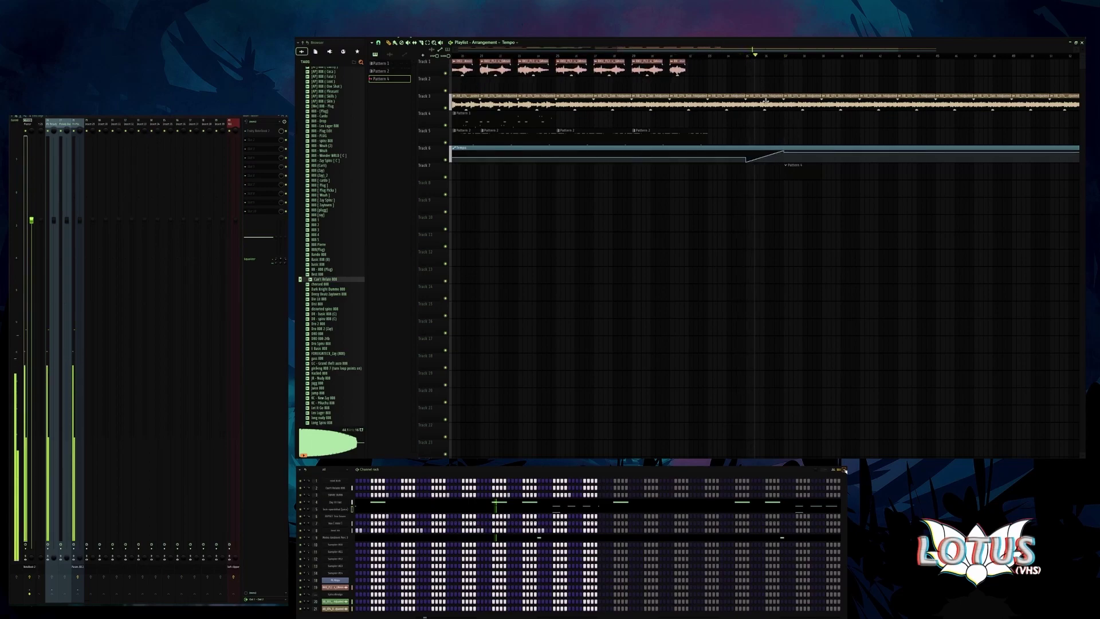
{"action": "key", "text": "ctrl+z"}
{"action": "key", "text": "ctrl+z"}
{"action": "key", "text": "ctrl+z"}
{"action": "key", "text": "ctrl+z"}
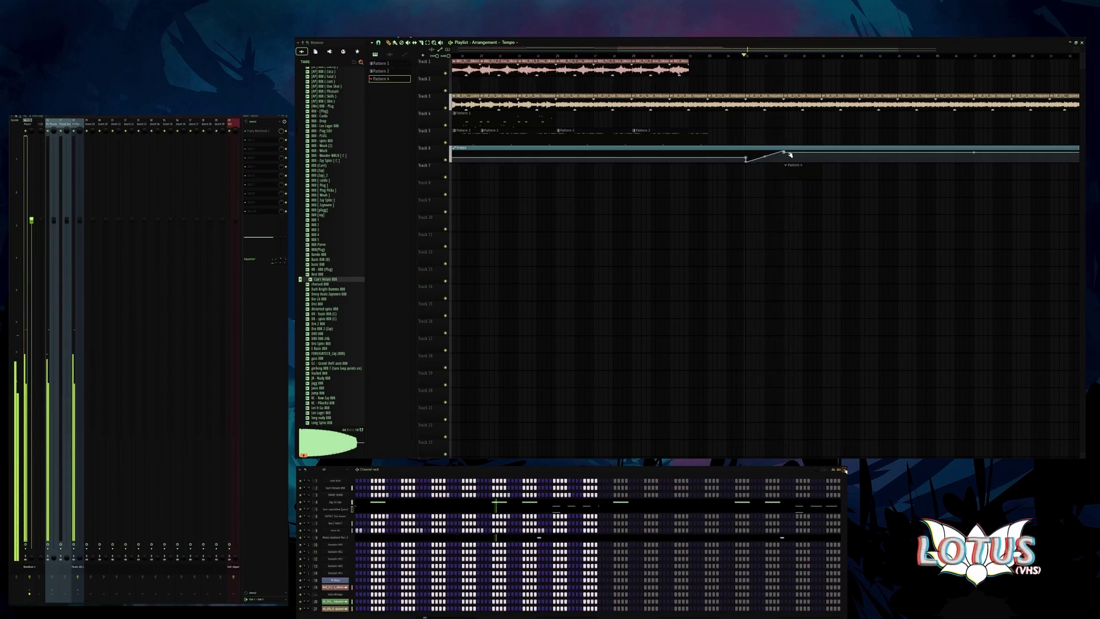
{"action": "scroll", "coordinate": [799, 152], "scroll_direction": "up", "scroll_amount": 4}
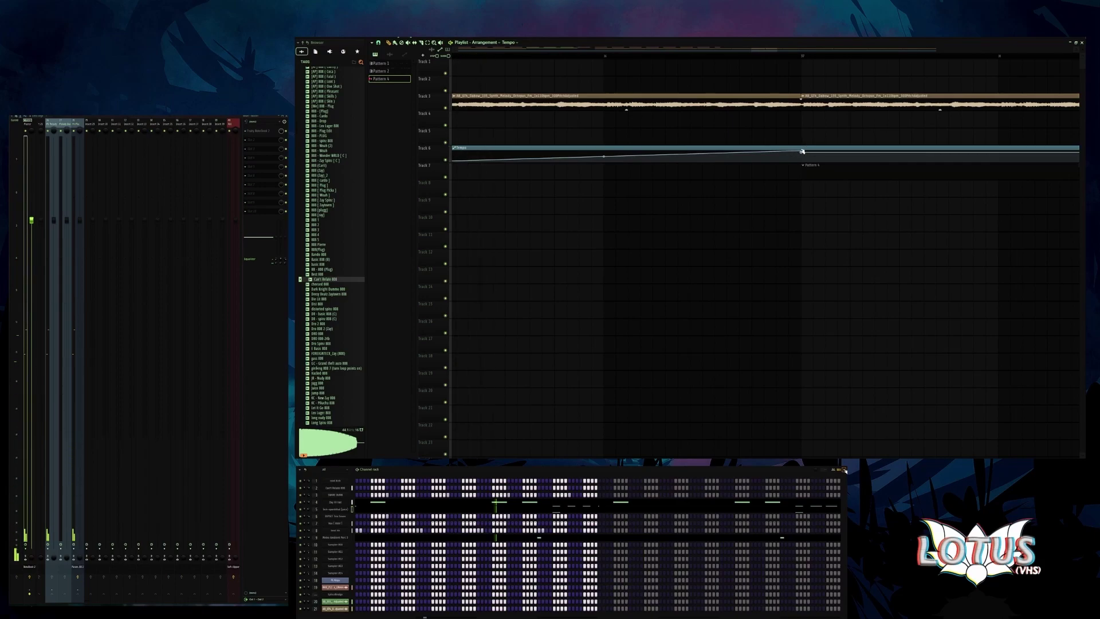
{"action": "key", "text": "ctrl+z"}
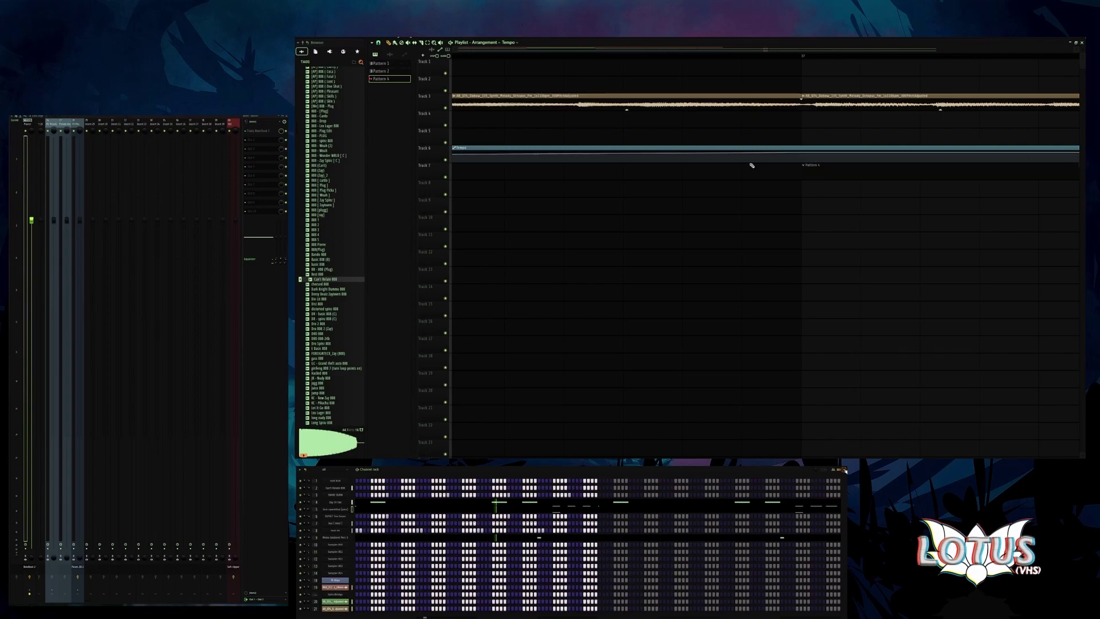
{"action": "key", "text": "ctrl+z"}
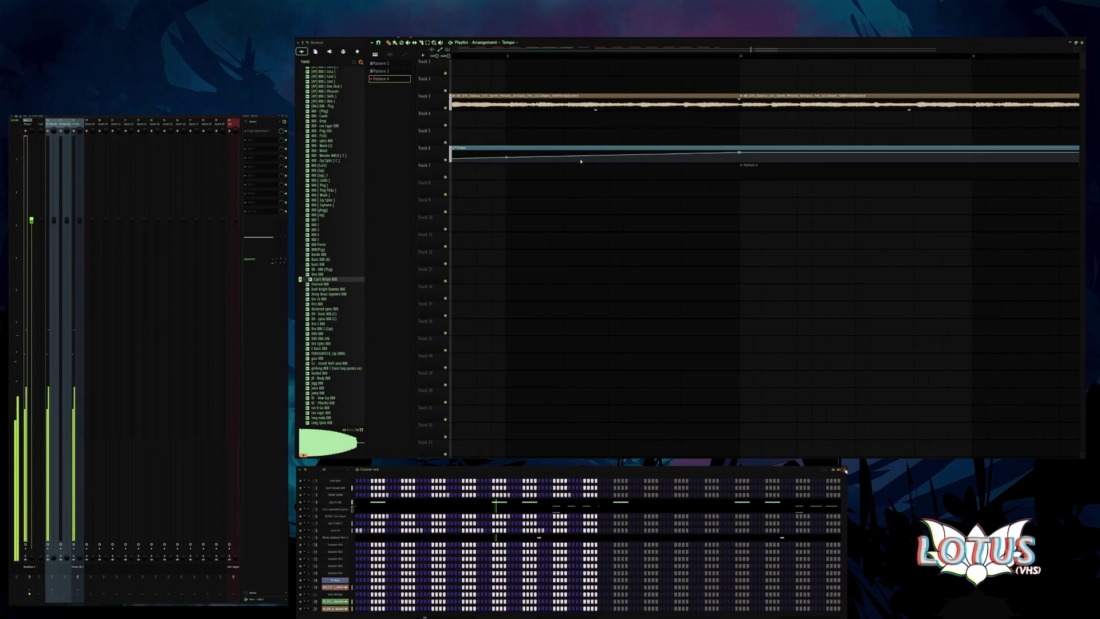
{"action": "key", "text": "ctrl+z"}
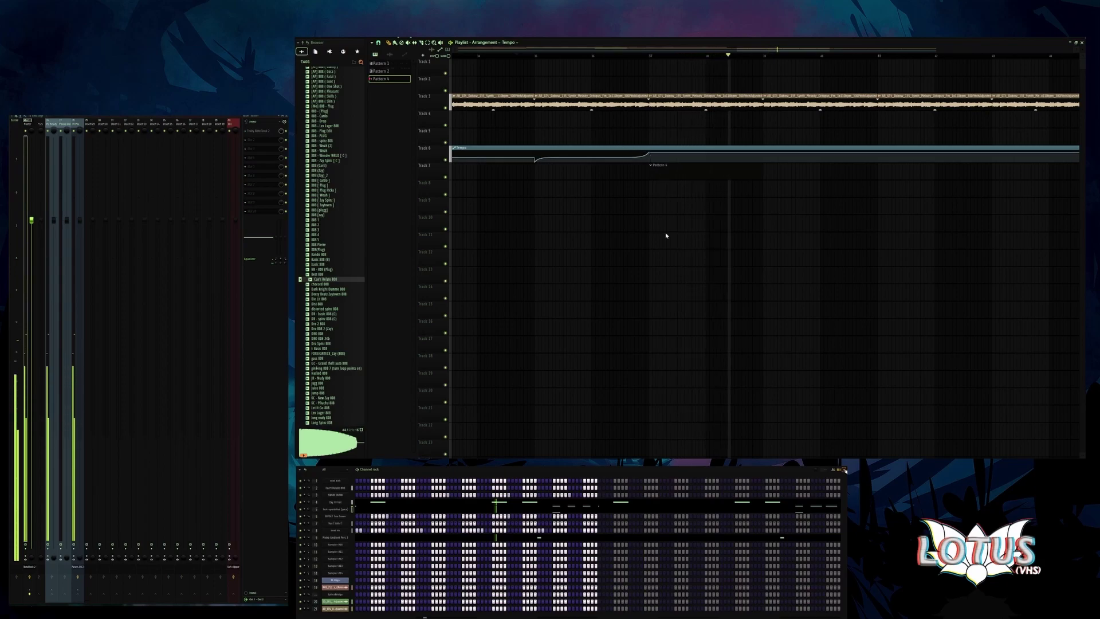
- Shape the tempo ramp before the Pattern 4 clip into a smooth curve with its middle handle and play it back
{"action": "left_click_drag", "start_coordinate": [592, 157], "coordinate": [596, 153]}
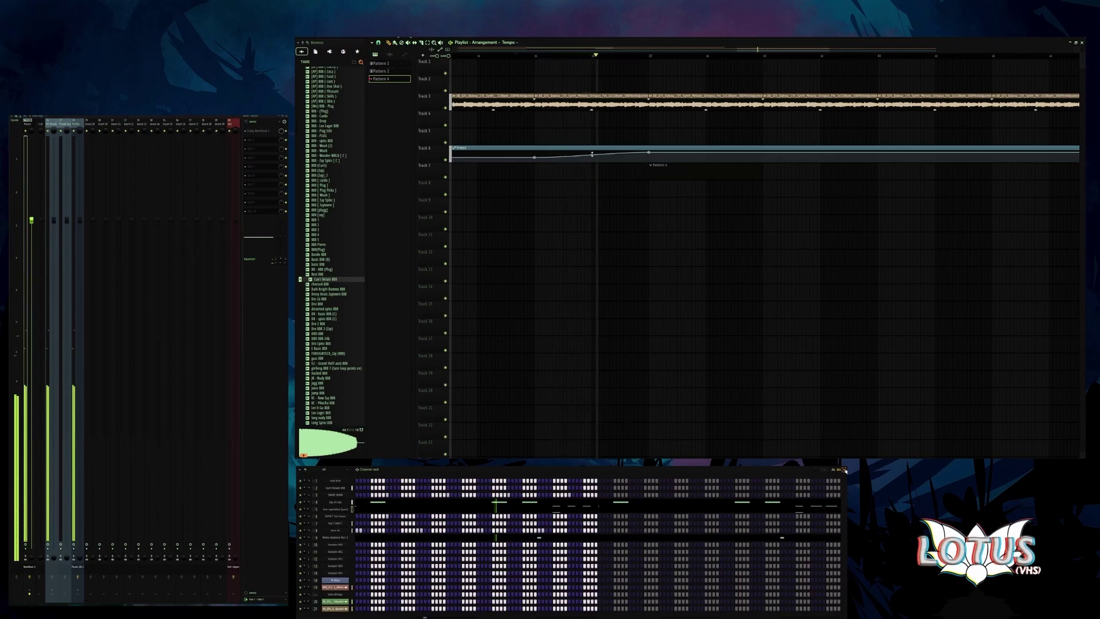
{"action": "scroll", "coordinate": [663, 178], "scroll_direction": "down", "scroll_amount": 3}
{"action": "key", "text": "space"}
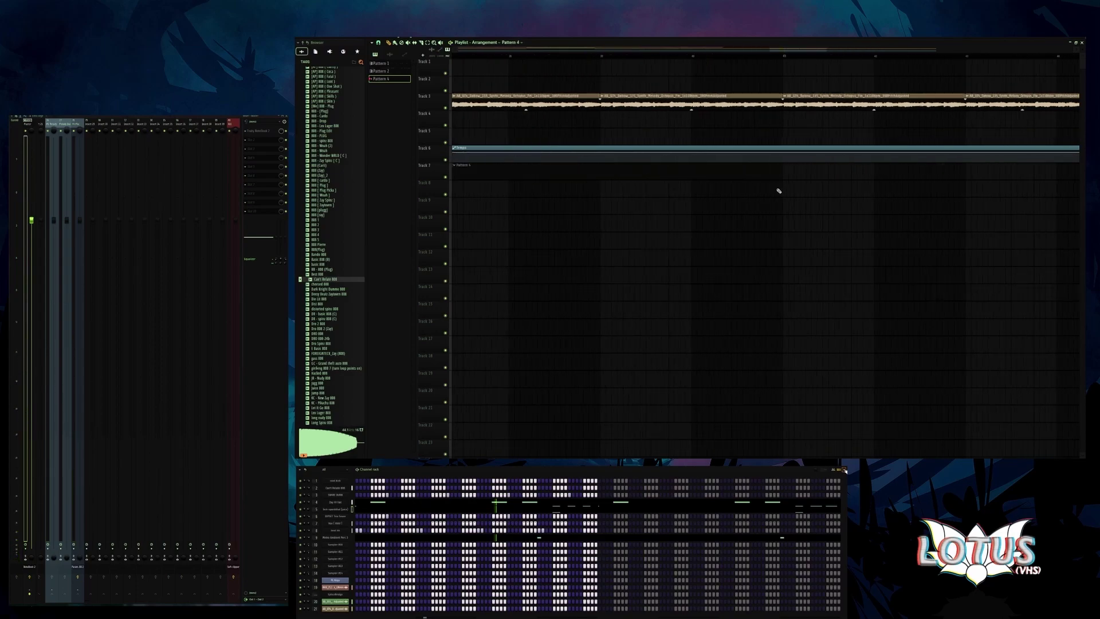
- Repeat Pattern 4 back to back along Track 7 up to the end of the melody clips
{"action": "left_click", "coordinate": [744, 165]}
{"action": "scroll", "coordinate": [744, 165], "scroll_direction": "down", "scroll_amount": 3}
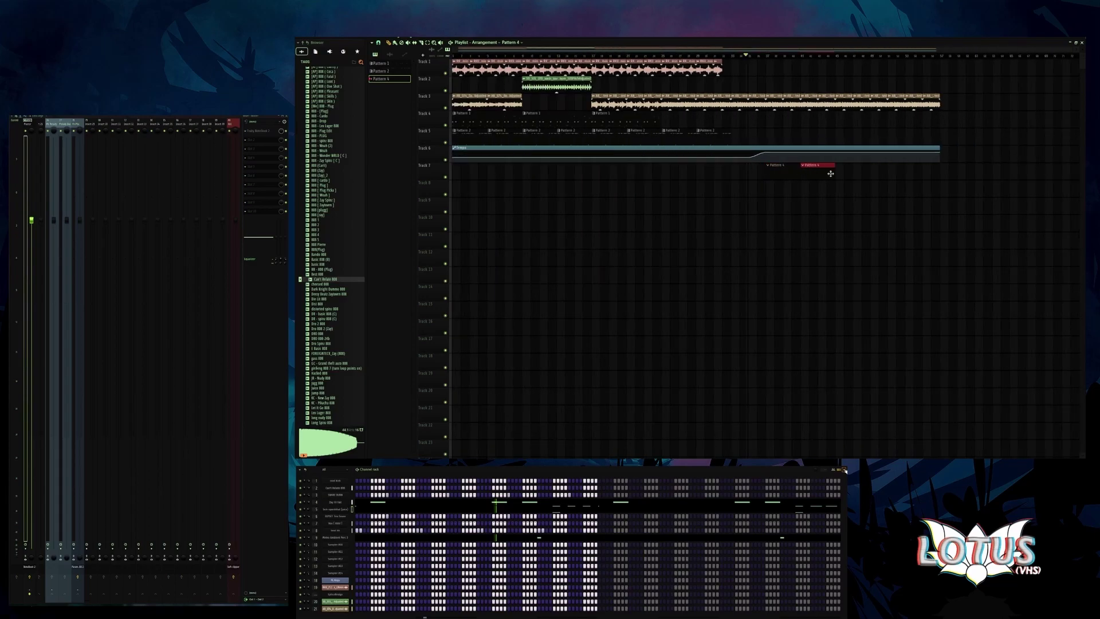
- Select the playlist time range from the first Pattern 4 clip on Track 7 to the end of the arrangement
{"action": "left_click_drag", "start_coordinate": [940, 56], "coordinate": [921, 55]}
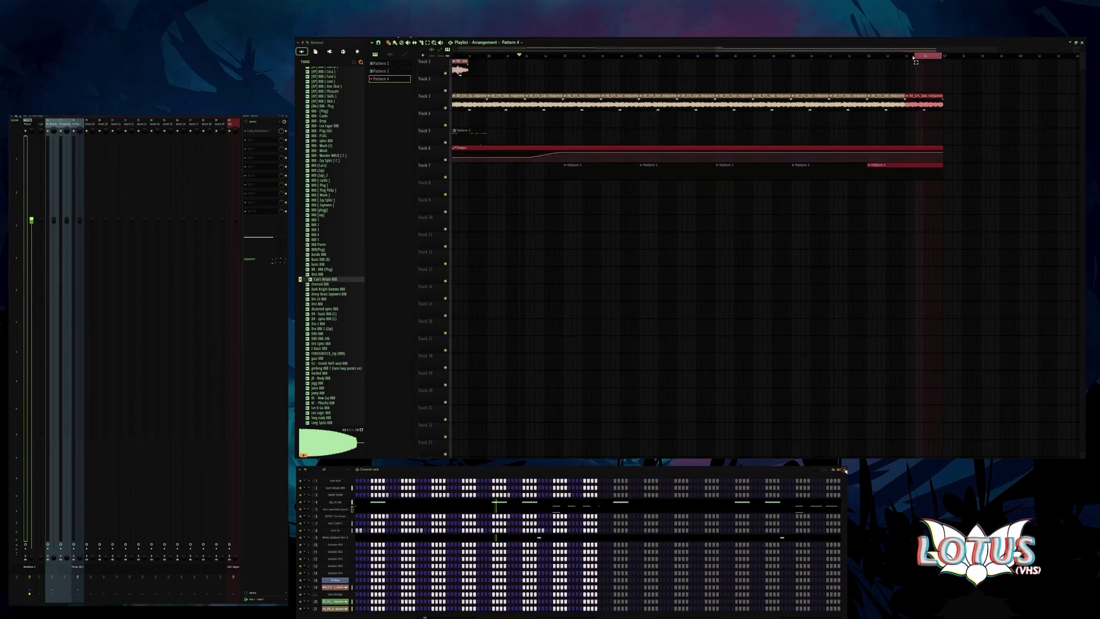
{"action": "scroll", "coordinate": [962, 62], "scroll_direction": "up", "scroll_amount": 5}
{"action": "scroll", "coordinate": [962, 62], "scroll_direction": "down", "scroll_amount": 3}
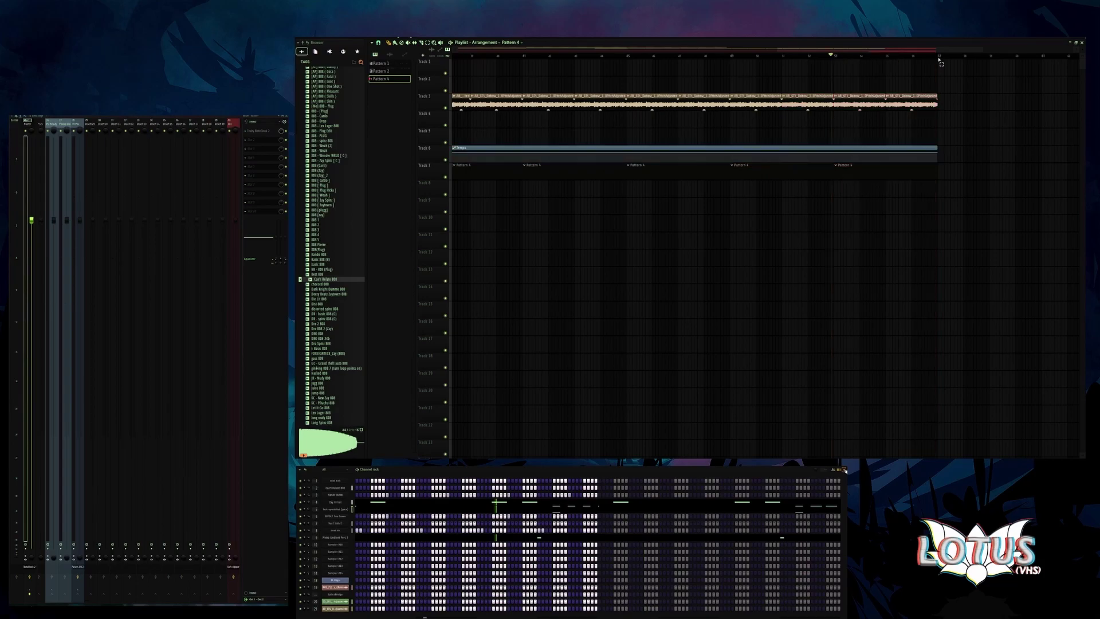
{"action": "scroll", "coordinate": [772, 113], "scroll_direction": "up", "scroll_amount": 4}
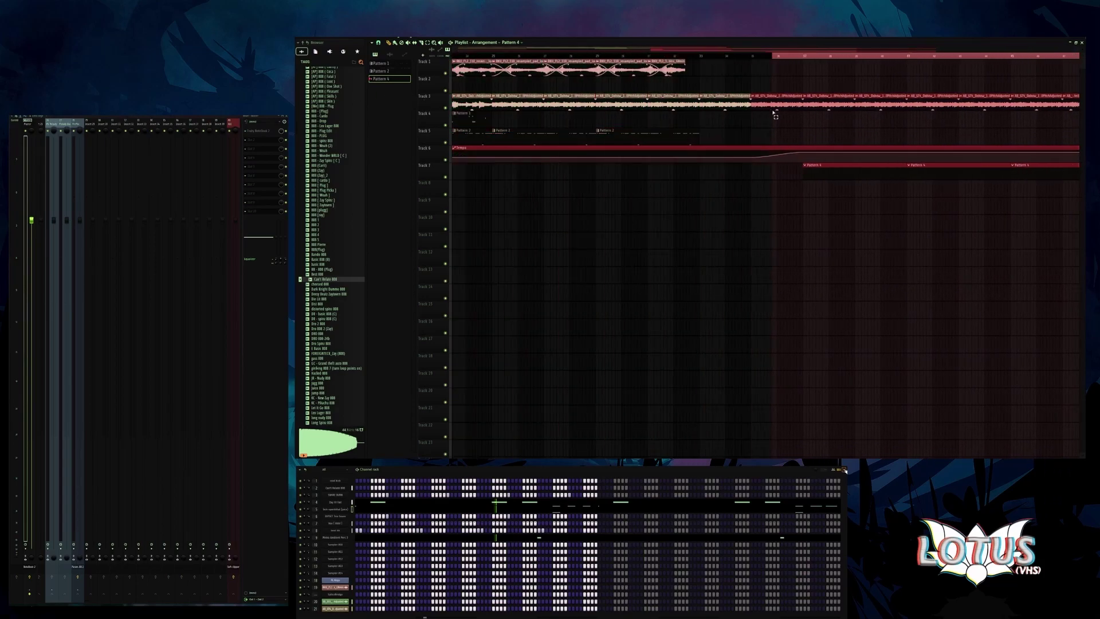
{"action": "scroll", "coordinate": [814, 183], "scroll_direction": "down", "scroll_amount": 4}
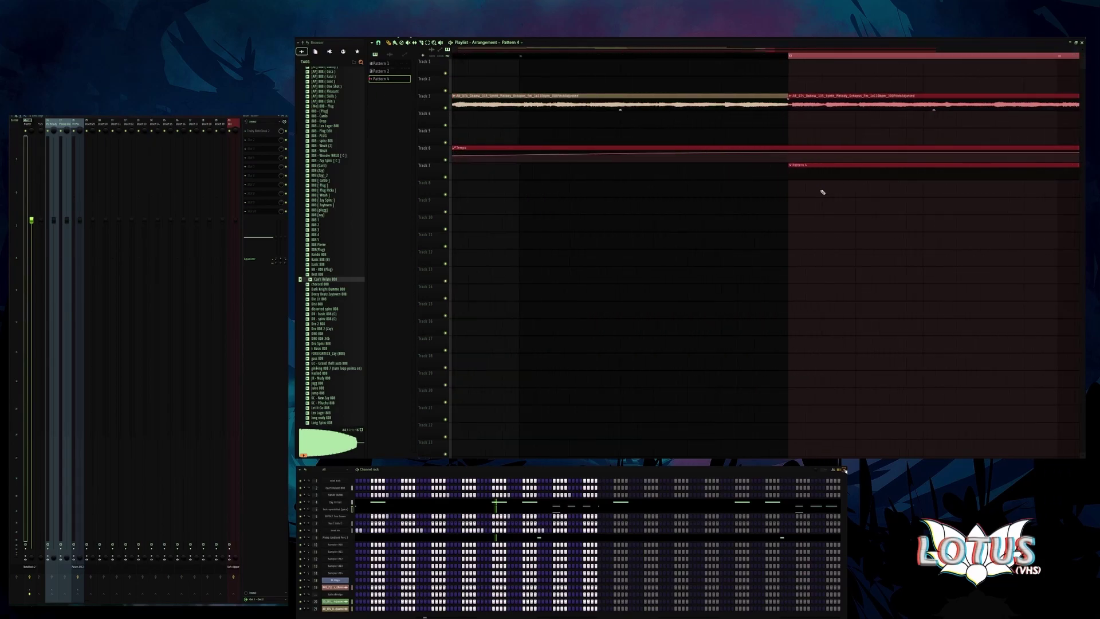
{"action": "scroll", "coordinate": [735, 78], "scroll_direction": "up", "scroll_amount": 1}
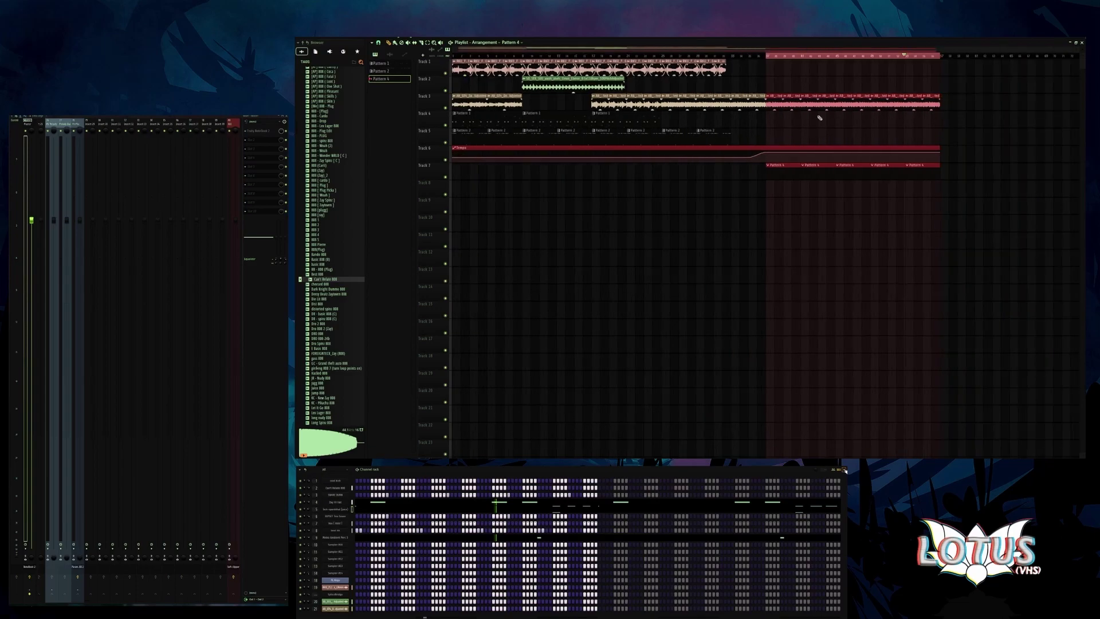
- Deselect the clips and play the tempo ramp into the selected time range
{"action": "key", "text": "space"}
{"action": "left_click", "coordinate": [979, 142]}
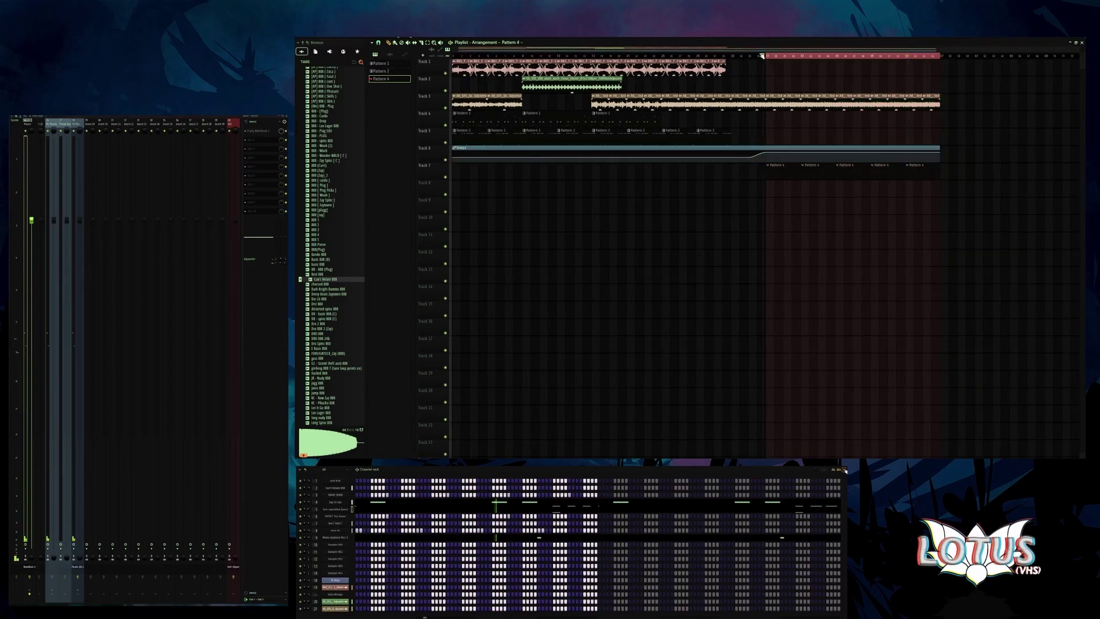
{"action": "scroll", "coordinate": [768, 59], "scroll_direction": "up", "scroll_amount": 3}
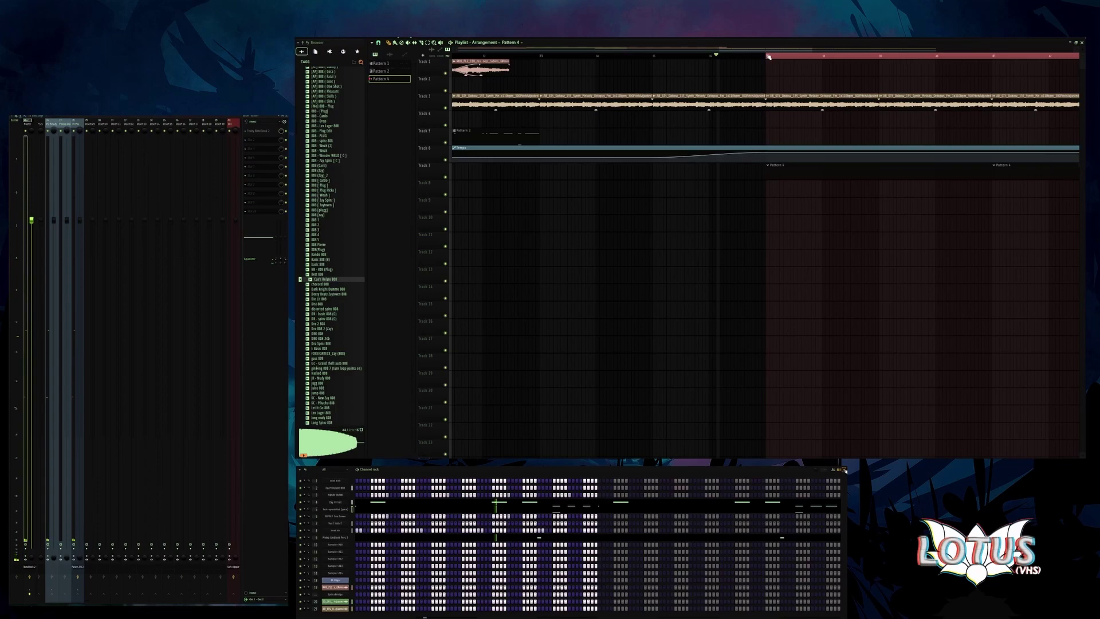
{"action": "scroll", "coordinate": [770, 55], "scroll_direction": "down", "scroll_amount": 5}
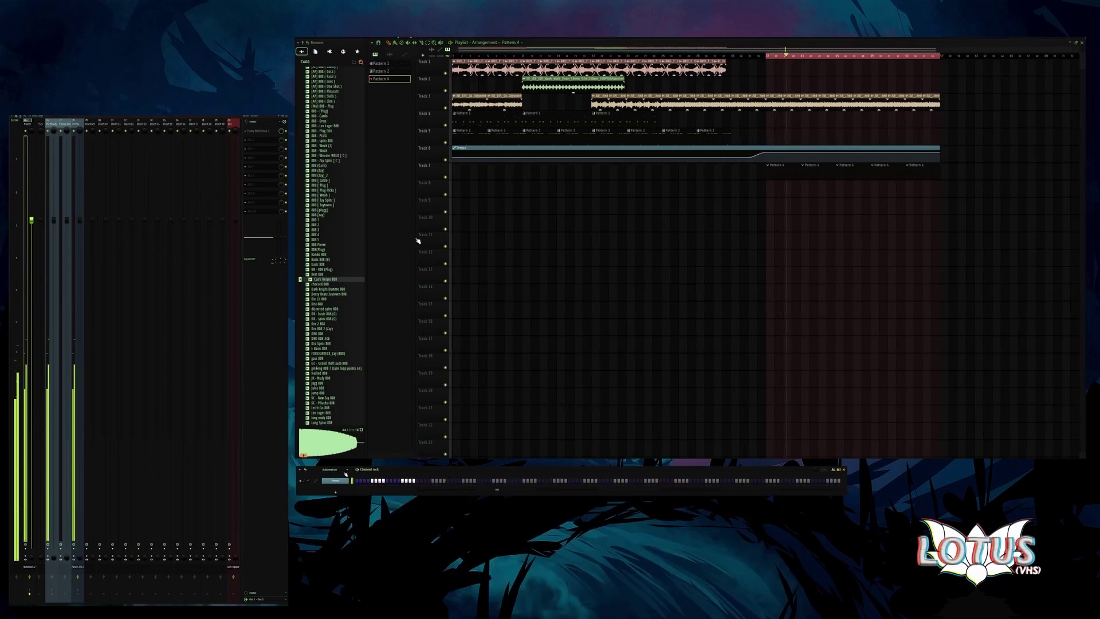
- Place a cool kick hit at the start of Pattern 4 and open that channel's piano roll
{"action": "scroll", "coordinate": [339, 471], "scroll_direction": "down", "scroll_amount": 1}
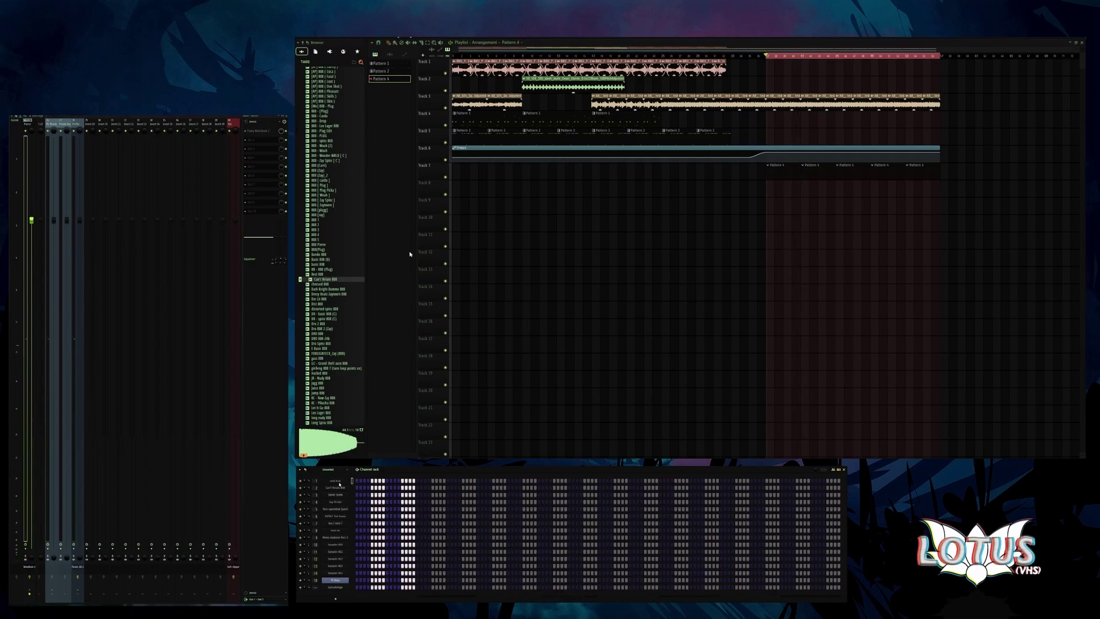
{"action": "key", "text": "F7"}
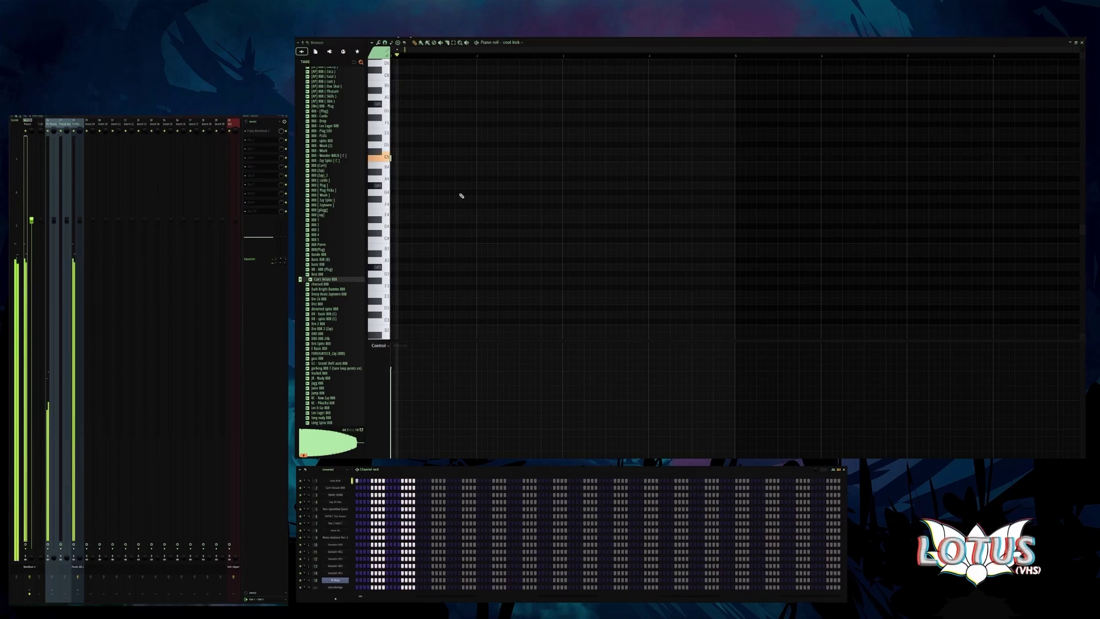
{"action": "left_click", "coordinate": [425, 157]}
{"action": "right_click", "coordinate": [426, 158]}
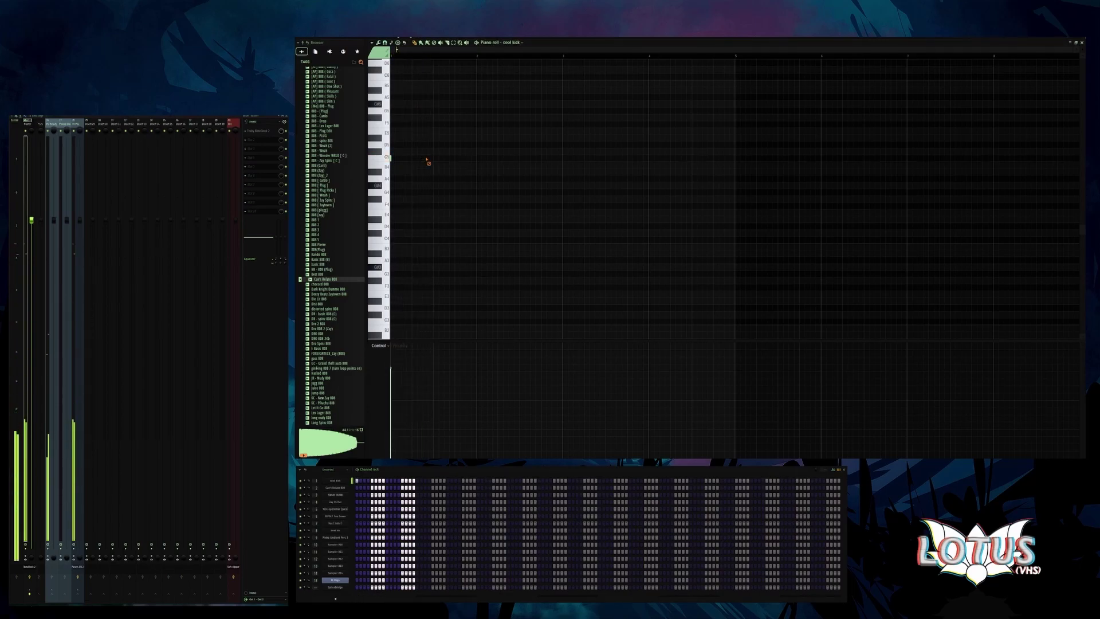
{"action": "key", "text": "space"}
- Add four more C5 kick notes across the first two bars, then duplicate the two-bar phrase after itself
{"action": "left_click", "coordinate": [423, 159]}
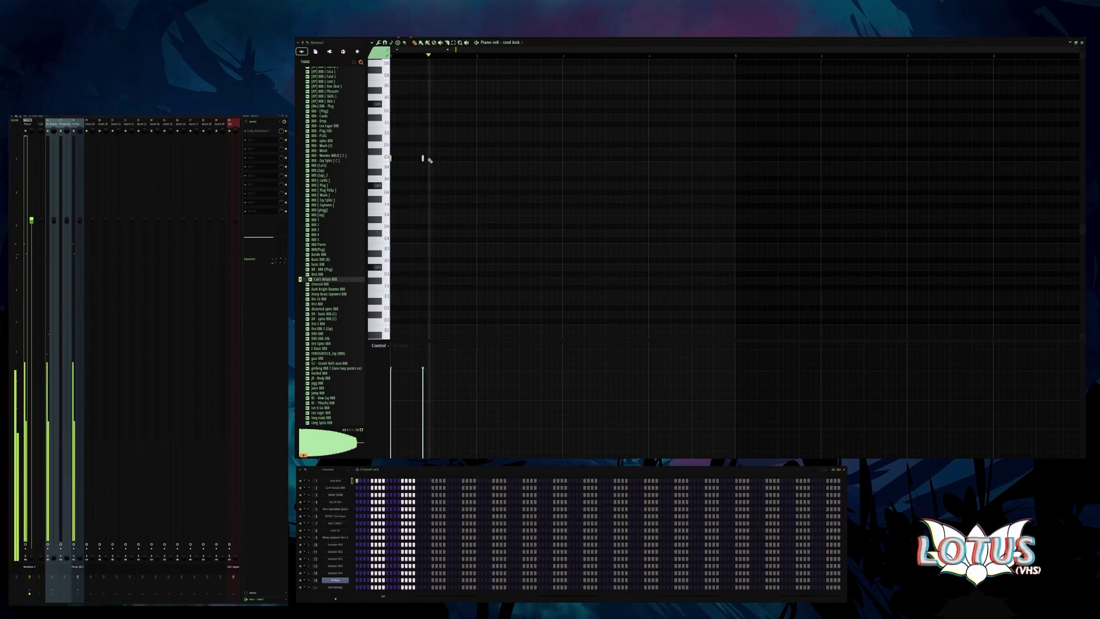
{"action": "left_click", "coordinate": [498, 158]}
{"action": "left_click", "coordinate": [530, 158]}
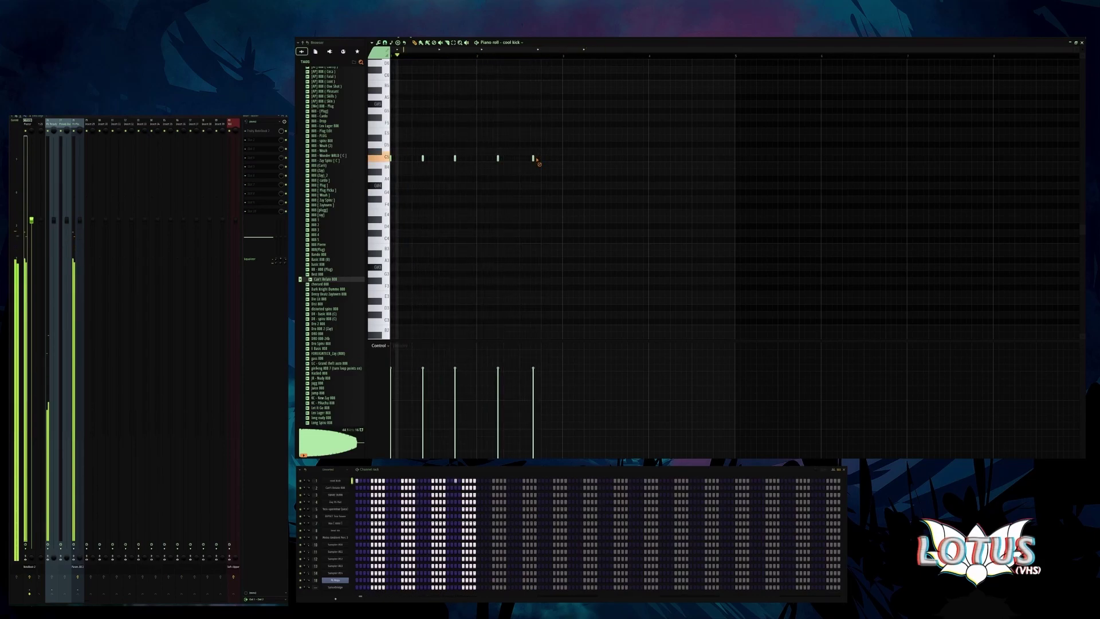
{"action": "left_click_drag", "start_coordinate": [560, 168], "coordinate": [362, 154]}
{"action": "key", "text": "ctrl+b"}
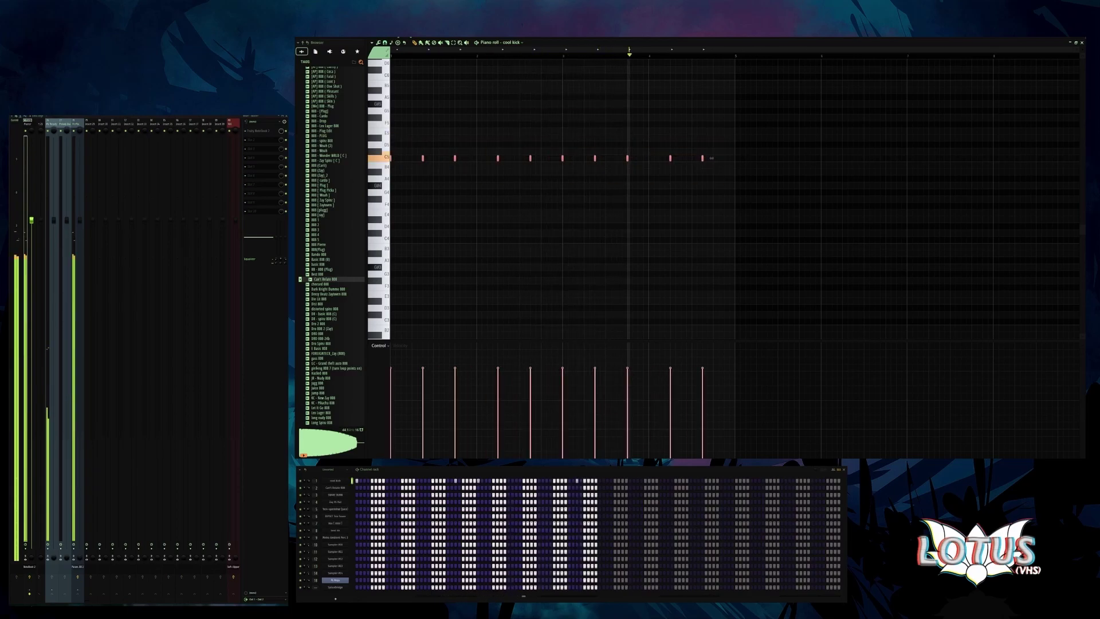
- Duplicate the existing cool kick C5 phrase directly after itself, undoing the first duplication before repeating it
{"action": "key", "text": "ctrl+a"}
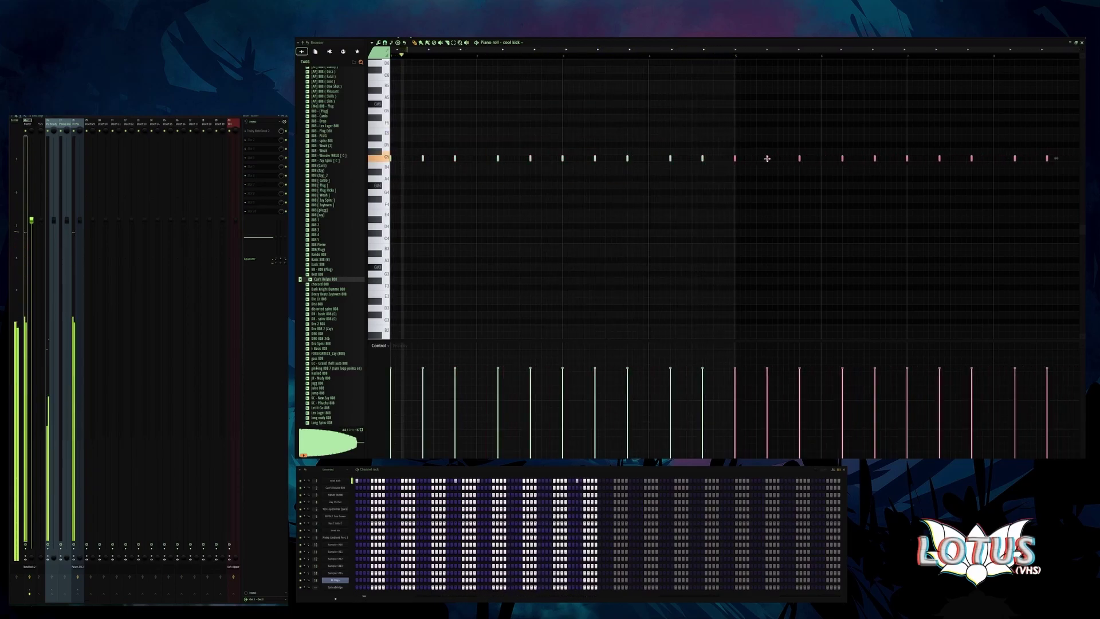
{"action": "key", "text": "ctrl+z"}
{"action": "key", "text": "ctrl+z"}
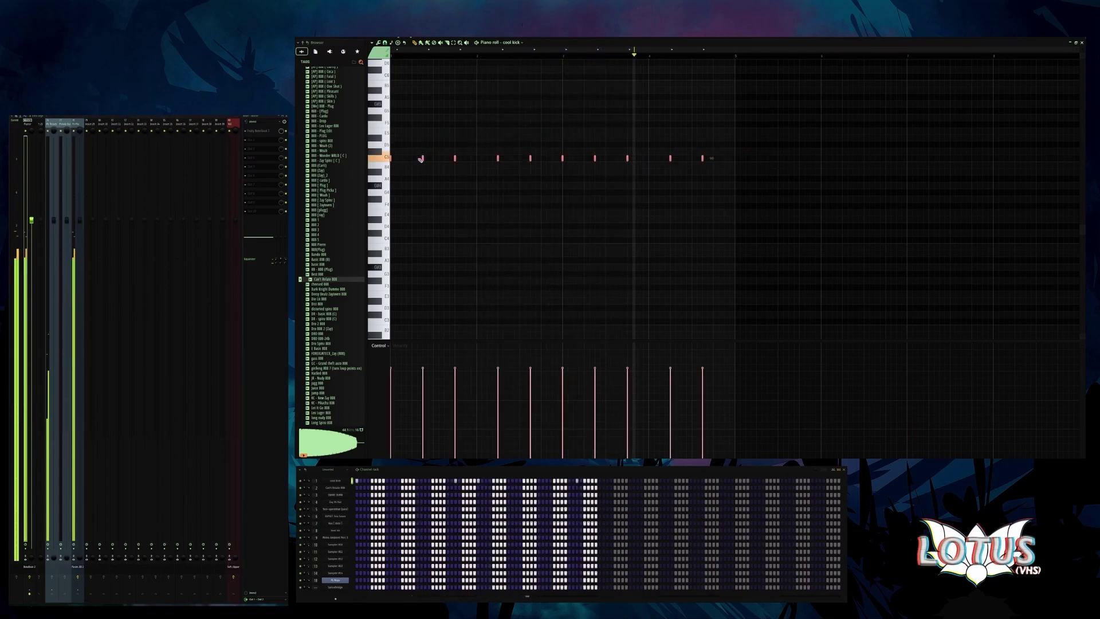
{"action": "key", "text": "ctrl+b"}
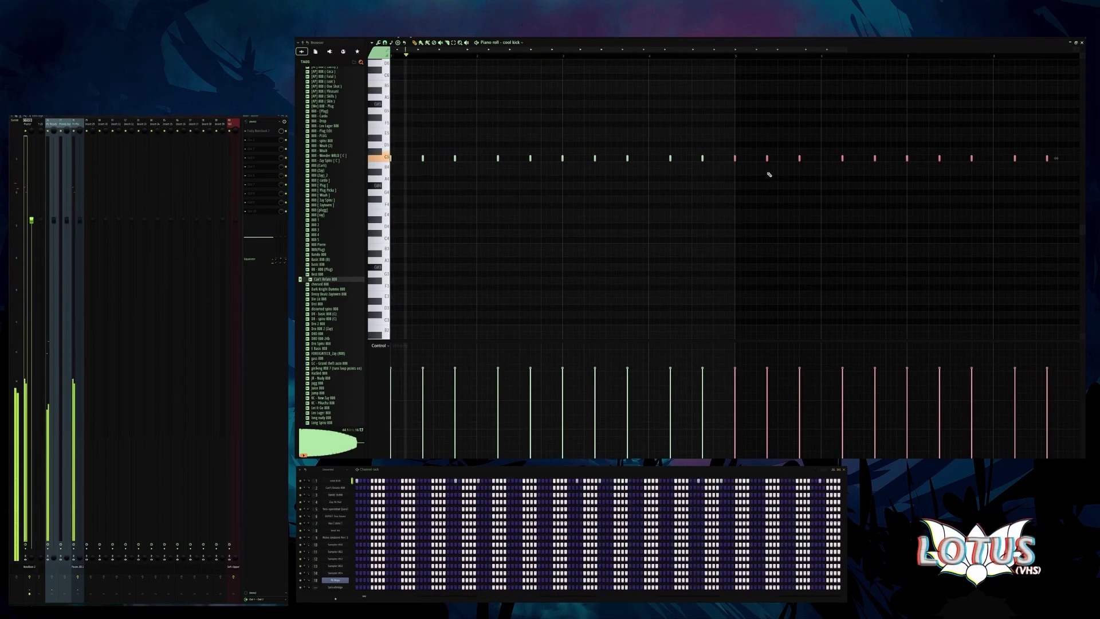
- Extend the three Pattern 4 clips on Track 7 to the full pattern length so they play back to back
{"action": "key", "text": "F5"}
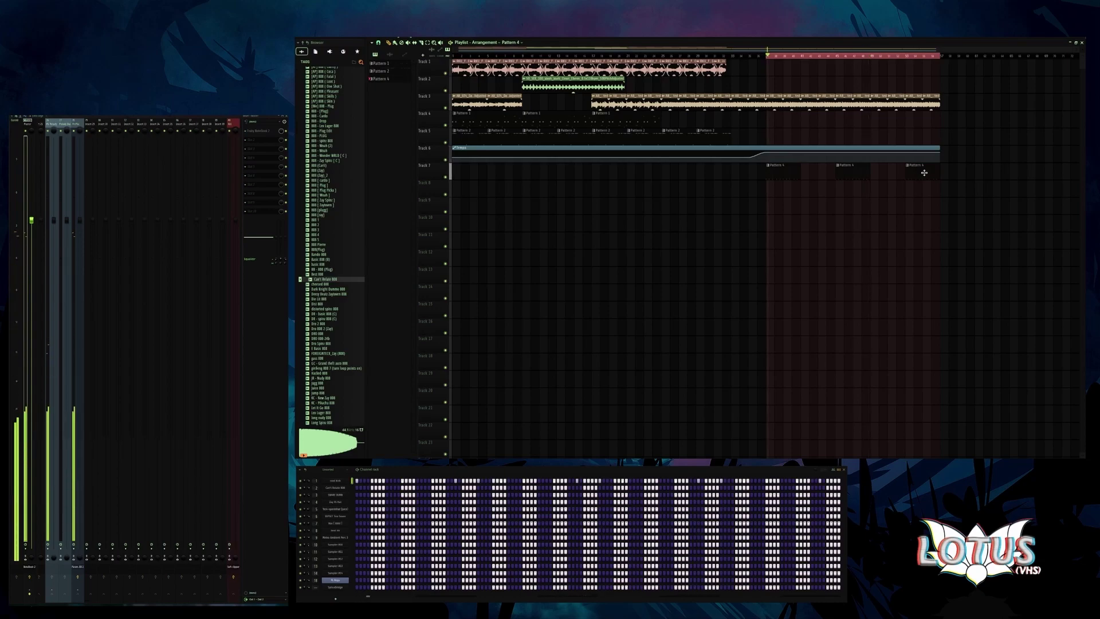
{"action": "scroll", "coordinate": [798, 183], "scroll_direction": "up", "scroll_amount": 3}
{"action": "left_click_drag", "start_coordinate": [805, 175], "coordinate": [884, 186]}
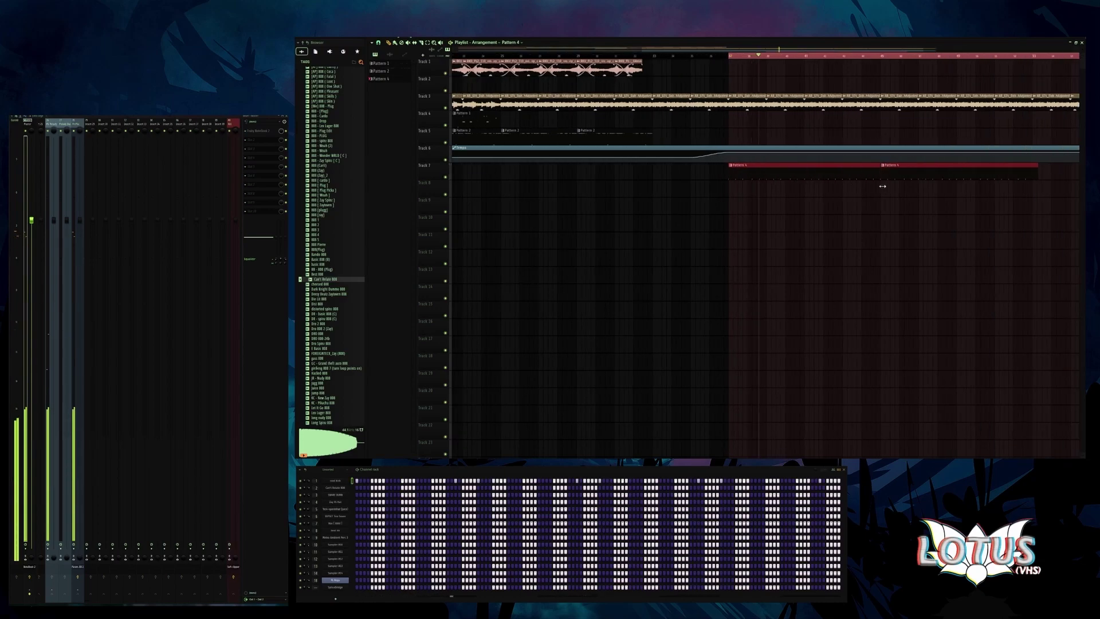
{"action": "scroll", "coordinate": [878, 185], "scroll_direction": "down", "scroll_amount": 3}
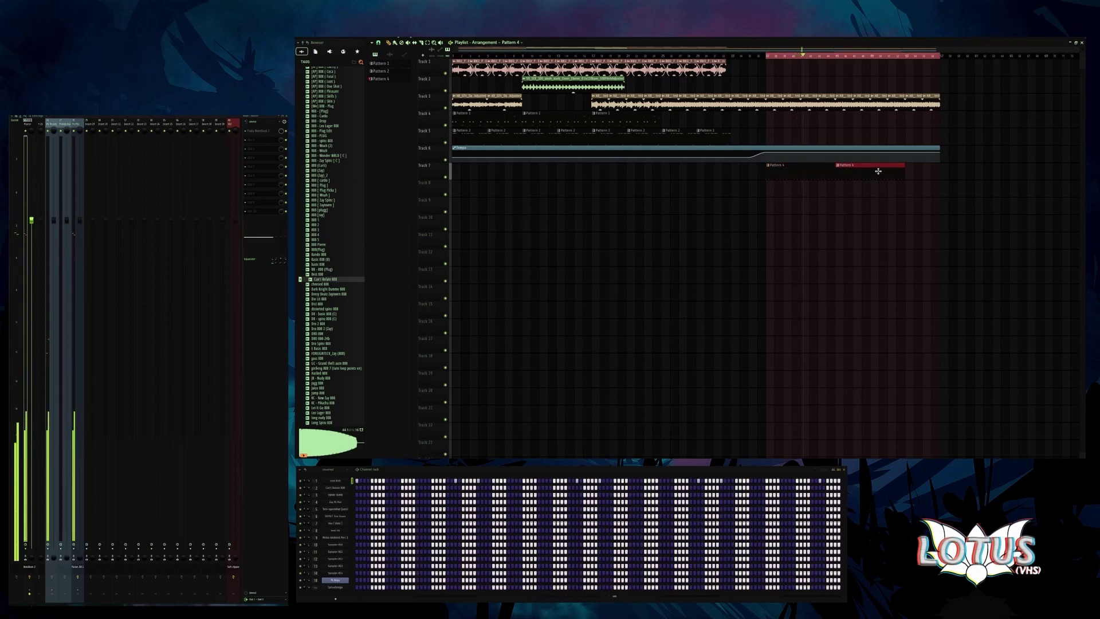
{"action": "scroll", "coordinate": [890, 188], "scroll_direction": "up", "scroll_amount": 3}
{"action": "key", "text": "ctrl+b"}
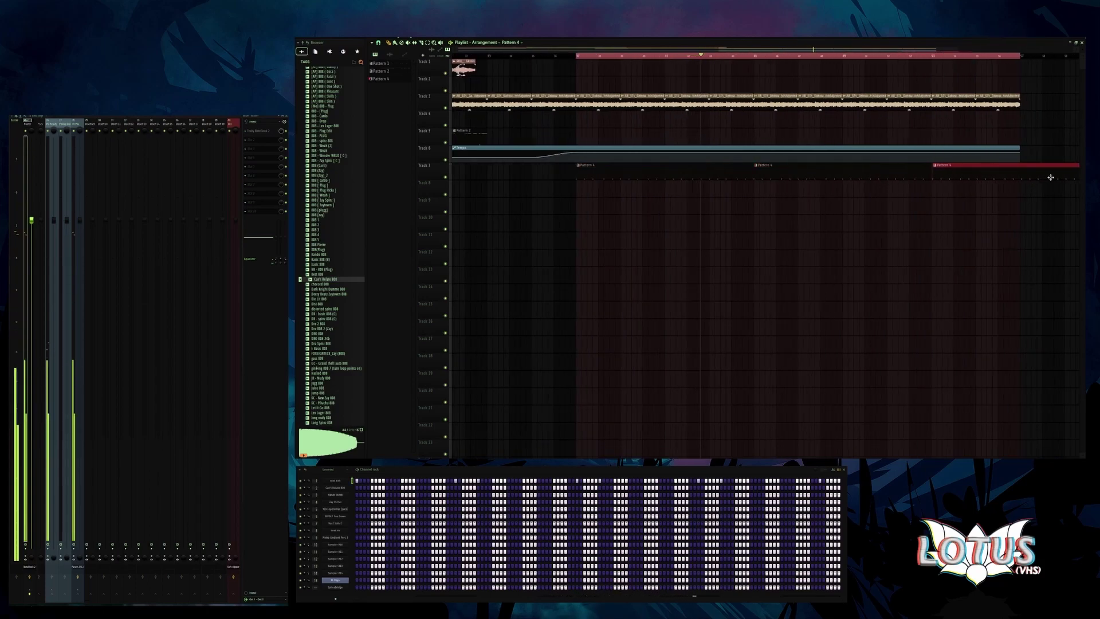
- Extend the Tempo automation clip on Track 6 to the end of the last Pattern 4 clip
{"action": "left_click", "coordinate": [1027, 119]}
{"action": "scroll", "coordinate": [1008, 137], "scroll_direction": "up", "scroll_amount": 2}
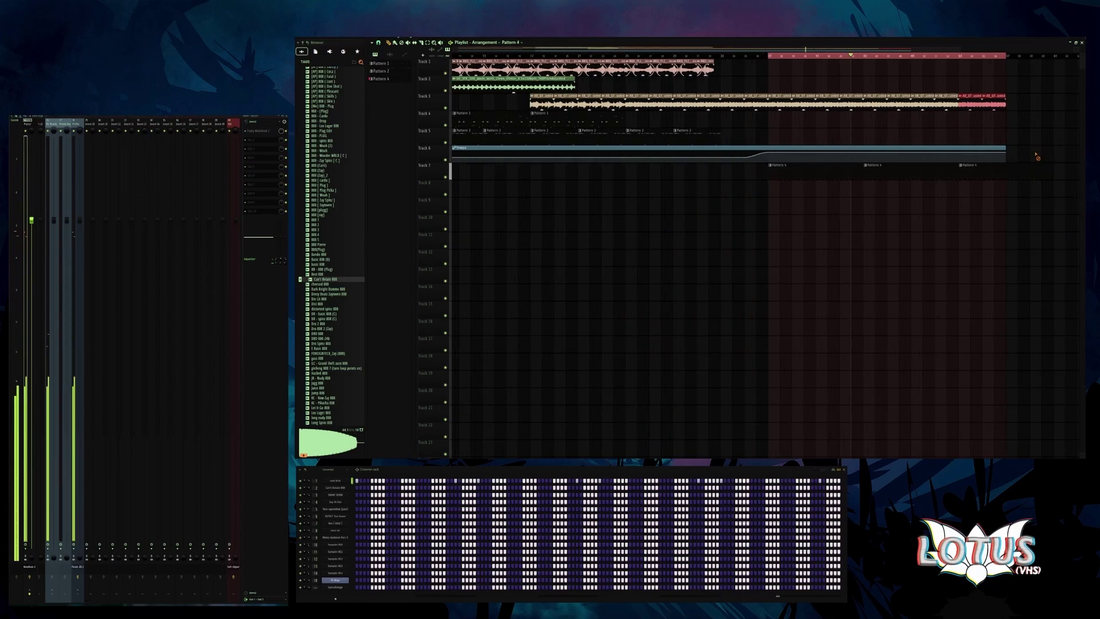
{"action": "scroll", "coordinate": [1004, 155], "scroll_direction": "down", "scroll_amount": 3}
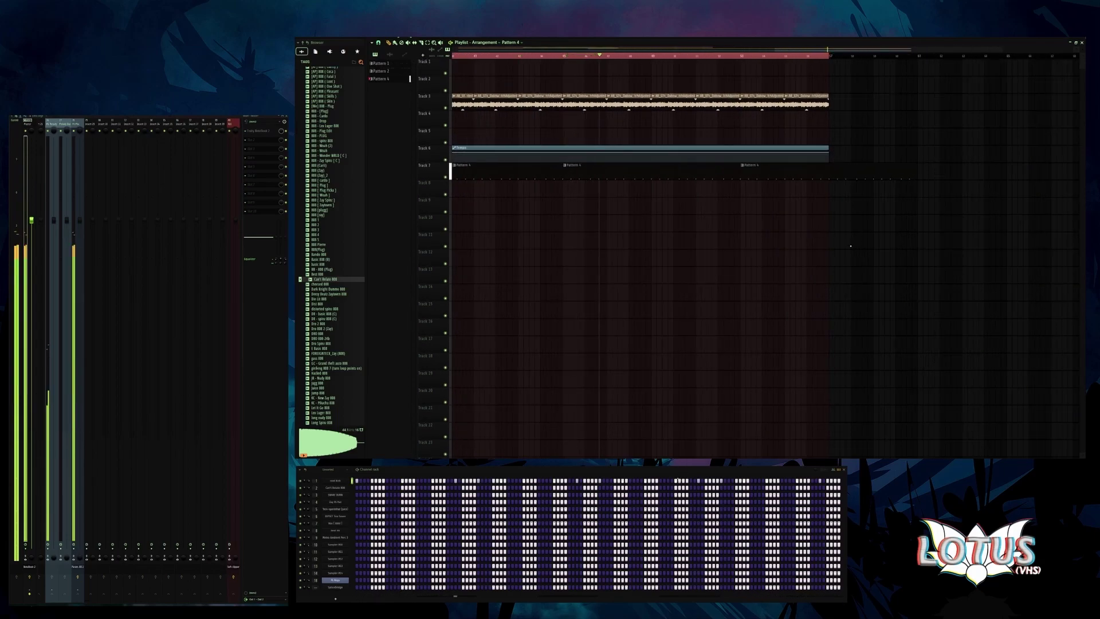
{"action": "scroll", "coordinate": [915, 149], "scroll_direction": "up", "scroll_amount": 3}
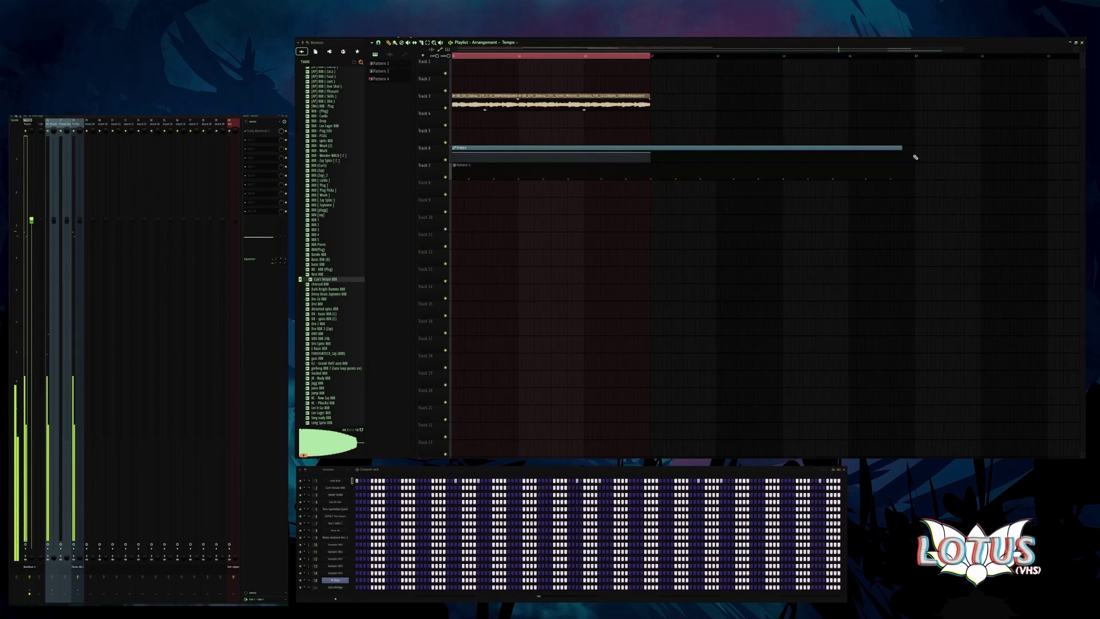
{"action": "left_click_drag", "start_coordinate": [651, 153], "coordinate": [916, 156]}
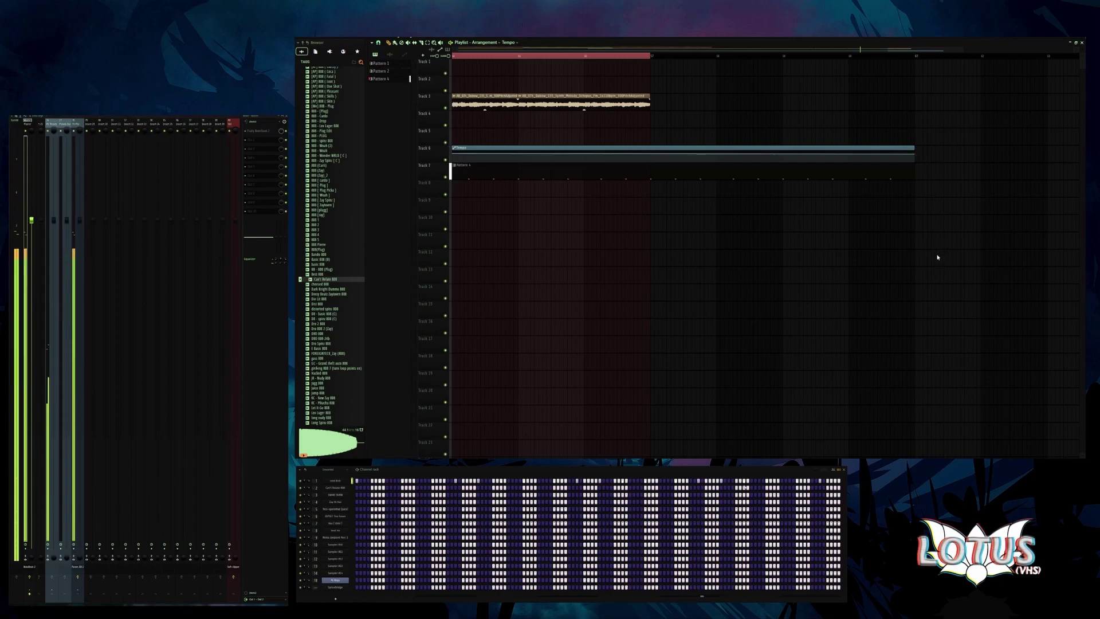
- Select the Track 3 melody loops above the last Pattern 4 clip and duplicate them to that clip's end
{"action": "scroll", "coordinate": [723, 115], "scroll_direction": "down", "scroll_amount": 3}
{"action": "key", "text": "ctrl+b"}
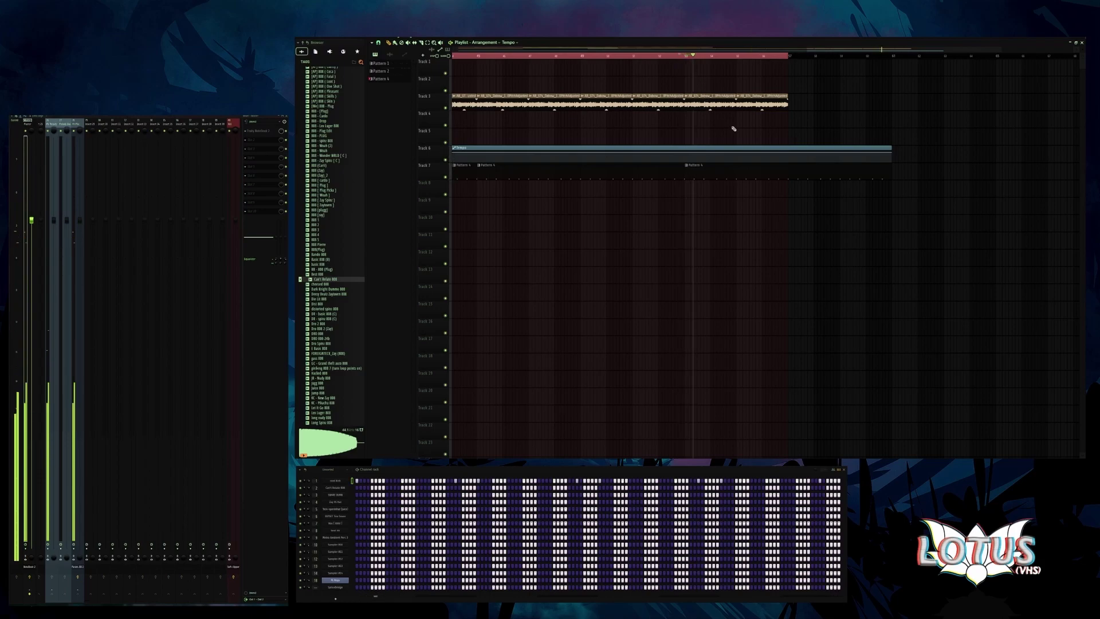
{"action": "left_click_drag", "start_coordinate": [810, 121], "coordinate": [697, 95]}
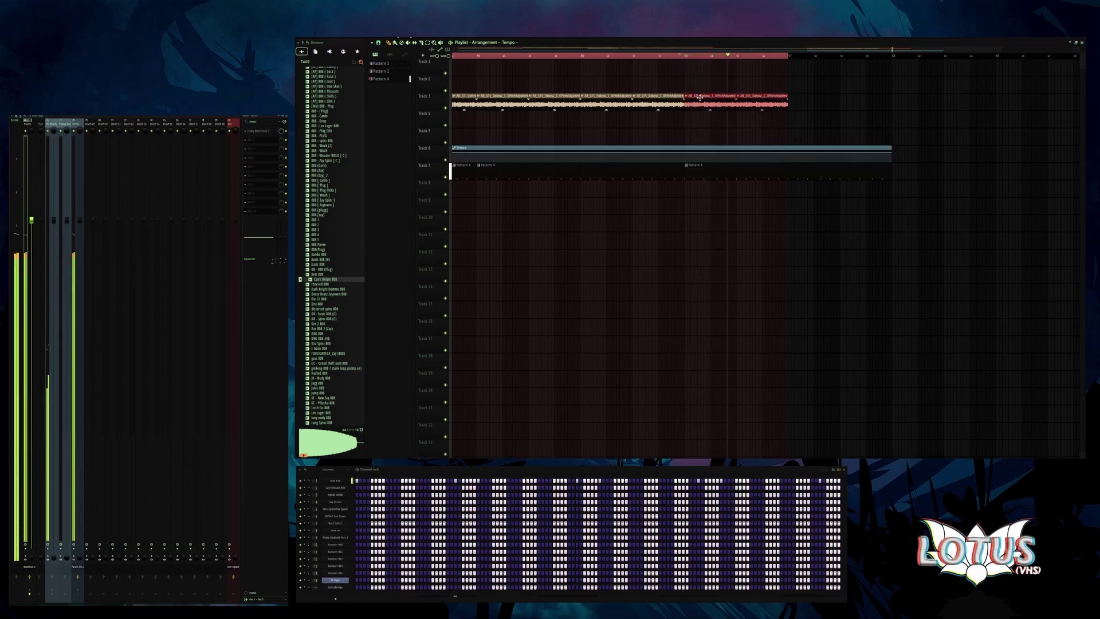
{"action": "key", "text": "ctrl+b"}
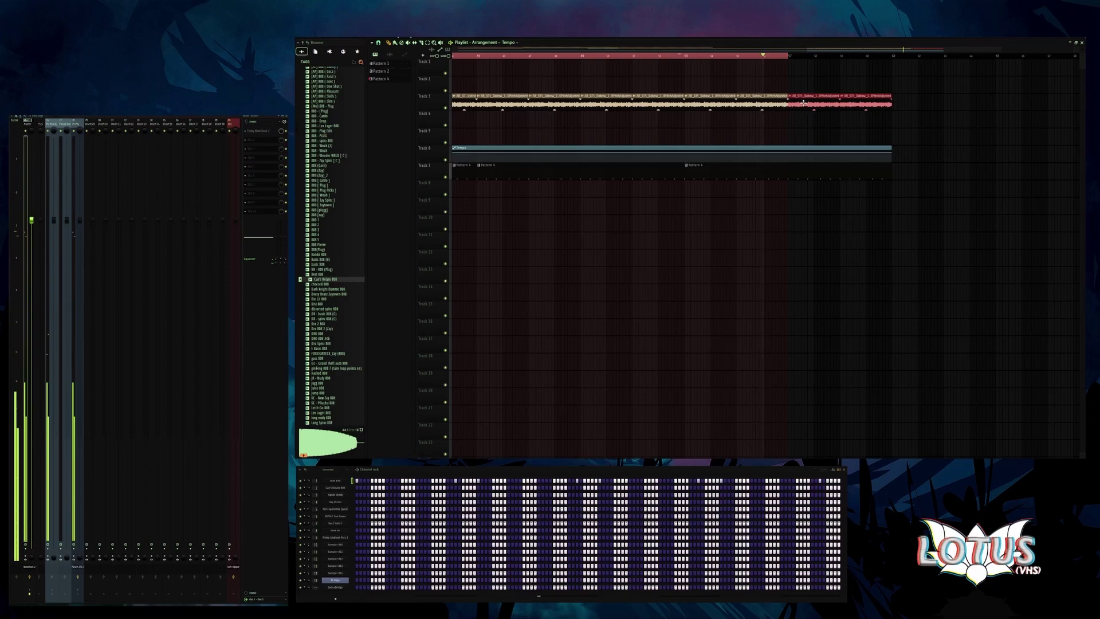
- Try slicing a short tail off the first Track 3 melody loop in the Pattern 4 section, leaving a gap
{"action": "scroll", "coordinate": [762, 86], "scroll_direction": "up", "scroll_amount": 3}
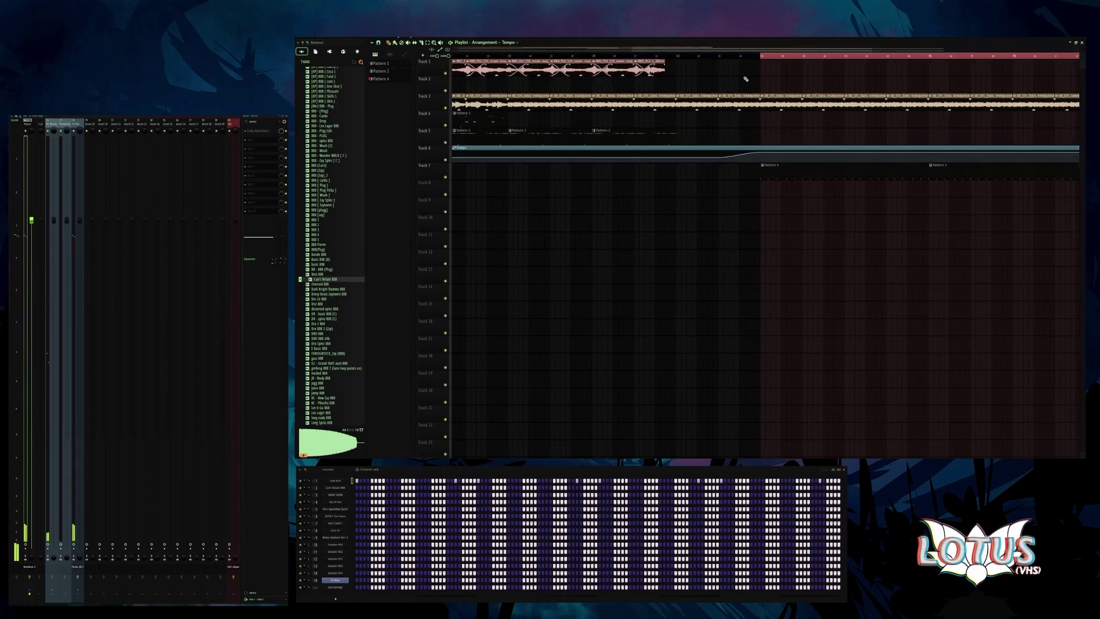
{"action": "scroll", "coordinate": [761, 59], "scroll_direction": "up", "scroll_amount": 3}
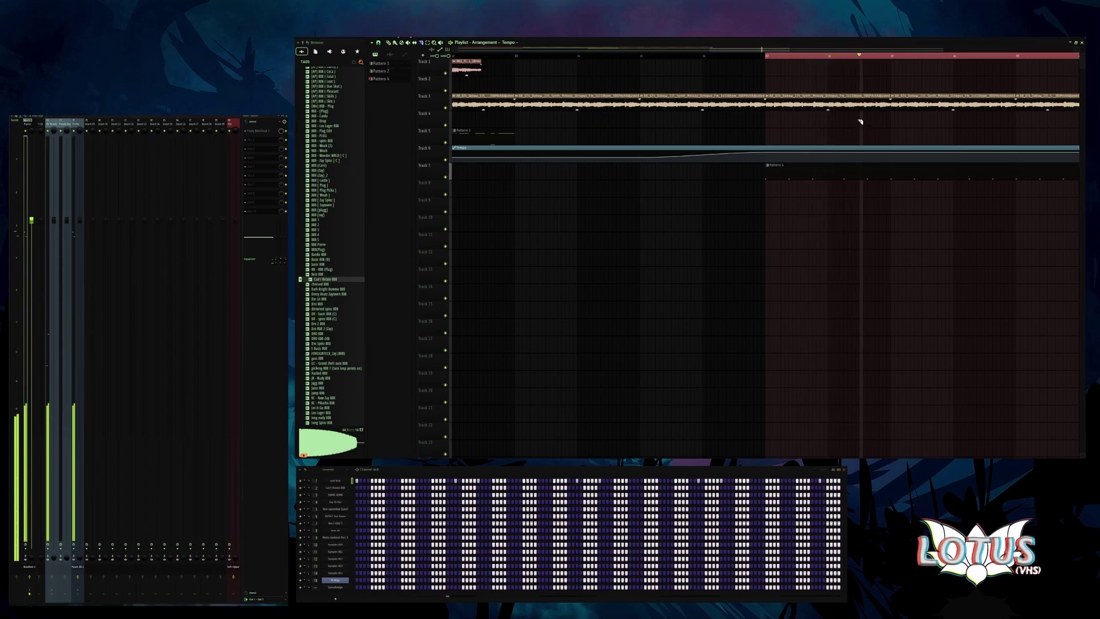
{"action": "scroll", "coordinate": [911, 112], "scroll_direction": "up", "scroll_amount": 3}
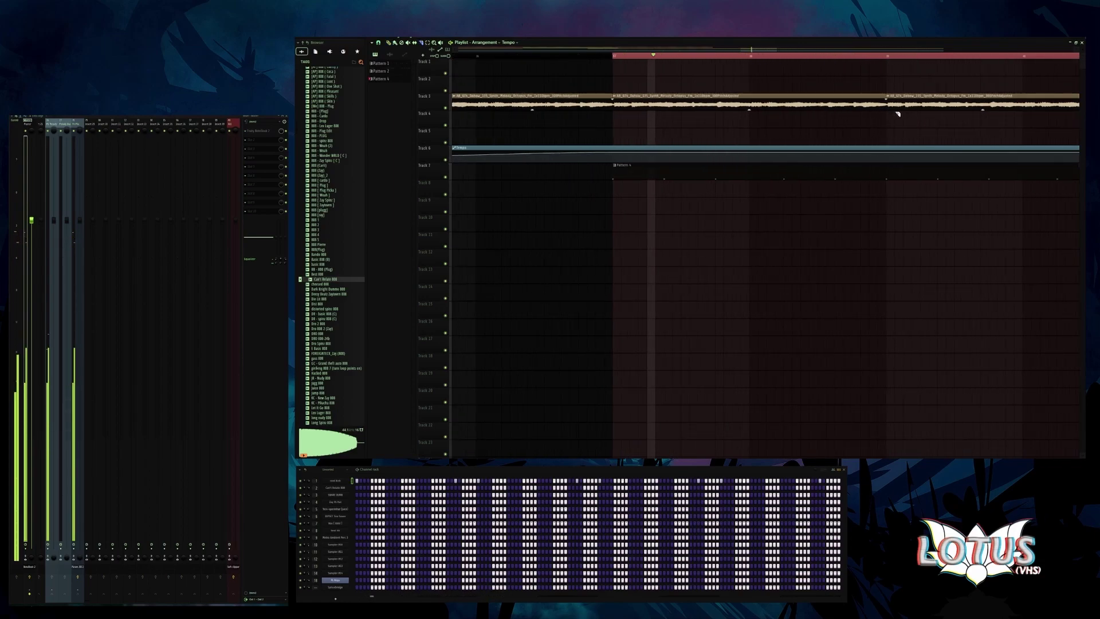
{"action": "left_click_drag", "start_coordinate": [886, 104], "coordinate": [866, 108]}
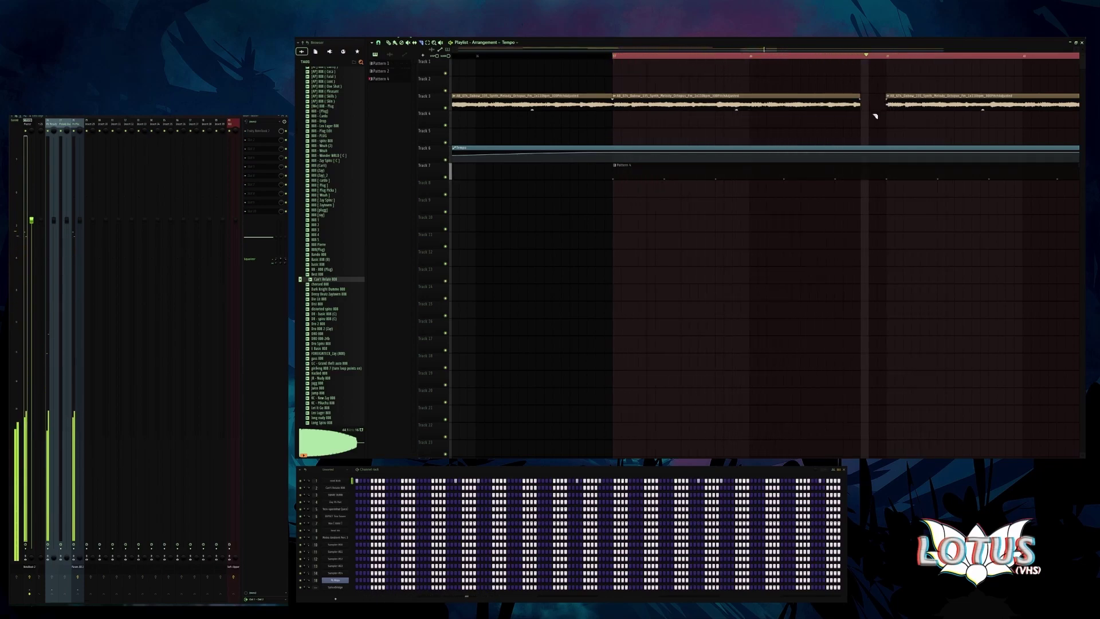
- Try slicing the same short tail off every second melody loop that follows on Track 3
{"action": "scroll", "coordinate": [737, 109], "scroll_direction": "down", "scroll_amount": 5}
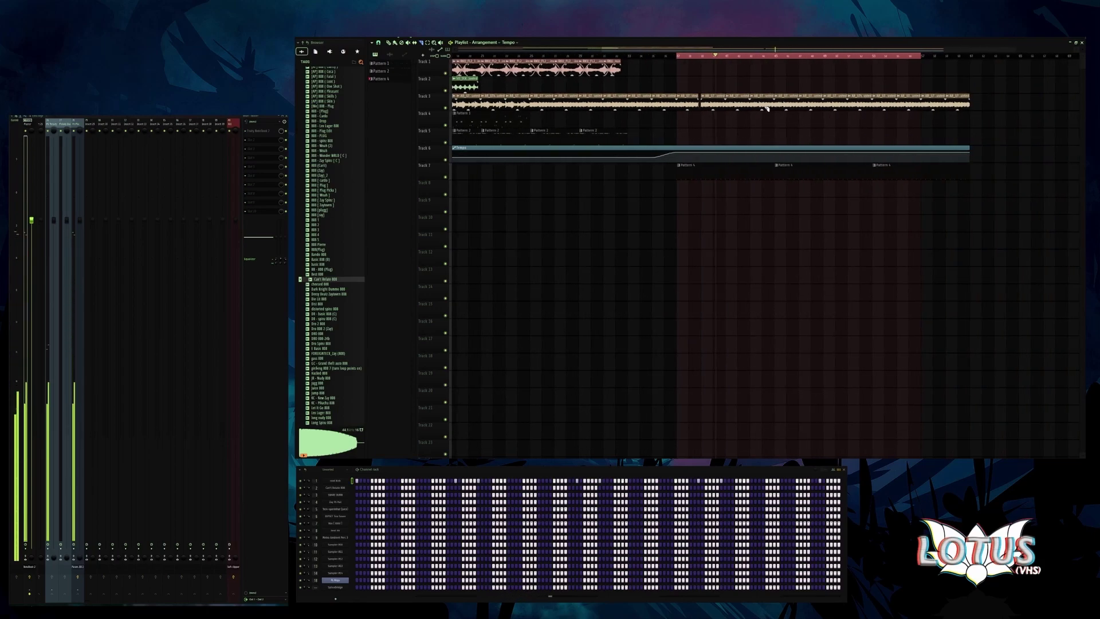
{"action": "scroll", "coordinate": [737, 109], "scroll_direction": "up", "scroll_amount": 5}
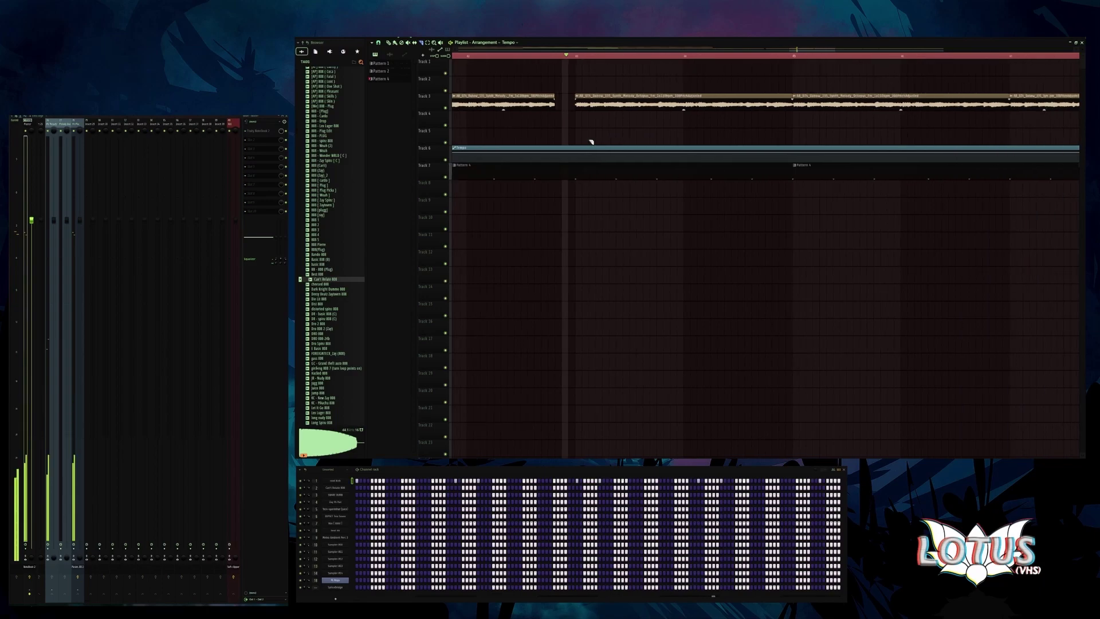
{"action": "scroll", "coordinate": [740, 108], "scroll_direction": "up", "scroll_amount": 1}
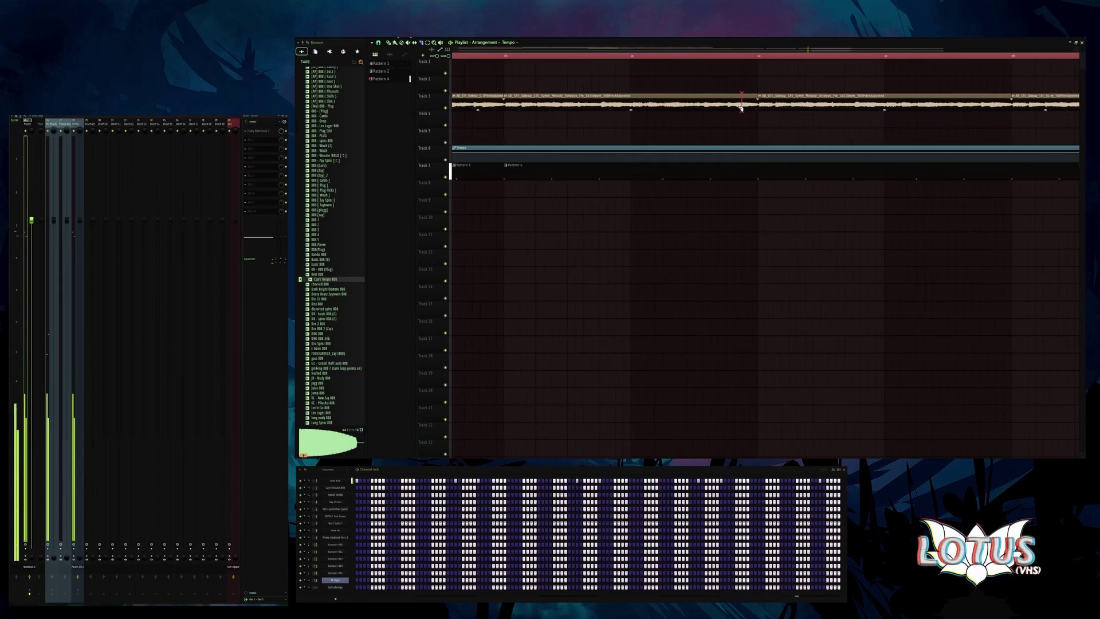
{"action": "scroll", "coordinate": [738, 107], "scroll_direction": "down", "scroll_amount": 5}
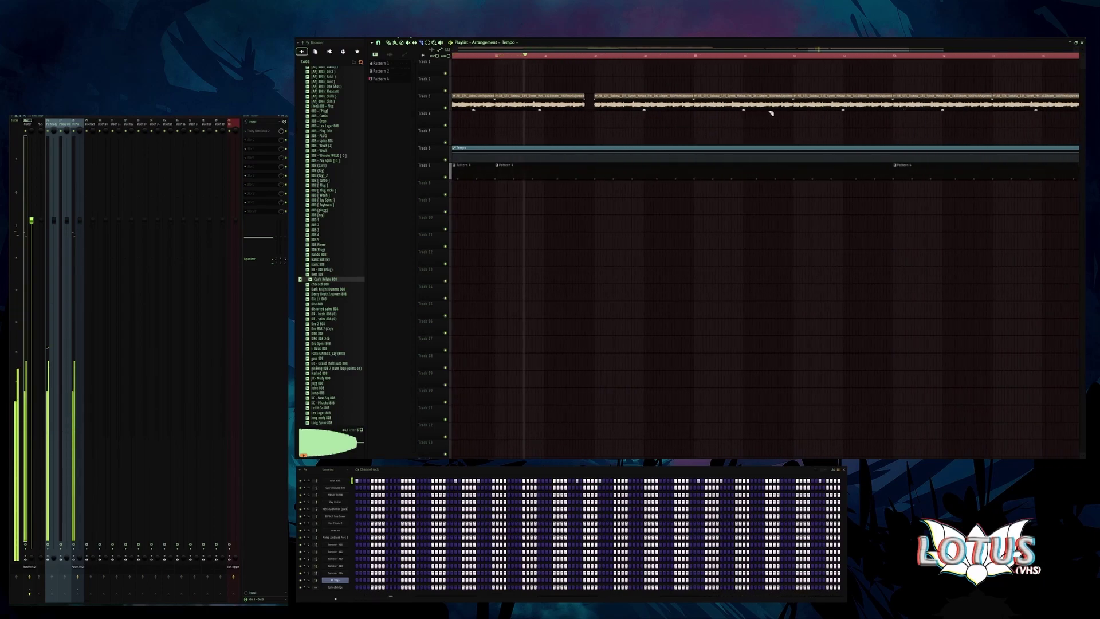
{"action": "left_click_drag", "start_coordinate": [788, 107], "coordinate": [784, 106]}
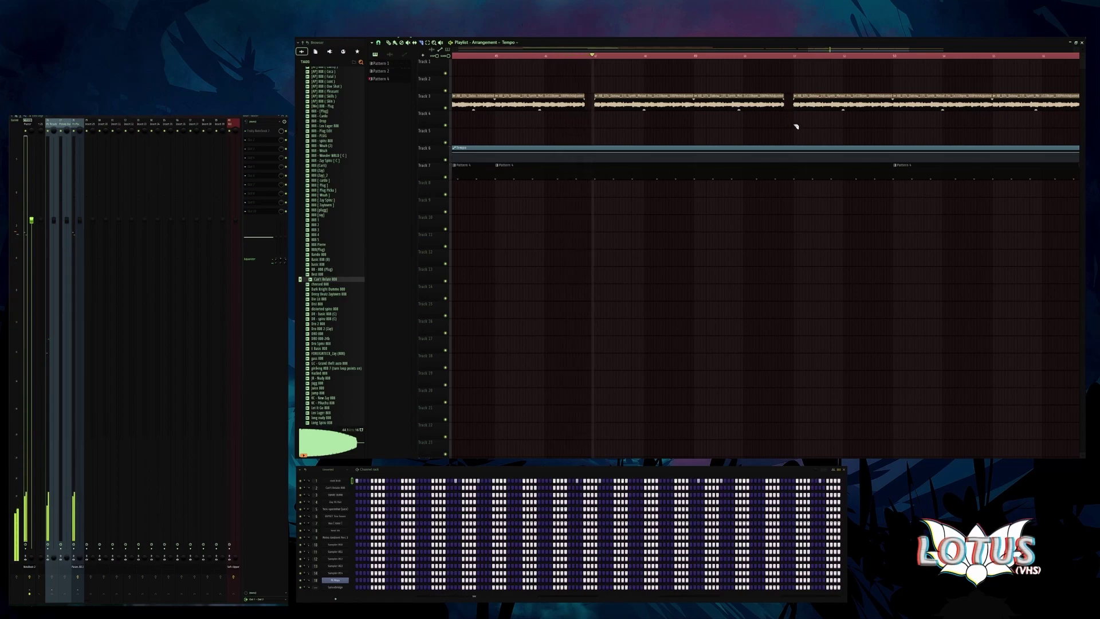
- Try an extra gap at the end of the skipped melody loop between the first two gaps, and undo it
{"action": "scroll", "coordinate": [785, 127], "scroll_direction": "down", "scroll_amount": 4}
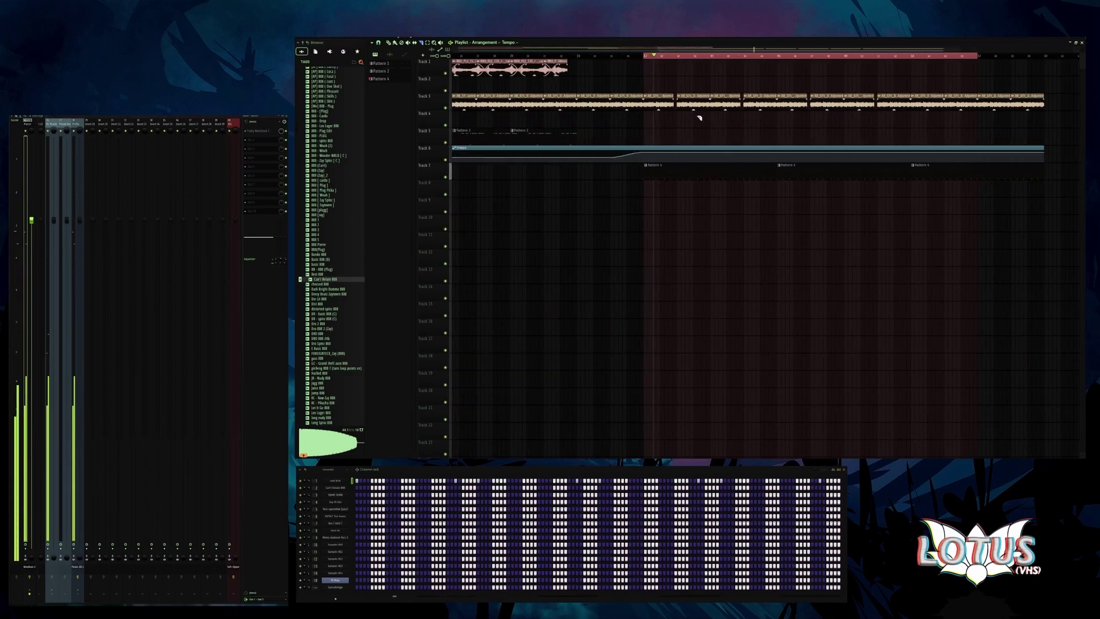
{"action": "scroll", "coordinate": [764, 115], "scroll_direction": "up", "scroll_amount": 5}
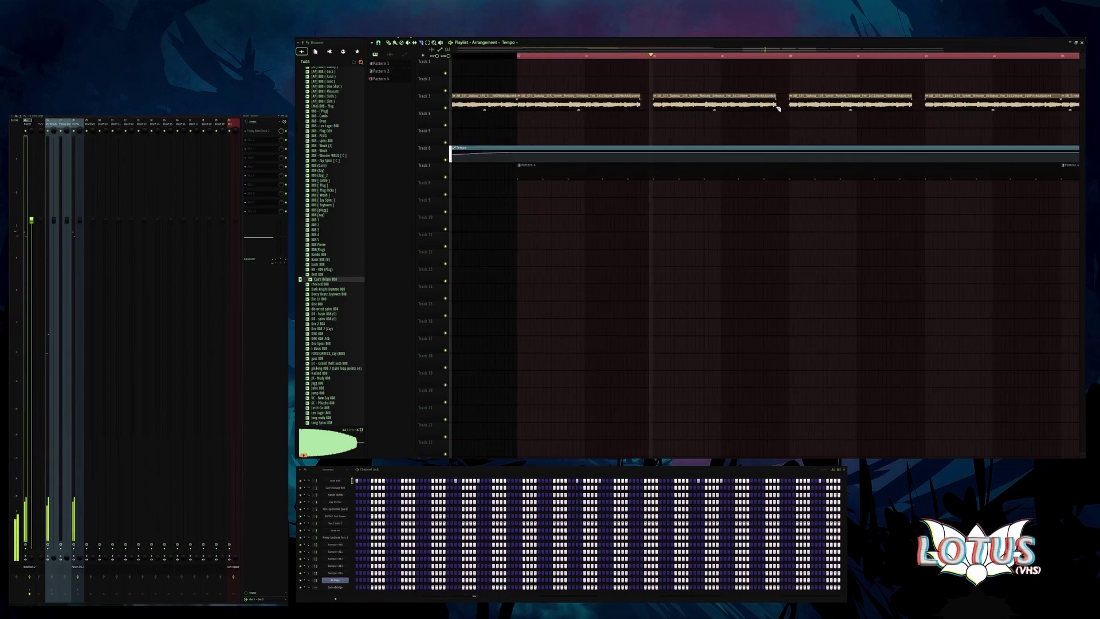
{"action": "scroll", "coordinate": [797, 127], "scroll_direction": "down", "scroll_amount": 2}
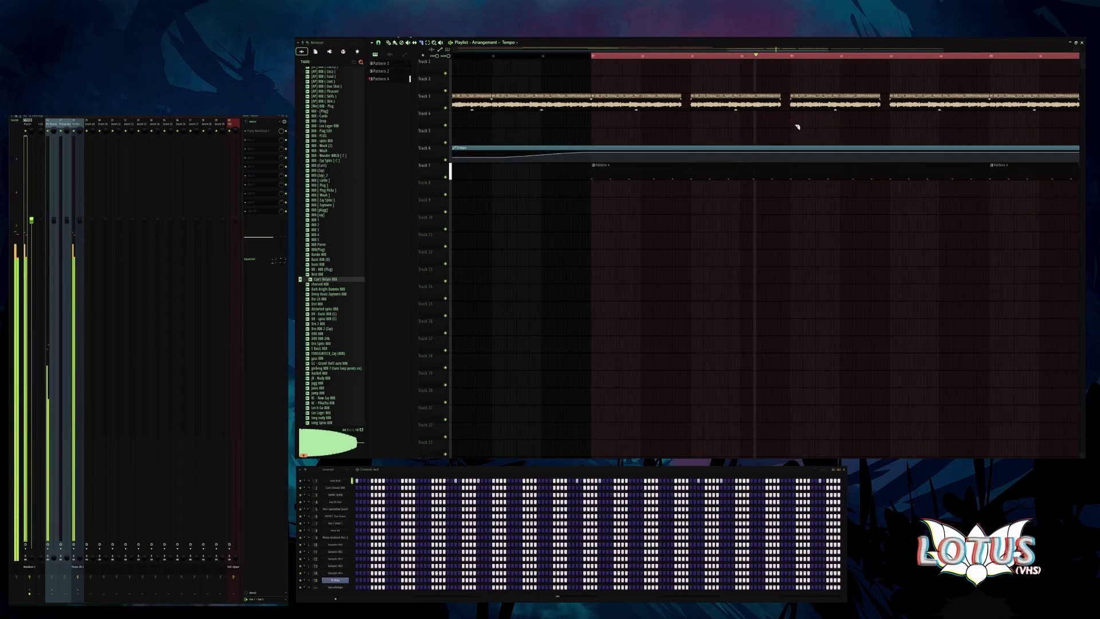
{"action": "scroll", "coordinate": [802, 125], "scroll_direction": "down", "scroll_amount": 2}
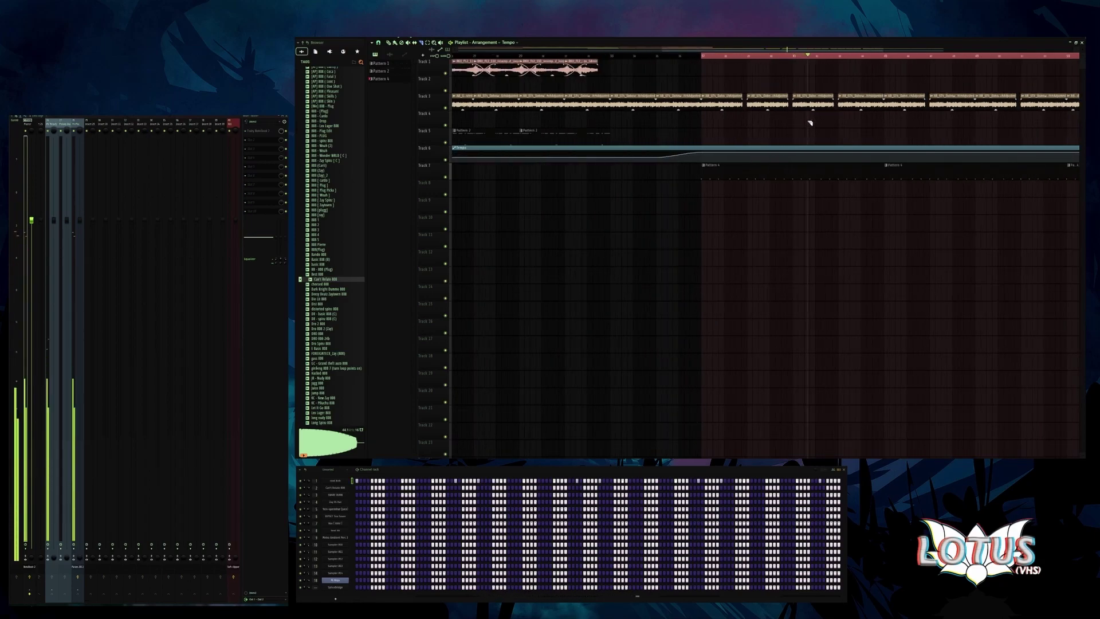
{"action": "scroll", "coordinate": [658, 128], "scroll_direction": "right", "scroll_amount": 5}
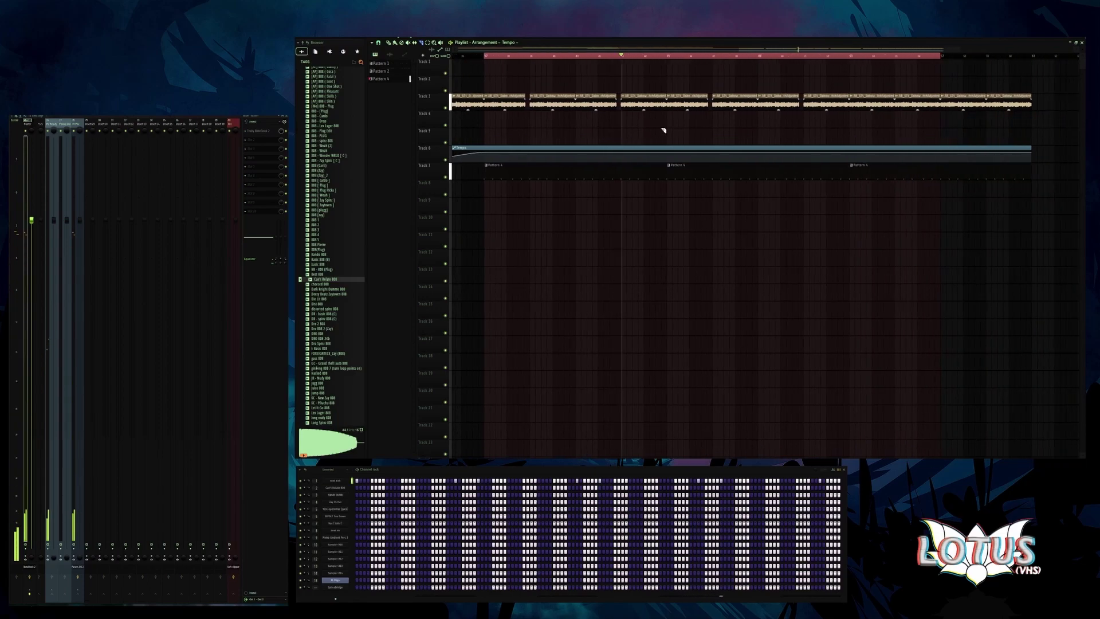
- Try continuing the tail gaps on every second Track 3 melody loop through the last Pattern 4 clip
{"action": "scroll", "coordinate": [786, 116], "scroll_direction": "up", "scroll_amount": 2}
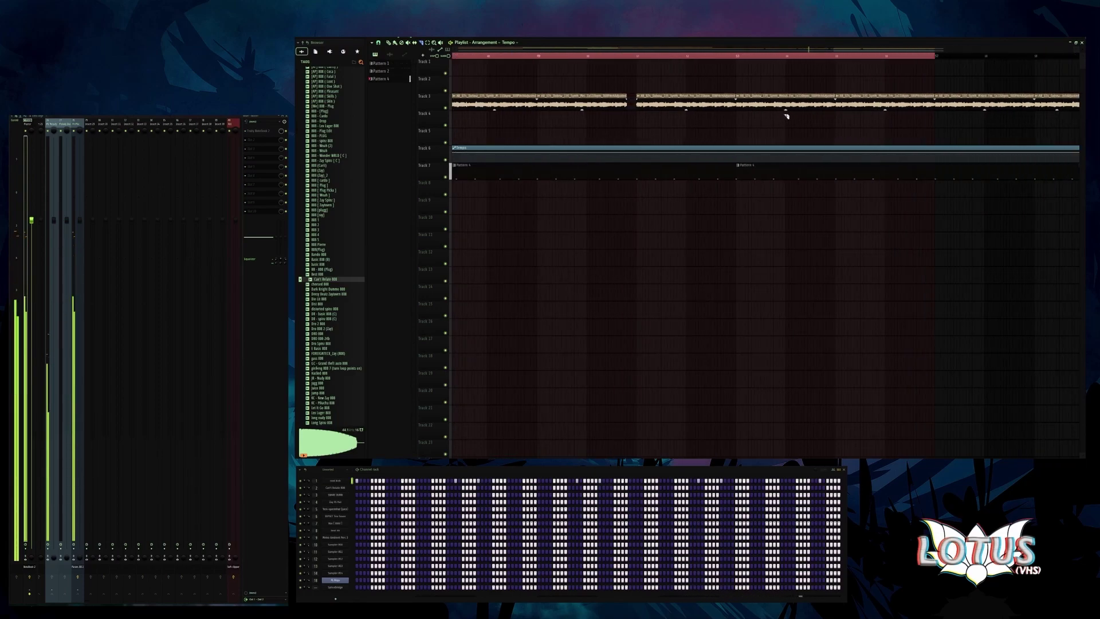
{"action": "scroll", "coordinate": [833, 111], "scroll_direction": "right", "scroll_amount": 2}
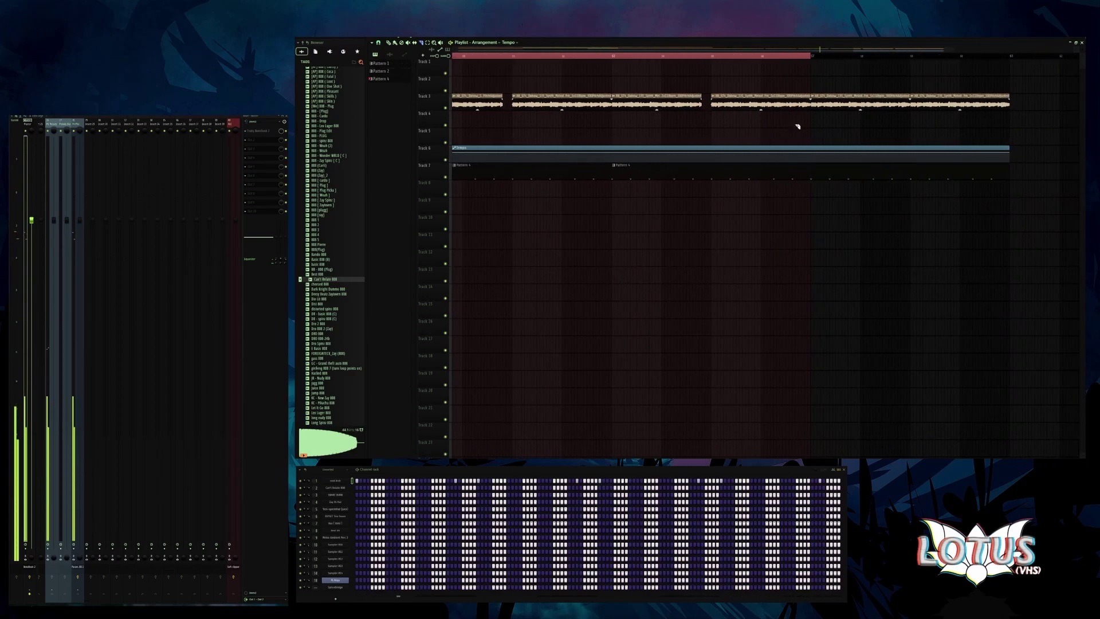
{"action": "scroll", "coordinate": [707, 130], "scroll_direction": "down", "scroll_amount": 3}
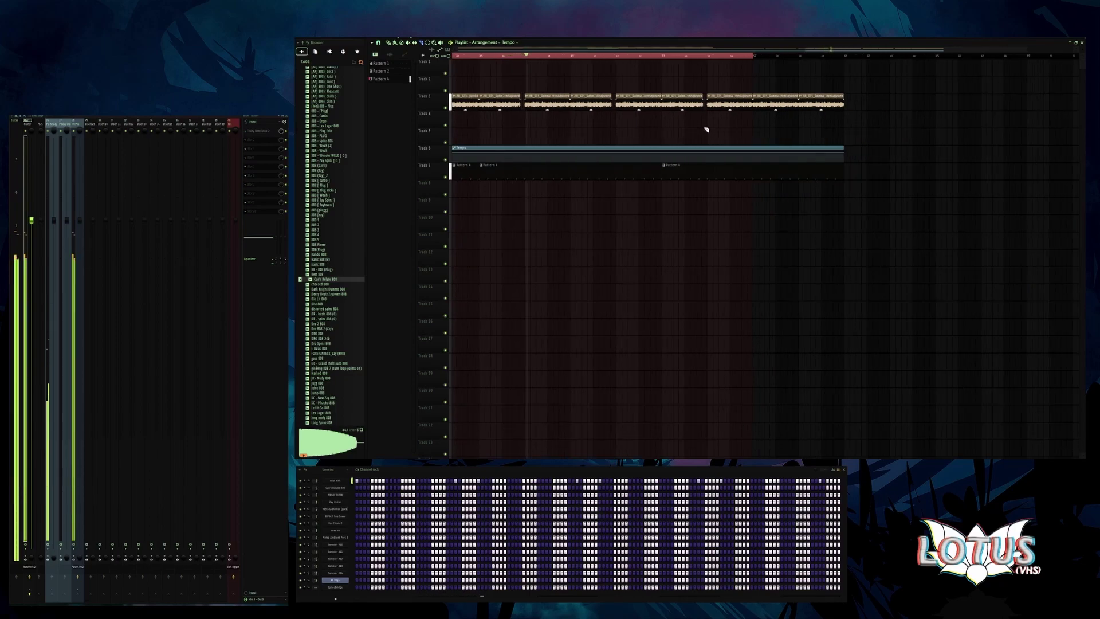
{"action": "scroll", "coordinate": [767, 113], "scroll_direction": "up", "scroll_amount": 1}
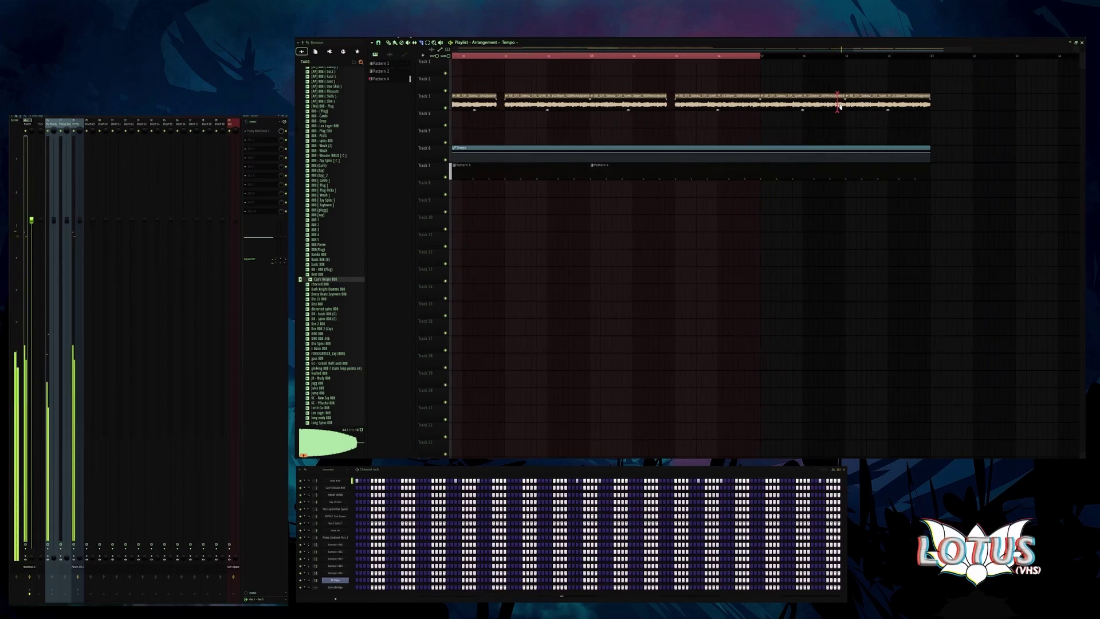
{"action": "scroll", "coordinate": [908, 126], "scroll_direction": "down", "scroll_amount": 2}
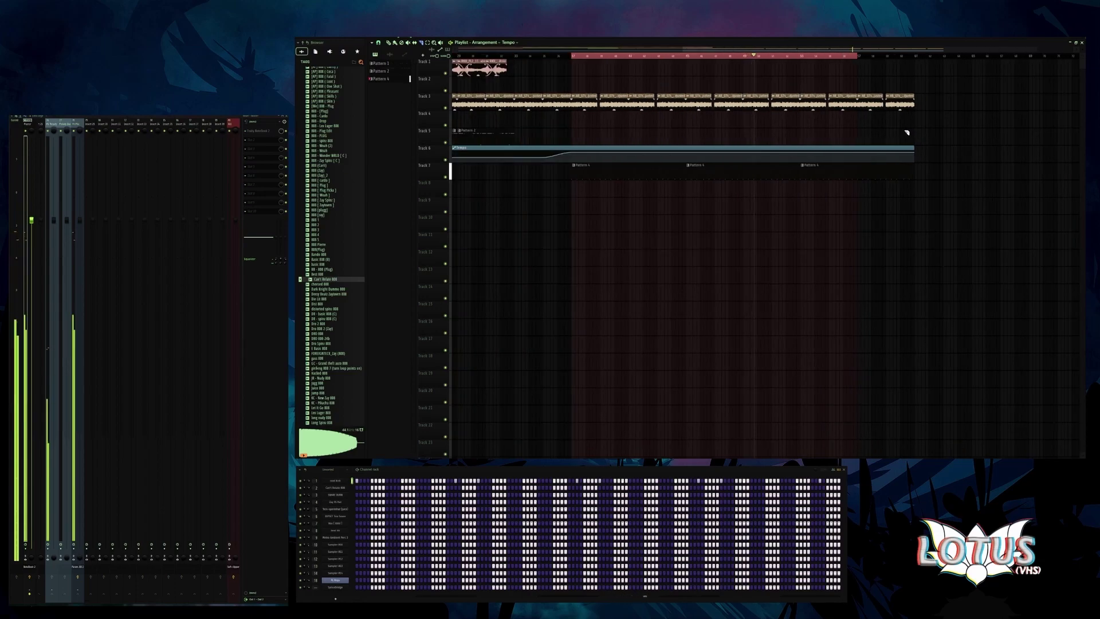
- Undo the gaps sliced into the Track 3 melody loops across the Pattern 4 section
{"action": "scroll", "coordinate": [571, 132], "scroll_direction": "down", "scroll_amount": 2}
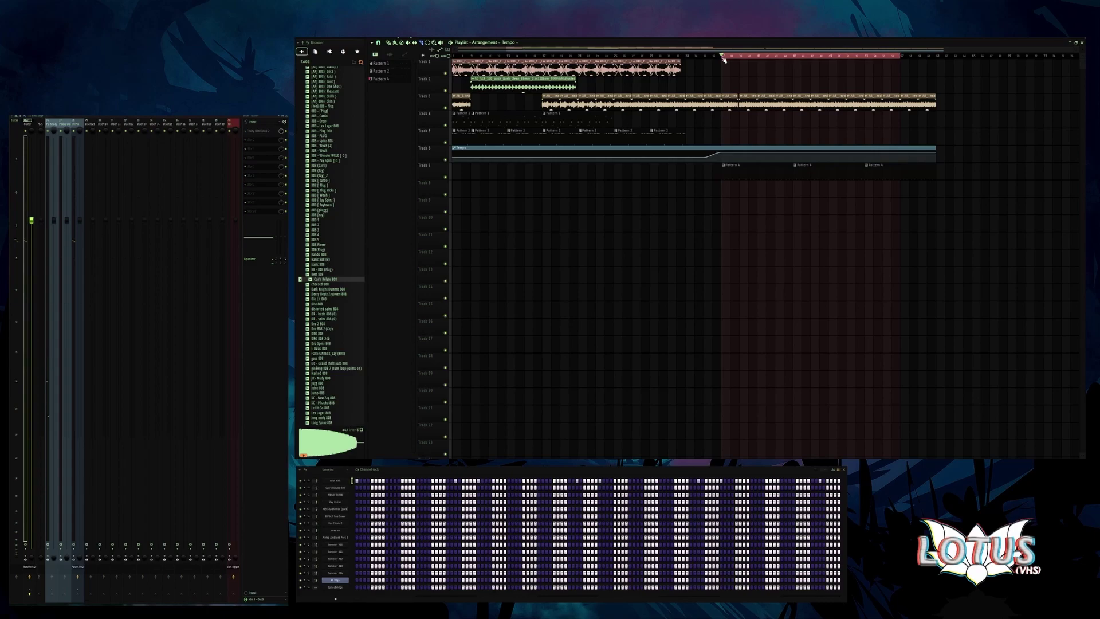
{"action": "scroll", "coordinate": [756, 109], "scroll_direction": "up", "scroll_amount": 5}
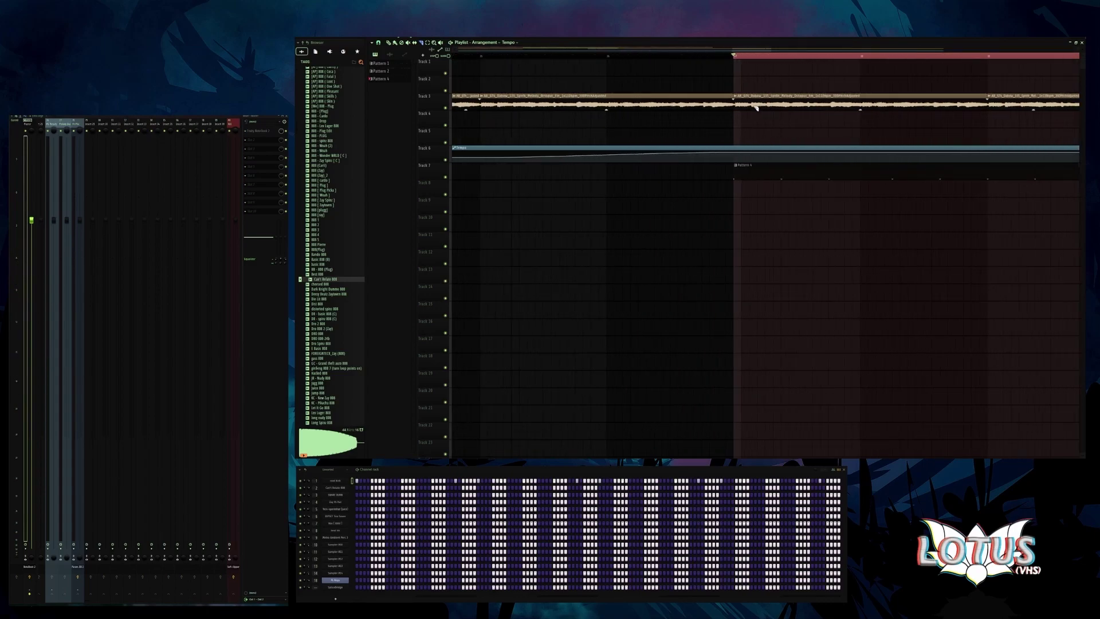
- Slice off and delete the short tail of the Track 3 melody loop just before the Pattern 4 section starts
{"action": "key", "text": "space"}
{"action": "left_click_drag", "start_coordinate": [751, 107], "coordinate": [736, 108]}
{"action": "key", "text": "space"}
{"action": "scroll", "coordinate": [816, 117], "scroll_direction": "down", "scroll_amount": 3}
{"action": "key", "text": "space"}
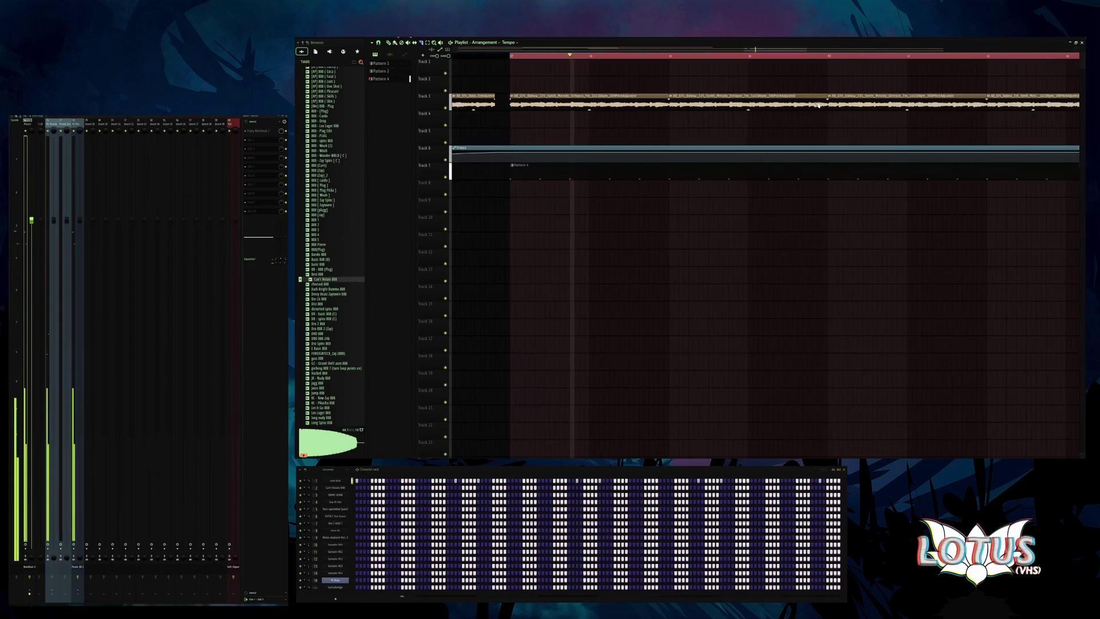
- Cut the same short tail off every second Track 3 melody loop across the Pattern 4 section
{"action": "scroll", "coordinate": [732, 134], "scroll_direction": "right", "scroll_amount": 2}
{"action": "scroll", "coordinate": [754, 106], "scroll_direction": "right", "scroll_amount": 3}
{"action": "left_click", "coordinate": [735, 105]}
{"action": "scroll", "coordinate": [823, 113], "scroll_direction": "right", "scroll_amount": 3}
{"action": "scroll", "coordinate": [678, 130], "scroll_direction": "right", "scroll_amount": 3}
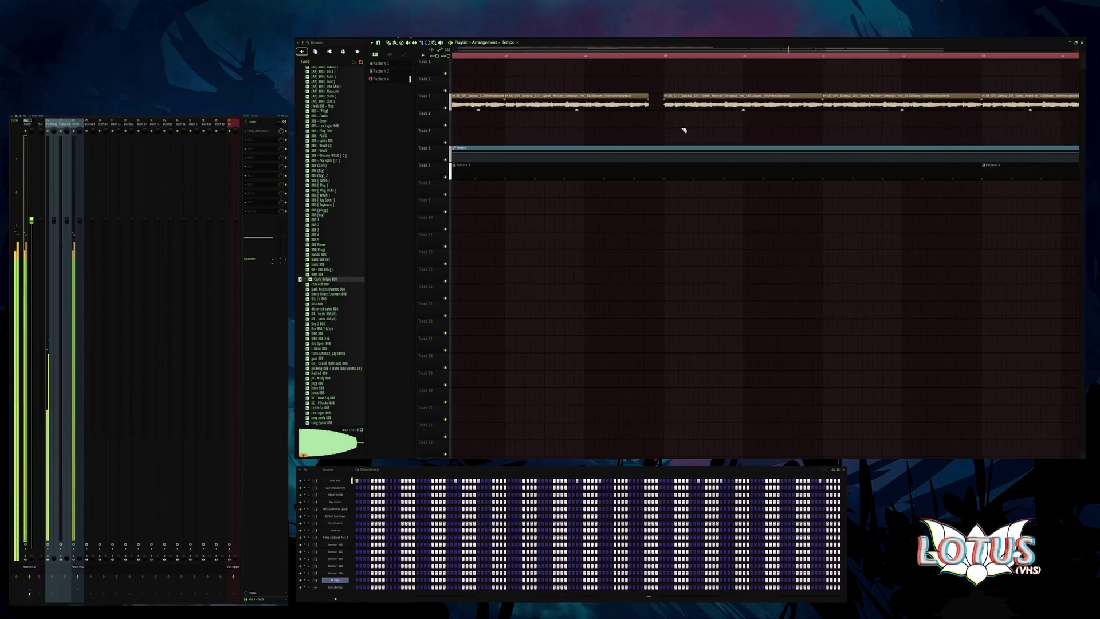
{"action": "left_click", "coordinate": [813, 106]}
{"action": "scroll", "coordinate": [816, 112], "scroll_direction": "right", "scroll_amount": 4}
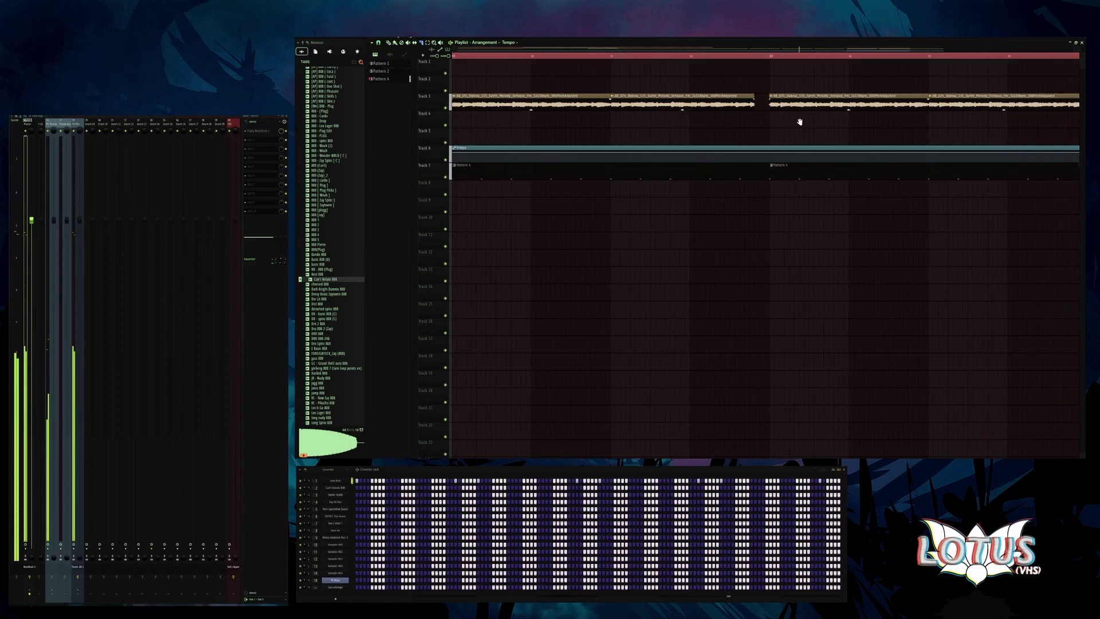
{"action": "scroll", "coordinate": [865, 110], "scroll_direction": "right", "scroll_amount": 4}
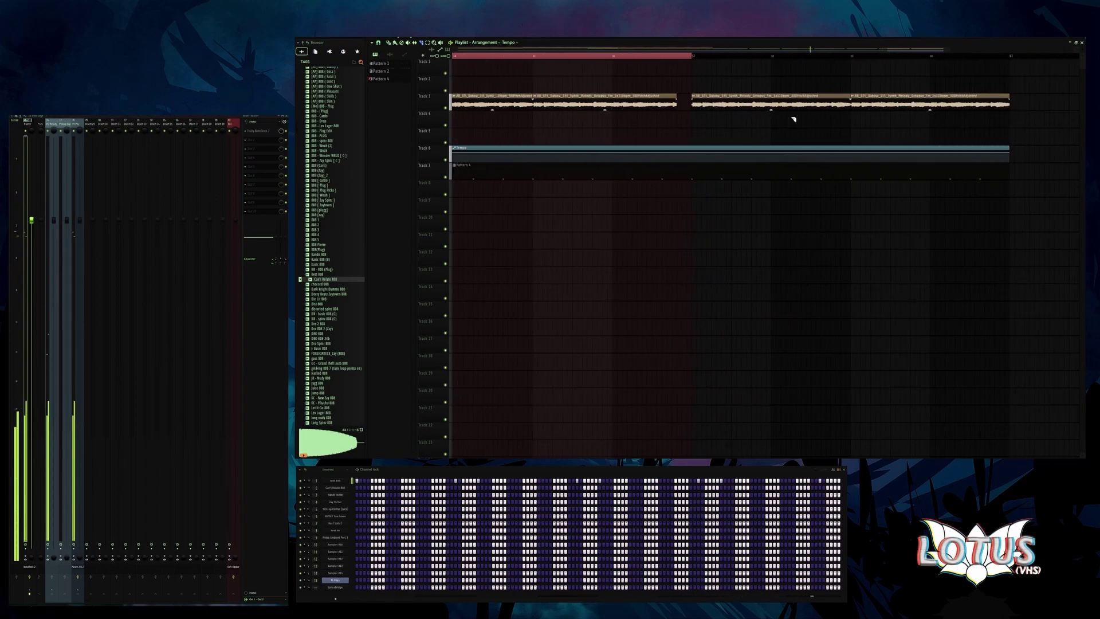
{"action": "scroll", "coordinate": [846, 125], "scroll_direction": "down", "scroll_amount": 5}
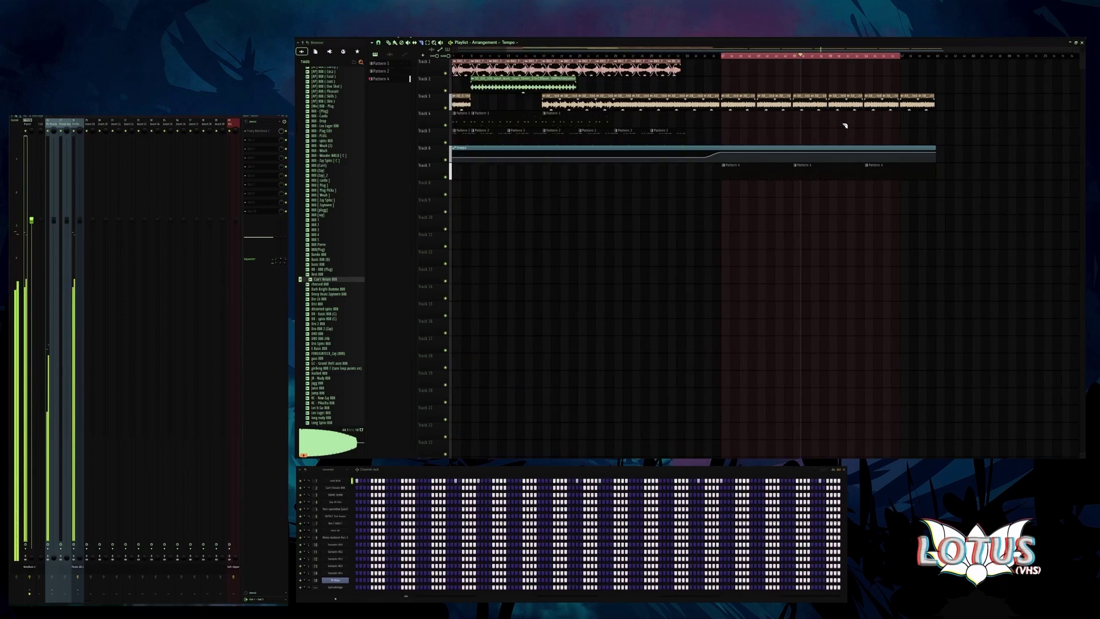
{"action": "scroll", "coordinate": [798, 132], "scroll_direction": "up", "scroll_amount": 1}
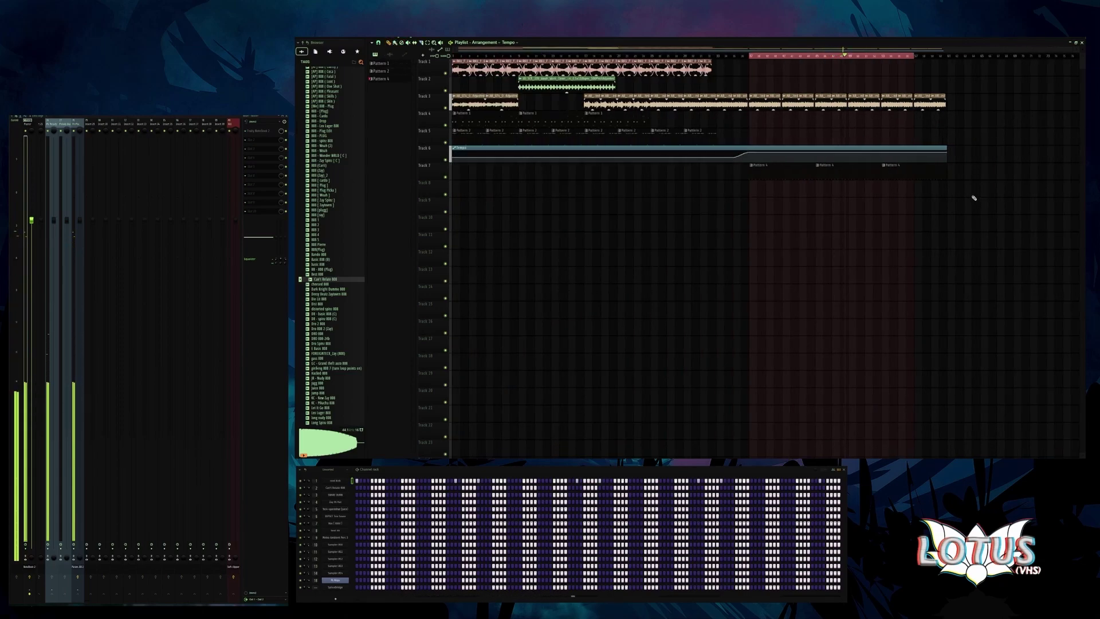
- Place two C5 hits in the SNARE BURN piano roll and duplicate them through the whole pattern
{"action": "key", "text": "F7"}
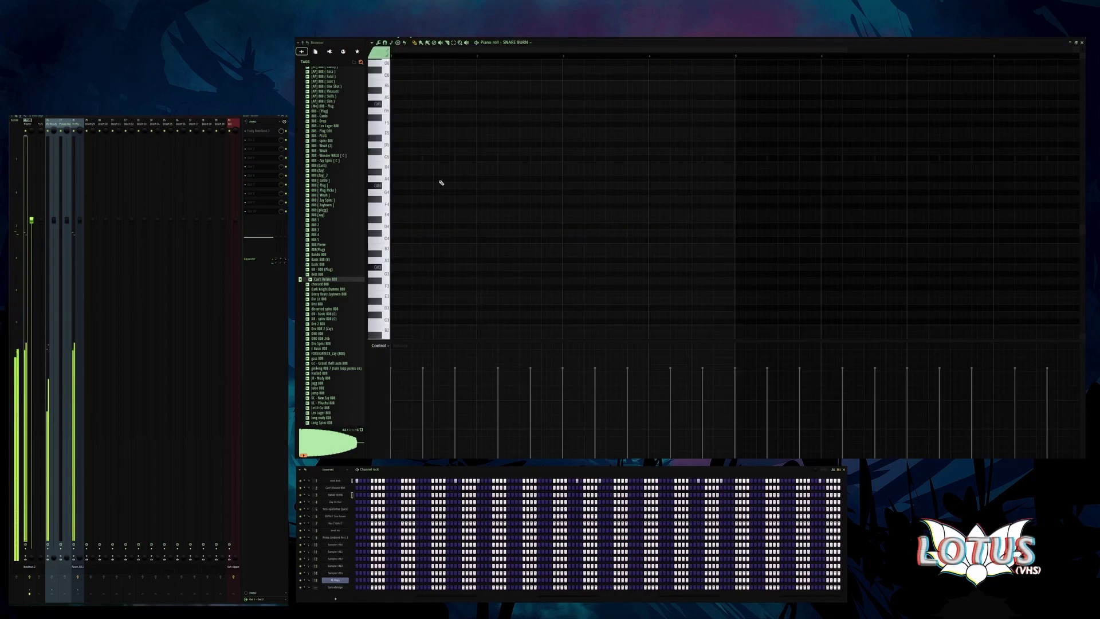
{"action": "left_click", "coordinate": [433, 158]}
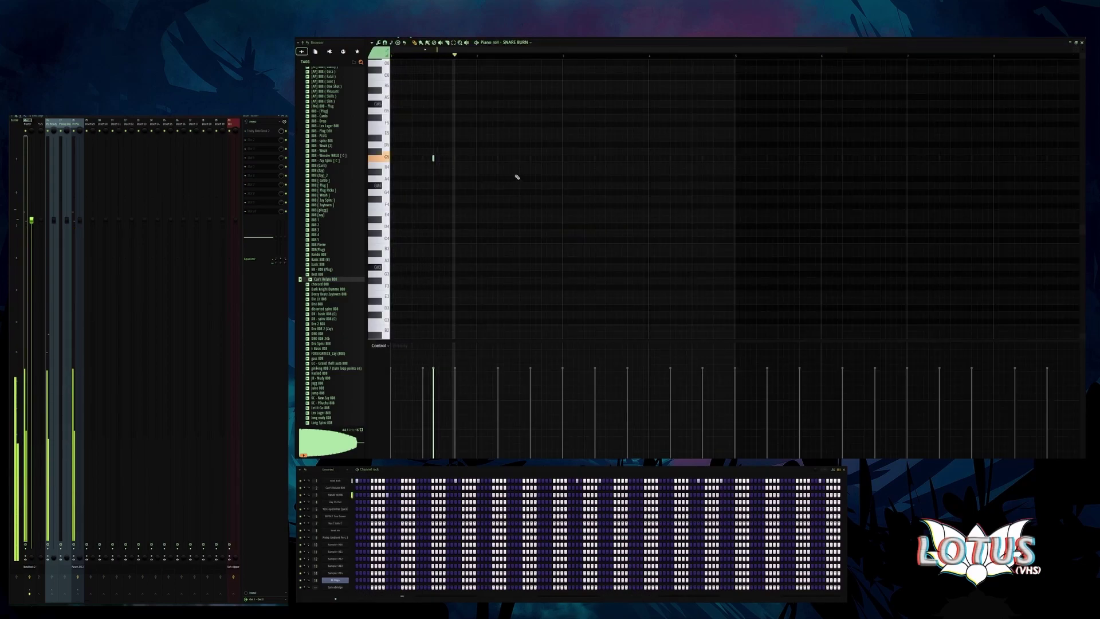
{"action": "left_click", "coordinate": [541, 158]}
{"action": "key", "text": "ctrl+b"}
{"action": "scroll", "coordinate": [603, 169], "scroll_direction": "down", "scroll_amount": 2}
{"action": "left_click_drag", "start_coordinate": [604, 167], "coordinate": [675, 162]}
{"action": "left_click", "coordinate": [690, 190]}
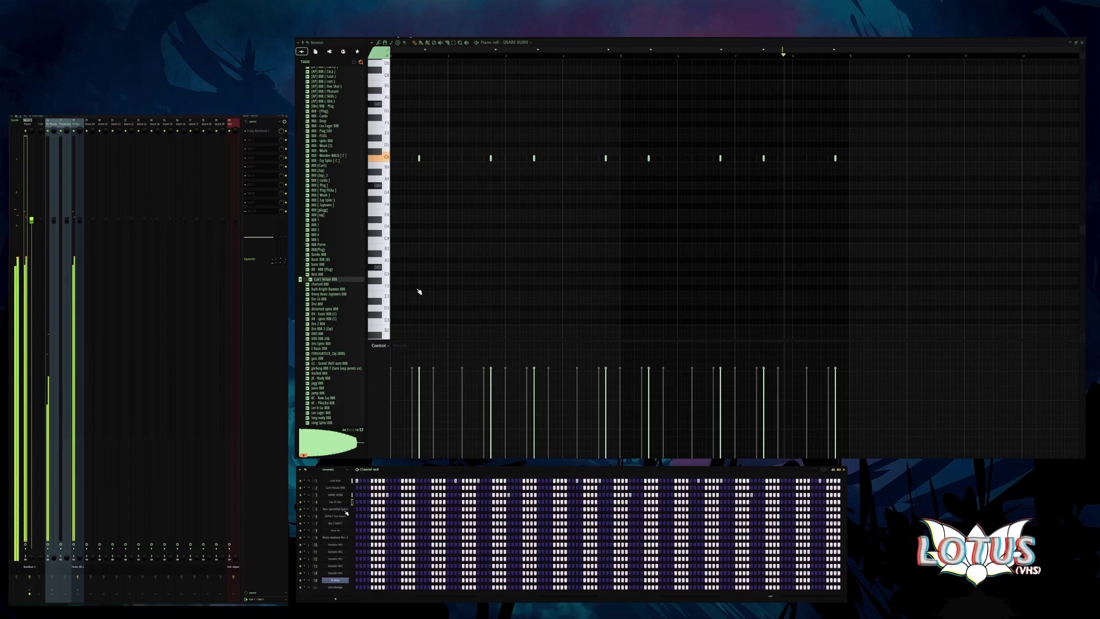
- Try a quick three-hit roll in the DIPSET Trio Snare piano roll
{"action": "key", "text": "Down"}
{"action": "key", "text": "Down"}
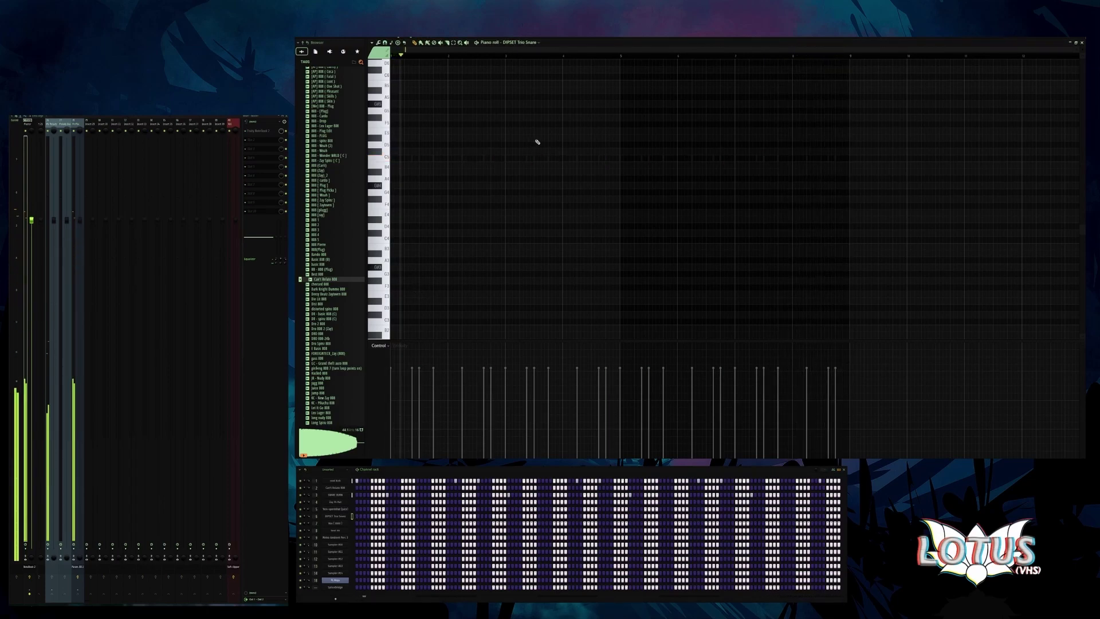
{"action": "left_click", "coordinate": [491, 131]}
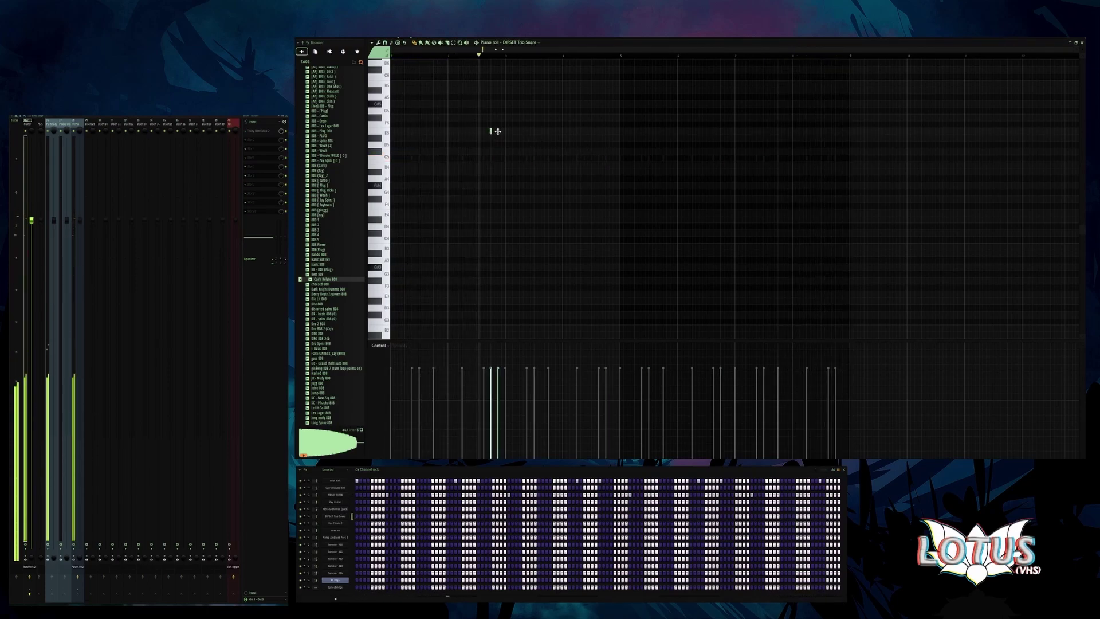
{"action": "right_click", "coordinate": [491, 131]}
{"action": "scroll", "coordinate": [493, 158], "scroll_direction": "up", "scroll_amount": 1}
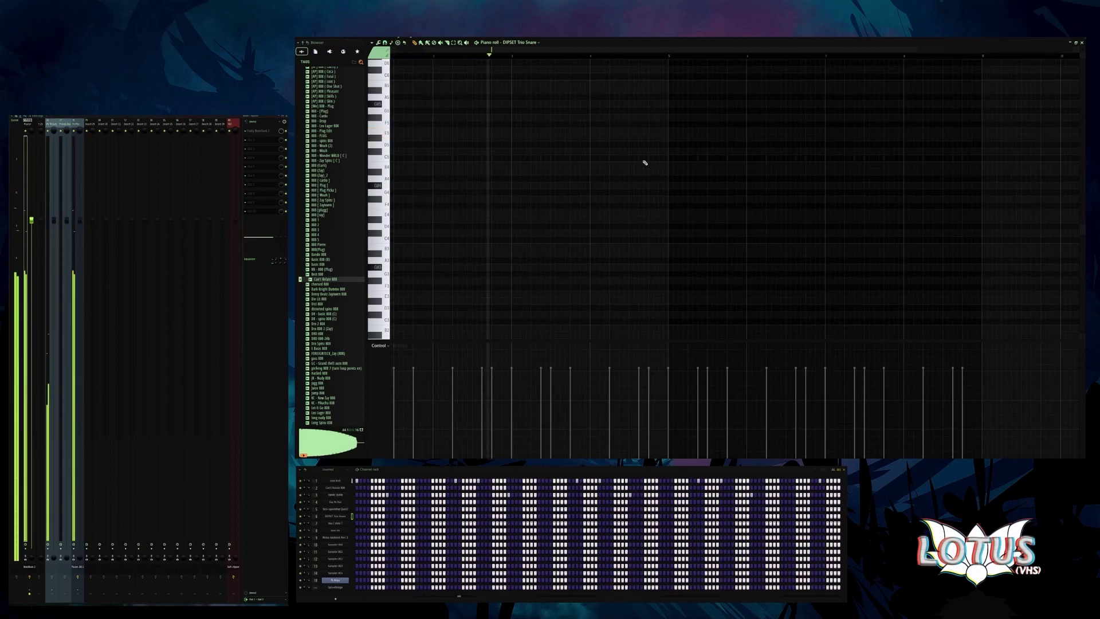
{"action": "left_click_drag", "start_coordinate": [472, 159], "coordinate": [481, 158]}
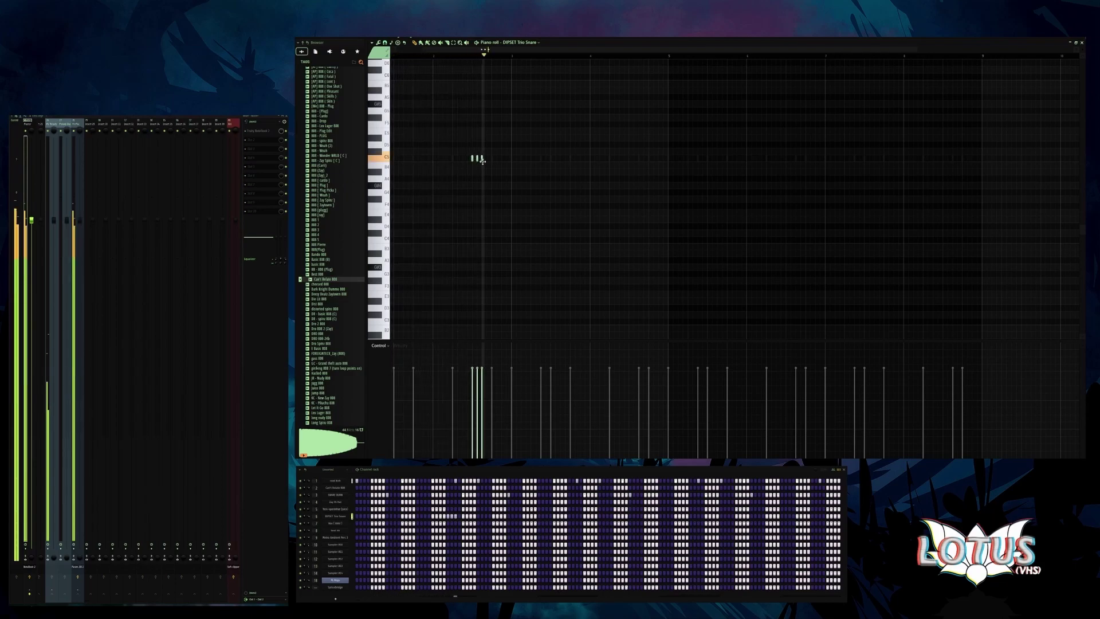
{"action": "key", "text": "ctrl+a"}
{"action": "key", "text": "space"}
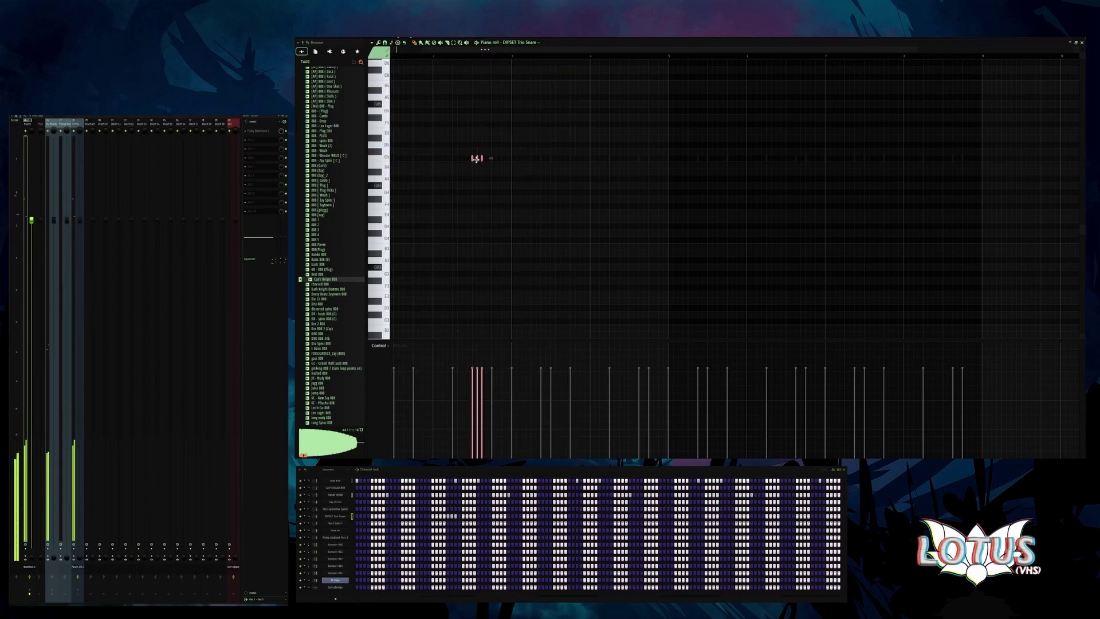
- Audition samples in the drum kit's Snares folder and add the piccolo snare for the hunnies as a new channel
{"action": "scroll", "coordinate": [315, 220], "scroll_direction": "up", "scroll_amount": 5}
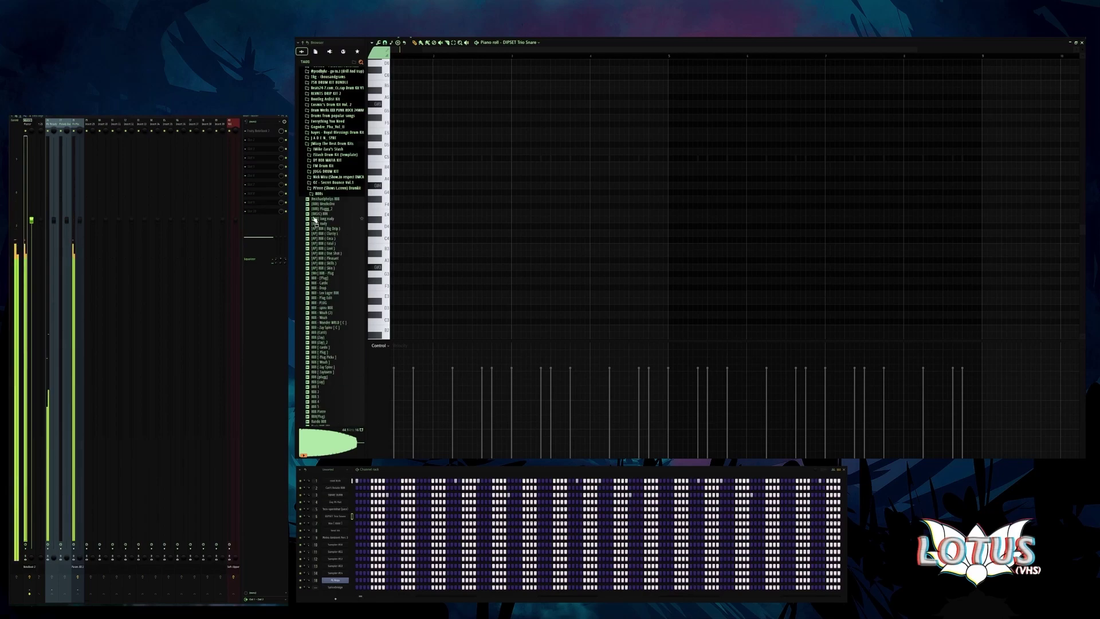
{"action": "left_click", "coordinate": [322, 196]}
{"action": "key", "text": "space"}
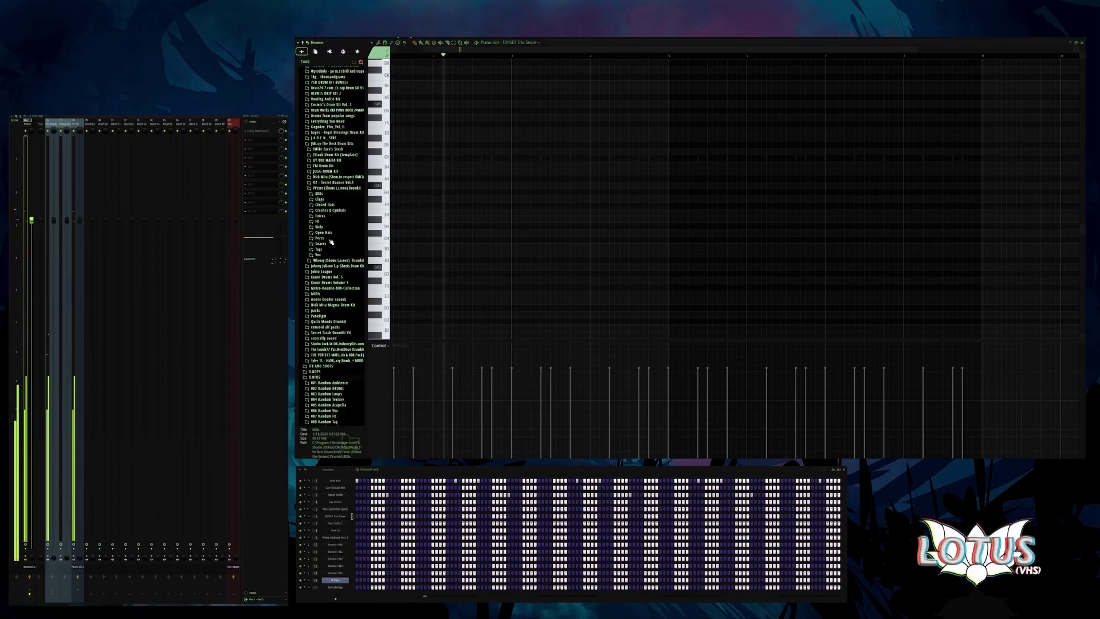
{"action": "left_click", "coordinate": [328, 245]}
{"action": "left_click", "coordinate": [336, 293]}
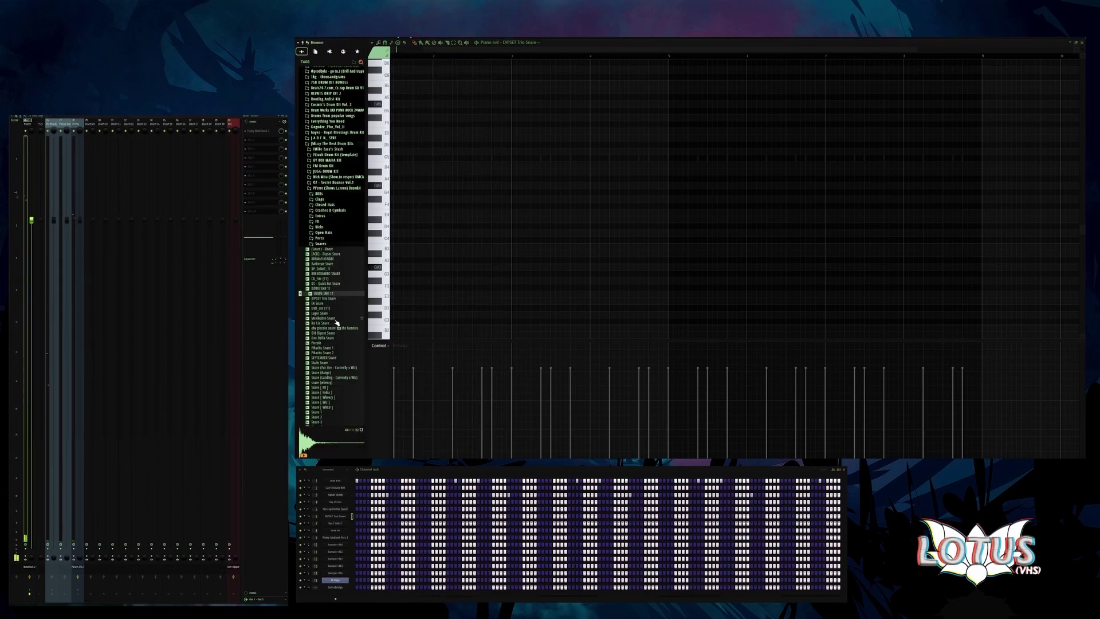
{"action": "scroll", "coordinate": [337, 322], "scroll_direction": "down", "scroll_amount": 2}
{"action": "left_click", "coordinate": [334, 266]}
{"action": "left_click", "coordinate": [337, 267]}
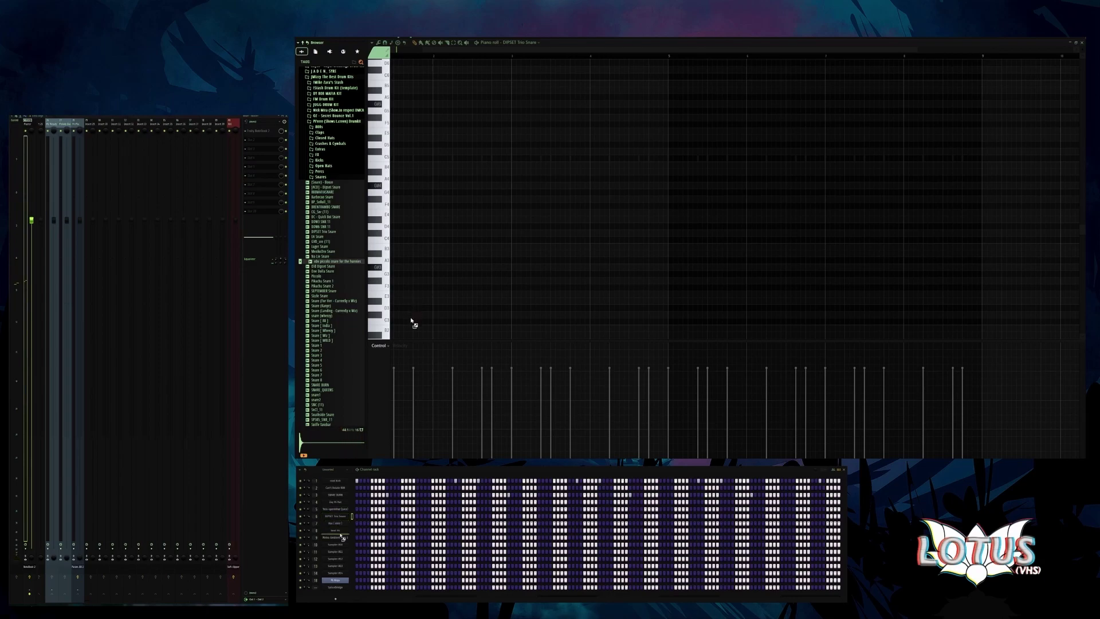
{"action": "left_click_drag", "start_coordinate": [338, 527], "coordinate": [338, 527]}
- Place two pairs of piccolo snare hits a semitone apart, ending the second pair in a three-hit roll with its last two velocities lowered
{"action": "key", "text": "space"}
{"action": "scroll", "coordinate": [462, 137], "scroll_direction": "down", "scroll_amount": 2, "text": "ctrl"}
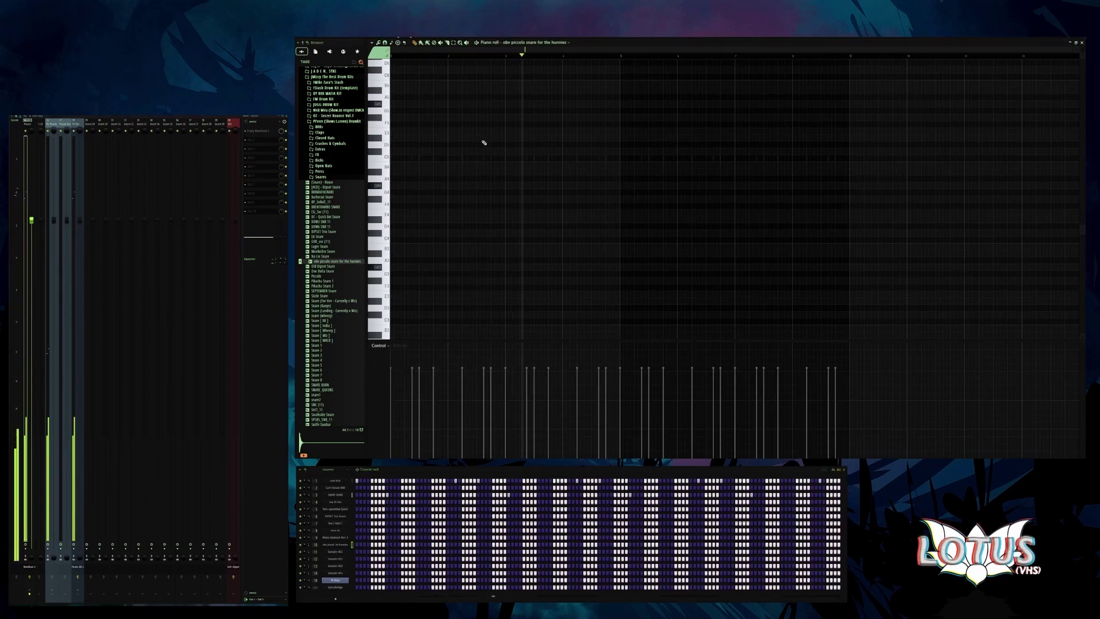
{"action": "left_click", "coordinate": [491, 140]}
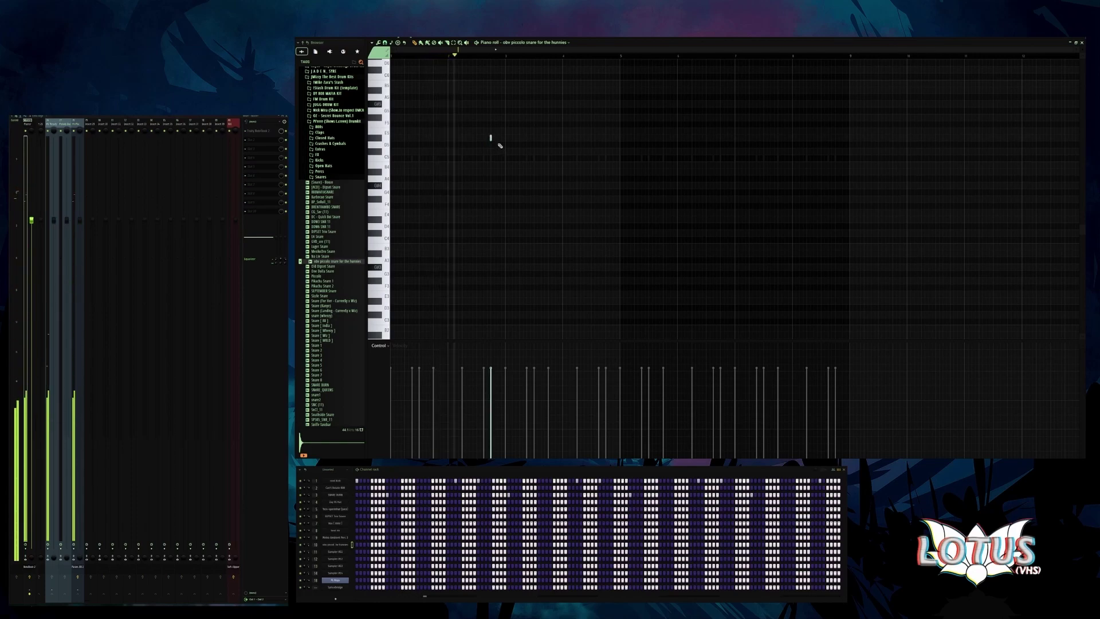
{"action": "left_click_drag", "start_coordinate": [497, 142], "coordinate": [610, 152], "text": "shift"}
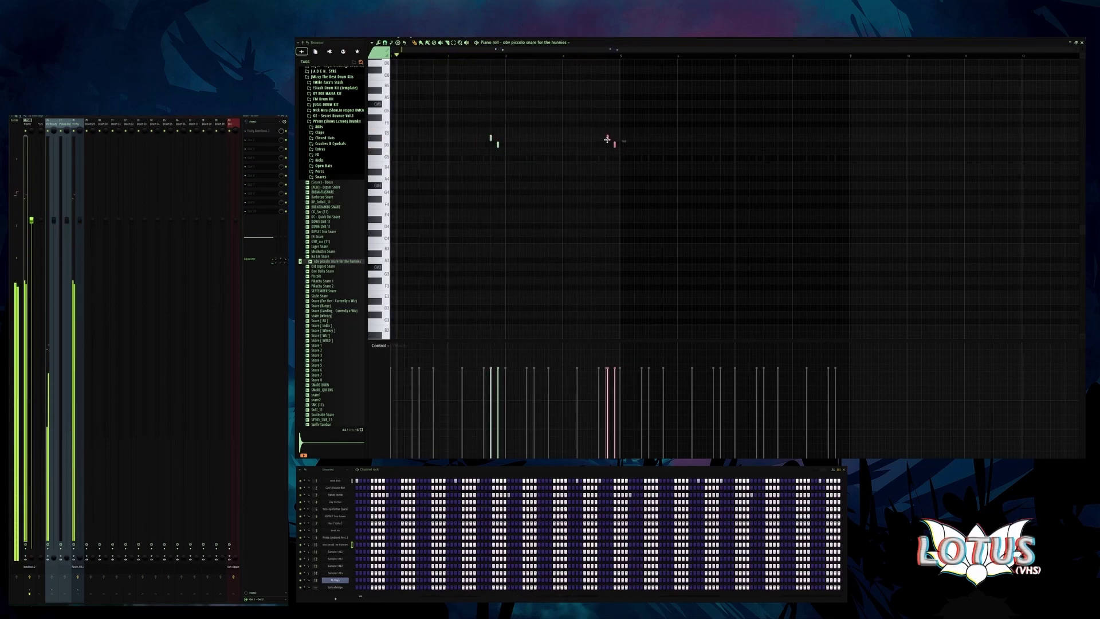
{"action": "left_click", "coordinate": [619, 150]}
{"action": "scroll", "coordinate": [619, 151], "scroll_direction": "up", "scroll_amount": 4}
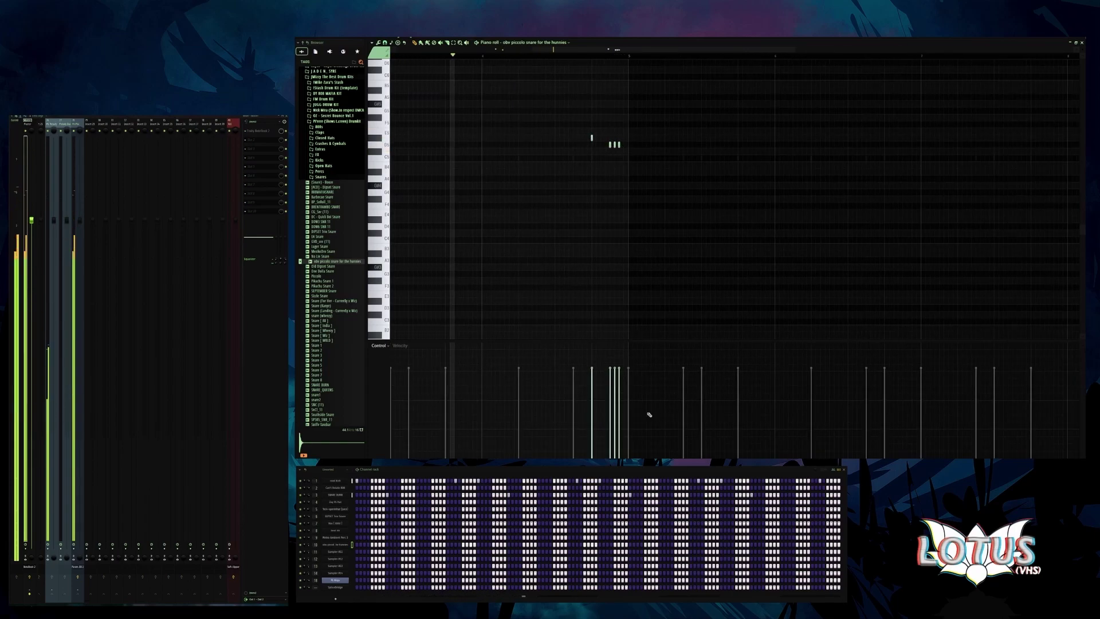
{"action": "left_click", "coordinate": [619, 408]}
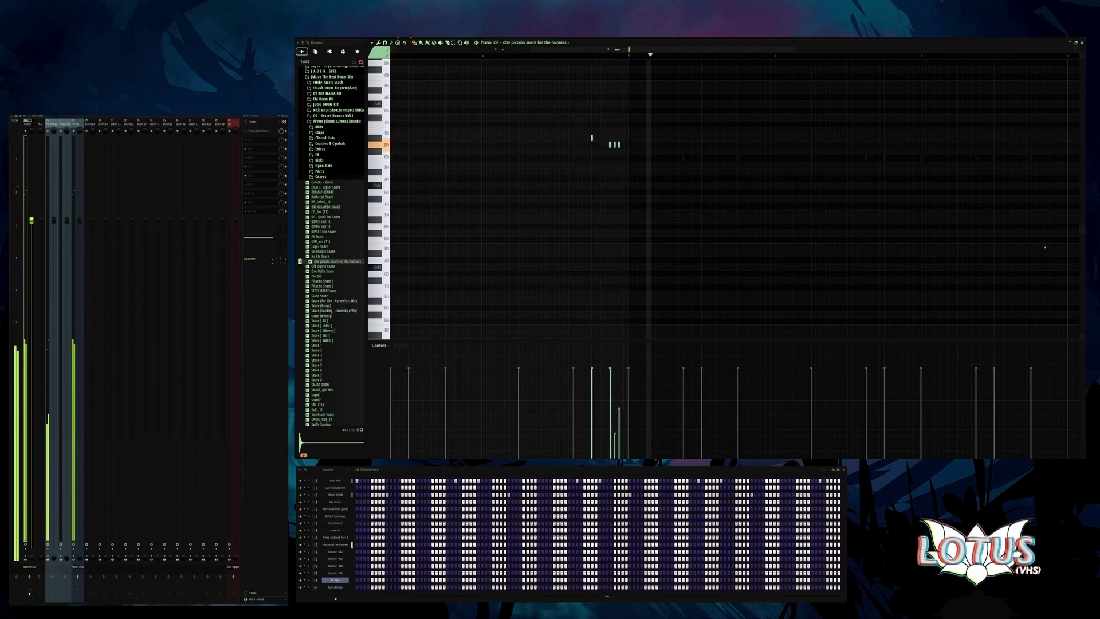
- Copy the lower roll's extra hits to the first pair and expand both higher hits into three-hit rolls
{"action": "scroll", "coordinate": [631, 202], "scroll_direction": "down", "scroll_amount": 2}
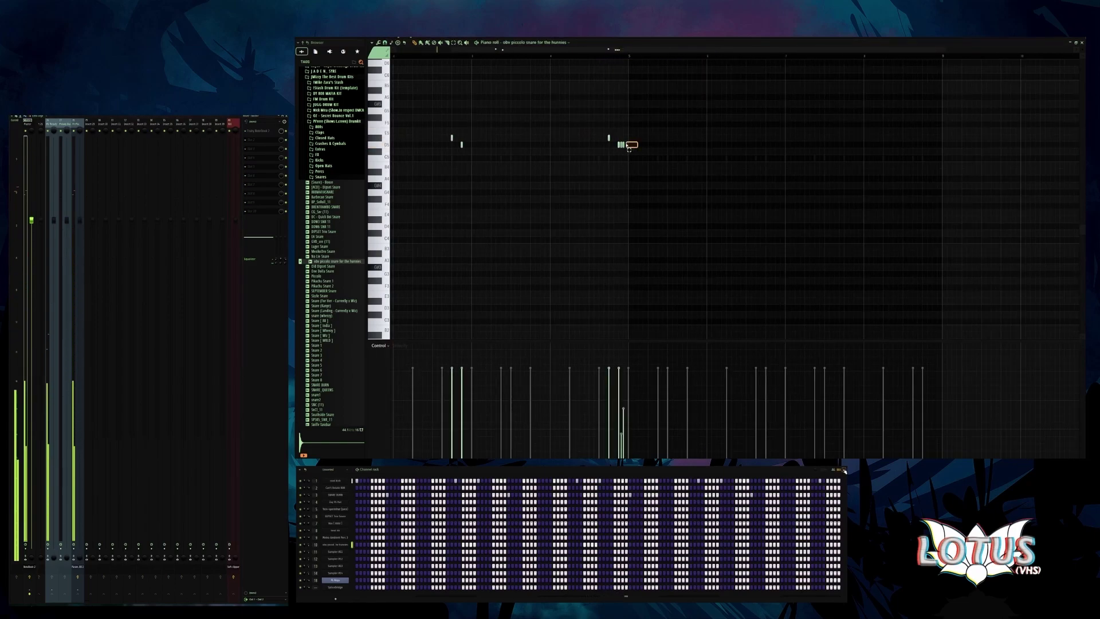
{"action": "left_click", "coordinate": [467, 144]}
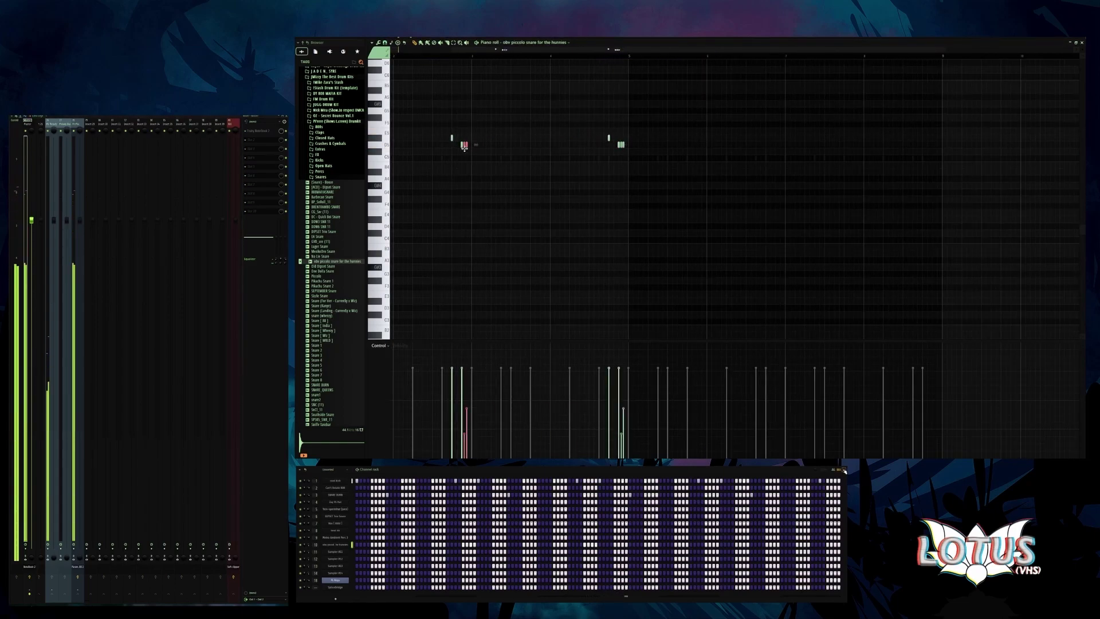
{"action": "left_click_drag", "start_coordinate": [632, 135], "coordinate": [457, 139]}
{"action": "key", "text": "space"}
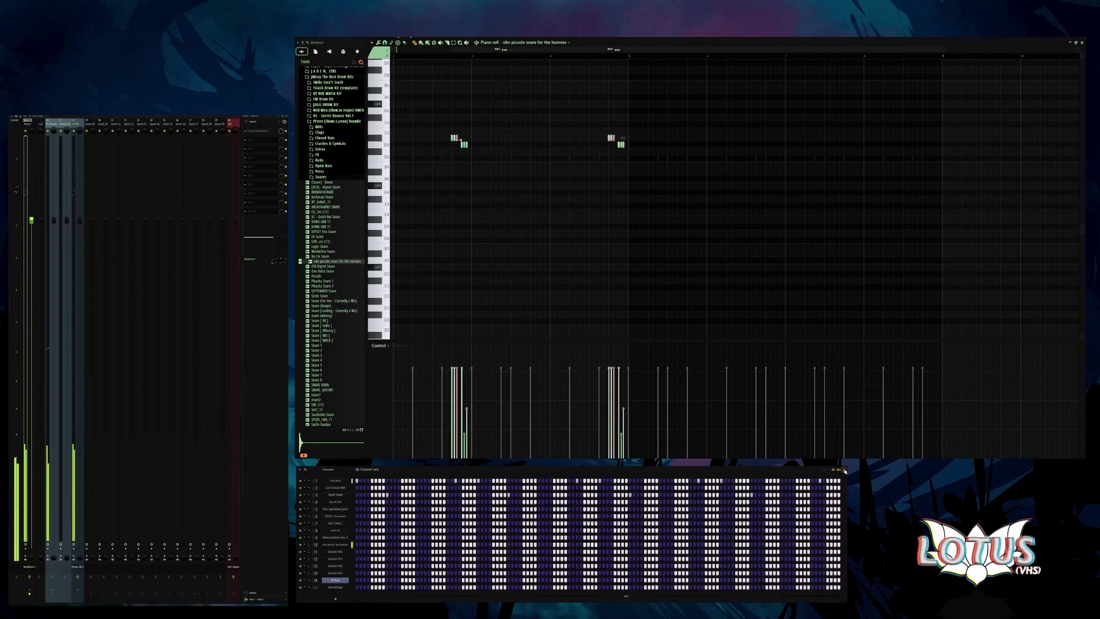
- Lower the velocities of the second and third hits in both higher piccolo snare rolls in descending steps
{"action": "scroll", "coordinate": [448, 340], "scroll_direction": "up", "scroll_amount": 3}
{"action": "key", "text": "space"}
{"action": "left_click", "coordinate": [865, 386]}
{"action": "left_click", "coordinate": [875, 400]}
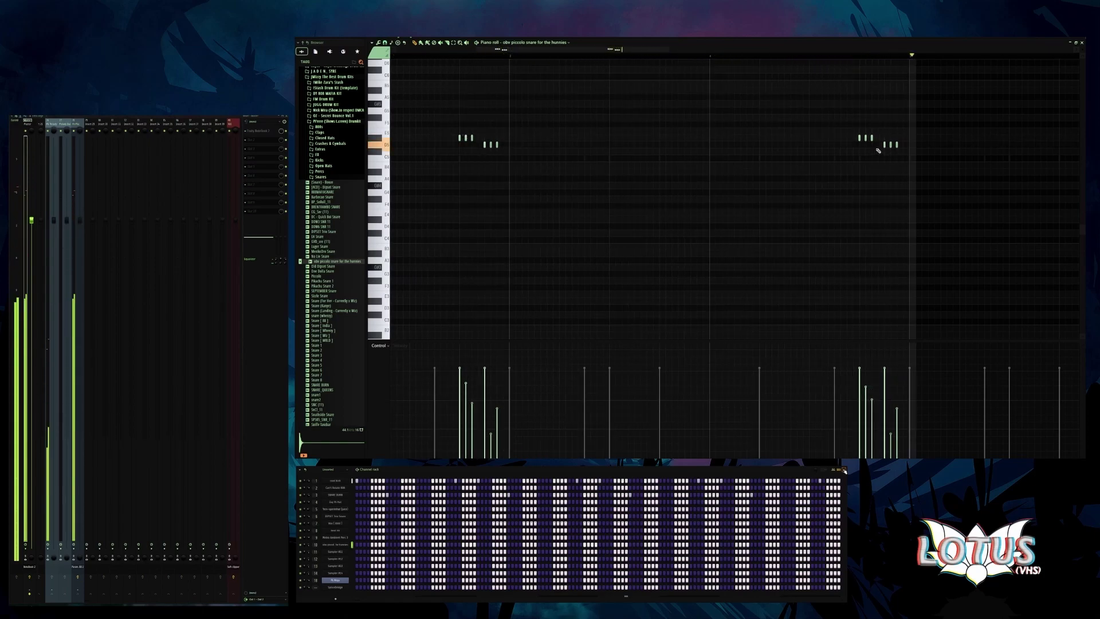
- Delete the lower three-hit roll from the first group and duplicate all the piccolo snare notes
{"action": "scroll", "coordinate": [888, 149], "scroll_direction": "down", "scroll_amount": 3}
{"action": "key", "text": "space"}
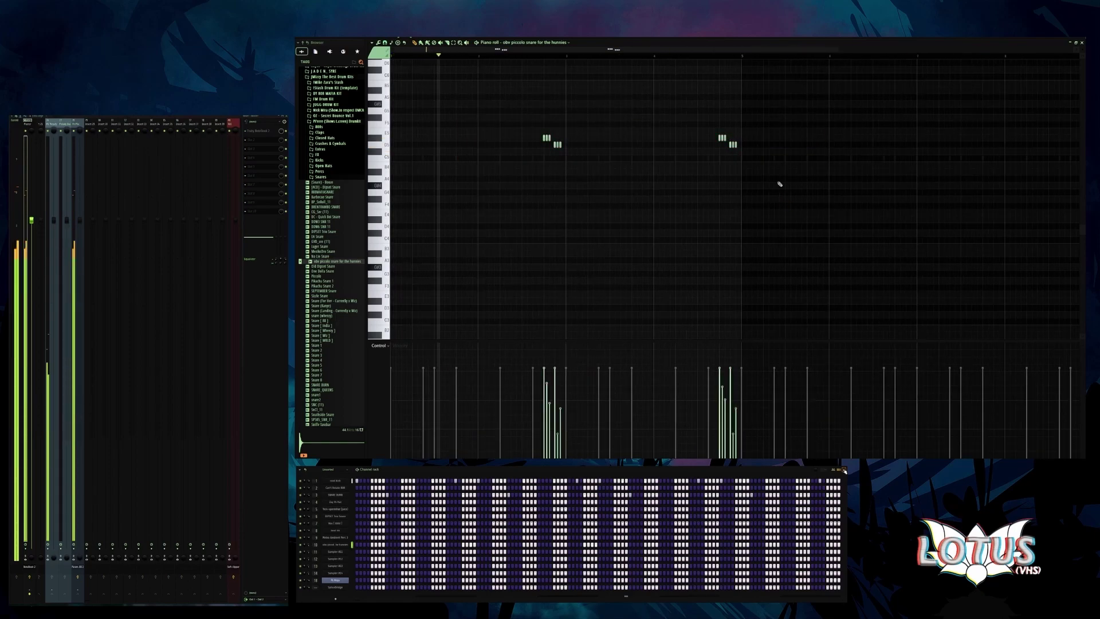
{"action": "right_click", "coordinate": [558, 144]}
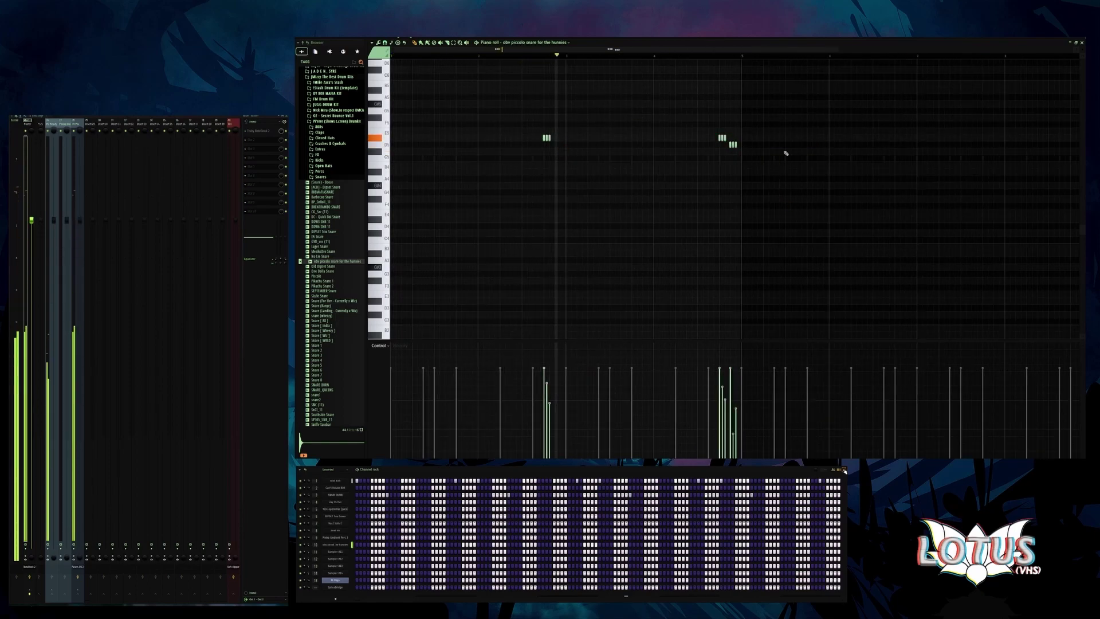
{"action": "key", "text": "ctrl+a"}
{"action": "key", "text": "ctrl+b"}
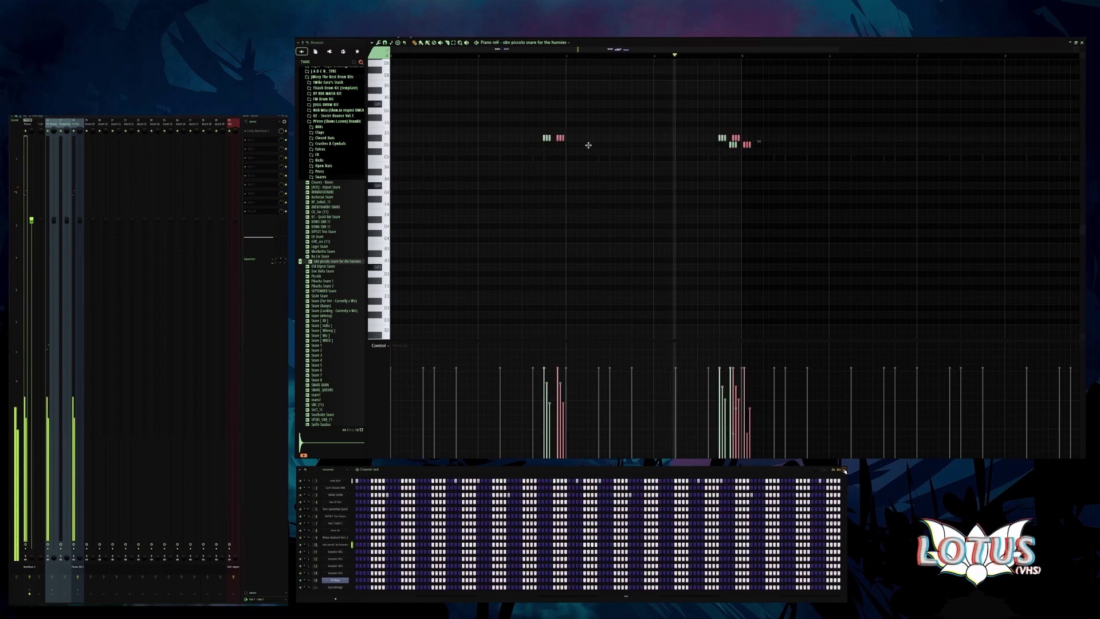
- Duplicate the piccolo snare rolls so the roll sequence repeats in the second half of the pattern
{"action": "key", "text": "ctrl+d"}
{"action": "scroll", "coordinate": [813, 168], "scroll_direction": "down", "scroll_amount": 3}
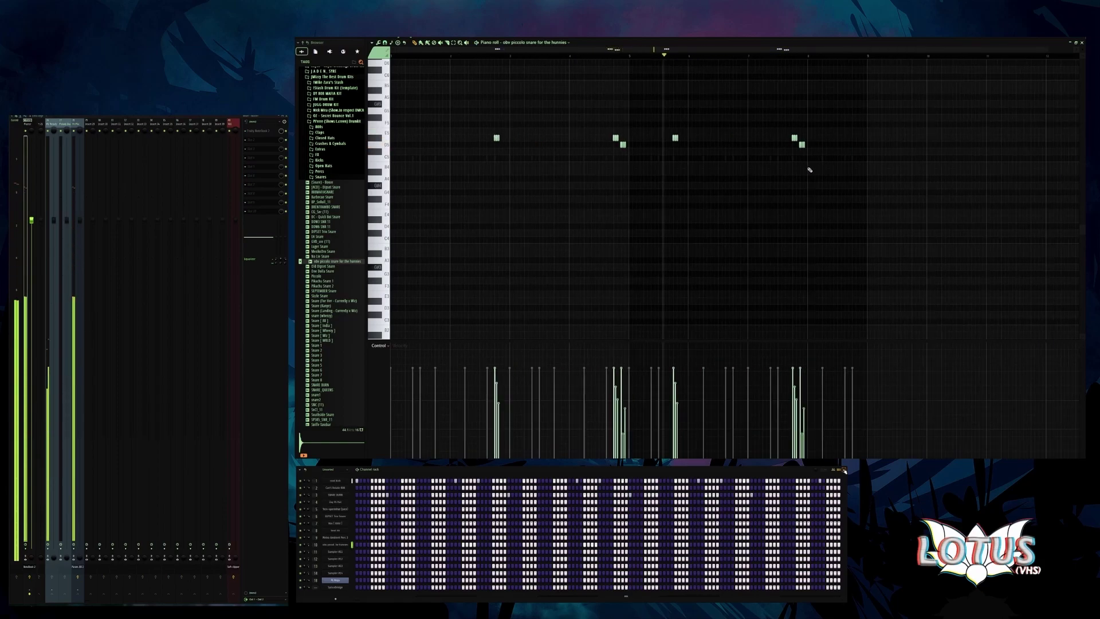
{"action": "left_click_drag", "start_coordinate": [816, 155], "coordinate": [717, 139]}
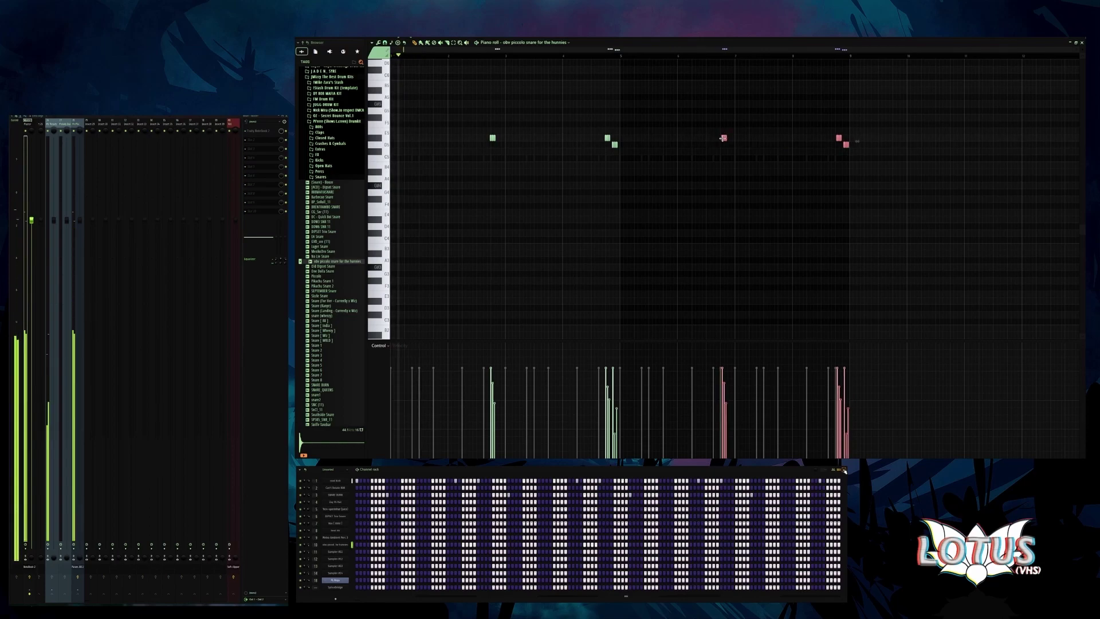
{"action": "key", "text": "space"}
- Copy extra snare rolls ahead of the two first-half roll groups, and shift both copies slightly later in time
{"action": "left_click_drag", "start_coordinate": [456, 143], "coordinate": [550, 142]}
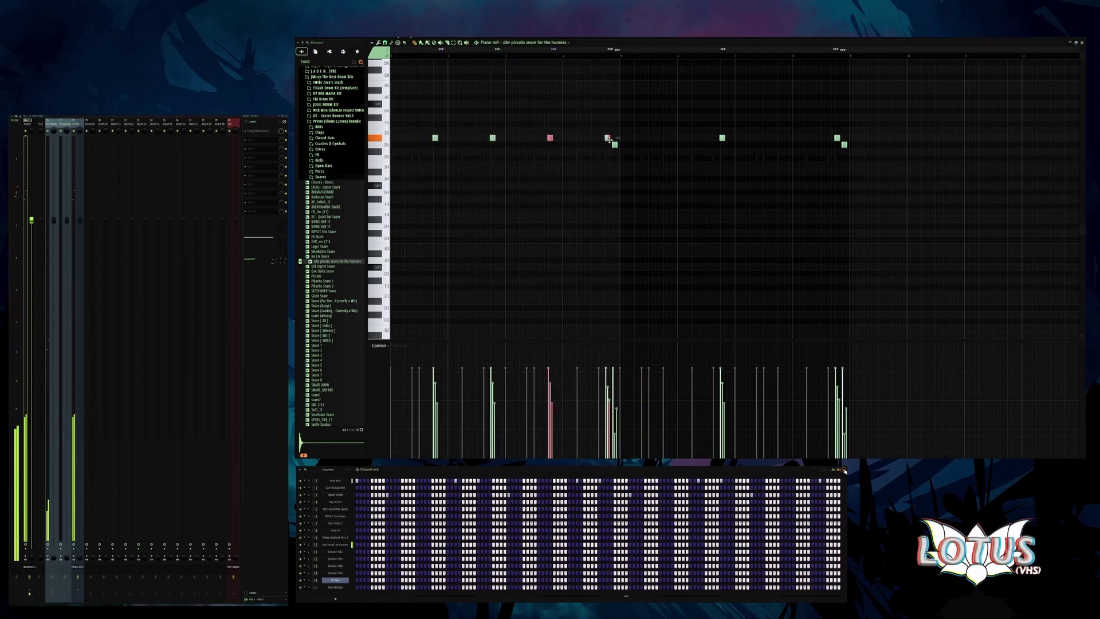
{"action": "left_click", "coordinate": [772, 142]}
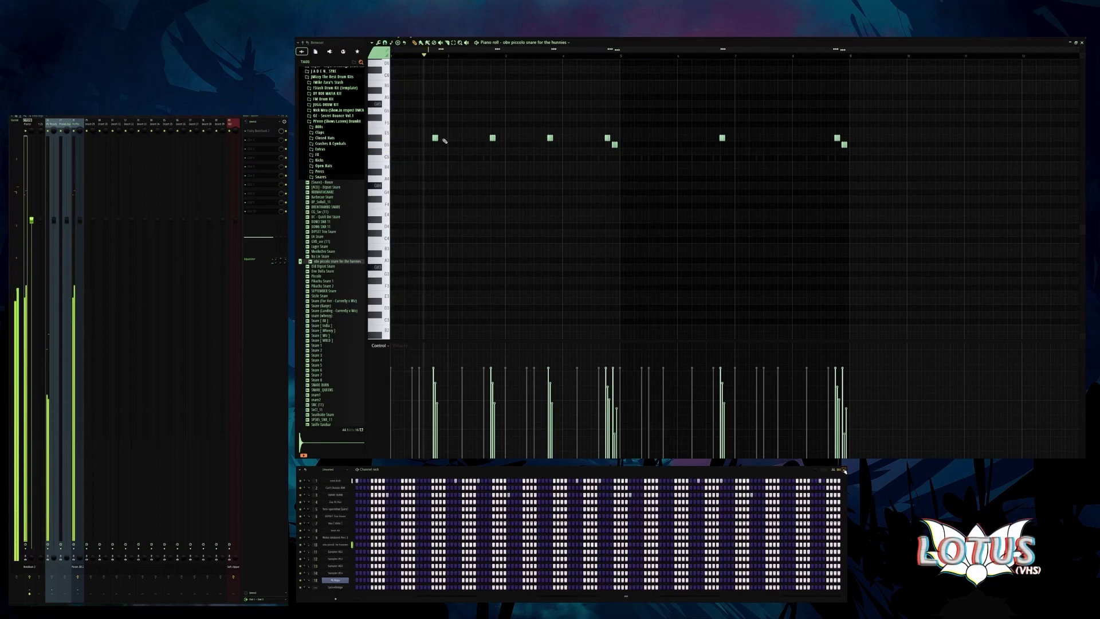
{"action": "left_click", "coordinate": [434, 138]}
{"action": "right_click", "coordinate": [437, 142]}
{"action": "left_click_drag", "start_coordinate": [436, 138], "coordinate": [451, 139]}
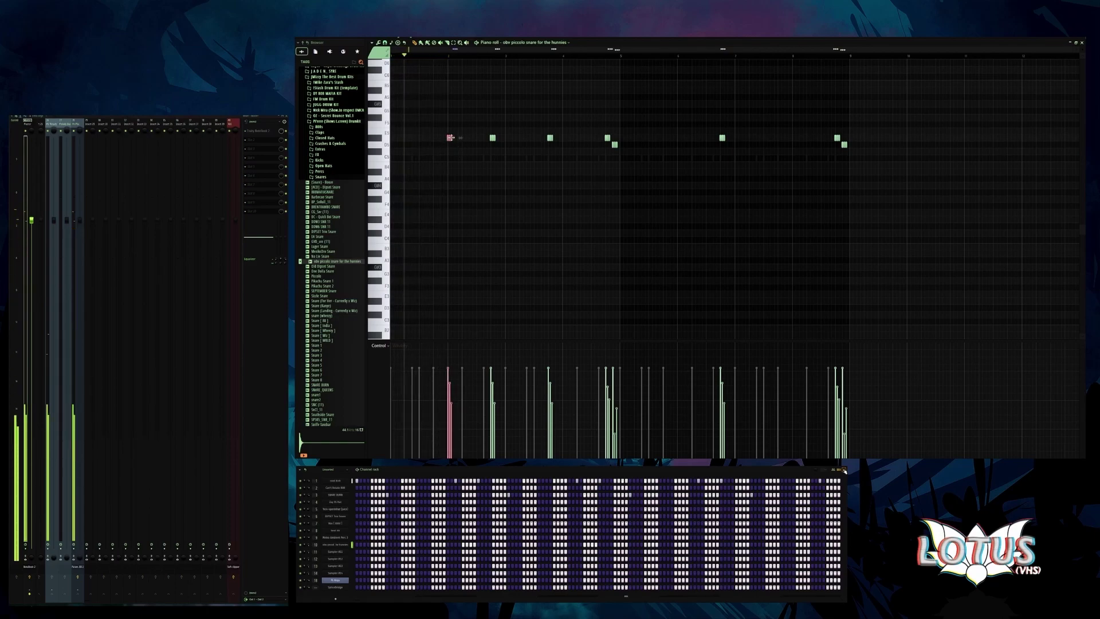
{"action": "left_click", "coordinate": [459, 167]}
{"action": "right_click", "coordinate": [450, 139]}
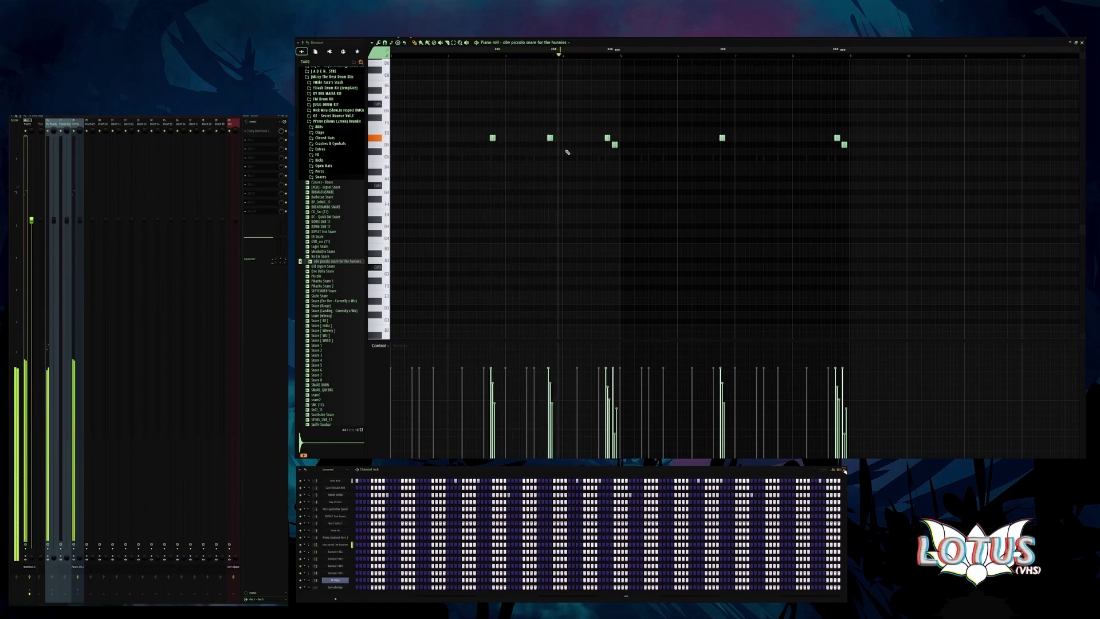
{"action": "key", "text": "ctrl+z"}
{"action": "left_click_drag", "start_coordinate": [550, 138], "coordinate": [564, 138]}
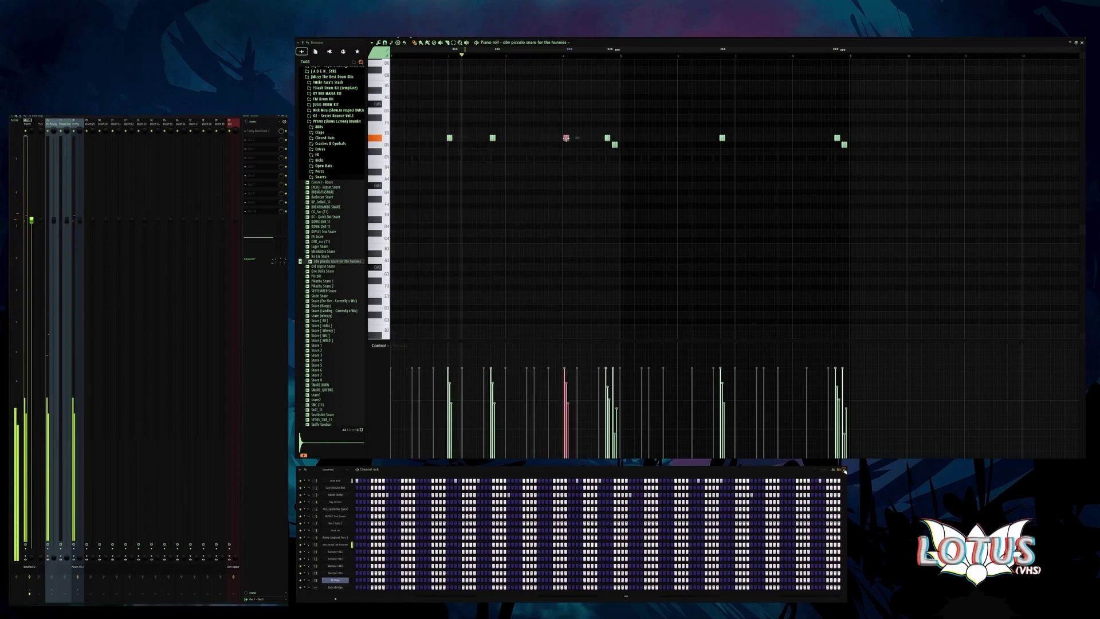
- Lower the two added snare rolls by three semitones
{"action": "left_click_drag", "start_coordinate": [450, 138], "coordinate": [449, 157]}
{"action": "left_click", "coordinate": [565, 137]}
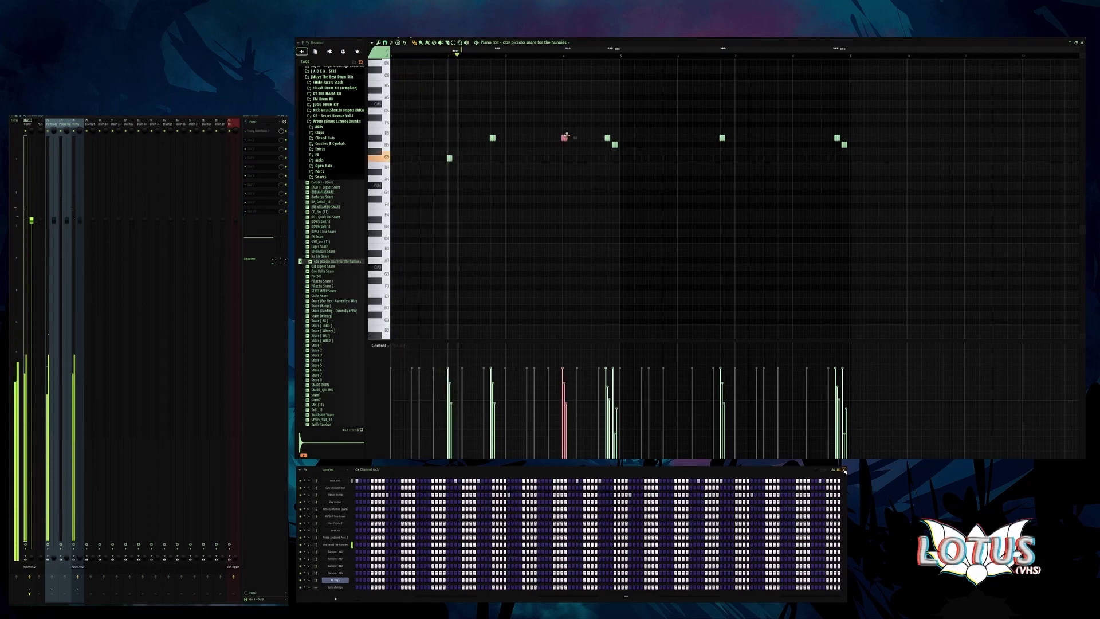
{"action": "left_click_drag", "start_coordinate": [563, 158], "coordinate": [564, 159]}
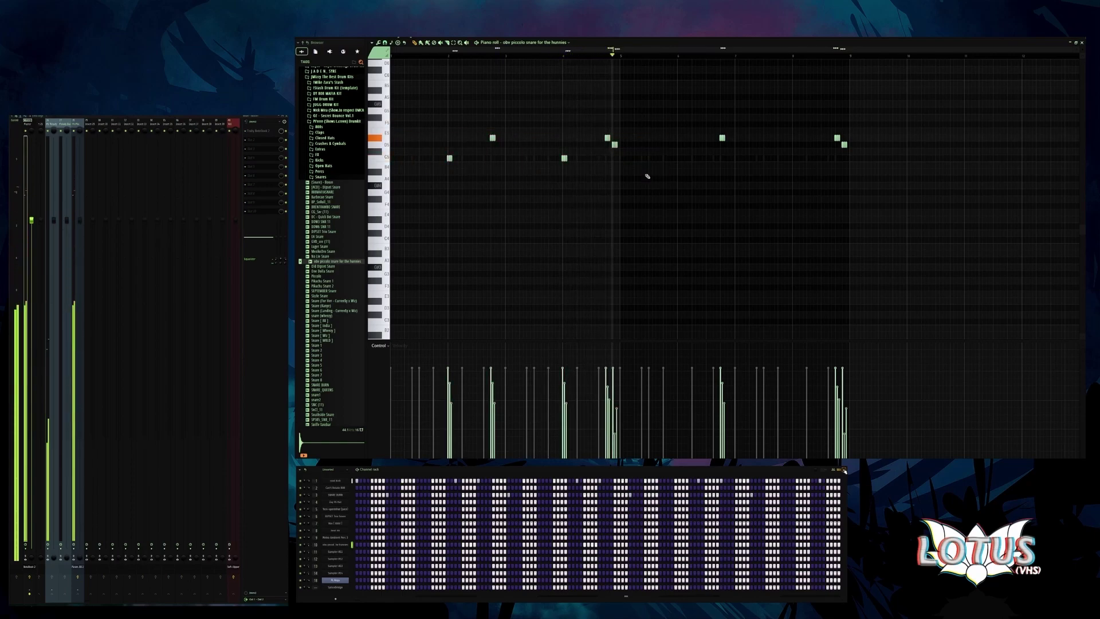
- Delete the two lowered snare rolls from the first half of the pattern
{"action": "left_click_drag", "start_coordinate": [854, 150], "coordinate": [564, 100]}
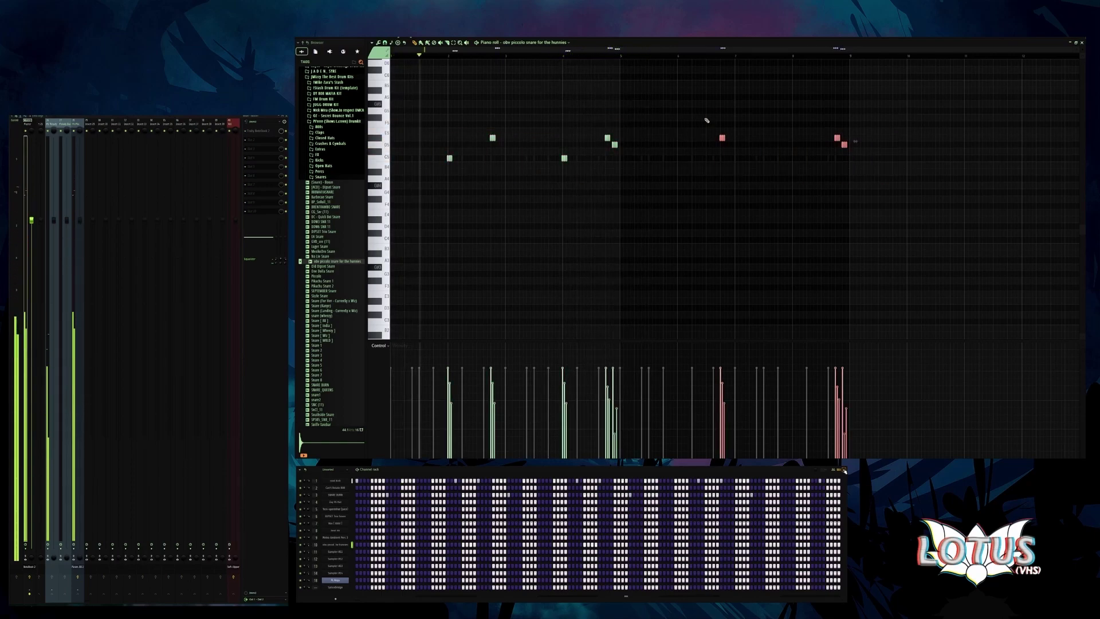
{"action": "key", "text": "ctrl+z"}
{"action": "right_click", "coordinate": [449, 158]}
{"action": "right_click", "coordinate": [563, 158]}
{"action": "left_click_drag", "start_coordinate": [660, 176], "coordinate": [726, 121]}
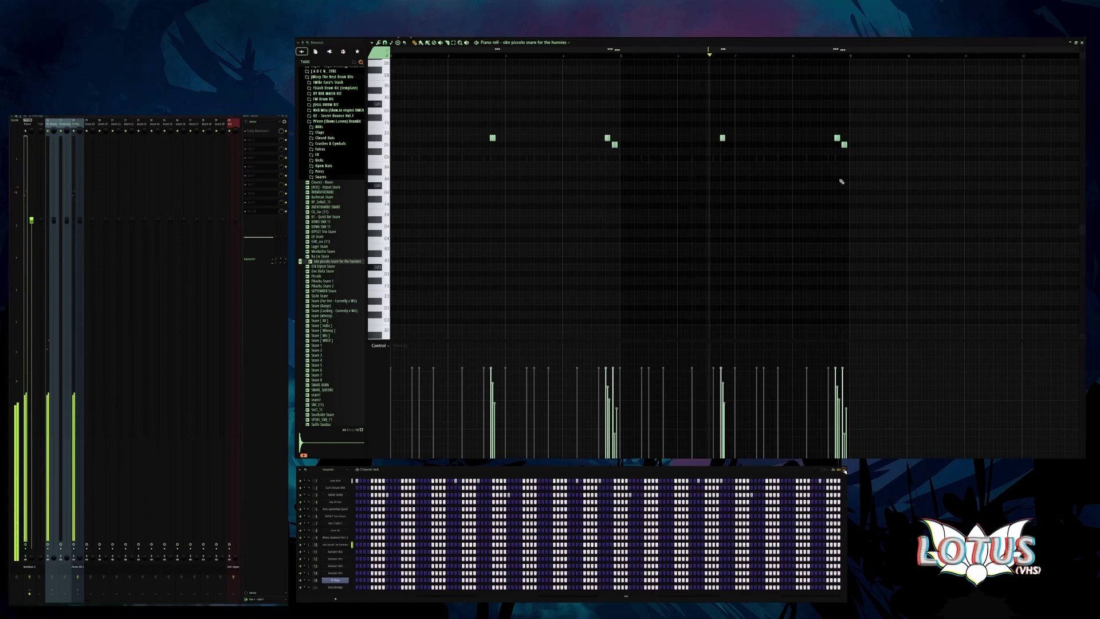
- Delete all remaining snare roll notes from the piccolo snare's piano roll
{"action": "scroll", "coordinate": [745, 166], "scroll_direction": "up", "scroll_amount": 3}
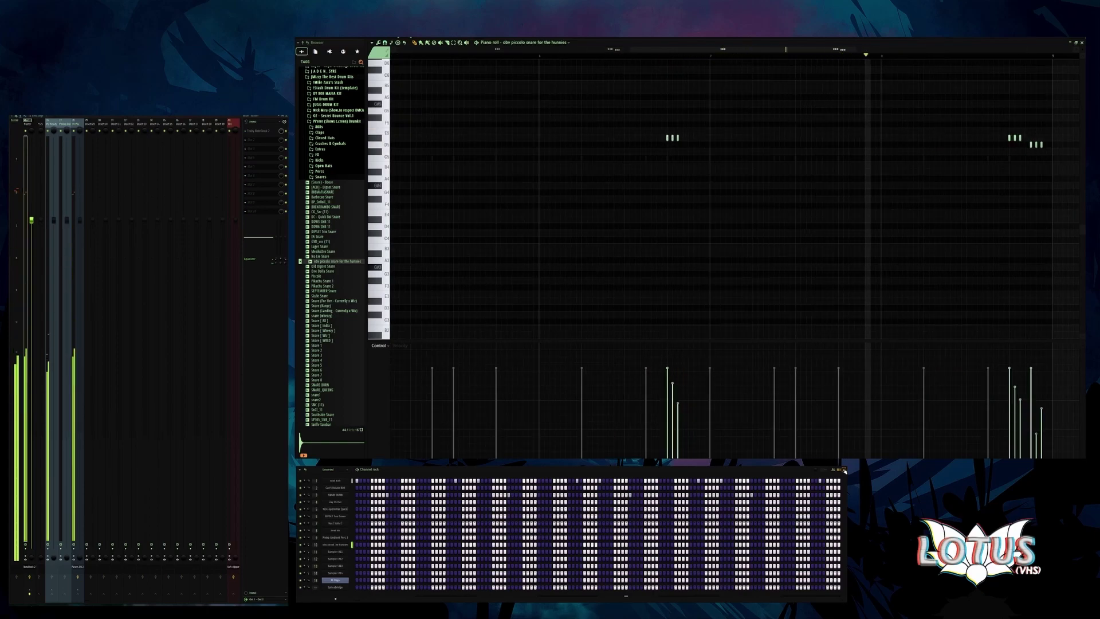
{"action": "scroll", "coordinate": [759, 214], "scroll_direction": "down", "scroll_amount": 3}
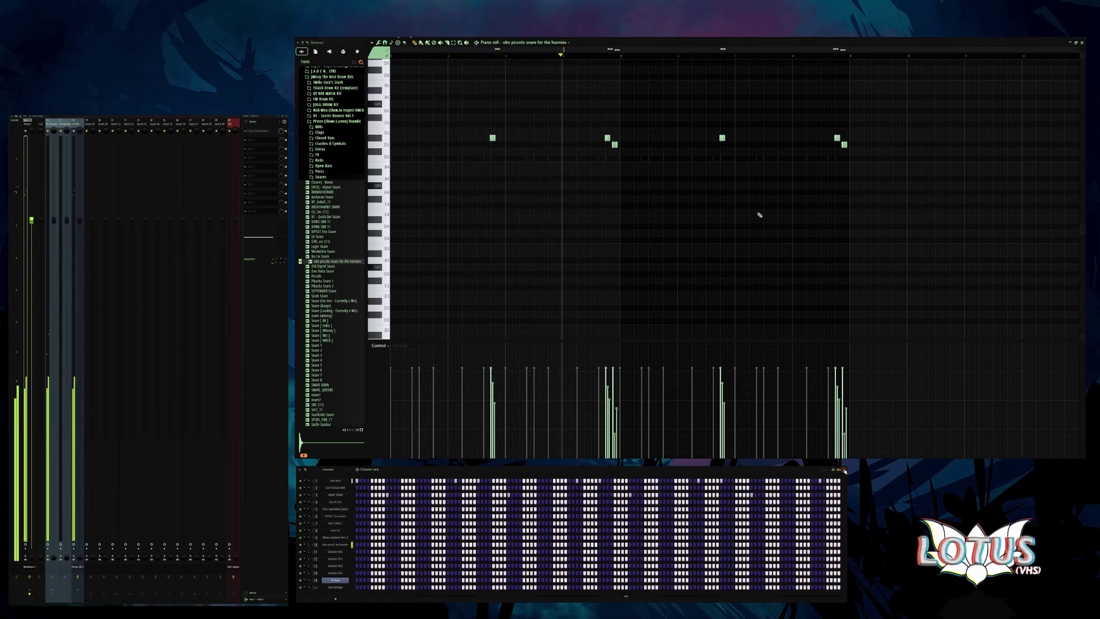
{"action": "left_click_drag", "start_coordinate": [909, 224], "coordinate": [828, 190]}
{"action": "key", "text": "Delete"}
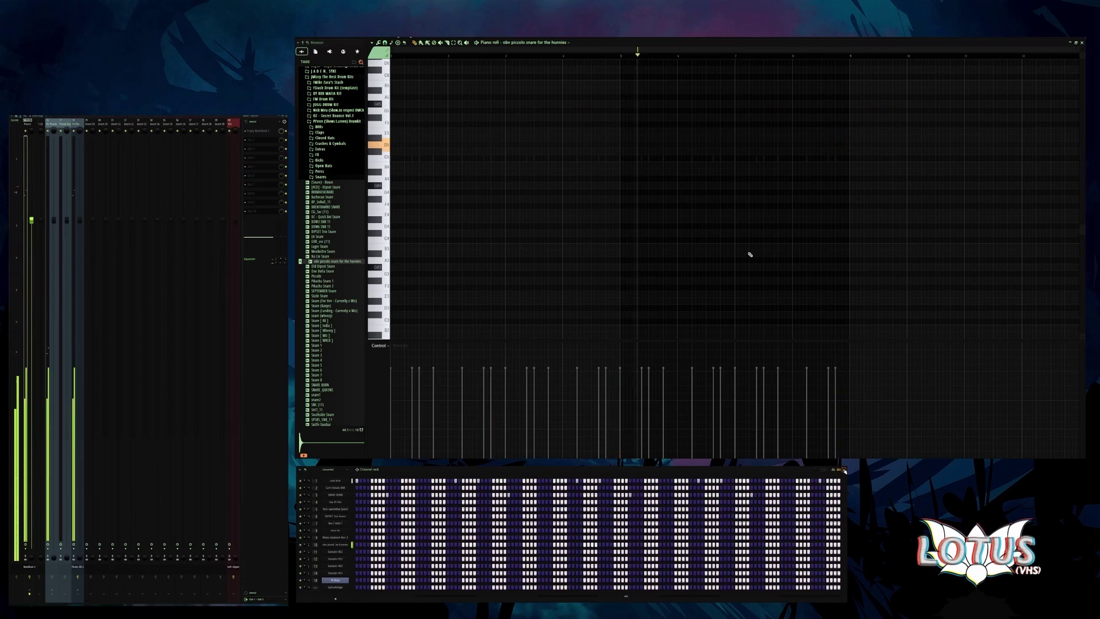
- Place two short single snare hits on C5 near the start of the pattern and adjust their timing
{"action": "left_click", "coordinate": [424, 159]}
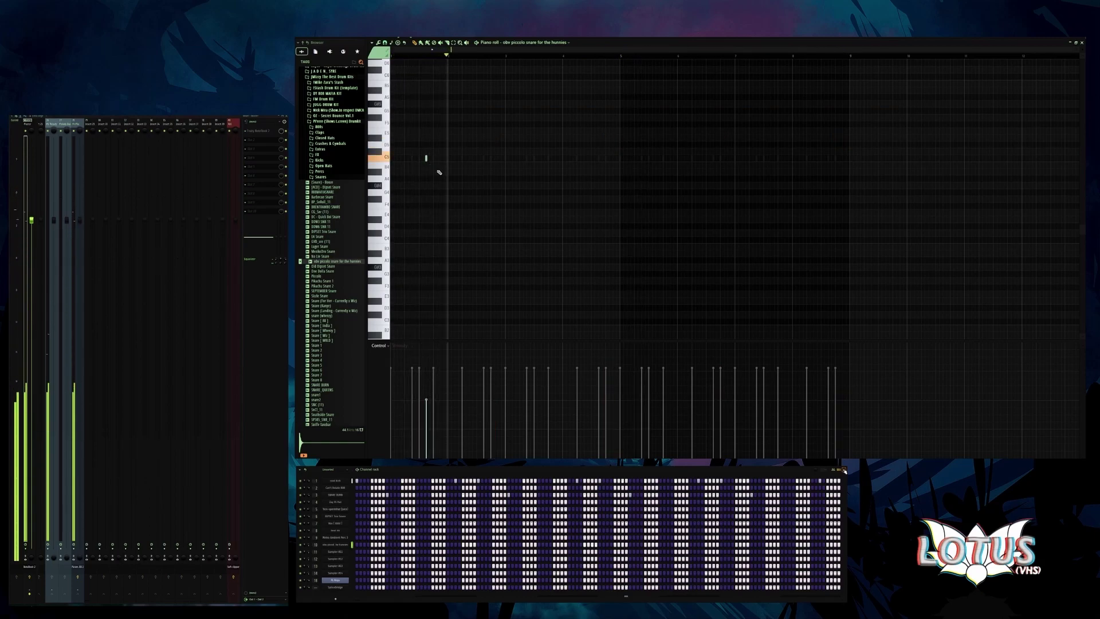
{"action": "left_click_drag", "start_coordinate": [425, 158], "coordinate": [422, 158]}
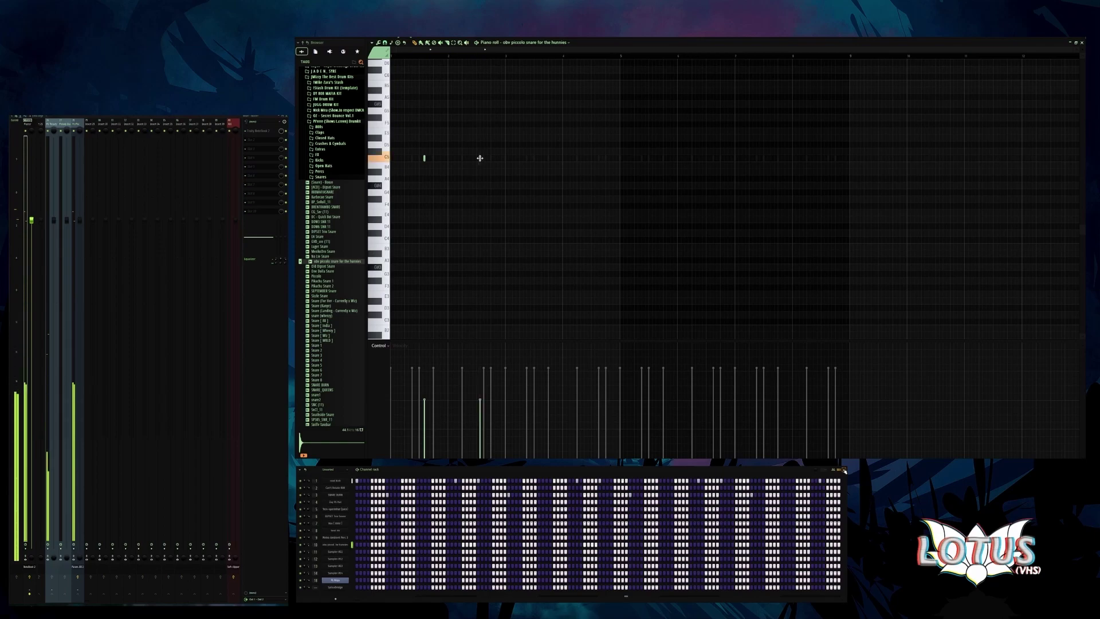
{"action": "left_click_drag", "start_coordinate": [480, 158], "coordinate": [482, 158]}
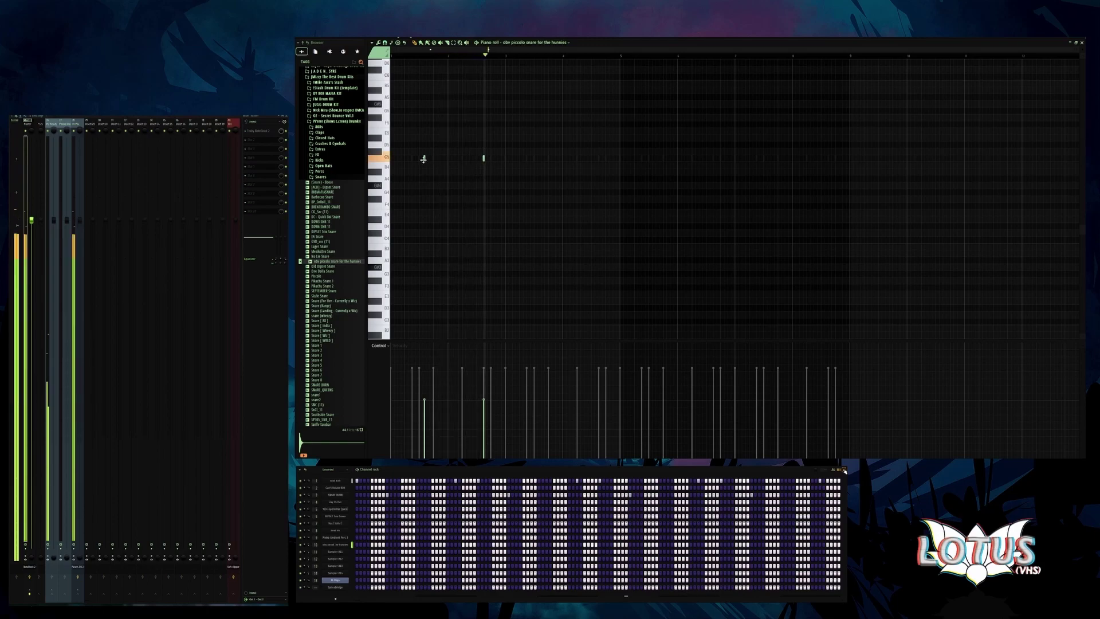
{"action": "left_click_drag", "start_coordinate": [425, 160], "coordinate": [497, 157]}
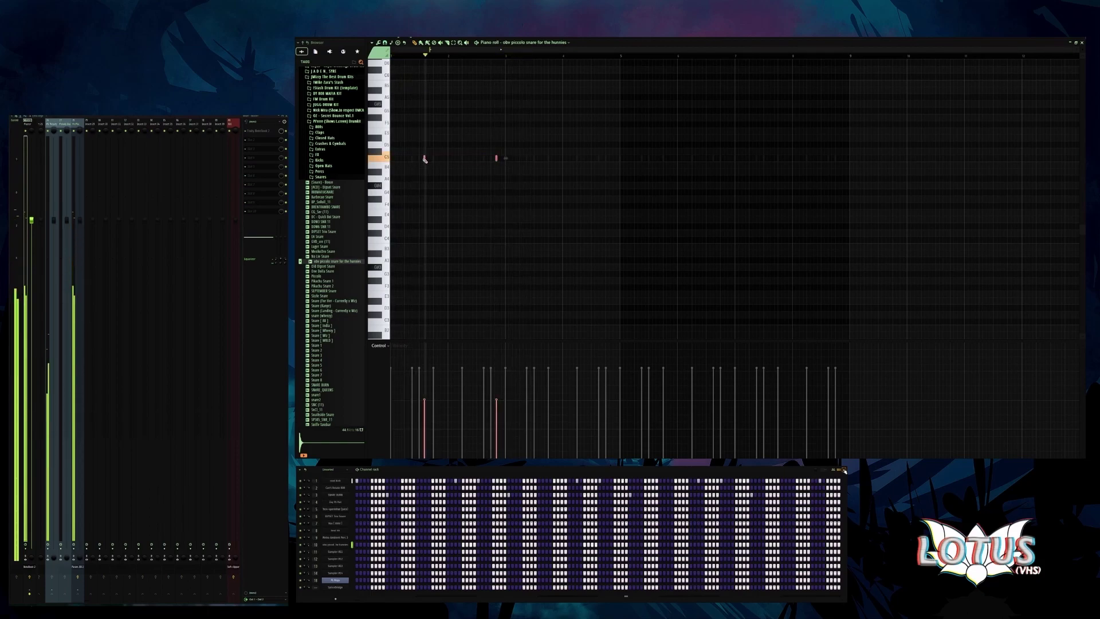
- Repeat the two-hit snare phrase at regular intervals until eight hits fill the pattern
{"action": "left_click_drag", "start_coordinate": [424, 158], "coordinate": [552, 171]}
{"action": "key", "text": "ctrl+d"}
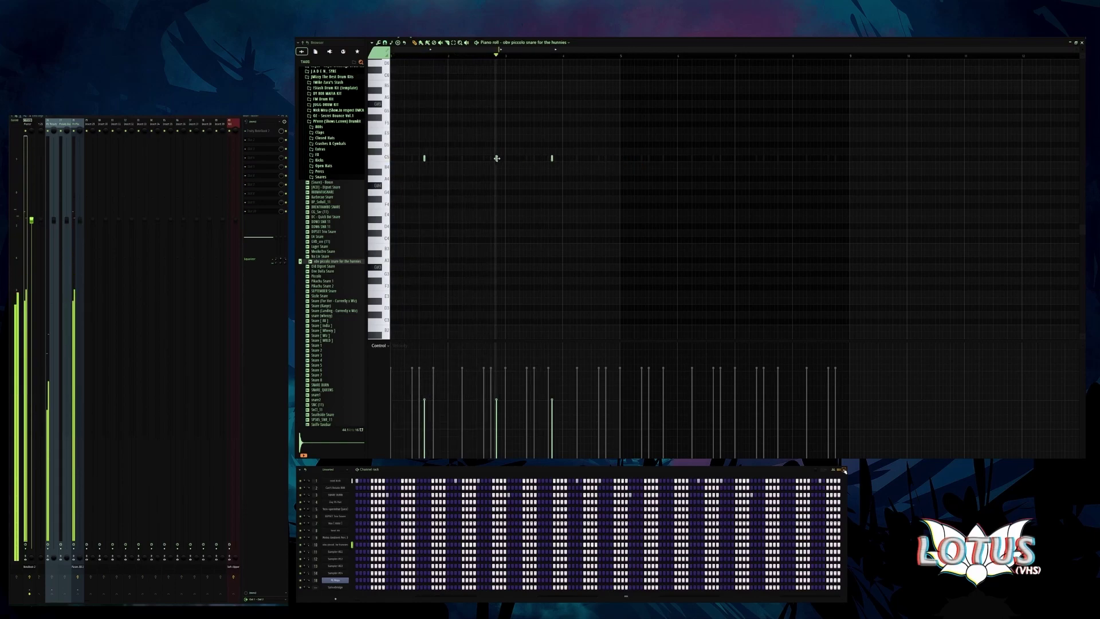
{"action": "left_click_drag", "start_coordinate": [572, 166], "coordinate": [541, 164]}
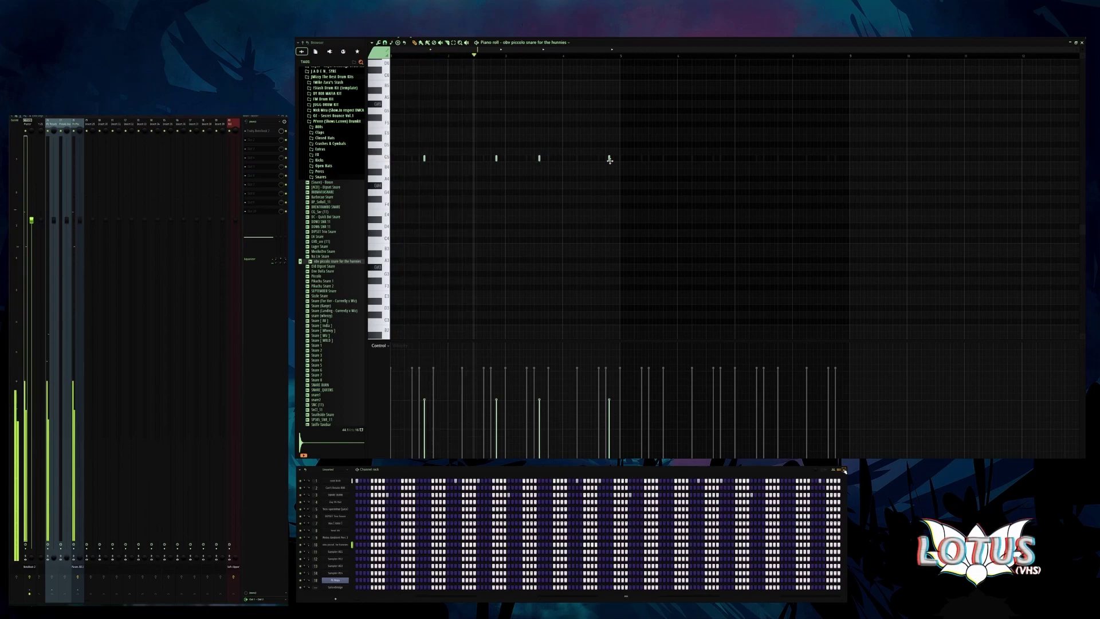
{"action": "key", "text": "ctrl+b"}
{"action": "left_click_drag", "start_coordinate": [577, 158], "coordinate": [653, 157]}
{"action": "key", "text": "ctrl+a"}
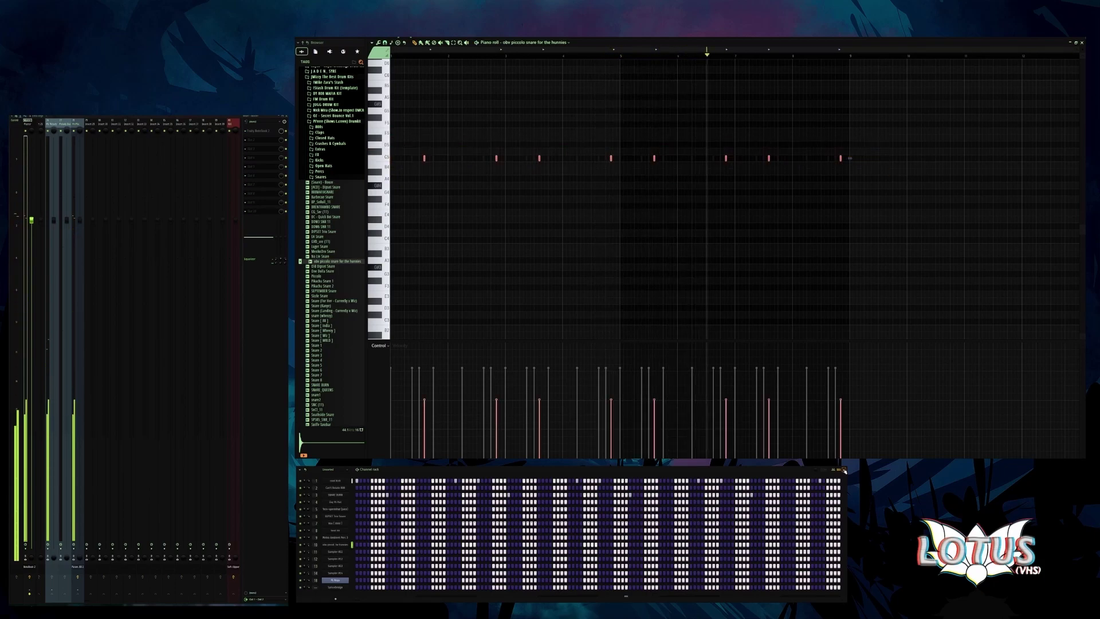
{"action": "key", "text": "ctrl+d"}
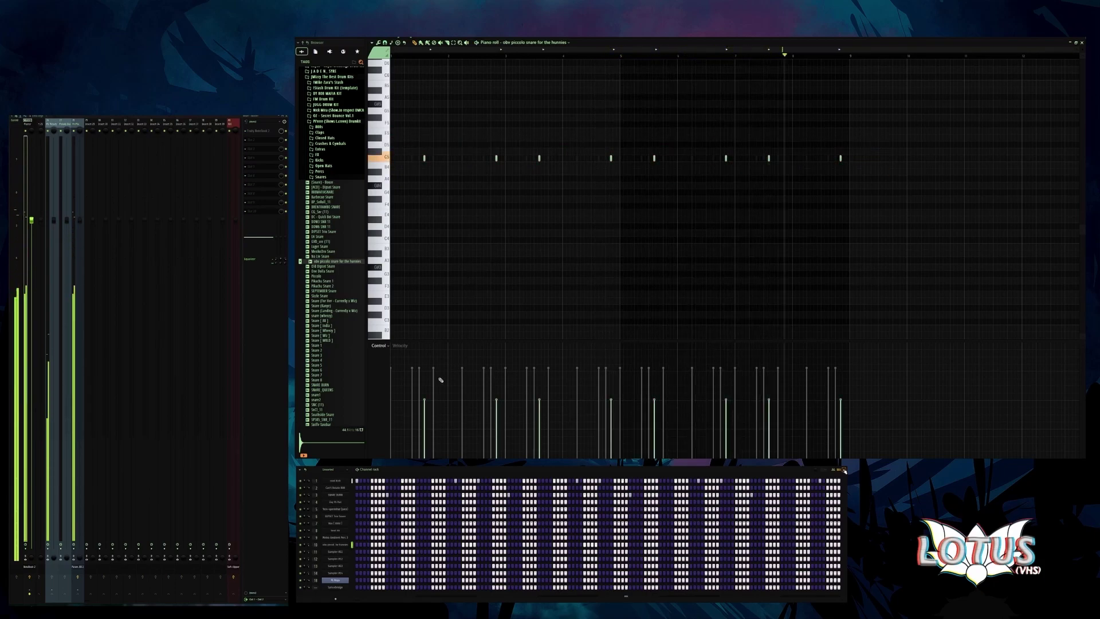
- Try other snare samples on the channel, including Pikachu Snare 2 and Old Dipset Snare, and reload the piccolo snare
{"action": "left_click", "coordinate": [326, 282]}
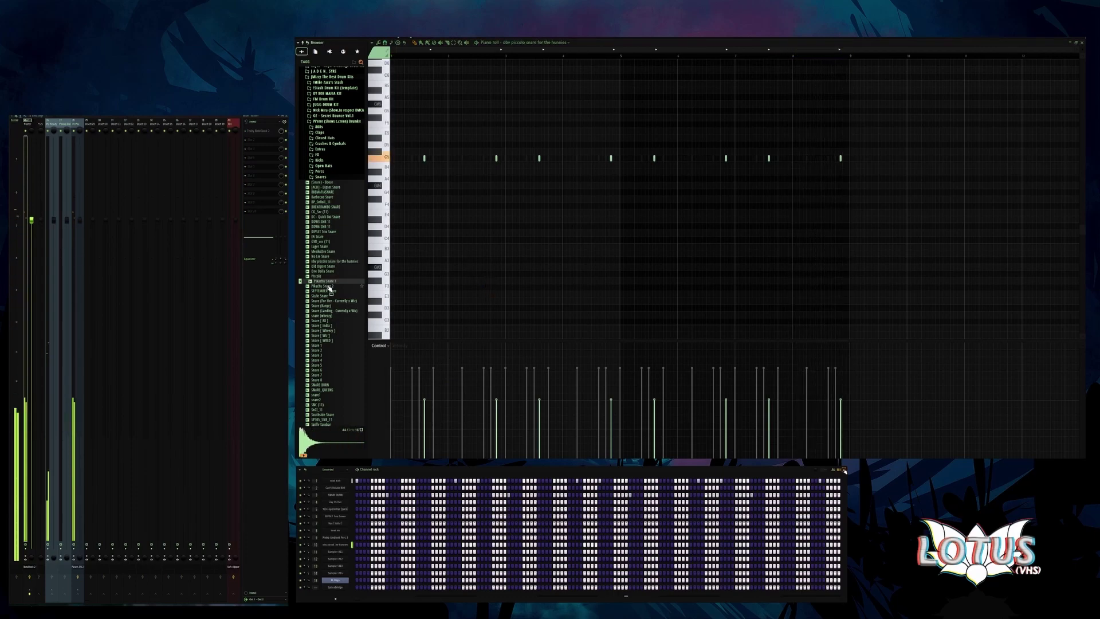
{"action": "left_click", "coordinate": [329, 288]}
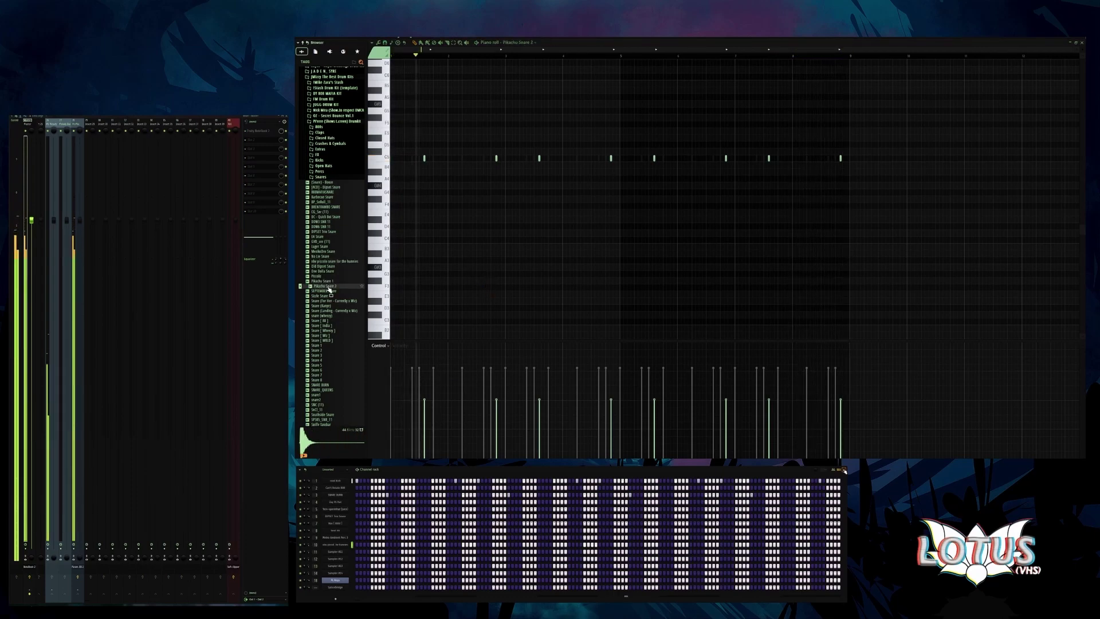
{"action": "left_click", "coordinate": [843, 469]}
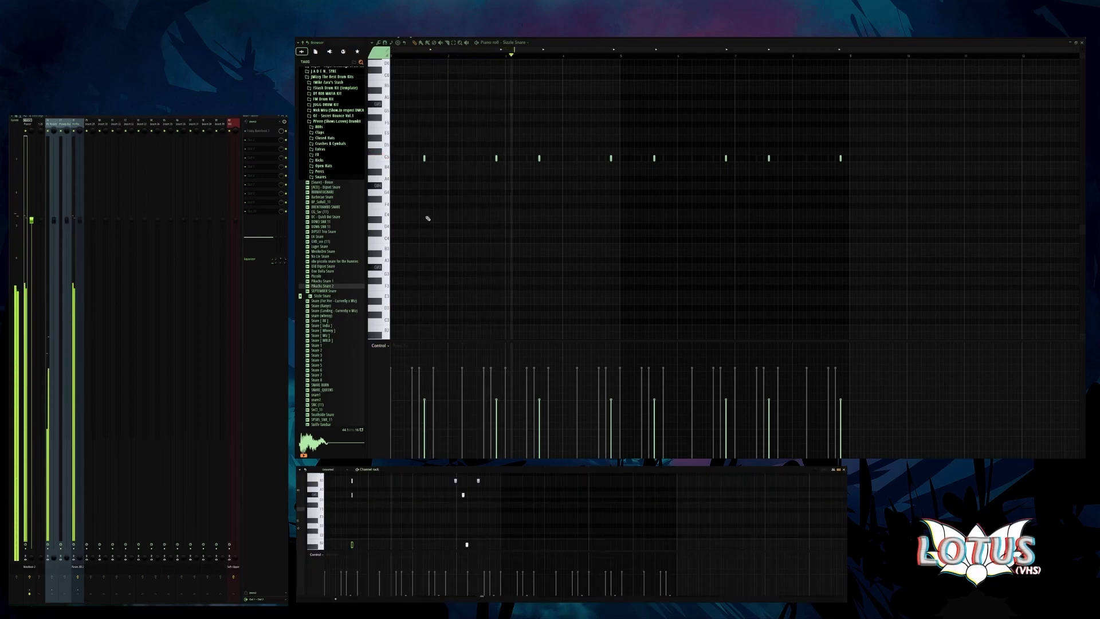
{"action": "left_click", "coordinate": [338, 471]}
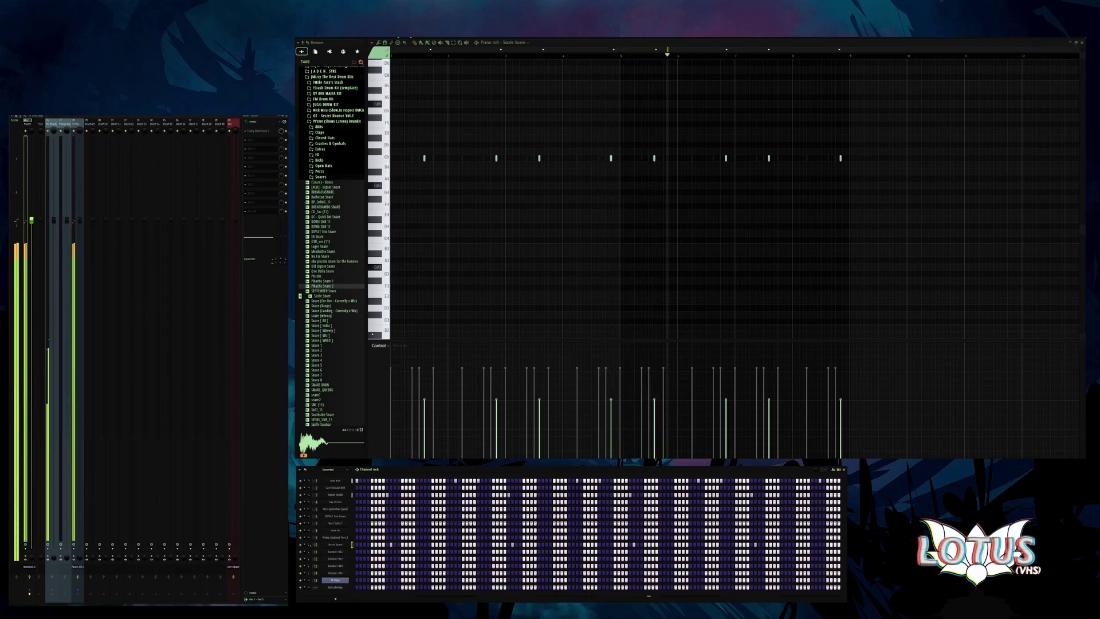
{"action": "left_click", "coordinate": [331, 331]}
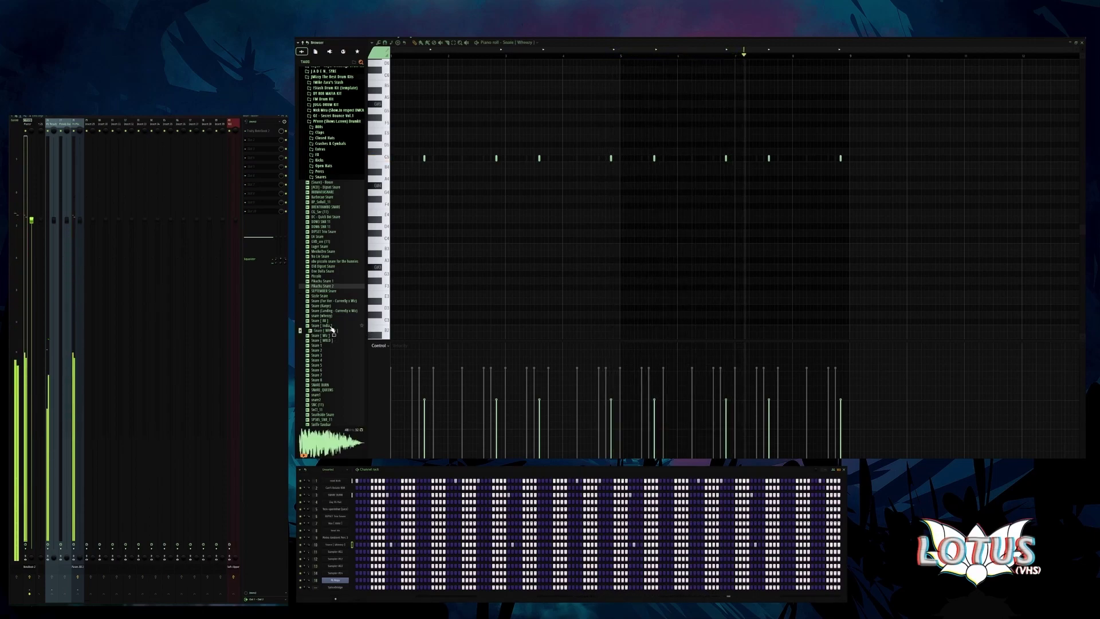
{"action": "left_click", "coordinate": [336, 270]}
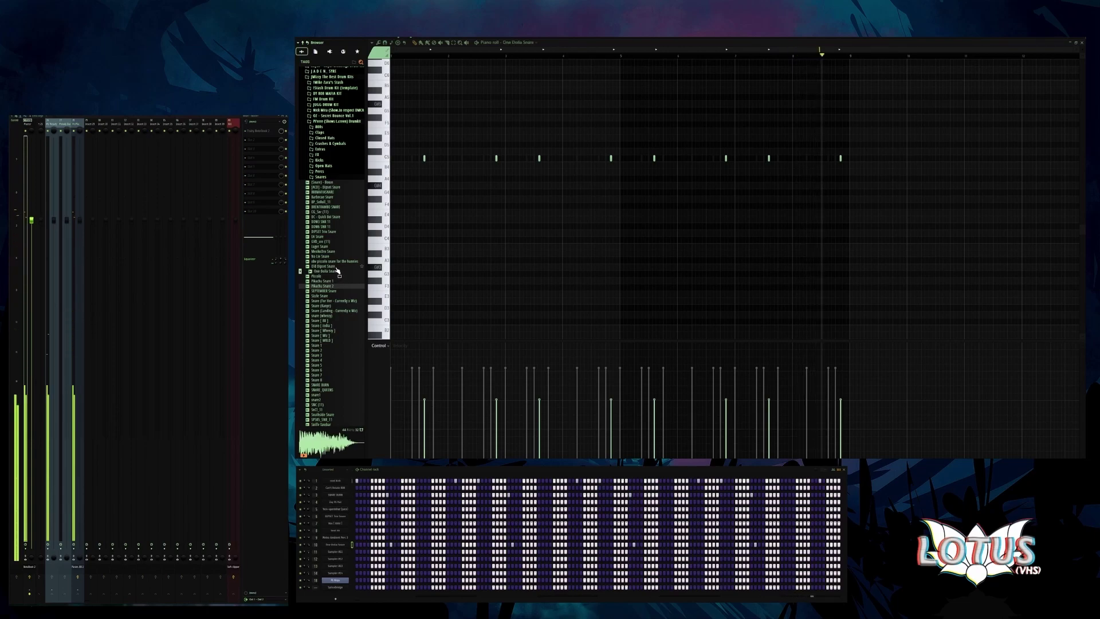
{"action": "left_click", "coordinate": [337, 266]}
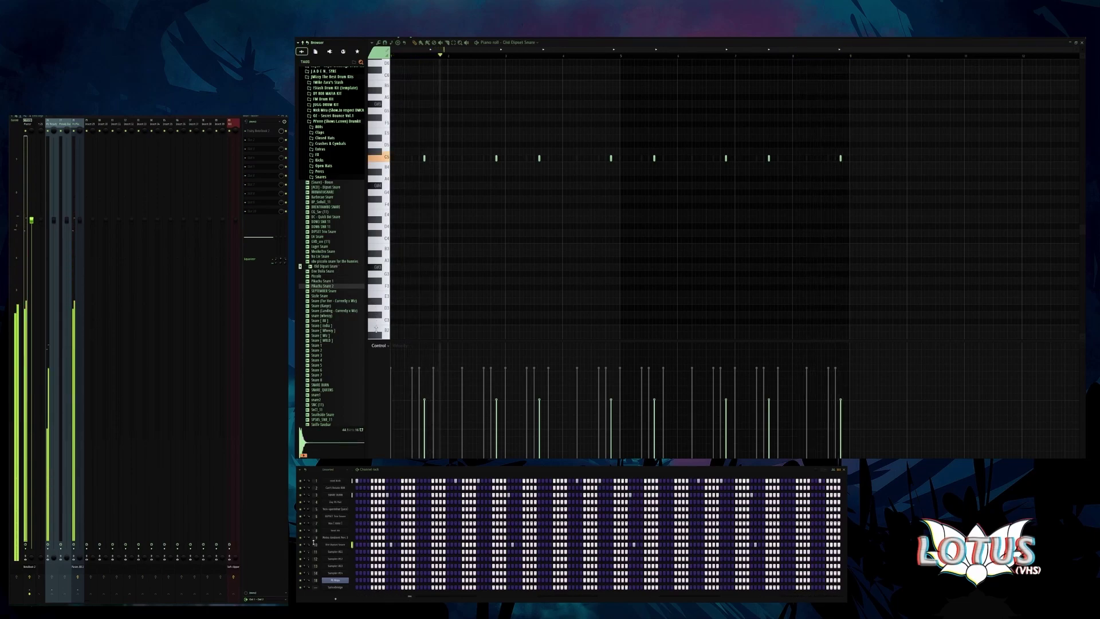
{"action": "left_click", "coordinate": [336, 251]}
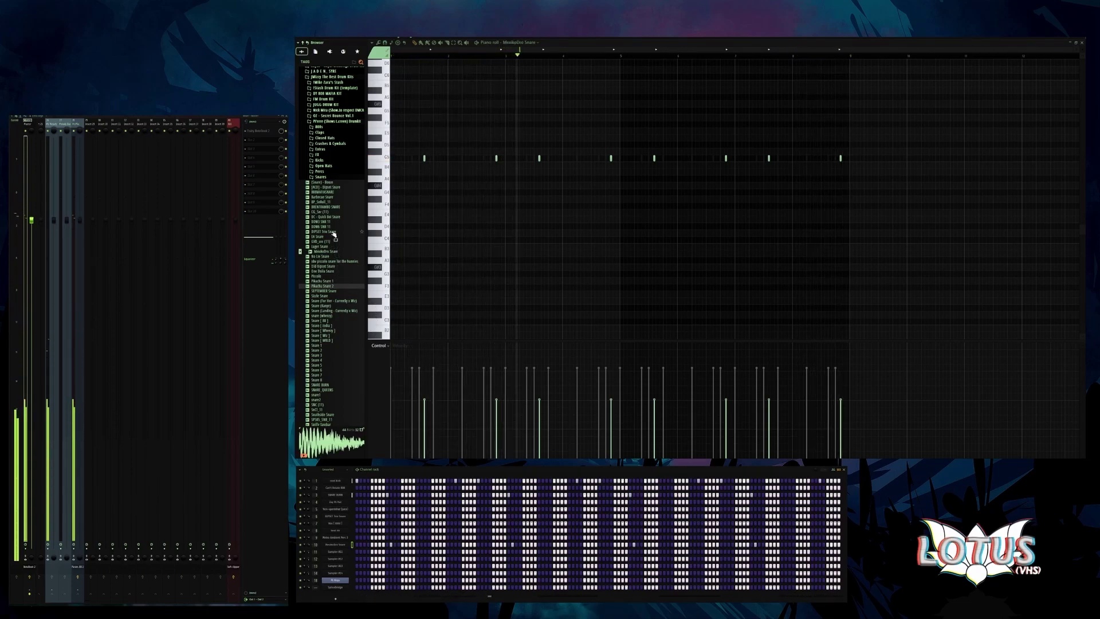
{"action": "left_click", "coordinate": [335, 227]}
{"action": "left_click", "coordinate": [337, 261]}
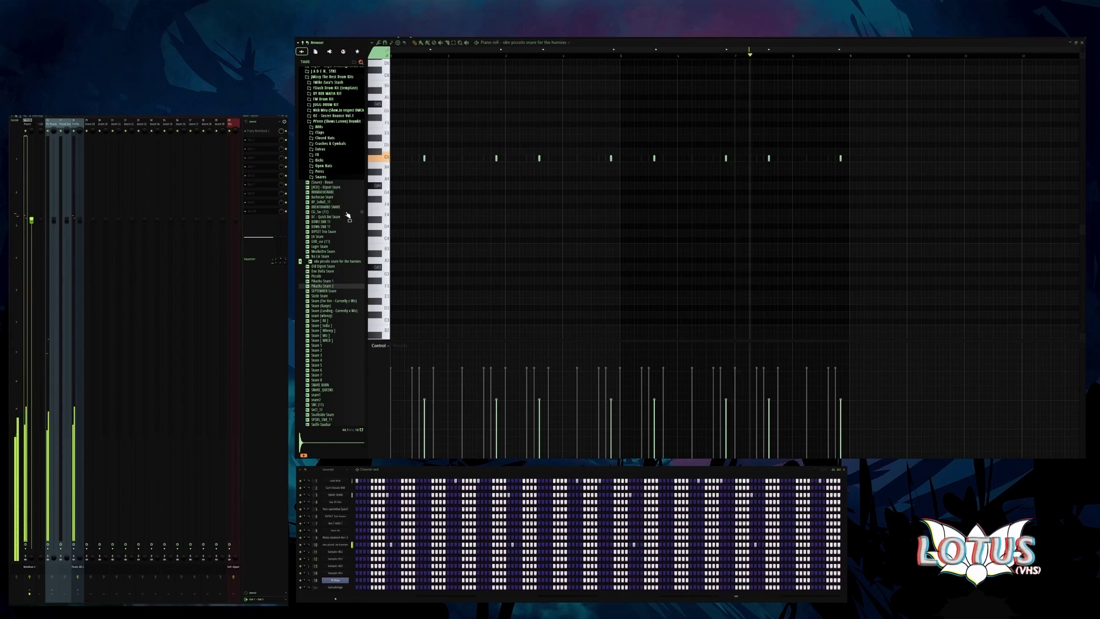
- Collapse the Snares folder and its drum kit folder, and open the Can't Relate 808 channel's piano roll
{"action": "left_click", "coordinate": [321, 177]}
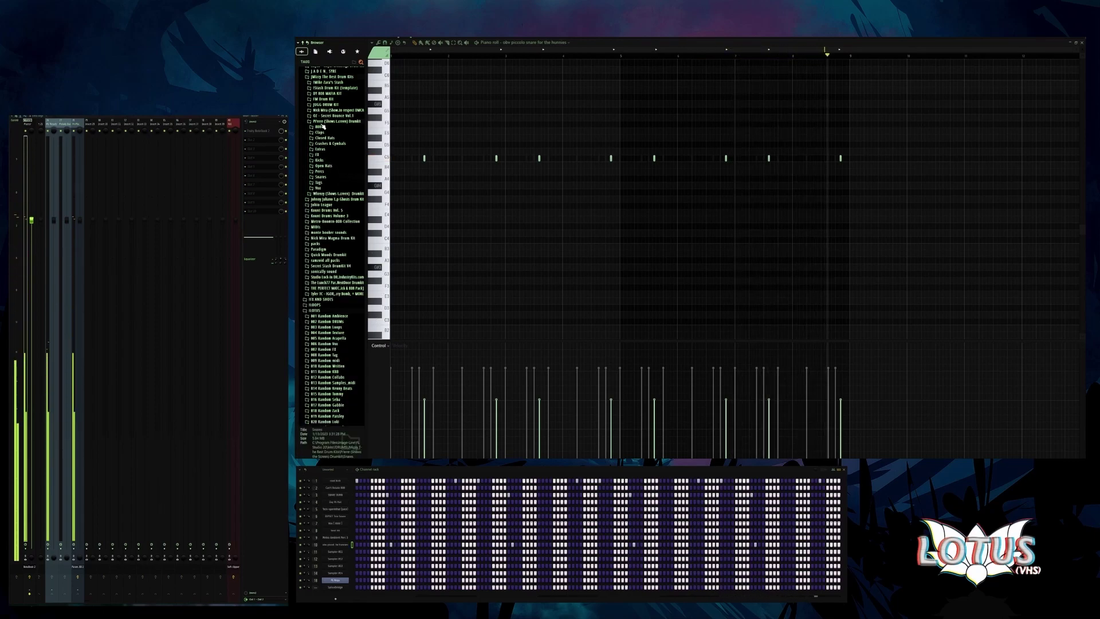
{"action": "left_click", "coordinate": [335, 121]}
{"action": "double_click", "coordinate": [403, 158]}
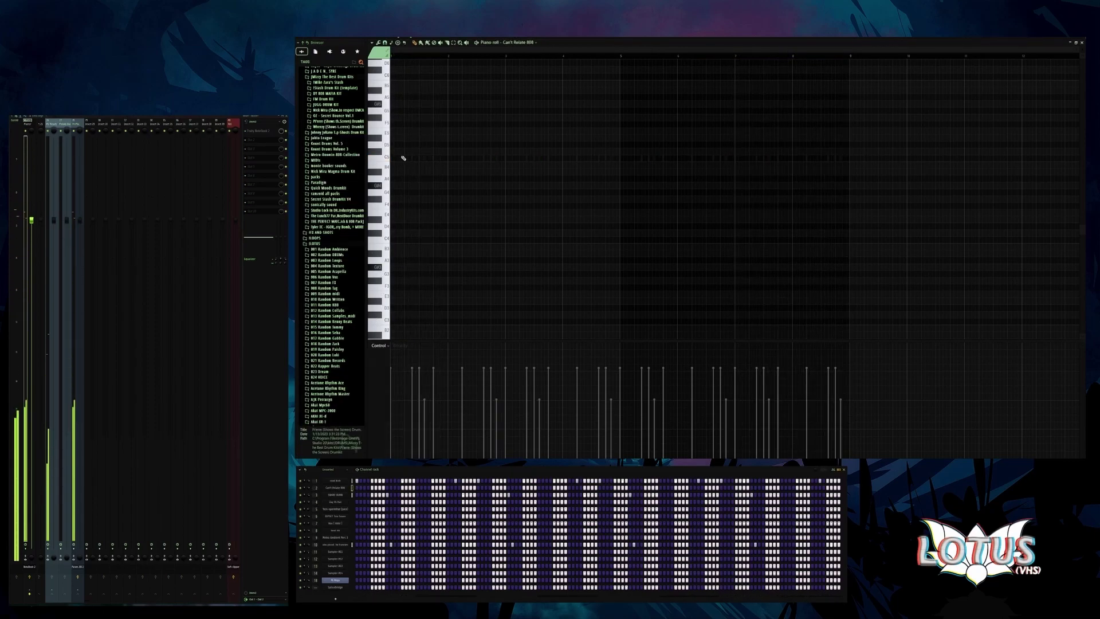
- Place an 808 note at the very start of the pattern and toggle playback
{"action": "scroll", "coordinate": [399, 167], "scroll_direction": "down", "scroll_amount": 1}
{"action": "left_click", "coordinate": [396, 165]}
{"action": "left_click_drag", "start_coordinate": [395, 165], "coordinate": [412, 165]}
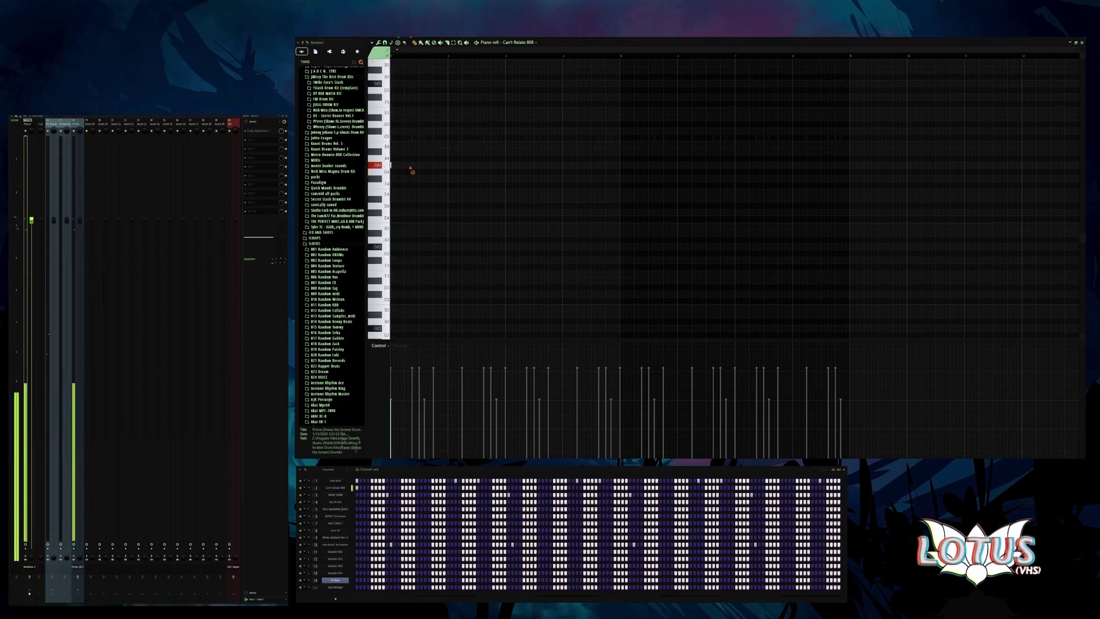
{"action": "left_click", "coordinate": [381, 153]}
{"action": "key", "text": "space"}
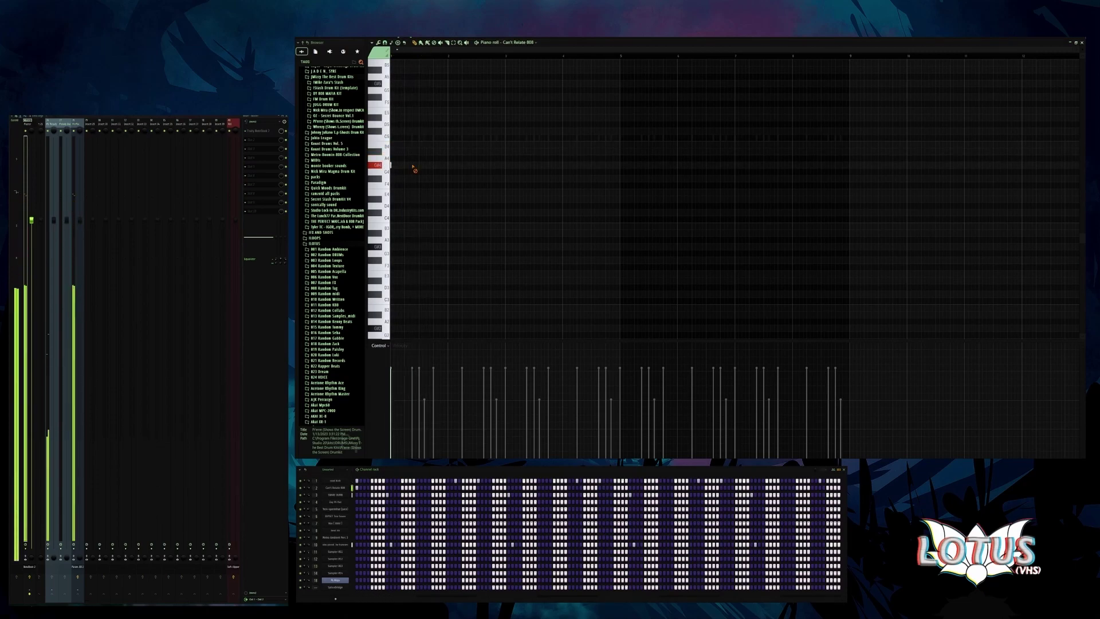
- Extend the 808 line into a six-note phrase ending on a higher note, and duplicate the phrase once
{"action": "left_click", "coordinate": [434, 166]}
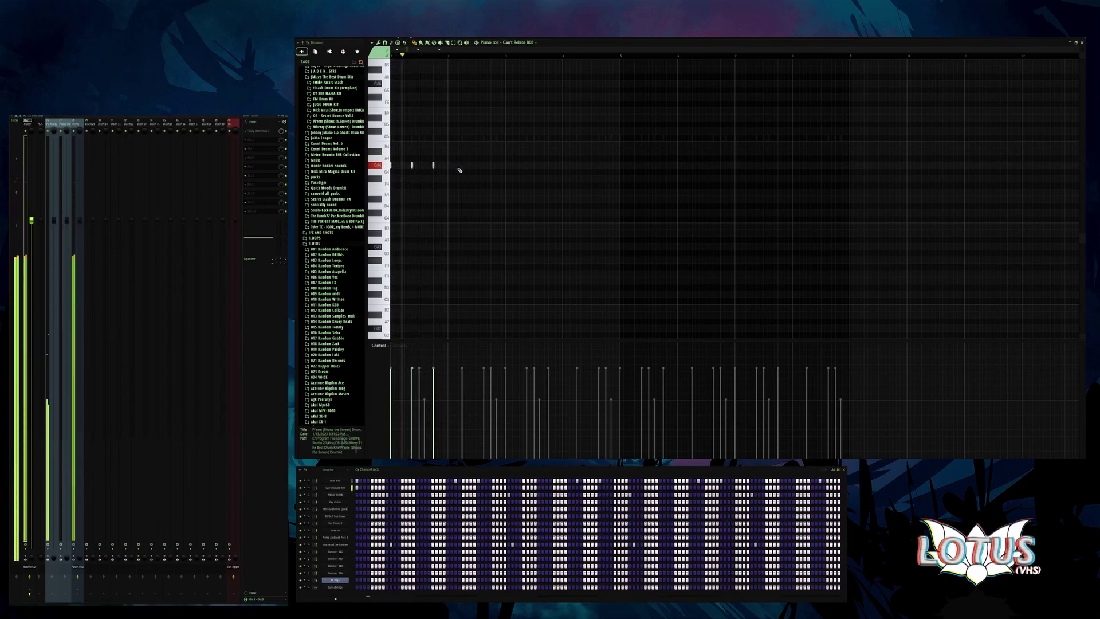
{"action": "left_click", "coordinate": [461, 165]}
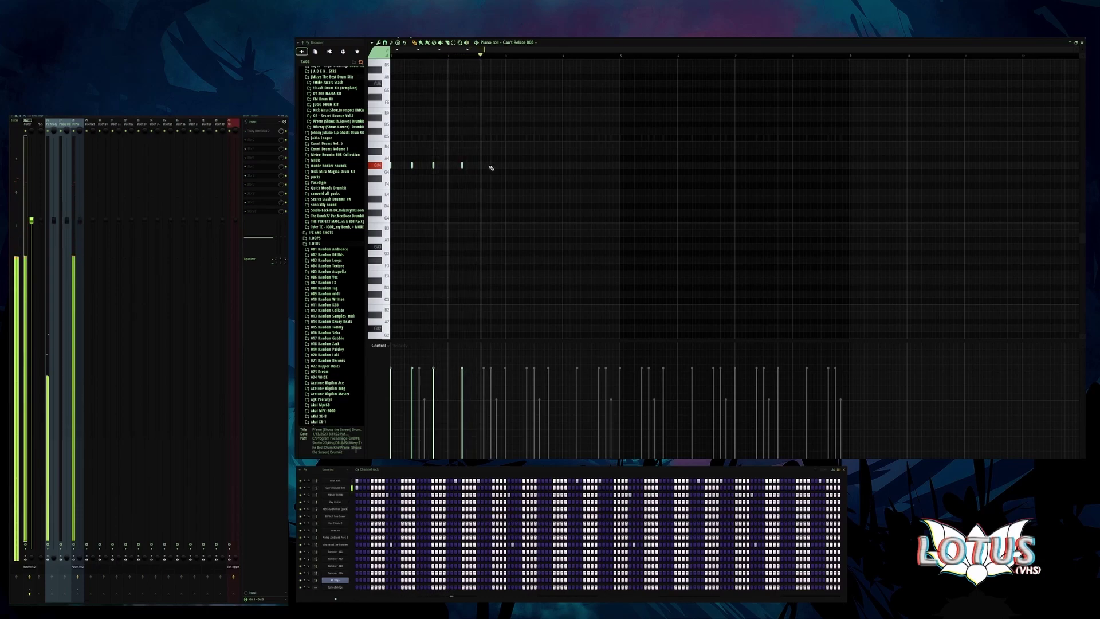
{"action": "left_click", "coordinate": [484, 165]}
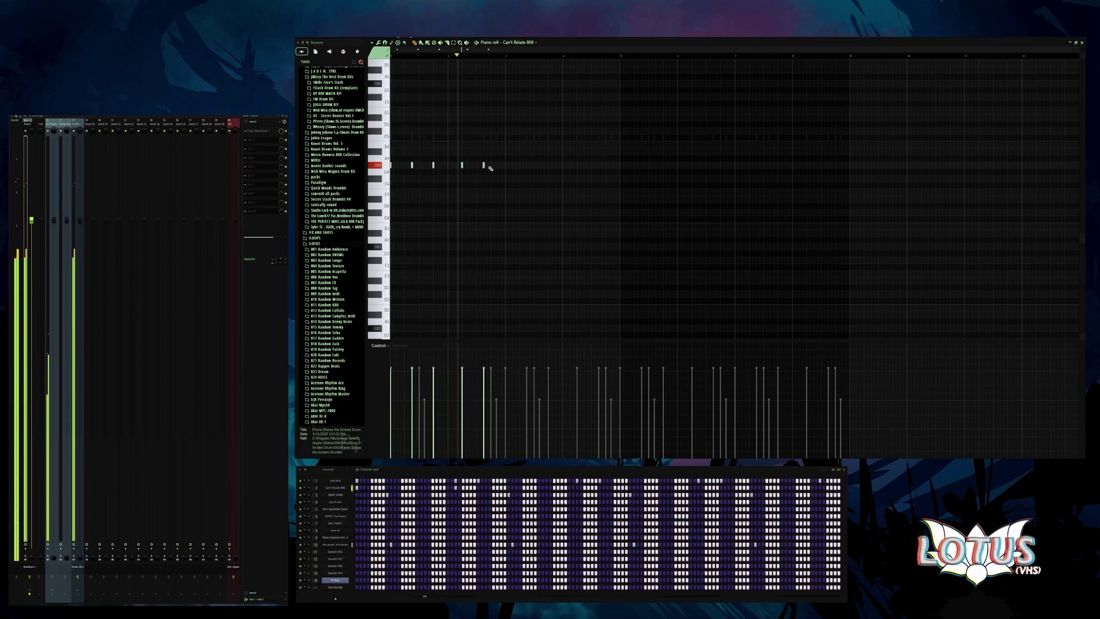
{"action": "left_click", "coordinate": [491, 165]}
{"action": "left_click_drag", "start_coordinate": [491, 165], "coordinate": [491, 117]}
{"action": "key", "text": "ctrl+b"}
{"action": "key", "text": "ctrl+d"}
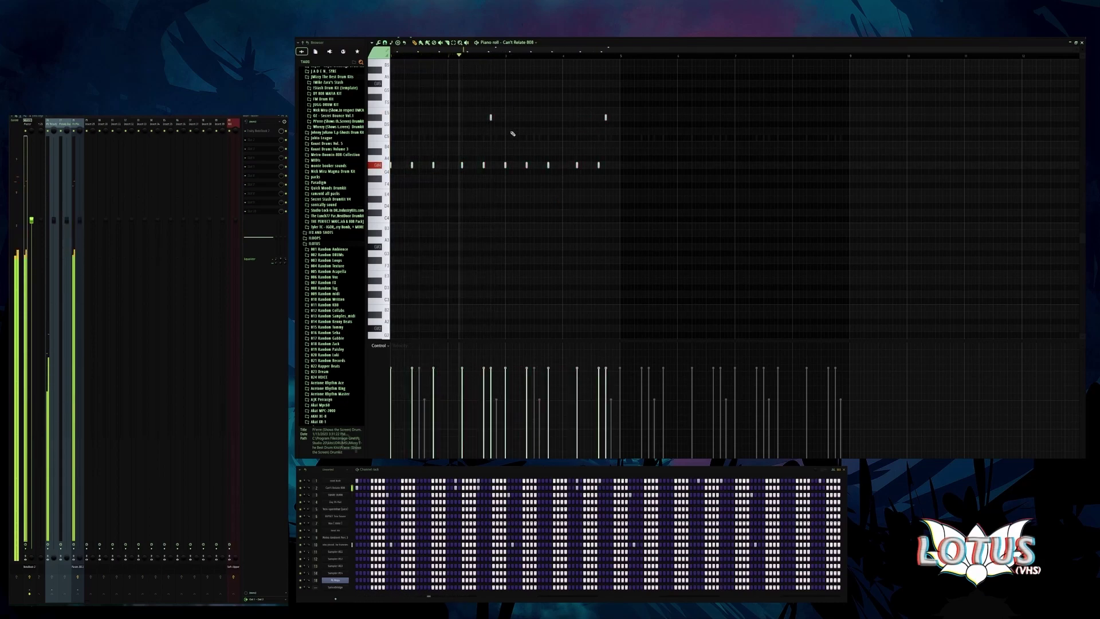
- Lower the first phrase's final 808 note to just below the repeated pitch, and duplicate the whole two-phrase line
{"action": "key", "text": "Down"}
{"action": "key", "text": "Down"}
{"action": "key", "text": "Down"}
{"action": "key", "text": "Down"}
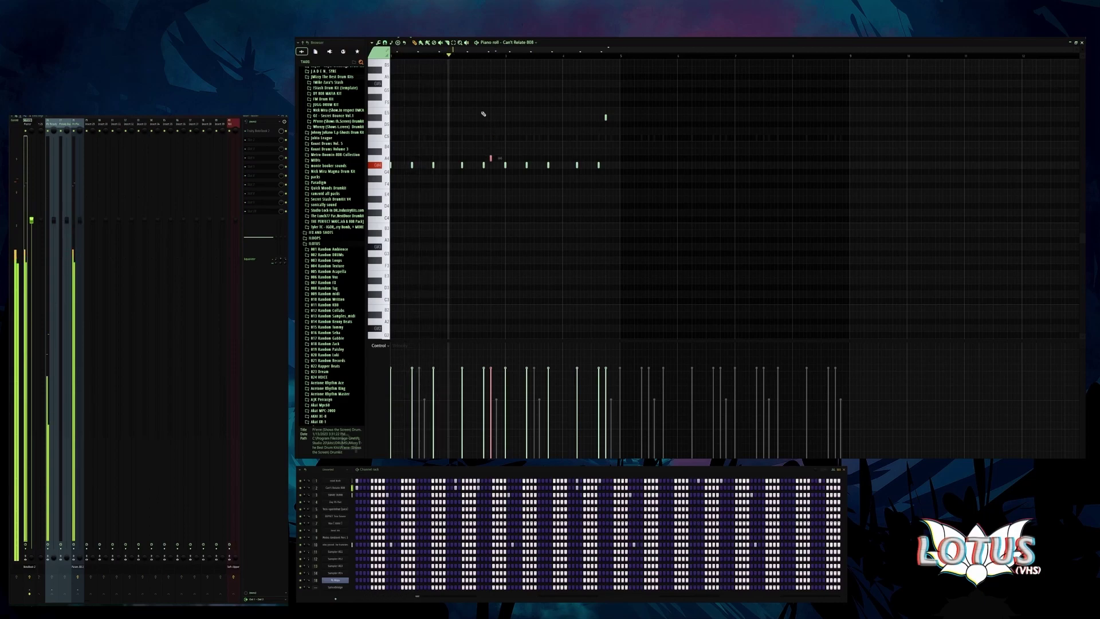
{"action": "key", "text": "ctrl+a"}
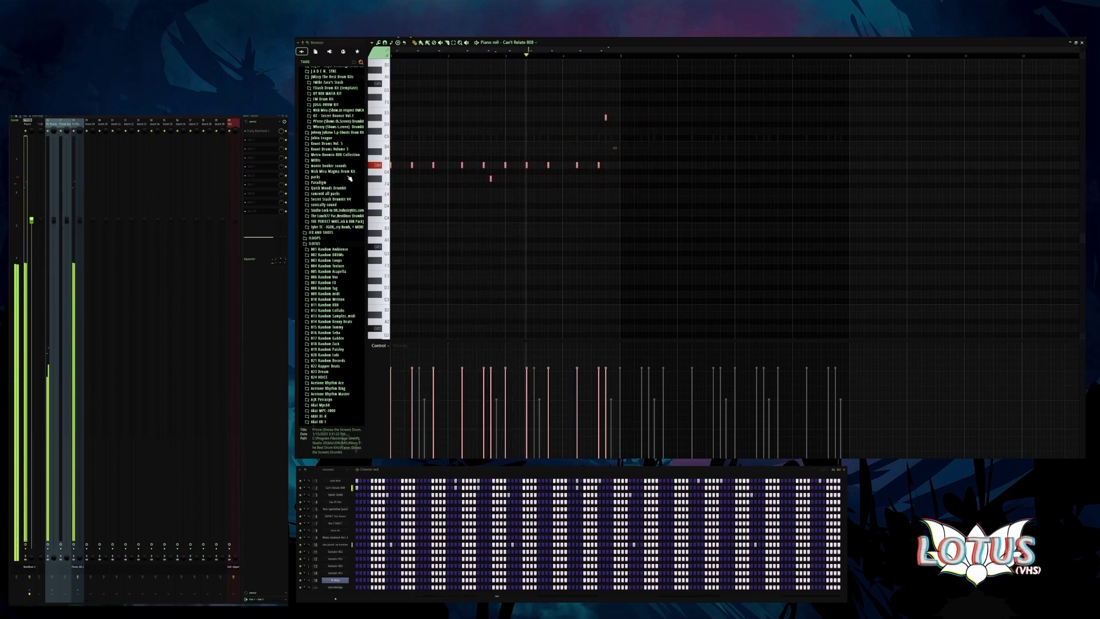
{"action": "key", "text": "ctrl+b"}
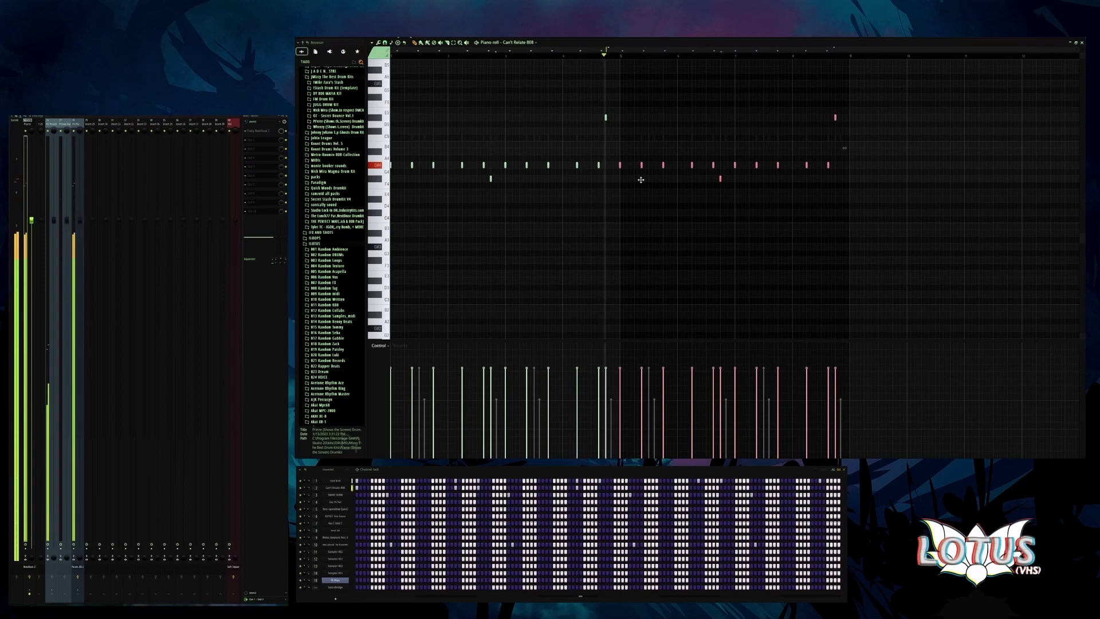
{"action": "key", "text": "ctrl+a"}
{"action": "key", "text": "ctrl+d"}
- Raise the five repeated-pitch 808 notes of the fourth phrase to just below that phrase's high final note
{"action": "left_click_drag", "start_coordinate": [869, 174], "coordinate": [729, 148]}
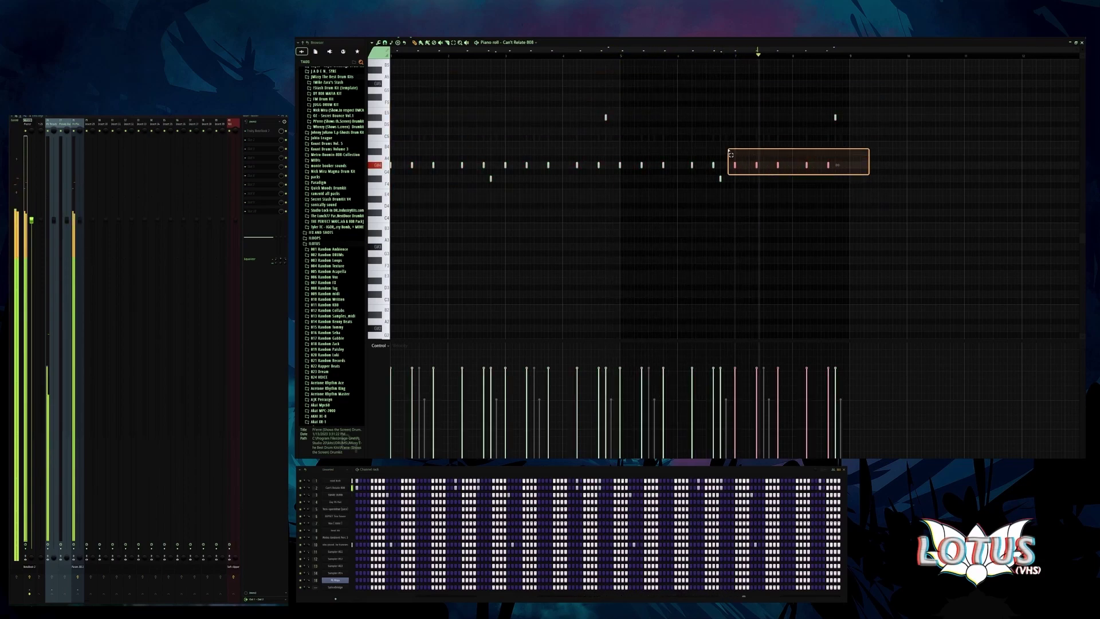
{"action": "left_click_drag", "start_coordinate": [879, 168], "coordinate": [735, 128]}
{"action": "key", "text": "ctrl+d"}
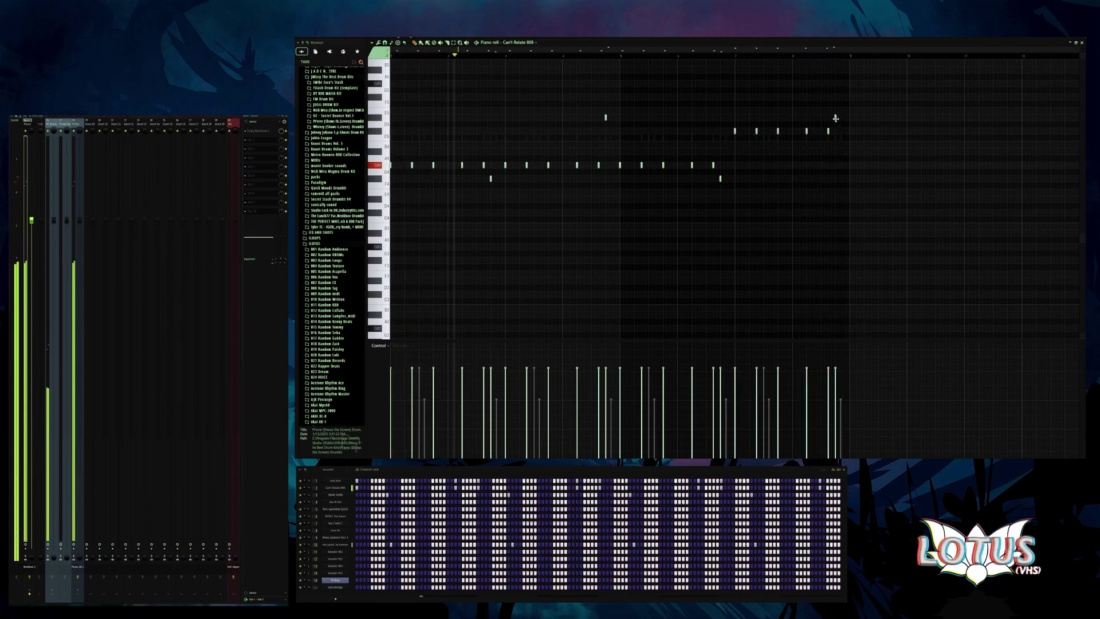
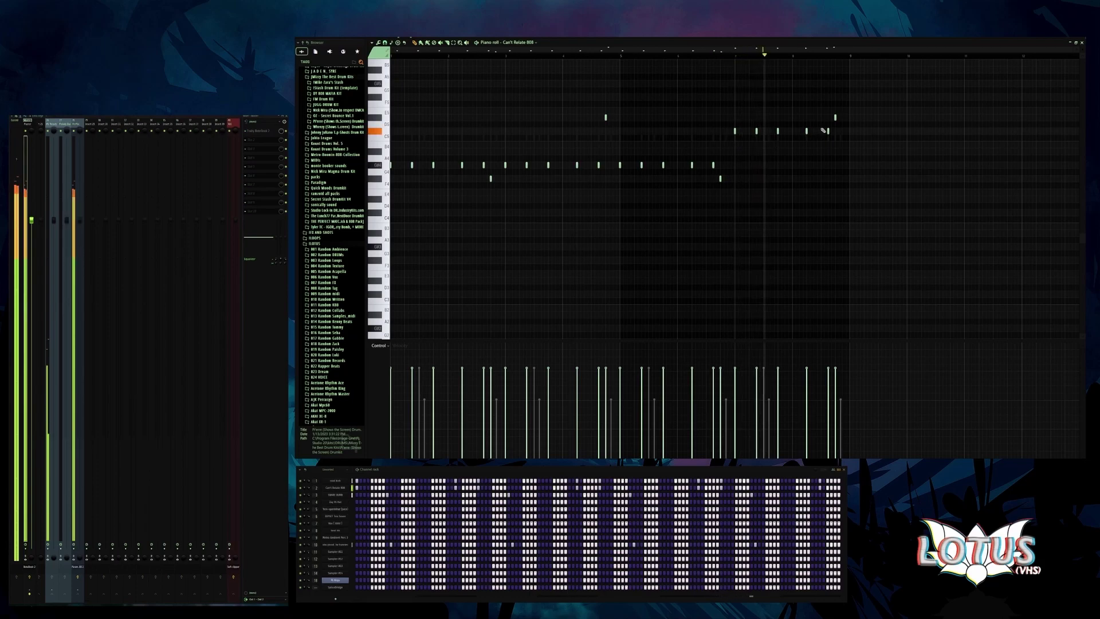
- Delete the 808 note directly before the final note of each phrase
{"action": "right_click", "coordinate": [829, 132]}
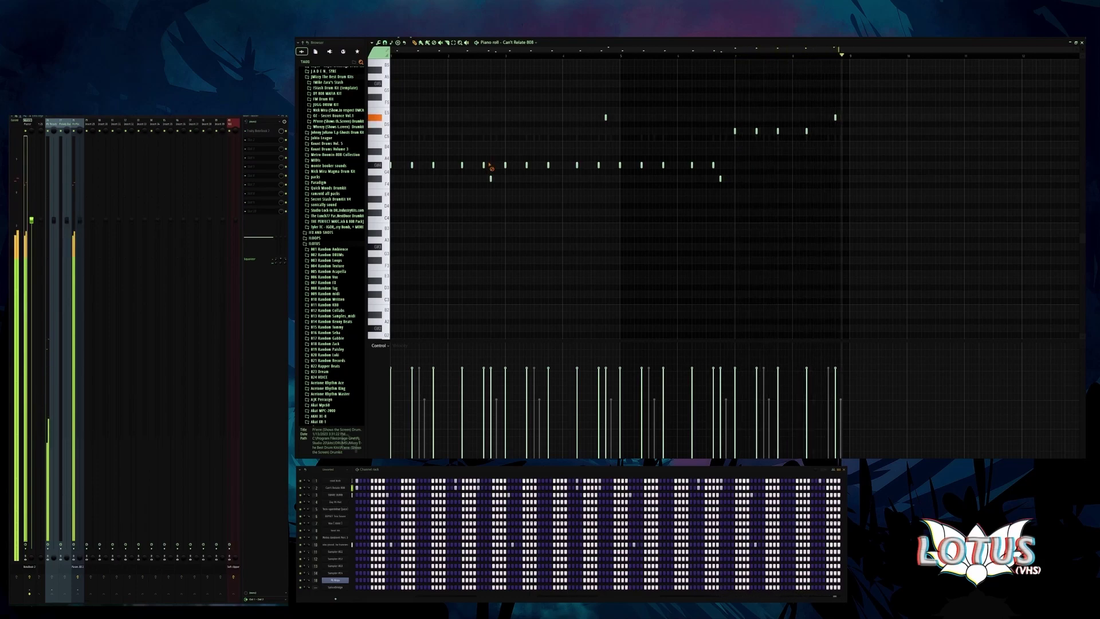
{"action": "right_click", "coordinate": [598, 165]}
{"action": "right_click", "coordinate": [714, 165]}
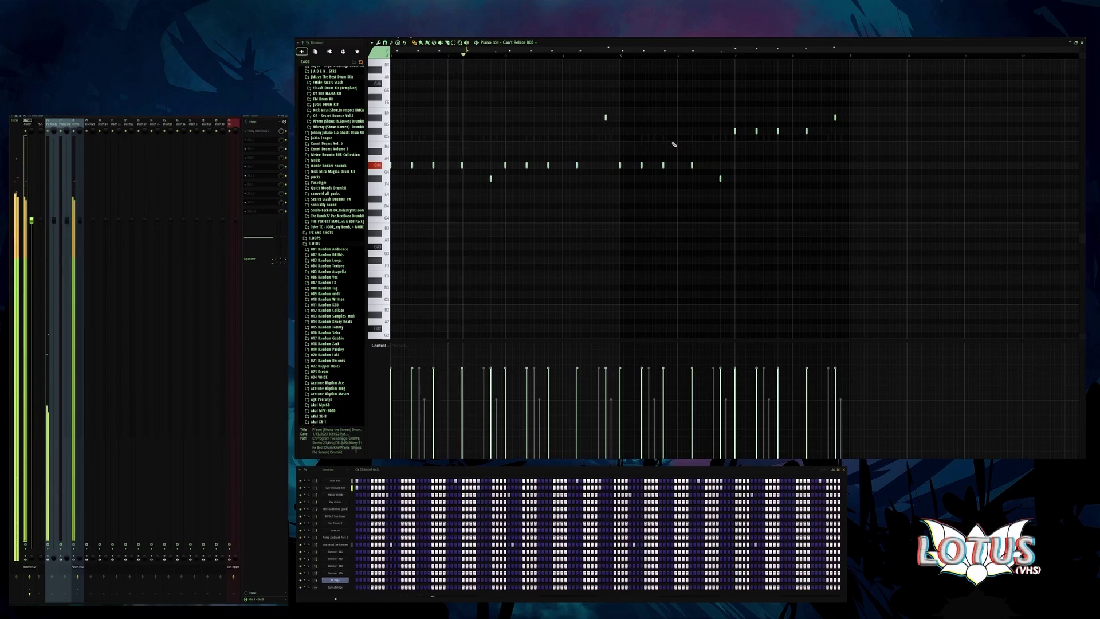
- Set the playlist's time selection to span all three pattern clips on Track 7, up to the arrangement's end
{"action": "key", "text": "F5"}
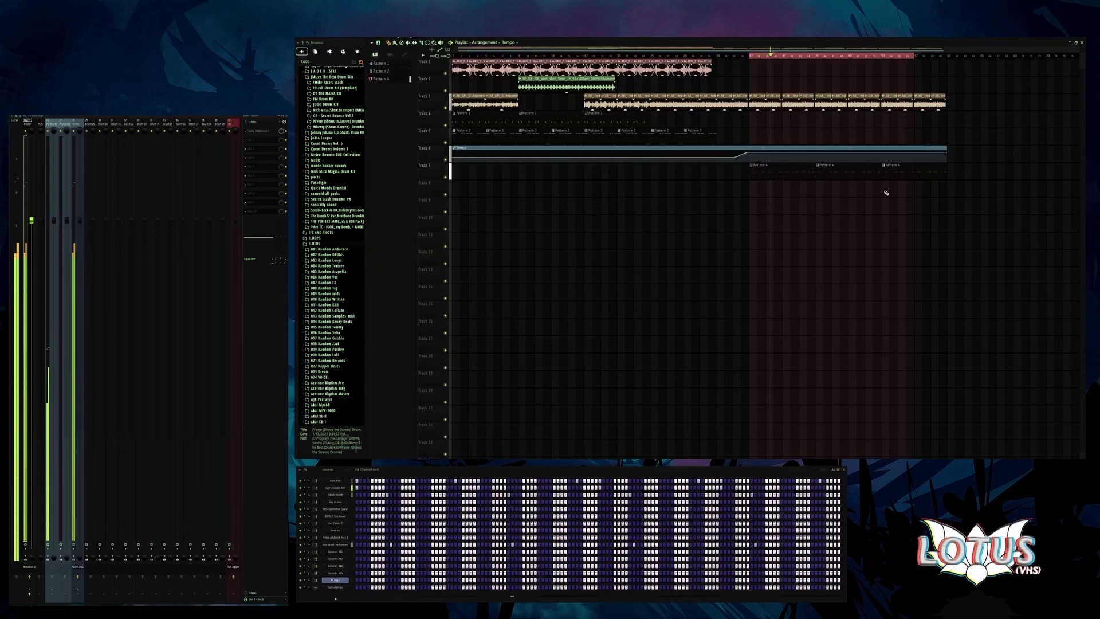
{"action": "scroll", "coordinate": [890, 62], "scroll_direction": "up", "scroll_amount": 3}
{"action": "scroll", "coordinate": [923, 62], "scroll_direction": "down", "scroll_amount": 3}
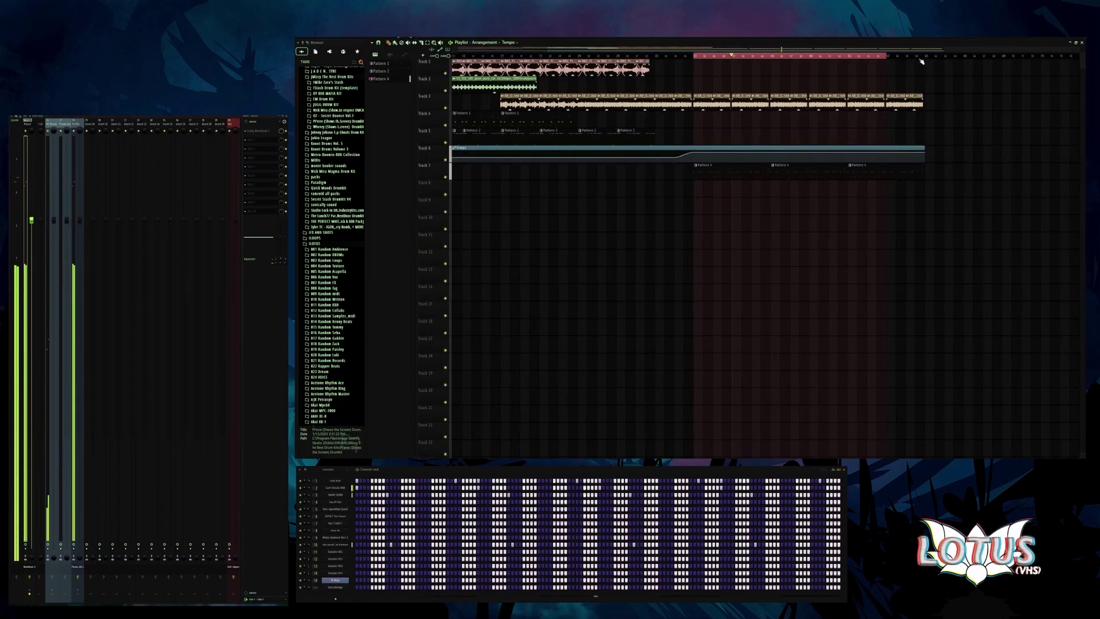
{"action": "left_click_drag", "start_coordinate": [928, 58], "coordinate": [719, 67]}
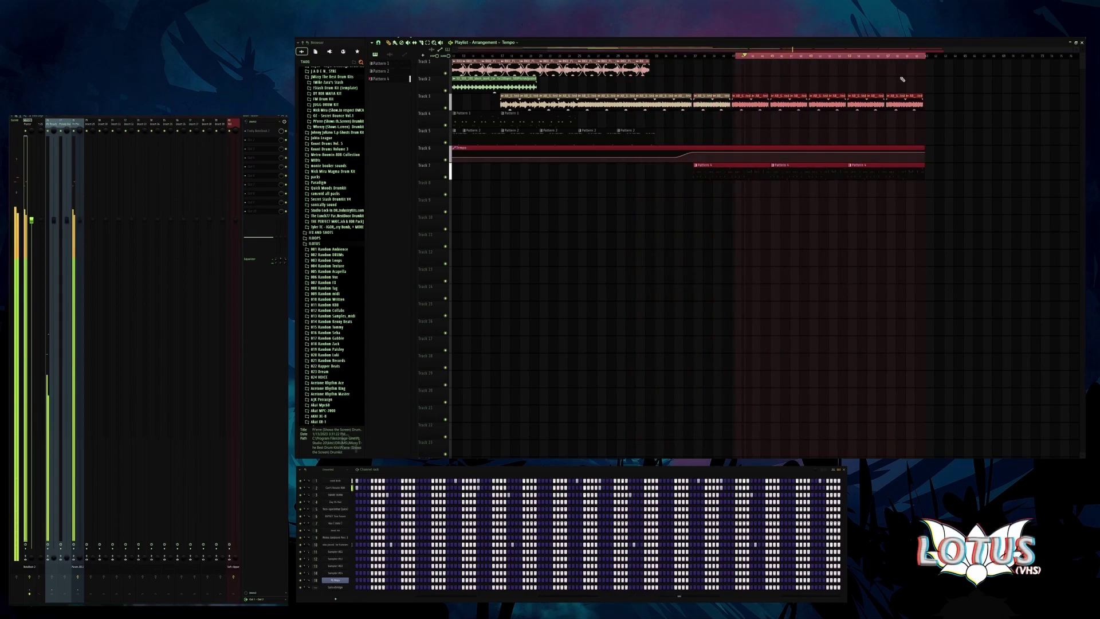
{"action": "scroll", "coordinate": [934, 61], "scroll_direction": "up", "scroll_amount": 3}
{"action": "left_click_drag", "start_coordinate": [934, 58], "coordinate": [541, 61]}
{"action": "scroll", "coordinate": [581, 193], "scroll_direction": "down", "scroll_amount": 3}
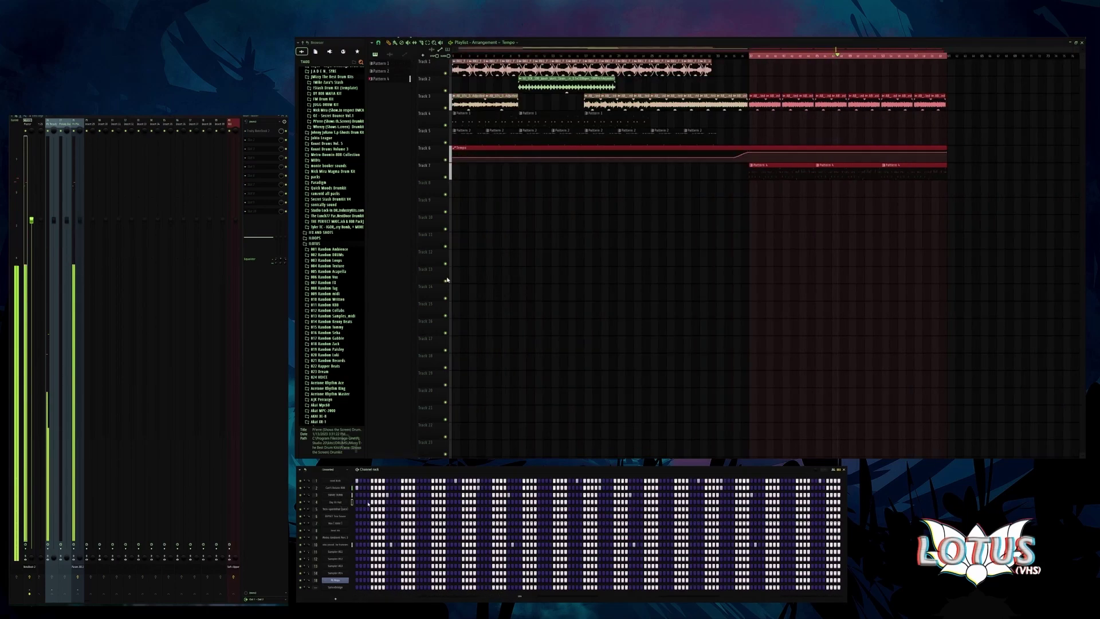
- Fill the Zay Hi Hat channel's piano roll with evenly spaced, back-to-back notes across the whole pattern
{"action": "key", "text": "F7"}
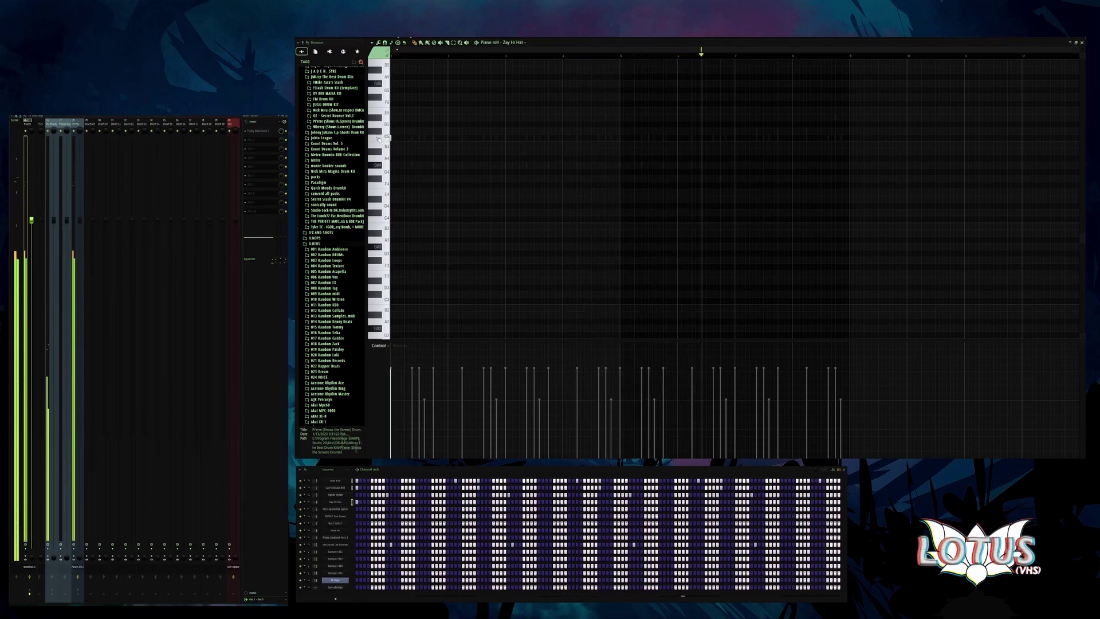
{"action": "left_click", "coordinate": [395, 138]}
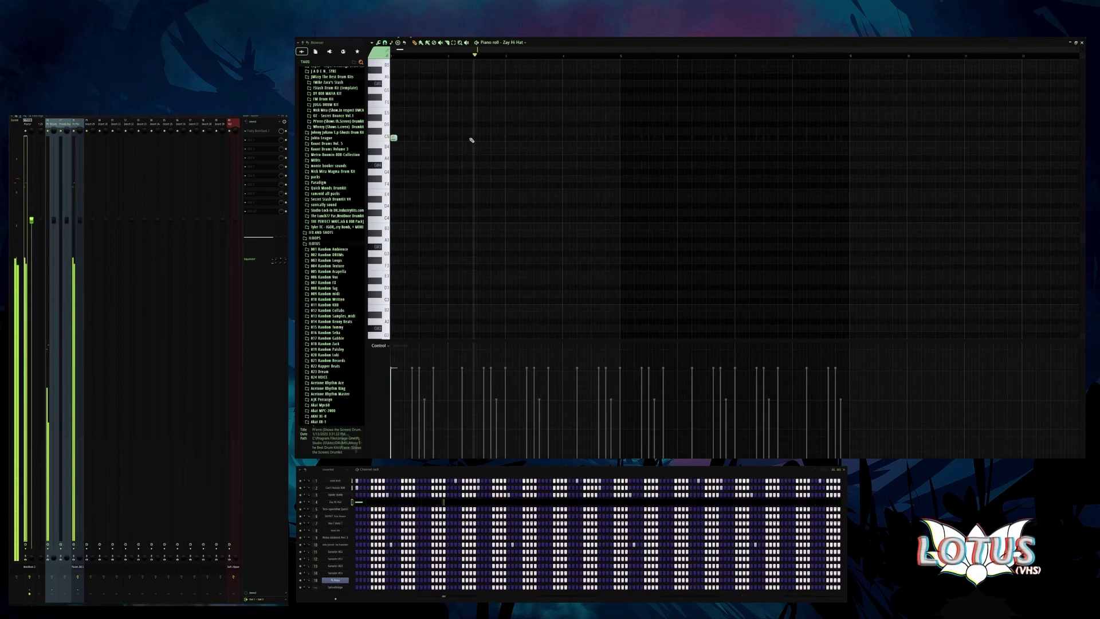
{"action": "mouse_move", "coordinate": [467, 141]}
{"action": "left_mouse_down"}
{"action": "mouse_move", "coordinate": [424, 155]}
{"action": "mouse_move", "coordinate": [518, 172]}
{"action": "mouse_move", "coordinate": [638, 172]}
{"action": "mouse_move", "coordinate": [820, 140]}
{"action": "mouse_move", "coordinate": [904, 143]}
{"action": "left_mouse_up"}
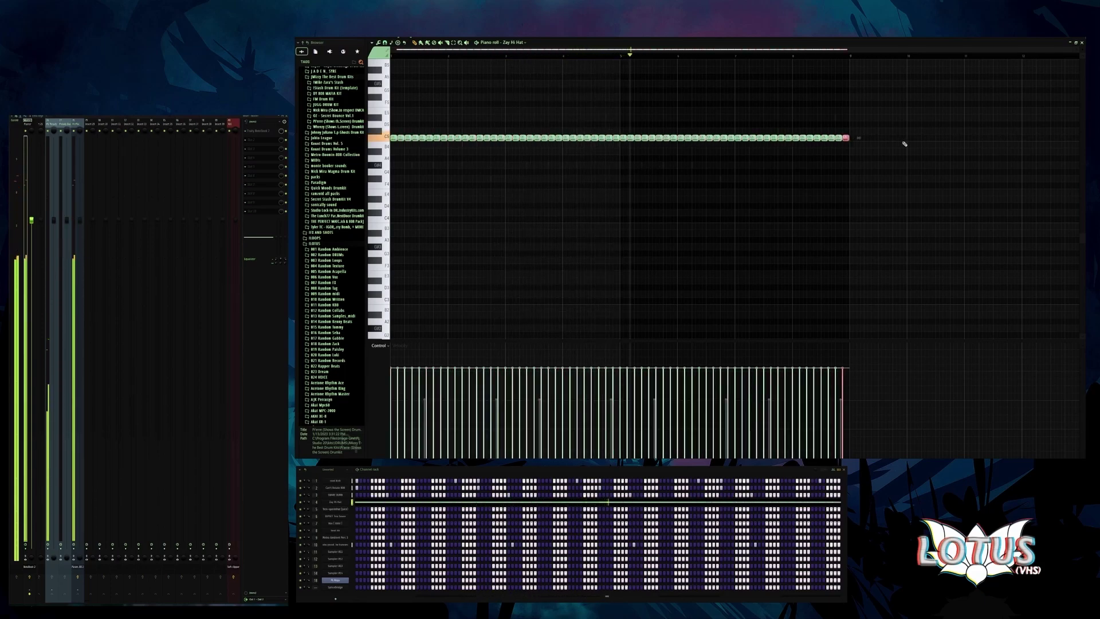
{"action": "key", "text": "ctrl+a"}
{"action": "key", "text": "ctrl+d"}
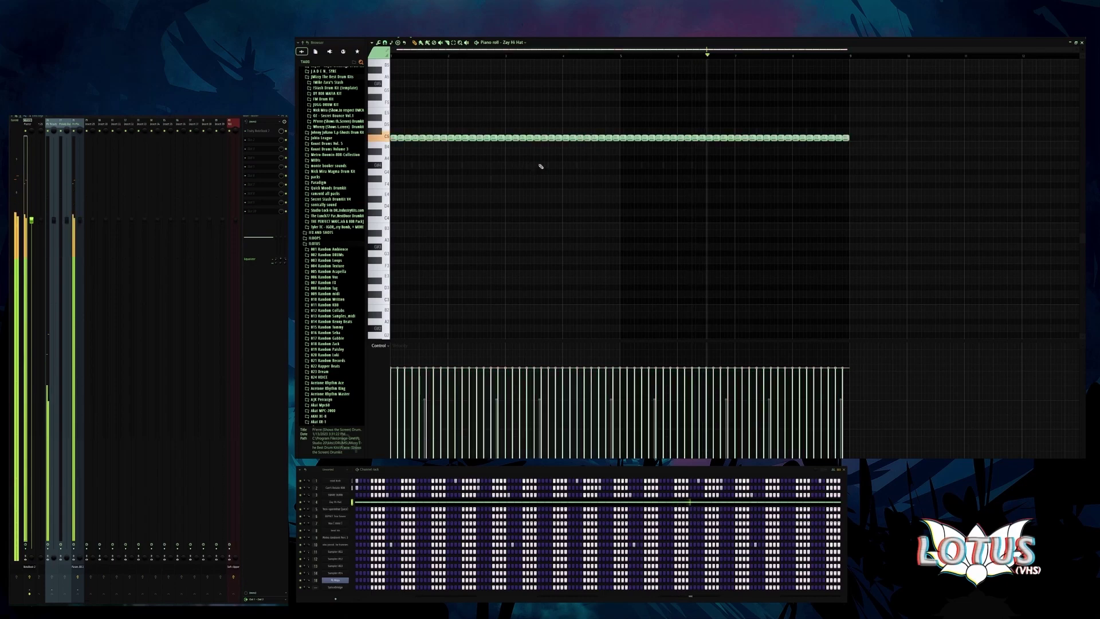
- Move all the hi-hat notes from the Zay Hi Hat channel to the best hh channel and adjust their velocity
{"action": "key", "text": "ctrl+a"}
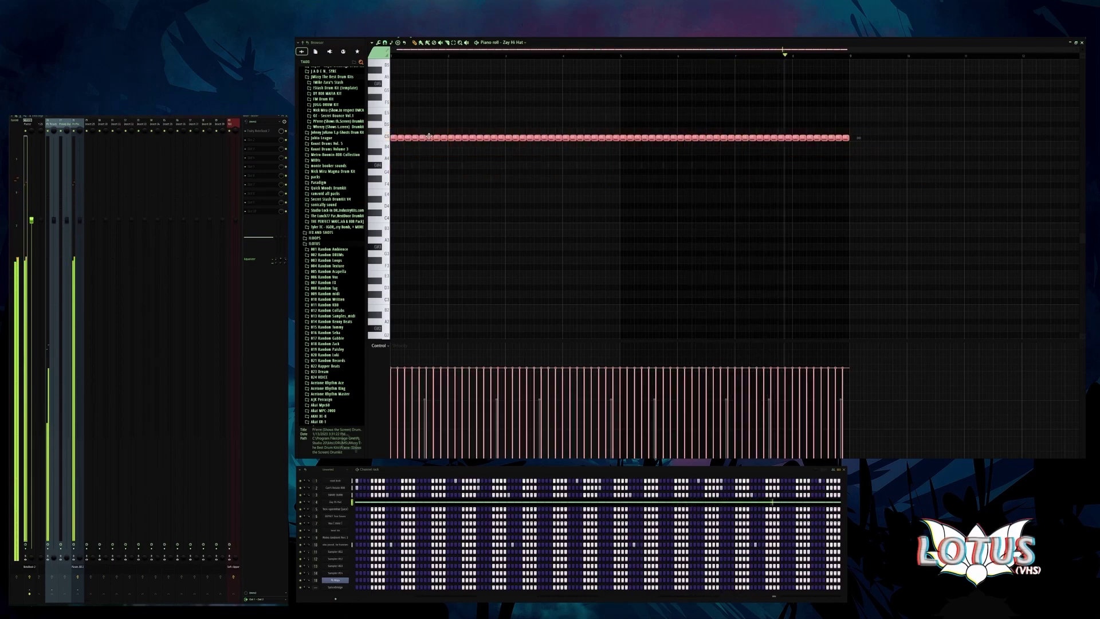
{"action": "key", "text": "ctrl+d"}
{"action": "key", "text": "ctrl+a"}
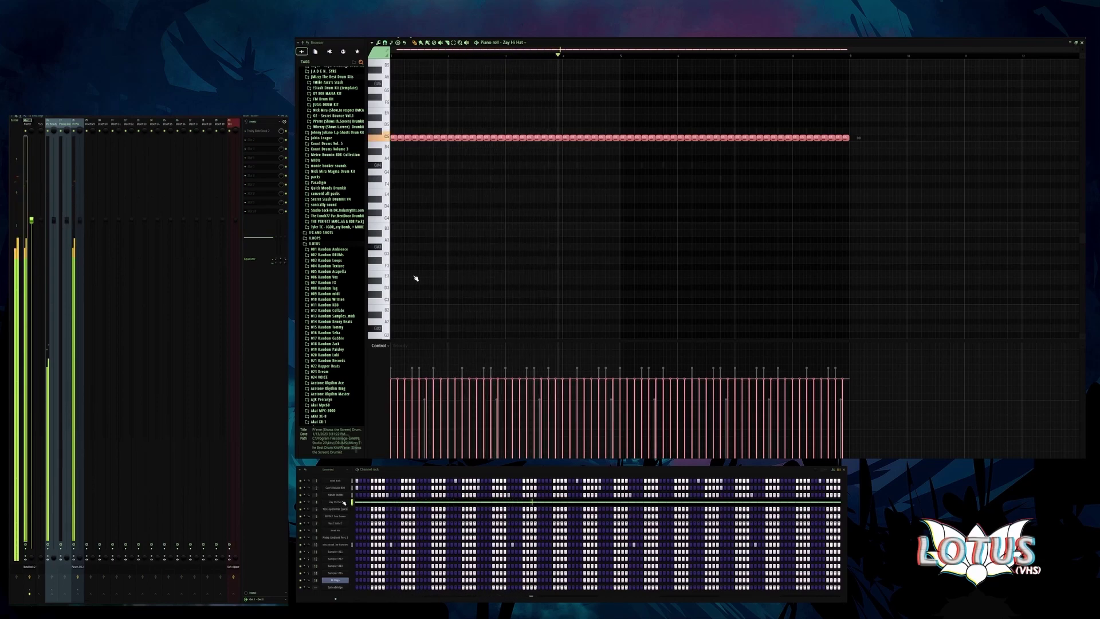
{"action": "key", "text": "Delete"}
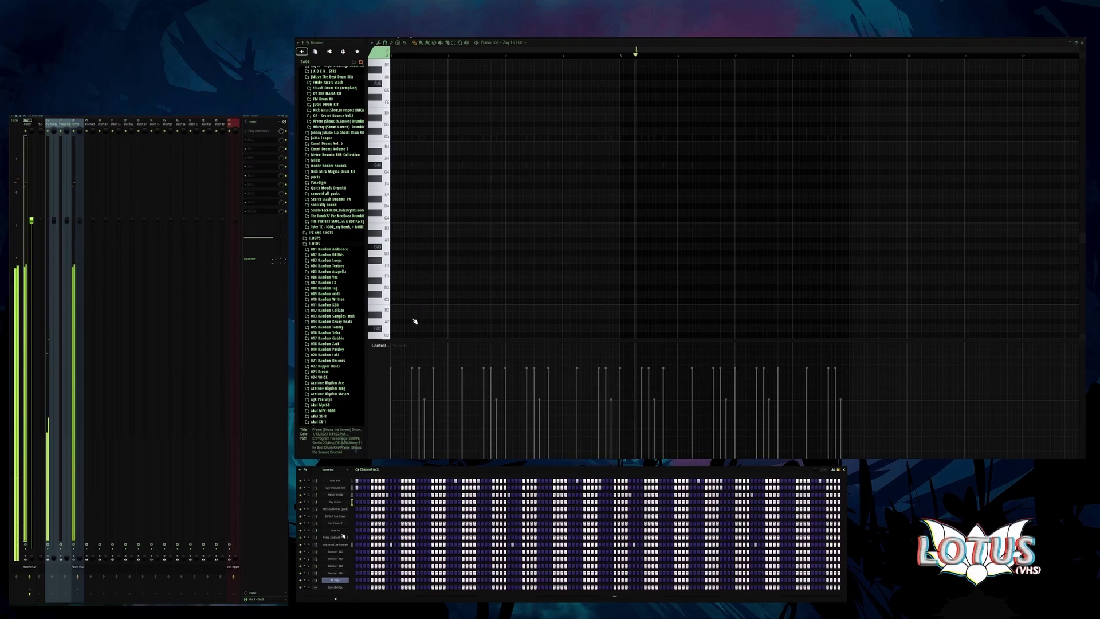
{"action": "key", "text": "ctrl+v"}
{"action": "key", "text": "ctrl+a"}
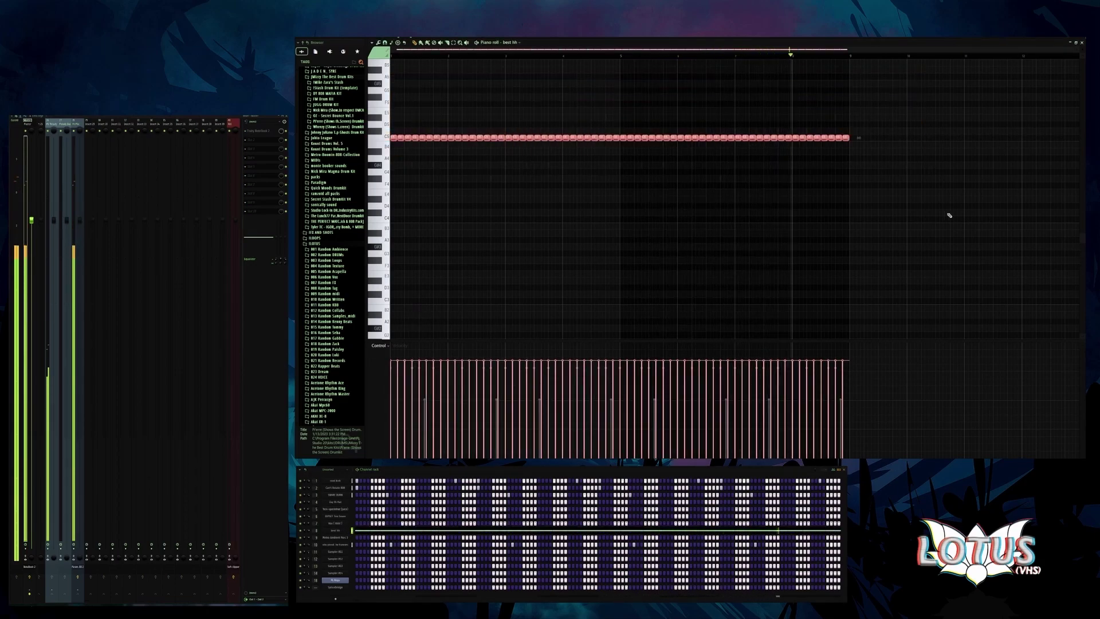
{"action": "scroll", "coordinate": [823, 169], "scroll_direction": "down", "scroll_amount": 1}
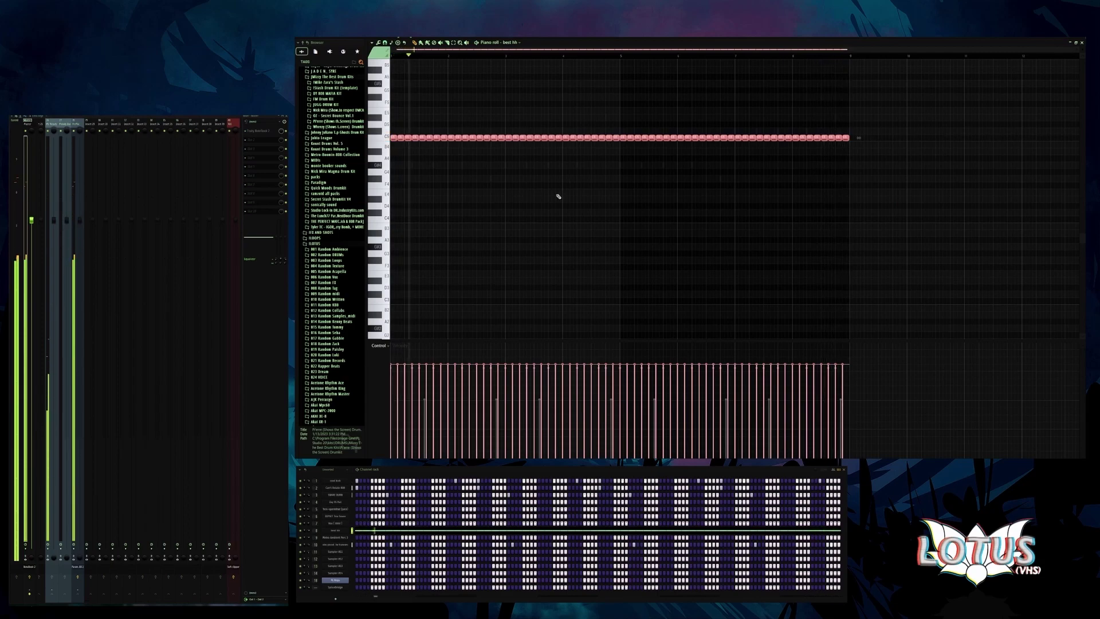
{"action": "left_click", "coordinate": [945, 184]}
{"action": "key", "text": "ctrl+a"}
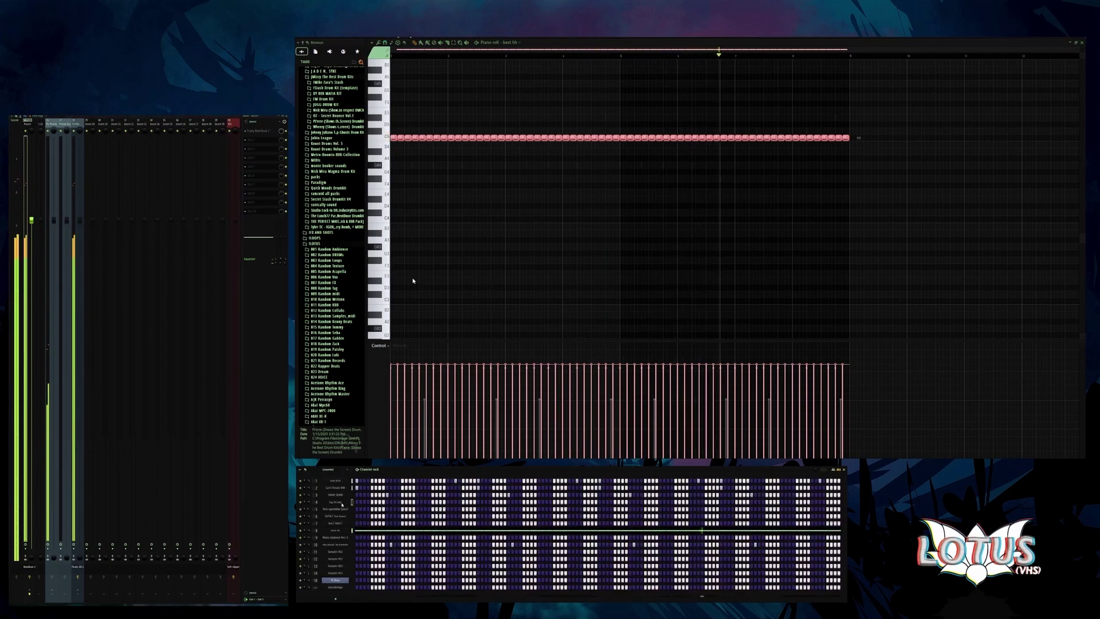
- Place a pair of Zay Hi Hat notes at the start of each of the pattern's first three quarters
{"action": "left_click", "coordinate": [341, 504]}
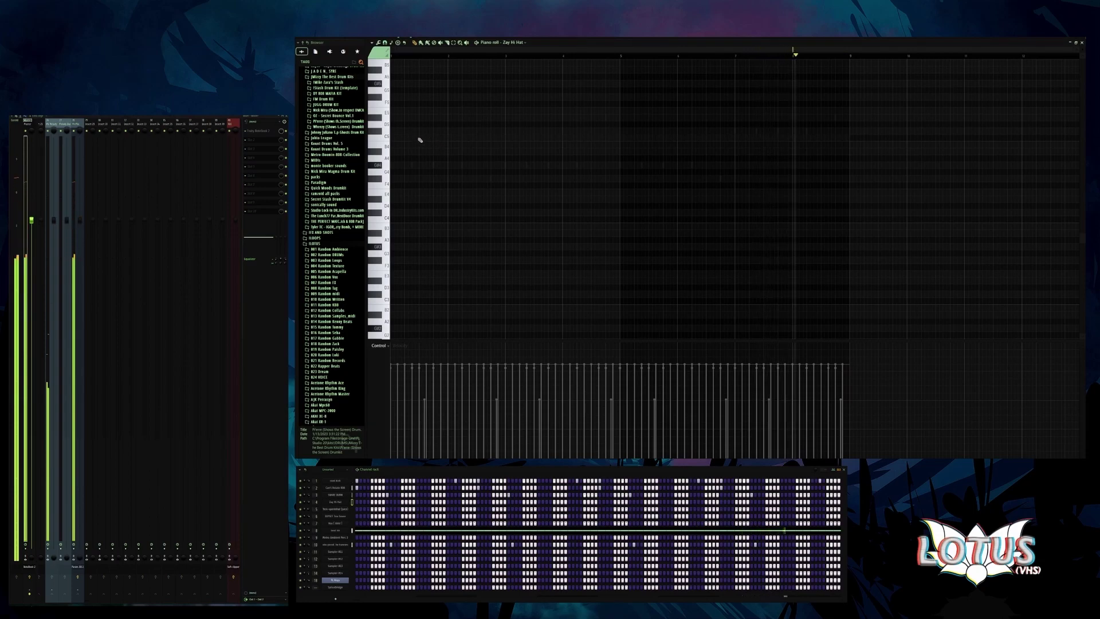
{"action": "left_click", "coordinate": [393, 138]}
{"action": "left_click", "coordinate": [413, 138]}
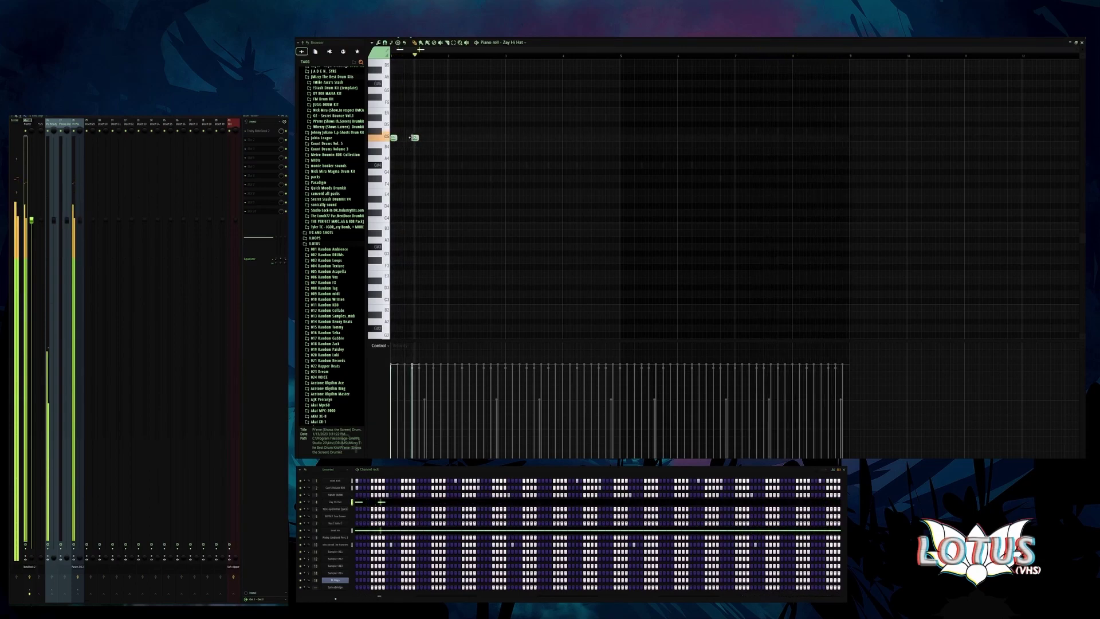
{"action": "left_click", "coordinate": [508, 138]}
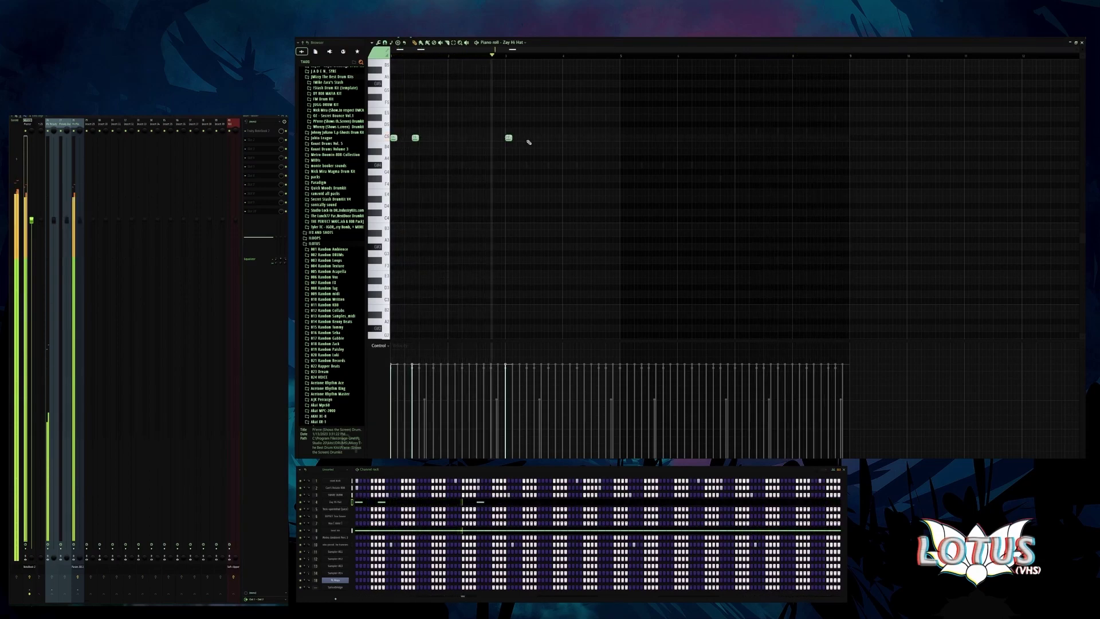
{"action": "left_click", "coordinate": [528, 138]}
{"action": "left_click", "coordinate": [623, 138]}
{"action": "left_click", "coordinate": [645, 139]}
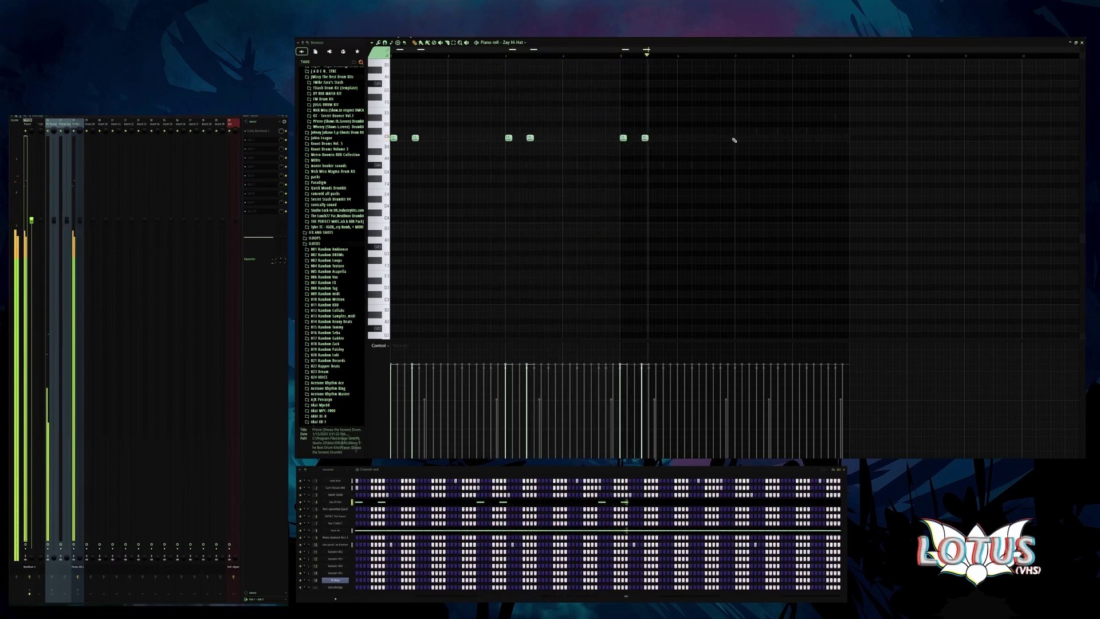
- Place three evenly spaced Zay Hi Hat notes at the start of the pattern's last quarter
{"action": "left_click", "coordinate": [738, 139]}
{"action": "left_click", "coordinate": [773, 138]}
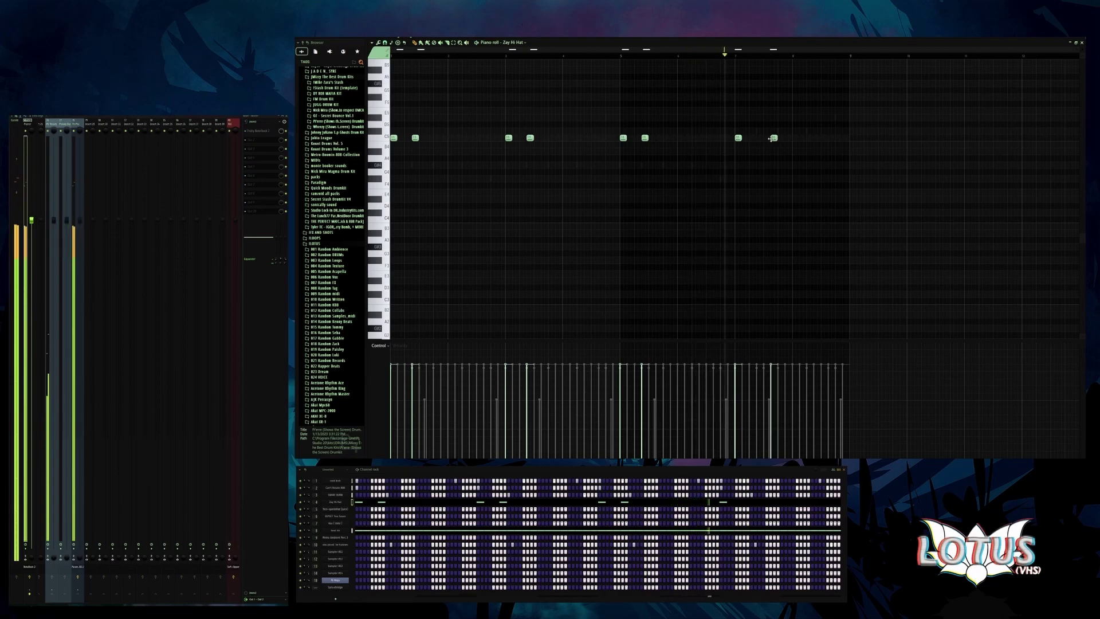
{"action": "left_click_drag", "start_coordinate": [775, 138], "coordinate": [762, 138]}
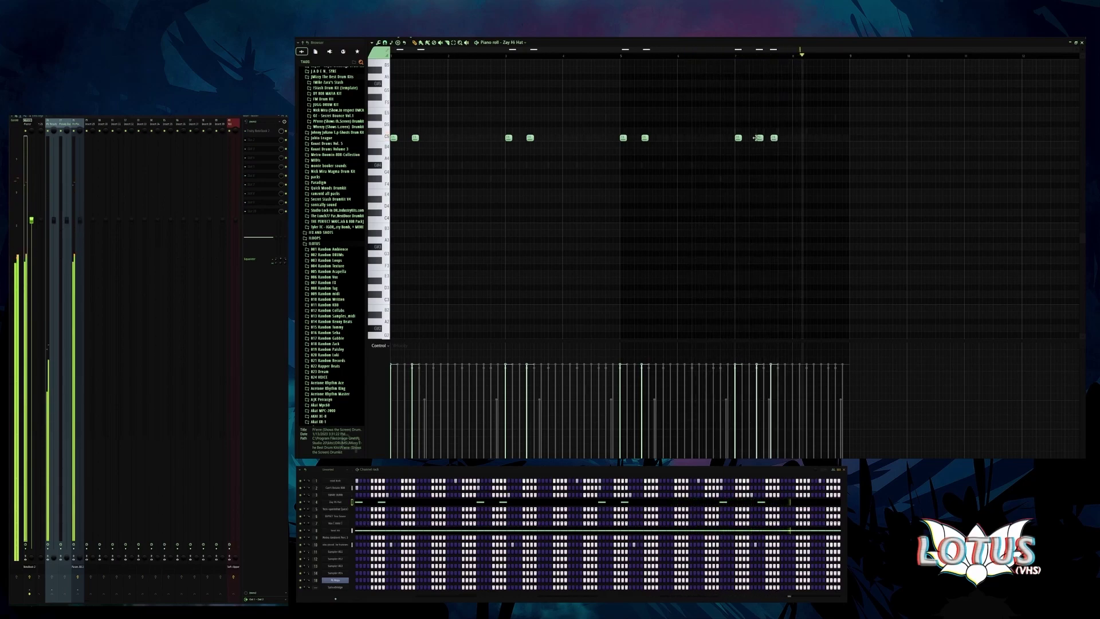
{"action": "left_click", "coordinate": [779, 139]}
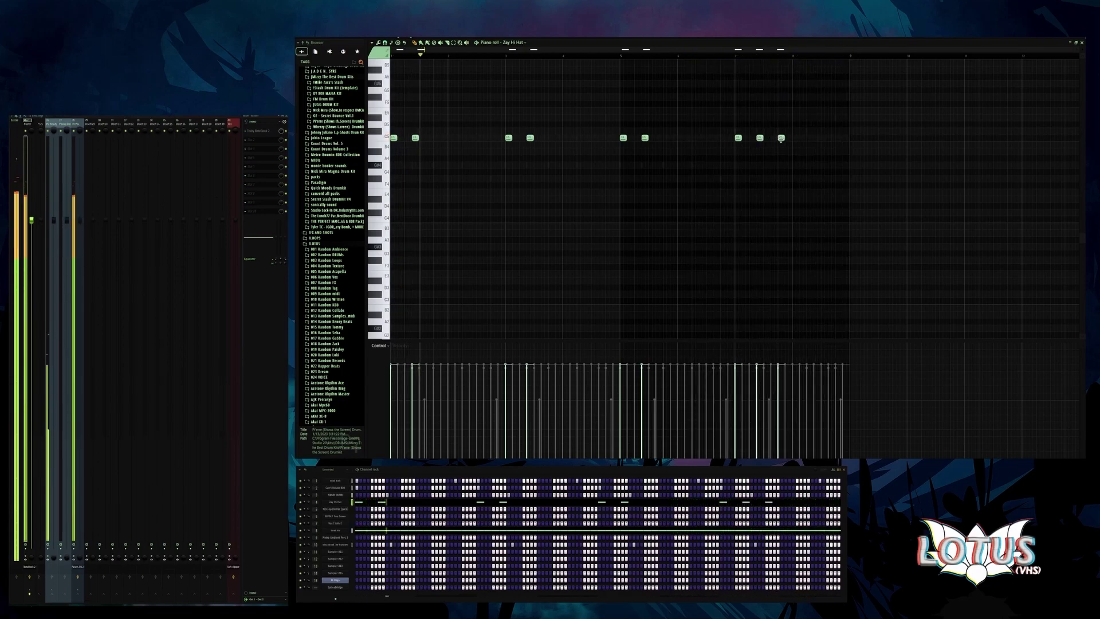
- Fill the gap at the pattern's end with back-to-back Zay Hi Hat notes and chop them into a twelve-note roll
{"action": "left_click", "coordinate": [810, 139]}
{"action": "scroll", "coordinate": [819, 143], "scroll_direction": "up", "scroll_amount": 2}
{"action": "left_click", "coordinate": [811, 139], "text": "ctrl"}
{"action": "key", "text": "ctrl+b"}
{"action": "key", "text": "ctrl+b"}
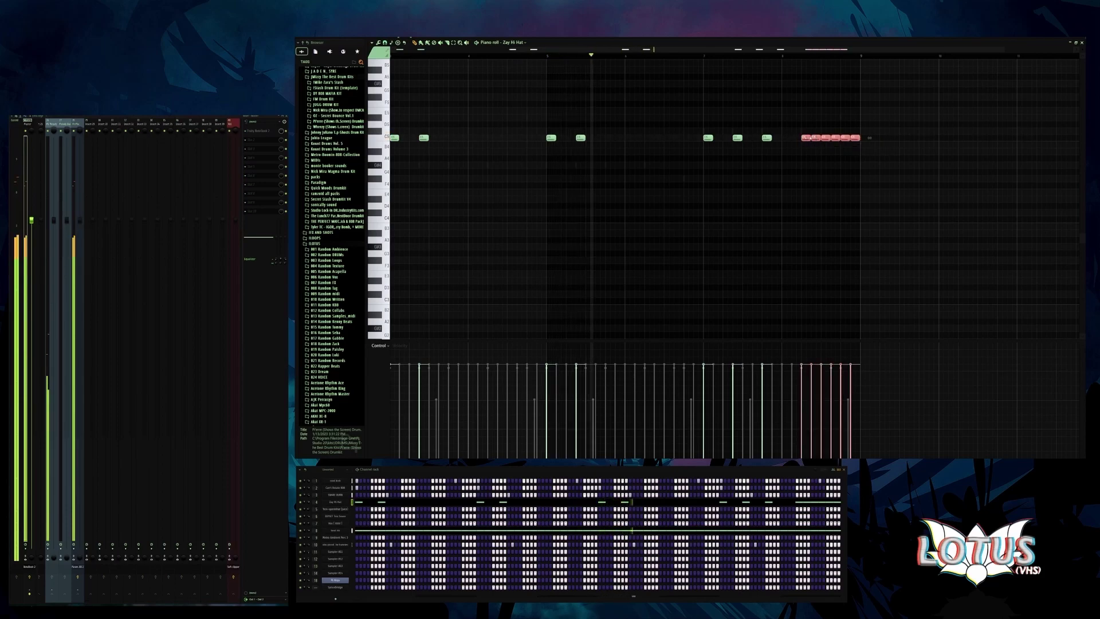
{"action": "key", "text": "ctrl+u"}
{"action": "left_click", "coordinate": [768, 137], "text": "ctrl"}
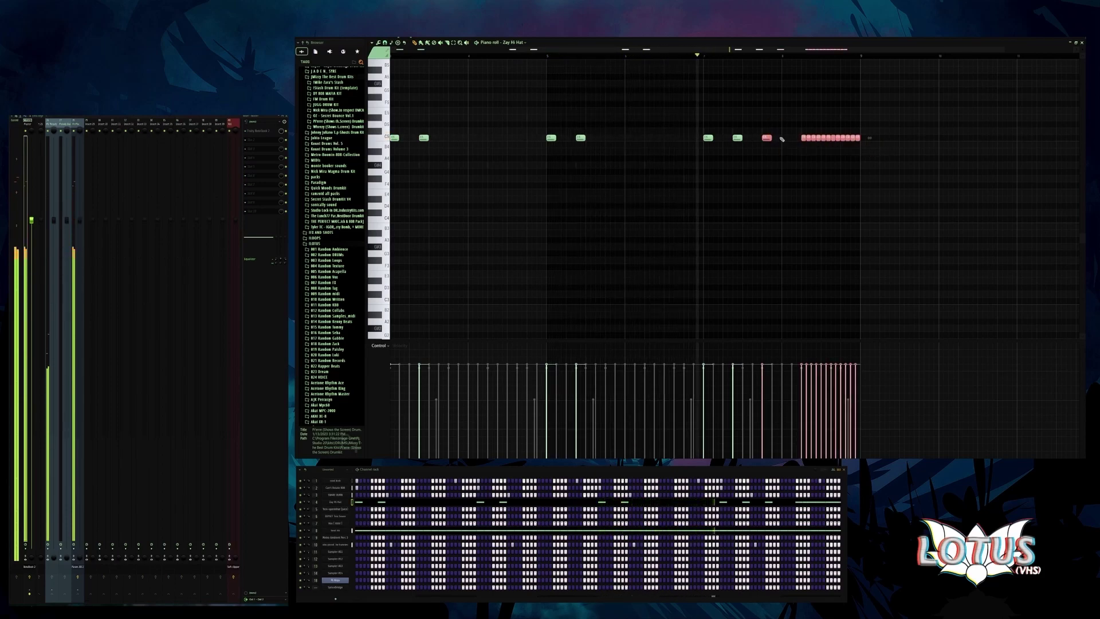
{"action": "key", "text": "ctrl+d"}
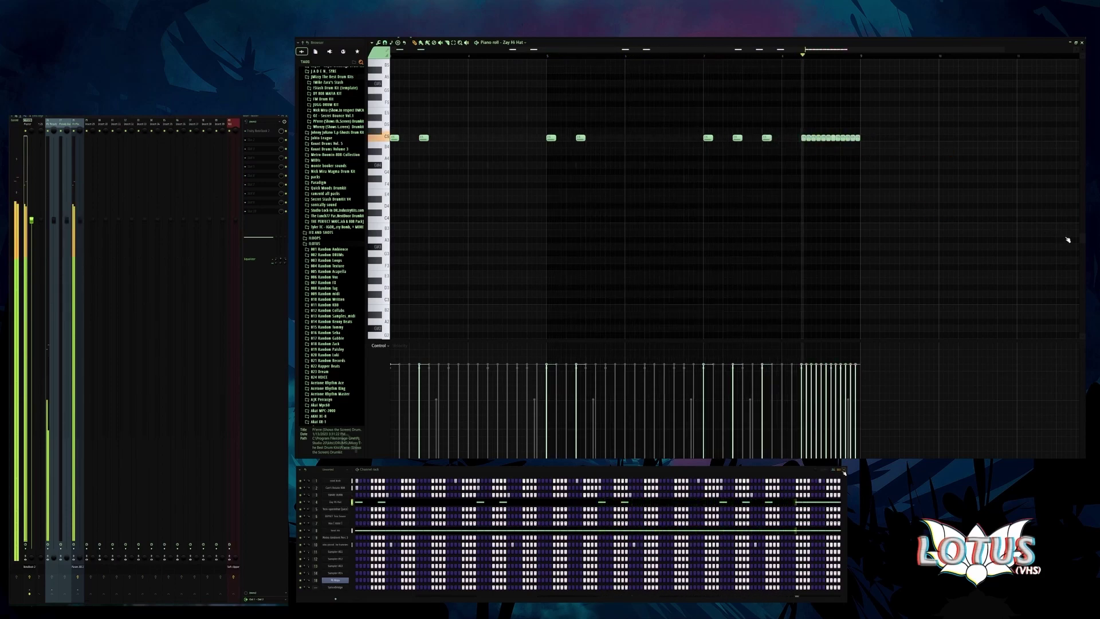
{"action": "left_click_drag", "start_coordinate": [936, 134], "coordinate": [762, 187]}
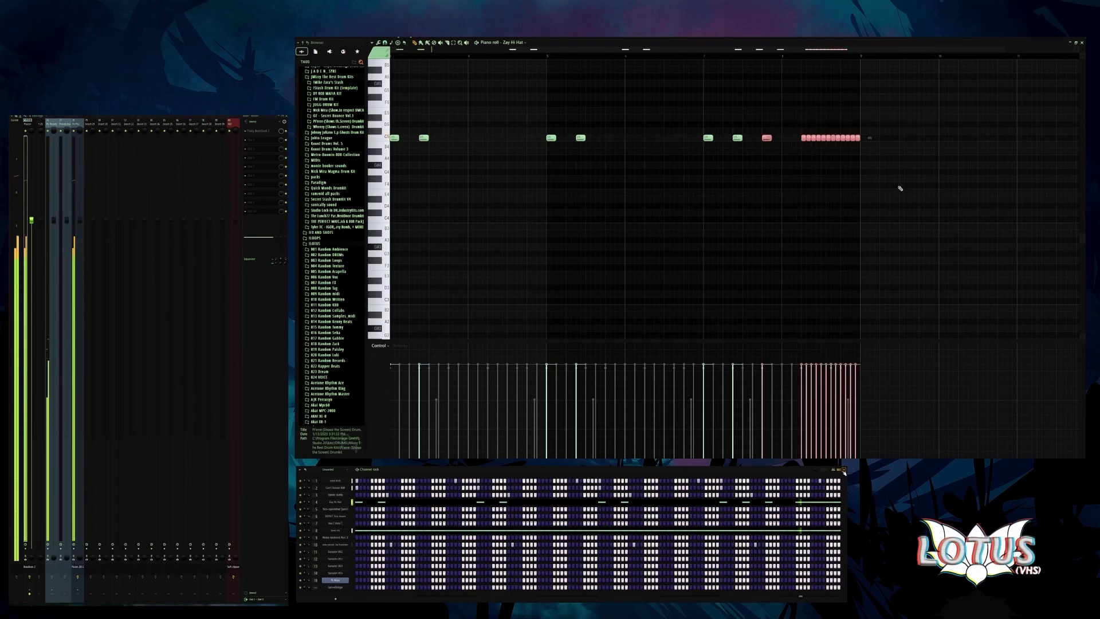
{"action": "left_click_drag", "start_coordinate": [886, 175], "coordinate": [799, 134]}
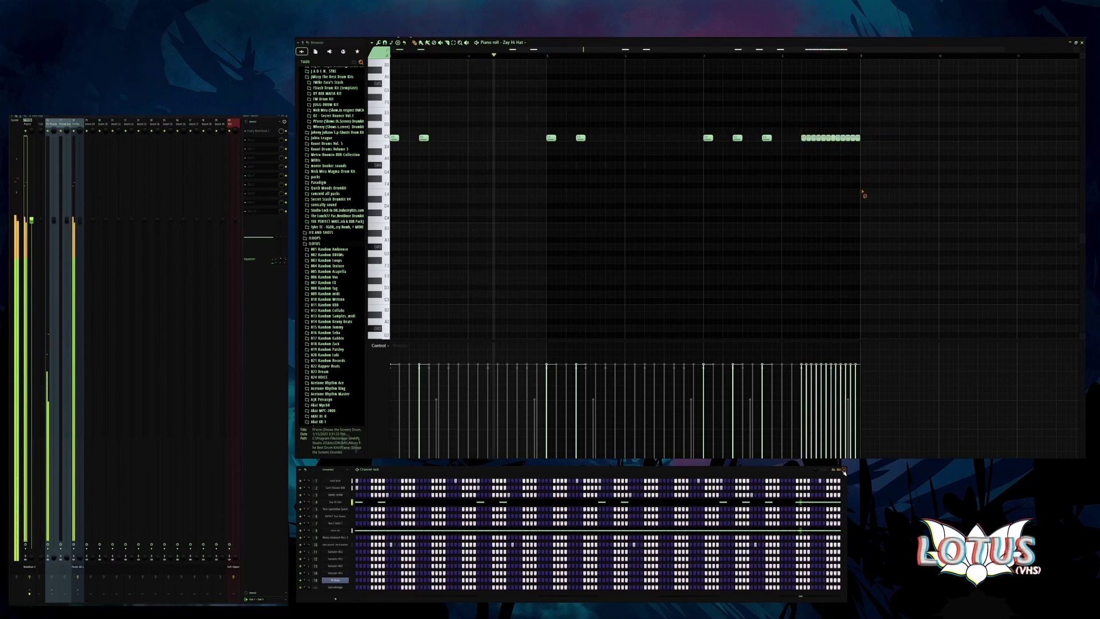
- Lower the velocity of all the Zay Hi Hat notes slightly
{"action": "scroll", "coordinate": [916, 212], "scroll_direction": "down", "scroll_amount": 2}
{"action": "key", "text": "ctrl+a"}
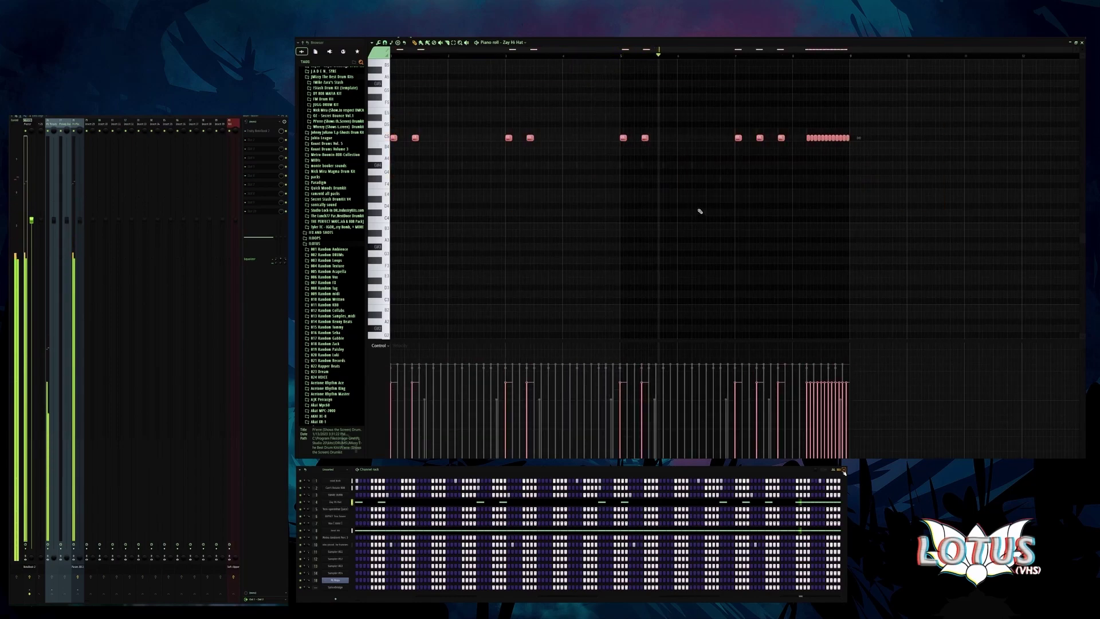
{"action": "key", "text": "ctrl+d"}
{"action": "key", "text": "ctrl+a"}
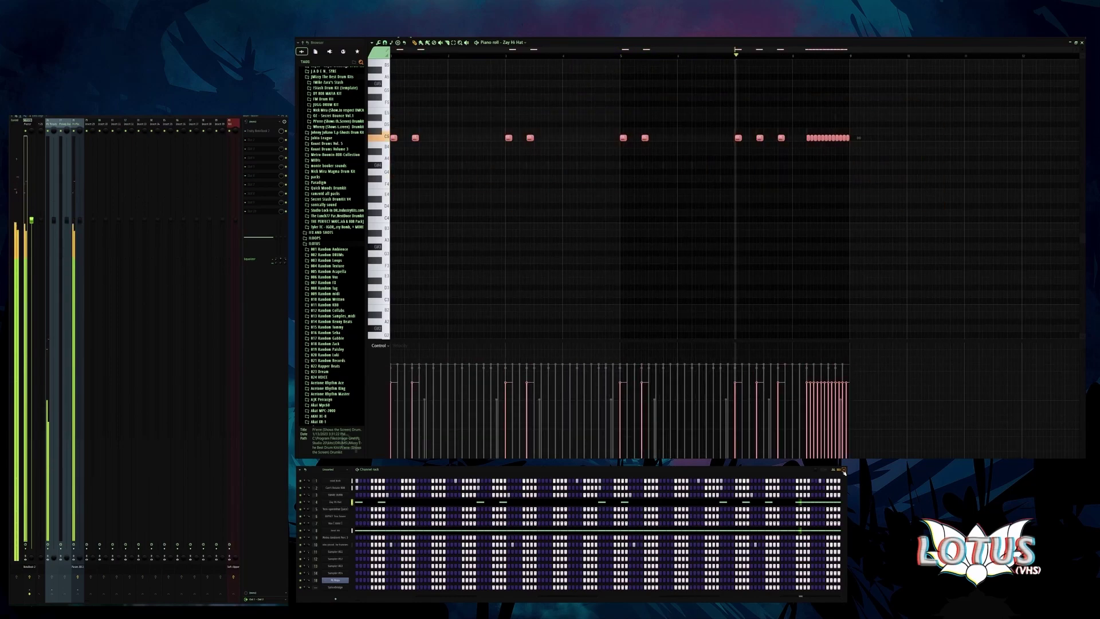
{"action": "key", "text": "ctrl+d"}
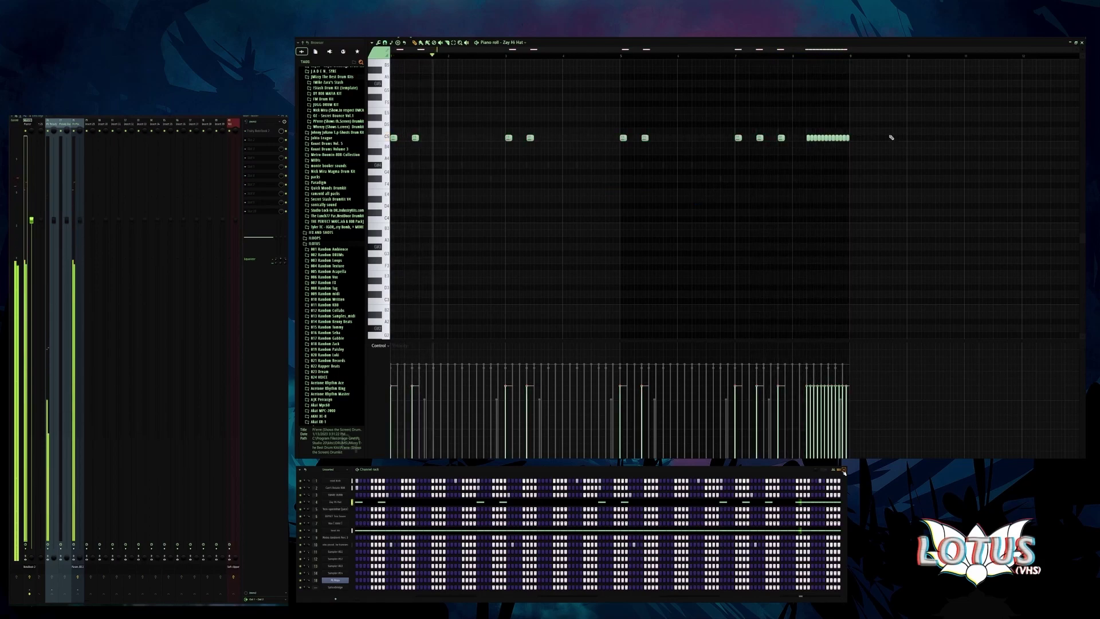
- Raise the last four notes of the Zay Hi Hat roll by three semitones
{"action": "scroll", "coordinate": [890, 140], "scroll_direction": "up", "scroll_amount": 3, "text": "ctrl"}
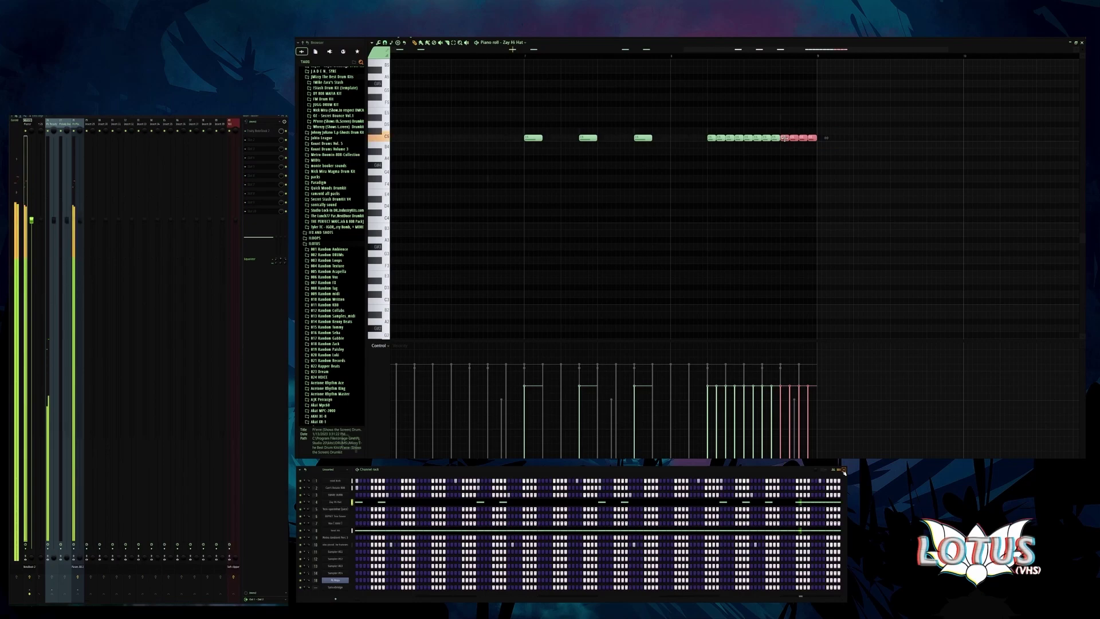
{"action": "left_click_drag", "start_coordinate": [785, 138], "coordinate": [787, 114]}
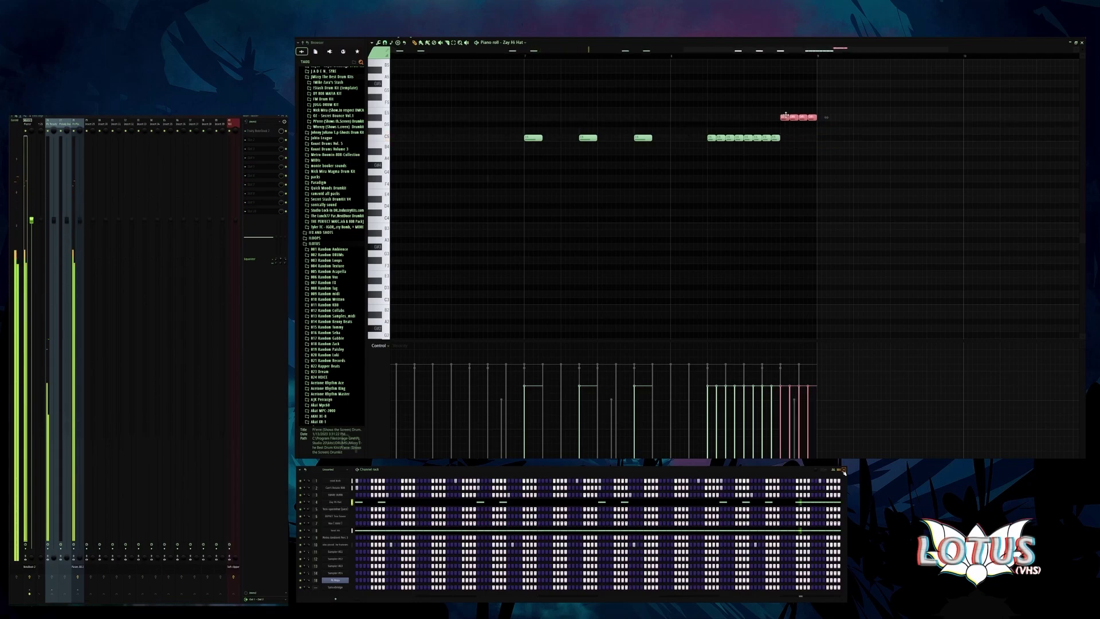
{"action": "scroll", "coordinate": [806, 173], "scroll_direction": "down", "scroll_amount": 3, "text": "ctrl"}
{"action": "left_click_drag", "start_coordinate": [847, 144], "coordinate": [746, 137]}
{"action": "left_click", "coordinate": [749, 165]}
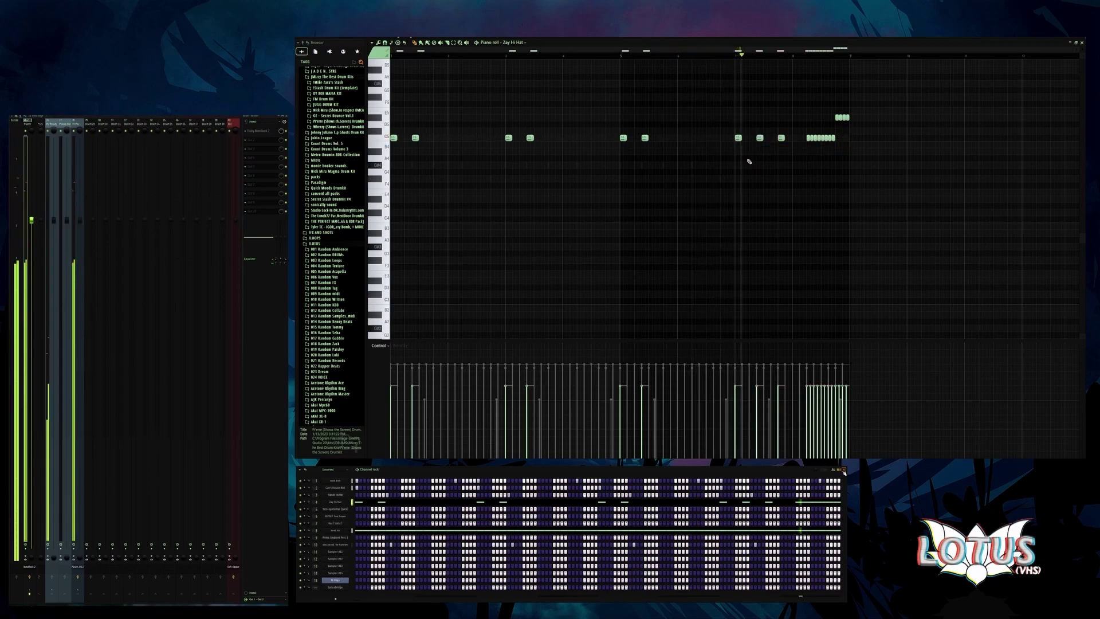
- Delete the whole hi-hat roll at the end of the Zay Hi Hat pattern
{"action": "key", "text": "ctrl+a"}
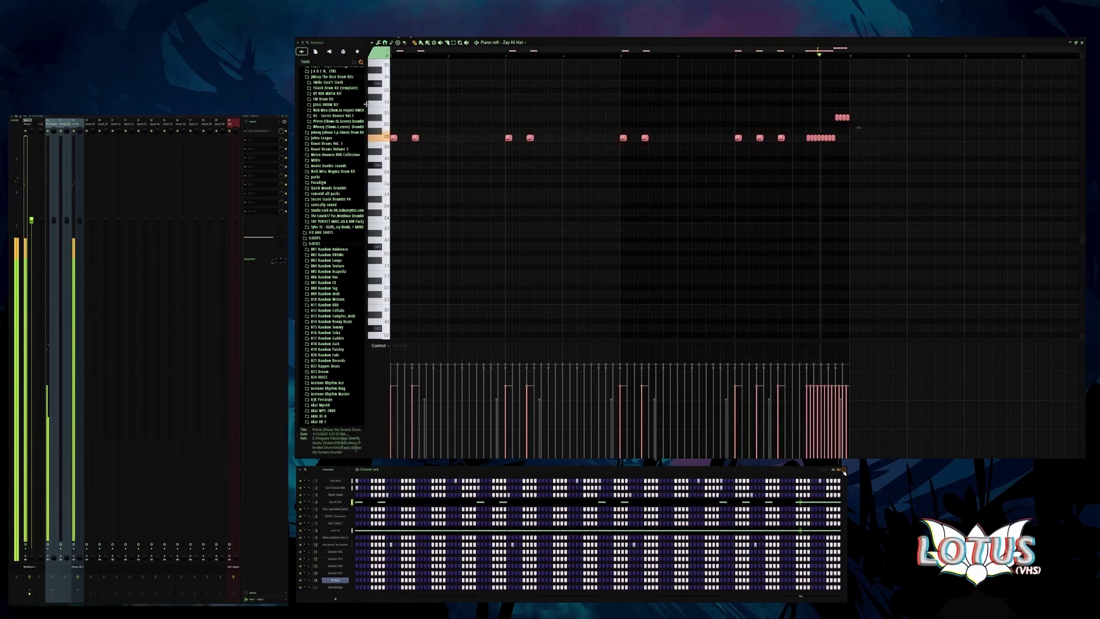
{"action": "left_click", "coordinate": [837, 117]}
{"action": "key", "text": "Delete"}
{"action": "left_click_drag", "start_coordinate": [838, 148], "coordinate": [808, 139]}
{"action": "key", "text": "Delete"}
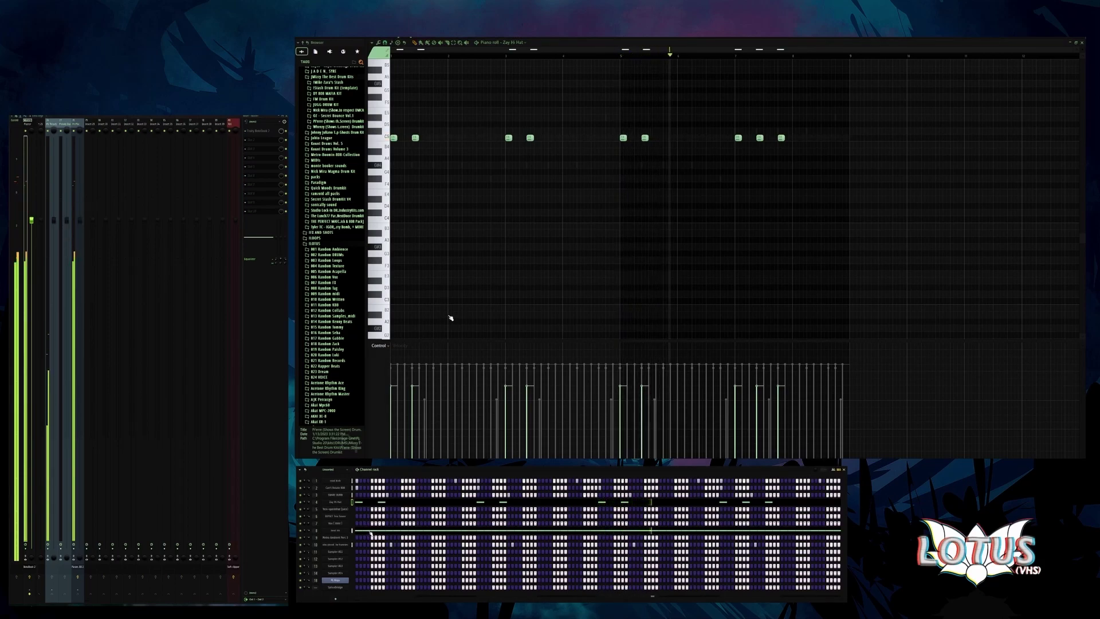
- Replace the best hh channel's notes with a two-step hi-hat MIDI file with rolls from the MIDIs folder
{"action": "key", "text": "Down"}
{"action": "key", "text": "Down"}
{"action": "key", "text": "Down"}
{"action": "key", "text": "Down"}
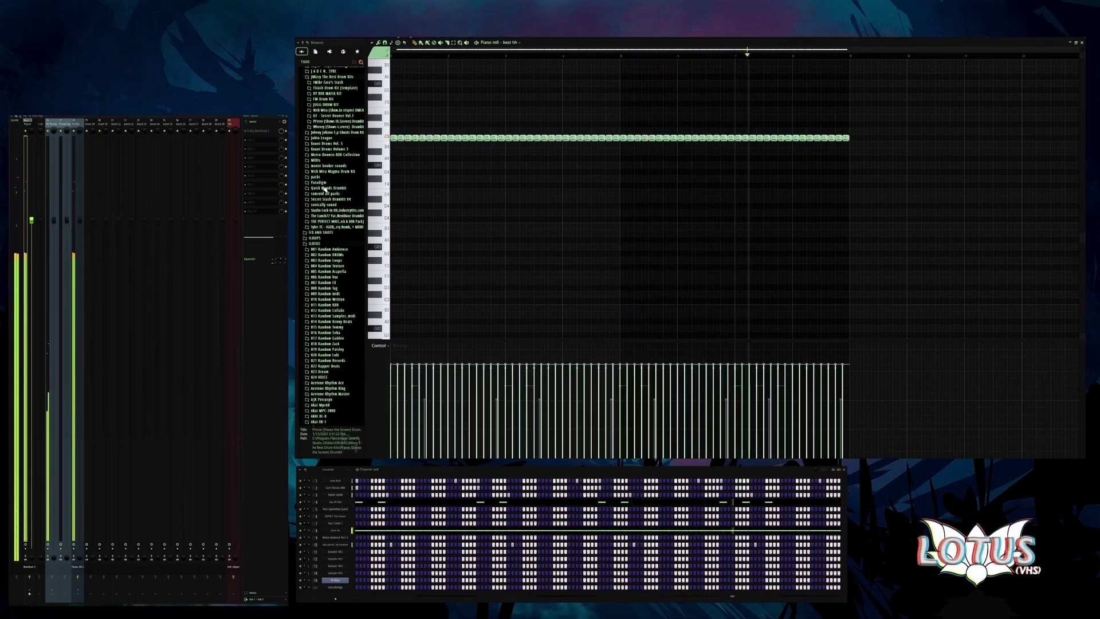
{"action": "scroll", "coordinate": [329, 168], "scroll_direction": "up", "scroll_amount": 4}
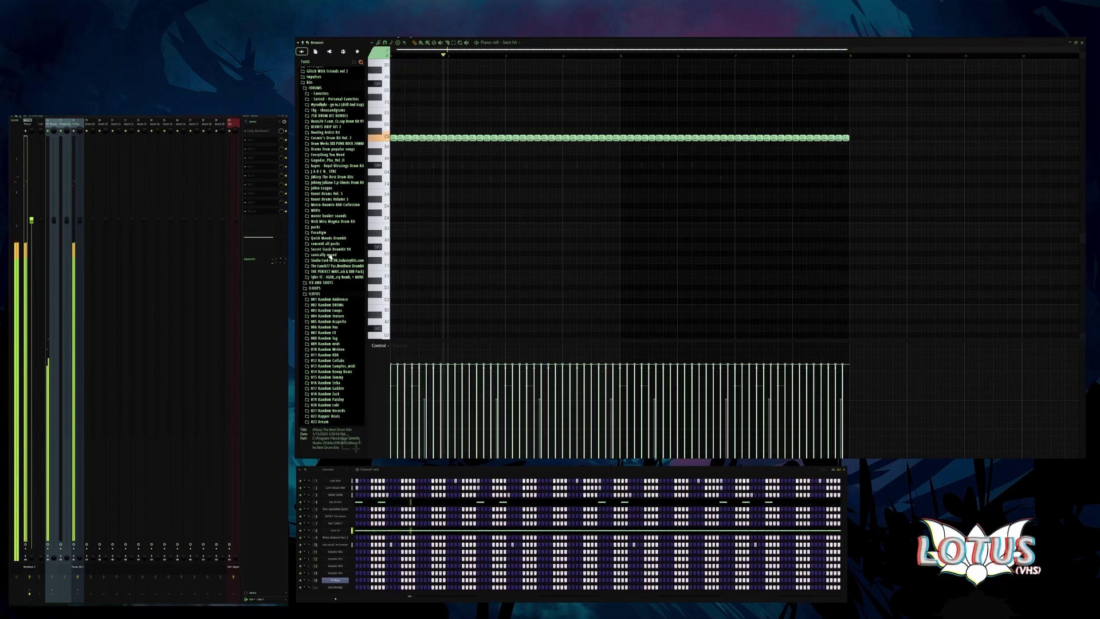
{"action": "left_click", "coordinate": [329, 210]}
{"action": "left_click_drag", "start_coordinate": [335, 235], "coordinate": [404, 318]}
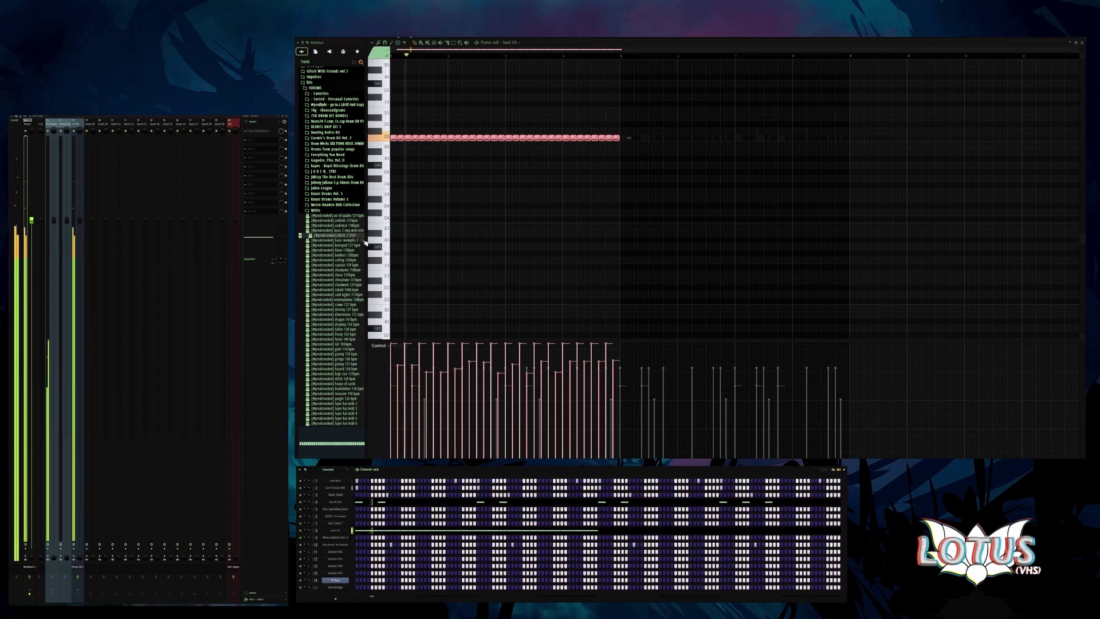
{"action": "left_click", "coordinate": [347, 231]}
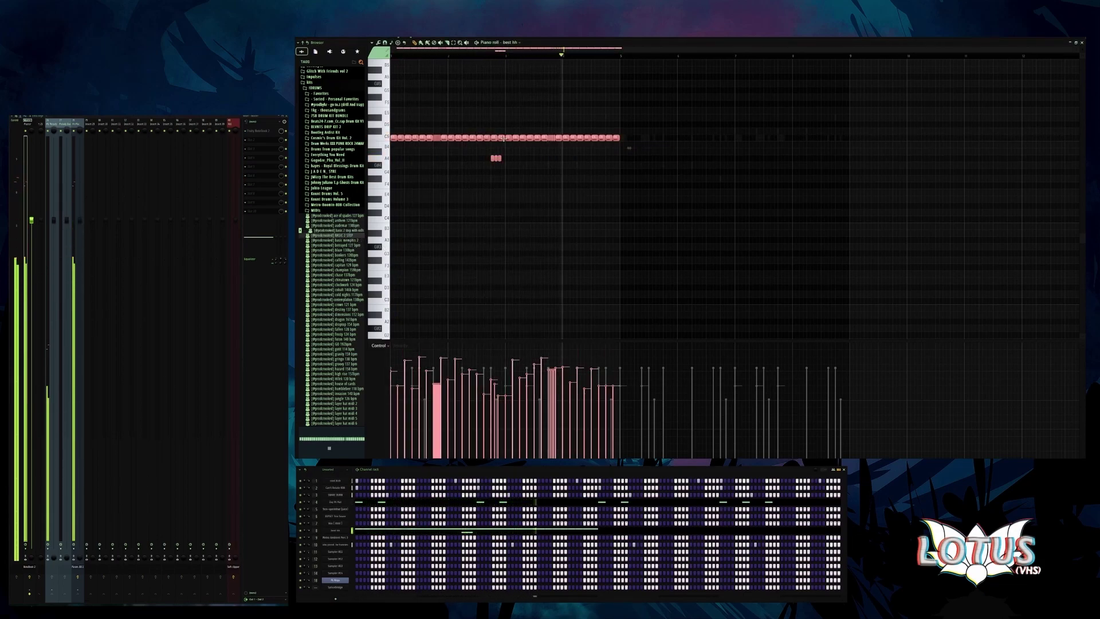
- Duplicate the imported best hh notes across the pattern's second half and collapse the MIDIs folder
{"action": "left_click", "coordinate": [588, 92]}
{"action": "left_click_drag", "start_coordinate": [680, 115], "coordinate": [396, 166]}
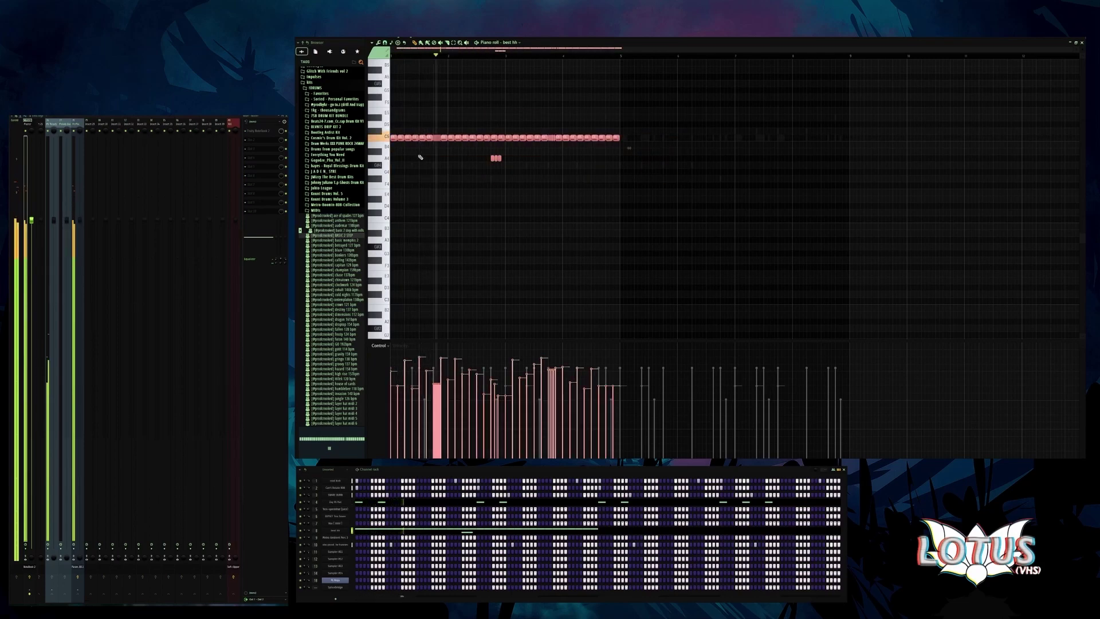
{"action": "key", "text": "ctrl+b"}
{"action": "left_click_drag", "start_coordinate": [661, 141], "coordinate": [658, 141]}
{"action": "left_click", "coordinate": [642, 169]}
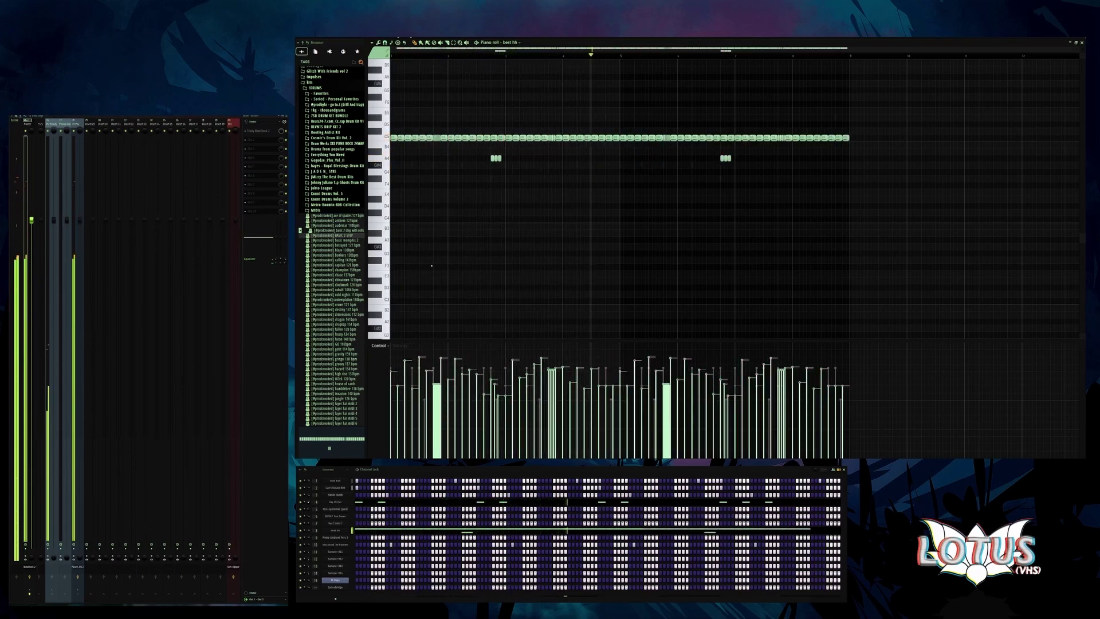
{"action": "left_click", "coordinate": [321, 214]}
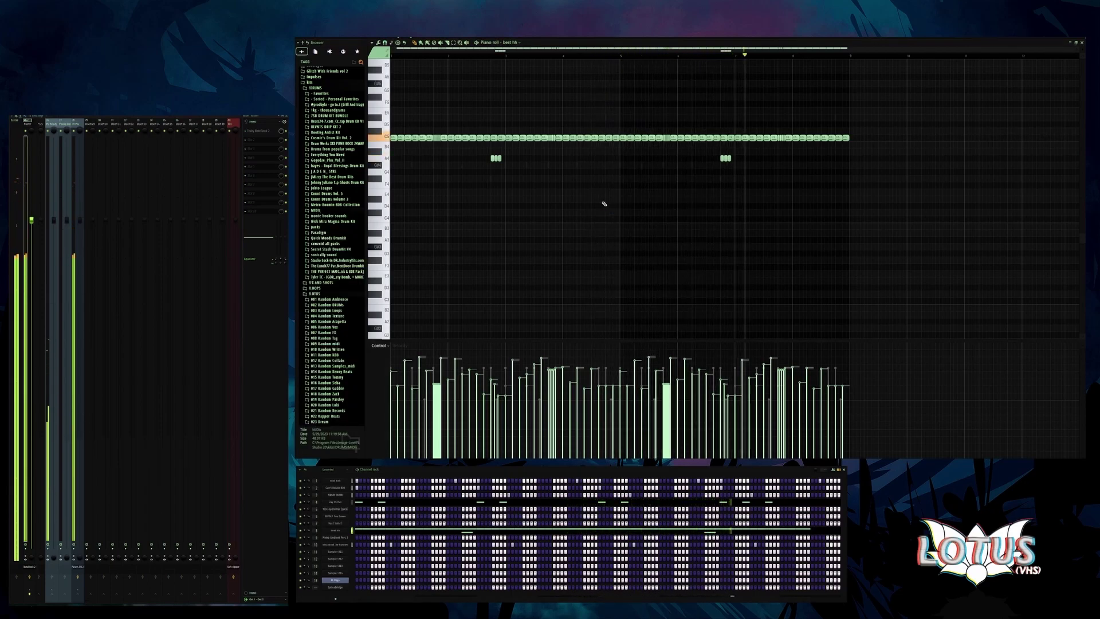
{"action": "key", "text": "Down"}
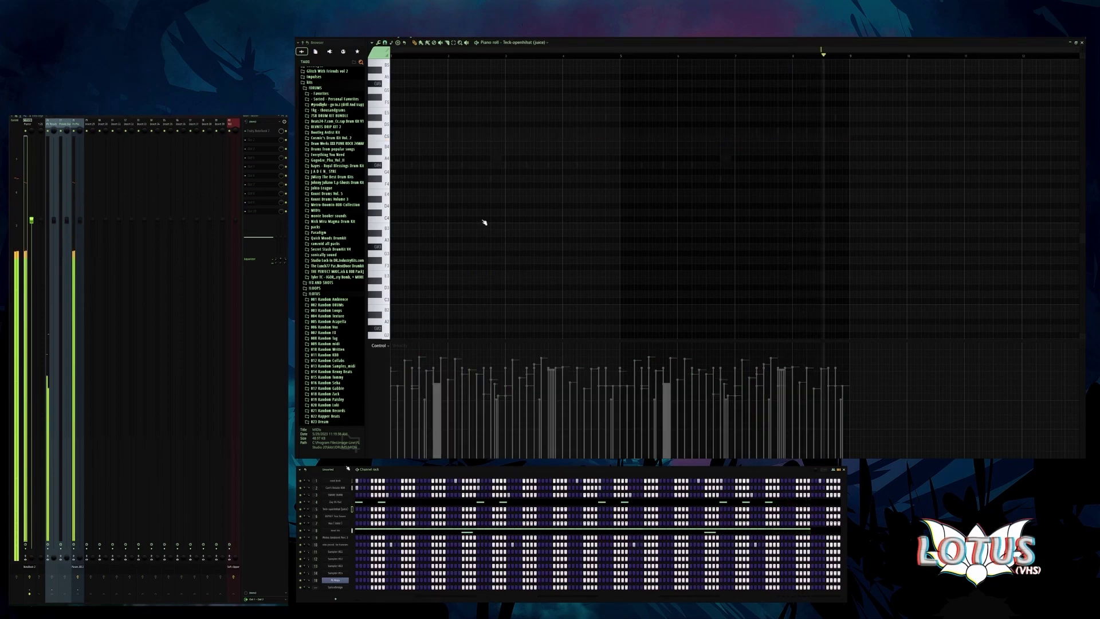
{"action": "right_click", "coordinate": [401, 138]}
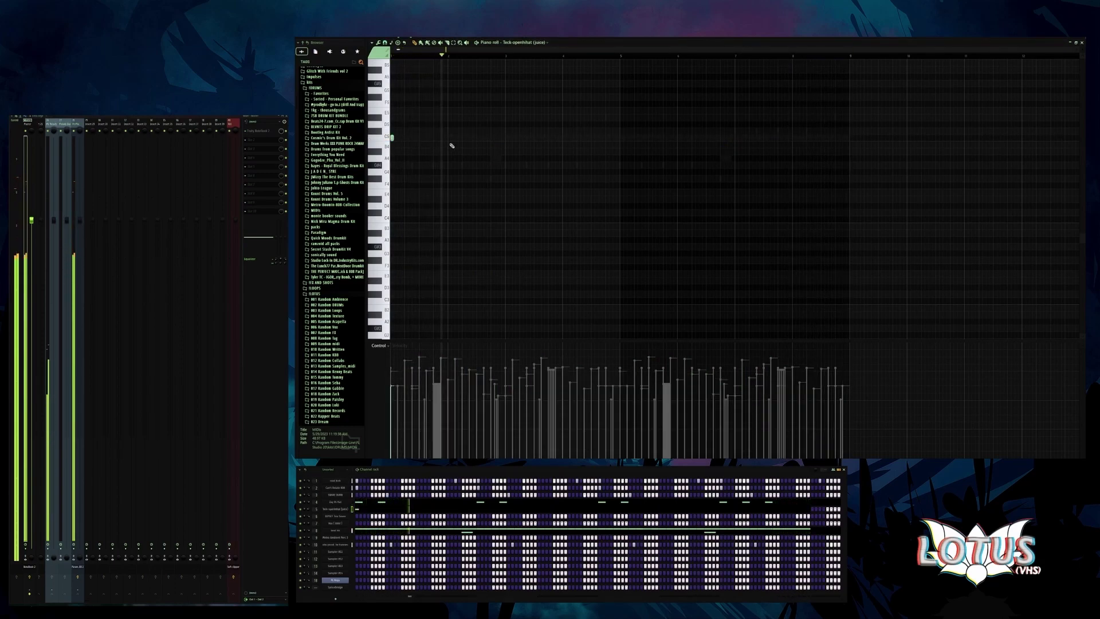
{"action": "key", "text": "ctrl+z"}
{"action": "key", "text": "ctrl+z"}
{"action": "key", "text": "ctrl+z"}
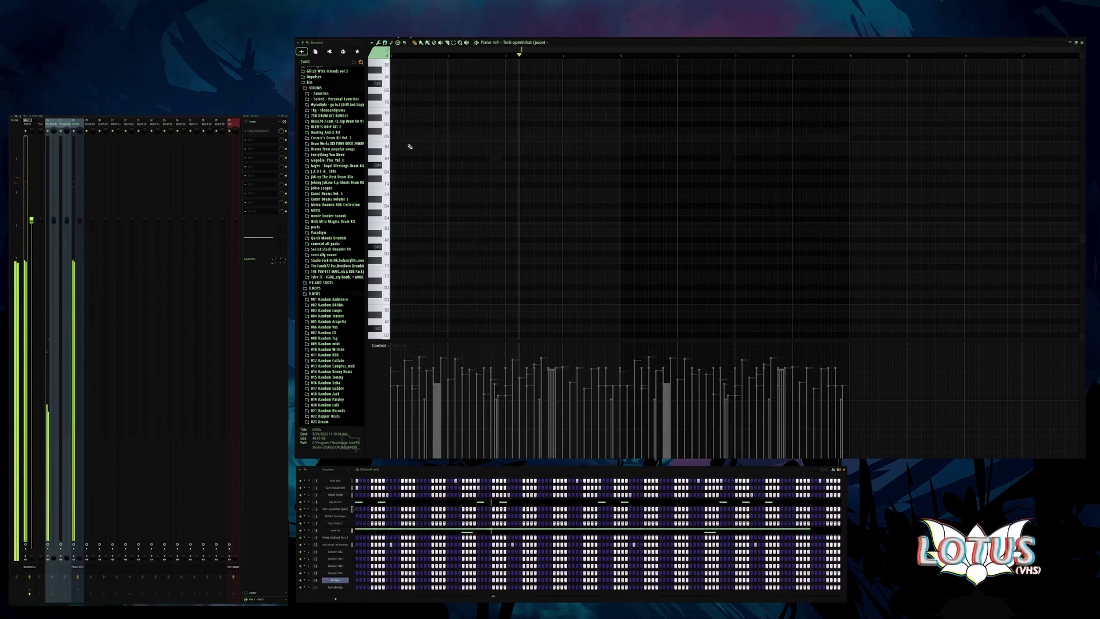
- Copy the Tock openhihat (juice) notes from another pattern into Pattern 4 and duplicate them across its second half
{"action": "key", "text": "ctrl+z"}
{"action": "key", "text": "ctrl+z"}
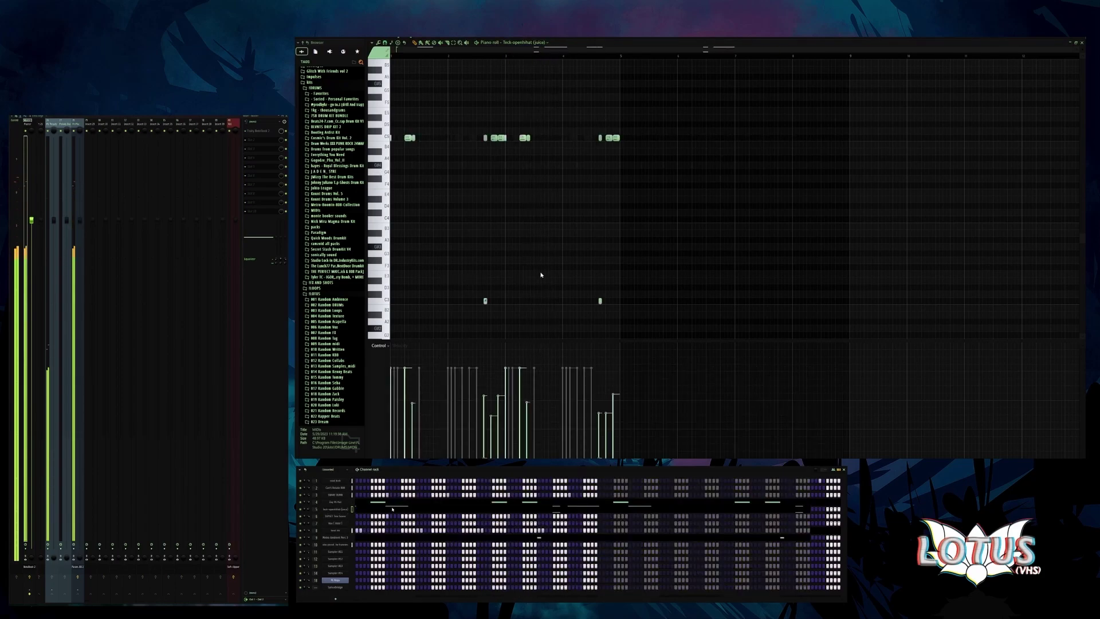
{"action": "key", "text": "ctrl+z"}
{"action": "key", "text": "ctrl+z"}
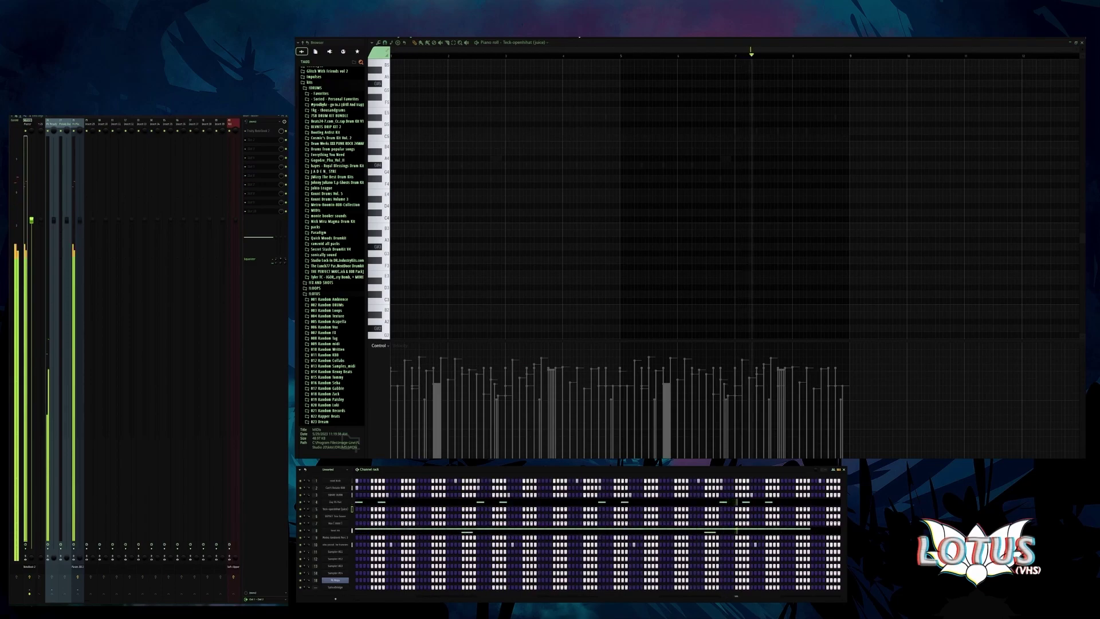
{"action": "key", "text": "ctrl+z"}
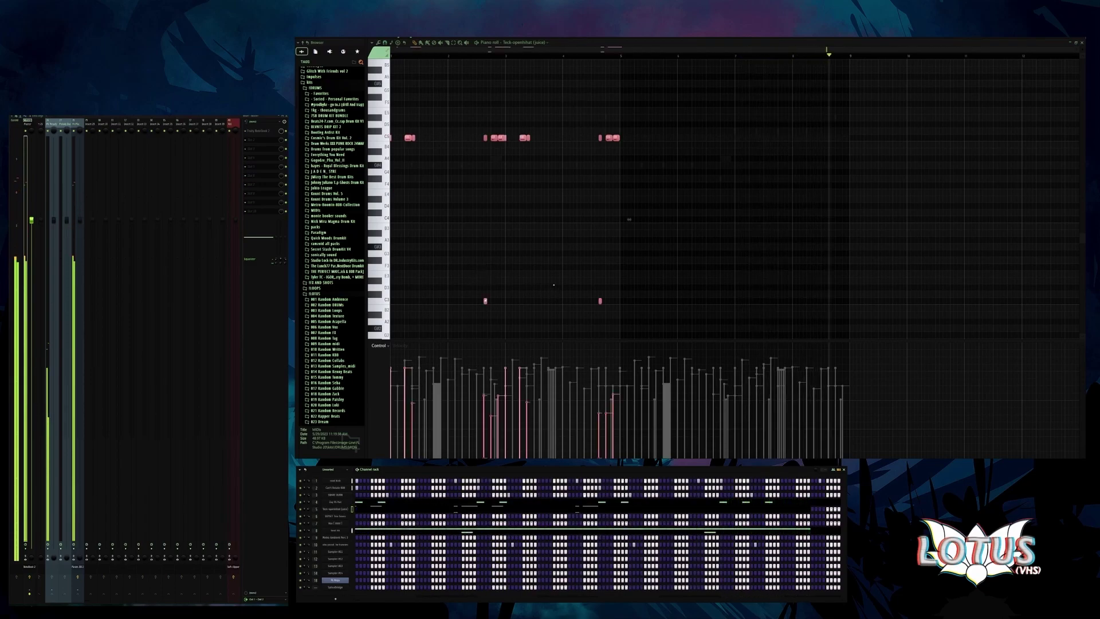
{"action": "key", "text": "ctrl+b"}
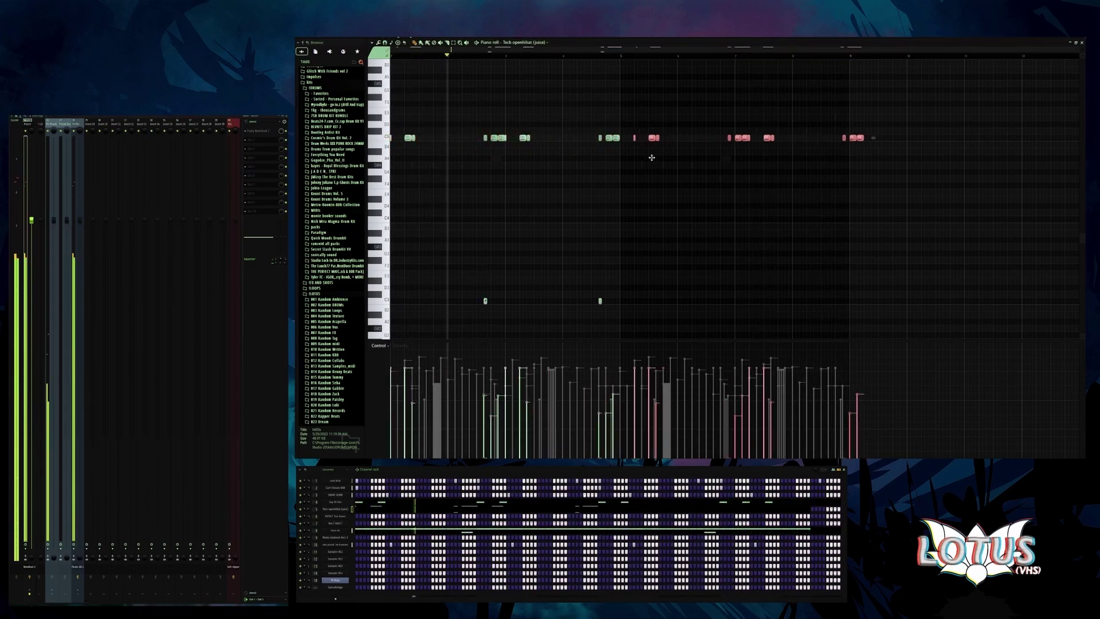
{"action": "key", "text": "ctrl+d"}
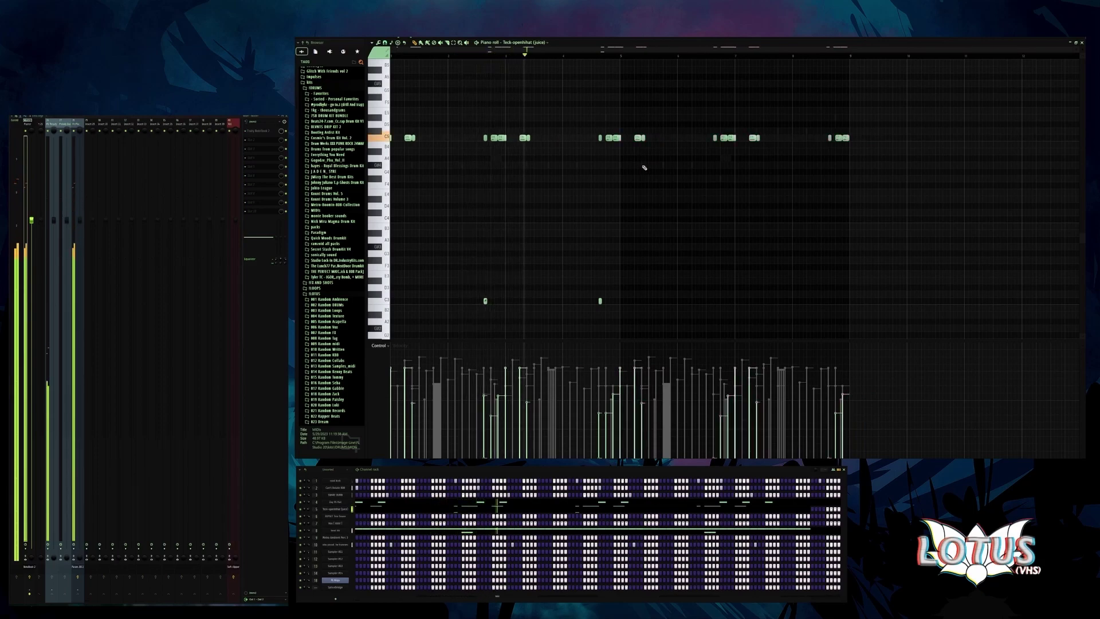
- Clear the clip selection in the playlist and open the Can't Relate 808 channel's piano roll
{"action": "key", "text": "F5"}
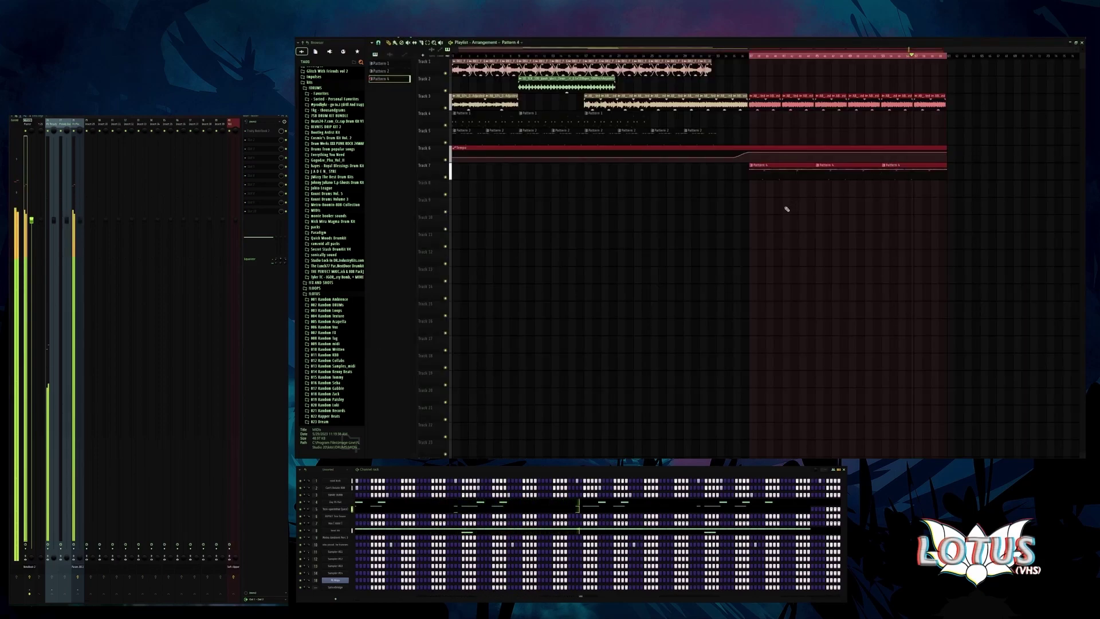
{"action": "key", "text": "ctrl+d"}
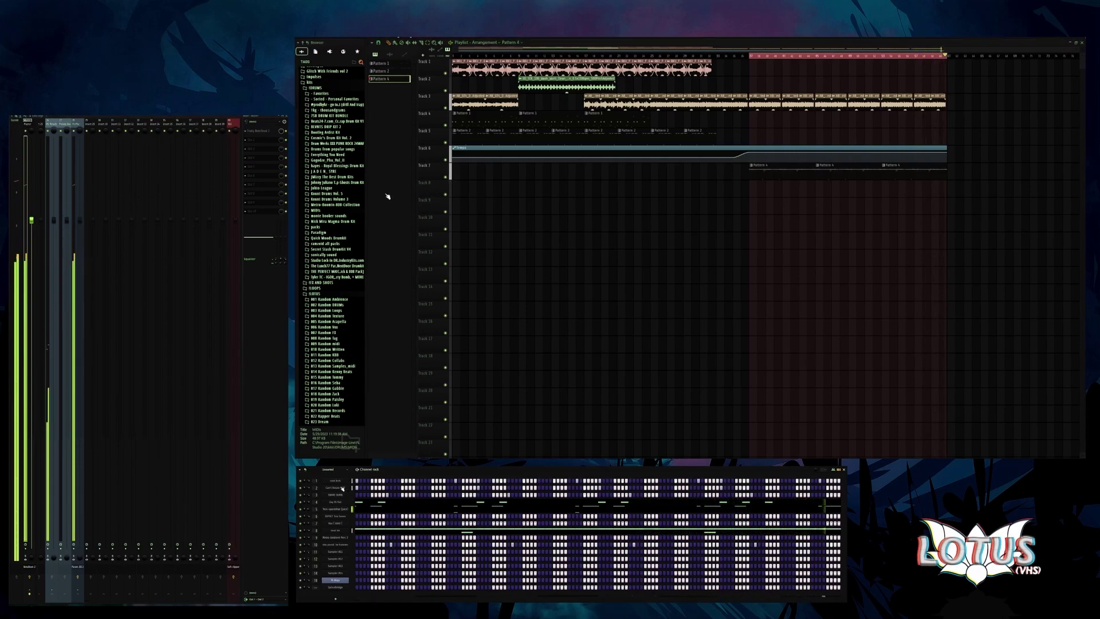
{"action": "key", "text": "F7"}
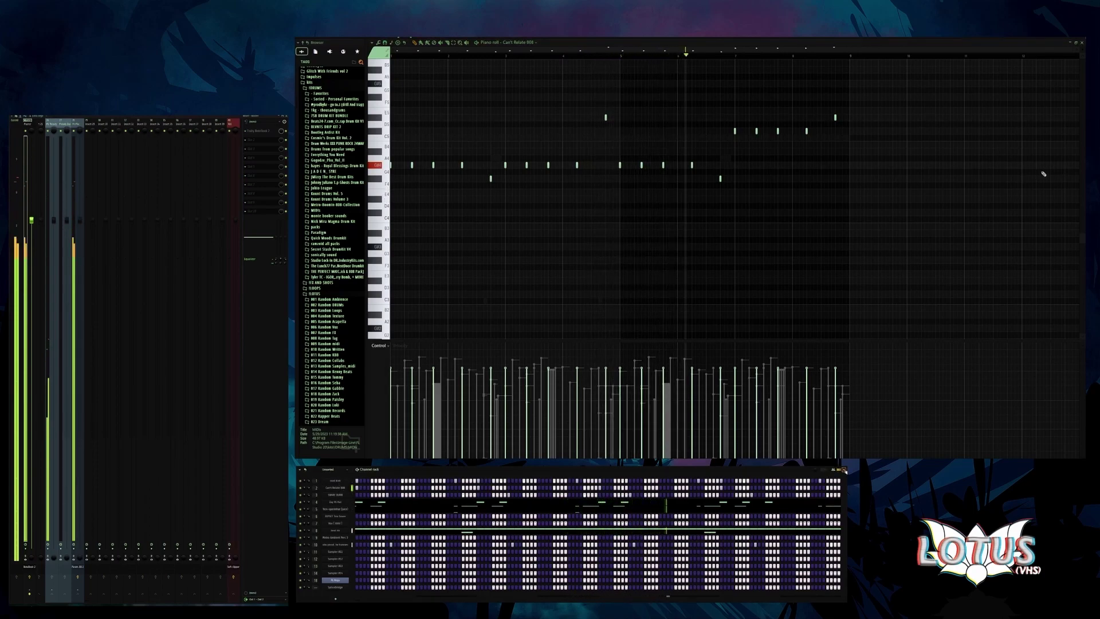
- Layer a longer low note under the lengthened high Can't Relate 808 note mid-pattern and repeat the pair at the pattern's end
{"action": "scroll", "coordinate": [602, 117], "scroll_direction": "up", "scroll_amount": 2}
{"action": "left_click", "coordinate": [600, 165]}
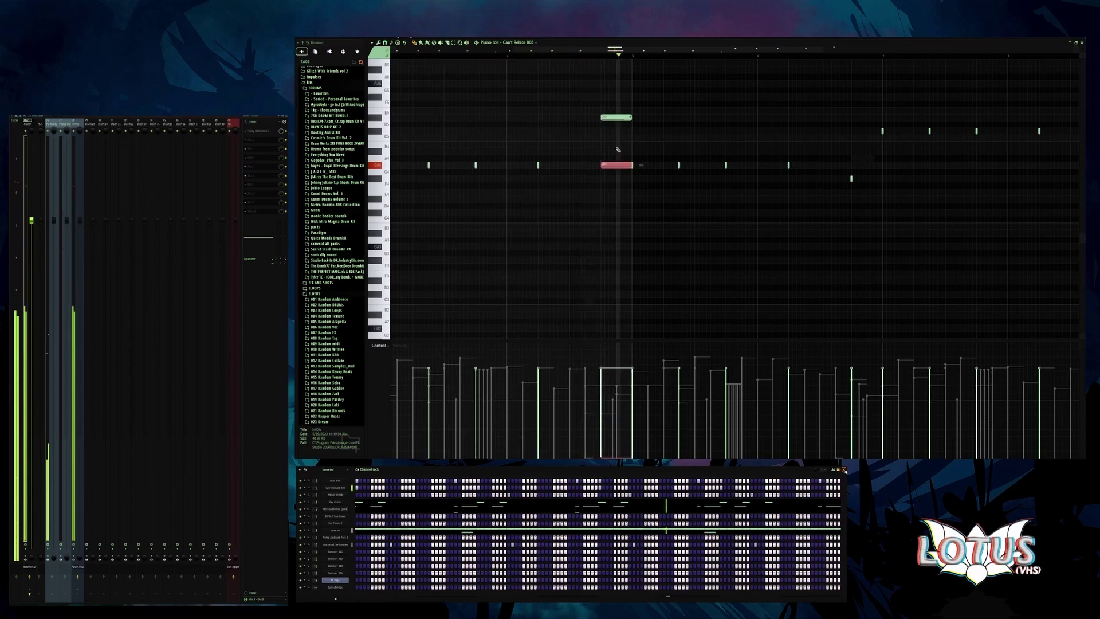
{"action": "scroll", "coordinate": [608, 192], "scroll_direction": "down", "scroll_amount": 2}
{"action": "left_click_drag", "start_coordinate": [608, 192], "coordinate": [623, 112]}
{"action": "left_click_drag", "start_coordinate": [613, 165], "coordinate": [825, 128]}
{"action": "scroll", "coordinate": [825, 129], "scroll_direction": "up", "scroll_amount": 2}
{"action": "scroll", "coordinate": [825, 129], "scroll_direction": "up", "scroll_amount": 1}
{"action": "right_click", "coordinate": [859, 118]}
{"action": "key", "text": "ctrl+z"}
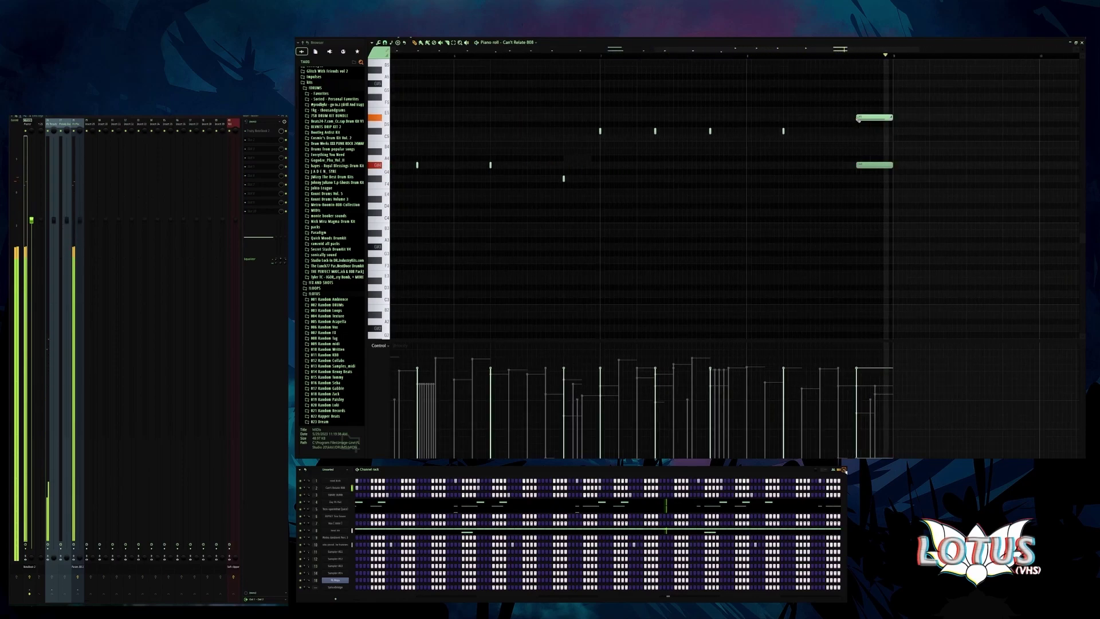
{"action": "scroll", "coordinate": [870, 197], "scroll_direction": "down", "scroll_amount": 3}
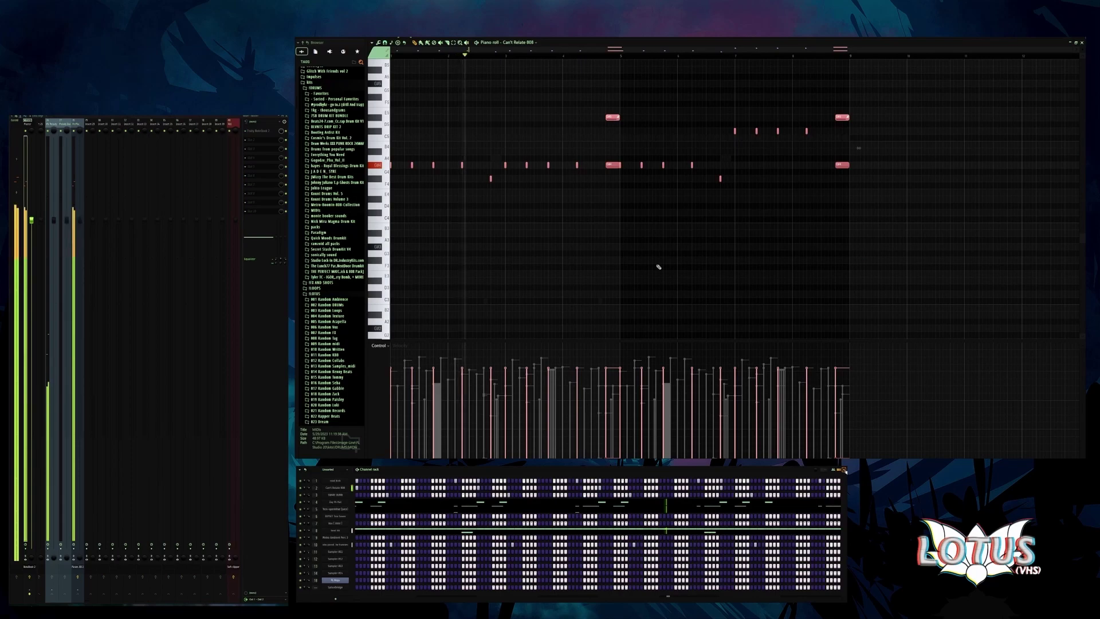
{"action": "left_click_drag", "start_coordinate": [879, 104], "coordinate": [624, 118]}
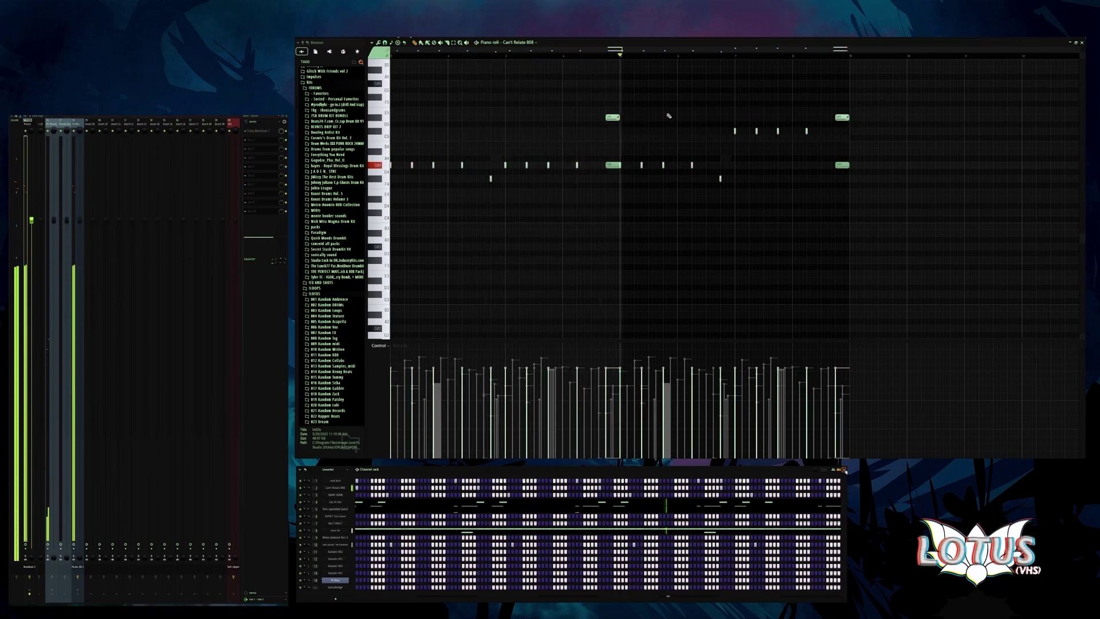
- Layer lengthened high and low Can't Relate 808 notes in the first half and repeat the pair in the second half
{"action": "left_click_drag", "start_coordinate": [612, 183], "coordinate": [494, 179]}
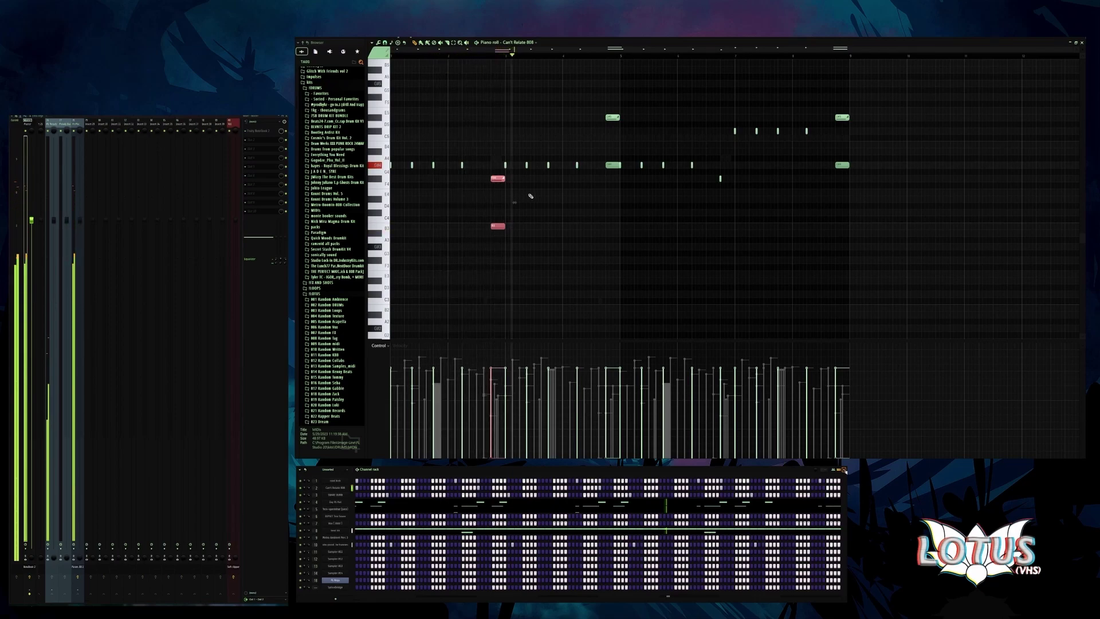
{"action": "left_click_drag", "start_coordinate": [498, 226], "coordinate": [727, 226]}
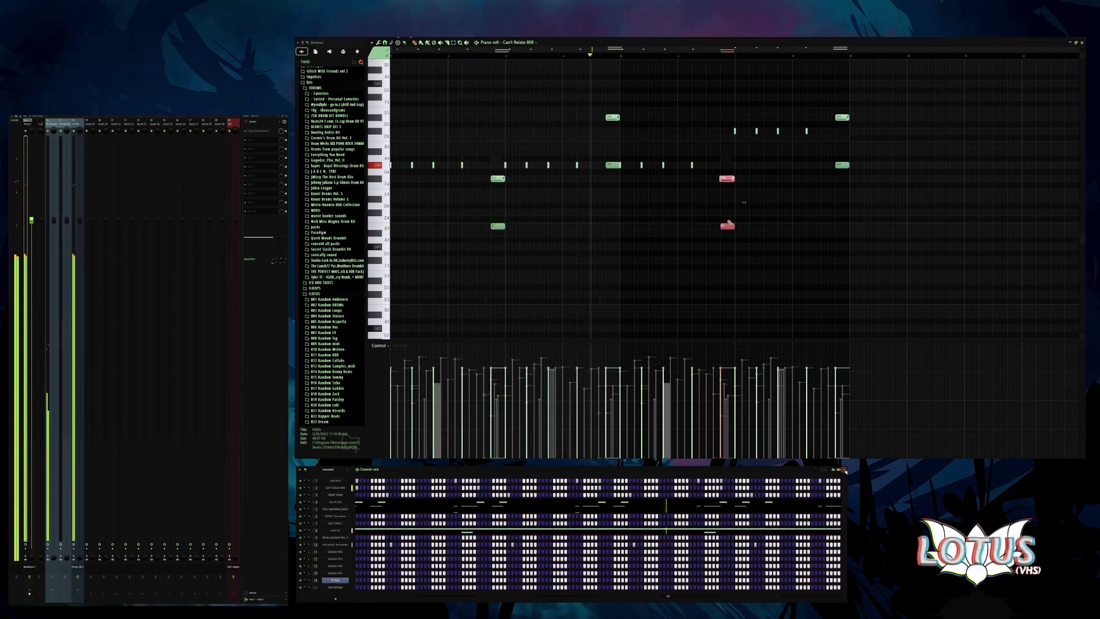
{"action": "scroll", "coordinate": [723, 179], "scroll_direction": "up", "scroll_amount": 2}
{"action": "scroll", "coordinate": [728, 195], "scroll_direction": "down", "scroll_amount": 3, "text": "ctrl"}
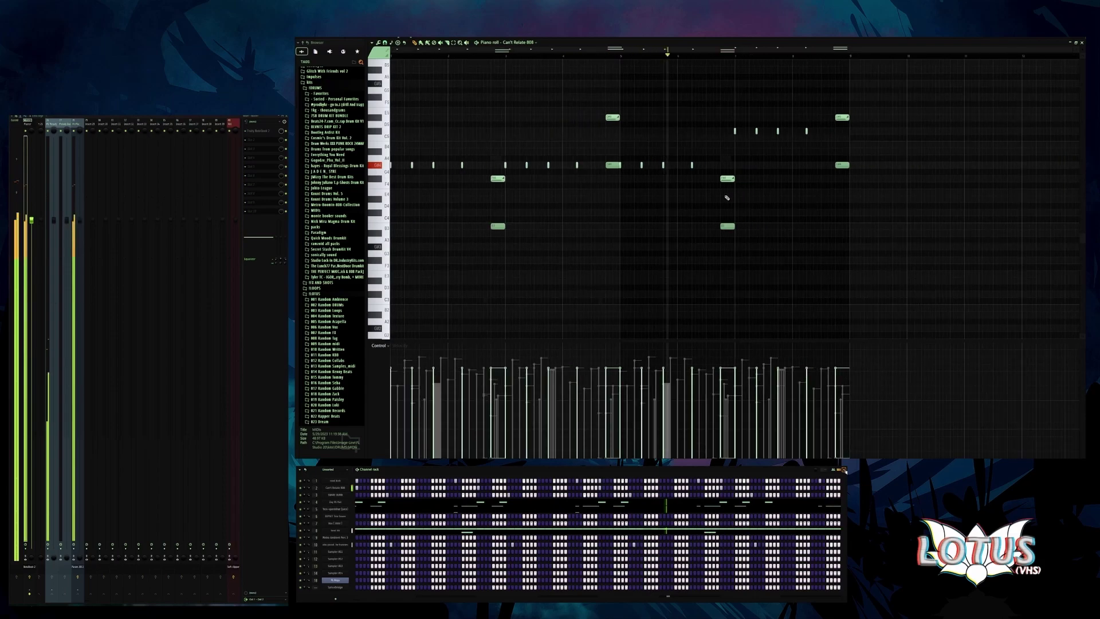
- Replace the layered 808 pair at the pattern's end with a single short high note
{"action": "right_click", "coordinate": [842, 117]}
{"action": "left_click", "coordinate": [836, 132]}
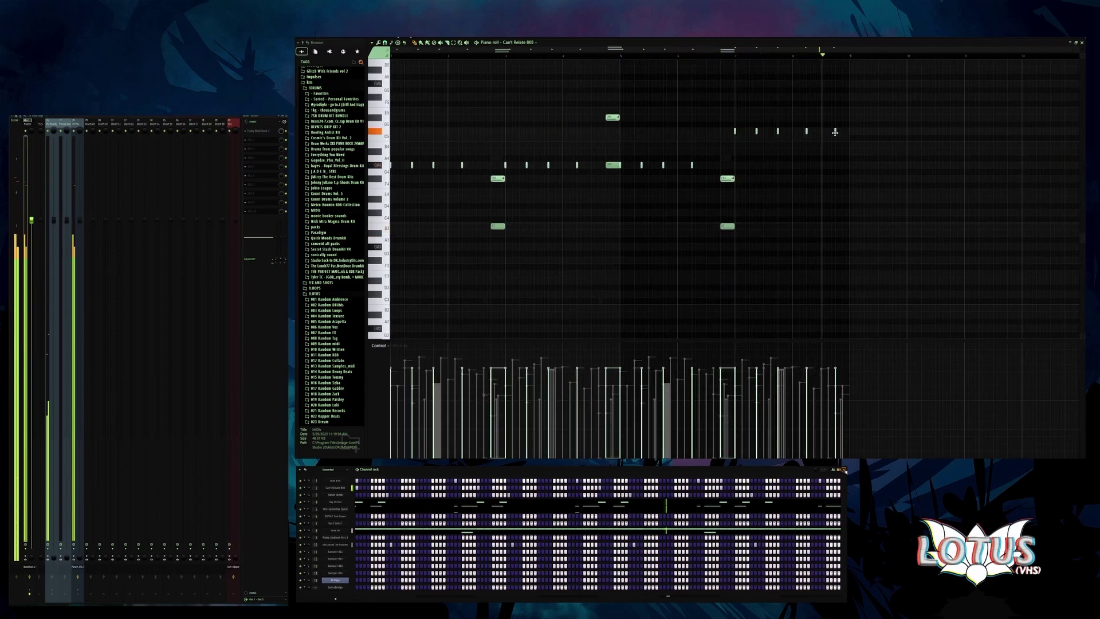
{"action": "left_click_drag", "start_coordinate": [835, 132], "coordinate": [829, 132]}
{"action": "left_click", "coordinate": [835, 131]}
{"action": "left_click", "coordinate": [842, 131]}
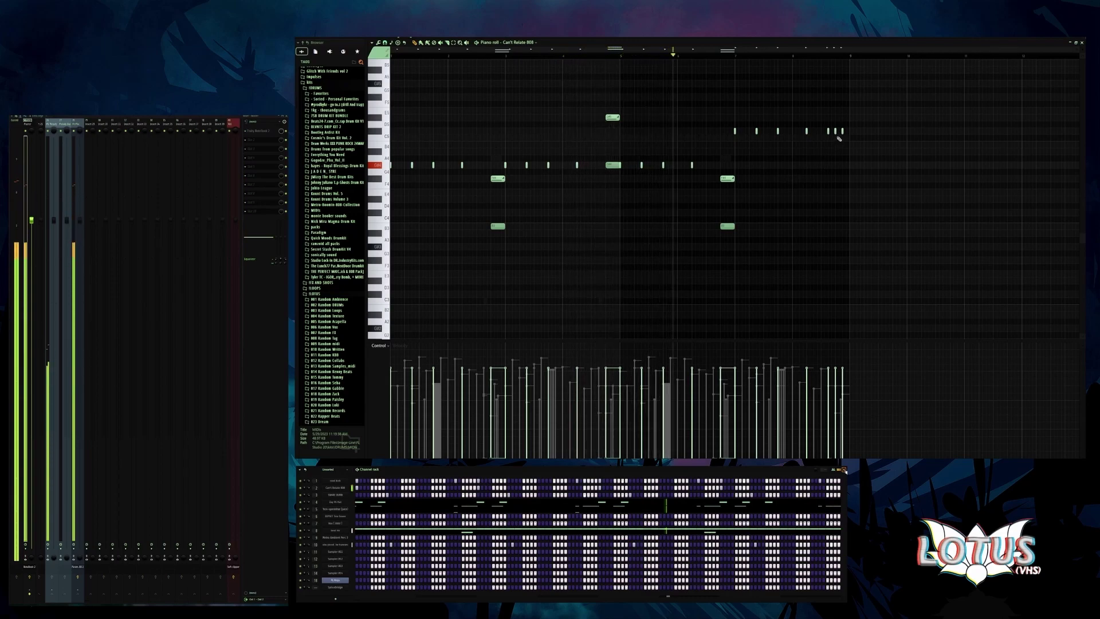
{"action": "scroll", "coordinate": [835, 131], "scroll_direction": "up", "scroll_amount": 3, "text": "ctrl"}
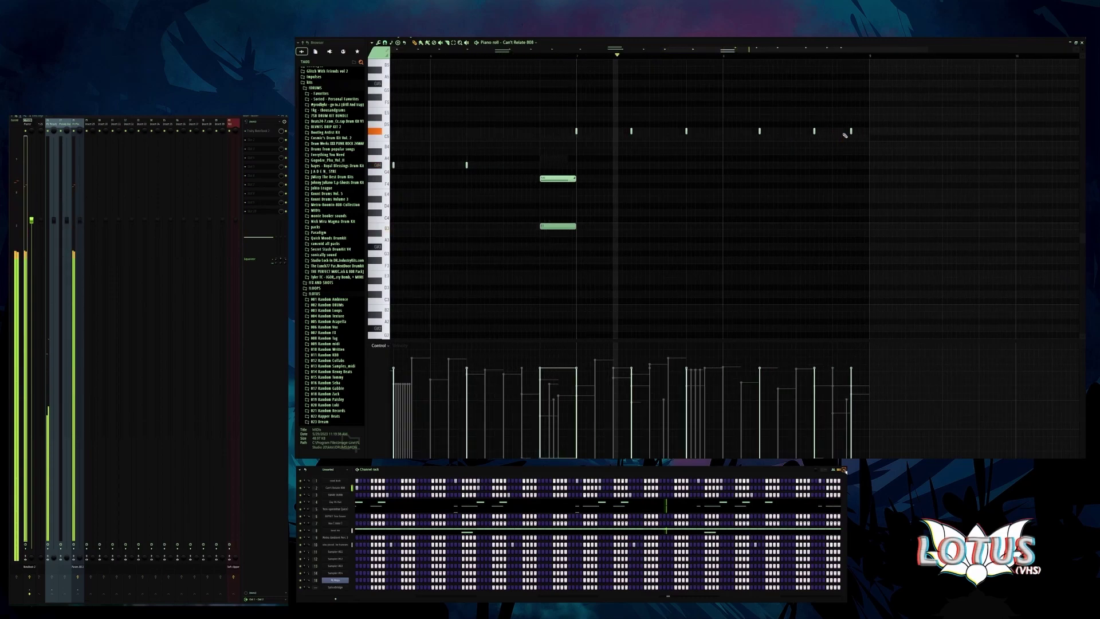
{"action": "right_click", "coordinate": [815, 131]}
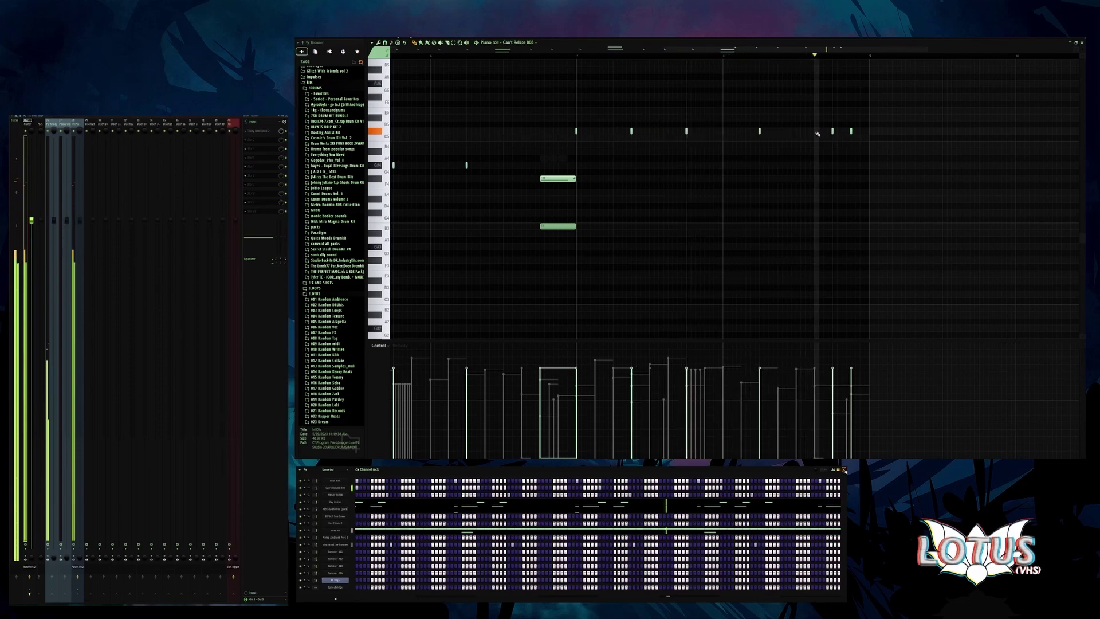
{"action": "scroll", "coordinate": [862, 137], "scroll_direction": "down", "scroll_amount": 3, "text": "ctrl"}
{"action": "left_click_drag", "start_coordinate": [835, 131], "coordinate": [835, 117]}
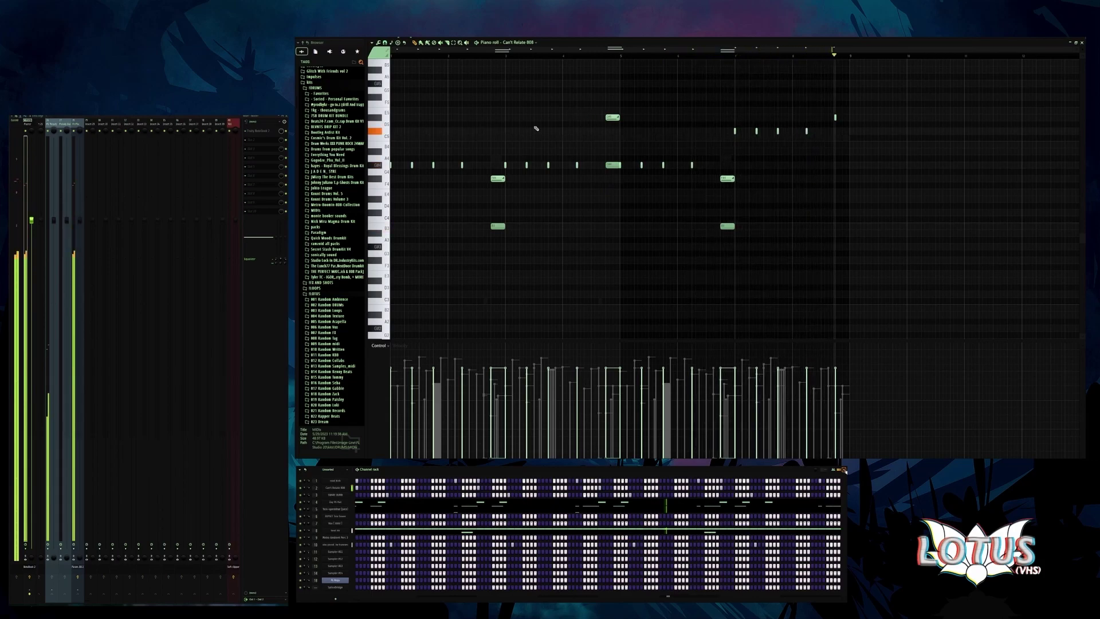
- Replace the three remaining layered 808 pairs with single short notes, keeping the high pitch mid-pattern and the lower pitch for the other two
{"action": "right_click", "coordinate": [498, 178]}
{"action": "right_click", "coordinate": [498, 225]}
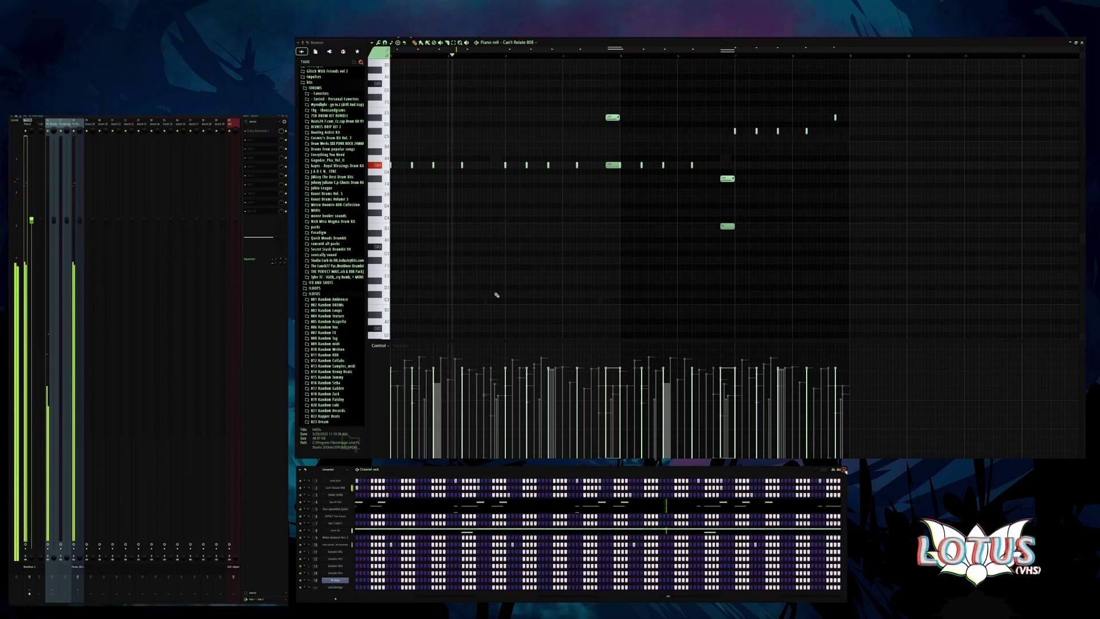
{"action": "right_click", "coordinate": [727, 179]}
{"action": "right_click", "coordinate": [727, 226]}
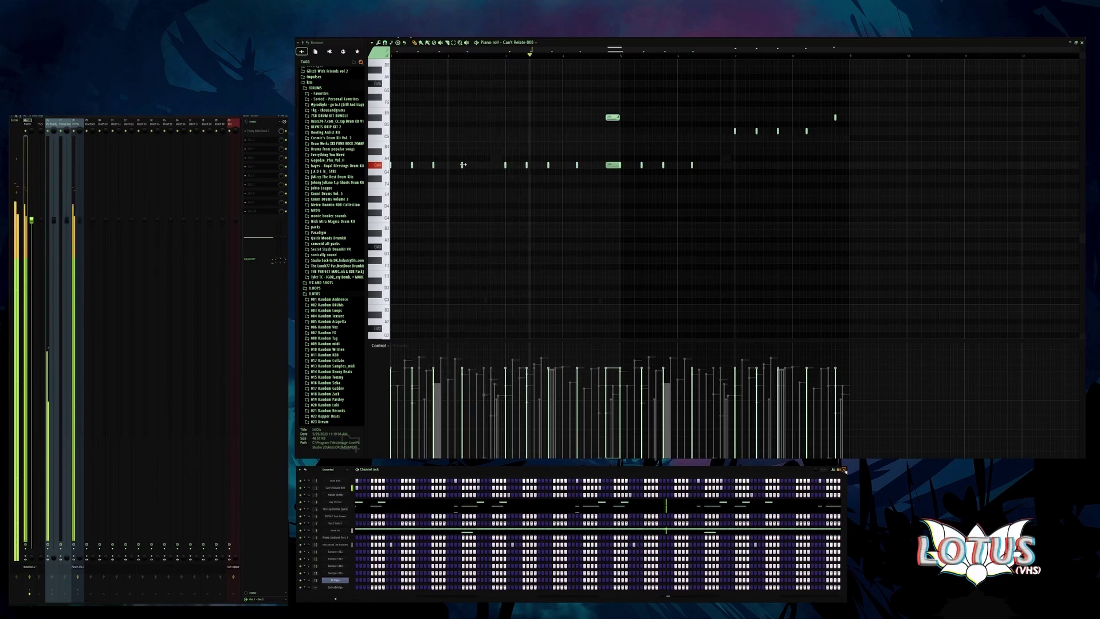
{"action": "left_click", "coordinate": [491, 166]}
{"action": "right_click", "coordinate": [491, 166]}
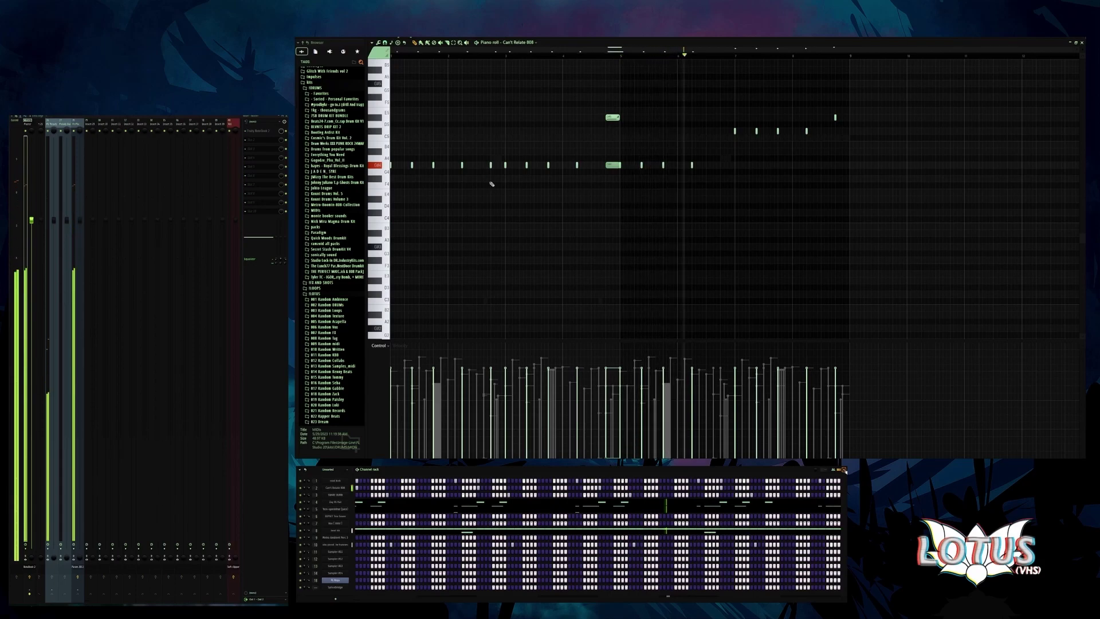
{"action": "right_click", "coordinate": [611, 117]}
{"action": "left_click", "coordinate": [610, 118]}
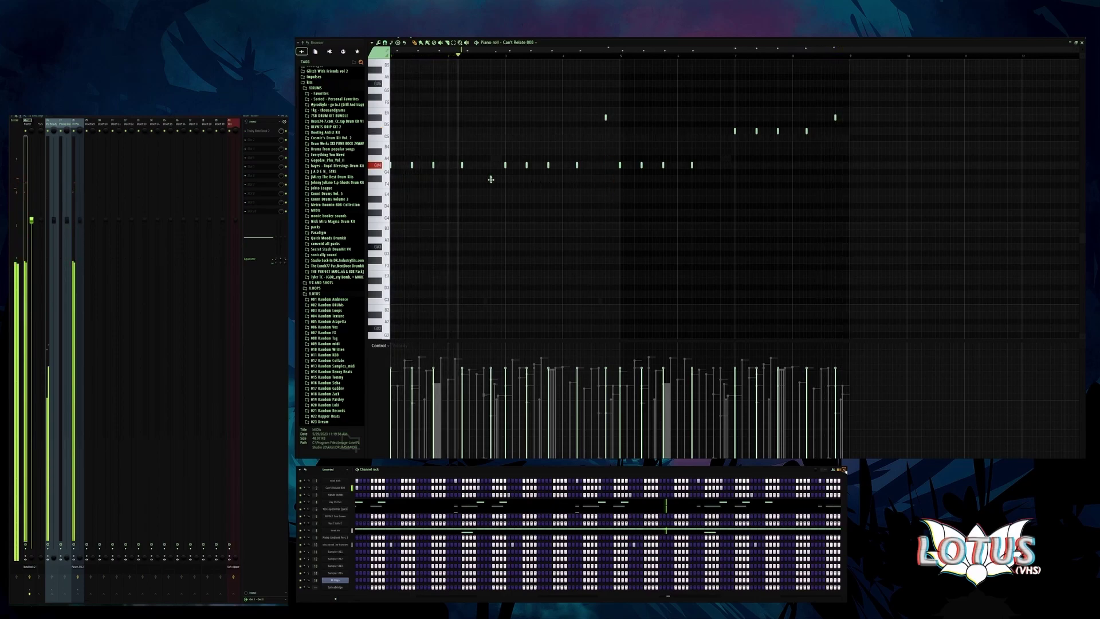
{"action": "left_click", "coordinate": [491, 179]}
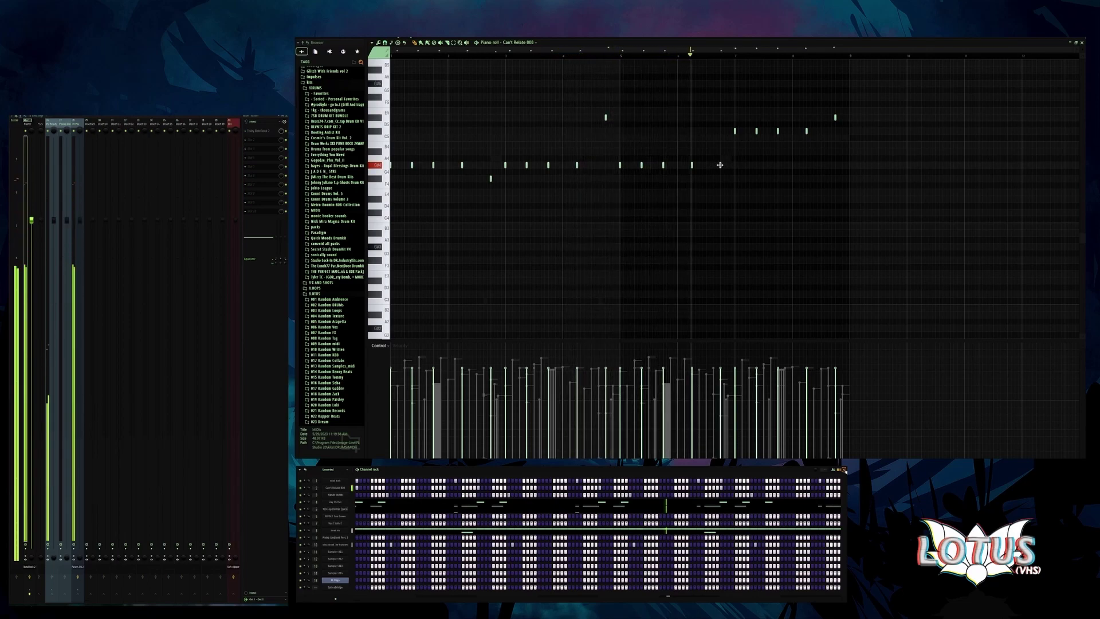
{"action": "left_click", "coordinate": [720, 179]}
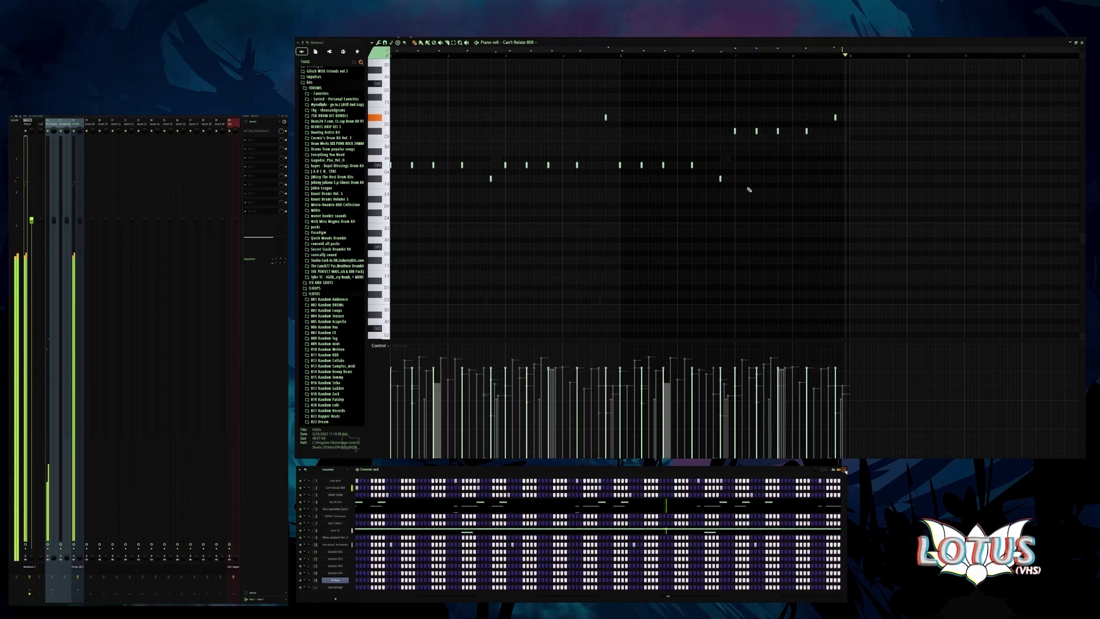
- Switch to the playlist and clear the time selection over the Pattern 4 section
{"action": "key", "text": "F5"}
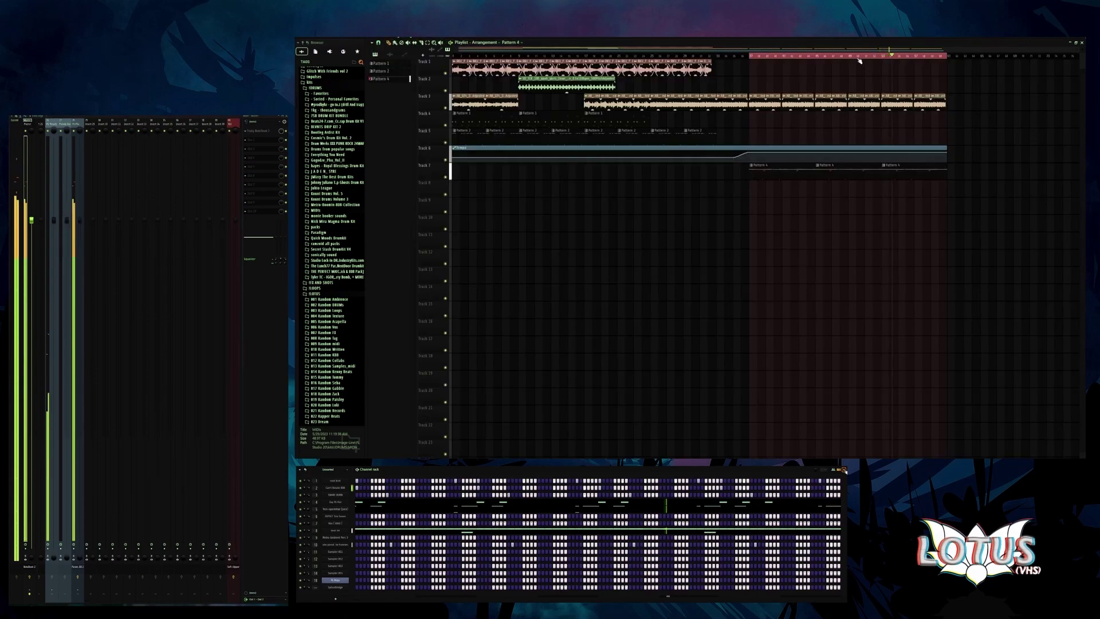
{"action": "left_click", "coordinate": [836, 63]}
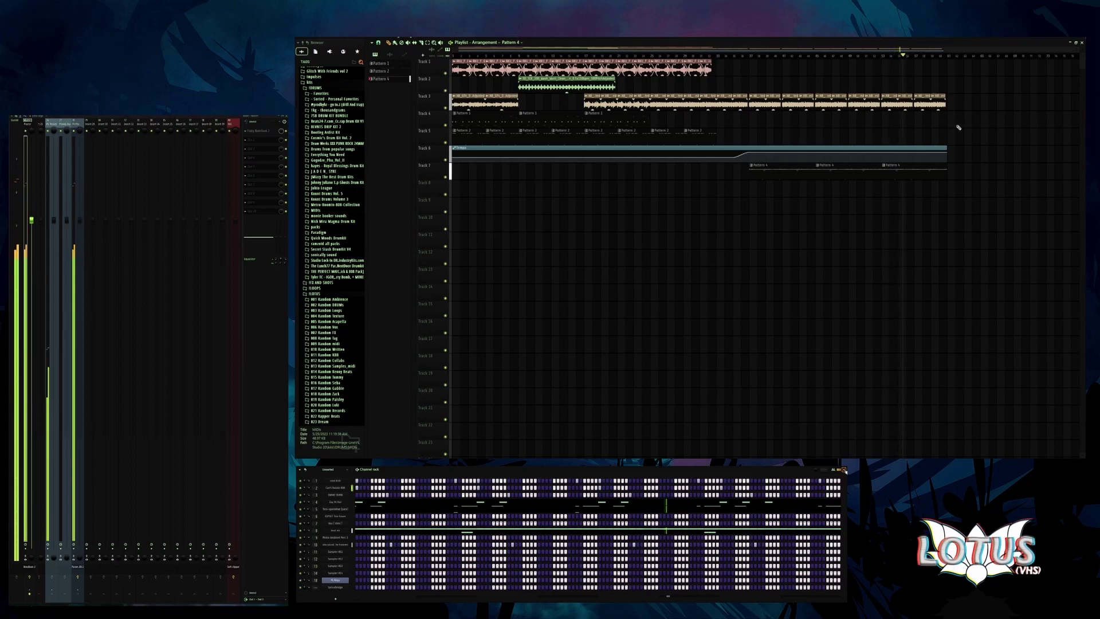
{"action": "left_click_drag", "start_coordinate": [963, 196], "coordinate": [747, 162]}
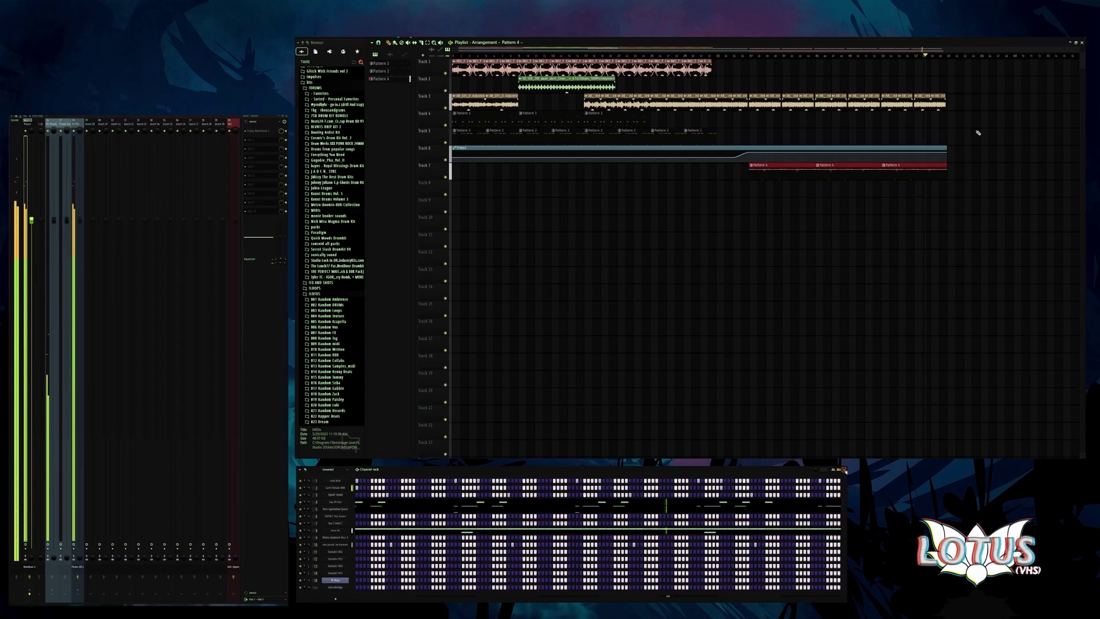
{"action": "right_click", "coordinate": [974, 190]}
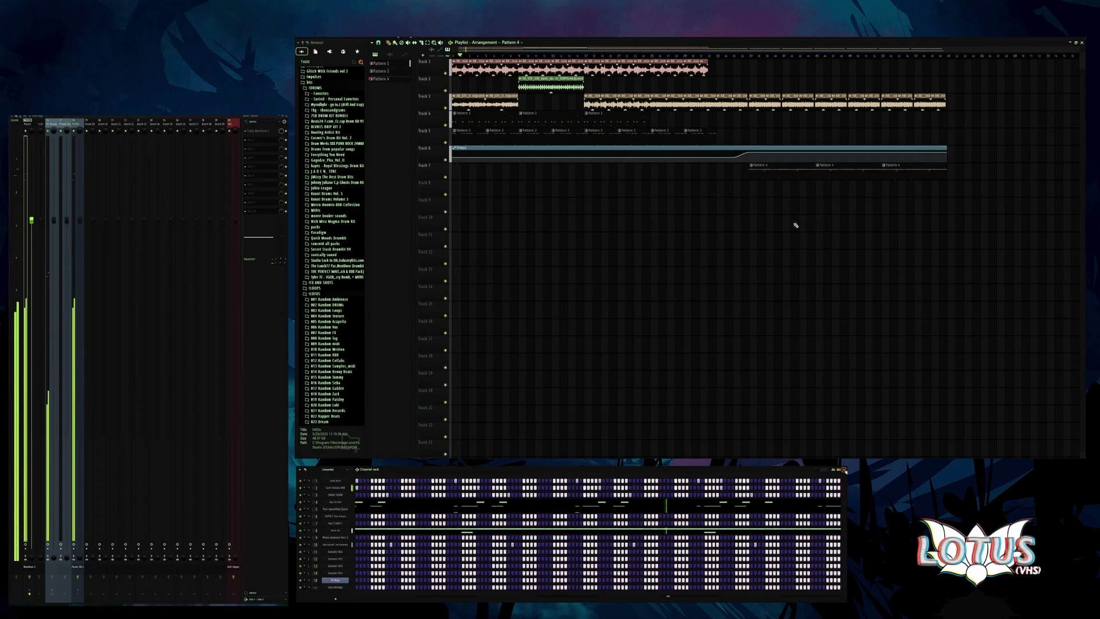
- Split the Tempo automation clip where the Pattern 4 section begins
{"action": "left_click_drag", "start_coordinate": [979, 197], "coordinate": [766, 59]}
{"action": "right_click", "coordinate": [973, 195]}
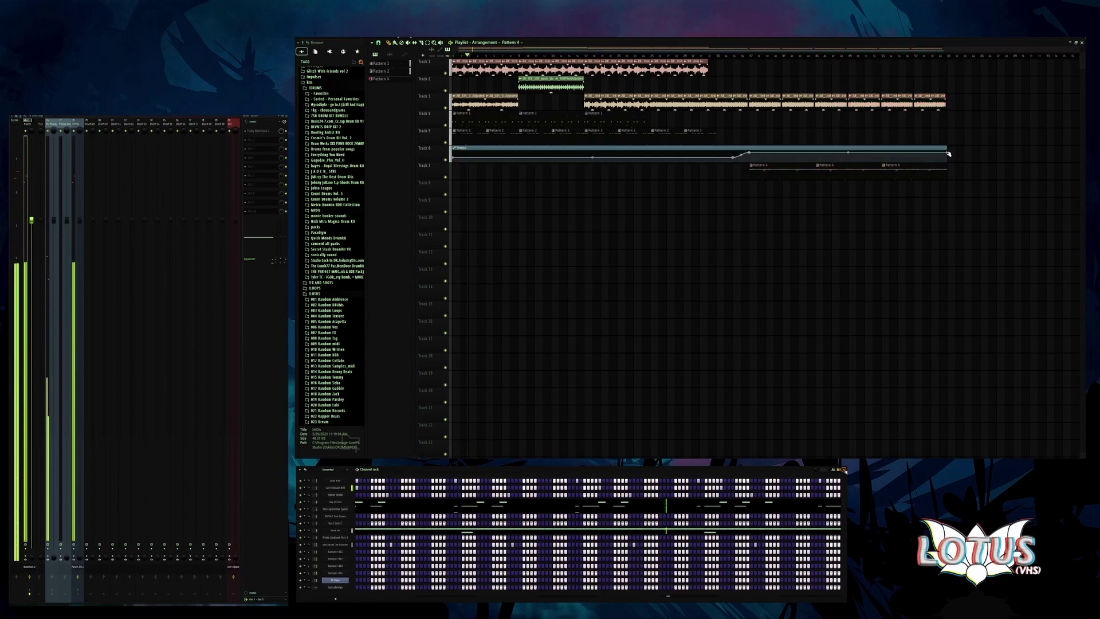
{"action": "left_click_drag", "start_coordinate": [972, 128], "coordinate": [854, 80]}
{"action": "left_click_drag", "start_coordinate": [996, 131], "coordinate": [942, 232]}
{"action": "scroll", "coordinate": [773, 209], "scroll_direction": "up", "scroll_amount": 3}
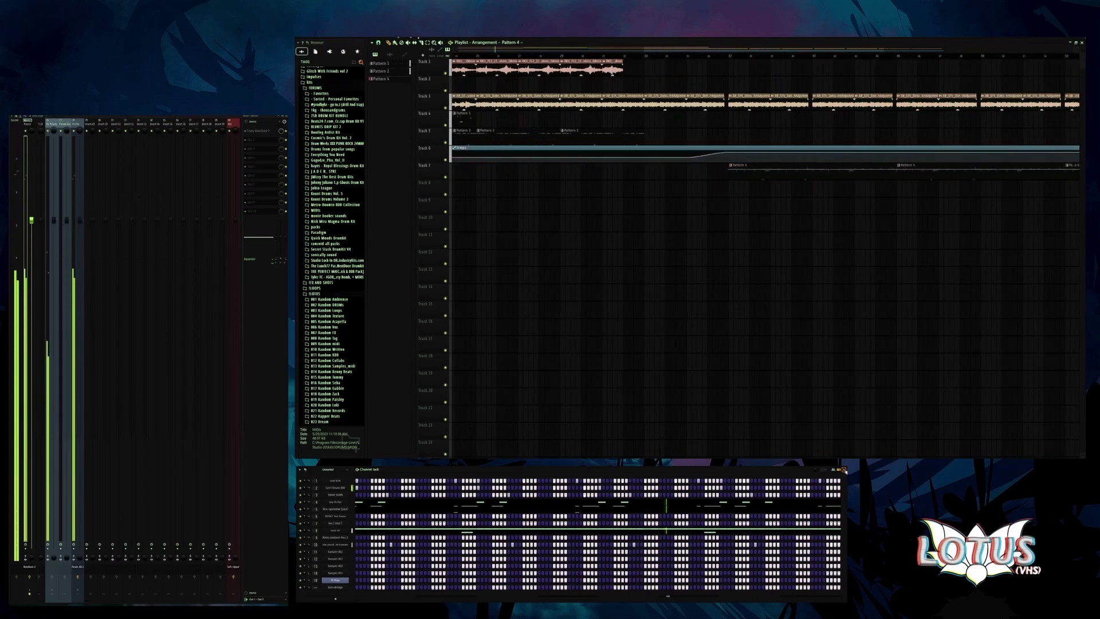
{"action": "scroll", "coordinate": [704, 164], "scroll_direction": "up", "scroll_amount": 3}
{"action": "scroll", "coordinate": [704, 164], "scroll_direction": "down", "scroll_amount": 8}
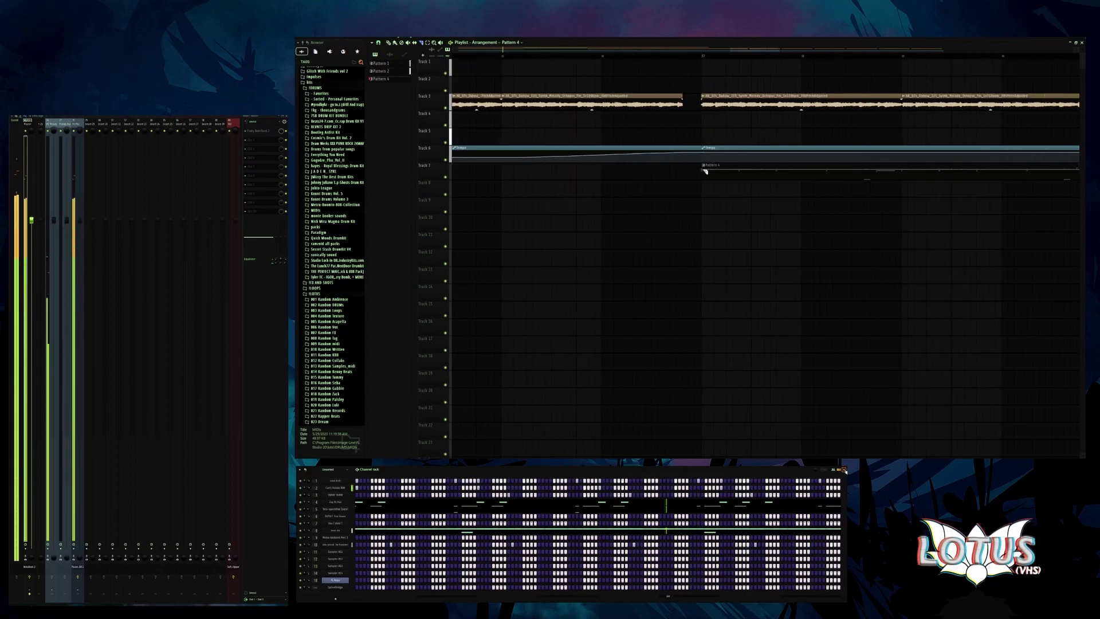
- Duplicate the section's Track 3 audio, Tempo and Pattern 4 clips directly after themselves, and clear the selection
{"action": "left_click_drag", "start_coordinate": [848, 222], "coordinate": [771, 67]}
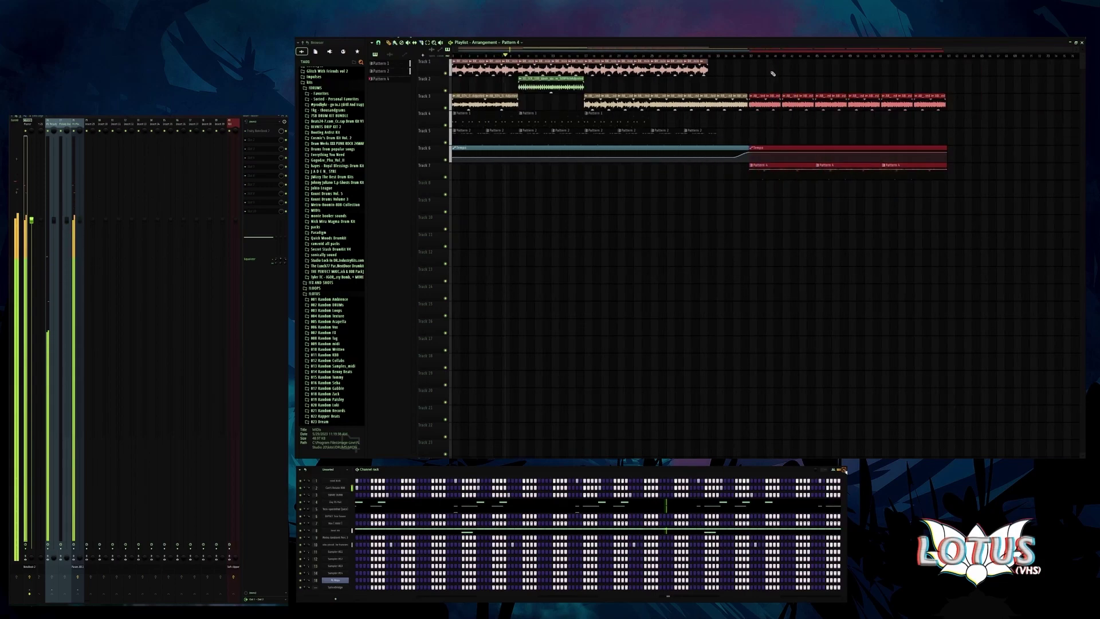
{"action": "scroll", "coordinate": [825, 229], "scroll_direction": "down", "scroll_amount": 3}
{"action": "key", "text": "ctrl+b"}
{"action": "scroll", "coordinate": [550, 121], "scroll_direction": "up", "scroll_amount": 2}
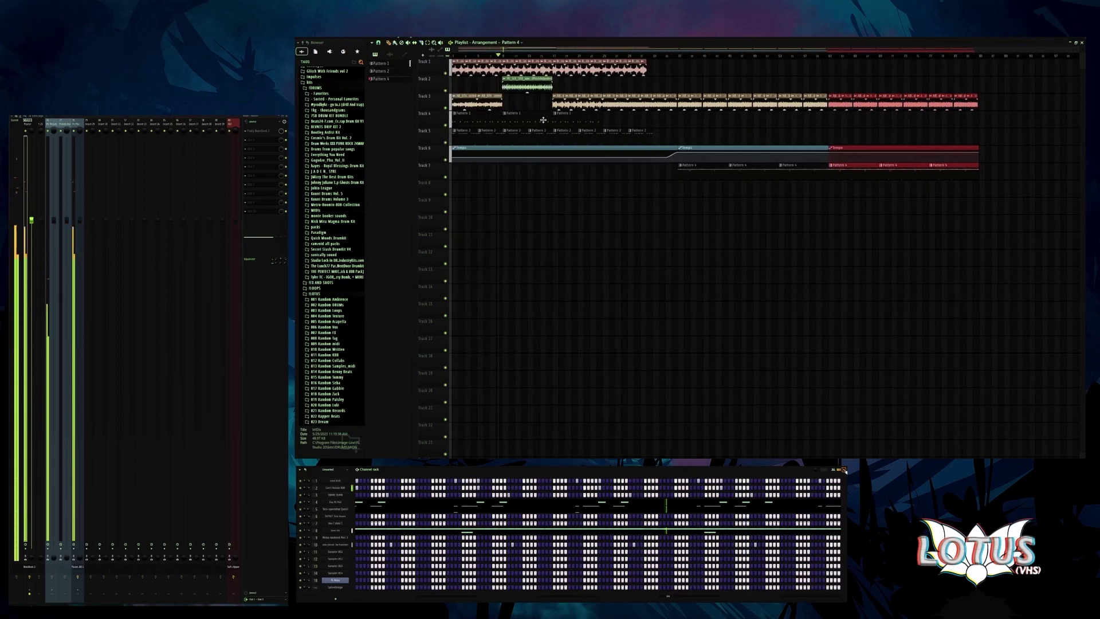
{"action": "left_click", "coordinate": [675, 84]}
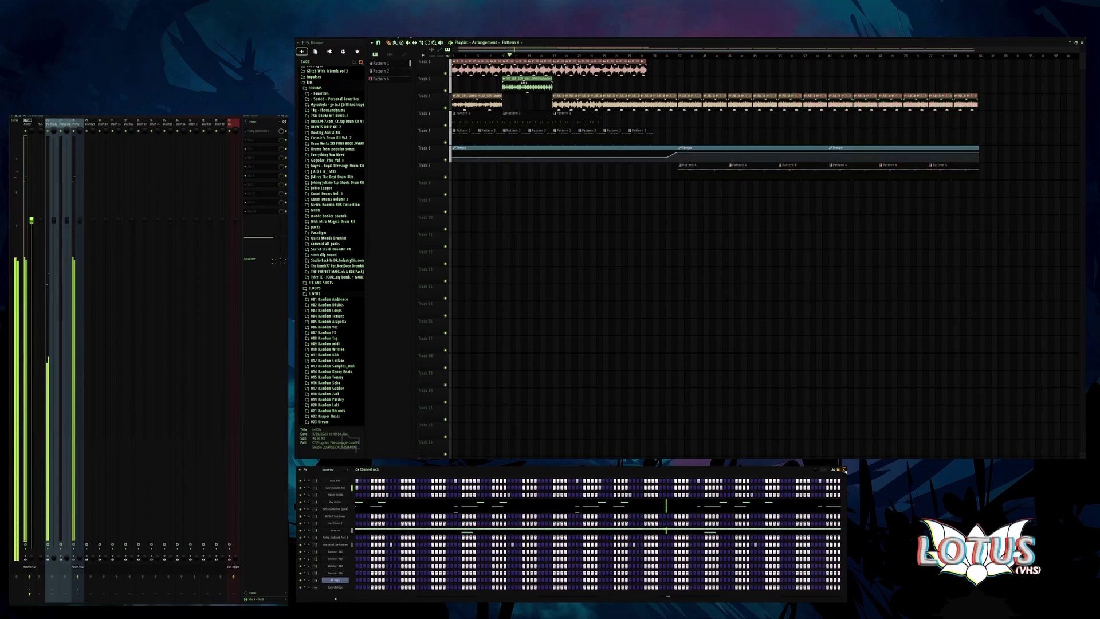
- Copy the opening Track 3 audio clip and the green Track 2 clip onto Tracks 2 and 1, starting at the duplicated section
{"action": "left_click_drag", "start_coordinate": [527, 87], "coordinate": [905, 76]}
{"action": "scroll", "coordinate": [903, 80], "scroll_direction": "up", "scroll_amount": 2}
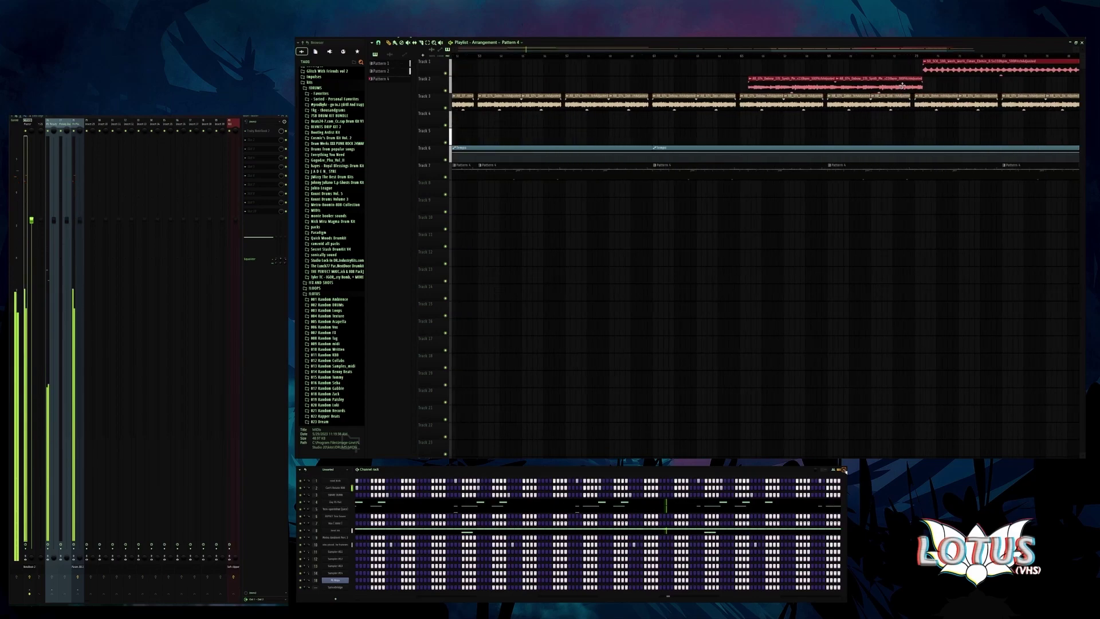
{"action": "scroll", "coordinate": [902, 85], "scroll_direction": "down", "scroll_amount": 3}
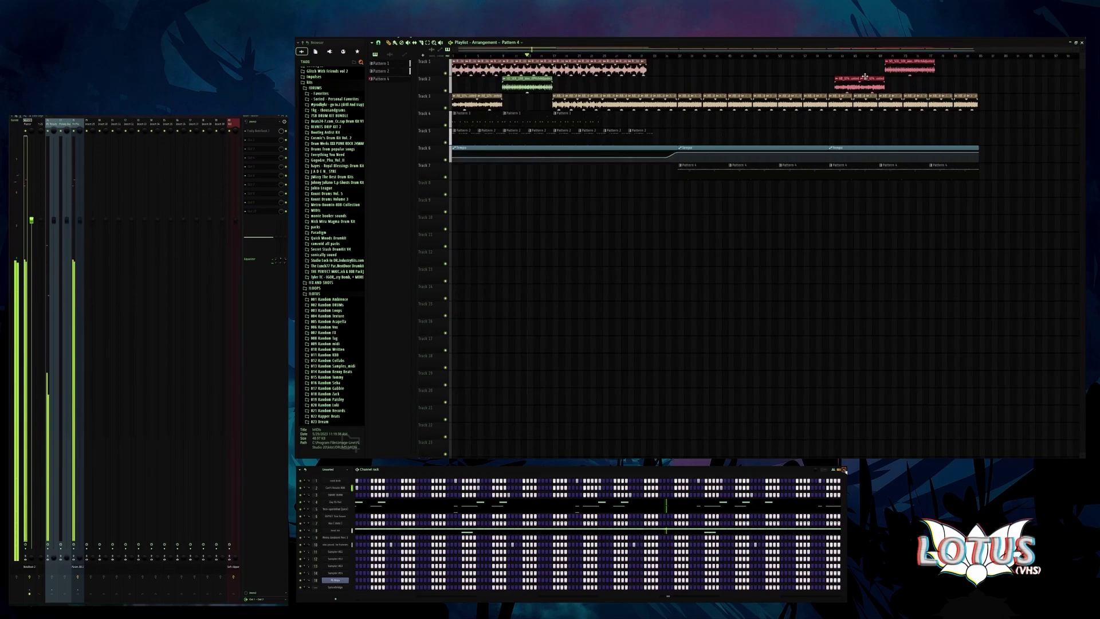
{"action": "scroll", "coordinate": [860, 81], "scroll_direction": "up", "scroll_amount": 3}
{"action": "scroll", "coordinate": [812, 90], "scroll_direction": "down", "scroll_amount": 3}
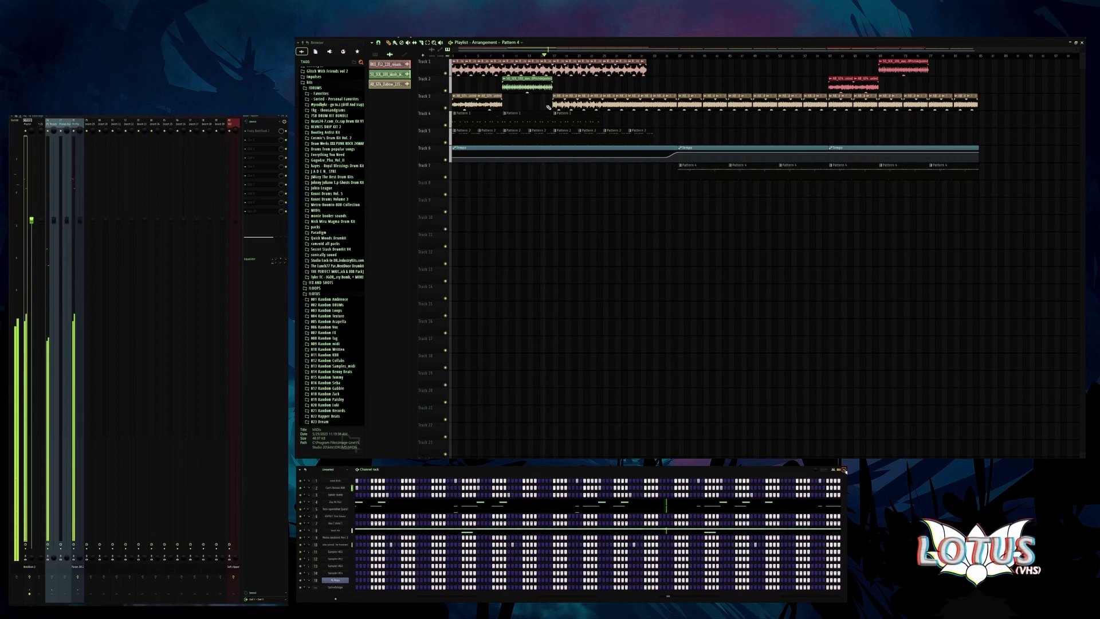
{"action": "left_click", "coordinate": [747, 85]}
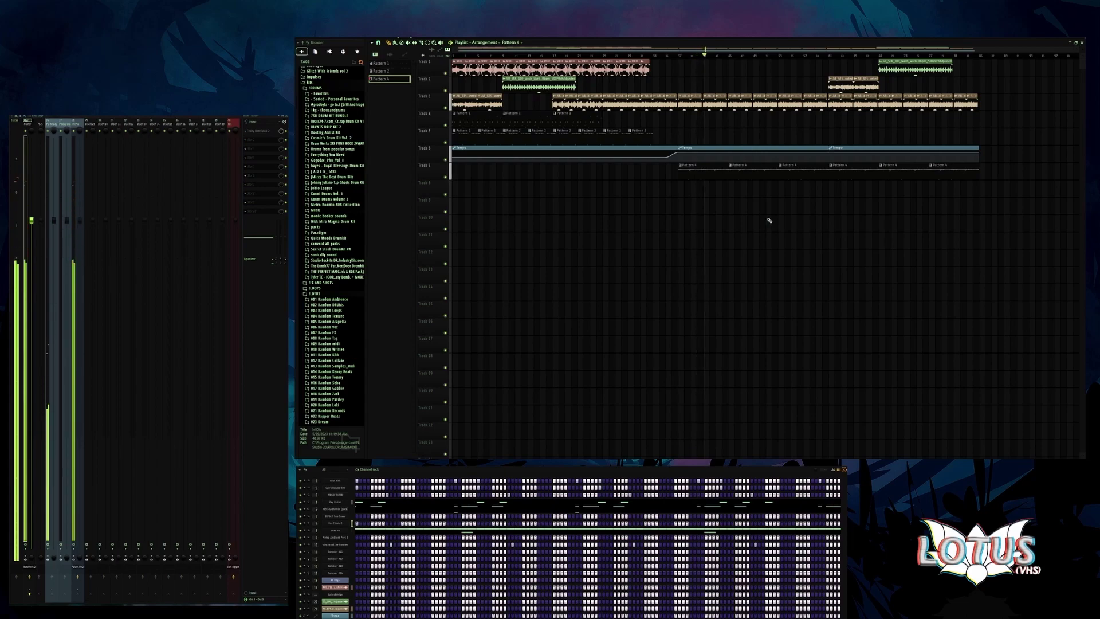
- Split Pattern 4 by channel and delete all the cool kick clips from Track 7
{"action": "scroll", "coordinate": [656, 124], "scroll_direction": "up", "scroll_amount": 2}
{"action": "scroll", "coordinate": [702, 131], "scroll_direction": "down", "scroll_amount": 2}
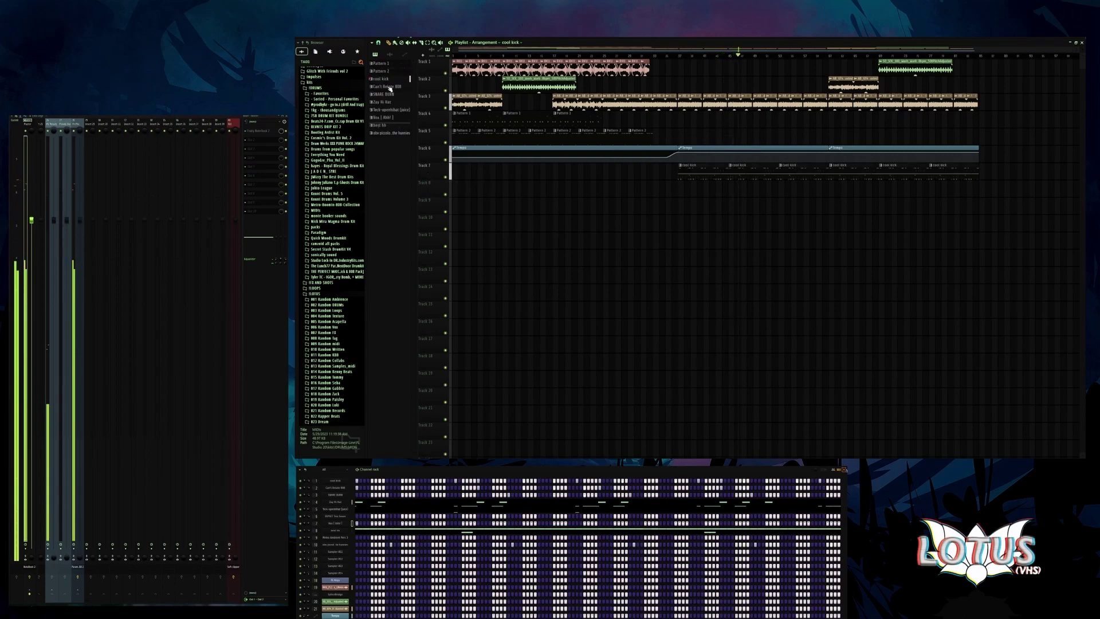
{"action": "left_click", "coordinate": [387, 86]}
{"action": "left_click_drag", "start_coordinate": [733, 172], "coordinate": [976, 179]}
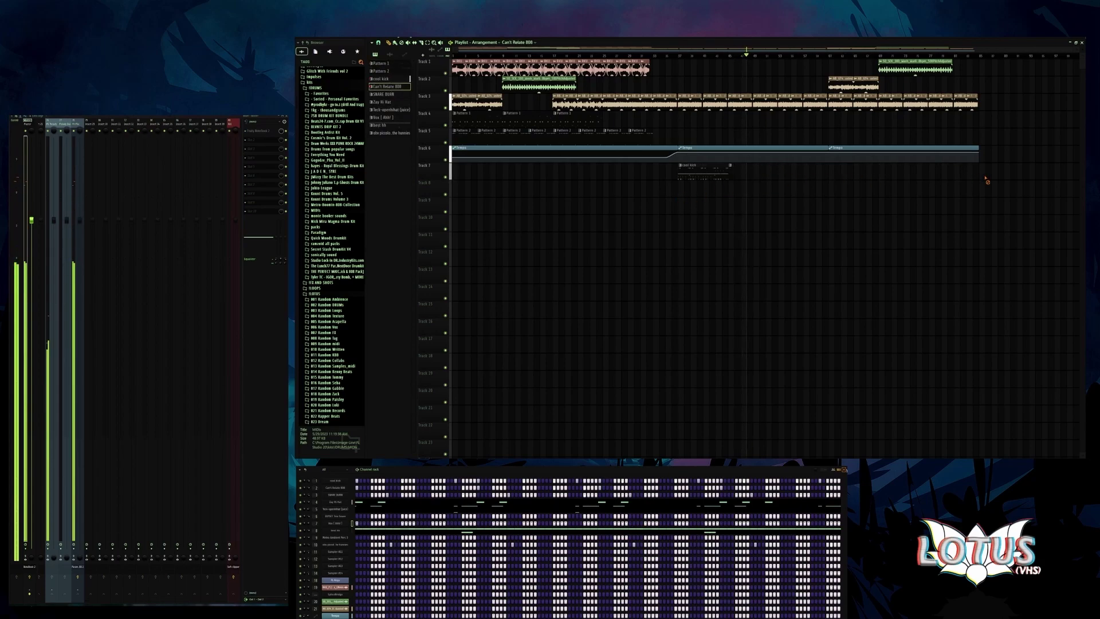
{"action": "right_click", "coordinate": [715, 179]}
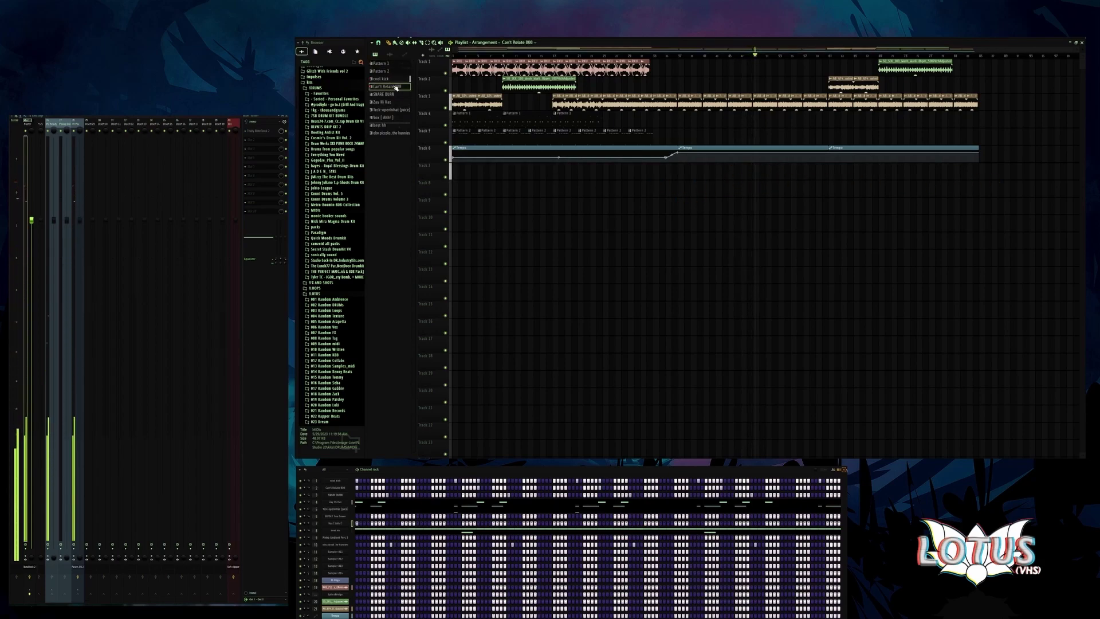
- Place all the split channel patterns from cool kick onward on Tracks 7 to 14 at the start of the drum section
{"action": "left_click", "coordinate": [384, 78]}
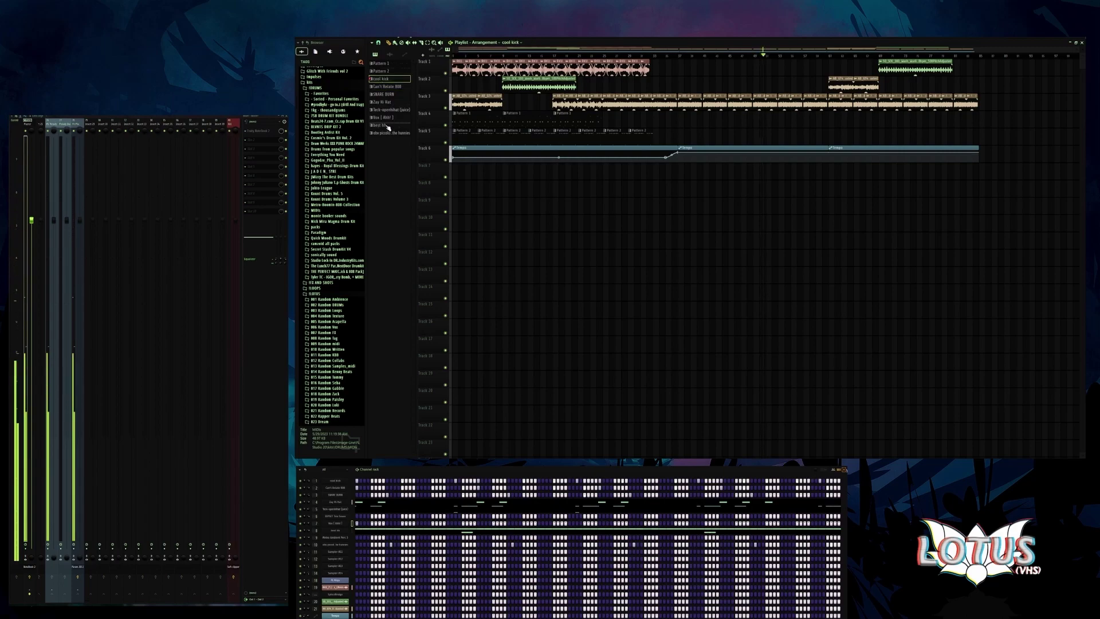
{"action": "left_click", "coordinate": [390, 133], "text": "shift"}
{"action": "left_click_drag", "start_coordinate": [391, 133], "coordinate": [575, 167]}
{"action": "scroll", "coordinate": [718, 185], "scroll_direction": "up", "scroll_amount": 4}
- Duplicate the stacked channel pattern clips five times across both sections, clear the selection and stop playback
{"action": "key", "text": "ctrl+b"}
{"action": "key", "text": "ctrl+b"}
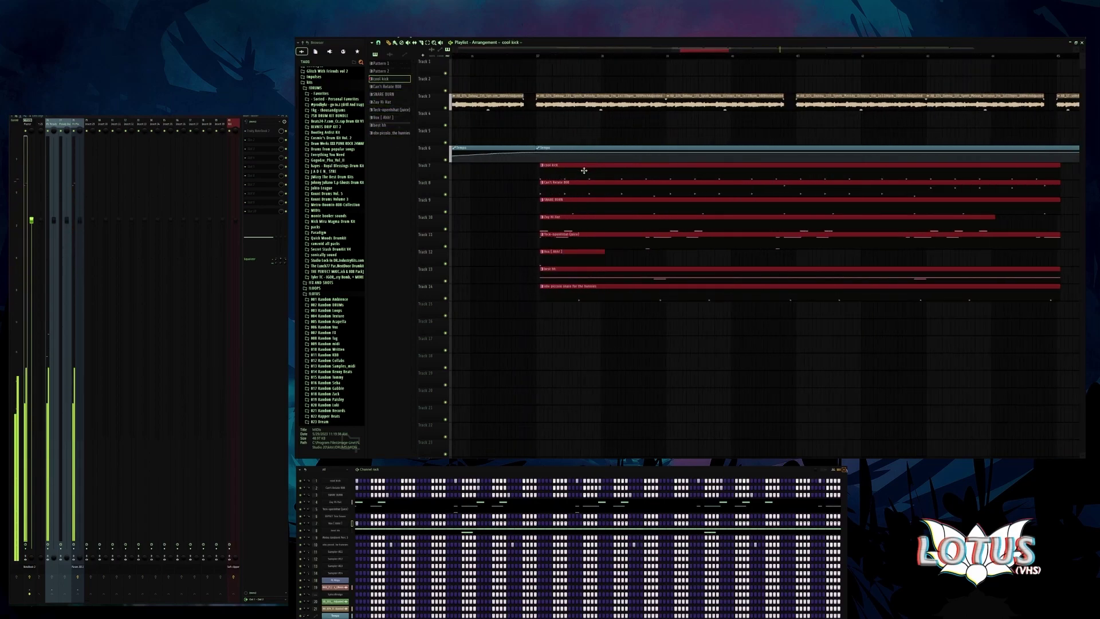
{"action": "scroll", "coordinate": [775, 208], "scroll_direction": "down", "scroll_amount": 4}
{"action": "key", "text": "ctrl+b"}
{"action": "key", "text": "ctrl+b"}
{"action": "key", "text": "ctrl+b"}
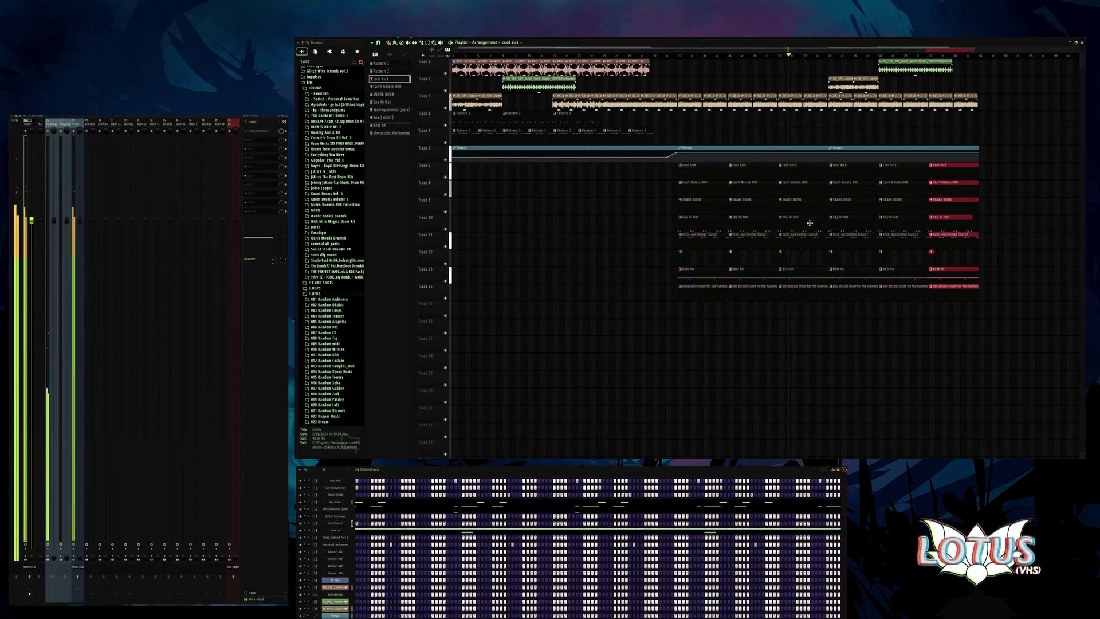
{"action": "left_click", "coordinate": [848, 338]}
{"action": "key", "text": "space"}
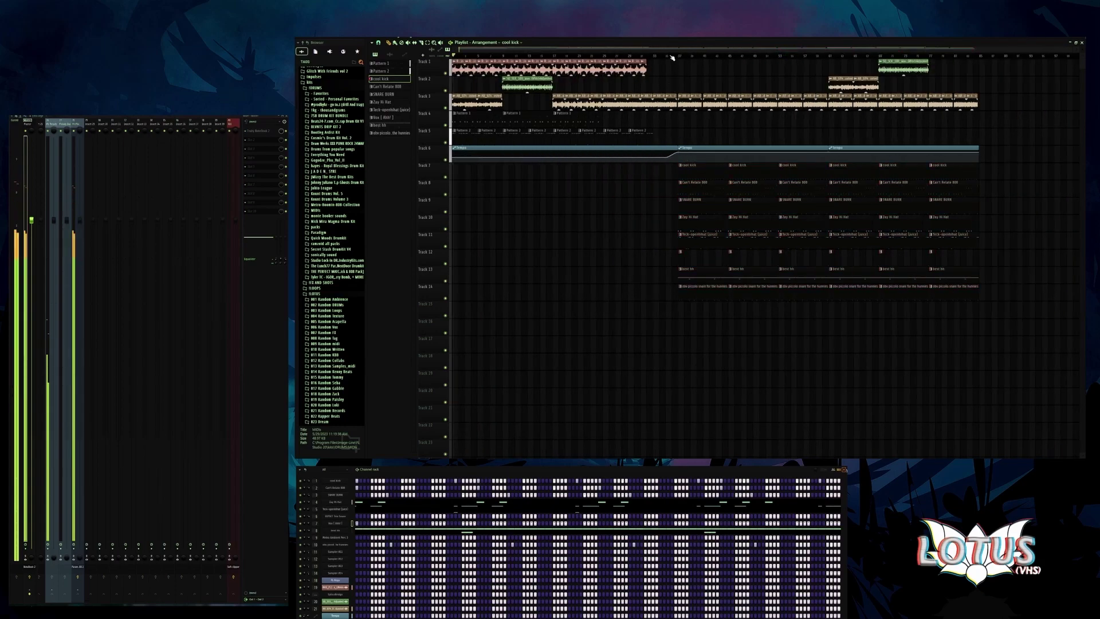
- Play the drum section and remove the hi-hat and open-hat clips from its second repeat on Tracks 10 and 11
{"action": "scroll", "coordinate": [699, 229], "scroll_direction": "up", "scroll_amount": 4}
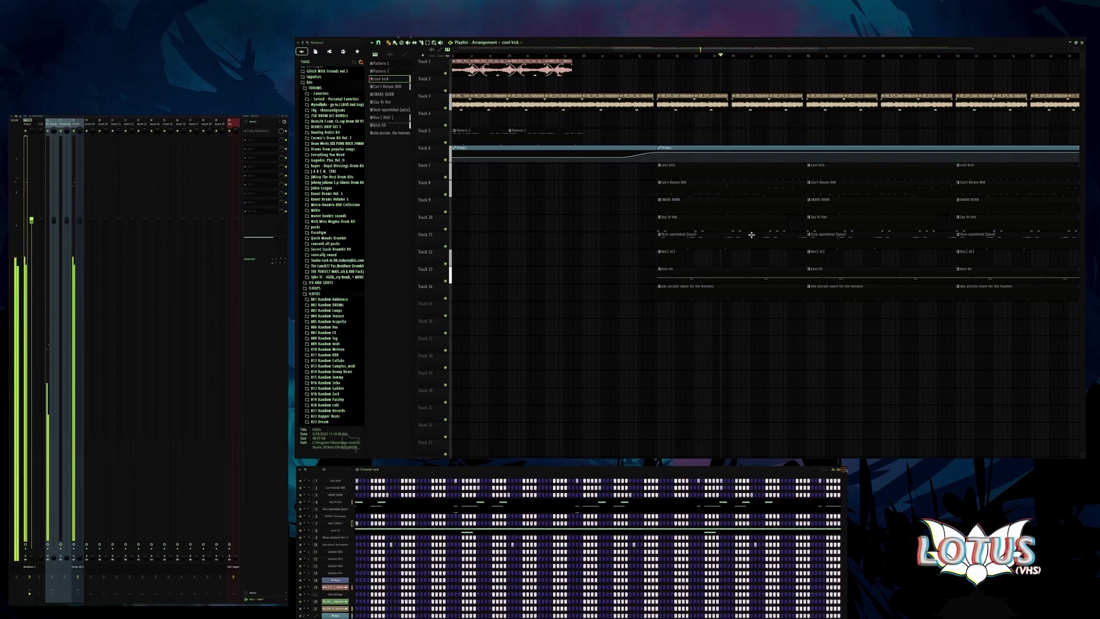
{"action": "scroll", "coordinate": [754, 240], "scroll_direction": "down", "scroll_amount": 4}
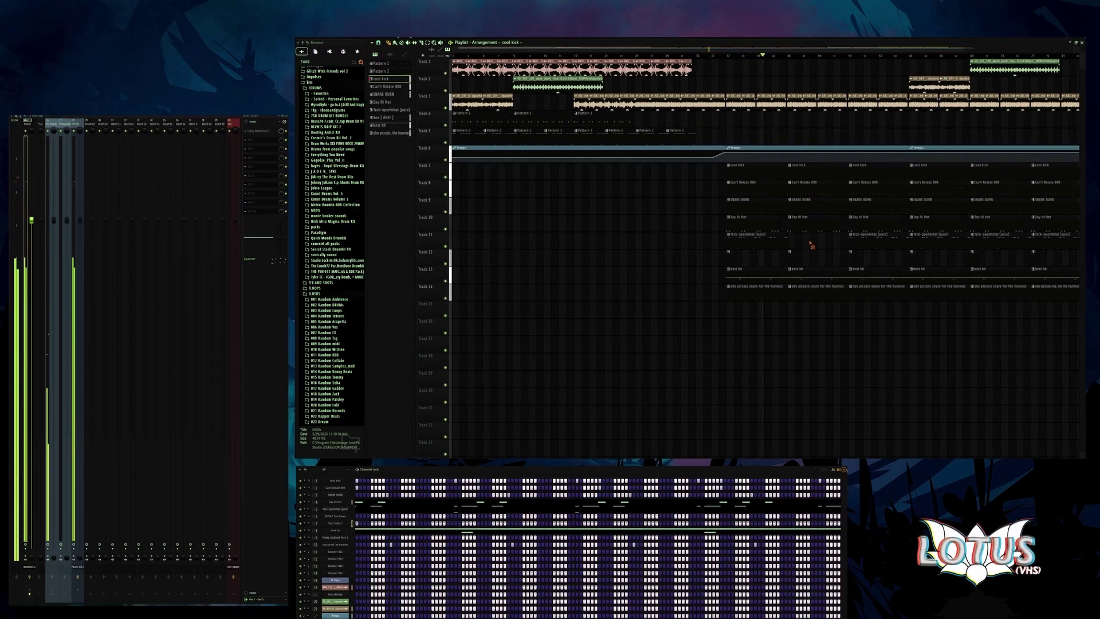
{"action": "scroll", "coordinate": [720, 269], "scroll_direction": "up", "scroll_amount": 2}
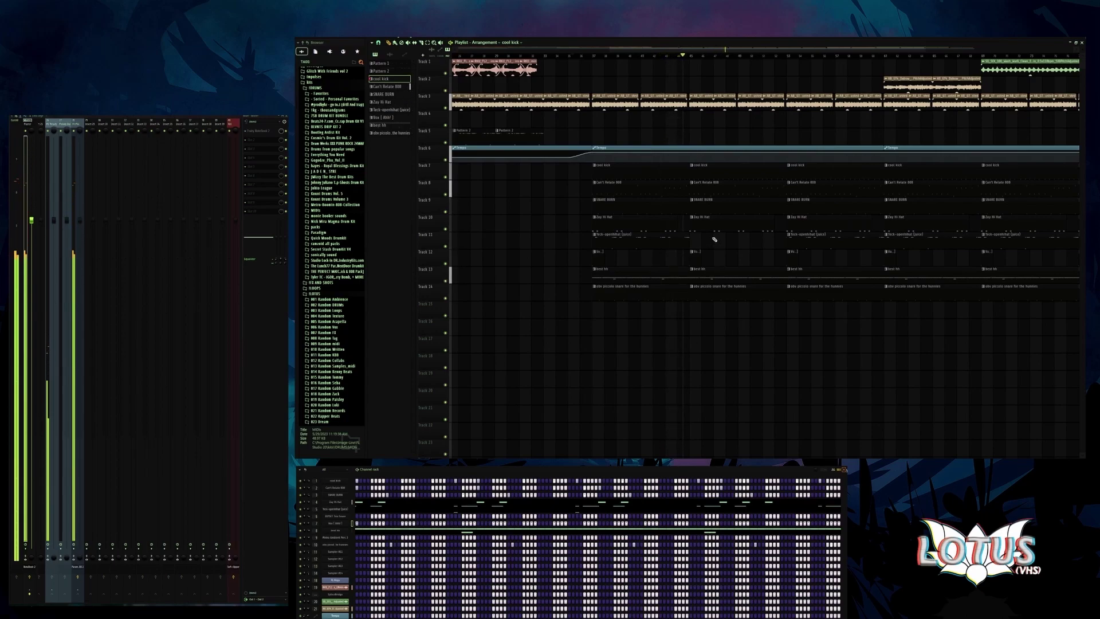
{"action": "scroll", "coordinate": [800, 238], "scroll_direction": "up", "scroll_amount": 2}
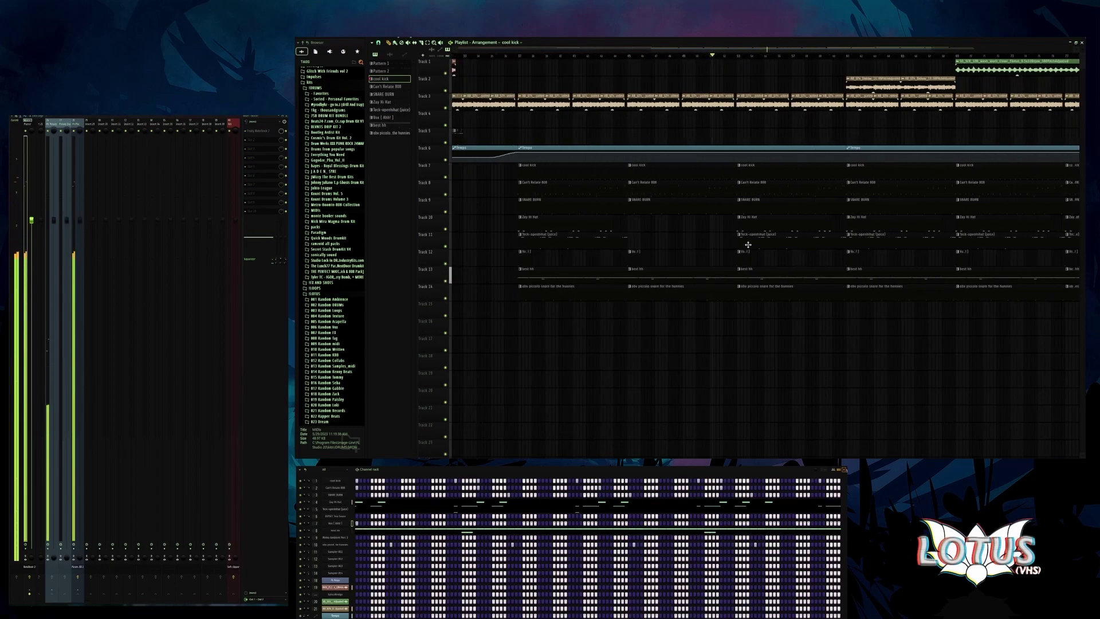
{"action": "scroll", "coordinate": [749, 245], "scroll_direction": "up", "scroll_amount": 2}
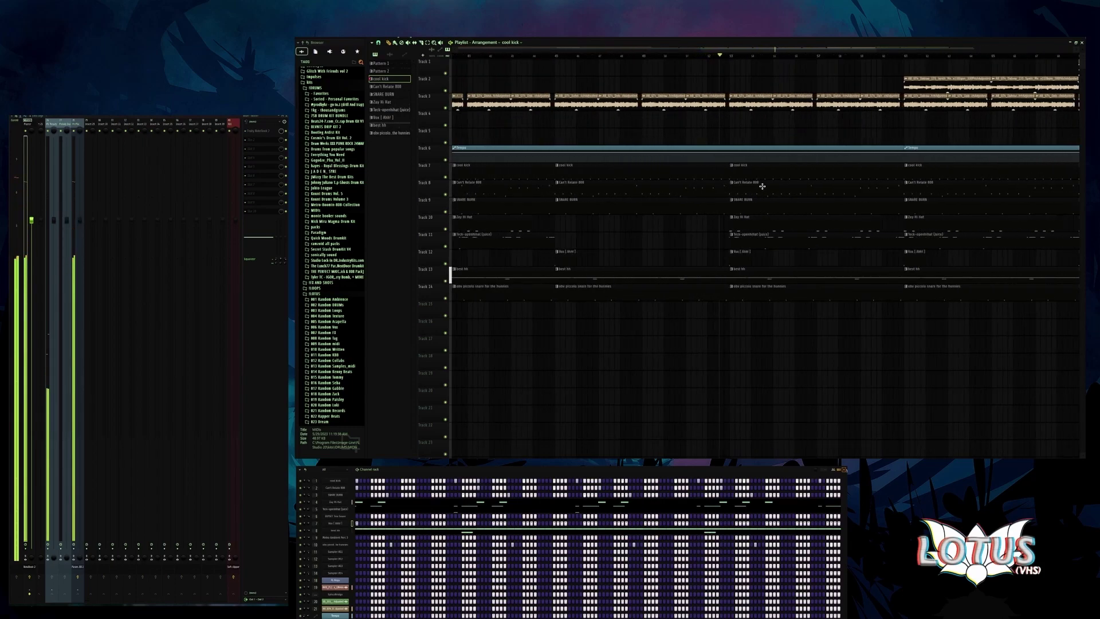
{"action": "scroll", "coordinate": [761, 196], "scroll_direction": "down", "scroll_amount": 2}
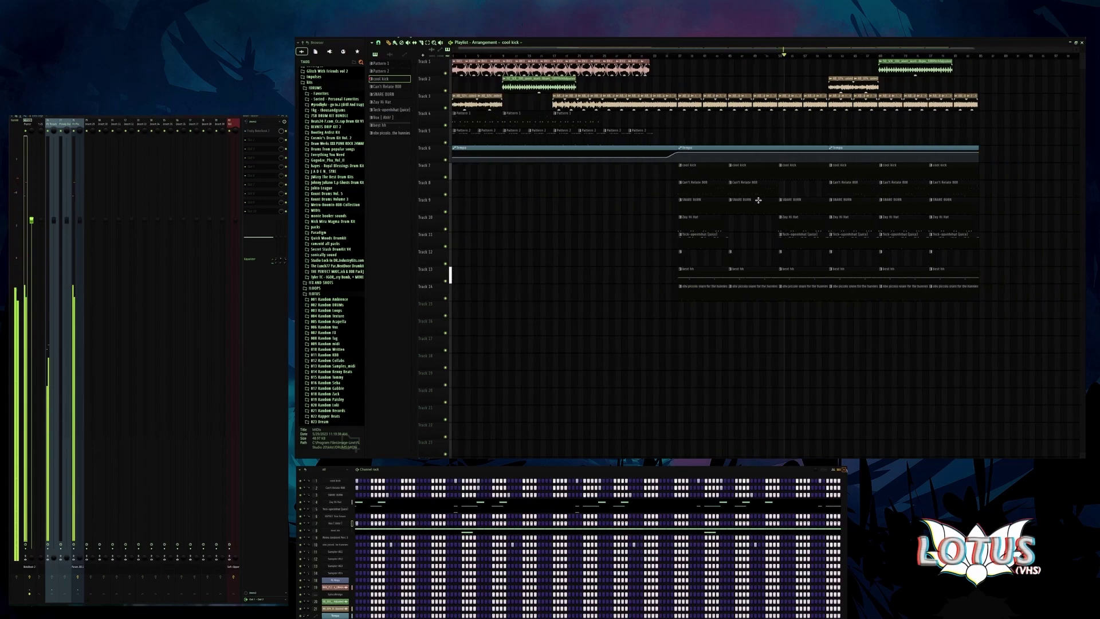
- Delete the cool kick clip from the third repeat of the drum section on Track 7
{"action": "left_click", "coordinate": [754, 182]}
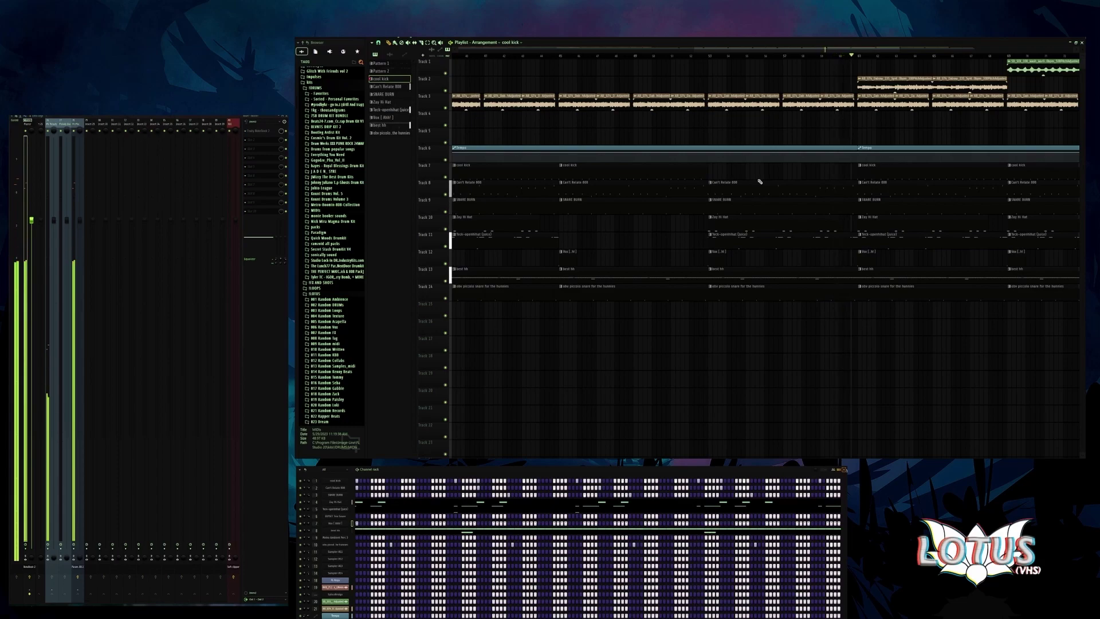
{"action": "scroll", "coordinate": [830, 232], "scroll_direction": "down", "scroll_amount": 3}
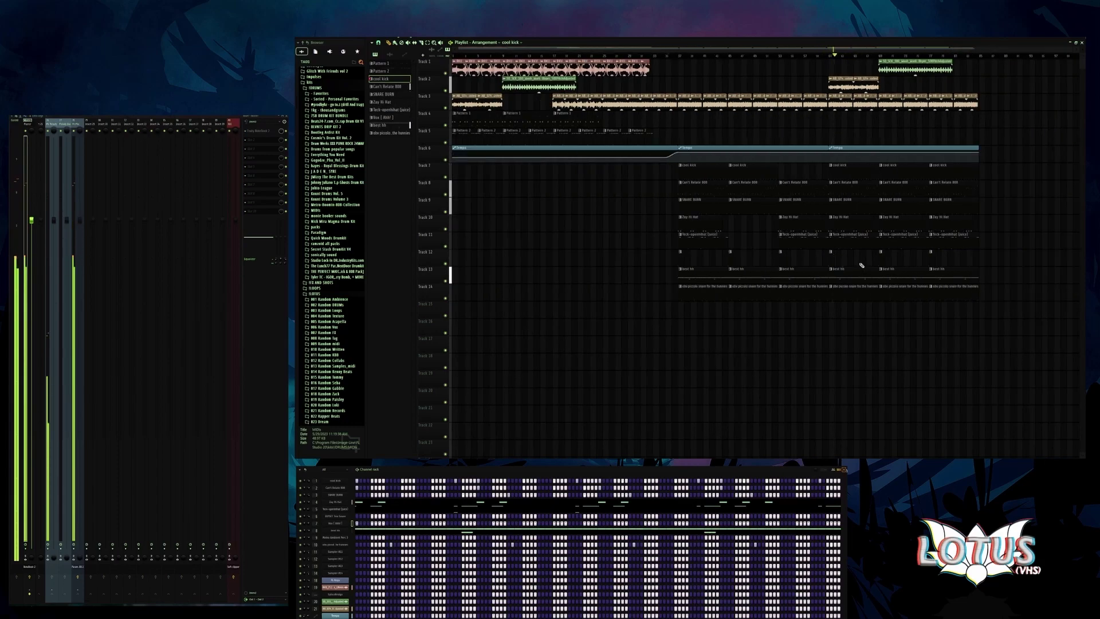
{"action": "scroll", "coordinate": [859, 264], "scroll_direction": "up", "scroll_amount": 3}
{"action": "scroll", "coordinate": [851, 252], "scroll_direction": "down", "scroll_amount": 3}
{"action": "scroll", "coordinate": [848, 199], "scroll_direction": "up", "scroll_amount": 3}
{"action": "scroll", "coordinate": [924, 128], "scroll_direction": "down", "scroll_amount": 3}
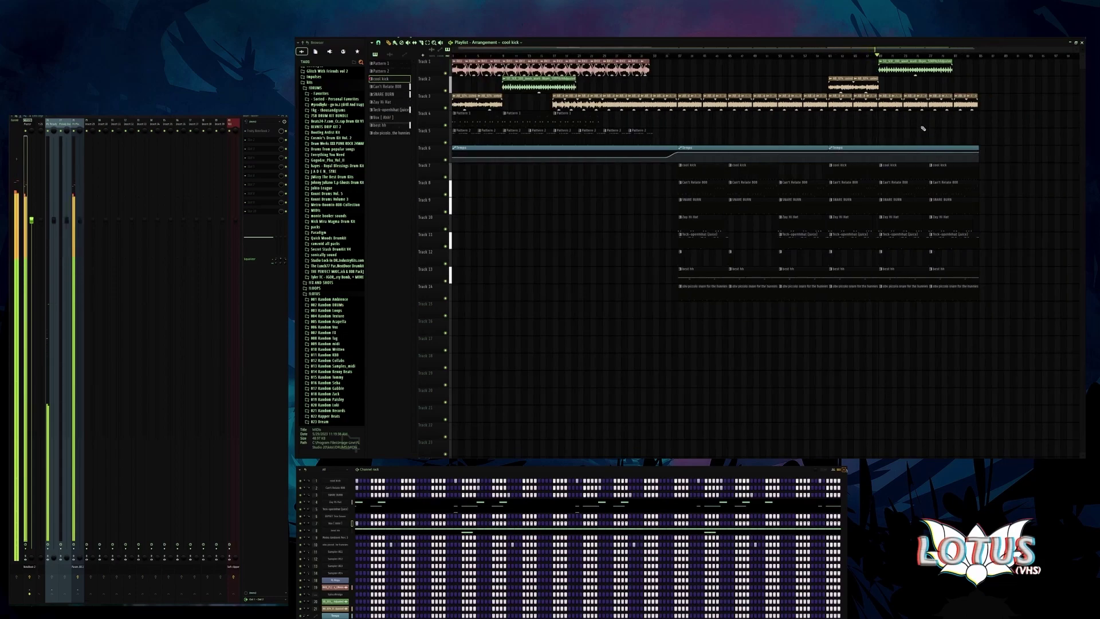
- Shift the second section's green audio clip on Track 1 slightly and realign its start with the fifth drum repeat
{"action": "scroll", "coordinate": [947, 181], "scroll_direction": "up", "scroll_amount": 3}
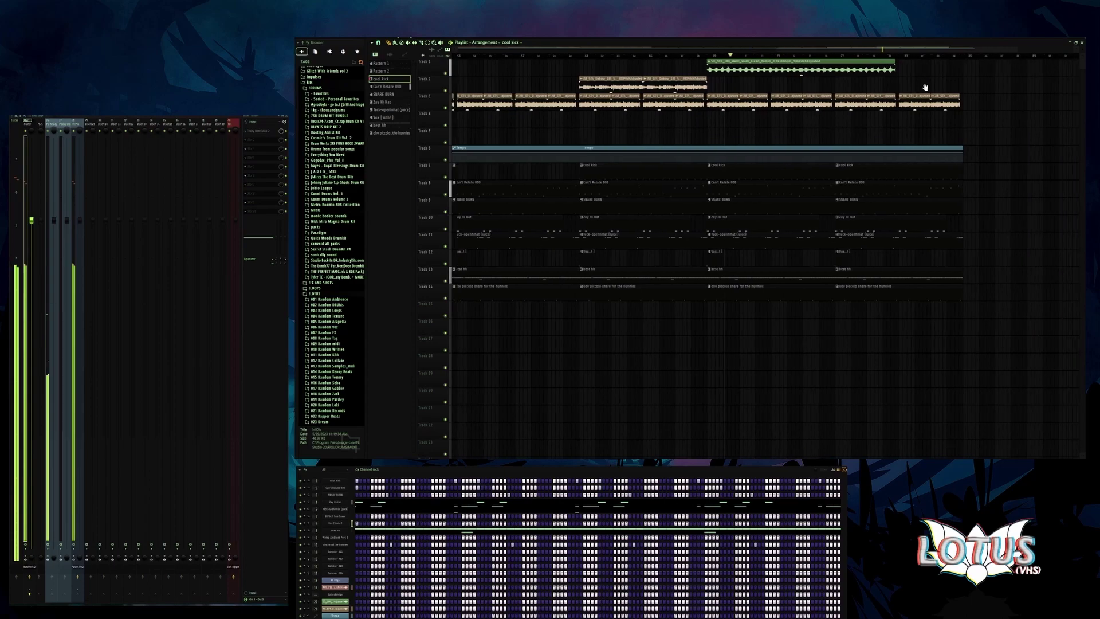
{"action": "left_click", "coordinate": [875, 73]}
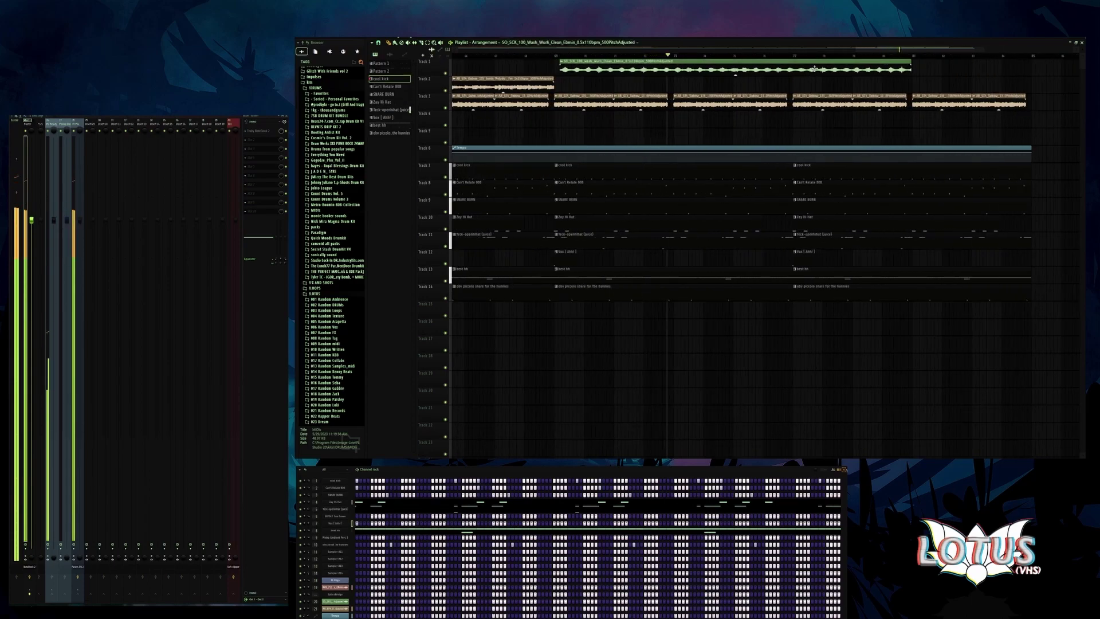
{"action": "scroll", "coordinate": [549, 83], "scroll_direction": "up", "scroll_amount": 3}
{"action": "left_click_drag", "start_coordinate": [677, 65], "coordinate": [663, 65]}
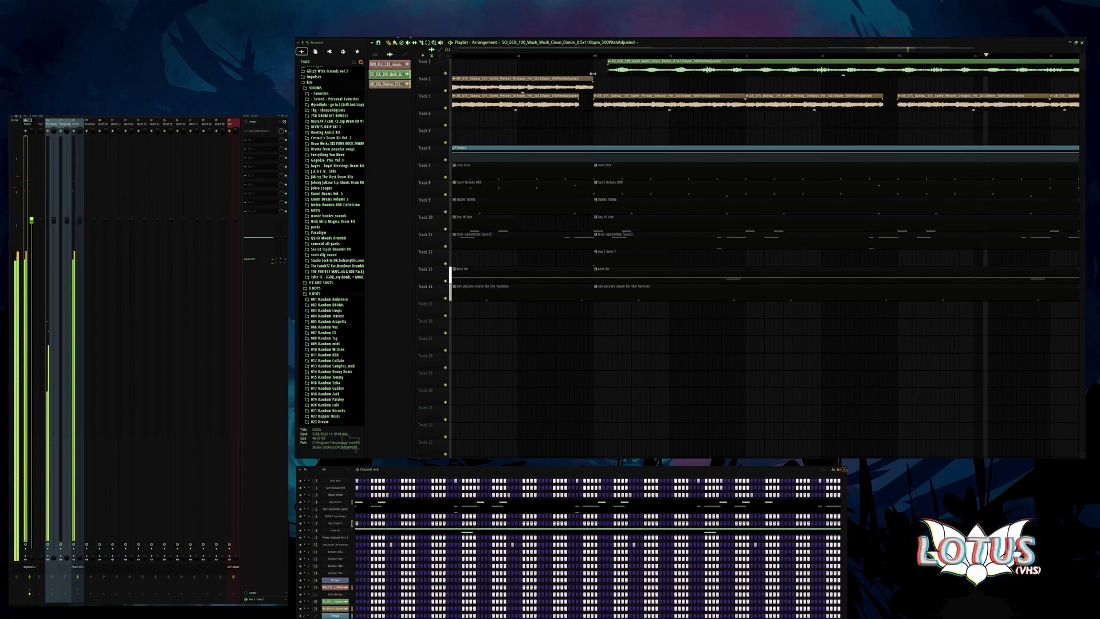
{"action": "scroll", "coordinate": [660, 95], "scroll_direction": "down", "scroll_amount": 3}
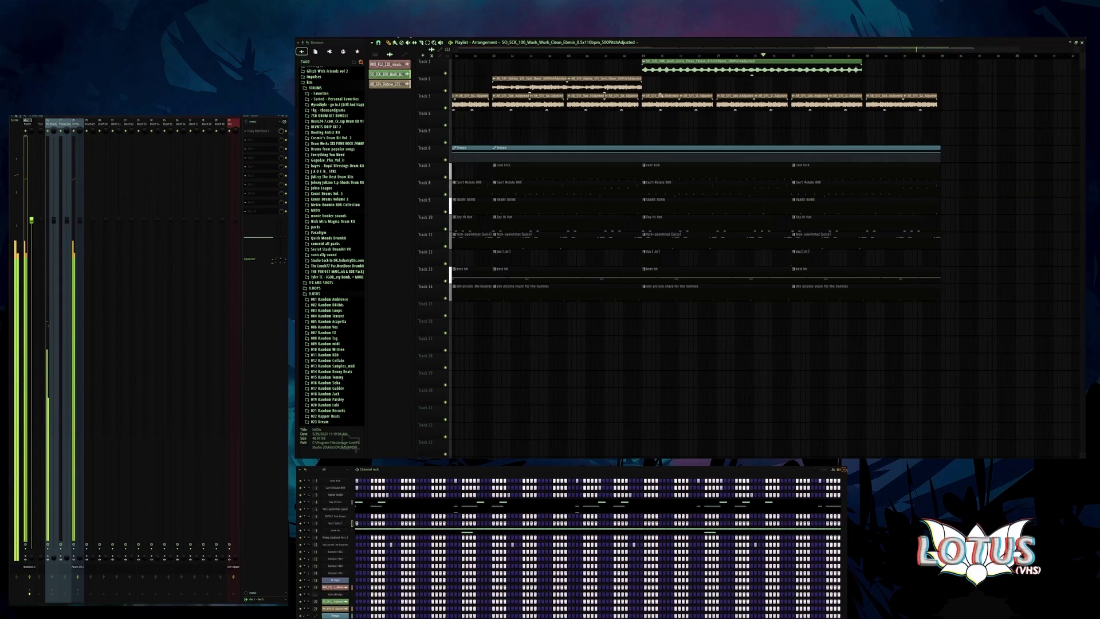
{"action": "scroll", "coordinate": [713, 75], "scroll_direction": "down", "scroll_amount": 3}
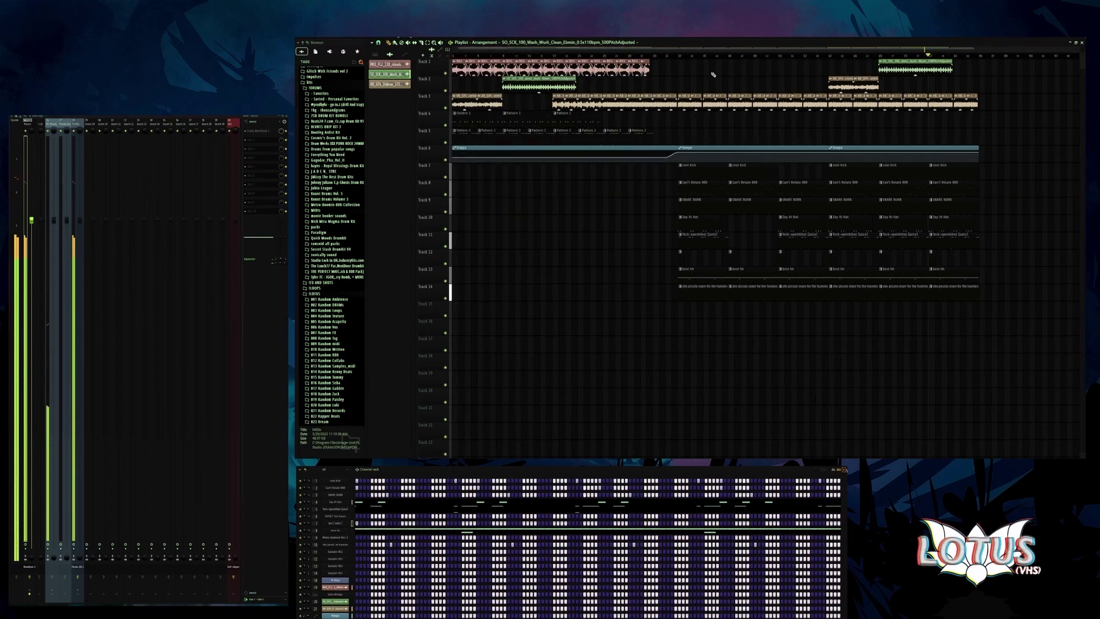
- Replay the section, stop playback, and change the time-stretching mode of the second section's green Track 1 audio clip
{"action": "left_click", "coordinate": [873, 50]}
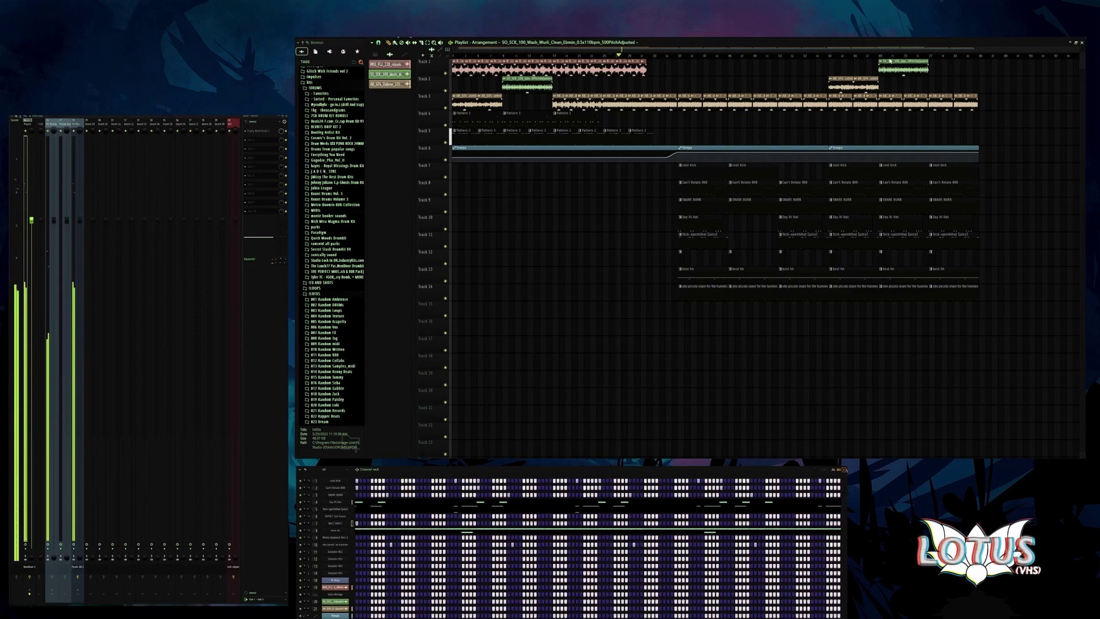
{"action": "left_click", "coordinate": [802, 56]}
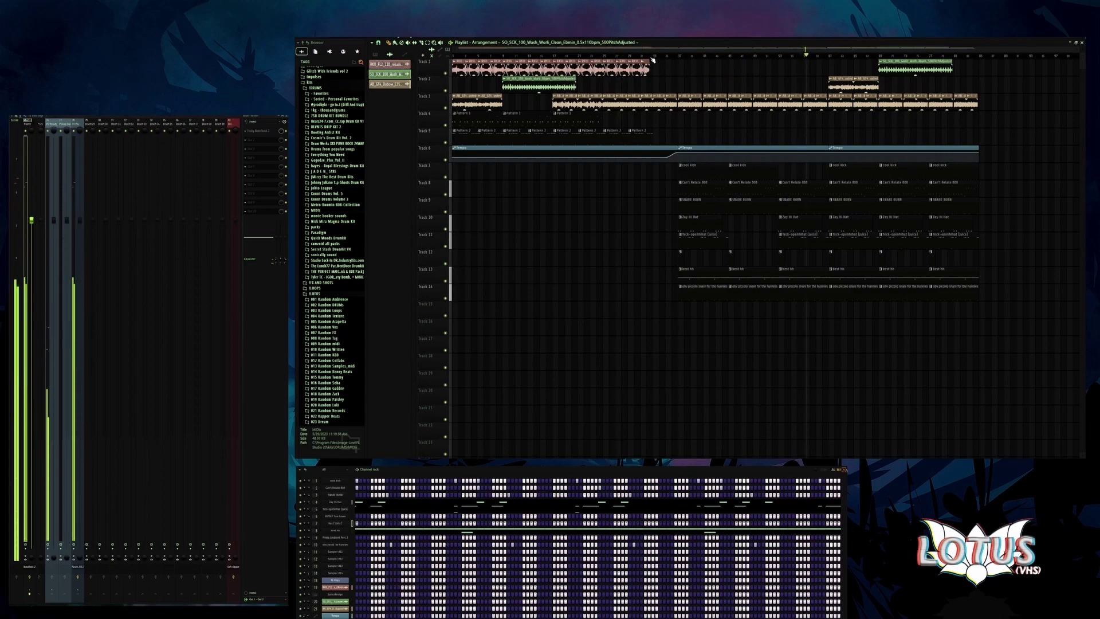
{"action": "key", "text": "space"}
{"action": "double_click", "coordinate": [919, 68]}
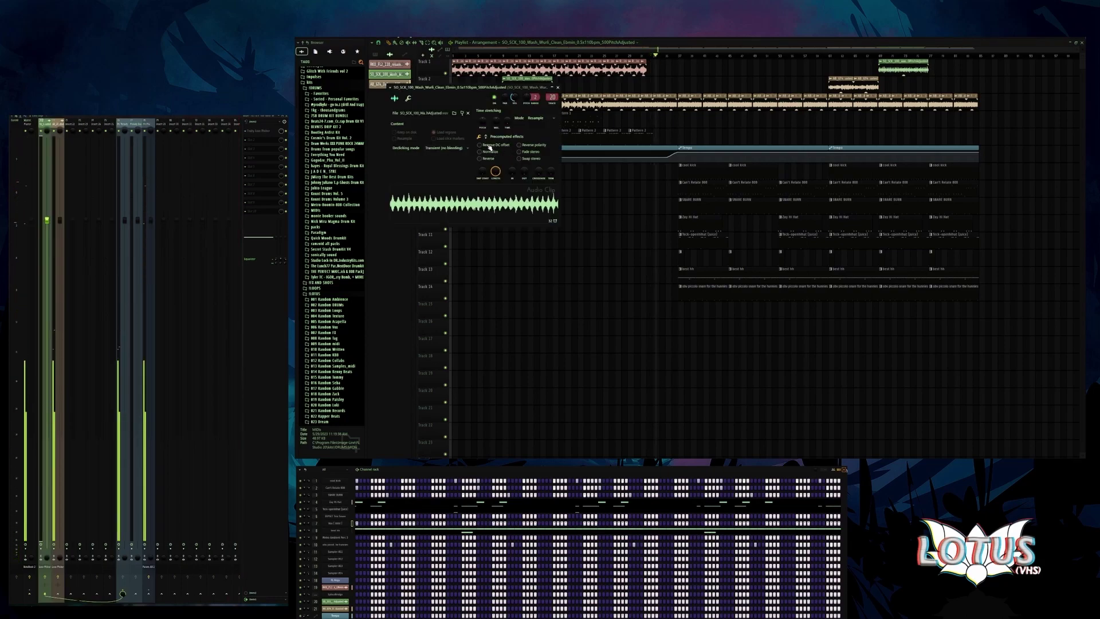
{"action": "left_click", "coordinate": [535, 118]}
{"action": "key", "text": "Escape"}
{"action": "left_click", "coordinate": [923, 75]}
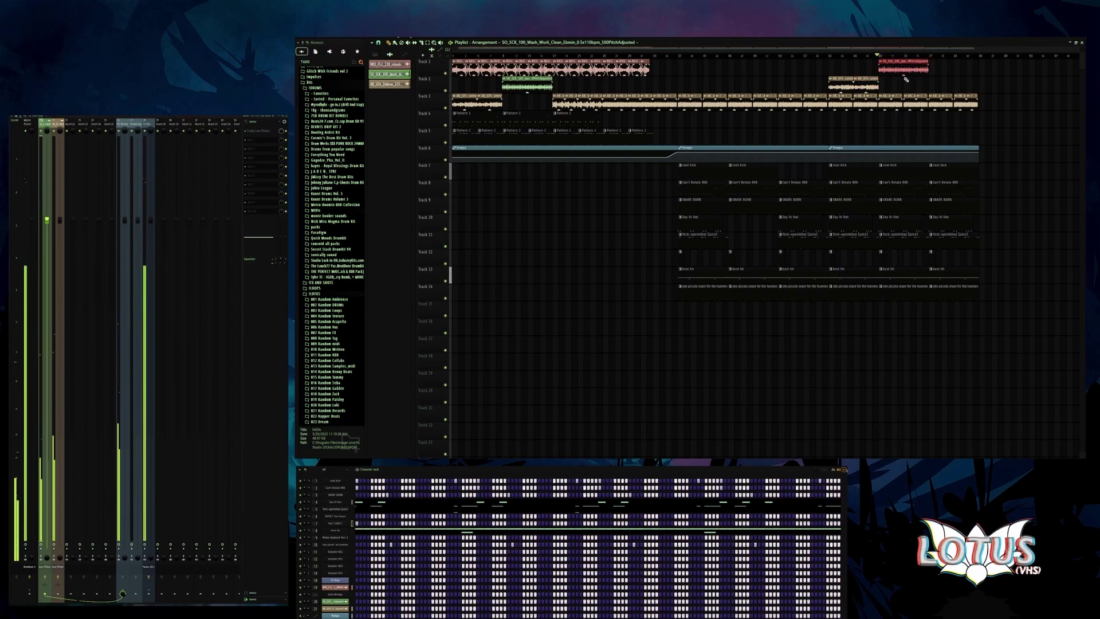
- Play the second section and delete the hi-hat and open-hat clips from the fourth and sixth repeats, plus the sixth repeat's SNARE BURN clip
{"action": "left_click", "coordinate": [827, 56]}
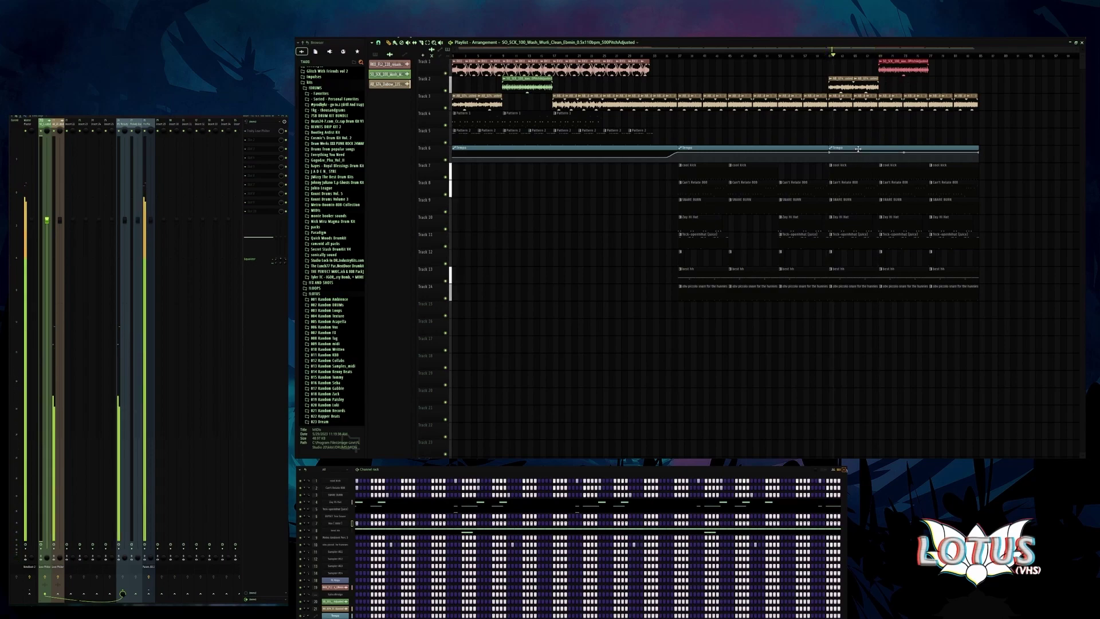
{"action": "right_click", "coordinate": [850, 224]}
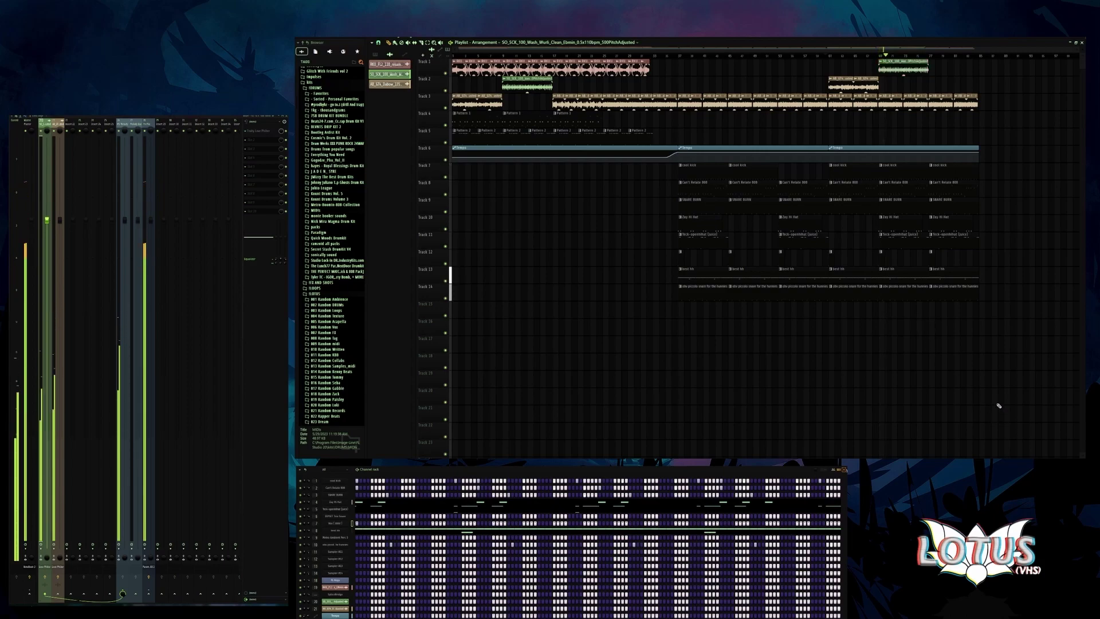
{"action": "right_click", "coordinate": [955, 241]}
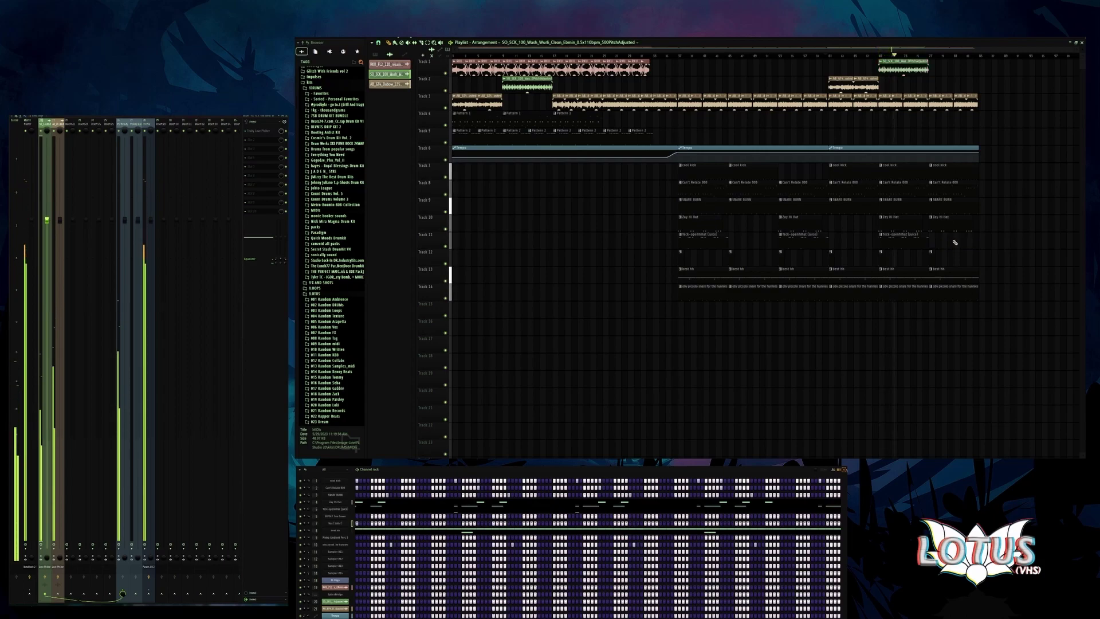
{"action": "right_click", "coordinate": [934, 221]}
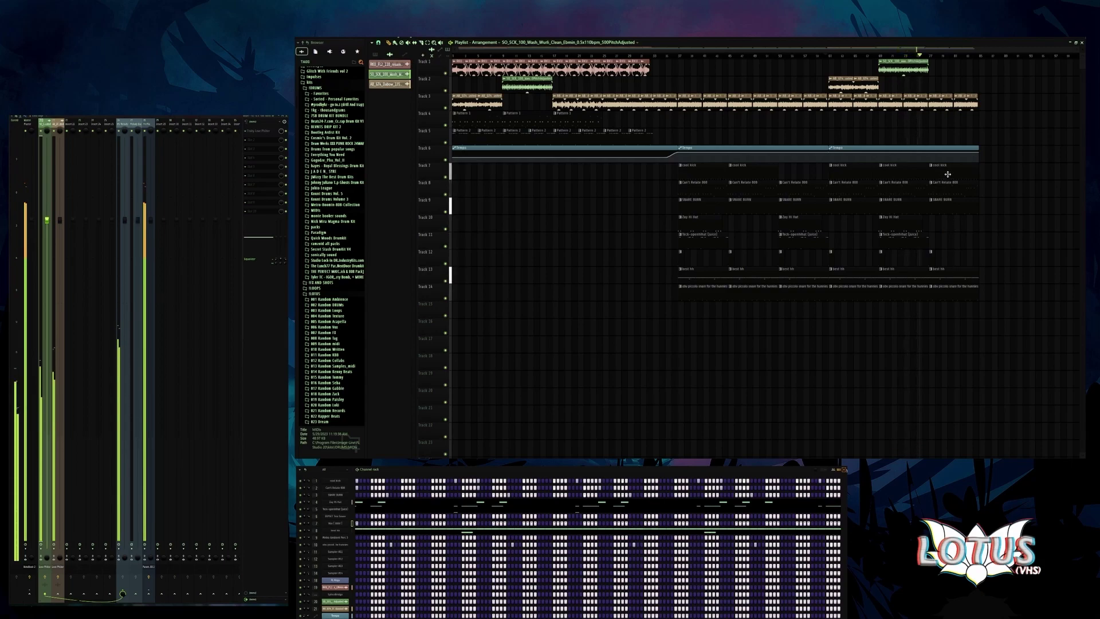
{"action": "right_click", "coordinate": [940, 200]}
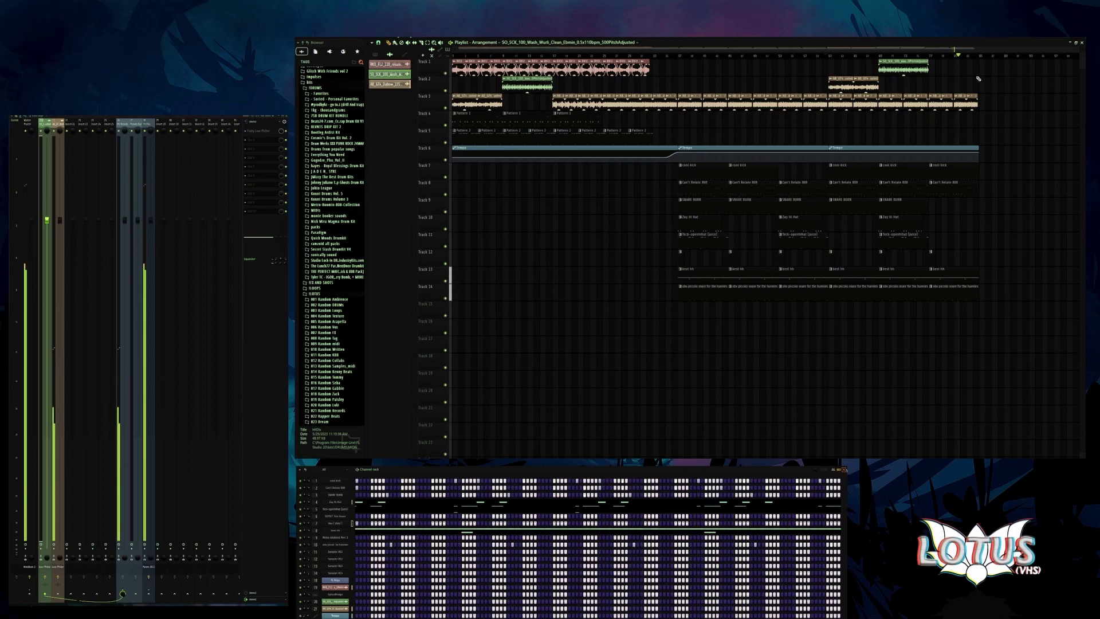
- Duplicate the entire second section across all tracks directly after itself and clear the selection
{"action": "left_click_drag", "start_coordinate": [979, 81], "coordinate": [931, 350]}
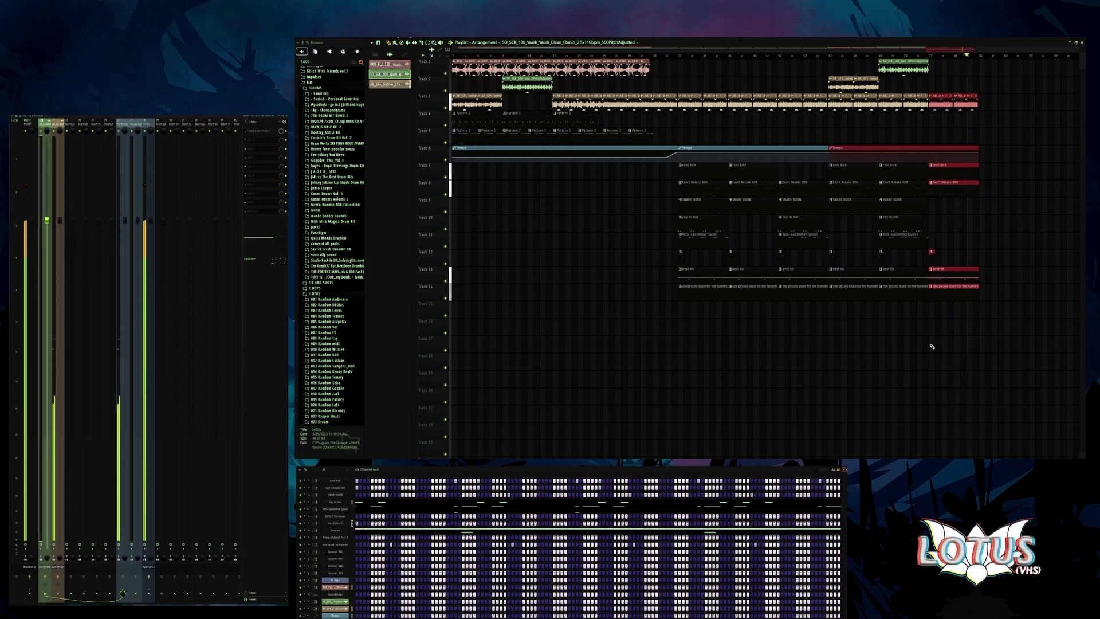
{"action": "left_click", "coordinate": [944, 148]}
{"action": "scroll", "coordinate": [966, 140], "scroll_direction": "right", "scroll_amount": 3}
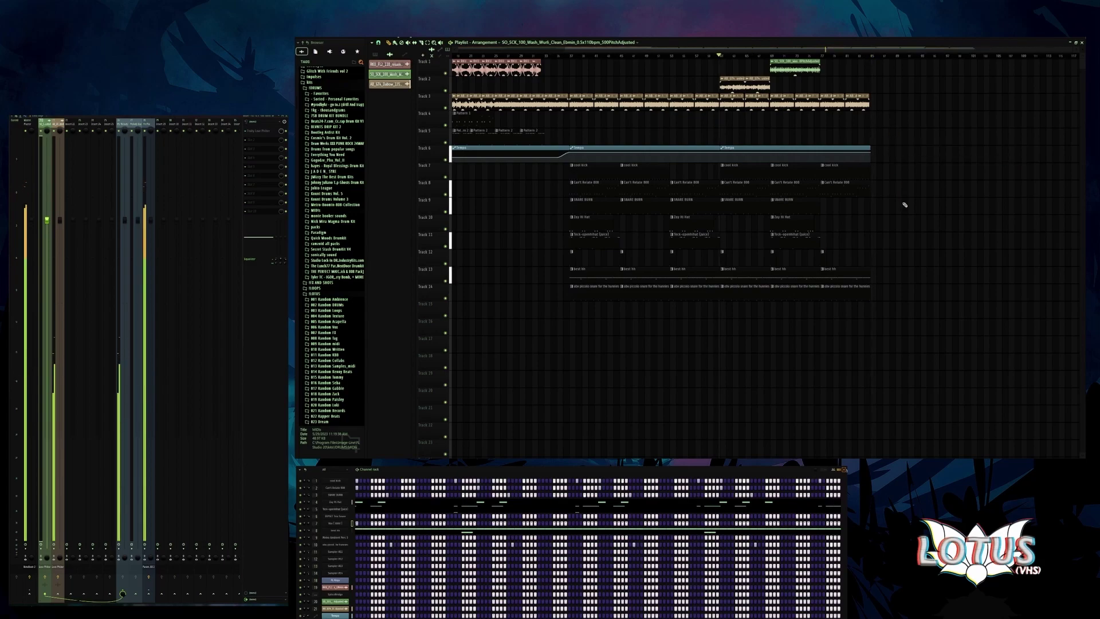
{"action": "left_click_drag", "start_coordinate": [882, 59], "coordinate": [727, 299]}
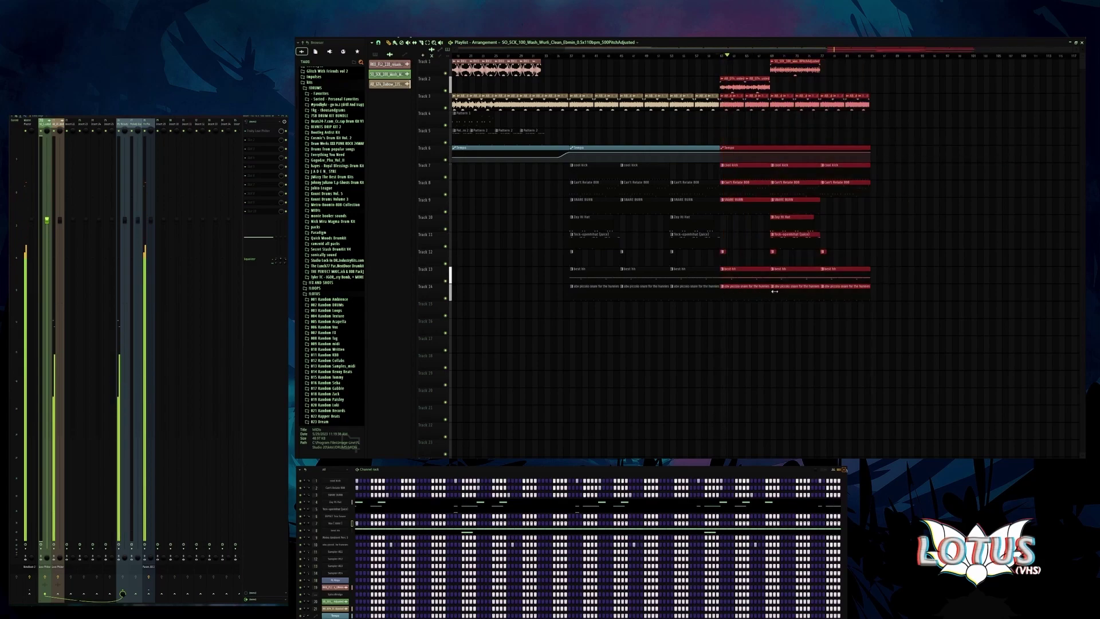
{"action": "key", "text": "ctrl+b"}
{"action": "left_click", "coordinate": [905, 235]}
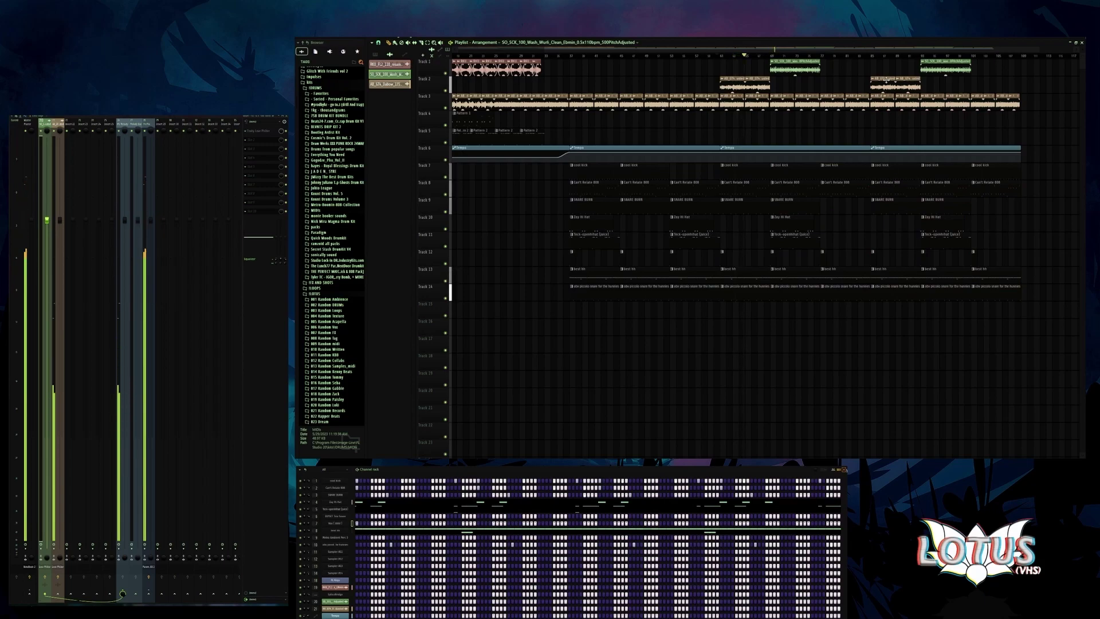
- Delete the copied Track 2 audio clip from the new section, then delete the green Track 1 copy and undo that second deletion
{"action": "right_click", "coordinate": [885, 81]}
{"action": "right_click", "coordinate": [933, 67]}
{"action": "key", "text": "ctrl+z"}
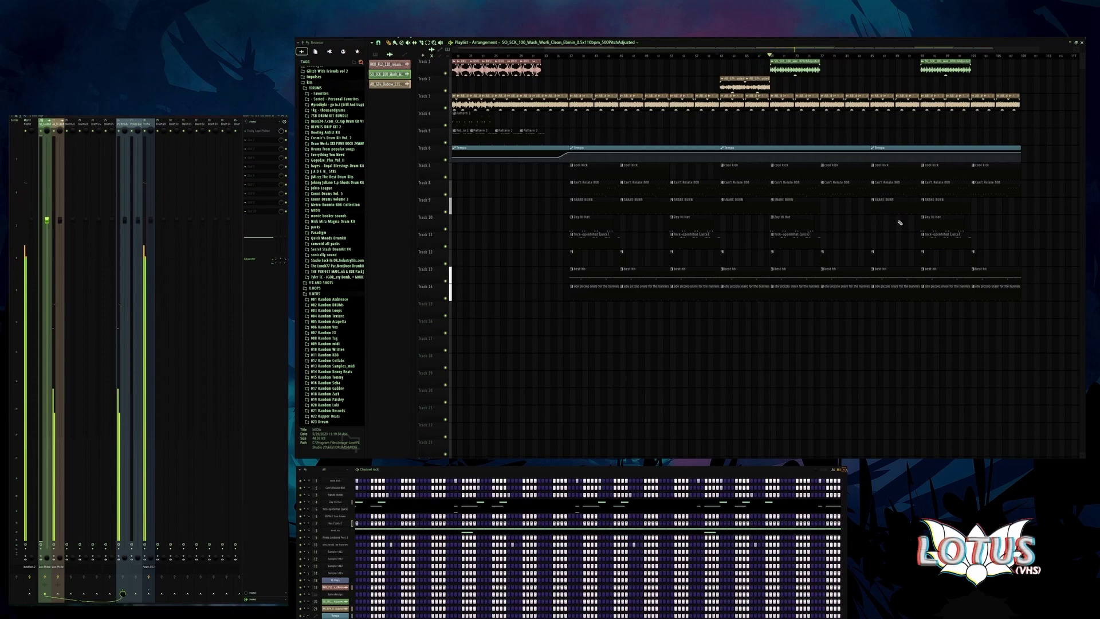
- In the new section's first repeat, remove the SNARE BURN clip and add copies of the hi-hat and open-hat clips on Tracks 10 and 11
{"action": "scroll", "coordinate": [928, 235], "scroll_direction": "up", "scroll_amount": 3}
{"action": "left_click", "coordinate": [934, 236]}
{"action": "scroll", "coordinate": [860, 244], "scroll_direction": "up", "scroll_amount": 3}
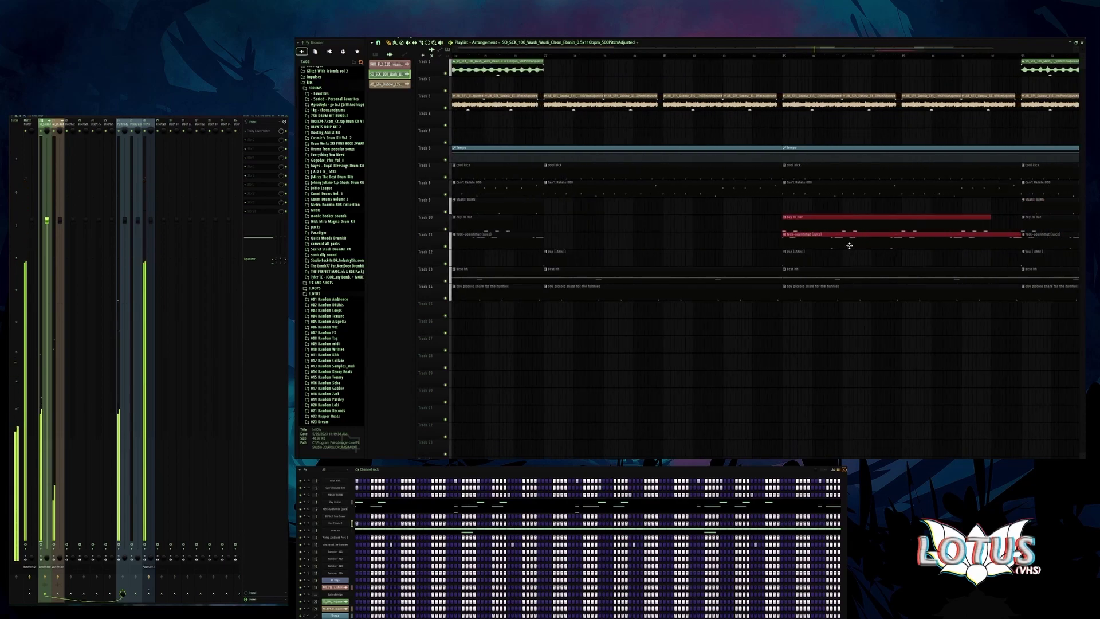
{"action": "left_click", "coordinate": [850, 243]}
{"action": "scroll", "coordinate": [856, 250], "scroll_direction": "down", "scroll_amount": 6}
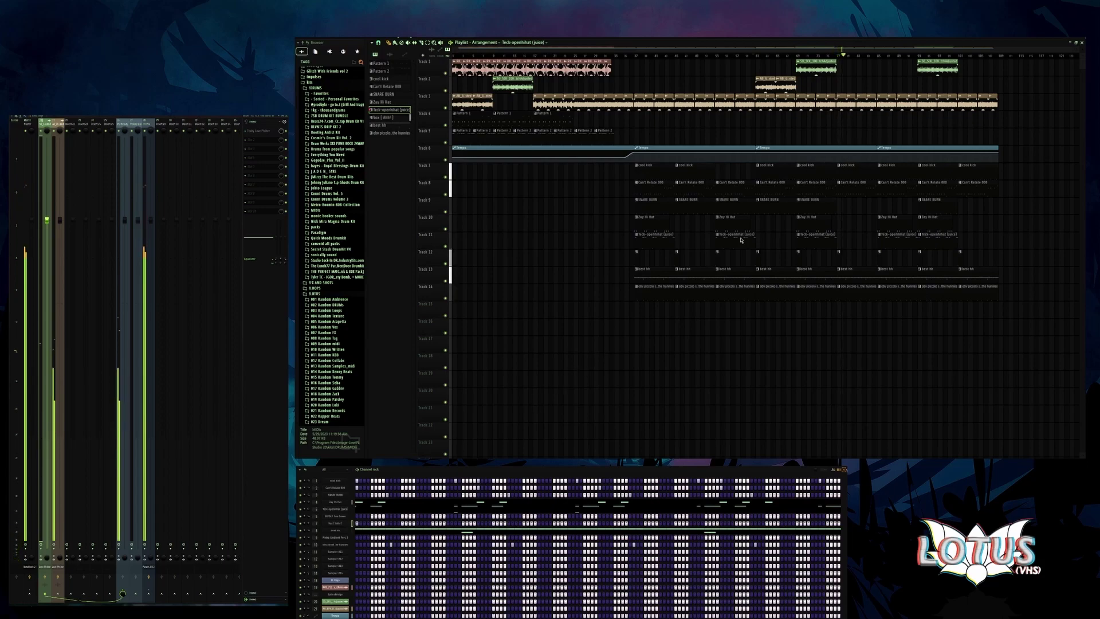
- Remove the Track 14 piccolo snare clips from the second section's last repeat and the new section's first, plus the latter's Track 13 clip
{"action": "scroll", "coordinate": [901, 329], "scroll_direction": "up", "scroll_amount": 3}
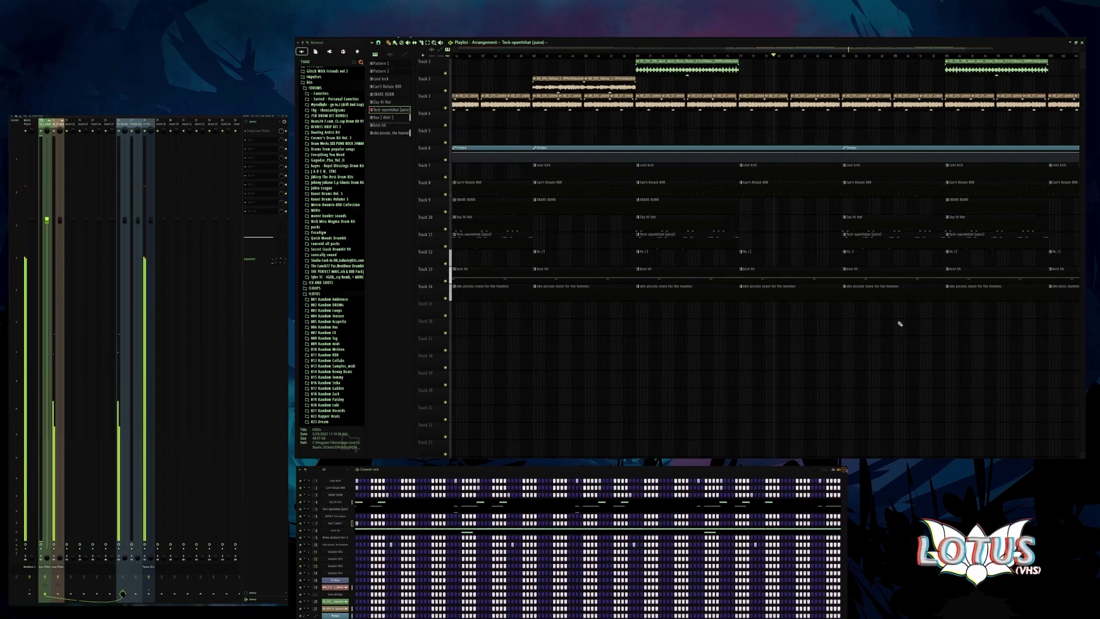
{"action": "scroll", "coordinate": [898, 324], "scroll_direction": "up", "scroll_amount": 2}
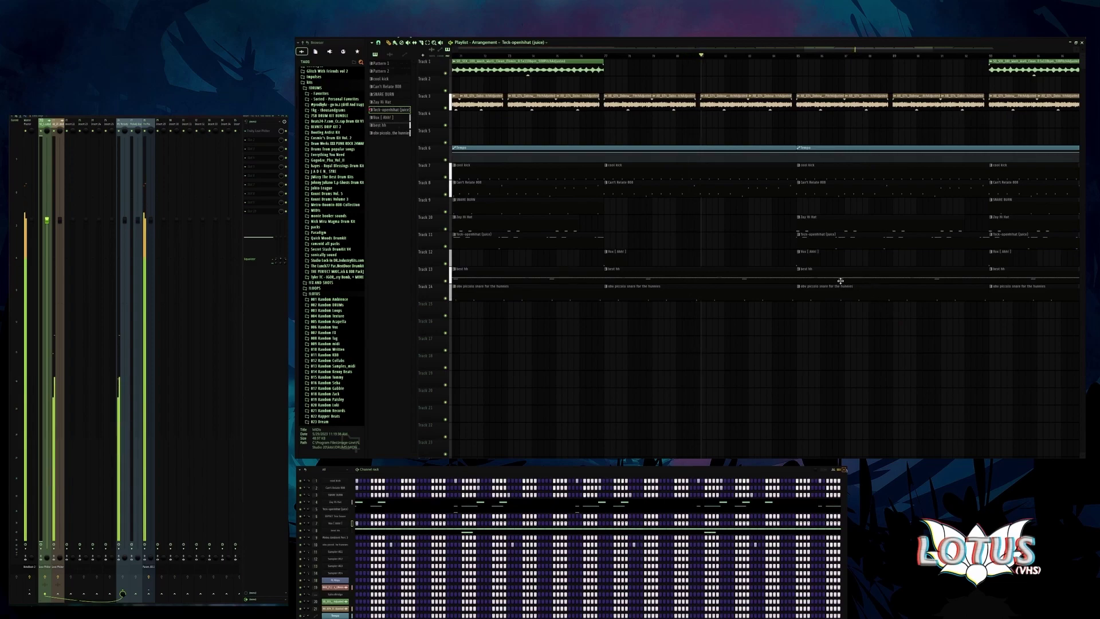
{"action": "scroll", "coordinate": [640, 307], "scroll_direction": "down", "scroll_amount": 5}
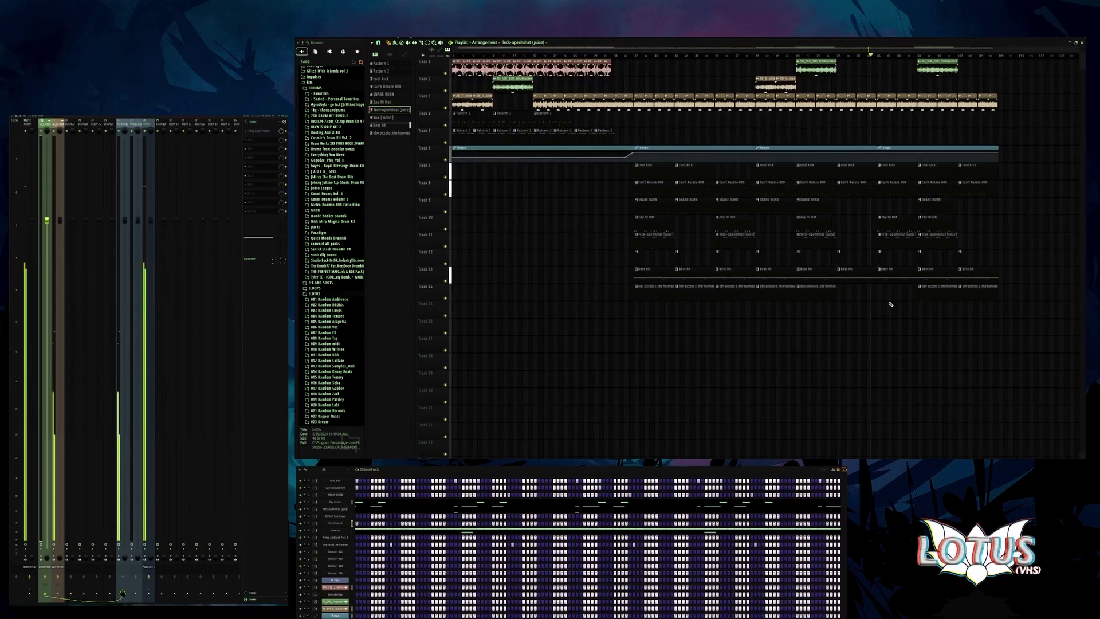
{"action": "scroll", "coordinate": [891, 303], "scroll_direction": "up", "scroll_amount": 3}
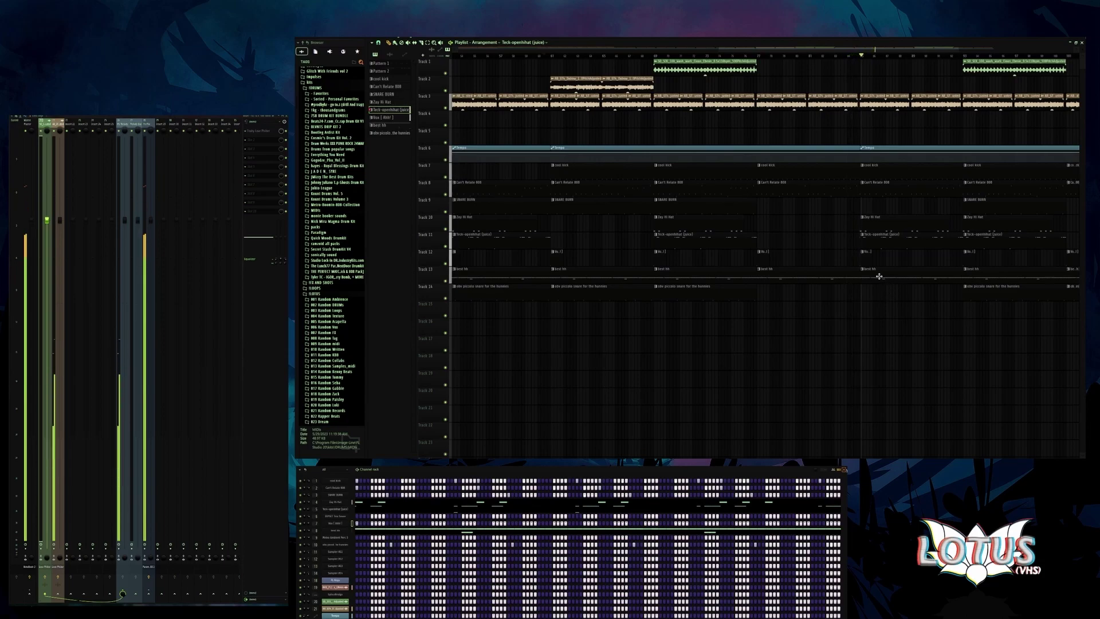
{"action": "right_click", "coordinate": [880, 277]}
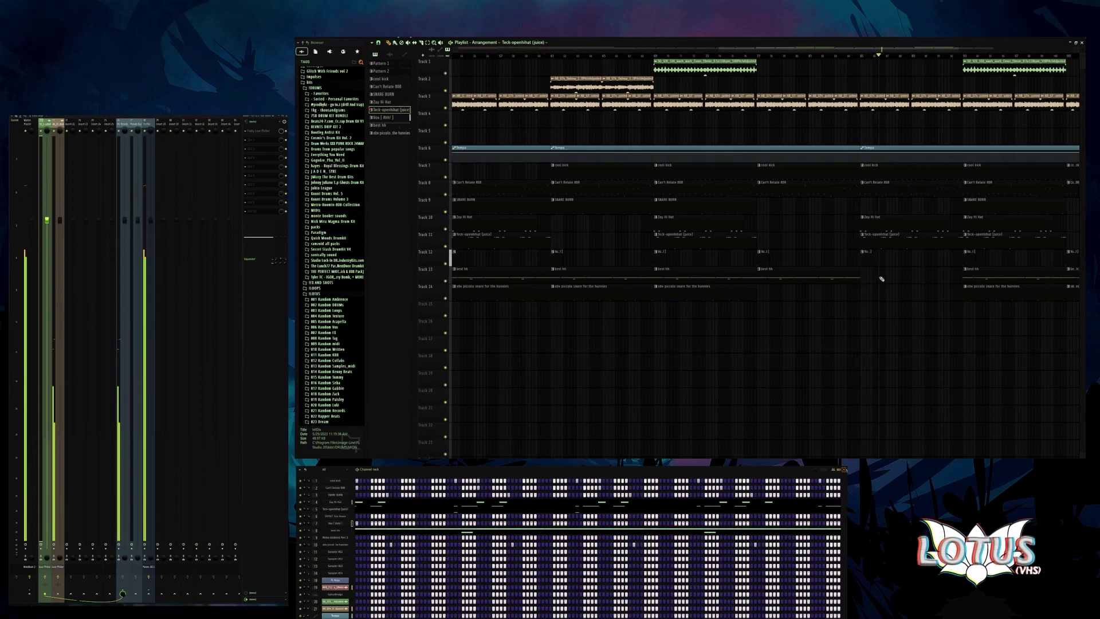
- Add a copy of the Track 13 best hit clip back into the new section's first repeat
{"action": "left_click", "coordinate": [880, 278]}
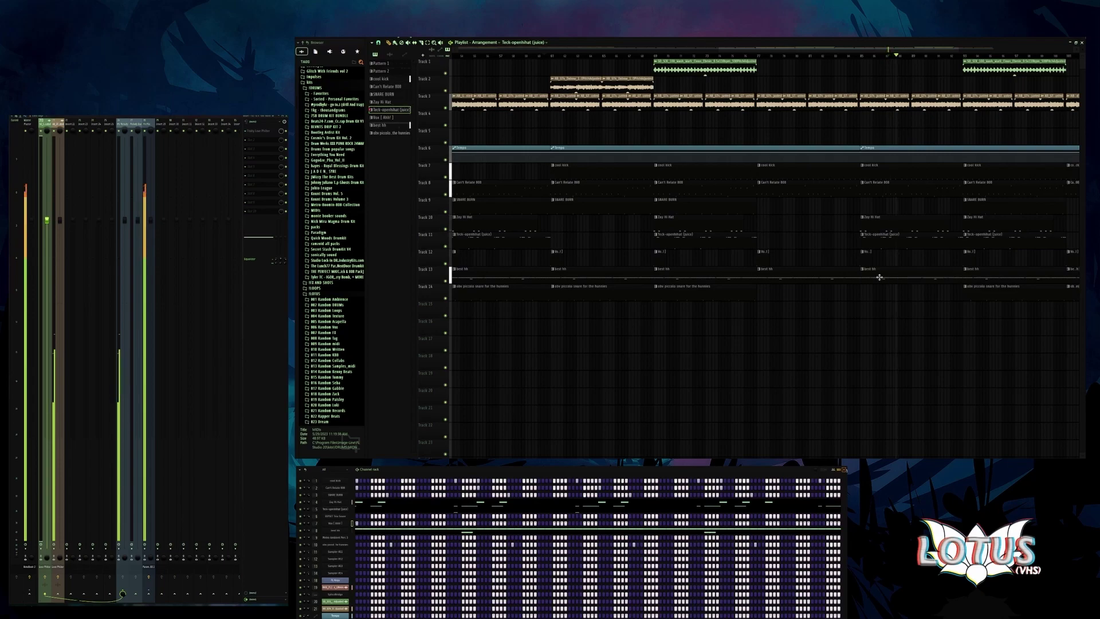
{"action": "scroll", "coordinate": [892, 295], "scroll_direction": "down", "scroll_amount": 3}
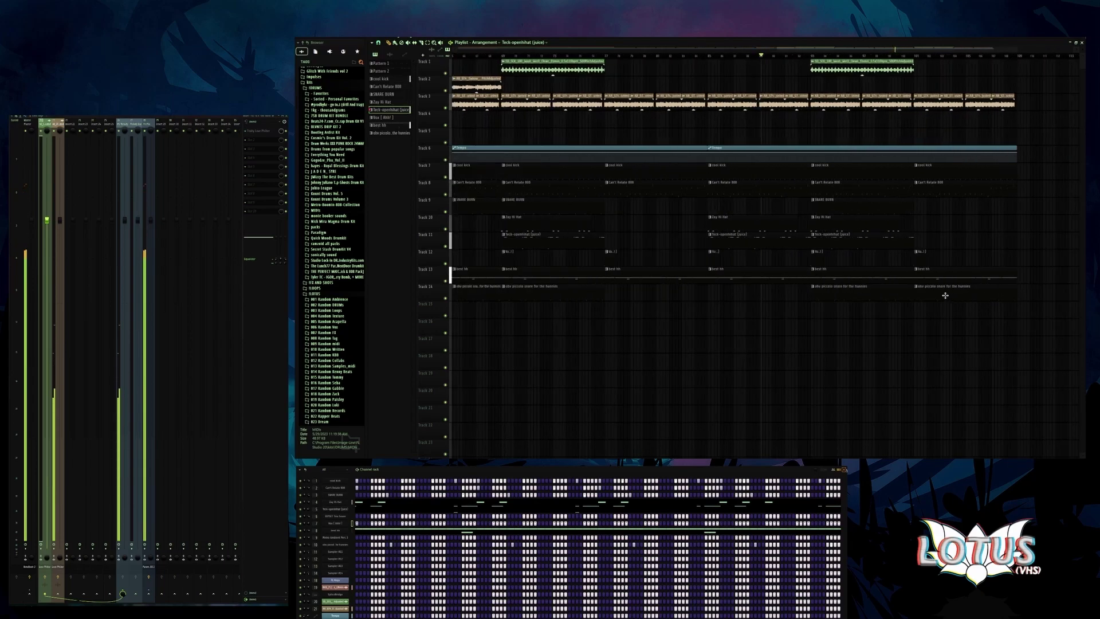
{"action": "scroll", "coordinate": [944, 310], "scroll_direction": "up", "scroll_amount": 3}
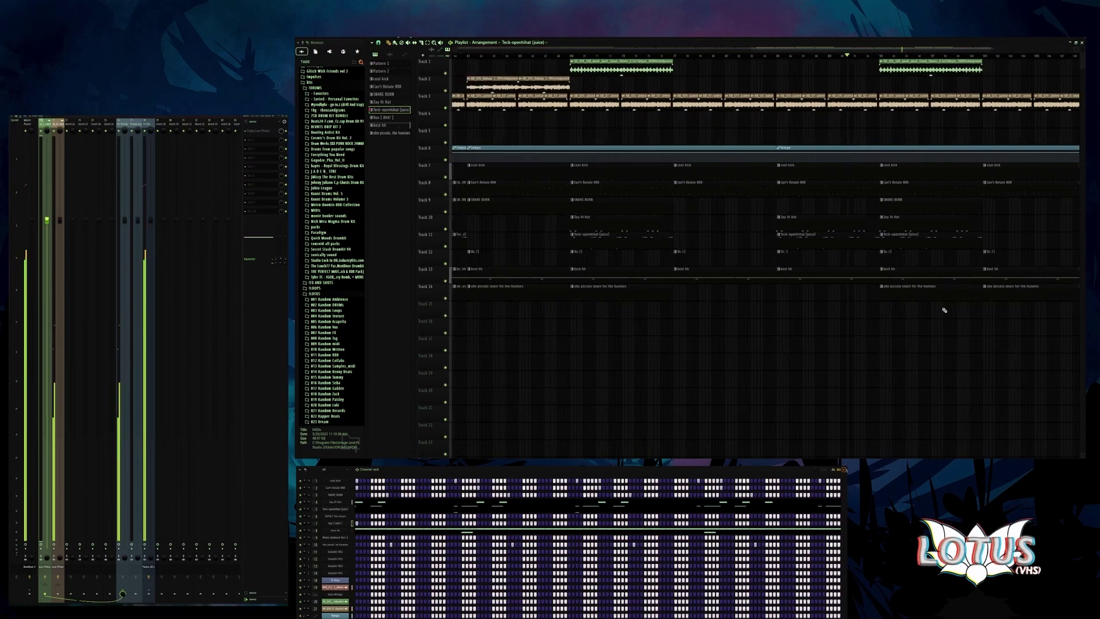
- Shorten the ends of the Track 7 kick, Track 8 808 and Track 13 clips in the new section's first repeat, leaving a break before the second
{"action": "scroll", "coordinate": [865, 247], "scroll_direction": "up", "scroll_amount": 2}
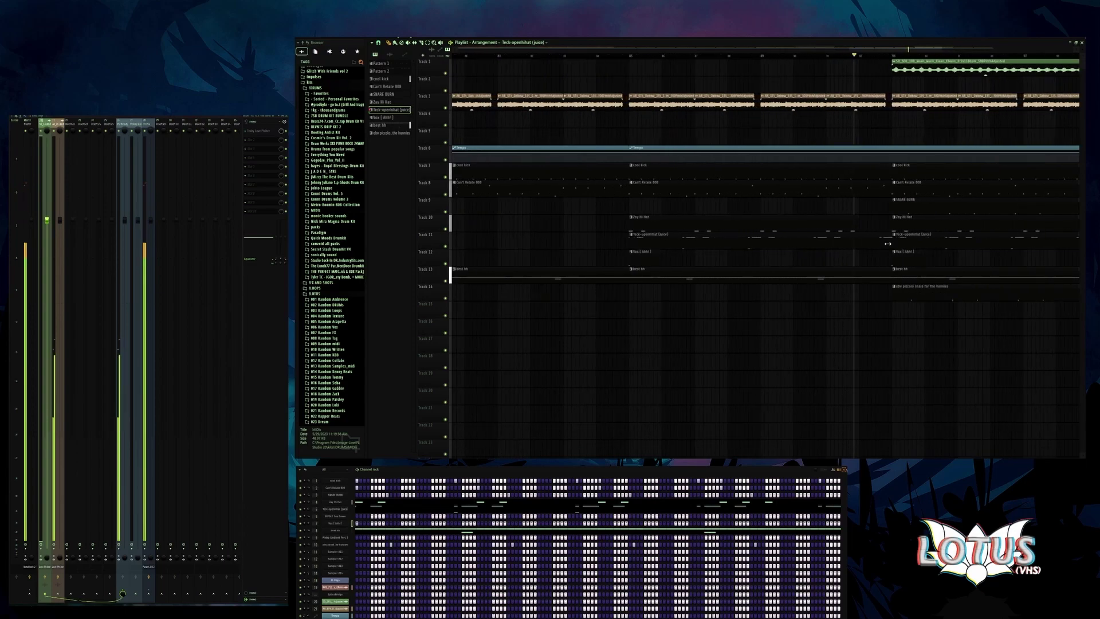
{"action": "left_click_drag", "start_coordinate": [862, 186], "coordinate": [874, 84]}
{"action": "left_click_drag", "start_coordinate": [882, 221], "coordinate": [870, 172]}
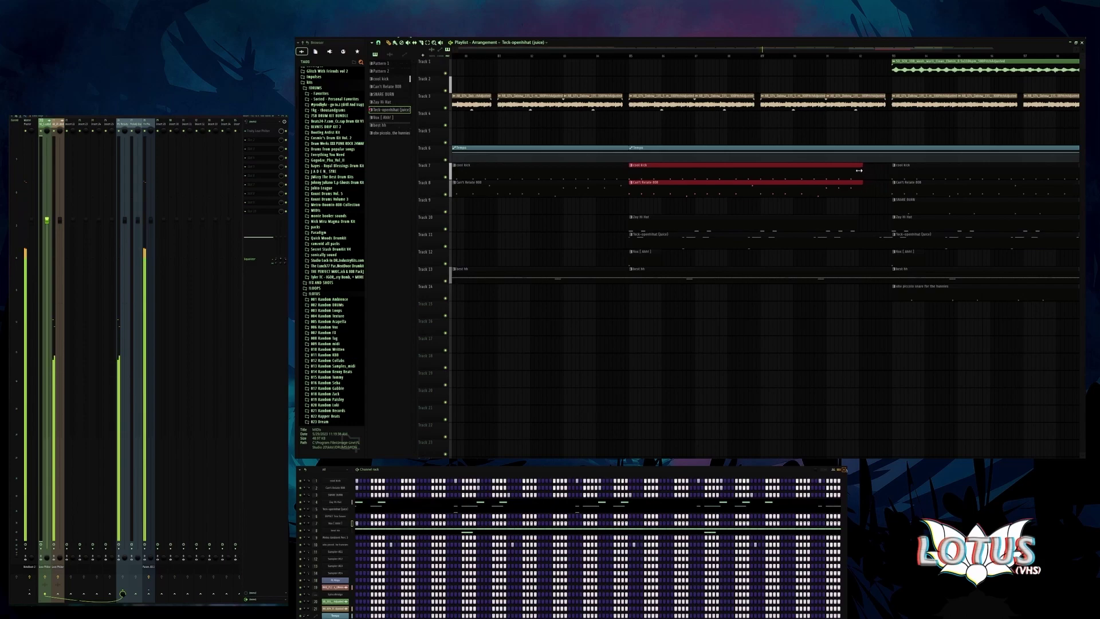
{"action": "left_click", "coordinate": [872, 199]}
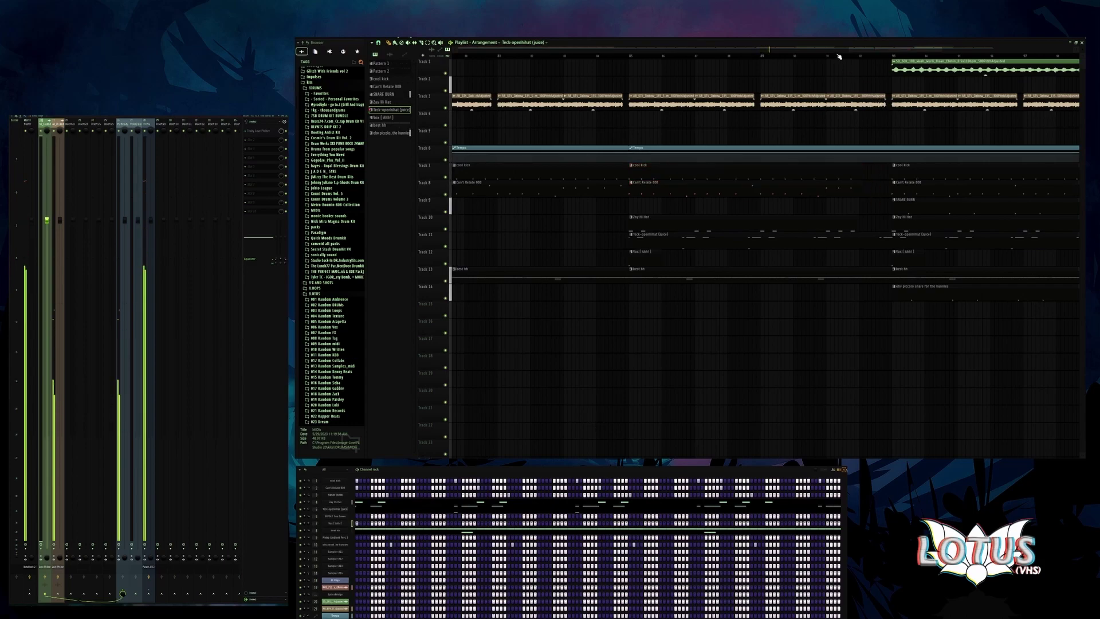
{"action": "scroll", "coordinate": [890, 115], "scroll_direction": "up", "scroll_amount": 2}
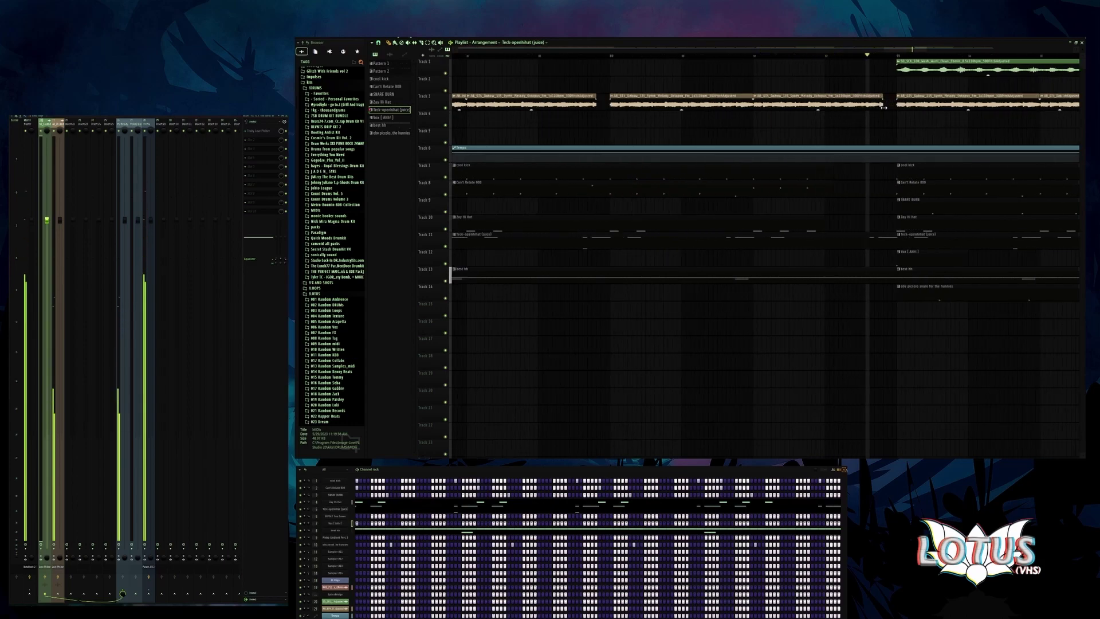
{"action": "scroll", "coordinate": [894, 318], "scroll_direction": "down", "scroll_amount": 3}
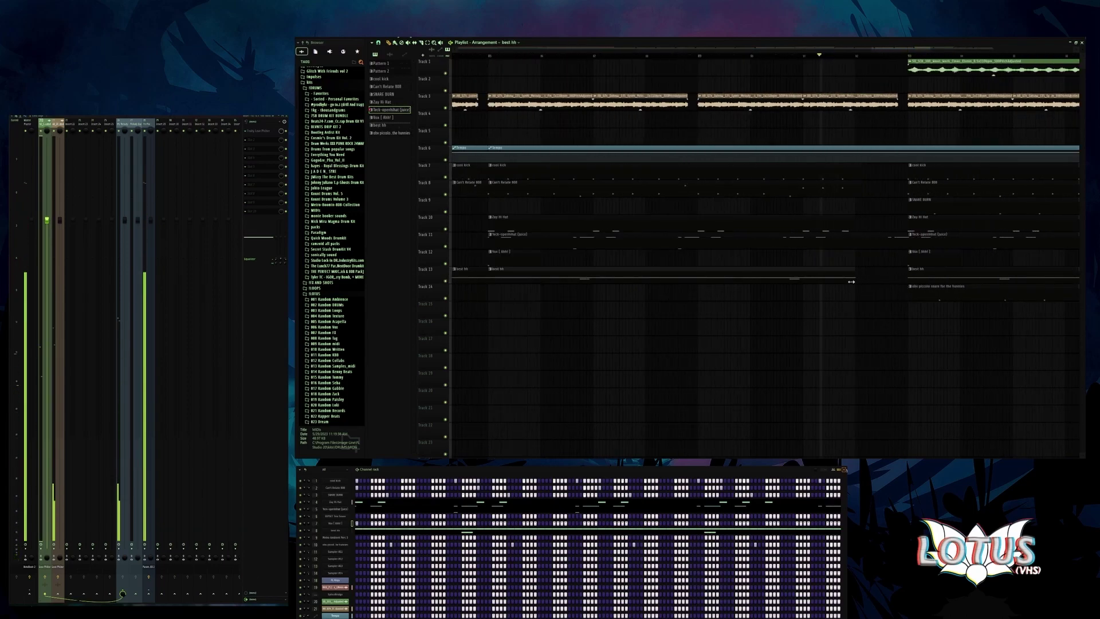
{"action": "left_click", "coordinate": [850, 282]}
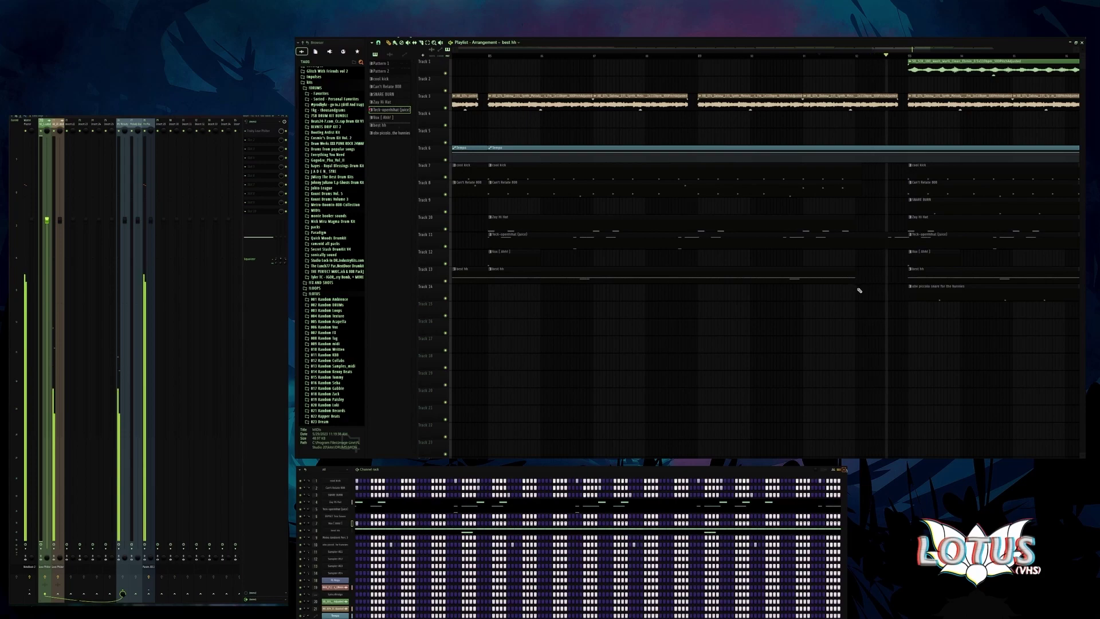
- Remove the Track 14 piccolo snare clips from the new section's last two repeats and add a SNARE BURN clip to the final repeat
{"action": "scroll", "coordinate": [860, 319], "scroll_direction": "down", "scroll_amount": 8}
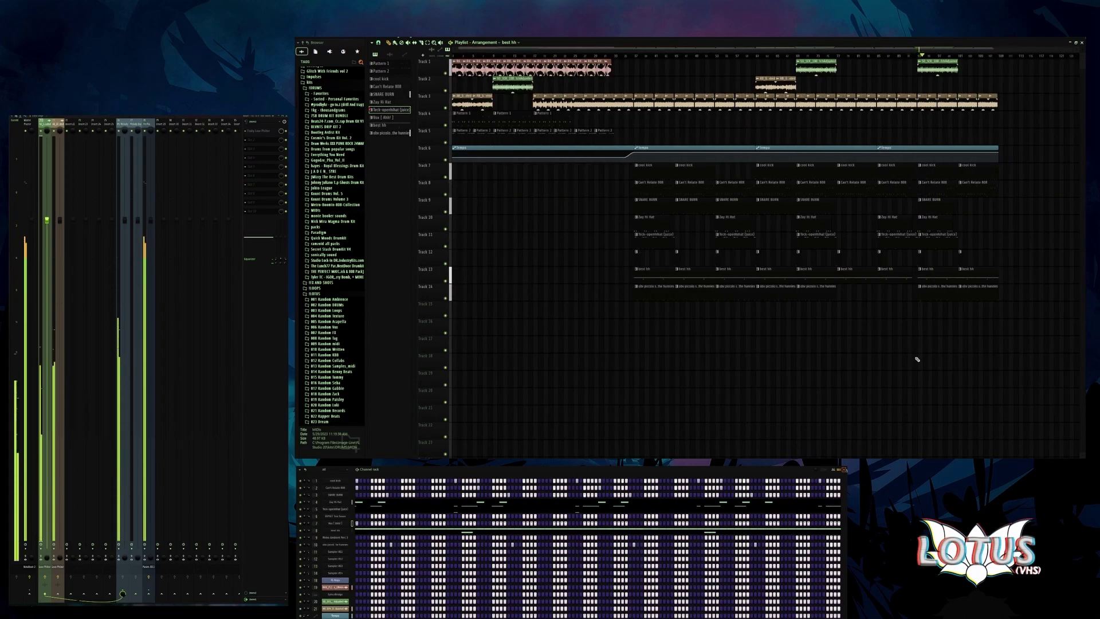
{"action": "right_click", "coordinate": [948, 296]}
{"action": "right_click", "coordinate": [981, 296]}
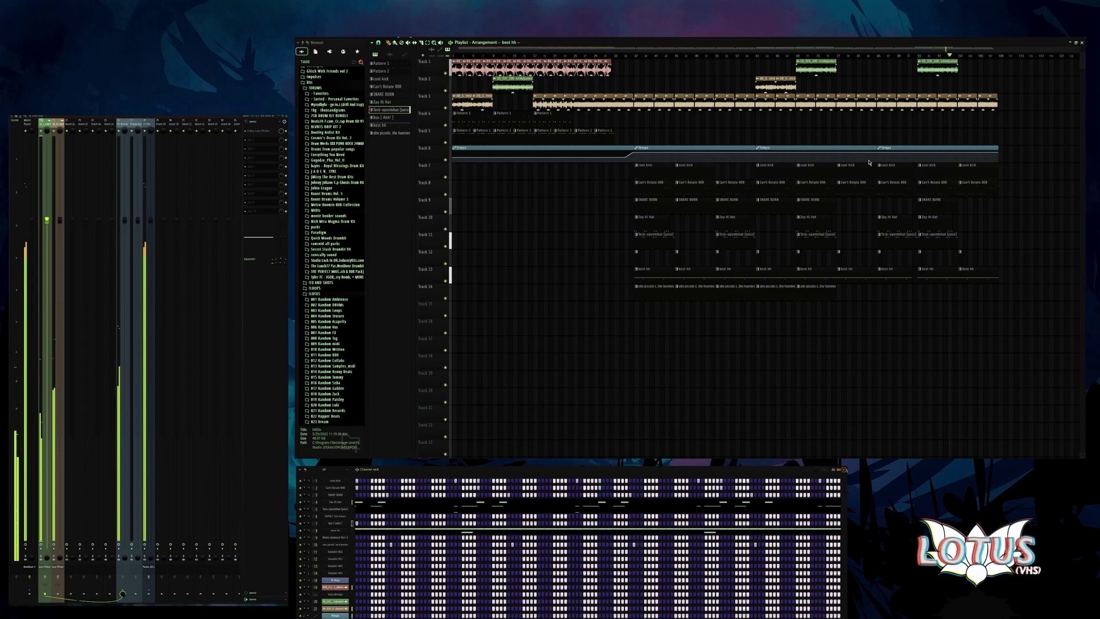
{"action": "left_click", "coordinate": [967, 200]}
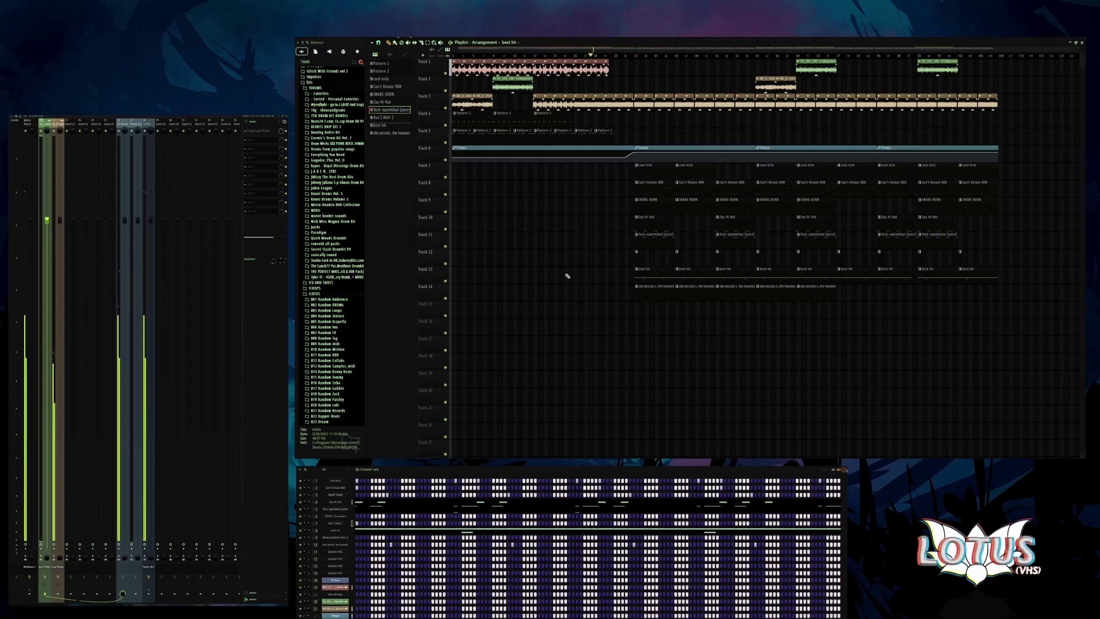
- Move the start point of the Track 6 tempo ramp later, closer to where the drums enter
{"action": "left_click", "coordinate": [625, 159]}
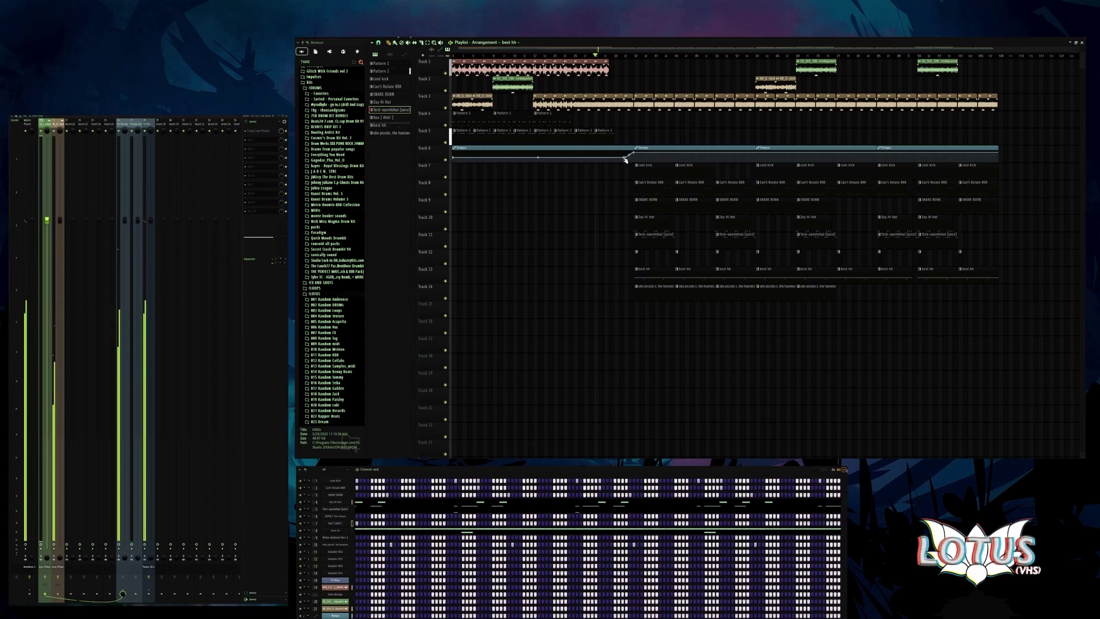
{"action": "scroll", "coordinate": [621, 157], "scroll_direction": "up", "scroll_amount": 3}
{"action": "scroll", "coordinate": [622, 157], "scroll_direction": "up", "scroll_amount": 6}
{"action": "left_click_drag", "start_coordinate": [624, 158], "coordinate": [801, 156]}
{"action": "left_click_drag", "start_coordinate": [795, 156], "coordinate": [795, 157]}
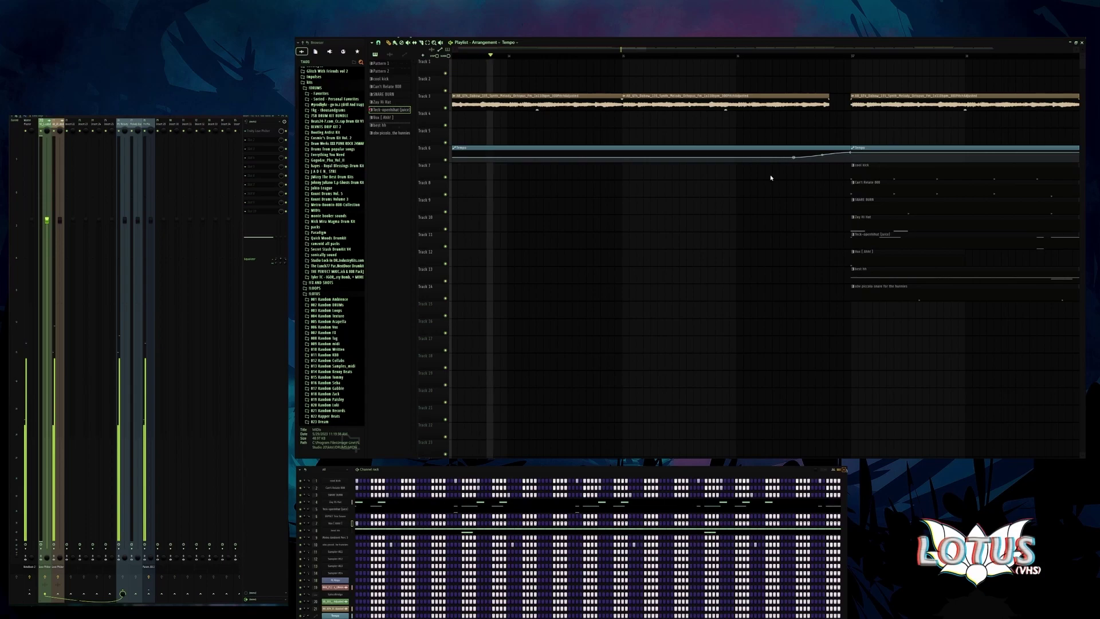
{"action": "scroll", "coordinate": [550, 188], "scroll_direction": "down", "scroll_amount": 5}
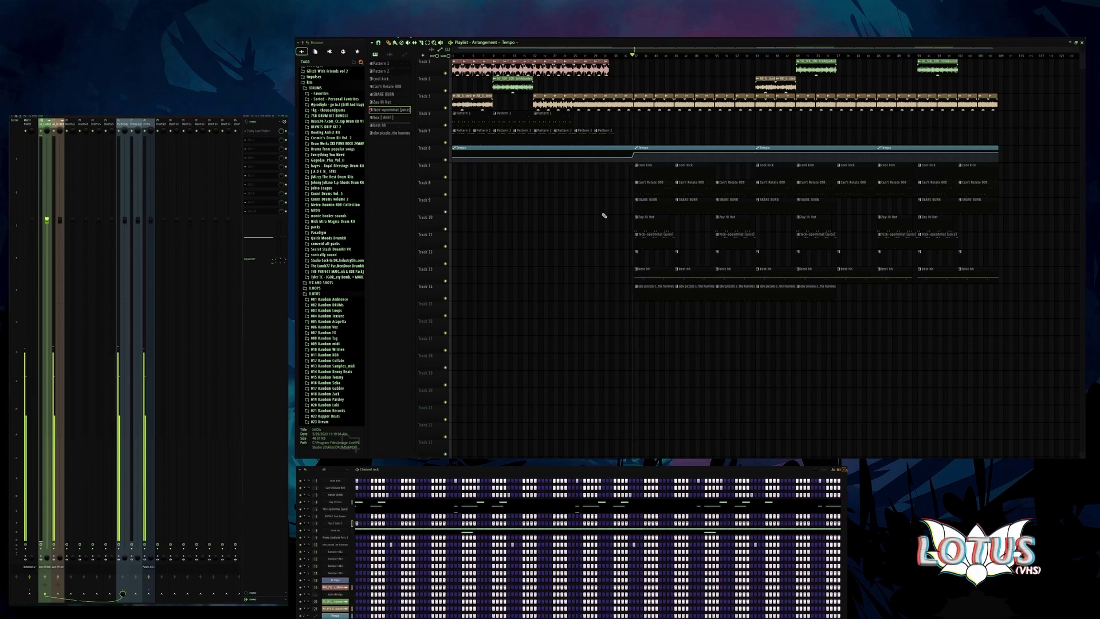
- Extend the Track 3 synth melody clip before the drums enter until it meets the next clip, and play the transition
{"action": "scroll", "coordinate": [633, 177], "scroll_direction": "up", "scroll_amount": 3}
{"action": "scroll", "coordinate": [632, 177], "scroll_direction": "up", "scroll_amount": 5}
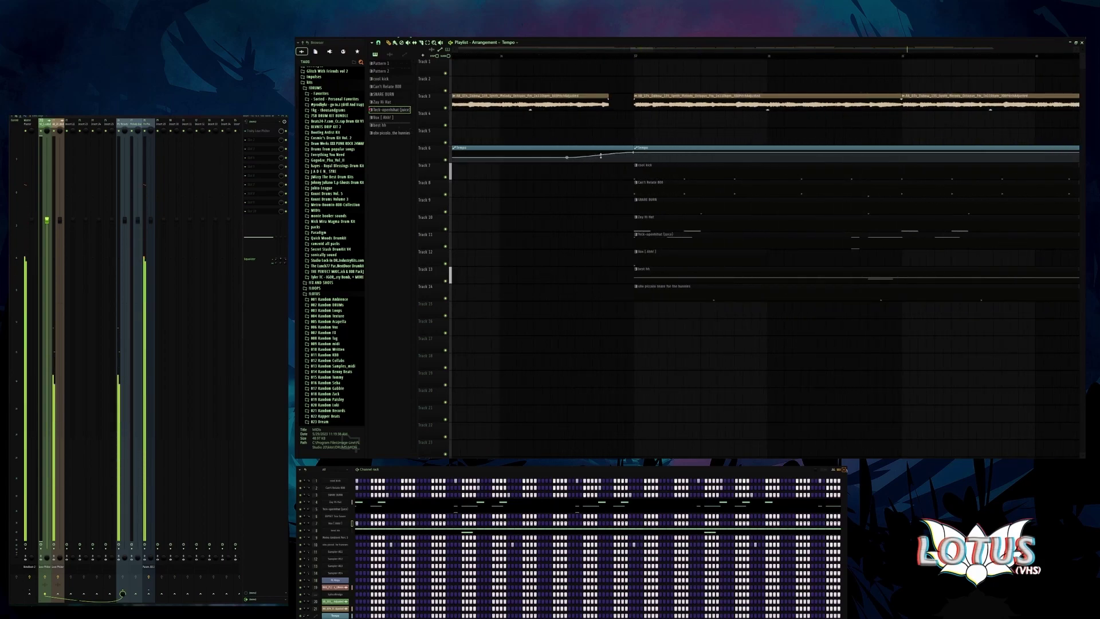
{"action": "mouse_move", "coordinate": [608, 91]}
{"action": "left_mouse_down"}
{"action": "mouse_move", "coordinate": [631, 90]}
{"action": "mouse_move", "coordinate": [617, 91]}
{"action": "left_mouse_up"}
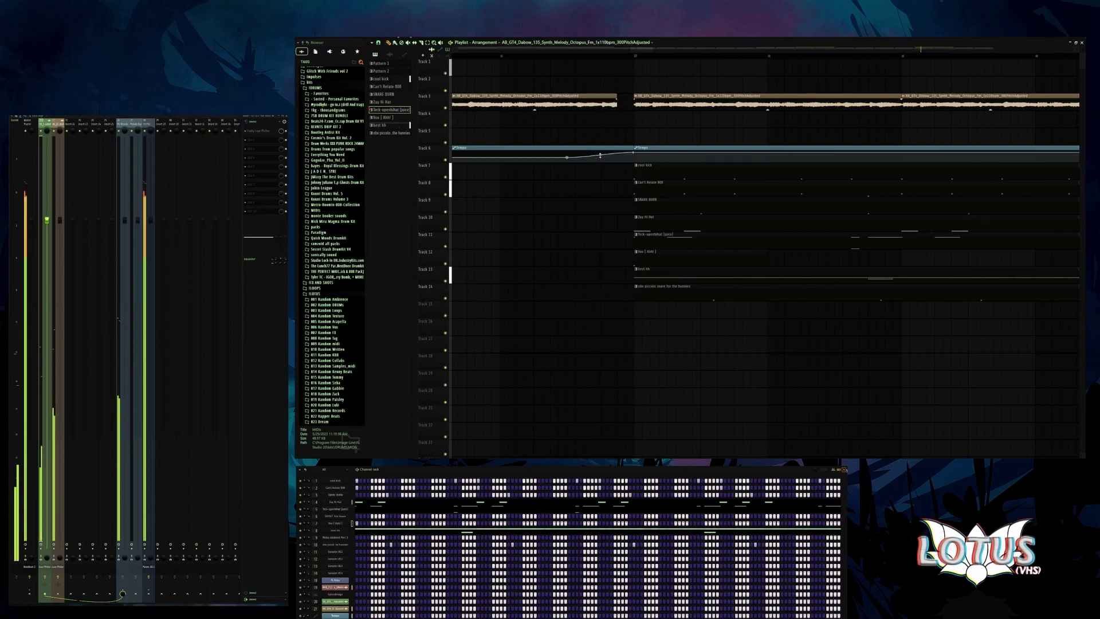
{"action": "scroll", "coordinate": [530, 56], "scroll_direction": "left", "scroll_amount": 1}
{"action": "left_click", "coordinate": [530, 56]}
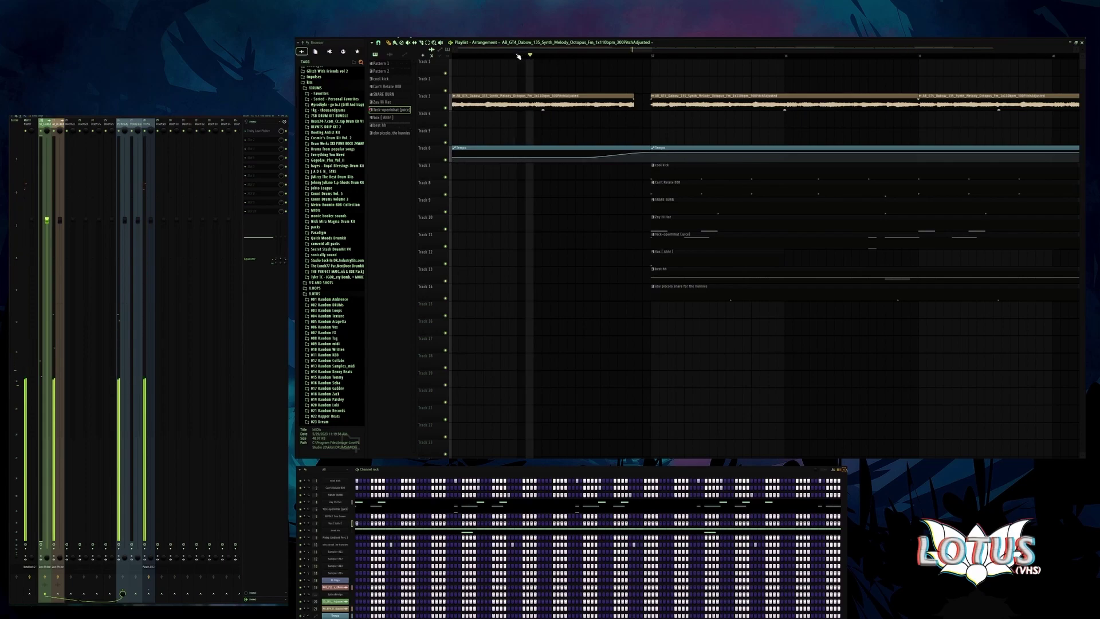
{"action": "key", "text": "space"}
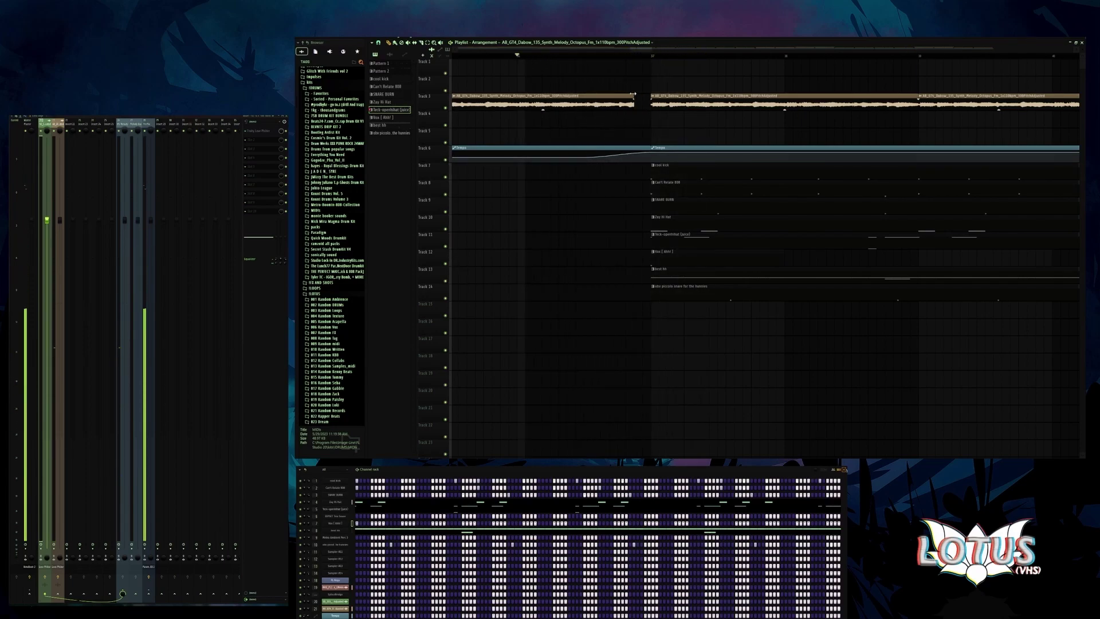
{"action": "key", "text": "space"}
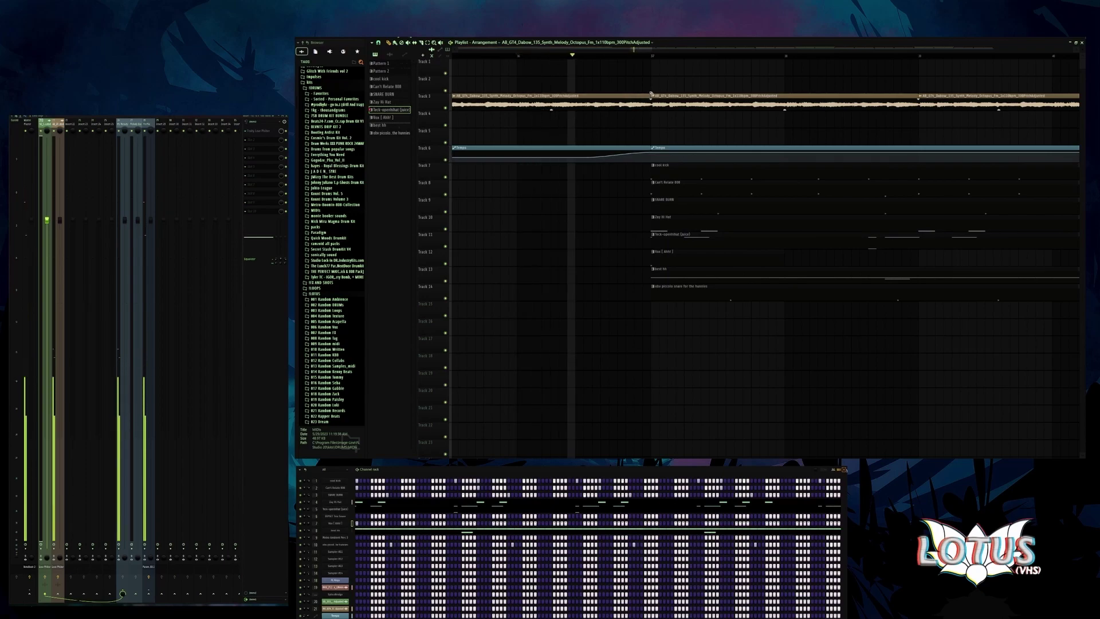
{"action": "key", "text": "space"}
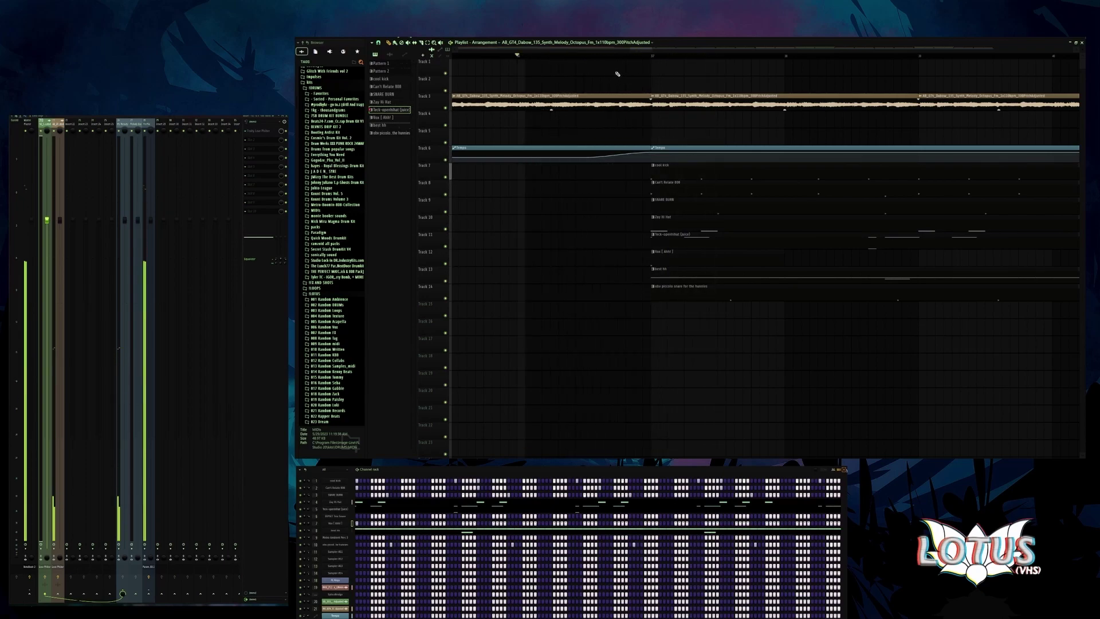
- Move the tempo ramp's start point earlier to lengthen the ramp into the drums, and play the transition
{"action": "left_click_drag", "start_coordinate": [584, 157], "coordinate": [534, 156]}
{"action": "left_click", "coordinate": [527, 156]}
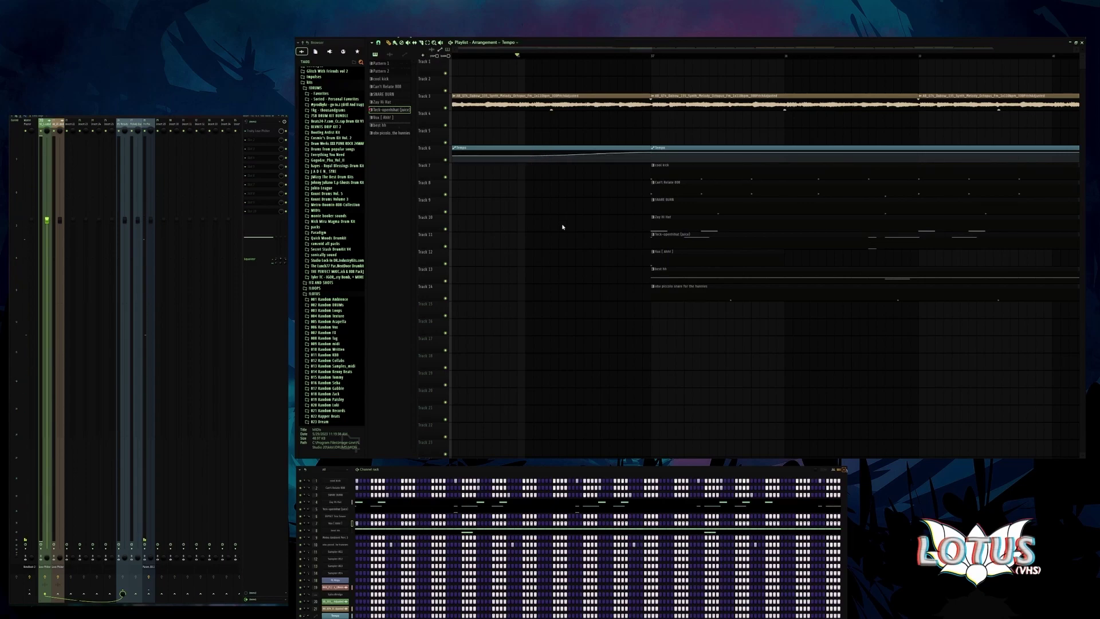
{"action": "key", "text": "space"}
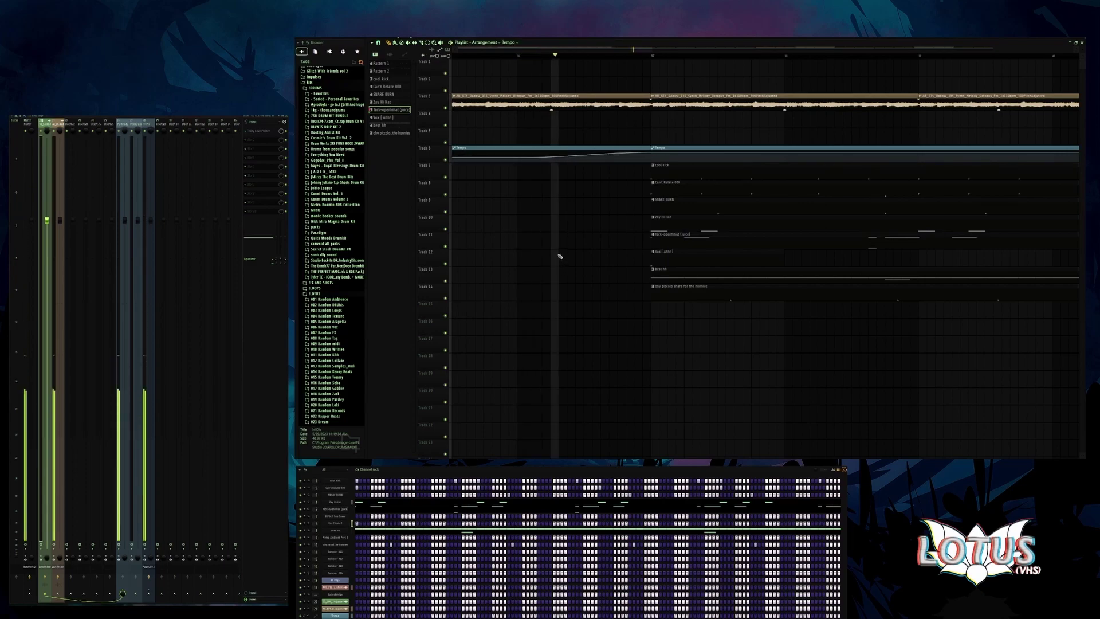
{"action": "key", "text": "space"}
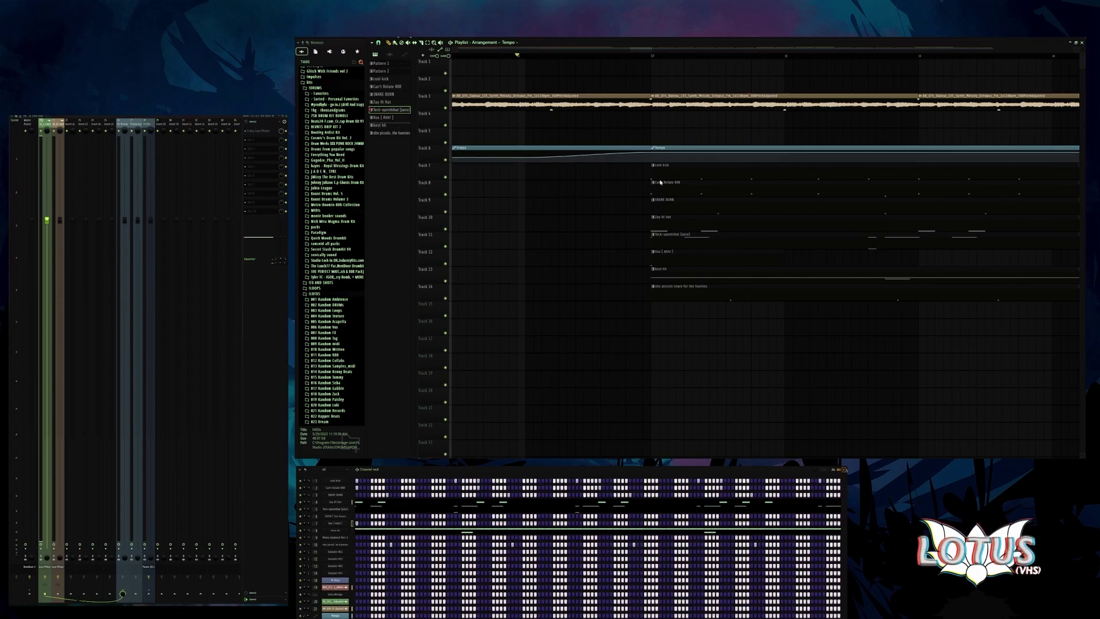
- Adjust the tempo ramp's curve, trim the Track 3 melody clip to leave a short gap before the drums, and play the transition
{"action": "left_click_drag", "start_coordinate": [588, 153], "coordinate": [588, 156]}
{"action": "key", "text": "space"}
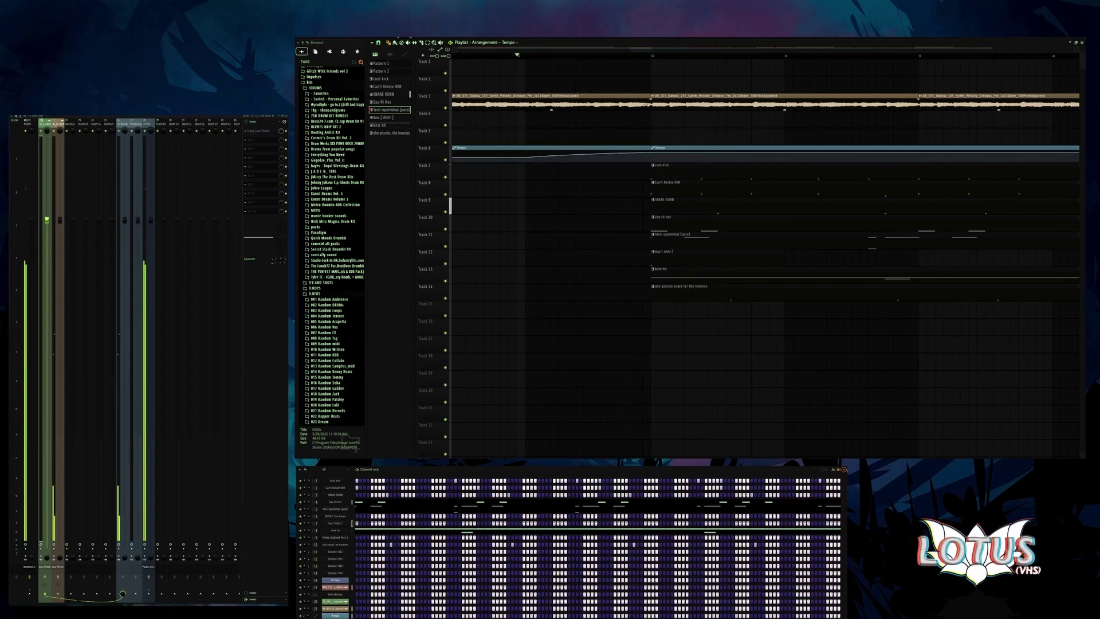
{"action": "scroll", "coordinate": [587, 125], "scroll_direction": "down", "scroll_amount": 3}
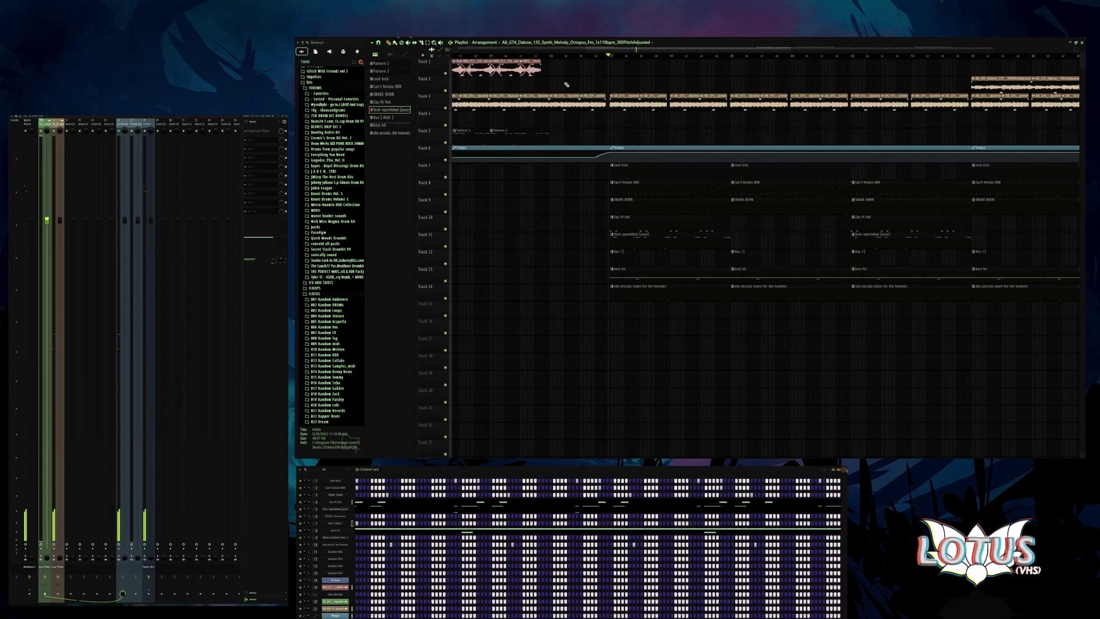
{"action": "scroll", "coordinate": [607, 130], "scroll_direction": "up", "scroll_amount": 3}
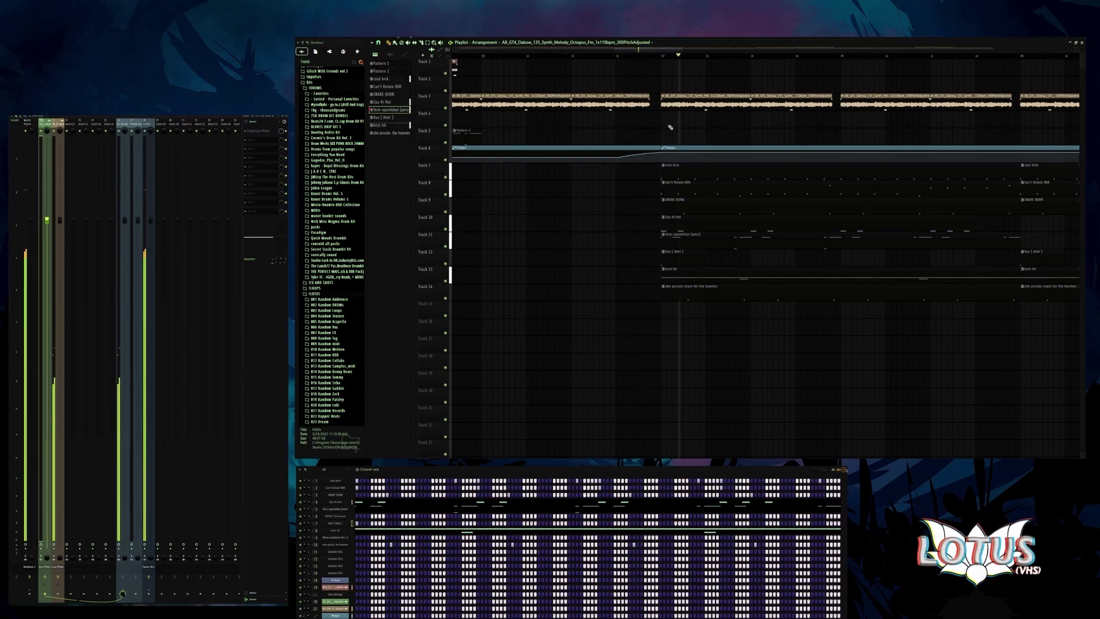
{"action": "scroll", "coordinate": [672, 127], "scroll_direction": "down", "scroll_amount": 3}
{"action": "scroll", "coordinate": [673, 126], "scroll_direction": "down", "scroll_amount": 1}
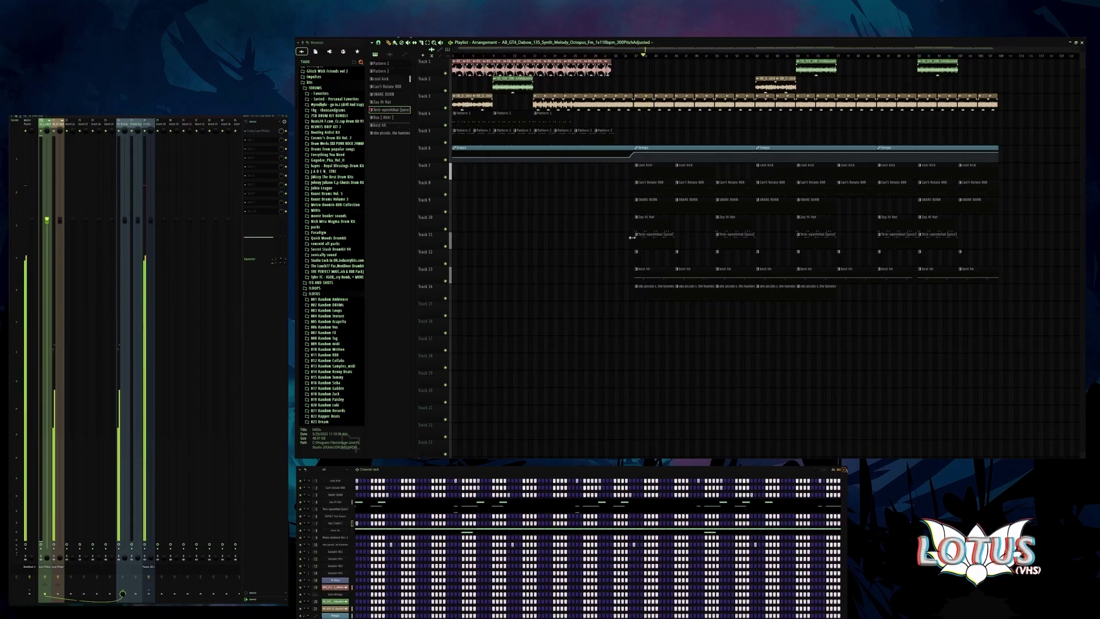
- Remove the Track 12 hat clip and the Track 11 open-hat clip from the first drum section's first repeat
{"action": "scroll", "coordinate": [634, 238], "scroll_direction": "up", "scroll_amount": 4}
{"action": "right_click", "coordinate": [645, 253]}
{"action": "right_click", "coordinate": [664, 243]}
- Add Track 11 Teck-openhihat and Track 10 Zay Hi Hat clips at the start of the first drum section's second repeat
{"action": "left_click", "coordinate": [797, 240]}
{"action": "scroll", "coordinate": [802, 239], "scroll_direction": "up", "scroll_amount": 2}
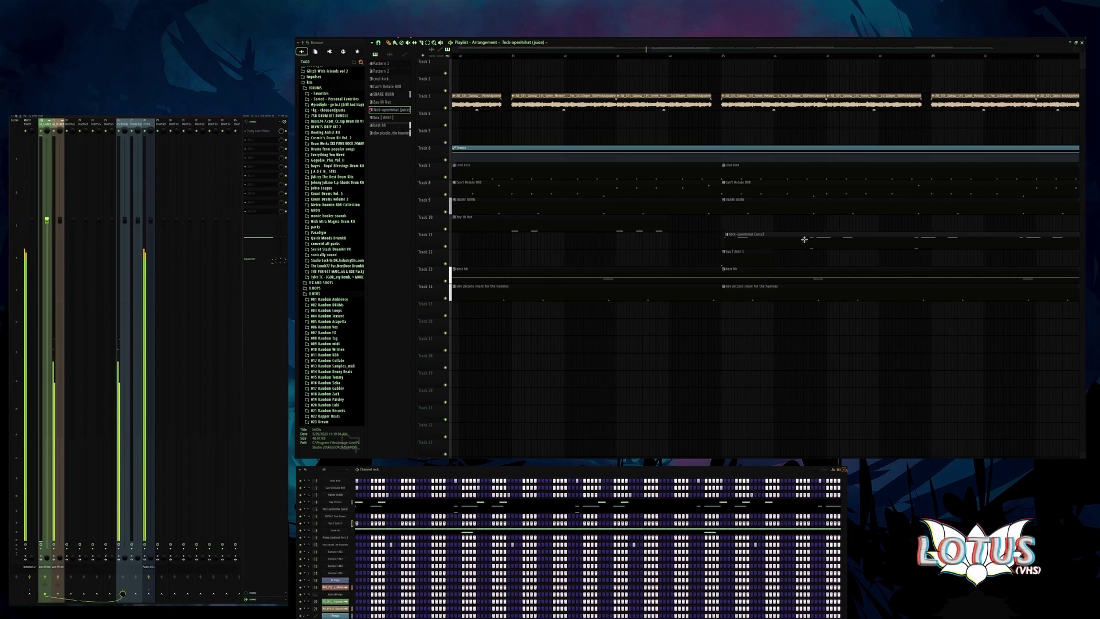
{"action": "left_click", "coordinate": [573, 226]}
{"action": "scroll", "coordinate": [693, 226], "scroll_direction": "up", "scroll_amount": 2}
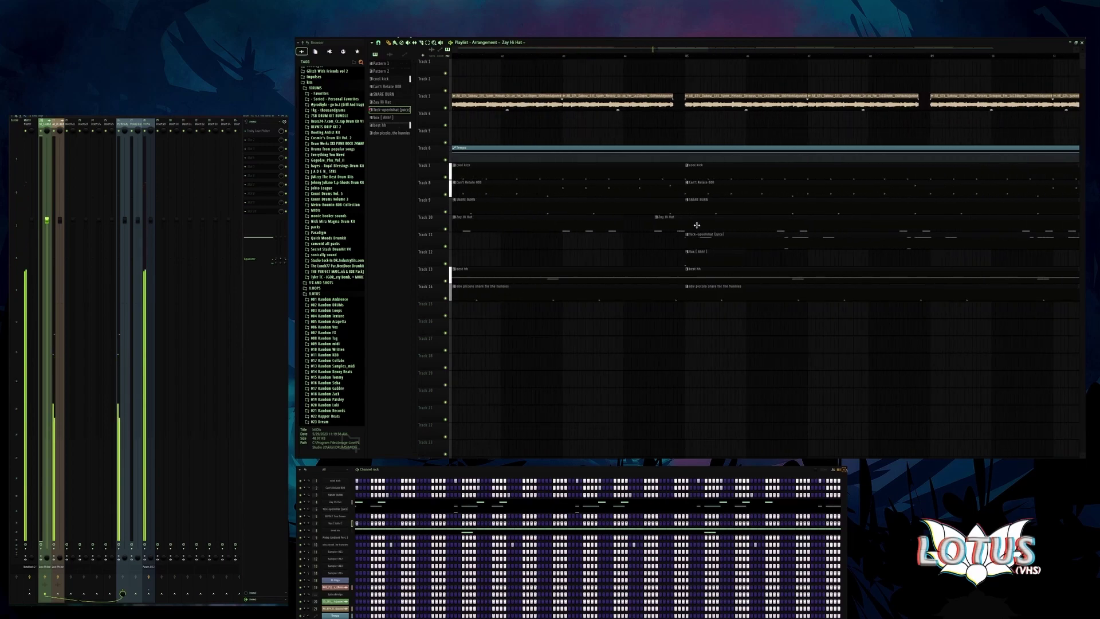
{"action": "scroll", "coordinate": [730, 252], "scroll_direction": "down", "scroll_amount": 5}
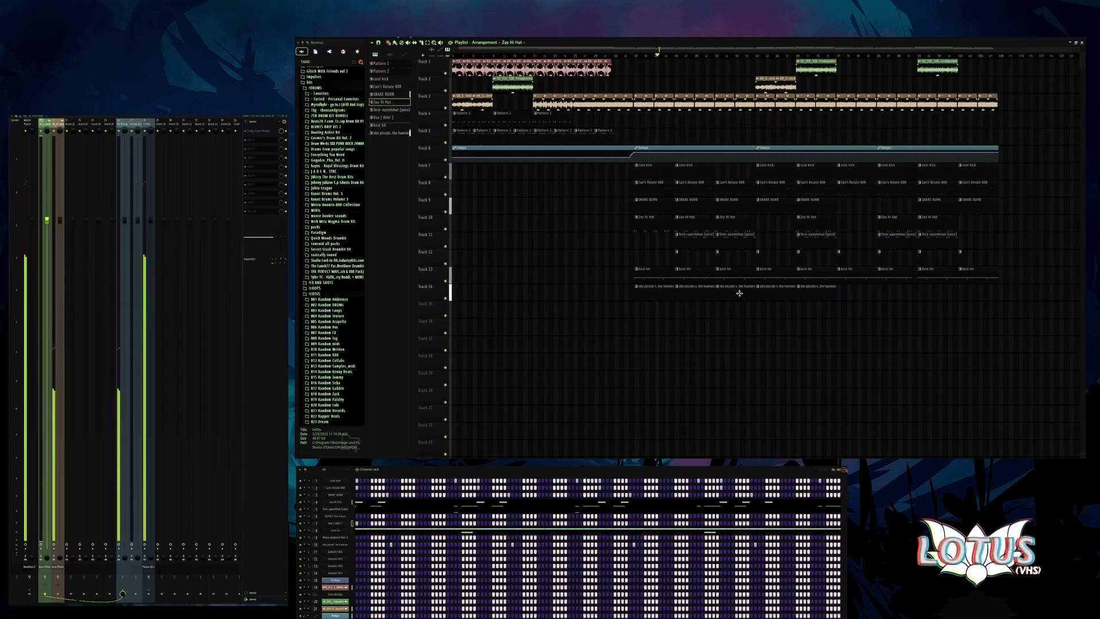
- Shorten the ends of the Track 7 kick, Track 8 808 and Track 9 snare clips together in the first drum section's first repeat
{"action": "scroll", "coordinate": [737, 244], "scroll_direction": "up", "scroll_amount": 1}
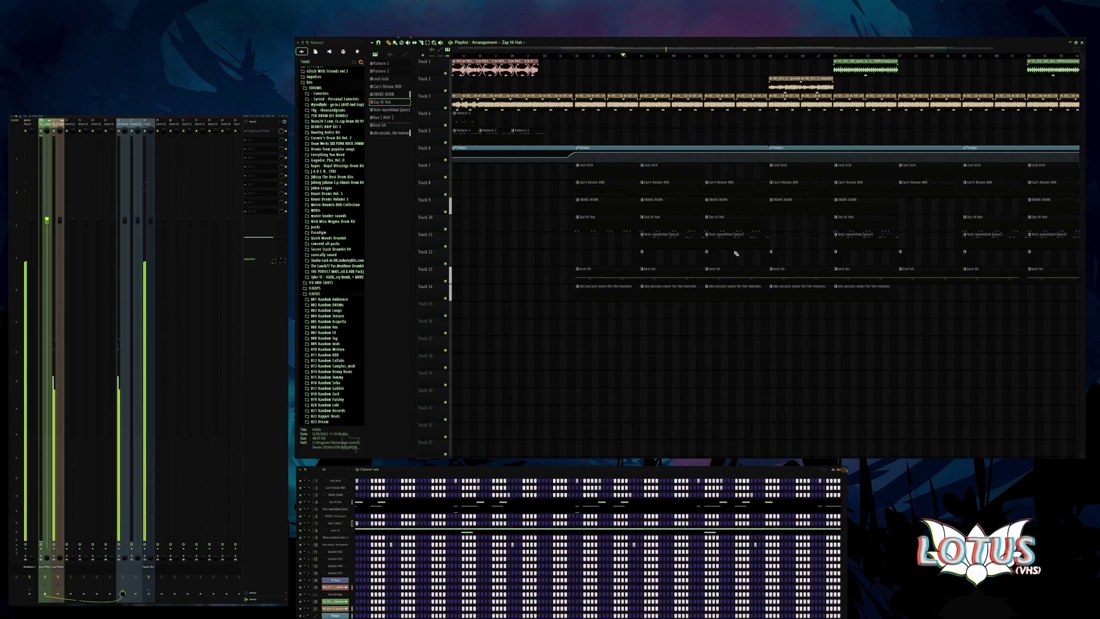
{"action": "scroll", "coordinate": [701, 243], "scroll_direction": "up", "scroll_amount": 2}
{"action": "left_click_drag", "start_coordinate": [633, 244], "coordinate": [628, 176]}
{"action": "scroll", "coordinate": [630, 173], "scroll_direction": "up", "scroll_amount": 2}
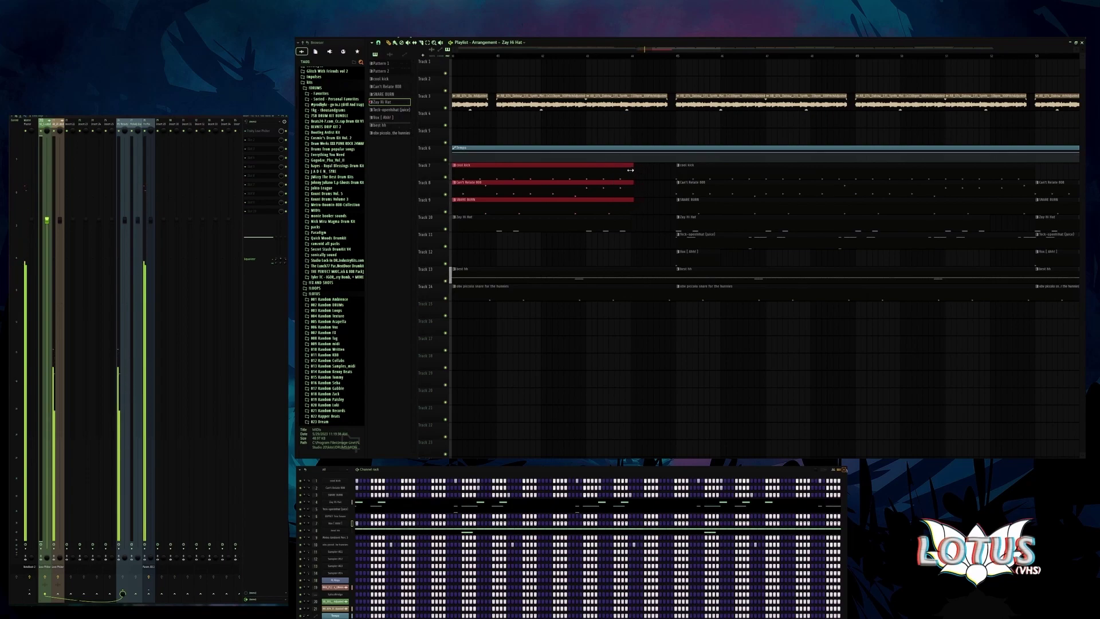
{"action": "left_click_drag", "start_coordinate": [633, 170], "coordinate": [648, 173]}
{"action": "left_click", "coordinate": [650, 226]}
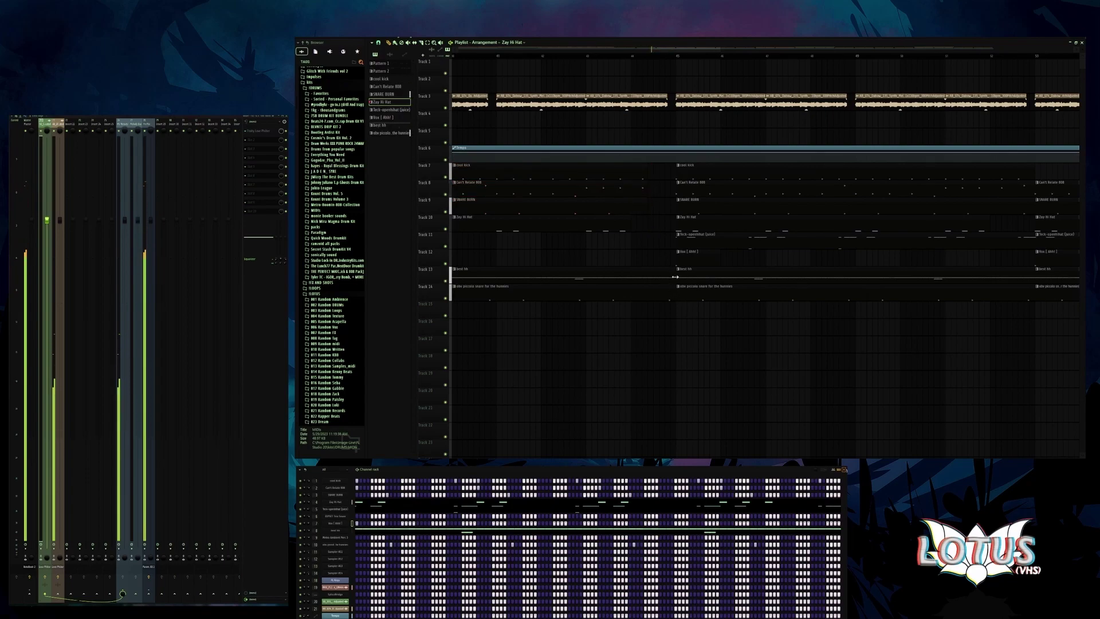
- Trim the end of the Track 13 clip in the first drum section's first repeat and play through the break
{"action": "scroll", "coordinate": [641, 271], "scroll_direction": "up", "scroll_amount": 2}
{"action": "left_click_drag", "start_coordinate": [641, 270], "coordinate": [655, 265]}
{"action": "key", "text": "space"}
{"action": "left_click", "coordinate": [745, 299]}
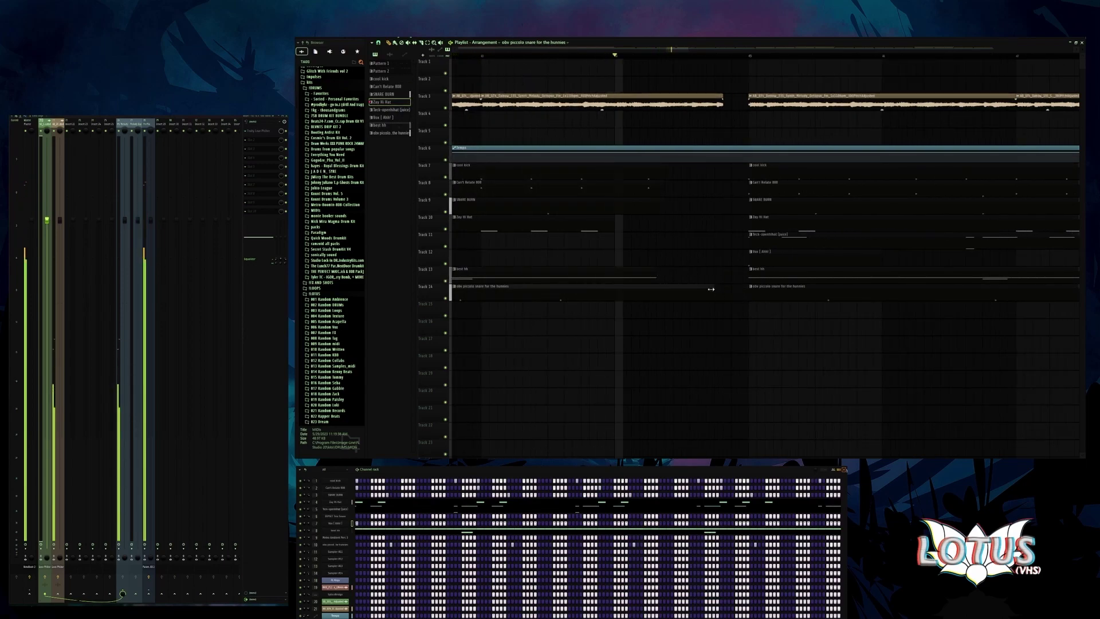
{"action": "scroll", "coordinate": [712, 248], "scroll_direction": "down", "scroll_amount": 5, "text": "ctrl"}
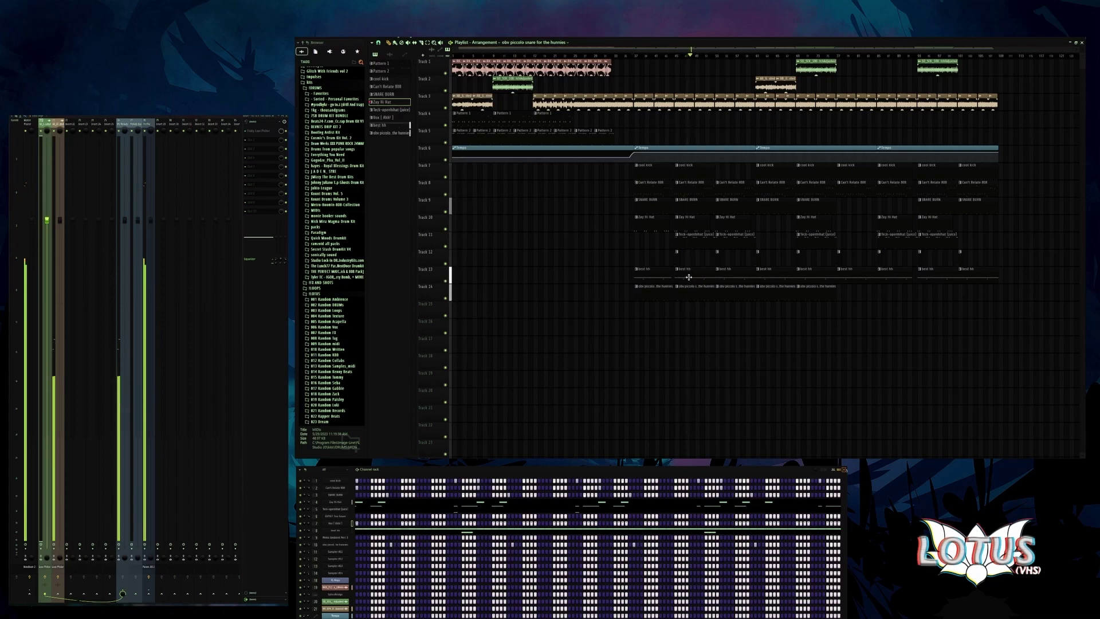
- Play the arrangement from the beginning and look through the sample folders in the browser
{"action": "key", "text": "space"}
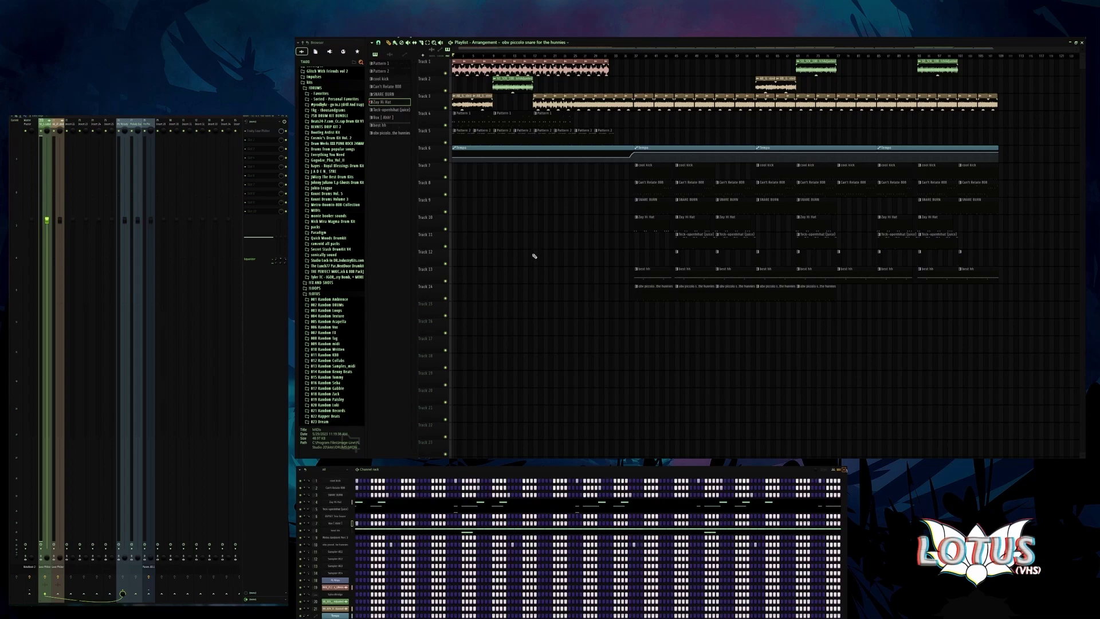
{"action": "scroll", "coordinate": [467, 231], "scroll_direction": "up", "scroll_amount": 6}
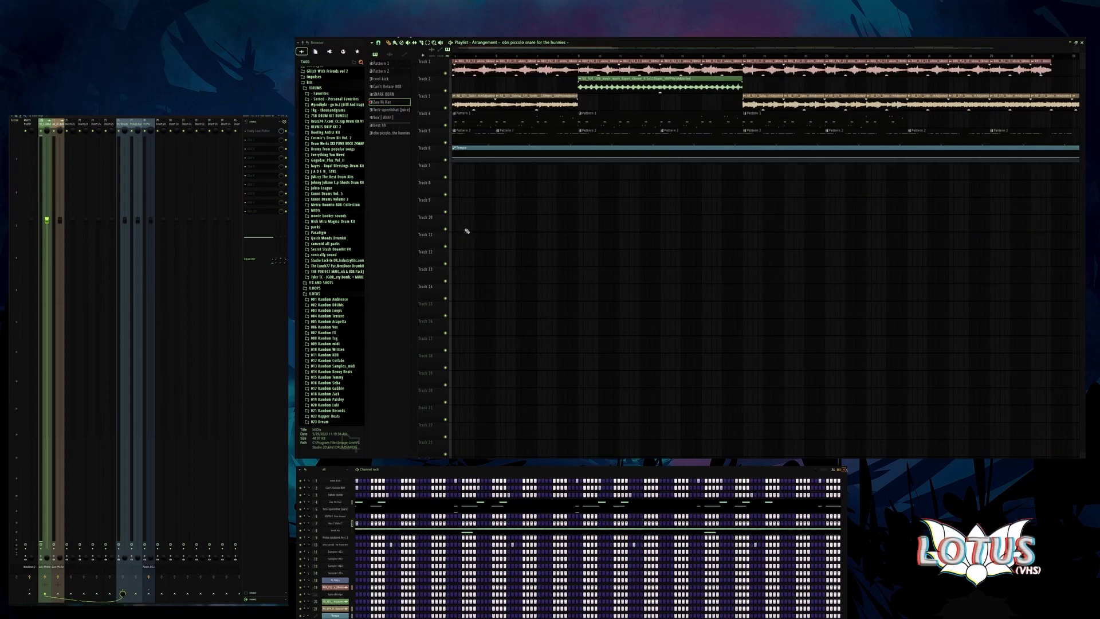
{"action": "scroll", "coordinate": [474, 236], "scroll_direction": "down", "scroll_amount": 6}
{"action": "key", "text": "space"}
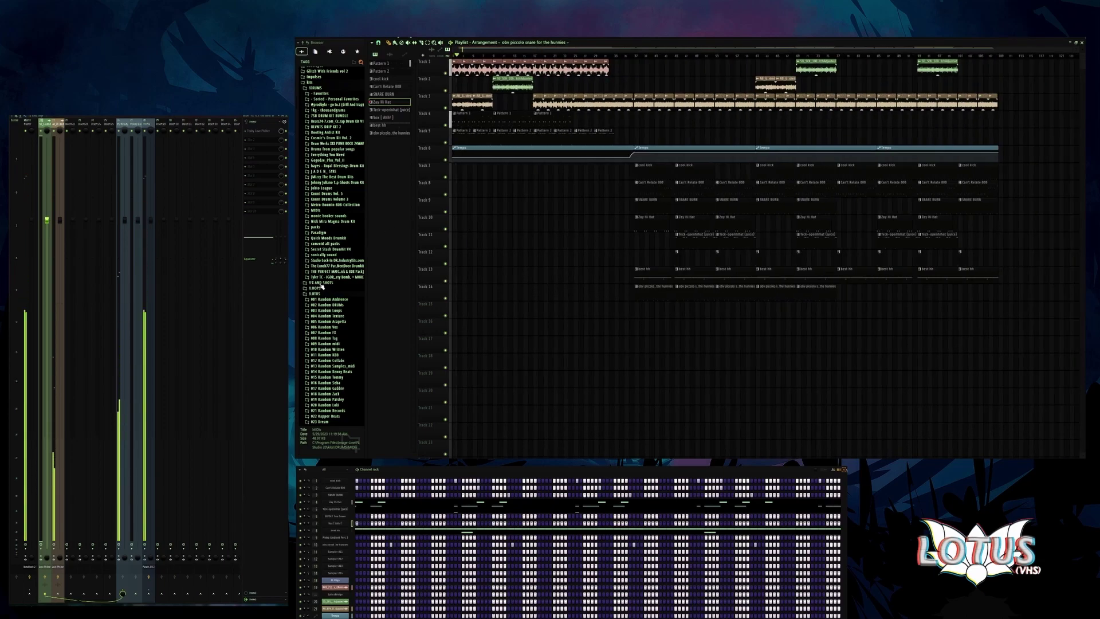
{"action": "scroll", "coordinate": [330, 326], "scroll_direction": "down", "scroll_amount": 6}
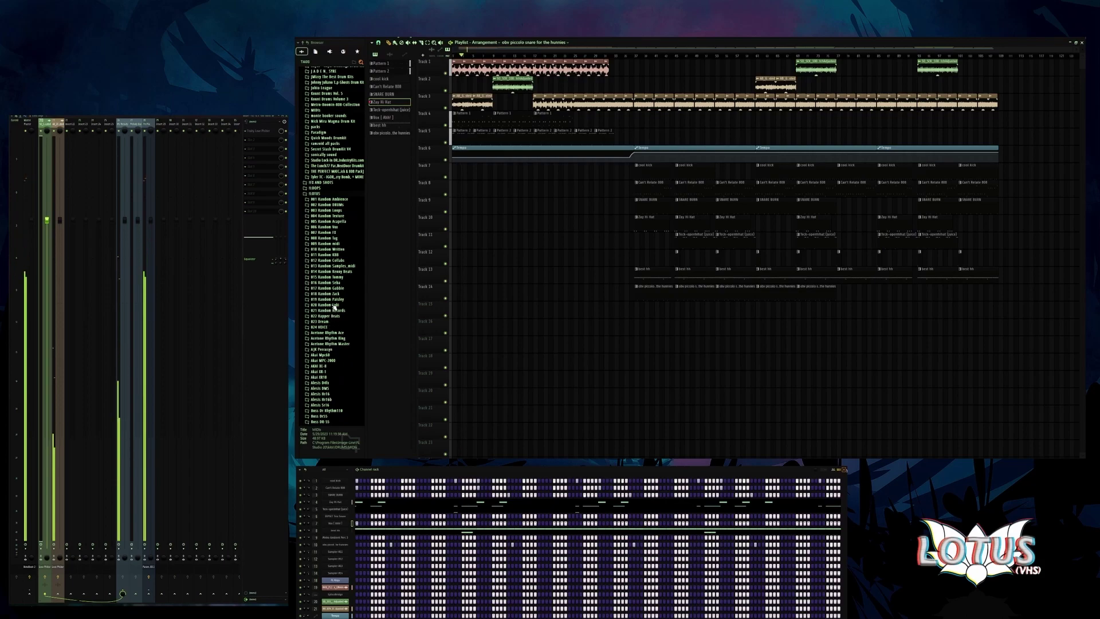
{"action": "scroll", "coordinate": [143, 343], "scroll_direction": "right", "scroll_amount": 2}
{"action": "scroll", "coordinate": [143, 343], "scroll_direction": "left", "scroll_amount": 2}
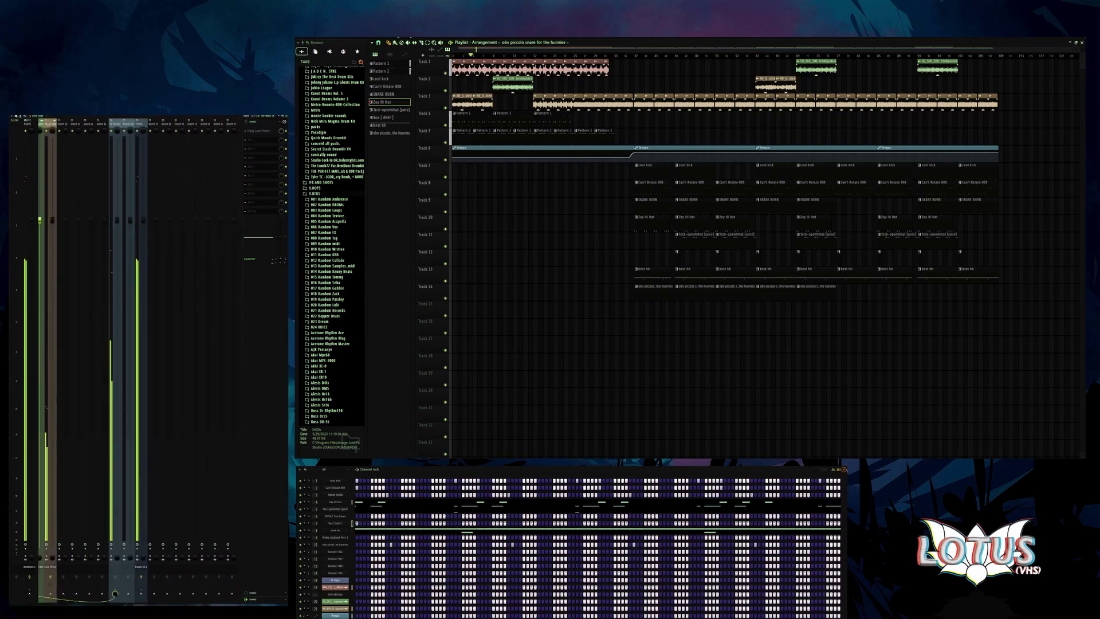
- Load Fruity Compressor, Fruity Soft Clipper and Fruity Limiter on the third highlighted bus track in the mixer
{"action": "left_click", "coordinate": [141, 595]}
{"action": "left_click", "coordinate": [247, 130]}
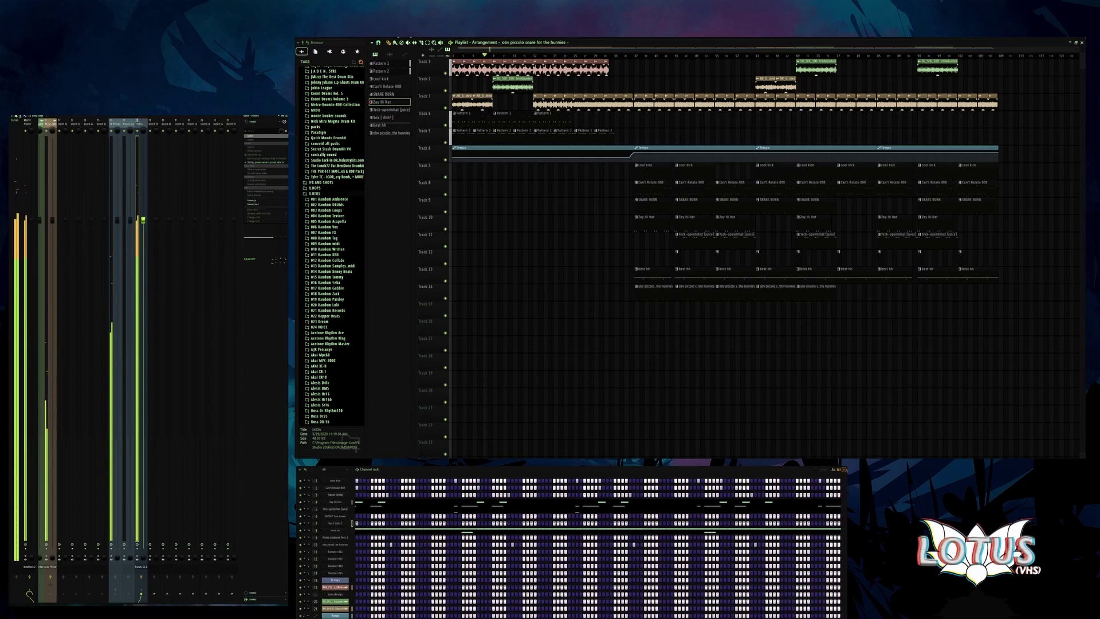
{"action": "left_click", "coordinate": [252, 149]}
{"action": "left_click", "coordinate": [252, 140]}
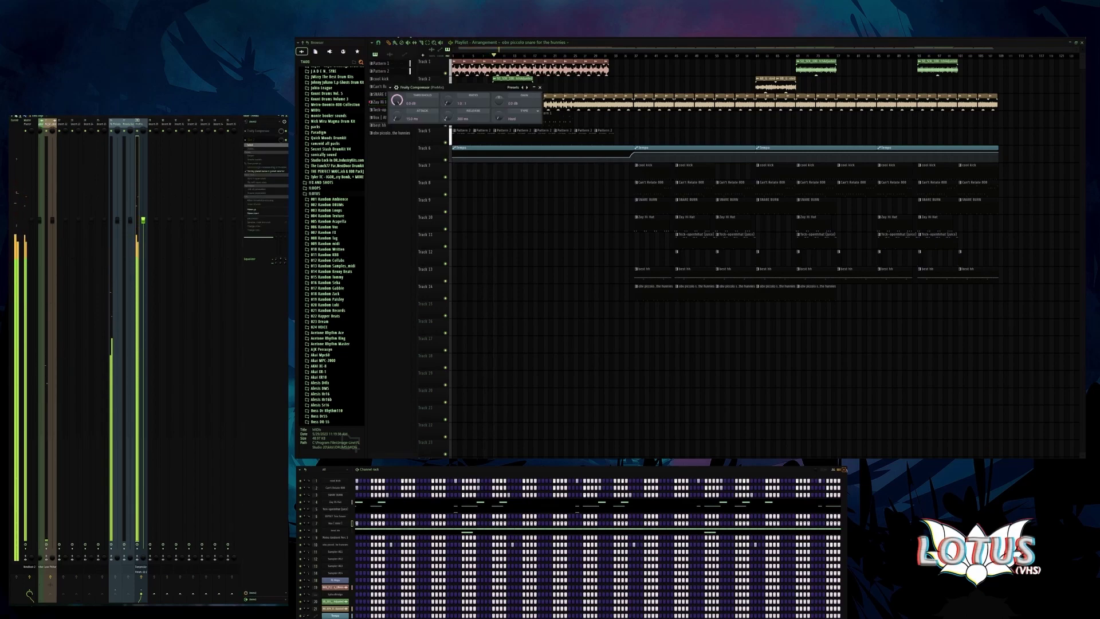
{"action": "key", "text": "Escape"}
{"action": "left_click", "coordinate": [253, 149]}
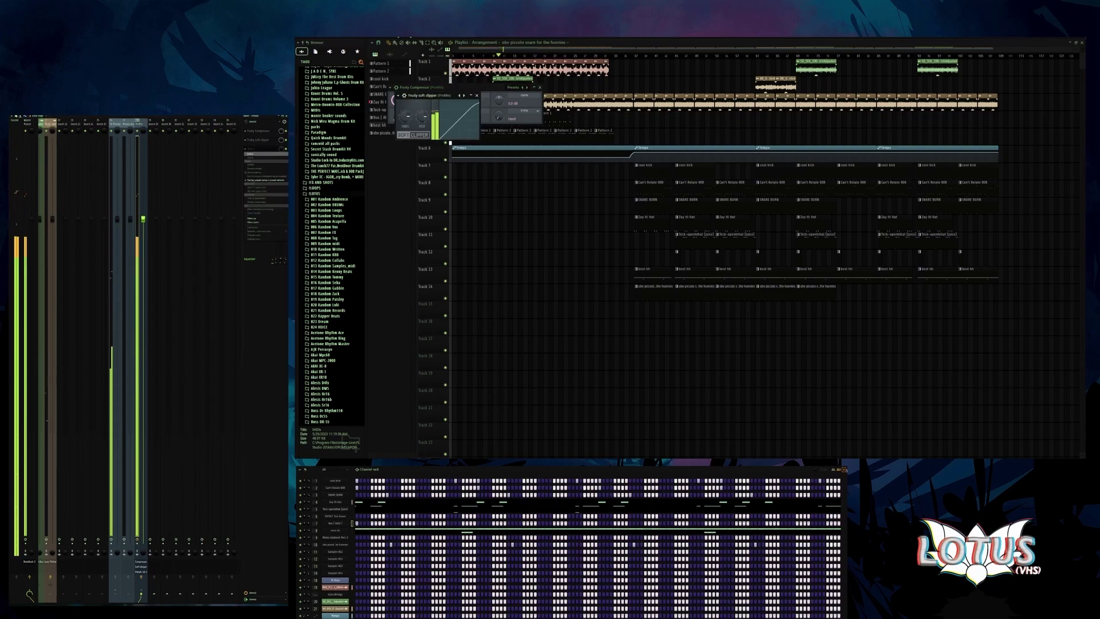
{"action": "left_click", "coordinate": [255, 172]}
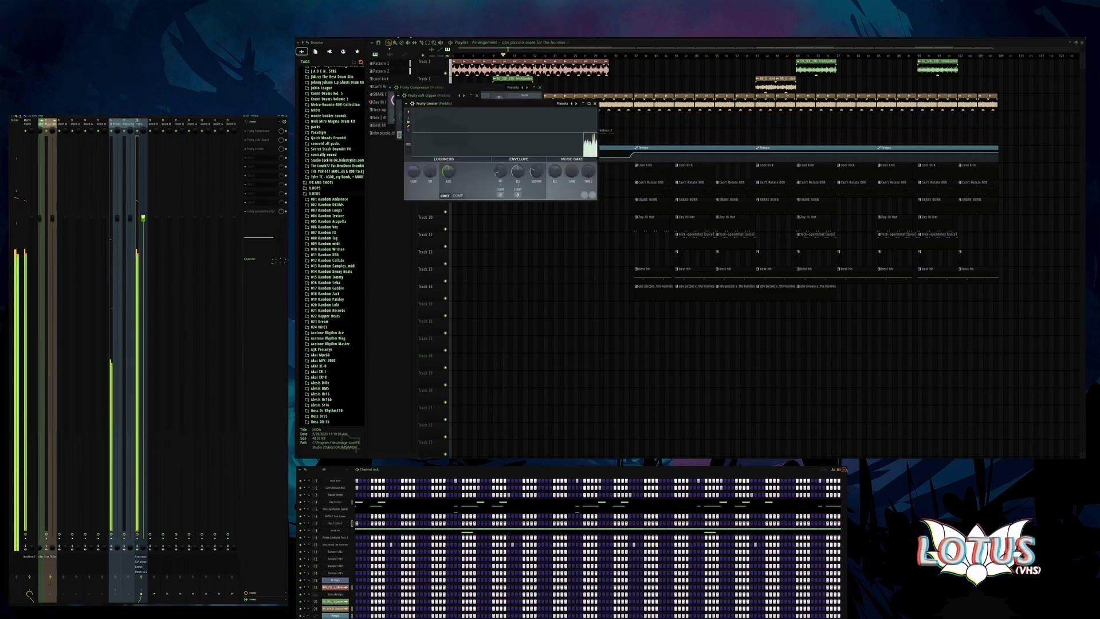
- Apply the Complete Mix preset to Fruity Compressor and adjust the saturation of Fruity Limiter
{"action": "left_click", "coordinate": [258, 131]}
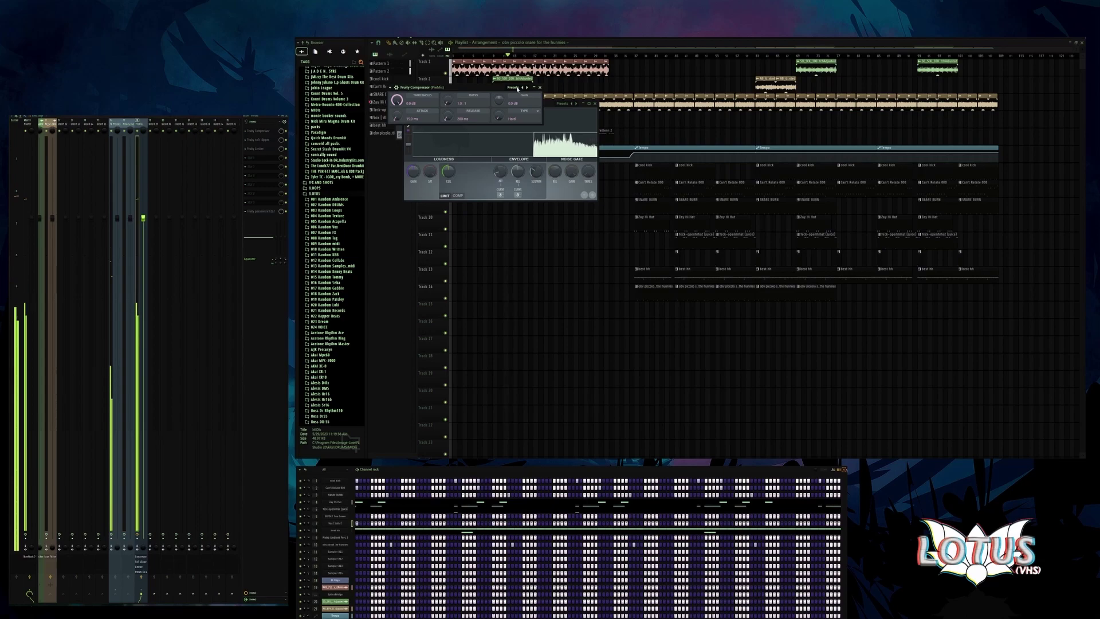
{"action": "left_click", "coordinate": [413, 135]}
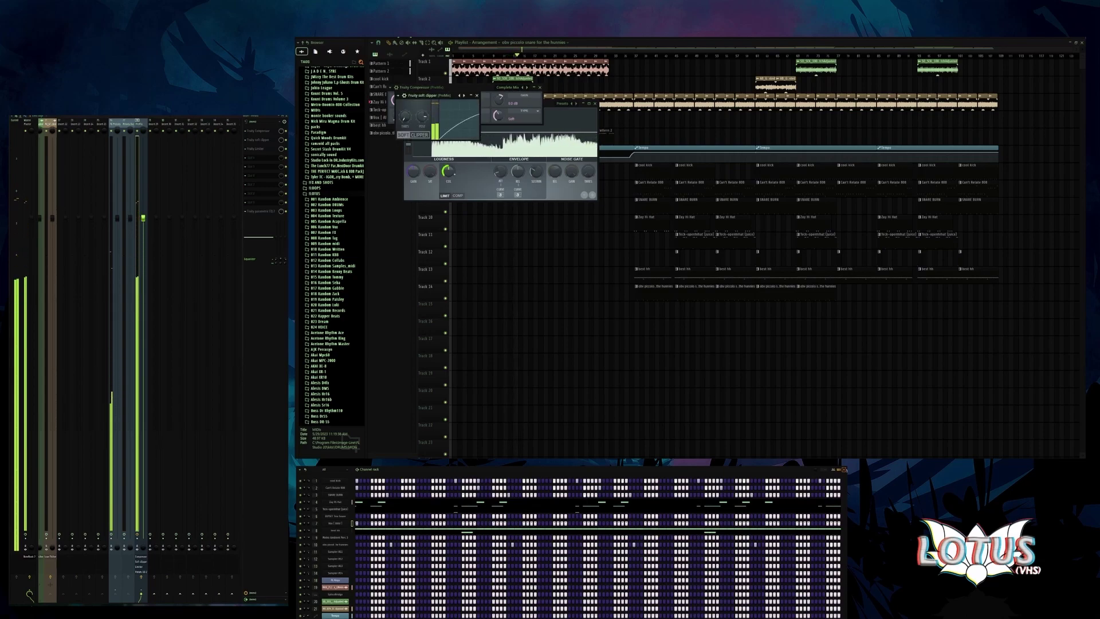
{"action": "left_click_drag", "start_coordinate": [430, 171], "coordinate": [430, 164]}
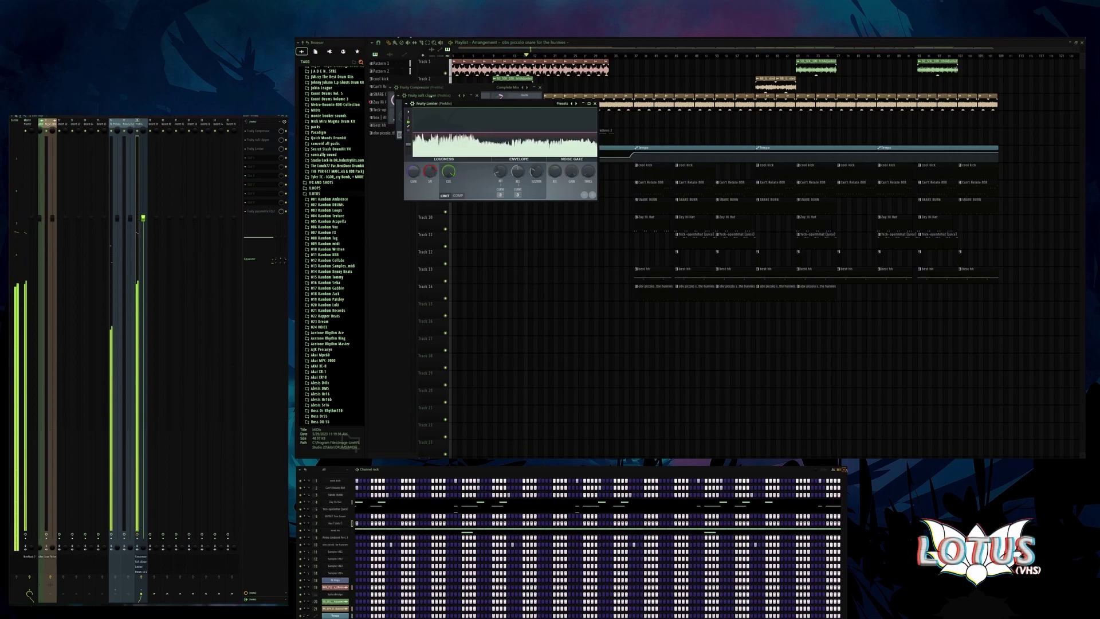
- Close the three effect windows and lower the volume fader of the first highlighted bus track
{"action": "left_click", "coordinate": [436, 95]}
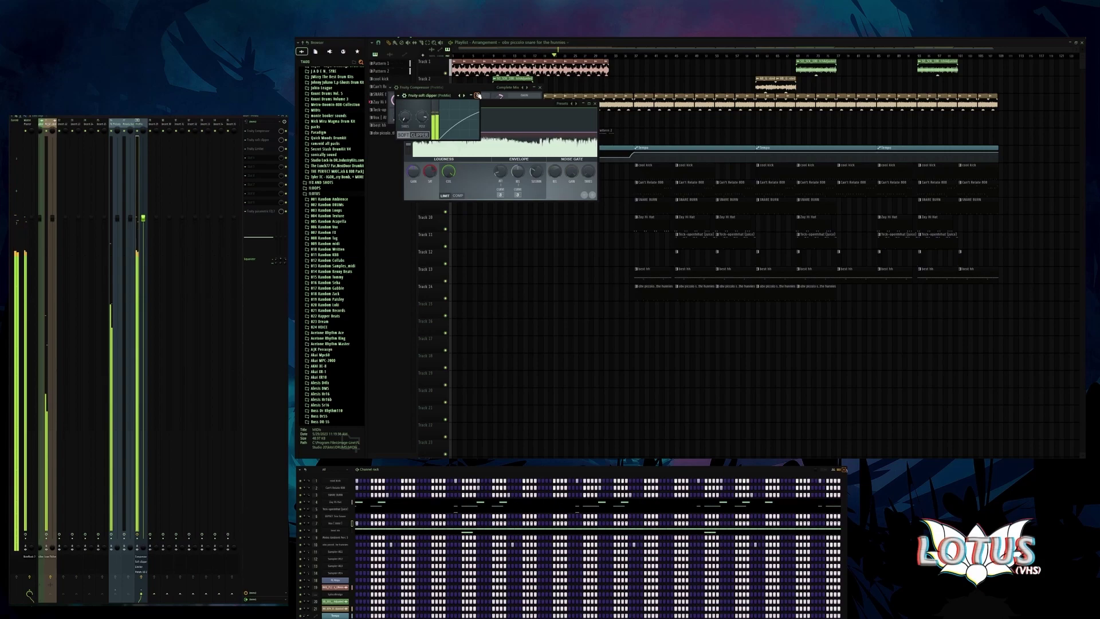
{"action": "left_click", "coordinate": [595, 103]}
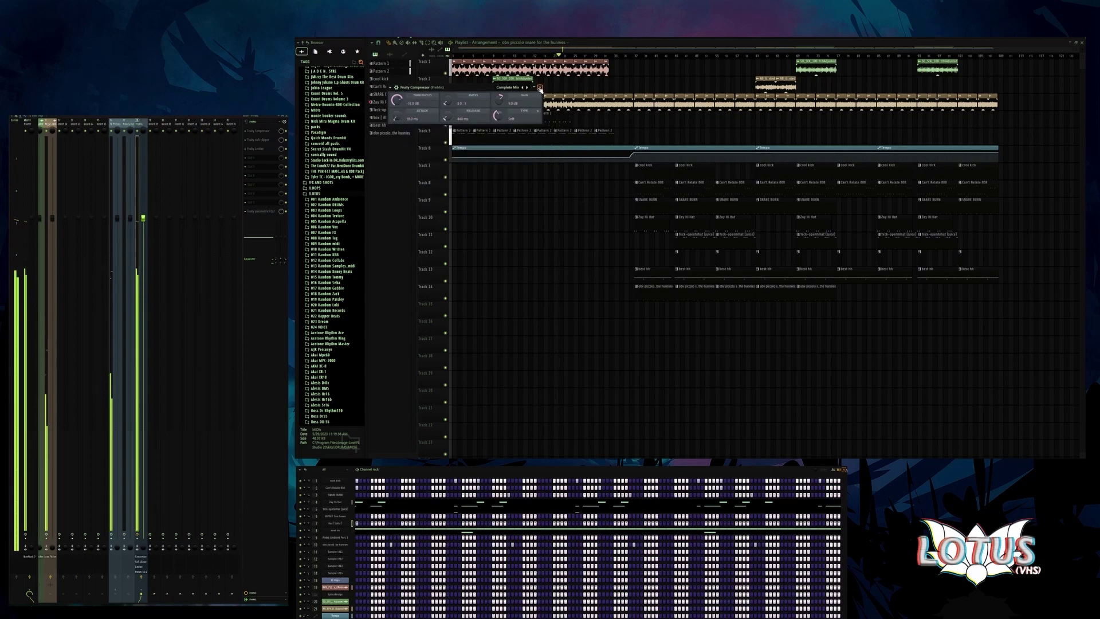
{"action": "left_click", "coordinate": [539, 87]}
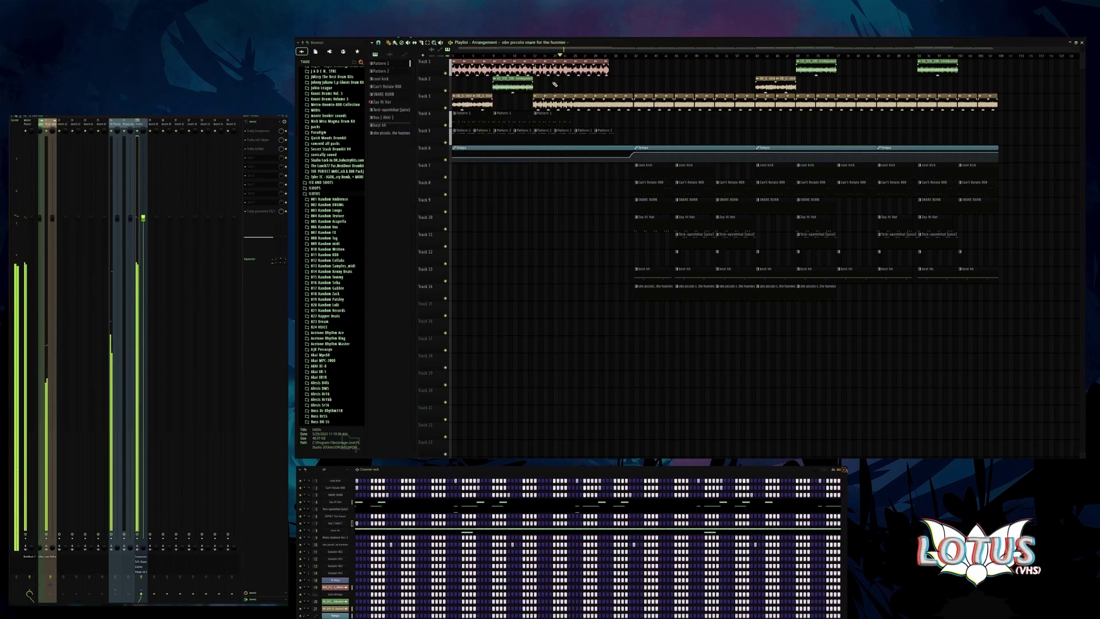
{"action": "left_click", "coordinate": [117, 232]}
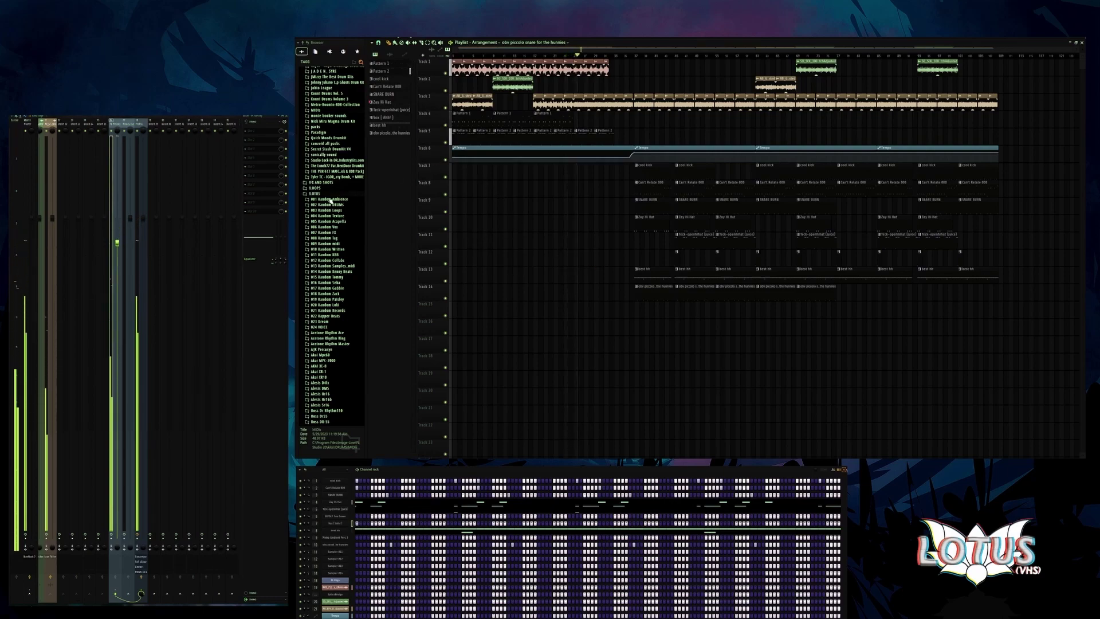
- Place the lotus tag sample from the Random Tag folder on Track 7 near the start of the intro
{"action": "left_click", "coordinate": [339, 240]}
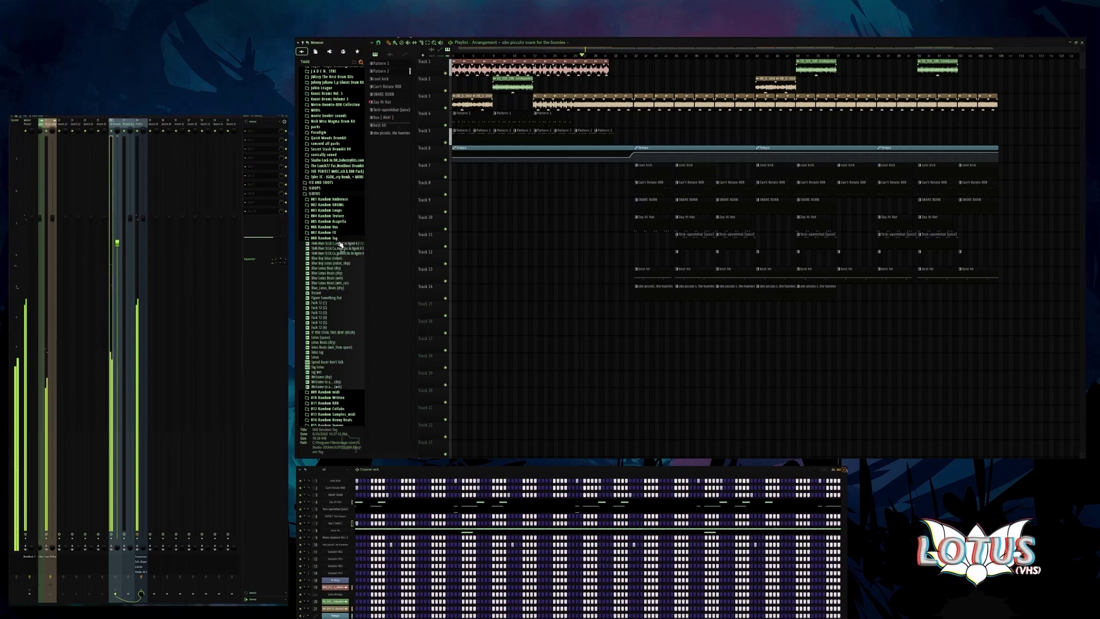
{"action": "left_click_drag", "start_coordinate": [332, 351], "coordinate": [487, 173]}
{"action": "scroll", "coordinate": [515, 179], "scroll_direction": "up", "scroll_amount": 3}
{"action": "scroll", "coordinate": [576, 182], "scroll_direction": "up", "scroll_amount": 2}
{"action": "scroll", "coordinate": [531, 180], "scroll_direction": "up", "scroll_amount": 2}
{"action": "scroll", "coordinate": [554, 173], "scroll_direction": "up", "scroll_amount": 1}
{"action": "scroll", "coordinate": [469, 209], "scroll_direction": "down", "scroll_amount": 5}
{"action": "scroll", "coordinate": [496, 213], "scroll_direction": "up", "scroll_amount": 2}
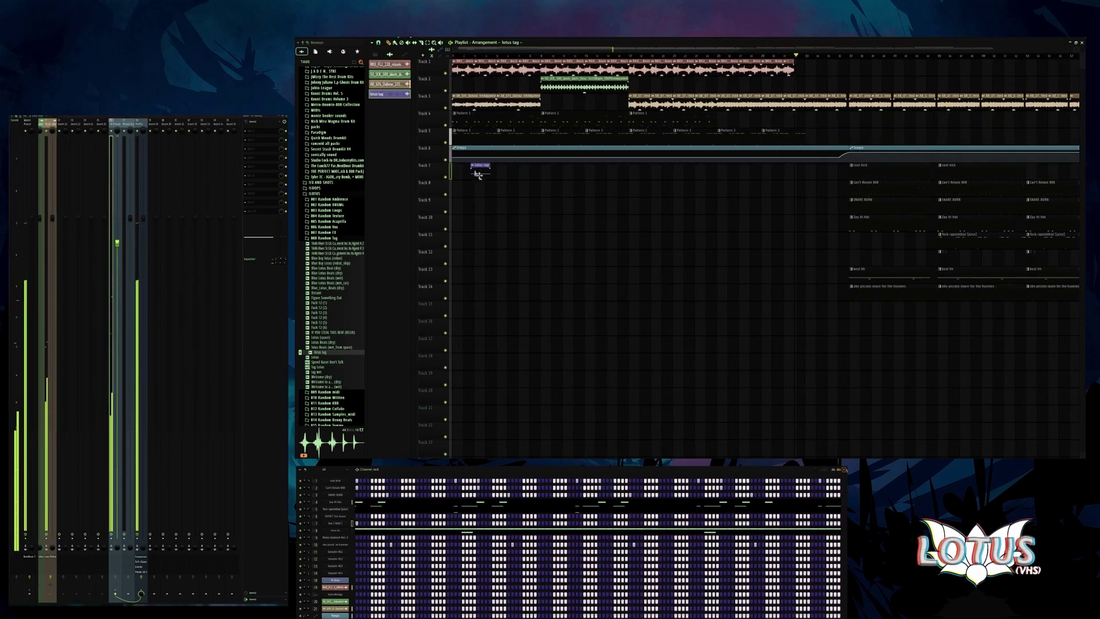
{"action": "scroll", "coordinate": [600, 217], "scroll_direction": "up", "scroll_amount": 3}
{"action": "scroll", "coordinate": [523, 176], "scroll_direction": "up", "scroll_amount": 2}
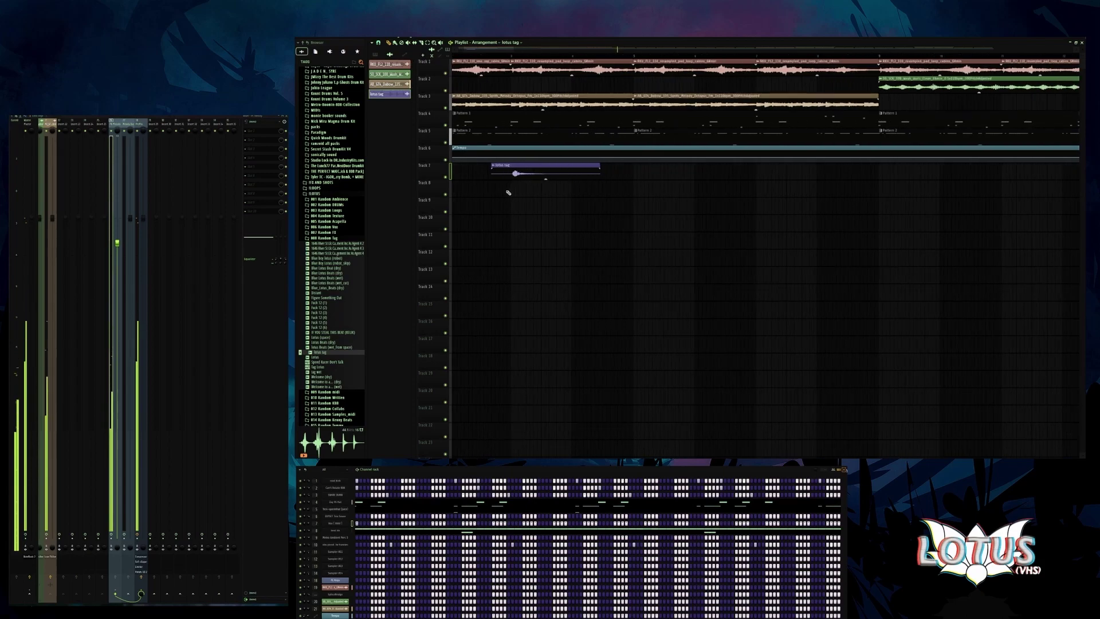
- Route the lotus tag audio clip to its own mixer track and close its channel settings
{"action": "double_click", "coordinate": [518, 173]}
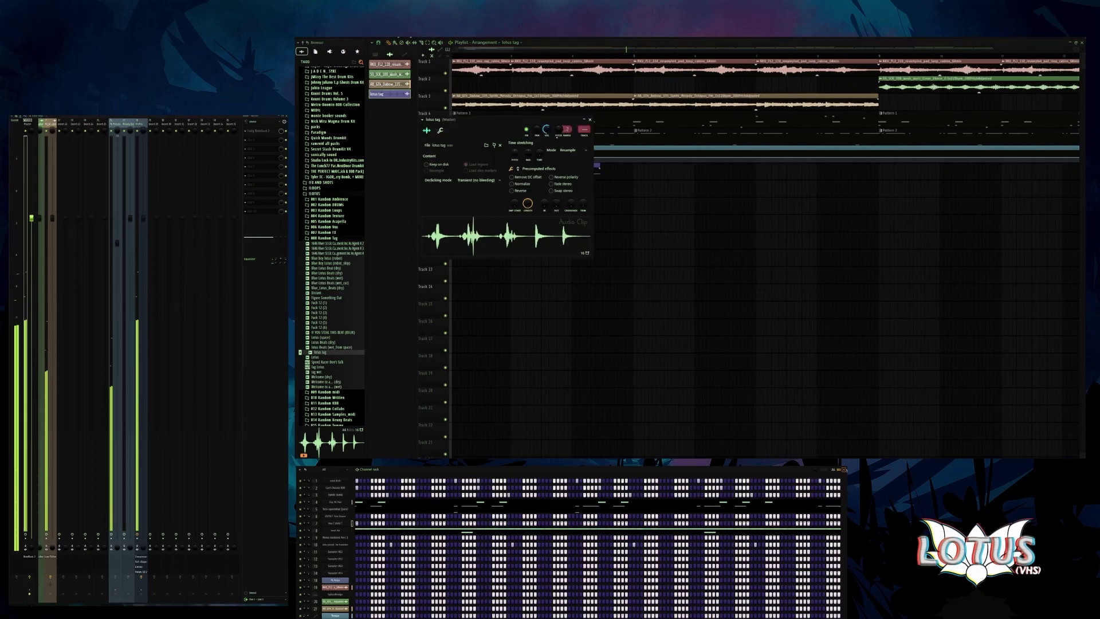
{"action": "key", "text": "ctrl+l"}
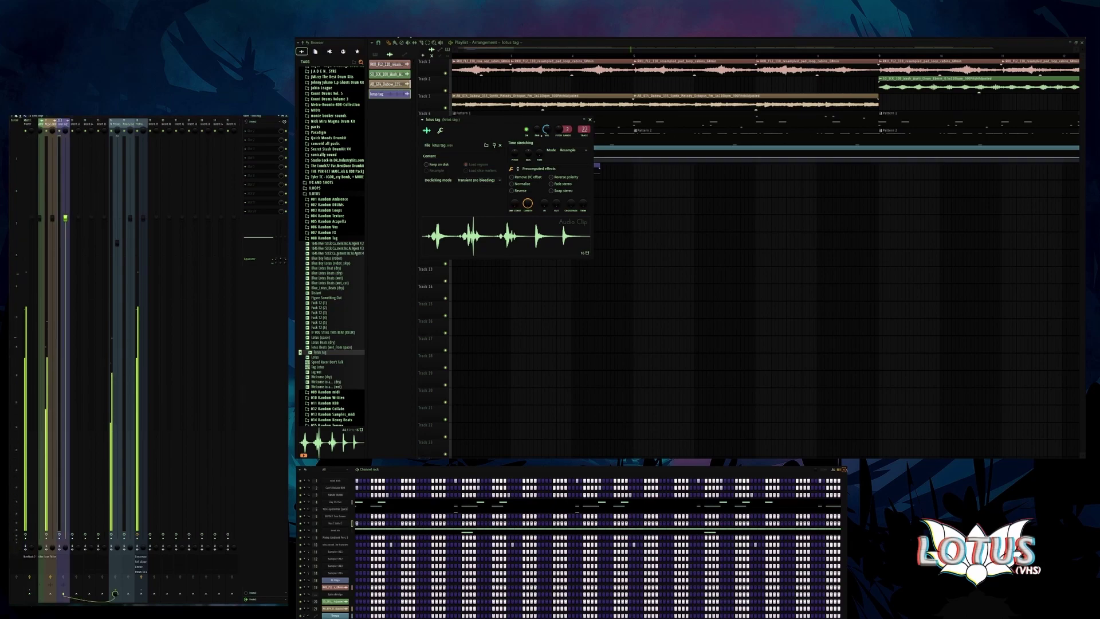
{"action": "left_click", "coordinate": [723, 245]}
- Play the arrangement and examine the drum sections and the lotus tag's placement in the intro
{"action": "scroll", "coordinate": [723, 244], "scroll_direction": "down", "scroll_amount": 4}
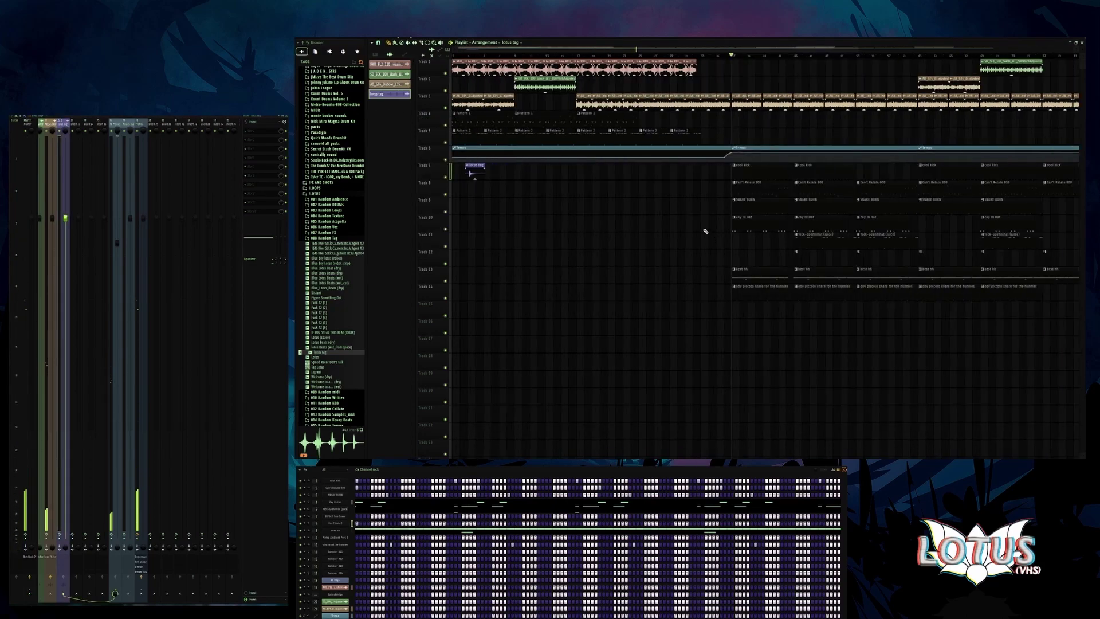
{"action": "scroll", "coordinate": [693, 223], "scroll_direction": "down", "scroll_amount": 2}
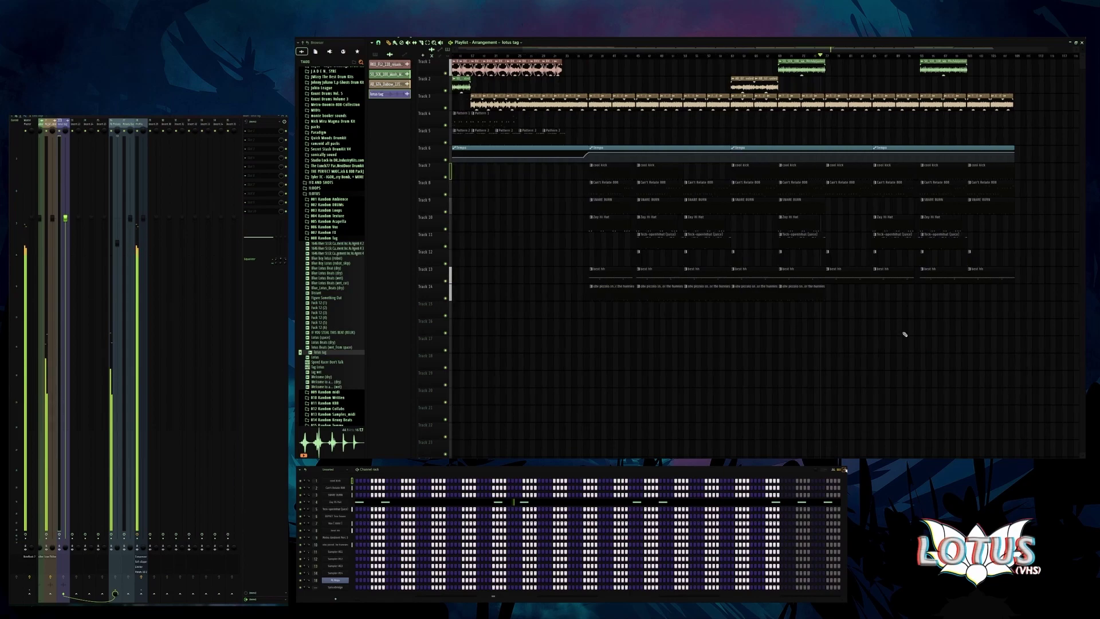
{"action": "scroll", "coordinate": [657, 97], "scroll_direction": "up", "scroll_amount": 3}
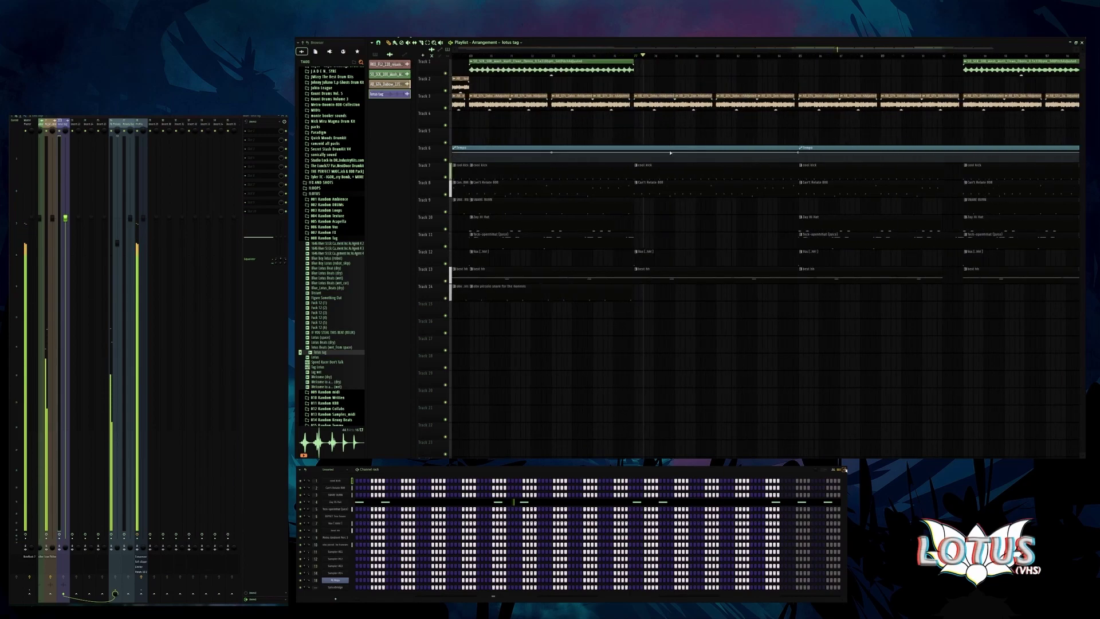
{"action": "scroll", "coordinate": [672, 156], "scroll_direction": "down", "scroll_amount": 3}
{"action": "scroll", "coordinate": [825, 118], "scroll_direction": "up", "scroll_amount": 4}
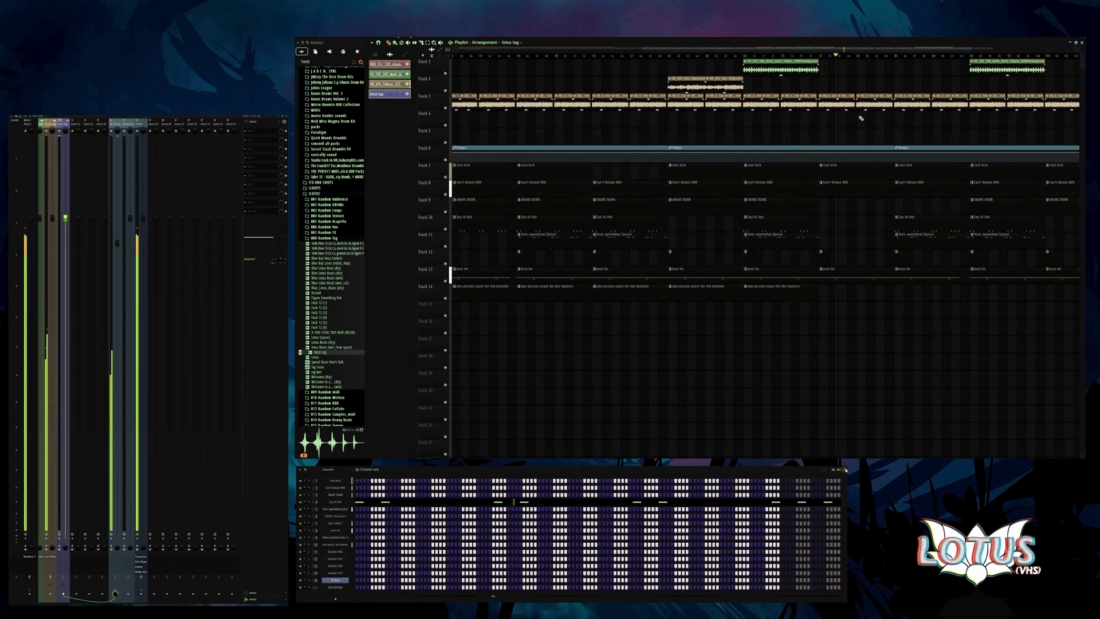
{"action": "scroll", "coordinate": [862, 118], "scroll_direction": "down", "scroll_amount": 4}
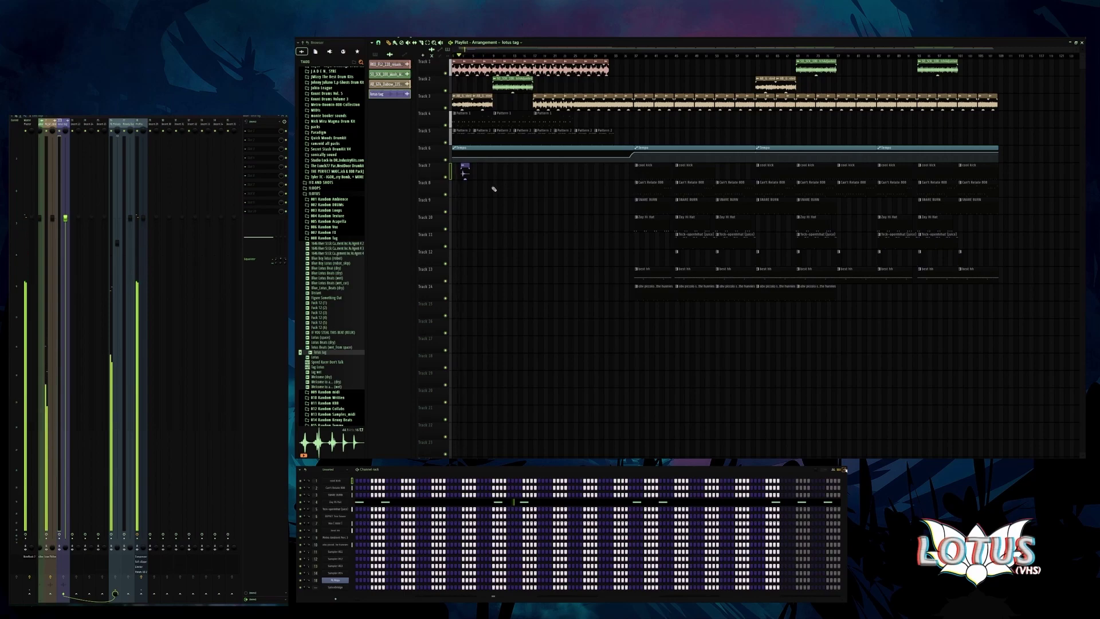
{"action": "scroll", "coordinate": [492, 184], "scroll_direction": "up", "scroll_amount": 2}
{"action": "scroll", "coordinate": [463, 175], "scroll_direction": "up", "scroll_amount": 4}
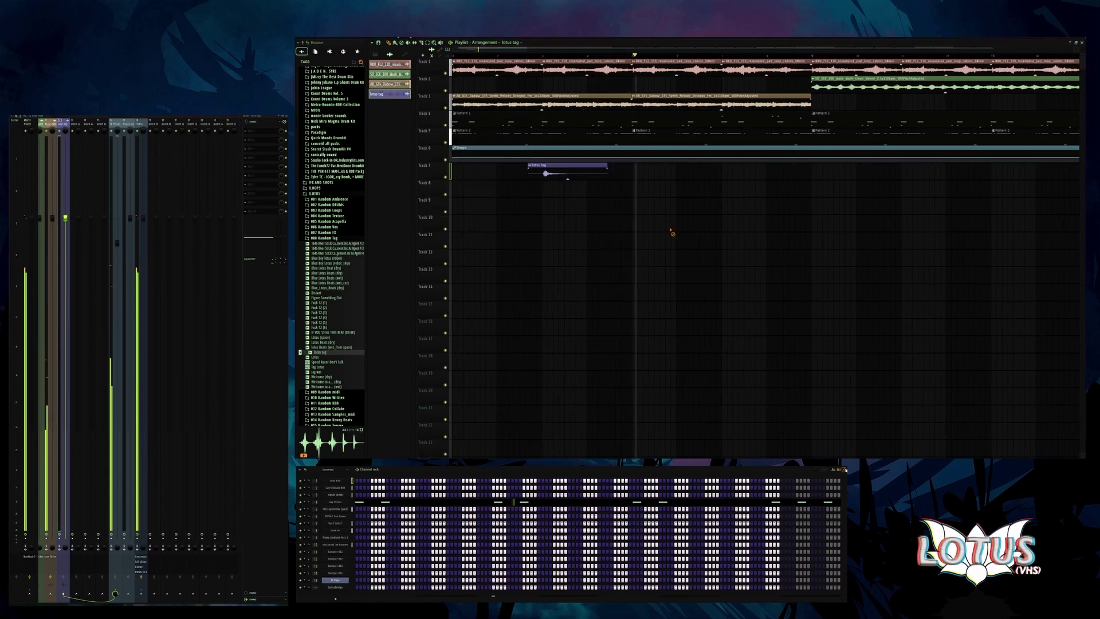
{"action": "scroll", "coordinate": [644, 223], "scroll_direction": "down", "scroll_amount": 6}
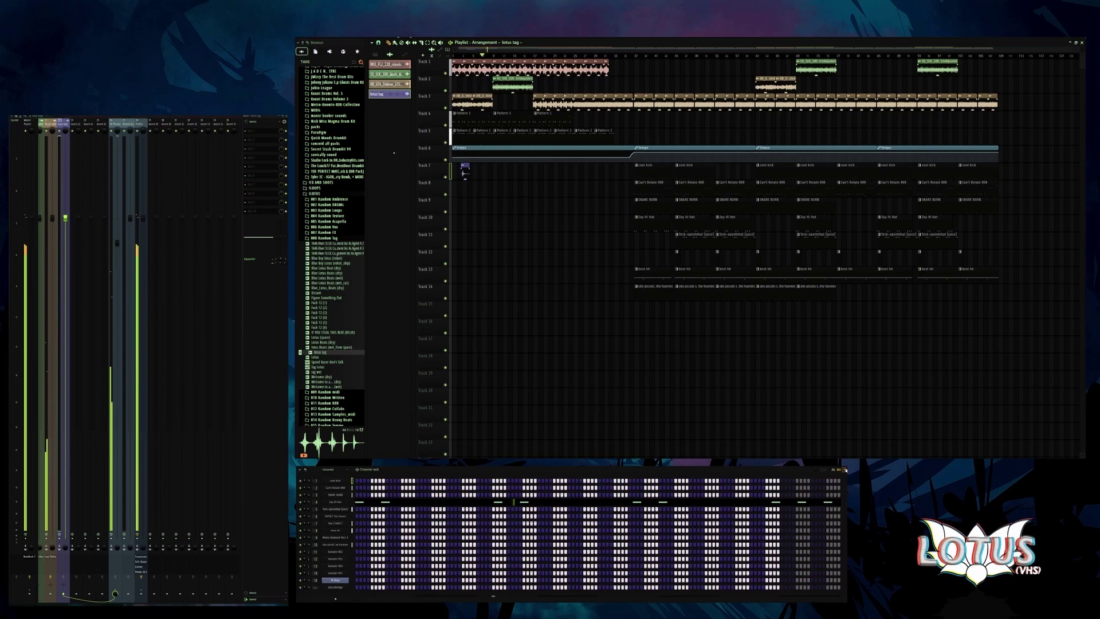
{"action": "scroll", "coordinate": [427, 149], "scroll_direction": "up", "scroll_amount": 8}
{"action": "scroll", "coordinate": [427, 149], "scroll_direction": "up", "scroll_amount": 2}
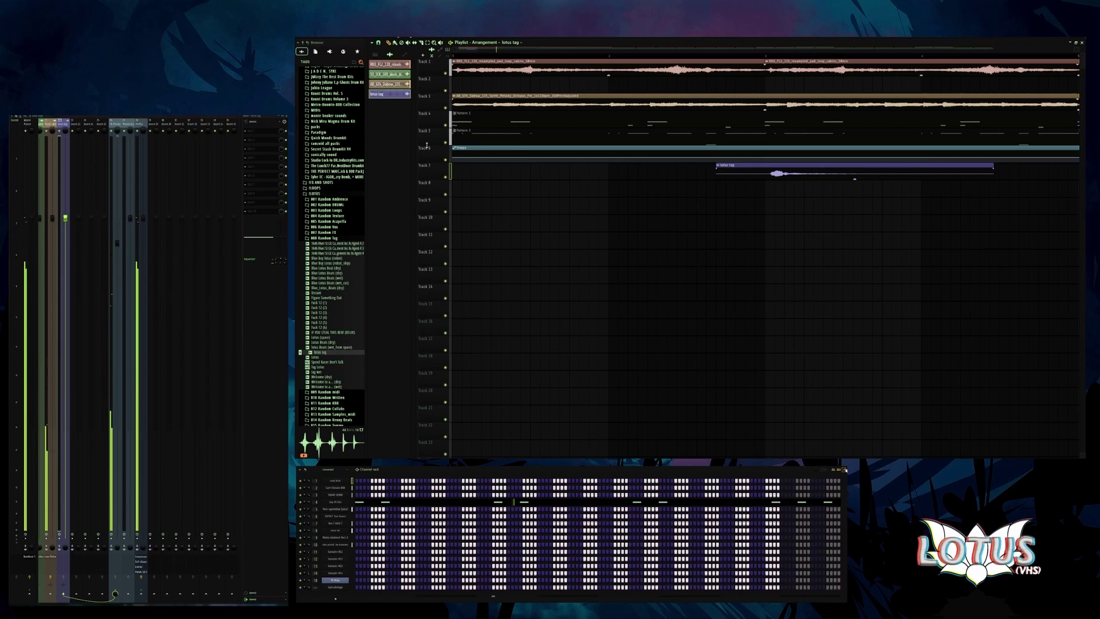
{"action": "scroll", "coordinate": [428, 134], "scroll_direction": "down", "scroll_amount": 10}
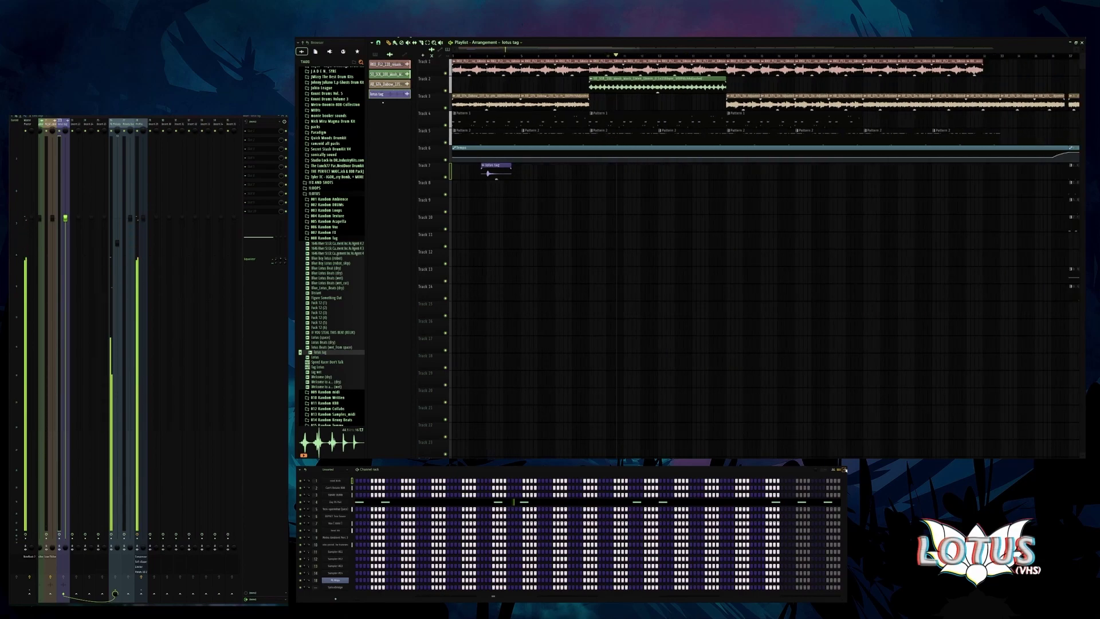
- Split Pattern 2 into separate patterns by channel and clear its clips from Track 5
{"action": "left_click", "coordinate": [375, 54]}
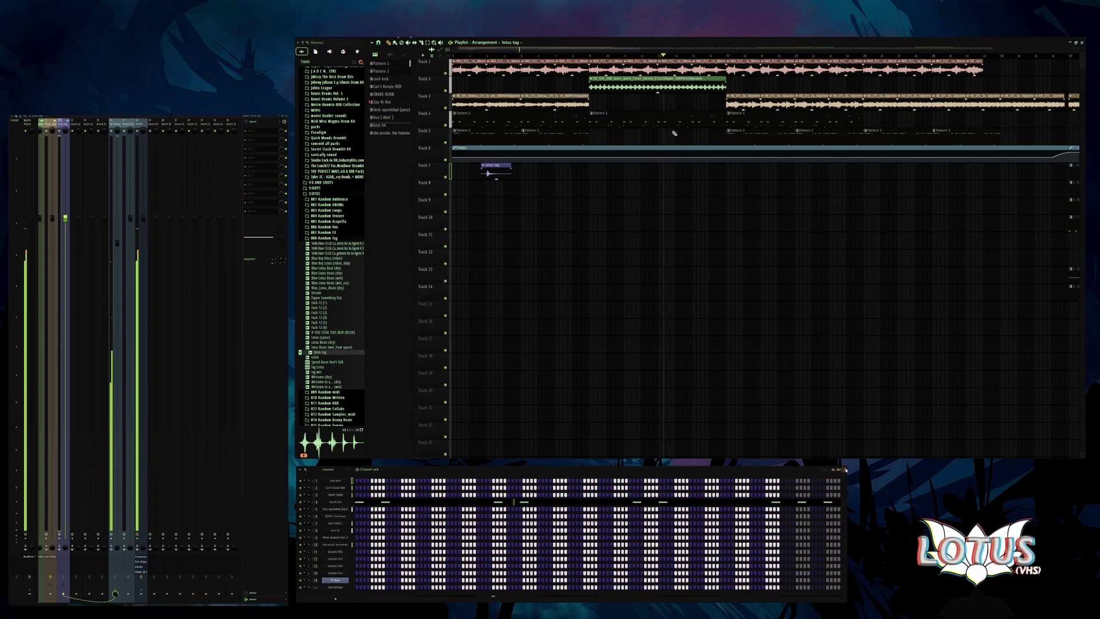
{"action": "left_click", "coordinate": [383, 64]}
{"action": "left_click", "coordinate": [382, 71]}
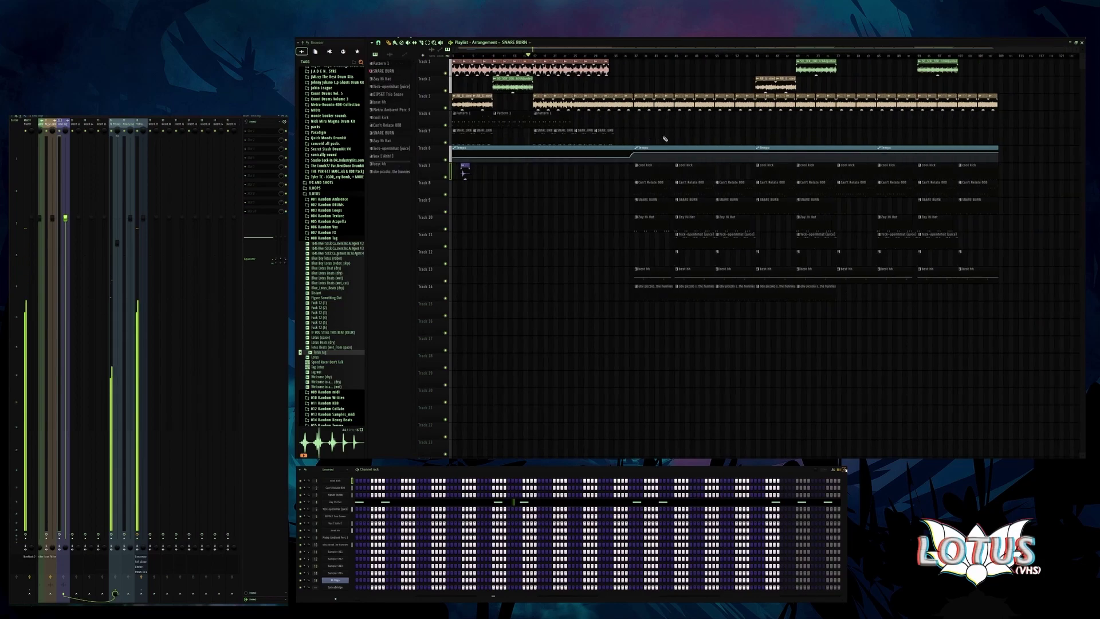
{"action": "left_click", "coordinate": [447, 139]}
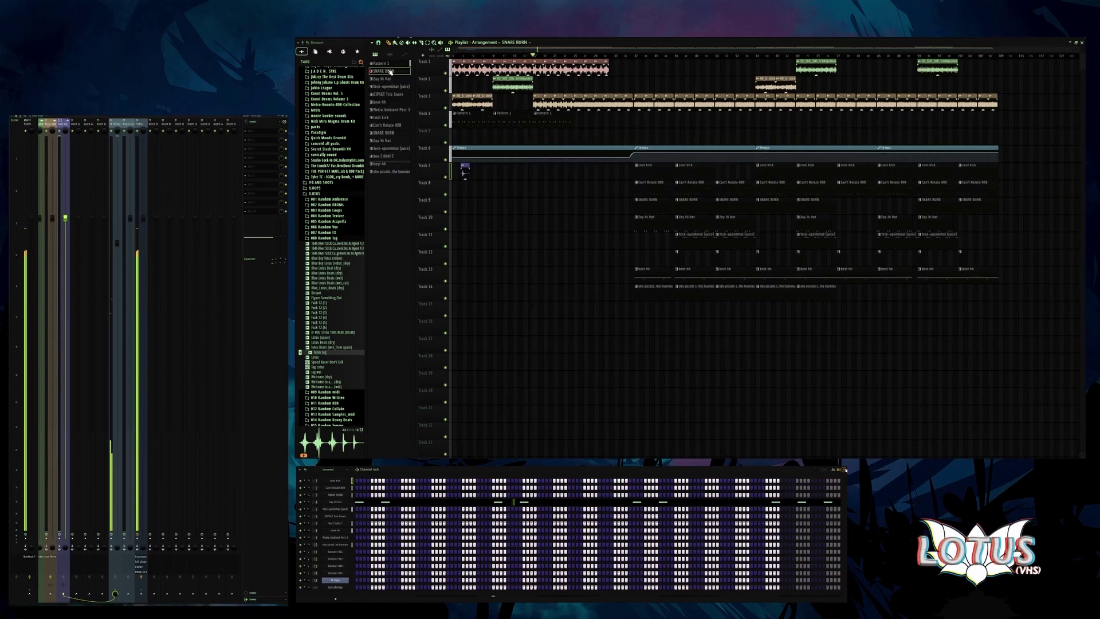
- Place the split pattern clips on Tracks 8–13 at the start and duplicate them into eight consecutive repeats
{"action": "left_click", "coordinate": [400, 110], "text": "shift"}
{"action": "mouse_move", "coordinate": [400, 110]}
{"action": "left_mouse_down"}
{"action": "mouse_move", "coordinate": [457, 167]}
{"action": "mouse_move", "coordinate": [460, 187]}
{"action": "left_mouse_up"}
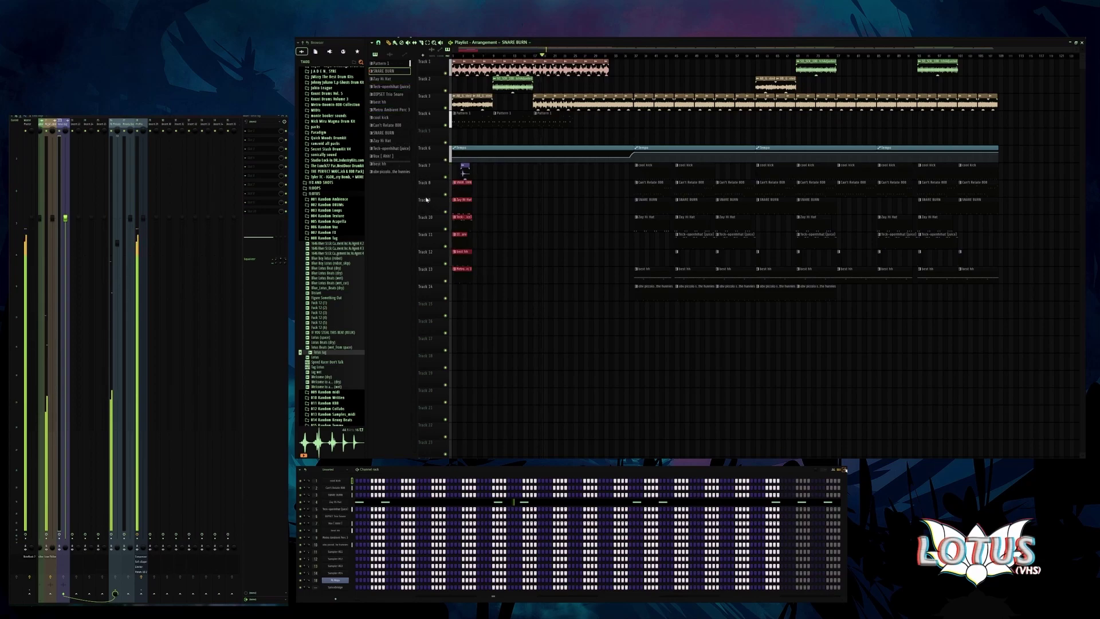
{"action": "scroll", "coordinate": [494, 208], "scroll_direction": "up", "scroll_amount": 3}
{"action": "key", "text": "ctrl+b"}
{"action": "key", "text": "ctrl+b"}
{"action": "key", "text": "ctrl+b"}
{"action": "key", "text": "ctrl+b"}
{"action": "key", "text": "ctrl+b"}
{"action": "key", "text": "ctrl+b"}
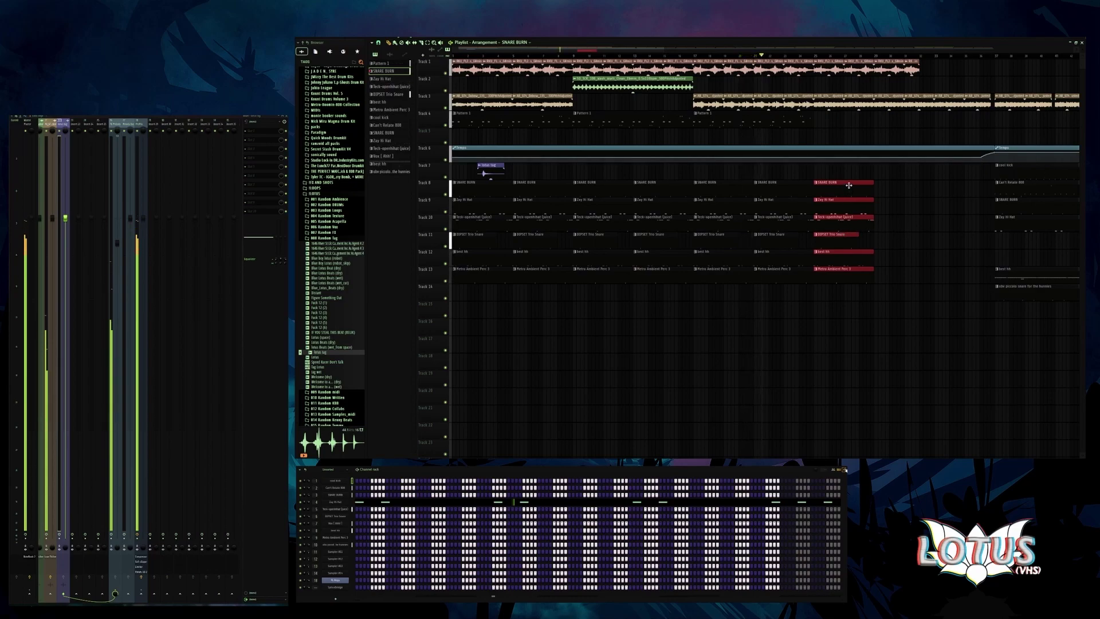
{"action": "key", "text": "ctrl+b"}
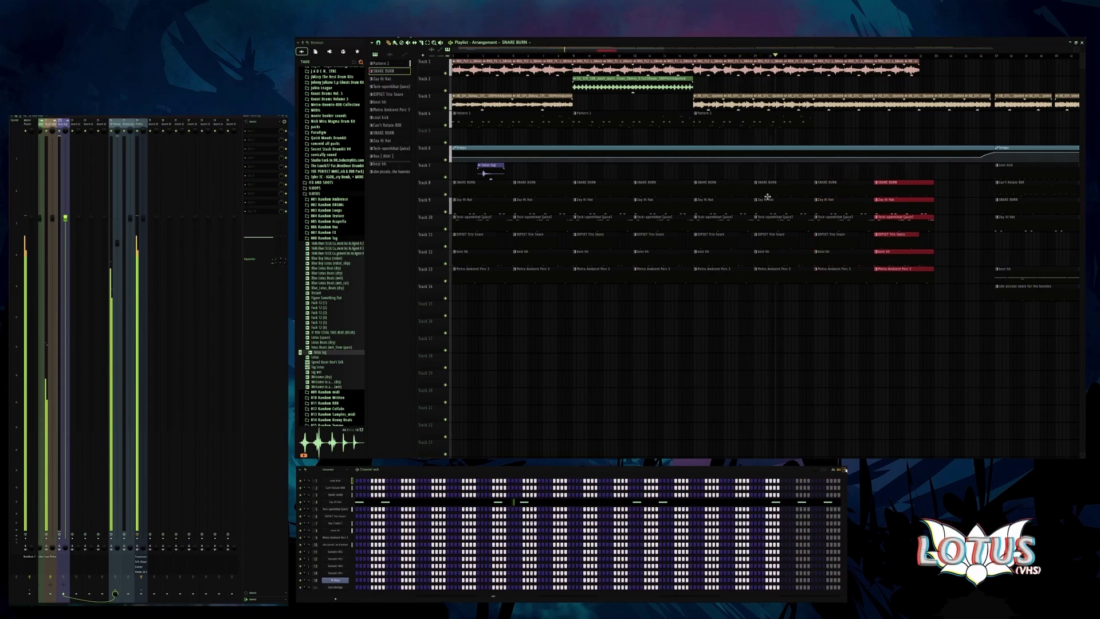
- Delete the third and fourth repeats of the clips on Tracks 10–13, keeping the snare and hi-hat on Tracks 8 and 9
{"action": "left_click", "coordinate": [596, 201]}
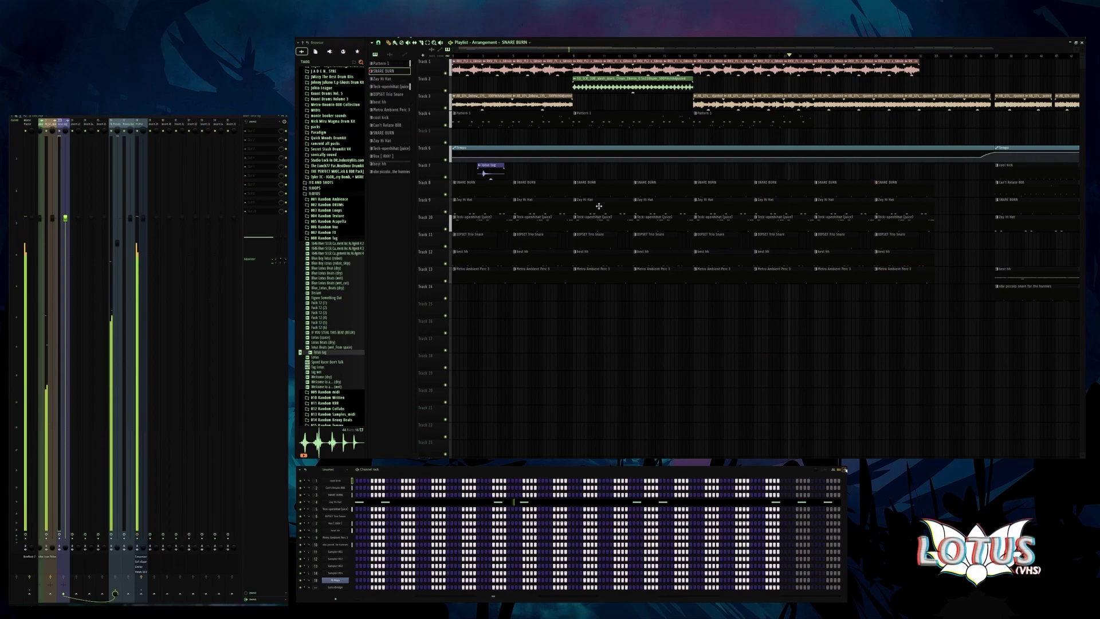
{"action": "right_click", "coordinate": [590, 217]}
{"action": "right_click", "coordinate": [590, 234]}
{"action": "right_click", "coordinate": [590, 251]}
{"action": "right_click", "coordinate": [590, 269]}
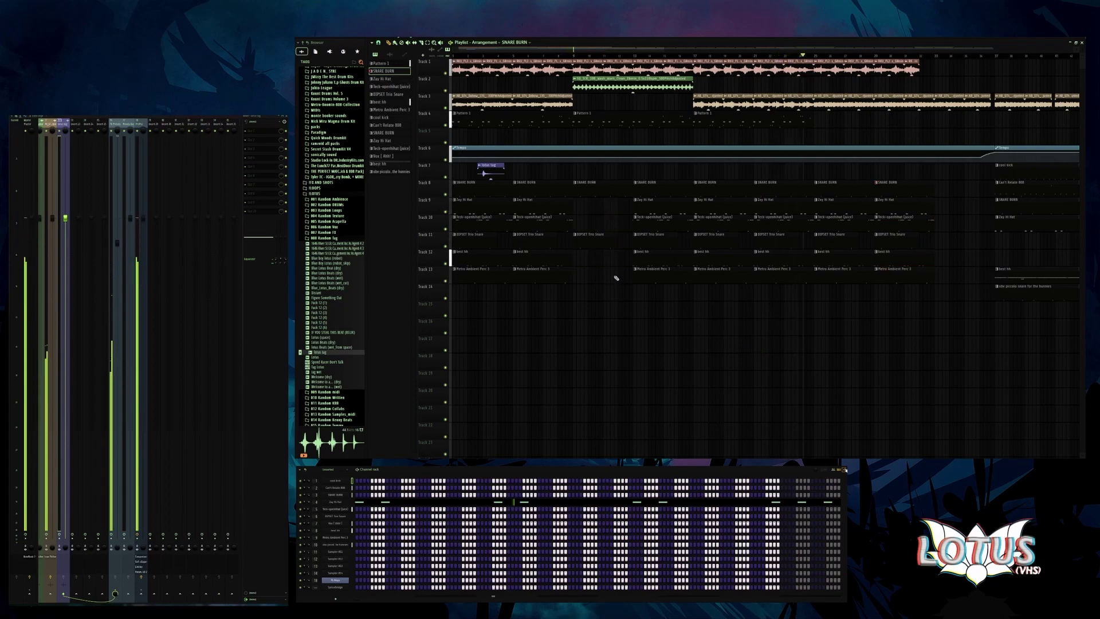
{"action": "right_click", "coordinate": [653, 217]}
{"action": "right_click", "coordinate": [653, 235]}
{"action": "right_click", "coordinate": [653, 252]}
{"action": "right_click", "coordinate": [653, 269]}
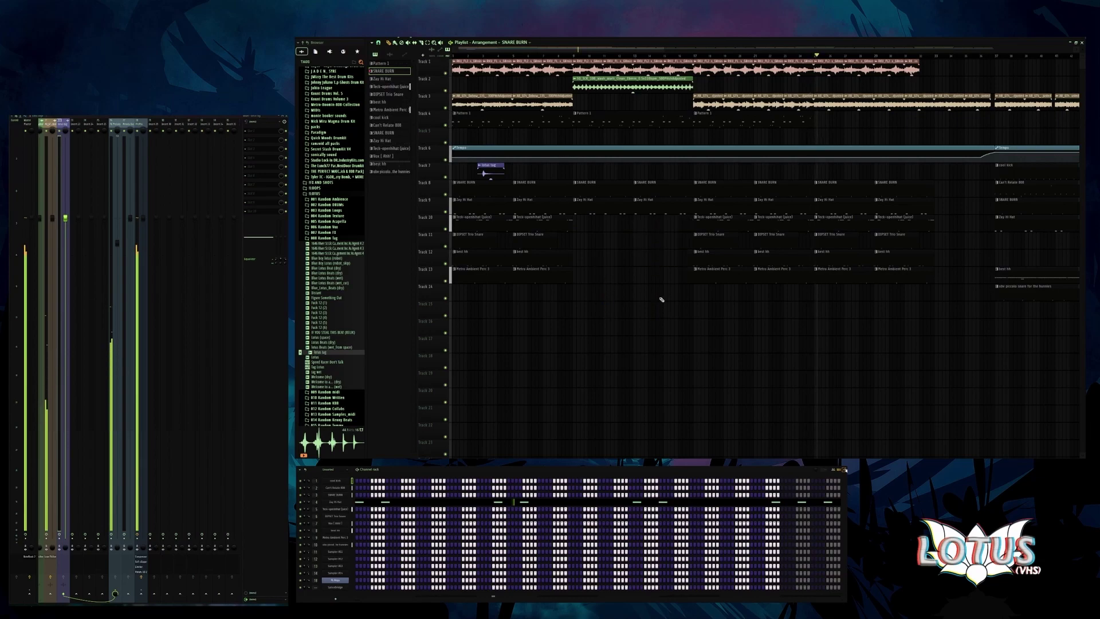
{"action": "right_click", "coordinate": [720, 225]}
{"action": "right_click", "coordinate": [720, 237]}
{"action": "right_click", "coordinate": [720, 254]}
{"action": "right_click", "coordinate": [720, 271]}
{"action": "key", "text": "ctrl+z"}
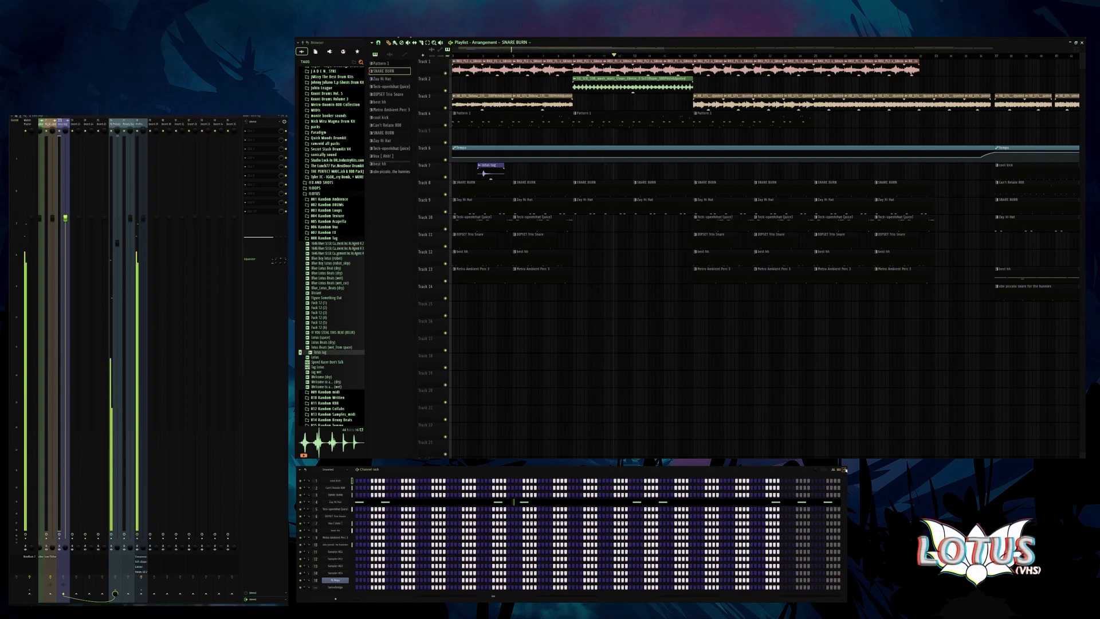
- Delete the clips on Tracks 11 and 13 from the fifth to eighth repeats, and the fifth repeat's open-hat clip on Track 10
{"action": "right_click", "coordinate": [720, 269]}
{"action": "right_click", "coordinate": [714, 222]}
{"action": "key", "text": "ctrl+z"}
{"action": "right_click", "coordinate": [727, 271]}
{"action": "right_click", "coordinate": [711, 235]}
{"action": "right_click", "coordinate": [771, 269]}
{"action": "right_click", "coordinate": [771, 234]}
{"action": "right_click", "coordinate": [828, 269]}
{"action": "right_click", "coordinate": [825, 235]}
{"action": "right_click", "coordinate": [888, 270]}
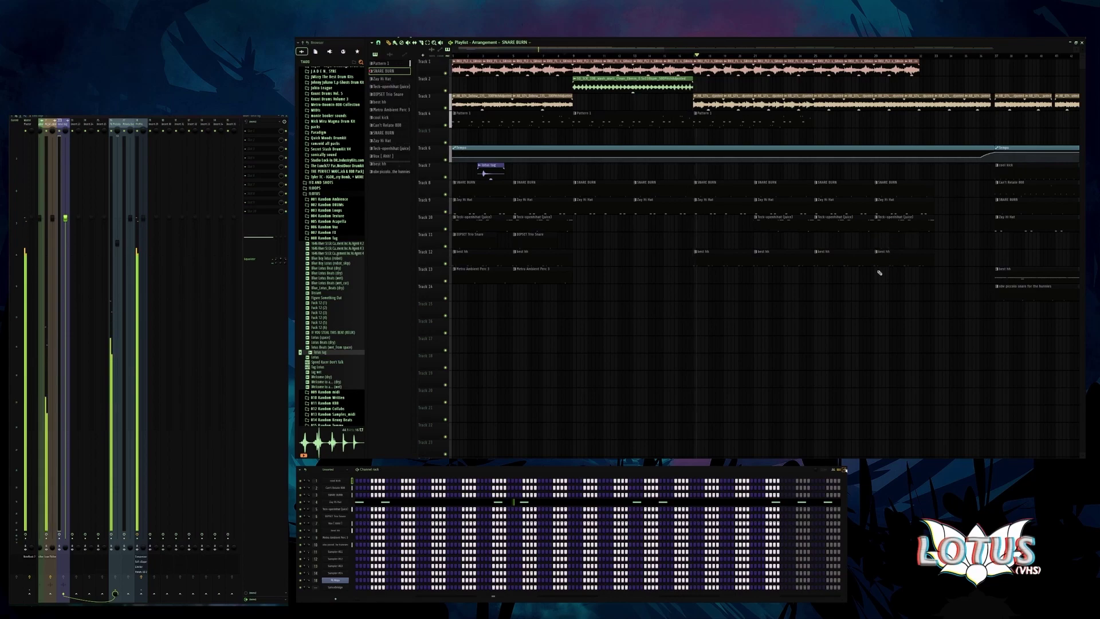
{"action": "scroll", "coordinate": [763, 268], "scroll_direction": "down", "scroll_amount": 3}
{"action": "scroll", "coordinate": [551, 251], "scroll_direction": "up", "scroll_amount": 4}
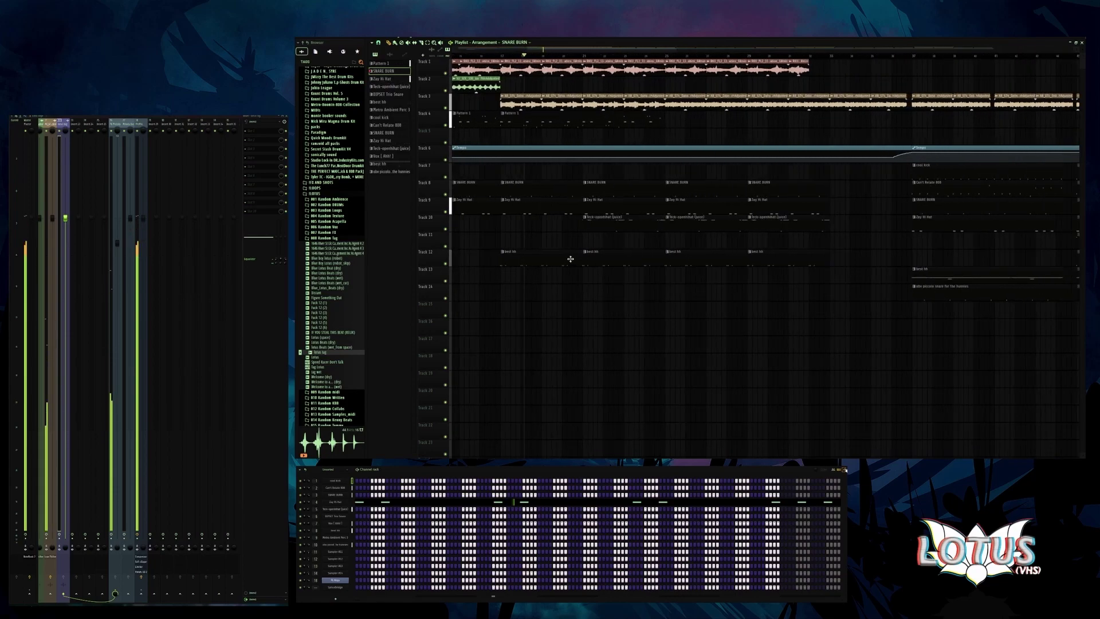
{"action": "scroll", "coordinate": [592, 240], "scroll_direction": "down", "scroll_amount": 4}
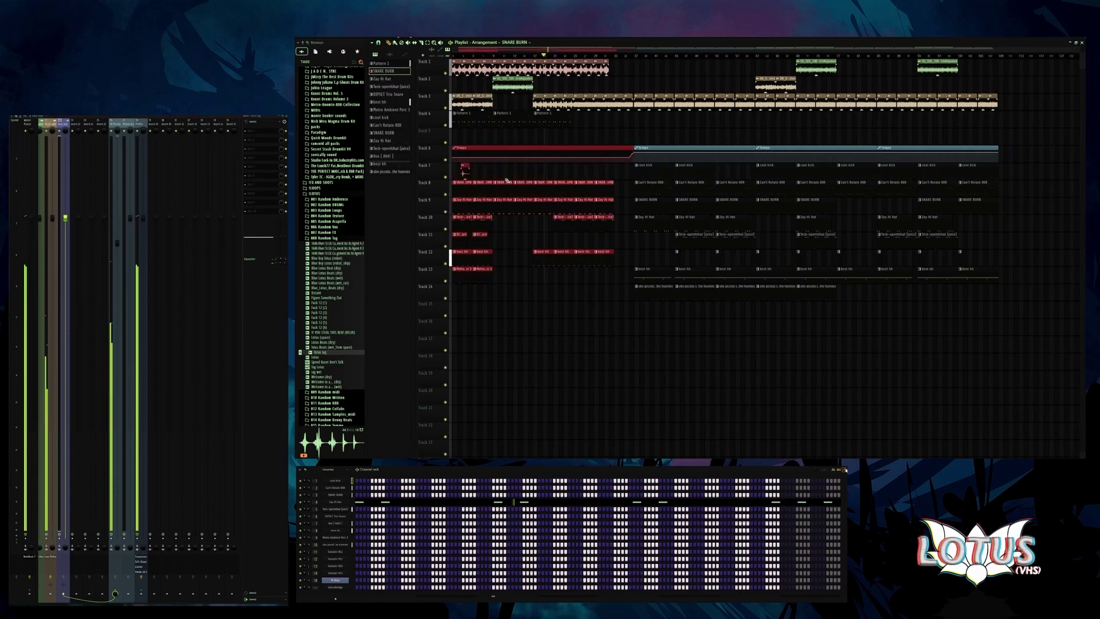
{"action": "scroll", "coordinate": [617, 270], "scroll_direction": "up", "scroll_amount": 4}
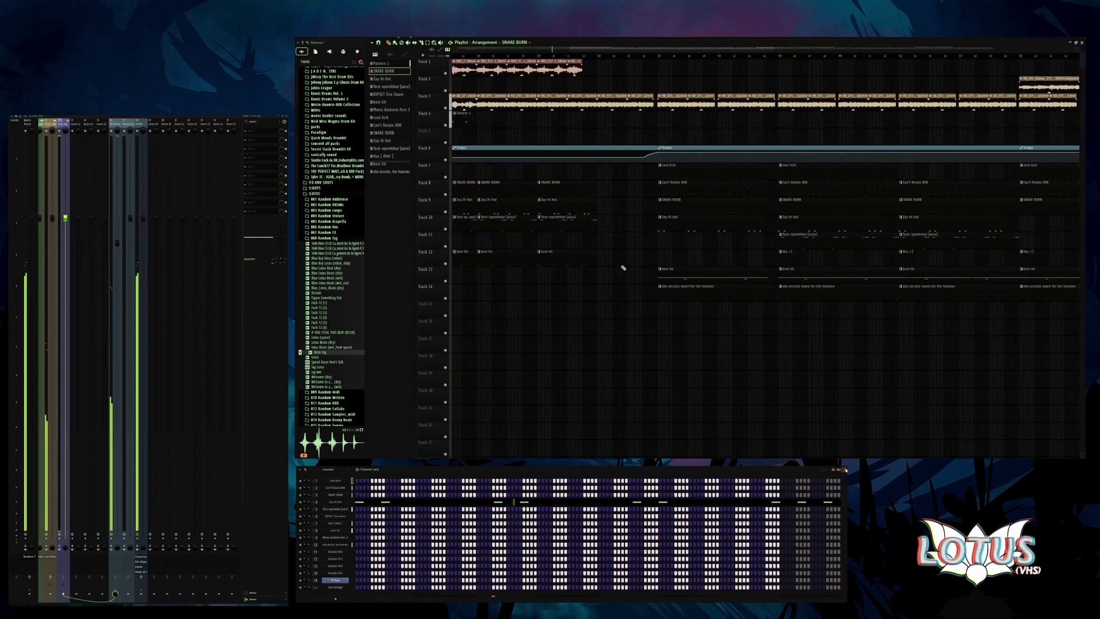
{"action": "left_click_drag", "start_coordinate": [611, 263], "coordinate": [548, 186]}
{"action": "key", "text": "ctrl+b"}
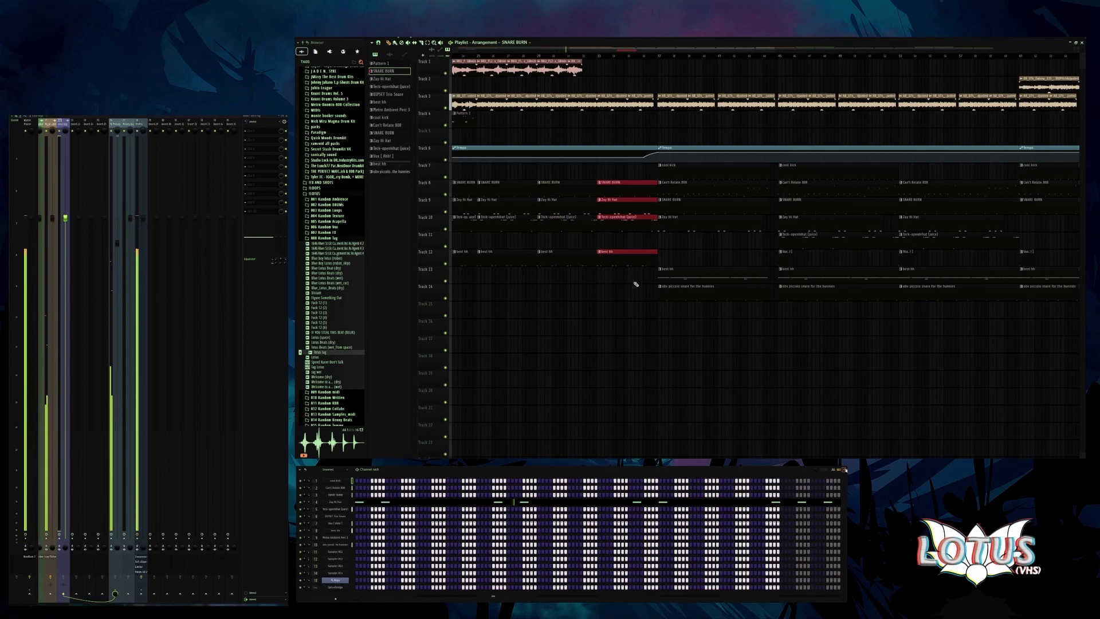
{"action": "left_click", "coordinate": [620, 251]}
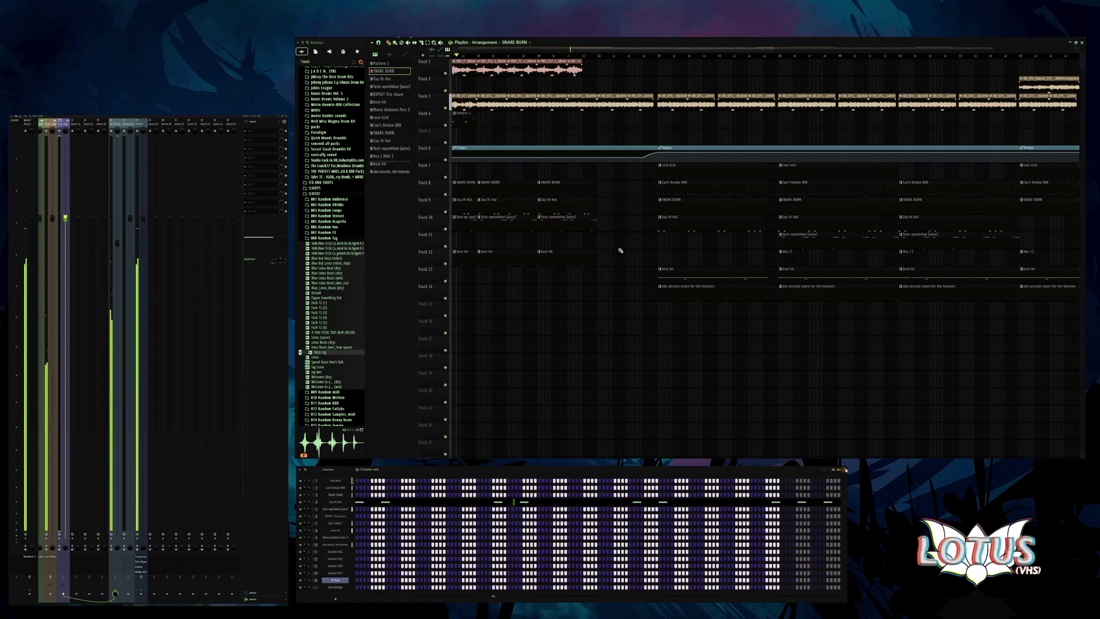
- Extend the hat clips on Tracks 9, 10 and 12 by one more repeat, up to the start of the main section
{"action": "scroll", "coordinate": [620, 253], "scroll_direction": "down", "scroll_amount": 5}
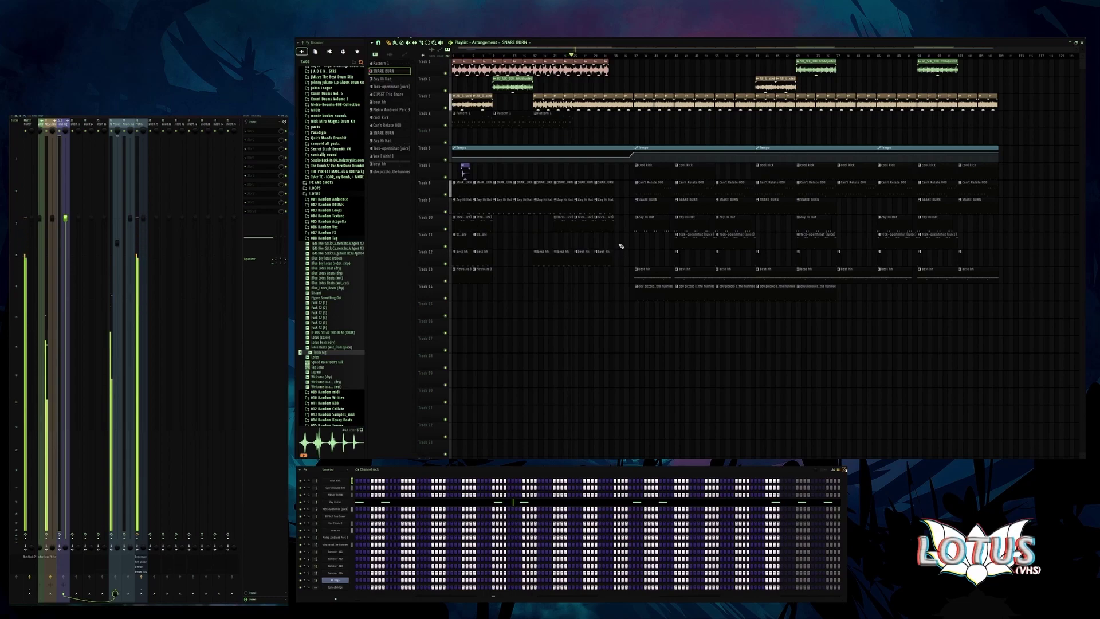
{"action": "scroll", "coordinate": [604, 217], "scroll_direction": "up", "scroll_amount": 5}
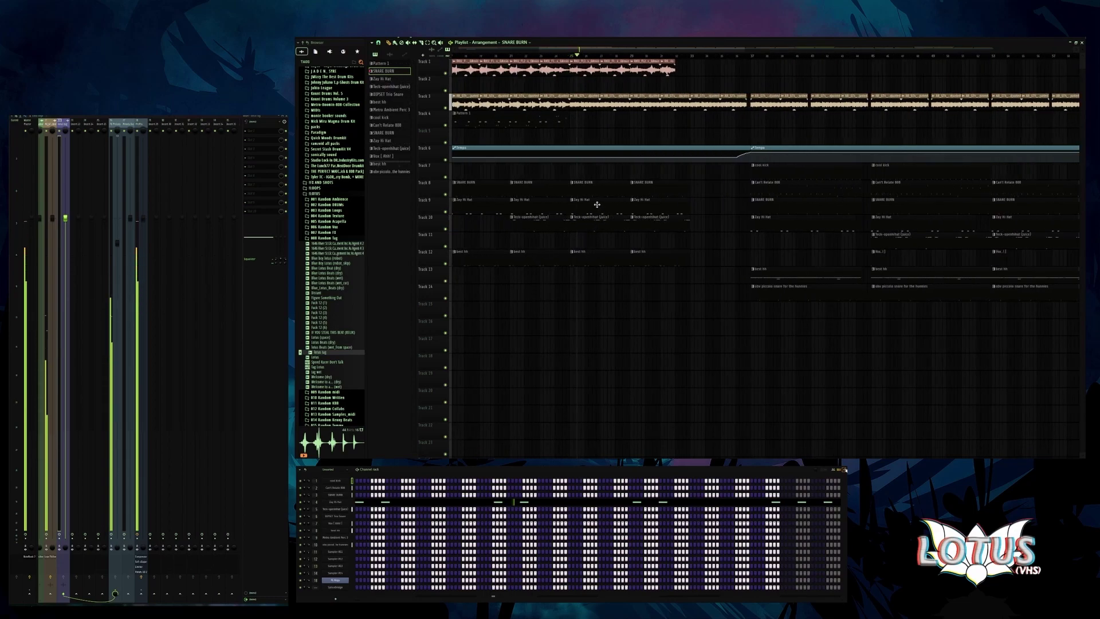
{"action": "scroll", "coordinate": [591, 229], "scroll_direction": "down", "scroll_amount": 5}
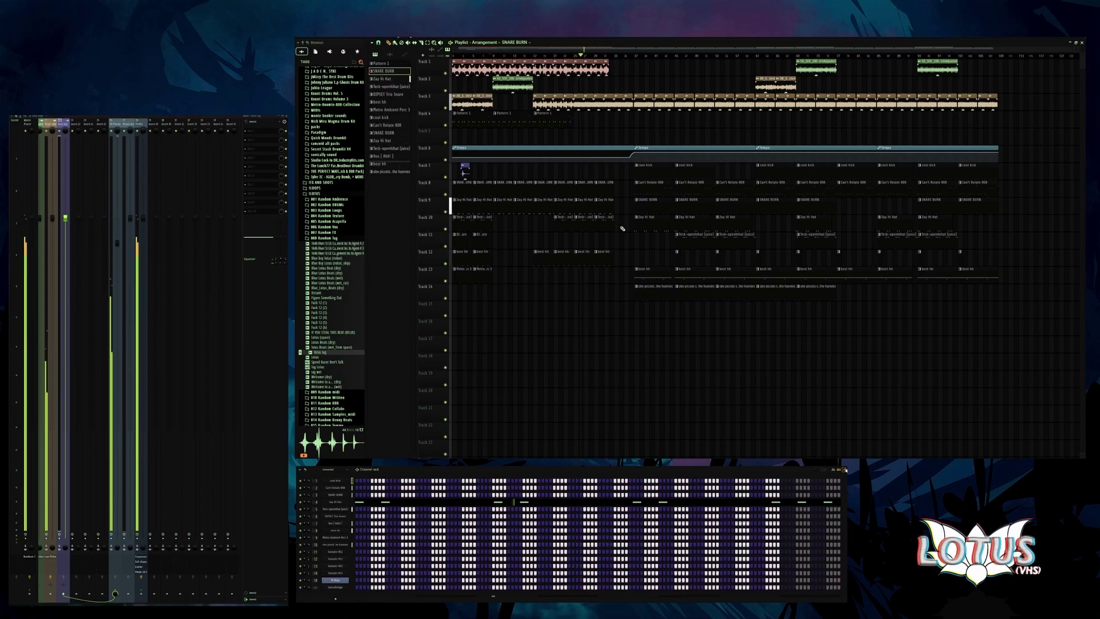
{"action": "left_click", "coordinate": [607, 207]}
{"action": "scroll", "coordinate": [609, 212], "scroll_direction": "up", "scroll_amount": 4}
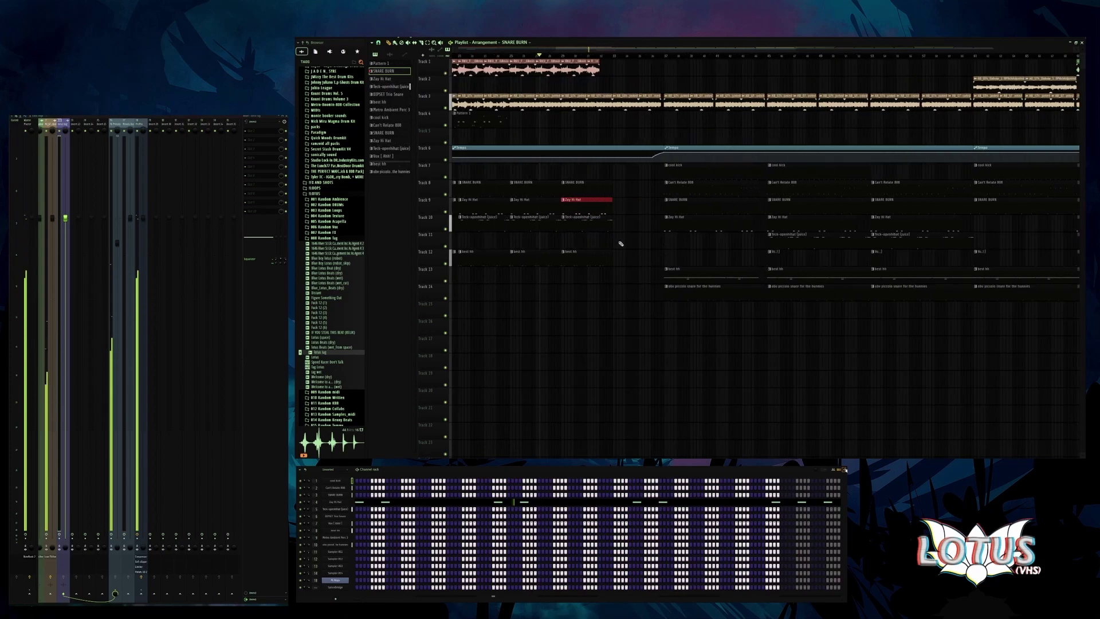
{"action": "left_click_drag", "start_coordinate": [617, 236], "coordinate": [560, 196]}
{"action": "key", "text": "ctrl+b"}
{"action": "left_click_drag", "start_coordinate": [639, 255], "coordinate": [578, 255]}
{"action": "key", "text": "ctrl+b"}
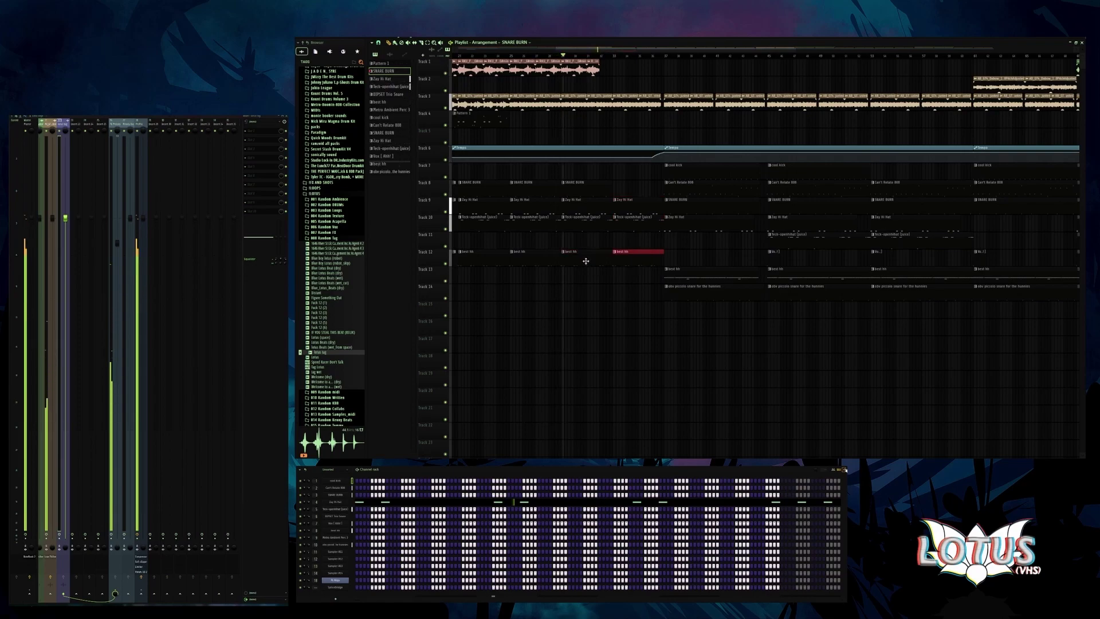
- Play through the transition into the main section and examine the tempo automation curve and the last intro drum clips
{"action": "left_click_drag", "start_coordinate": [626, 289], "coordinate": [625, 188]}
{"action": "left_click", "coordinate": [634, 239]}
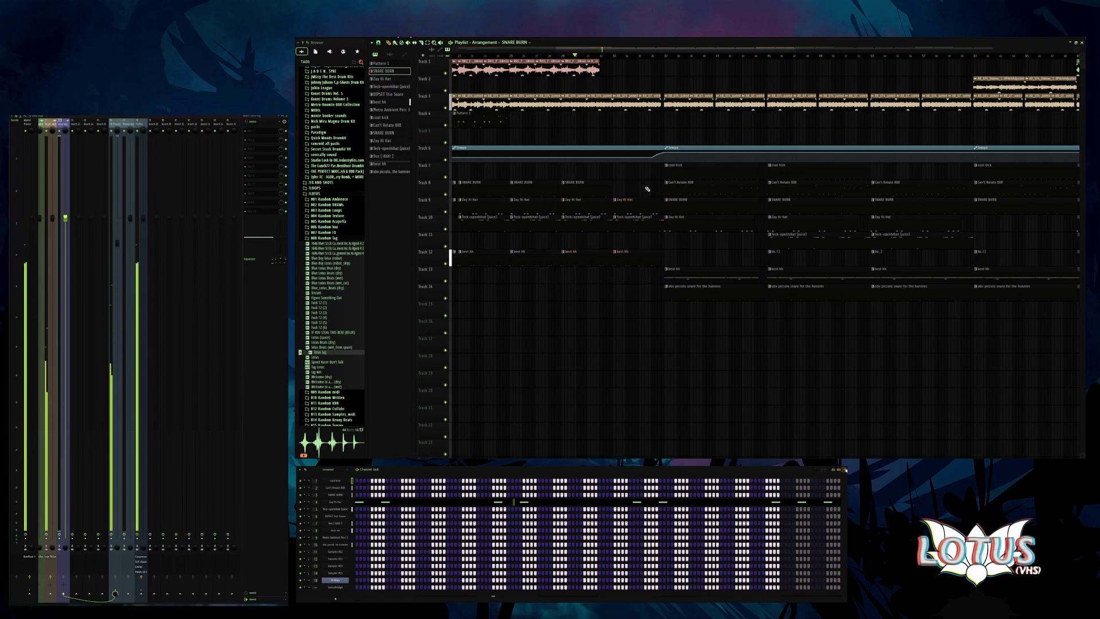
{"action": "scroll", "coordinate": [628, 235], "scroll_direction": "up", "scroll_amount": 3}
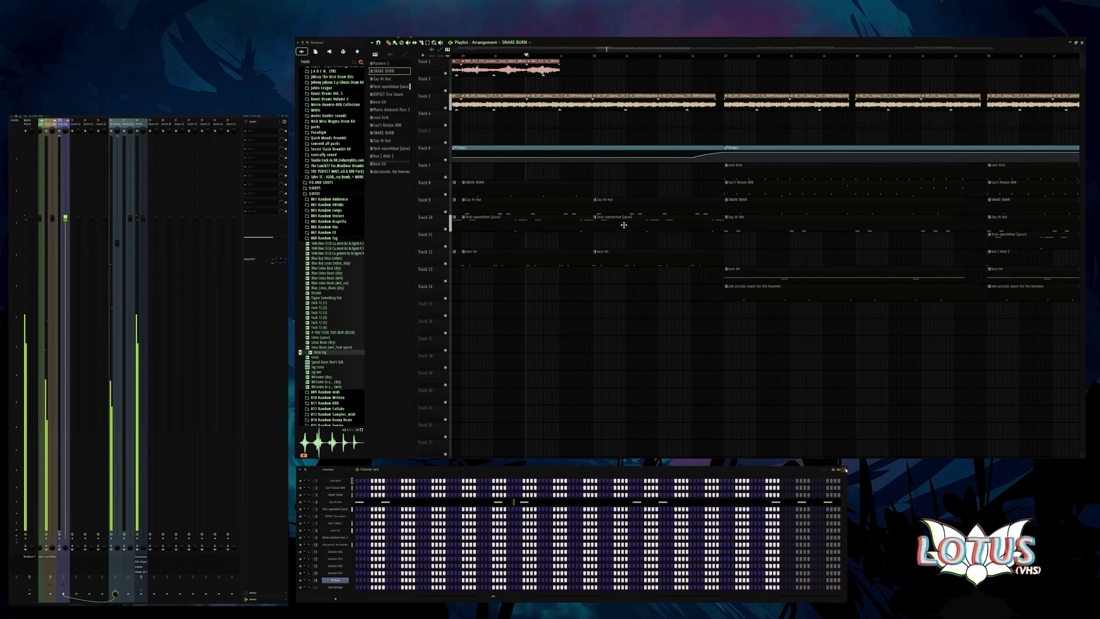
{"action": "scroll", "coordinate": [620, 246], "scroll_direction": "up", "scroll_amount": 2}
{"action": "scroll", "coordinate": [620, 246], "scroll_direction": "up", "scroll_amount": 1}
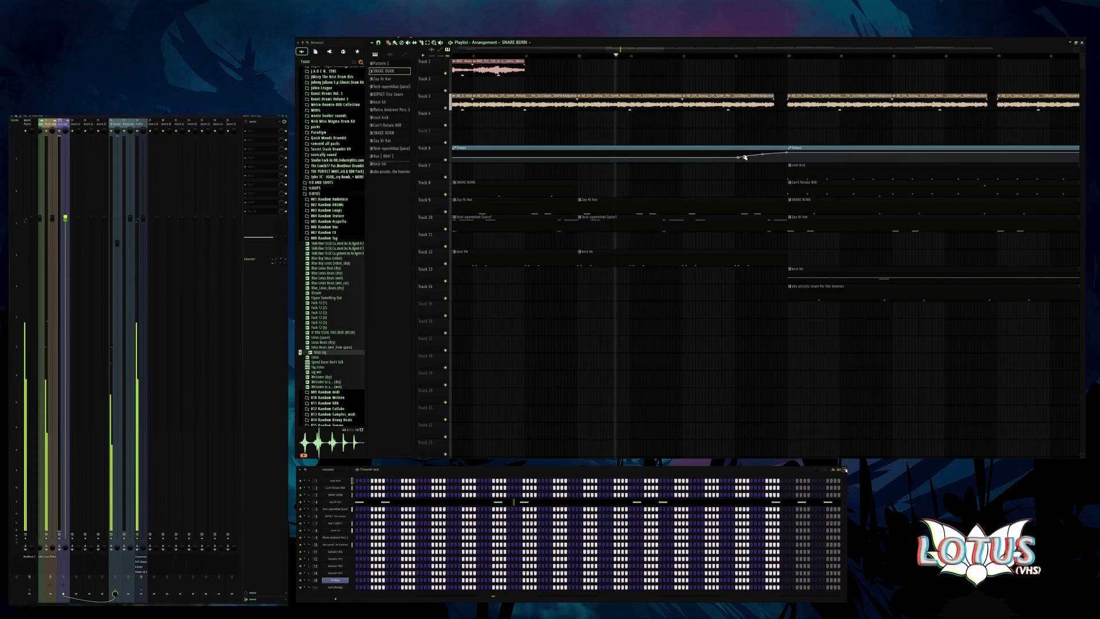
{"action": "left_click", "coordinate": [740, 158]}
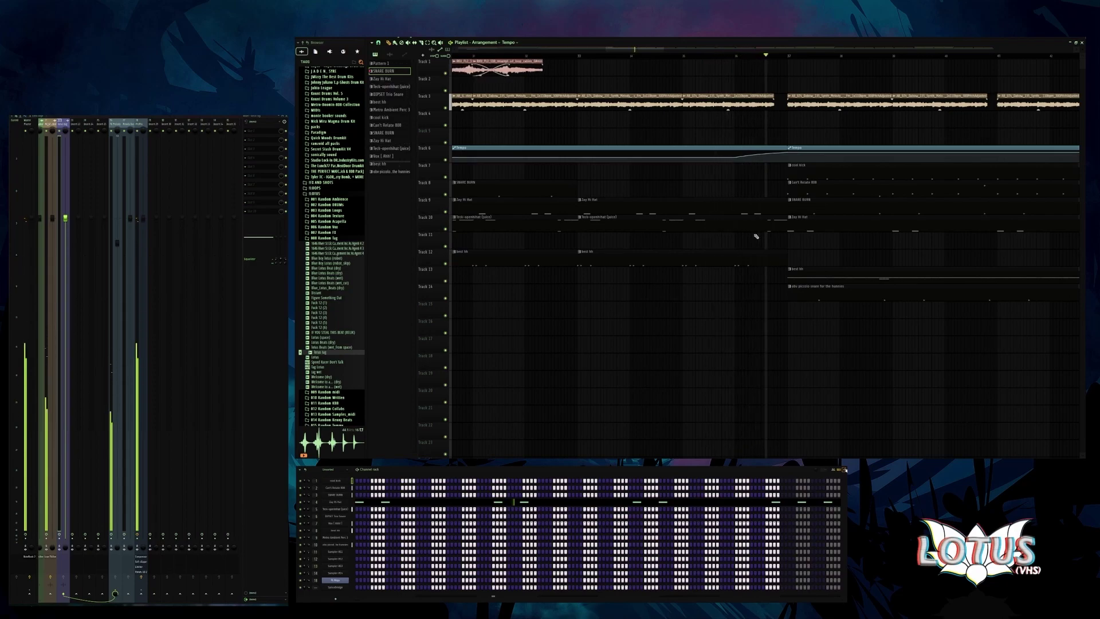
{"action": "scroll", "coordinate": [749, 233], "scroll_direction": "down", "scroll_amount": 5}
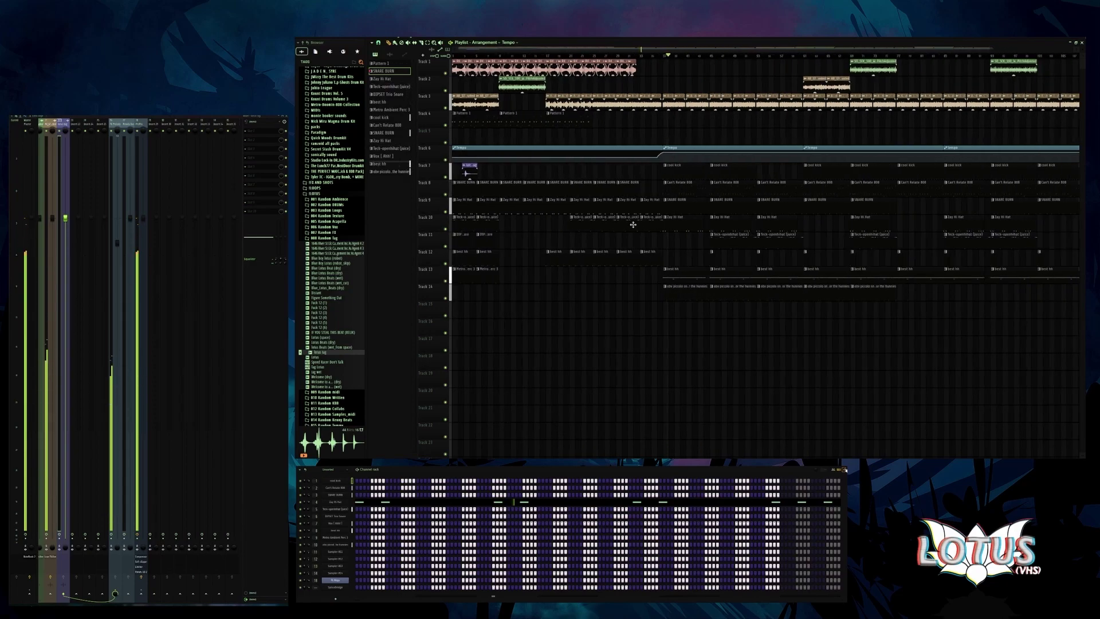
{"action": "scroll", "coordinate": [633, 224], "scroll_direction": "up", "scroll_amount": 5}
{"action": "scroll", "coordinate": [641, 204], "scroll_direction": "down", "scroll_amount": 4}
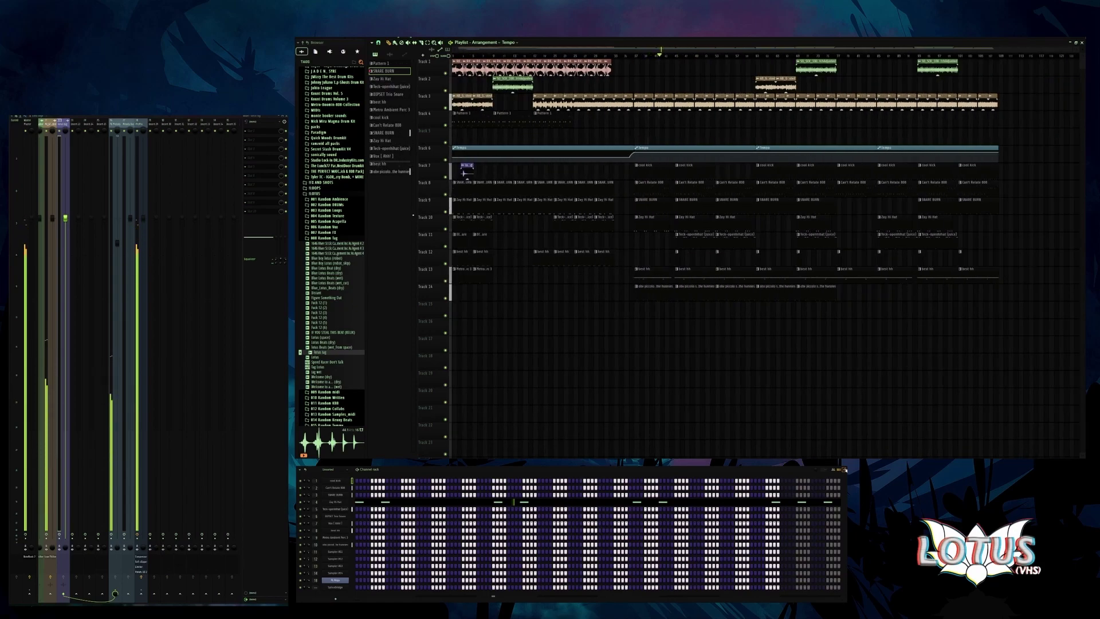
- Shorten the drum clips in the intro's first two repeats on Tracks 8–13 to leave short breaks before the following repeats
{"action": "scroll", "coordinate": [458, 268], "scroll_direction": "up", "scroll_amount": 6}
{"action": "left_click_drag", "start_coordinate": [472, 282], "coordinate": [528, 188]}
{"action": "scroll", "coordinate": [475, 163], "scroll_direction": "up", "scroll_amount": 1}
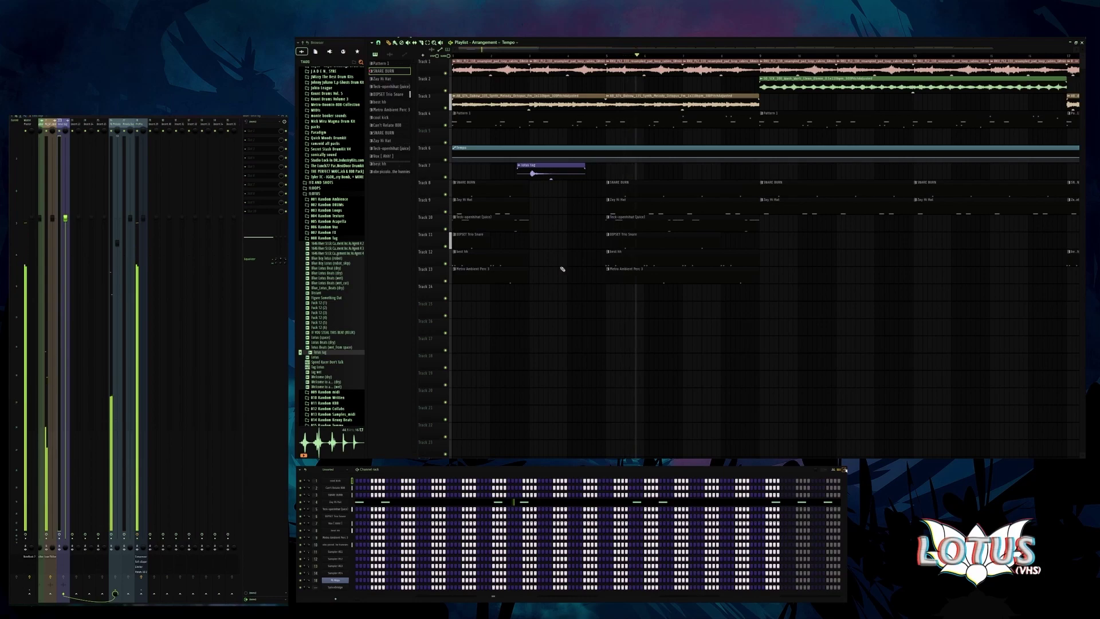
{"action": "scroll", "coordinate": [562, 266], "scroll_direction": "right", "scroll_amount": 4}
{"action": "left_click_drag", "start_coordinate": [552, 297], "coordinate": [536, 184]}
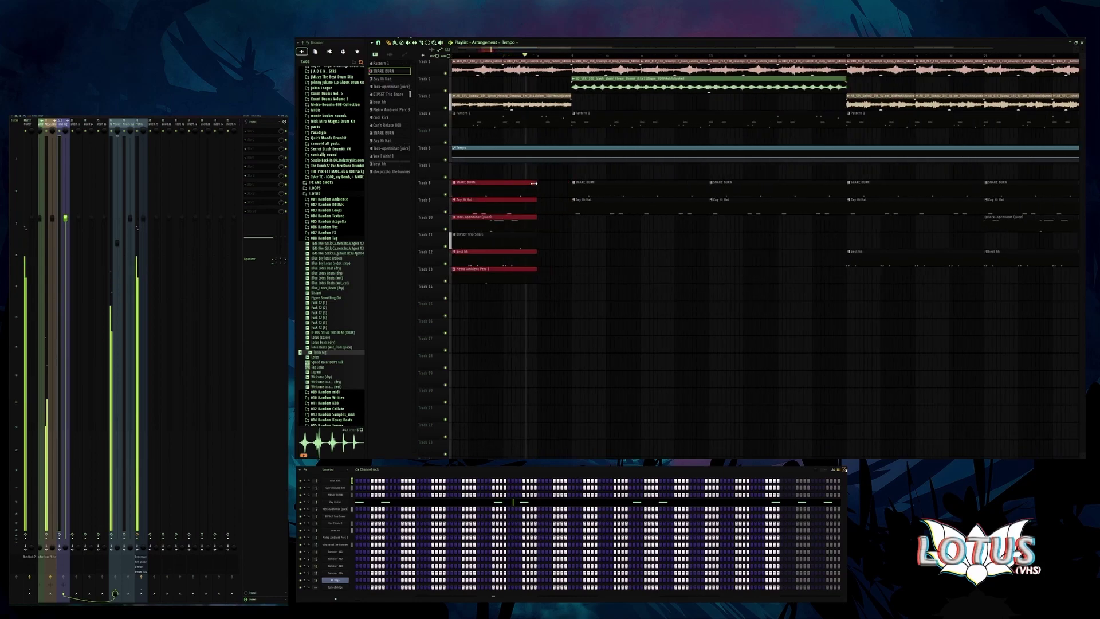
{"action": "scroll", "coordinate": [560, 210], "scroll_direction": "down", "scroll_amount": 5}
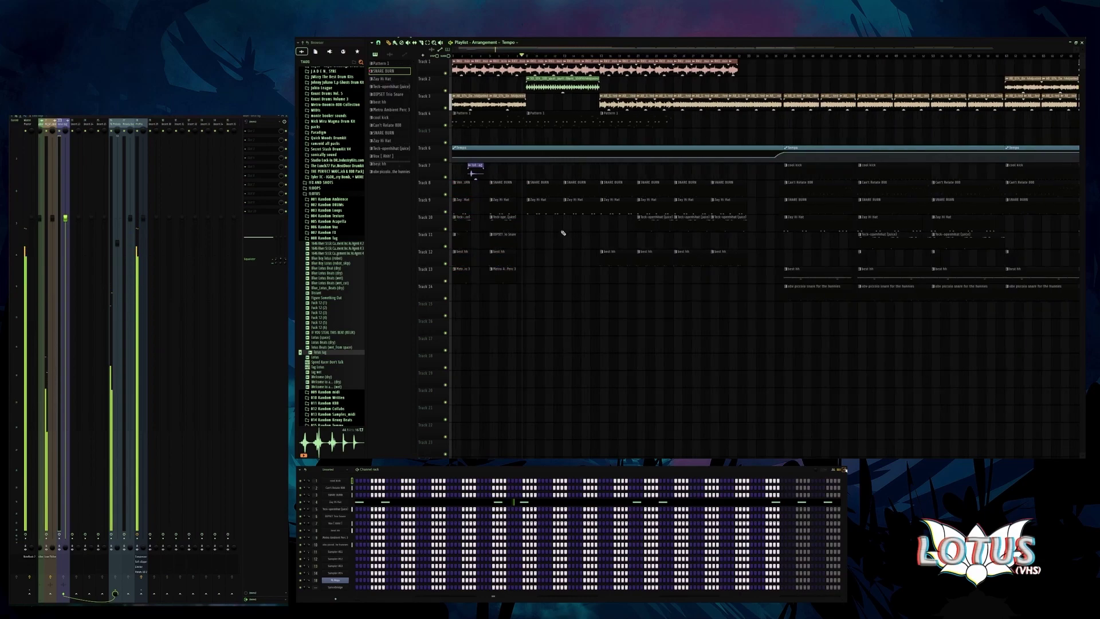
{"action": "scroll", "coordinate": [525, 255], "scroll_direction": "down", "scroll_amount": 3}
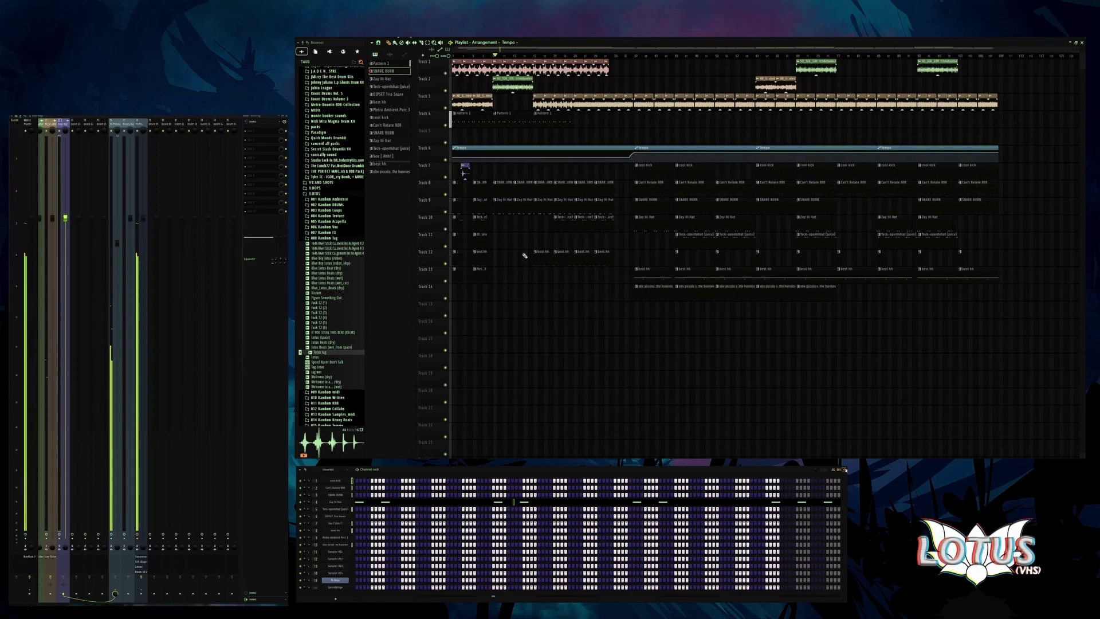